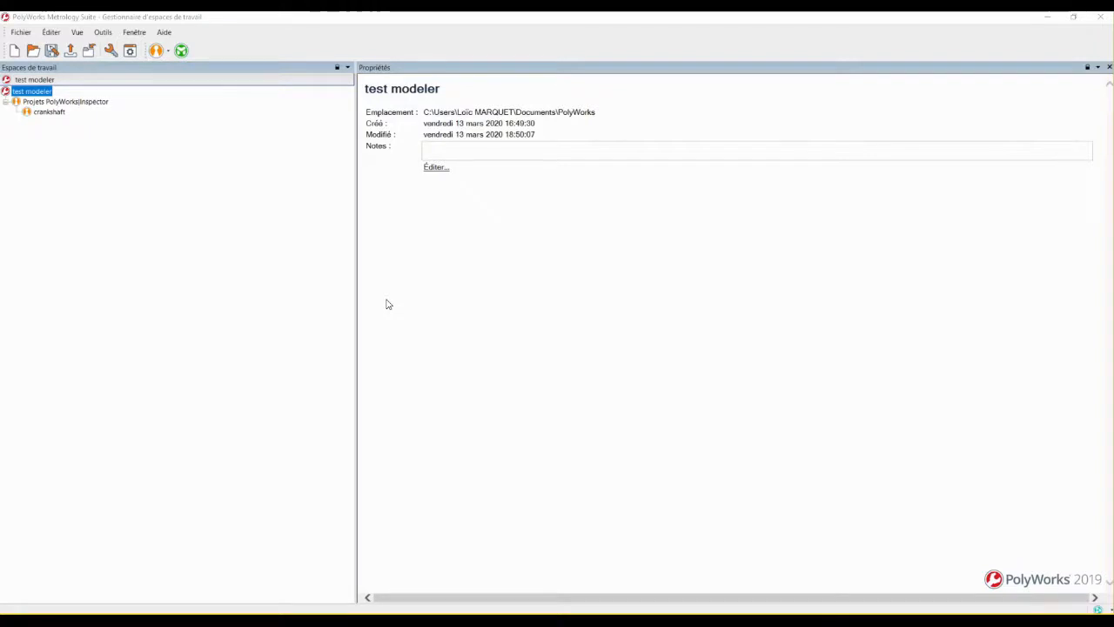
# Open the recent workspace simul MMT alongside the test modeler workspace
pyautogui.click(305, 23)
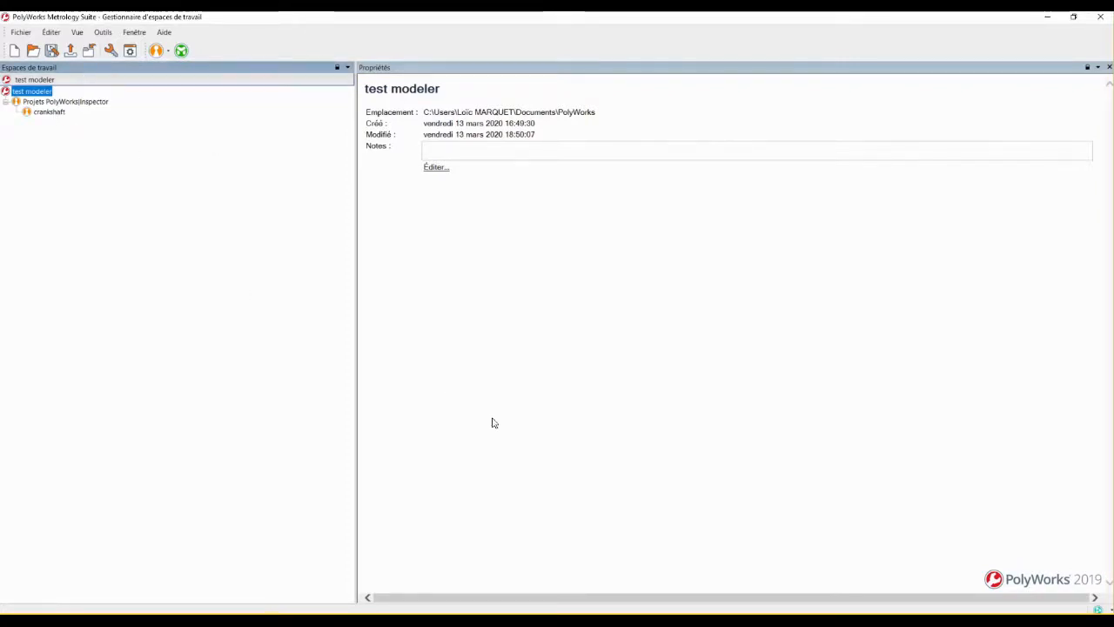
pyautogui.click(32, 52)
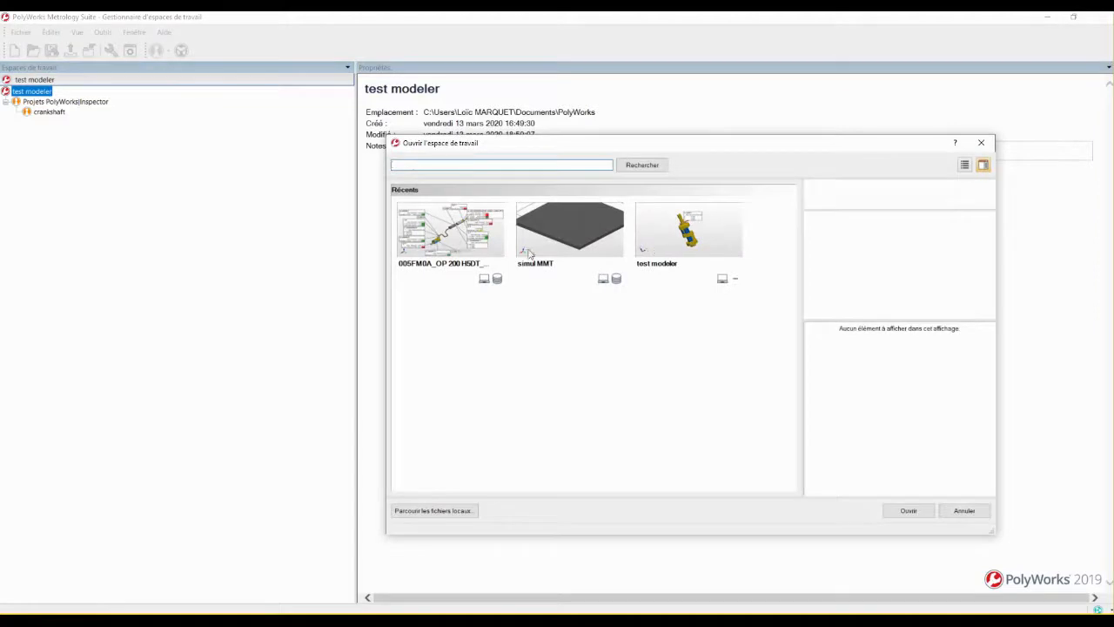
pyautogui.click(554, 240)
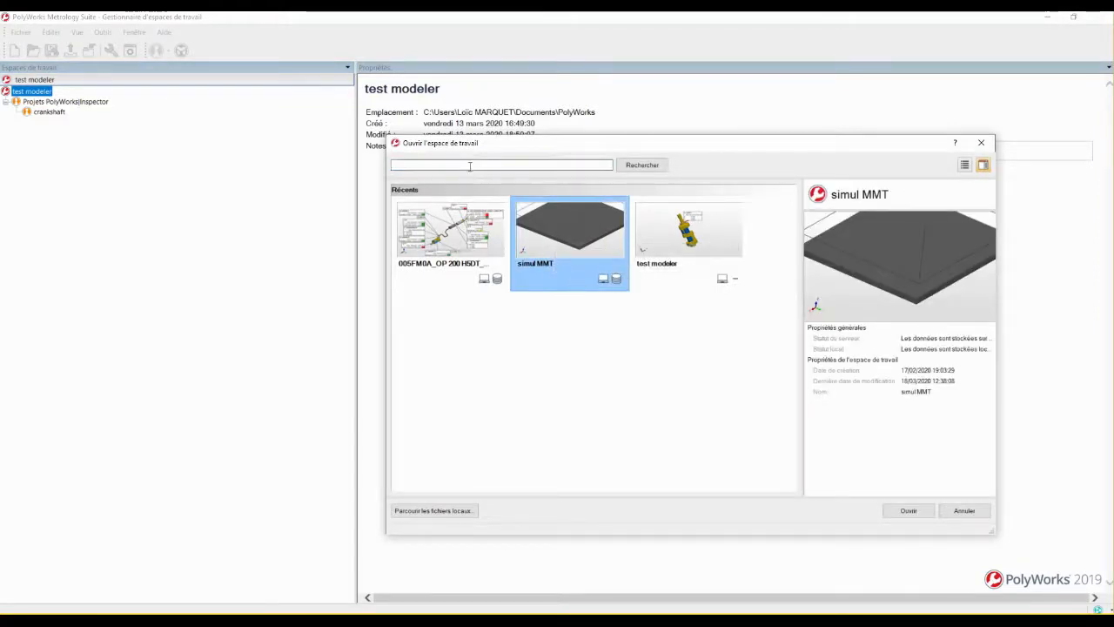
pyautogui.click(505, 165)
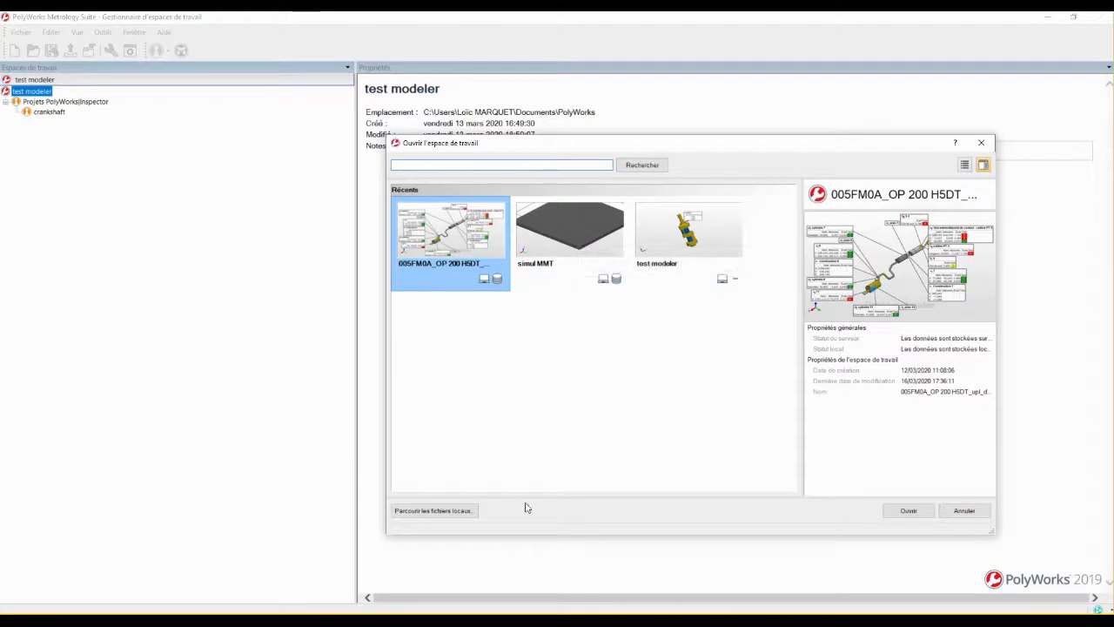
pyautogui.click(591, 251)
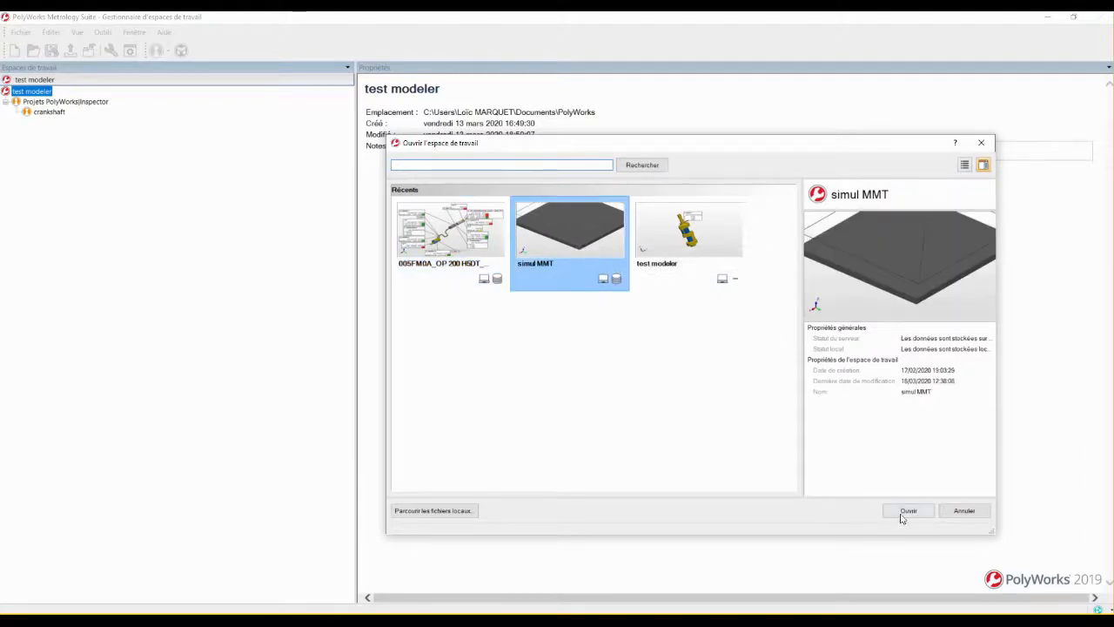
pyautogui.click(905, 512)
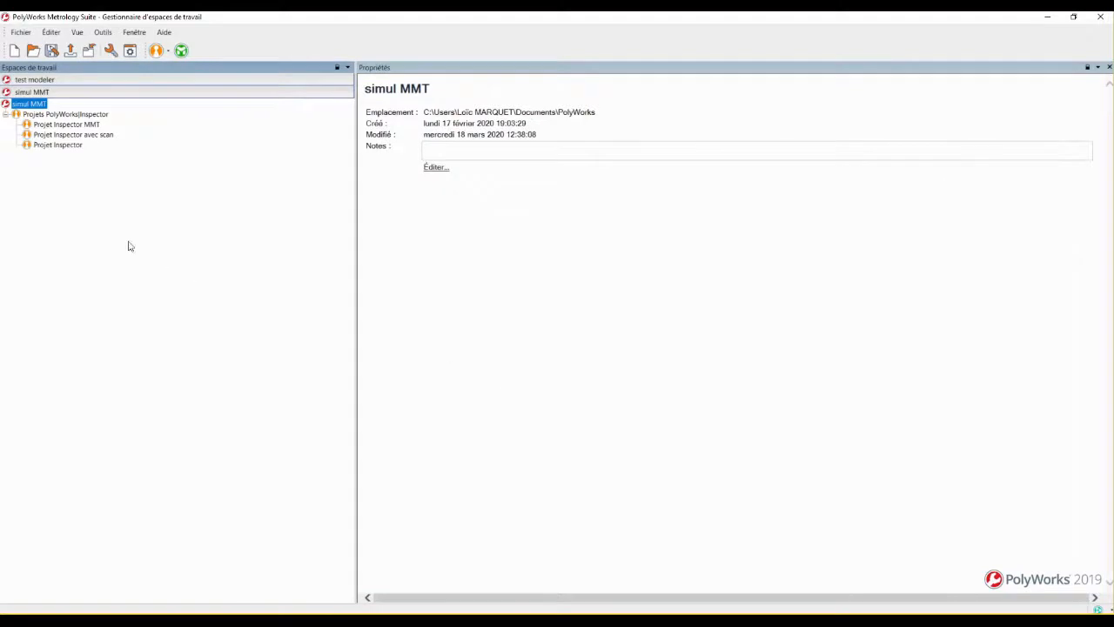
# Open the project Projet Inspector from the simul MMT workspace
pyautogui.click(59, 145)
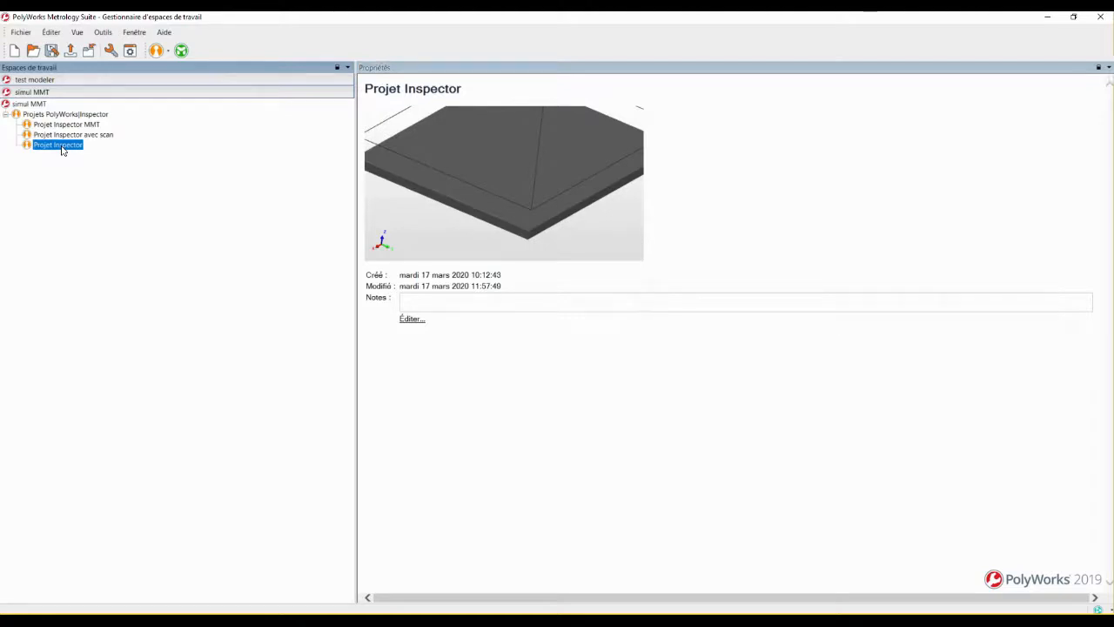
pyautogui.doubleClick(61, 148)
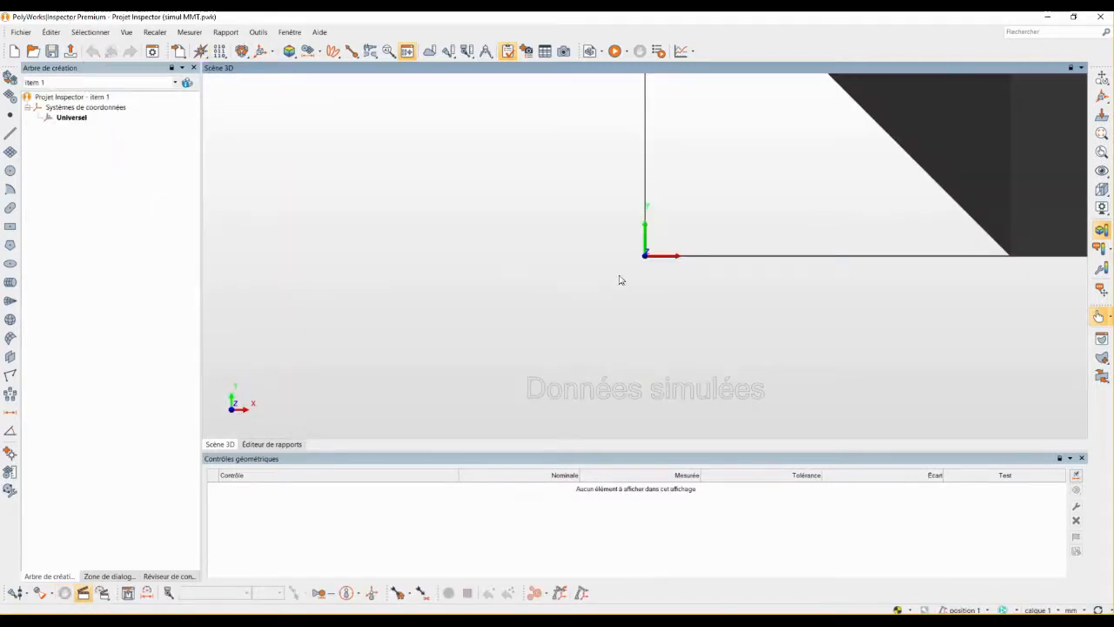
pyautogui.moveTo(676, 398); pyautogui.dragTo(681, 354)
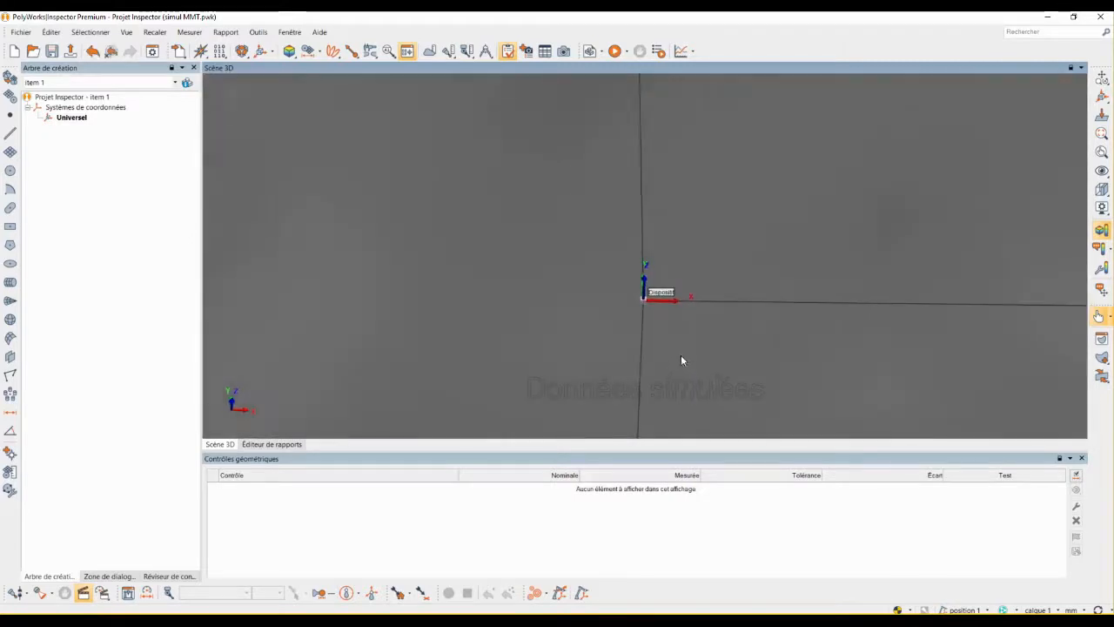
pyautogui.scroll(-8, 682, 354)
pyautogui.scroll(-10, 683, 357)
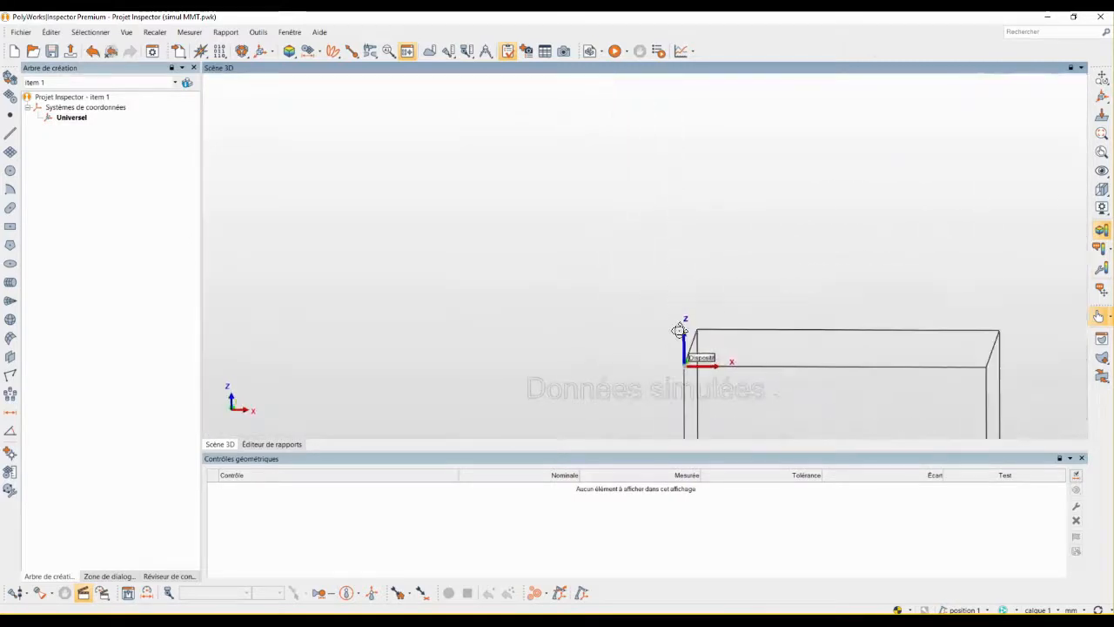
pyautogui.scroll(5, 679, 323)
pyautogui.moveTo(679, 323); pyautogui.dragTo(703, 325)
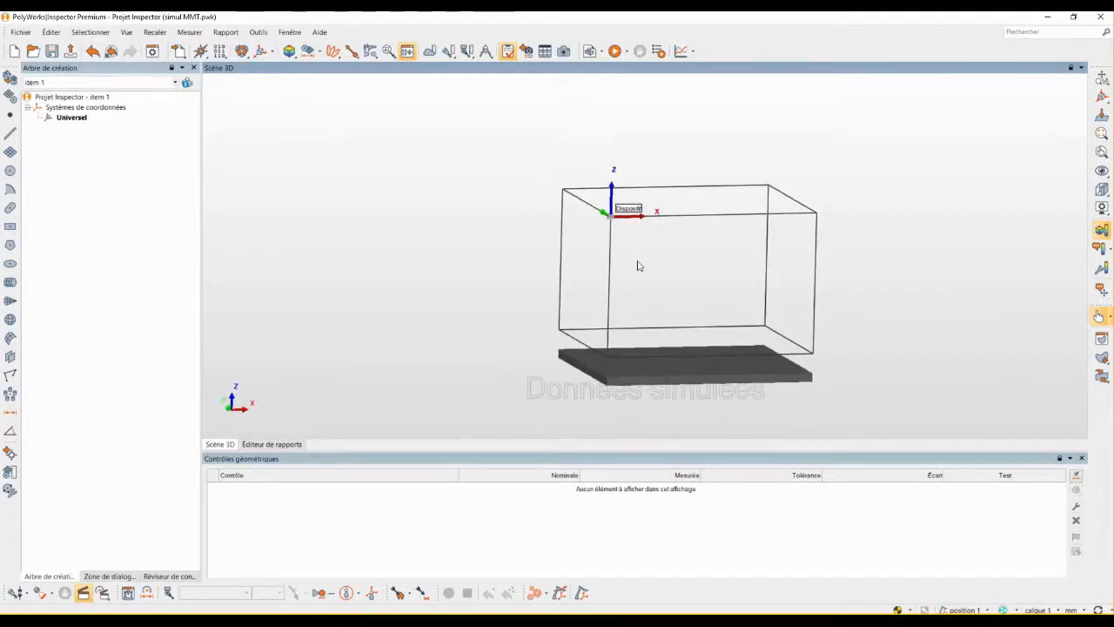
pyautogui.moveTo(636, 264); pyautogui.dragTo(604, 208)
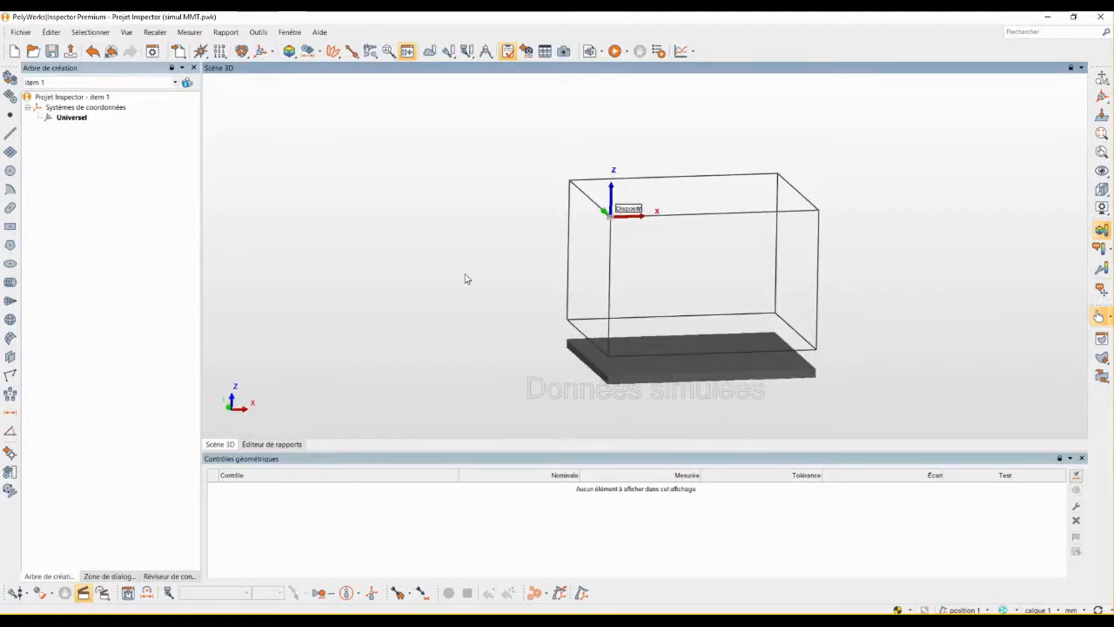
# Review the available probing devices in the options and open the properties of the CNC CMM device
pyautogui.click(153, 51)
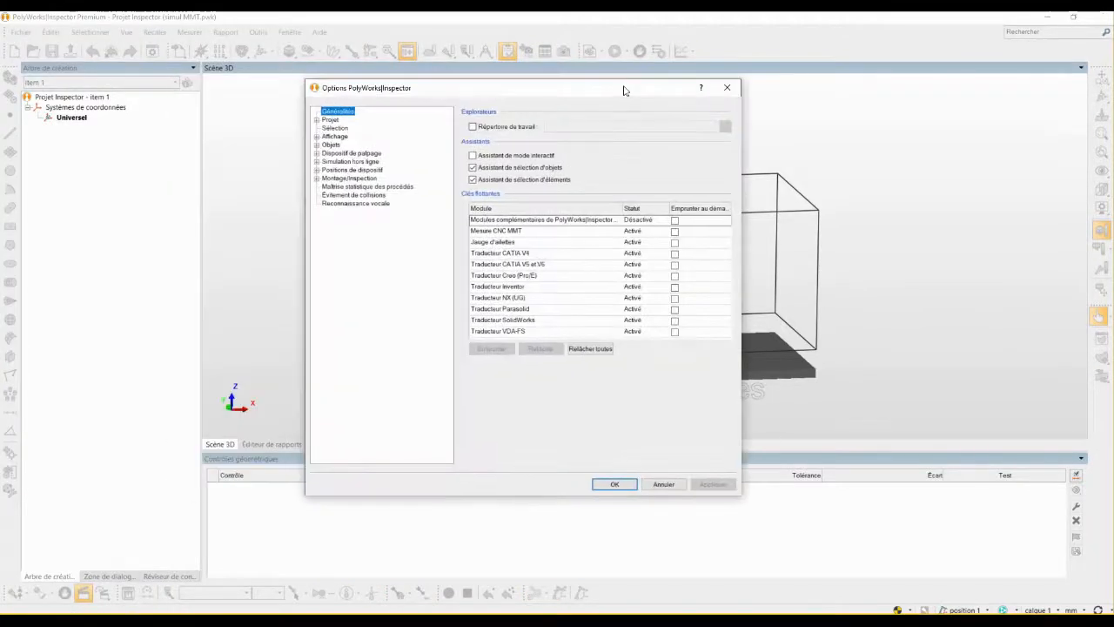
pyautogui.click(340, 153)
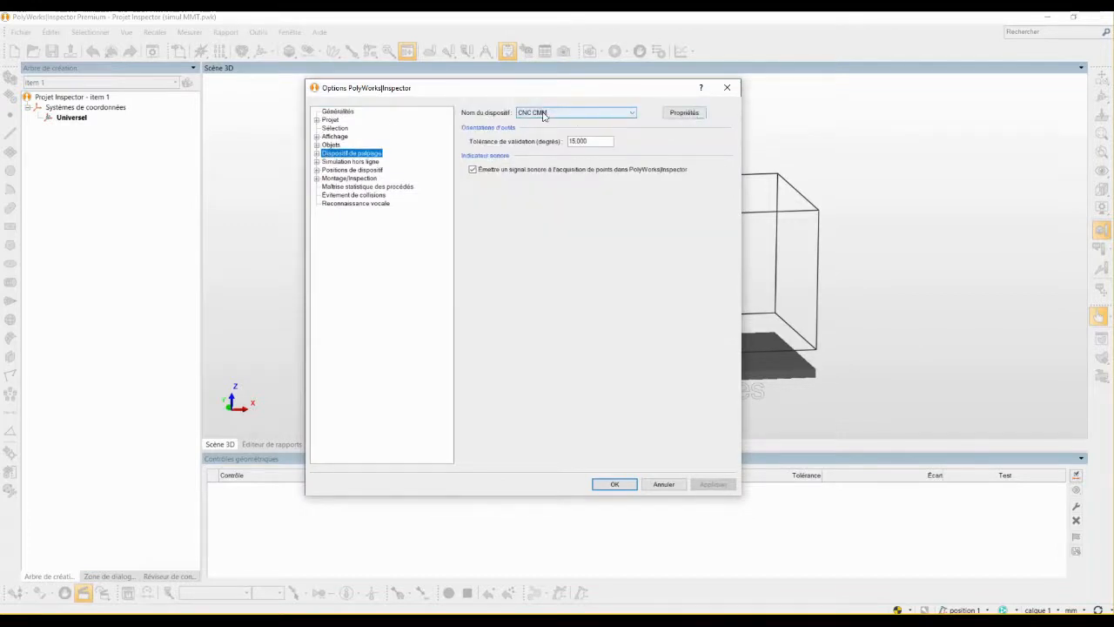
pyautogui.click(633, 116)
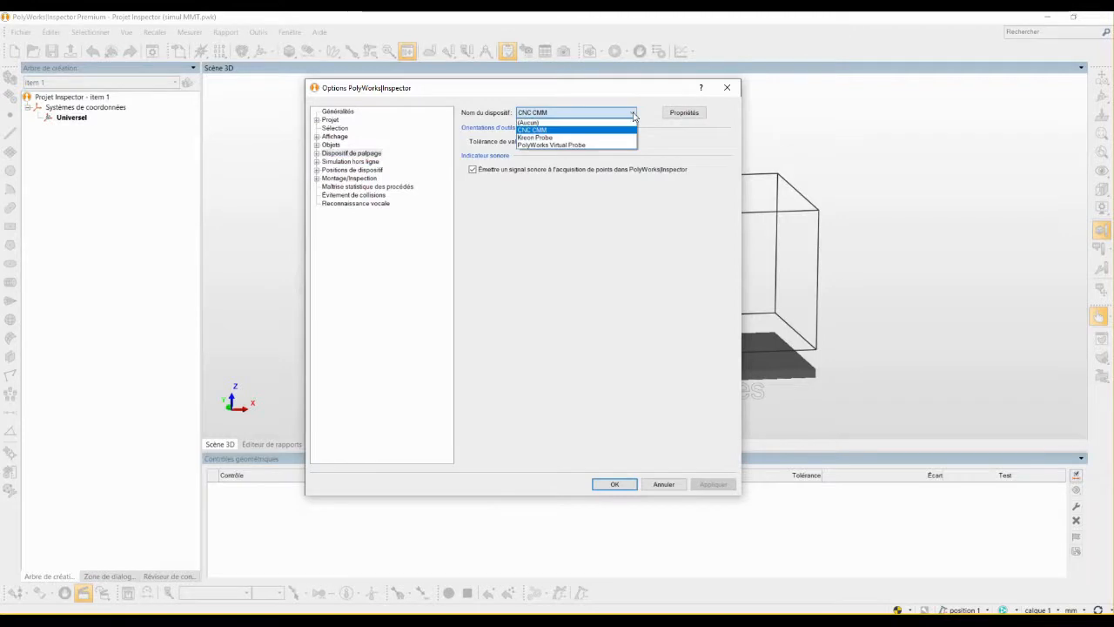
pyautogui.click(600, 116)
pyautogui.click(684, 113)
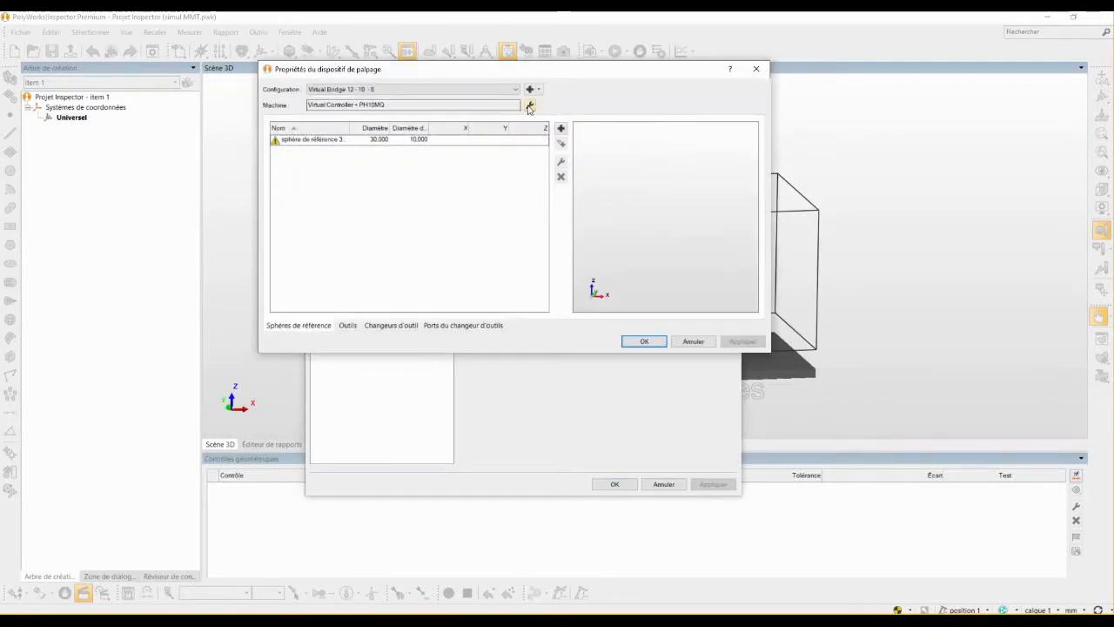
# Examine the available machine models in the probing device's machine components, leaving the settings as they are
pyautogui.click(530, 104)
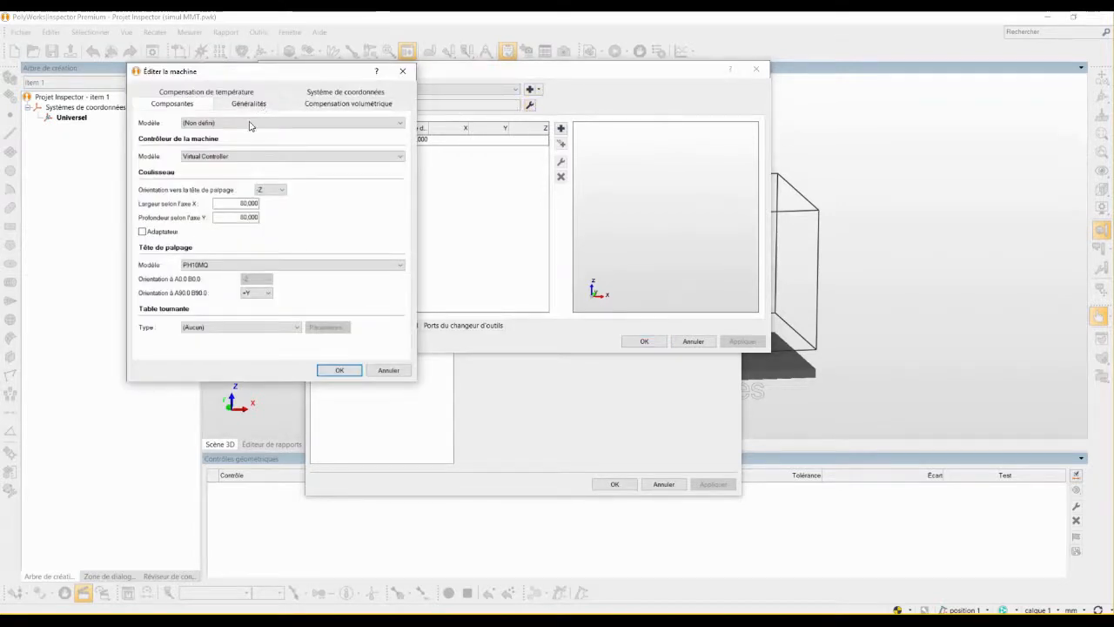
pyautogui.click(250, 123)
pyautogui.moveTo(402, 154)
pyautogui.mouseDown()
pyautogui.moveTo(402, 290)
pyautogui.moveTo(393, 131)
pyautogui.moveTo(394, 275)
pyautogui.moveTo(393, 146)
pyautogui.mouseUp()
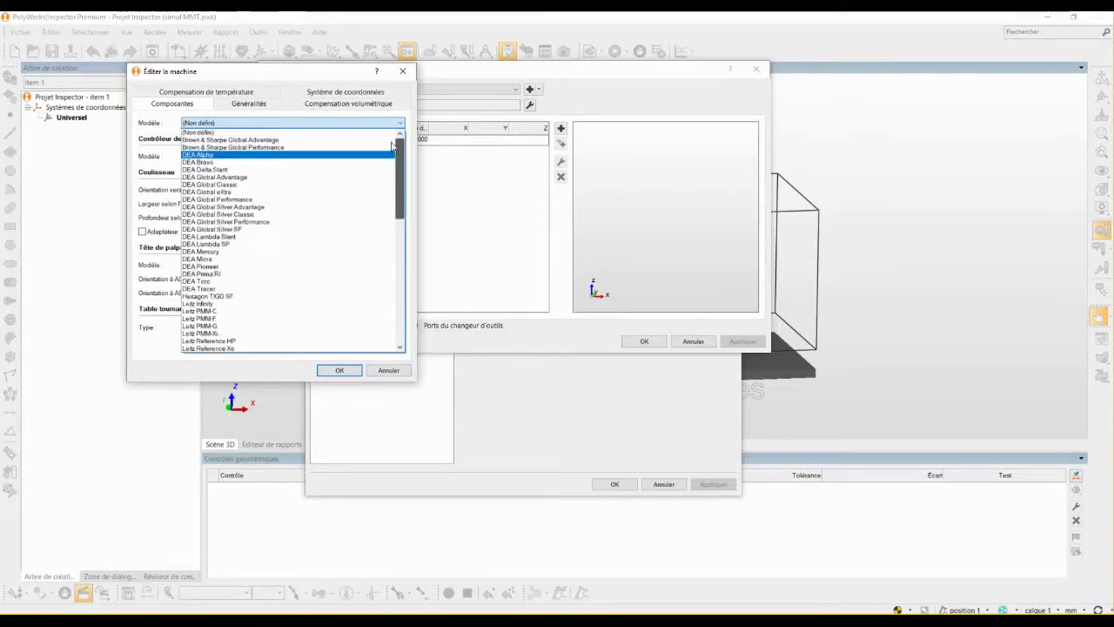
pyautogui.click(169, 108)
pyautogui.click(402, 69)
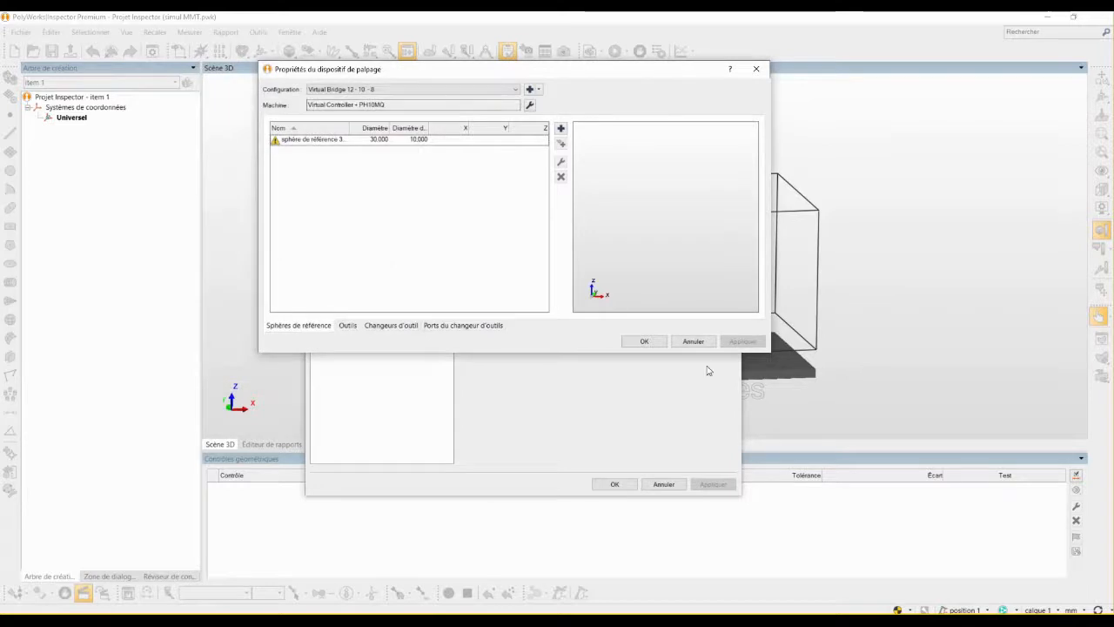
pyautogui.click(642, 340)
pyautogui.click(612, 484)
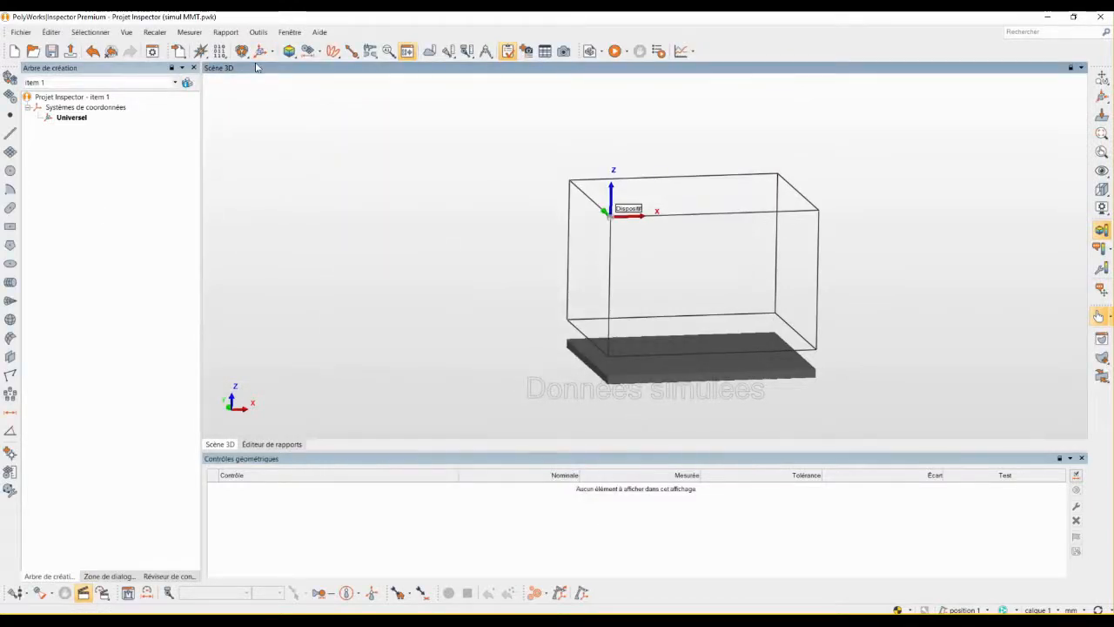
pyautogui.click(122, 34)
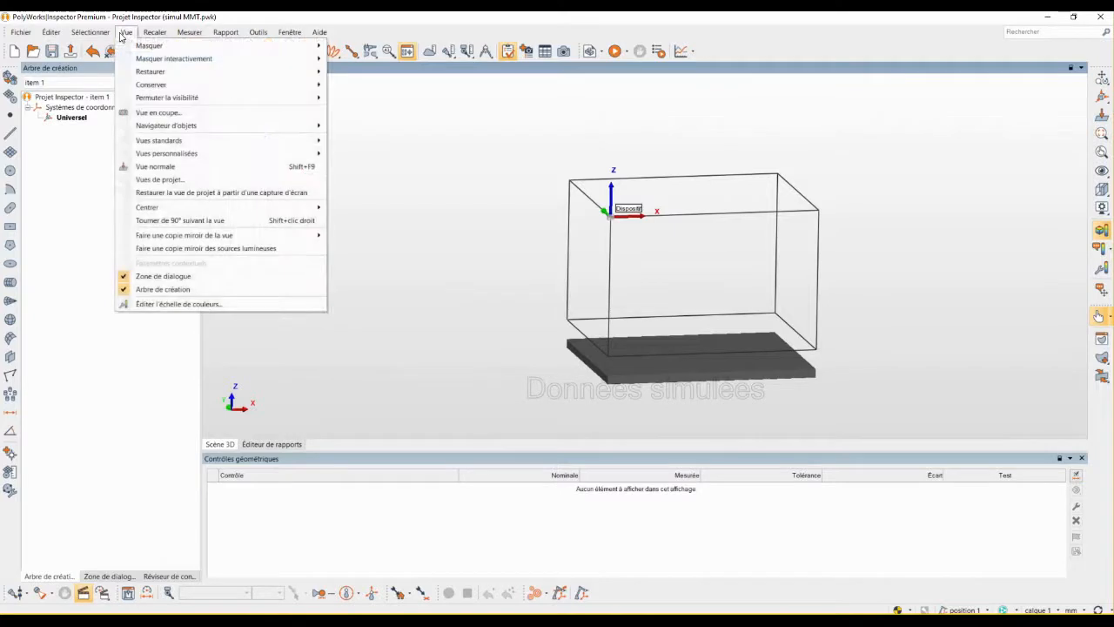
pyautogui.click(280, 17)
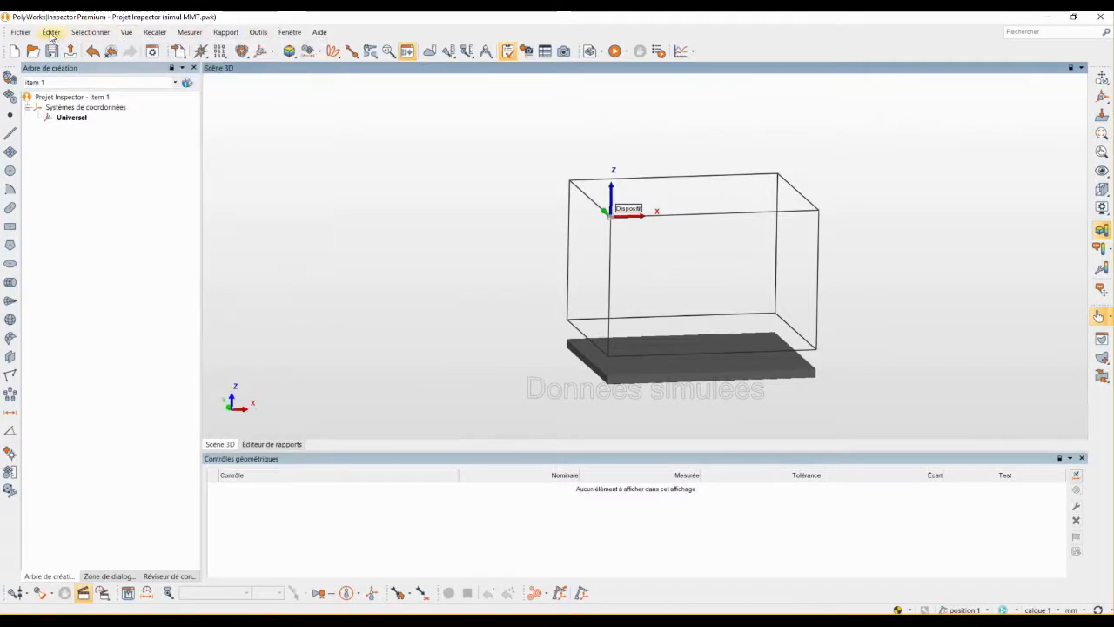
pyautogui.click(21, 33)
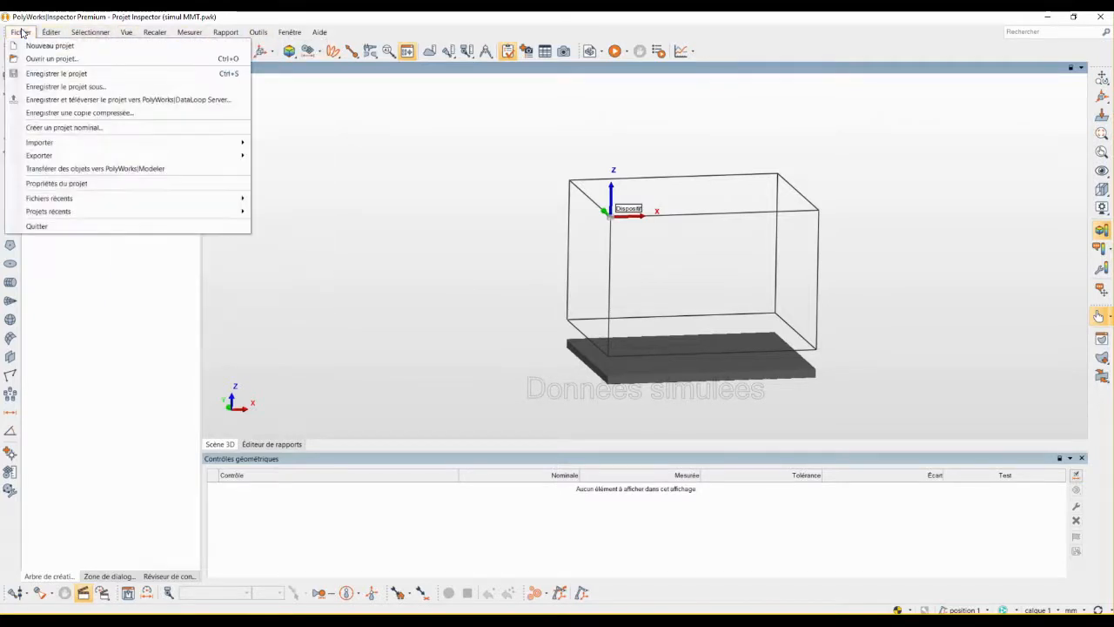
pyautogui.moveTo(90, 34)
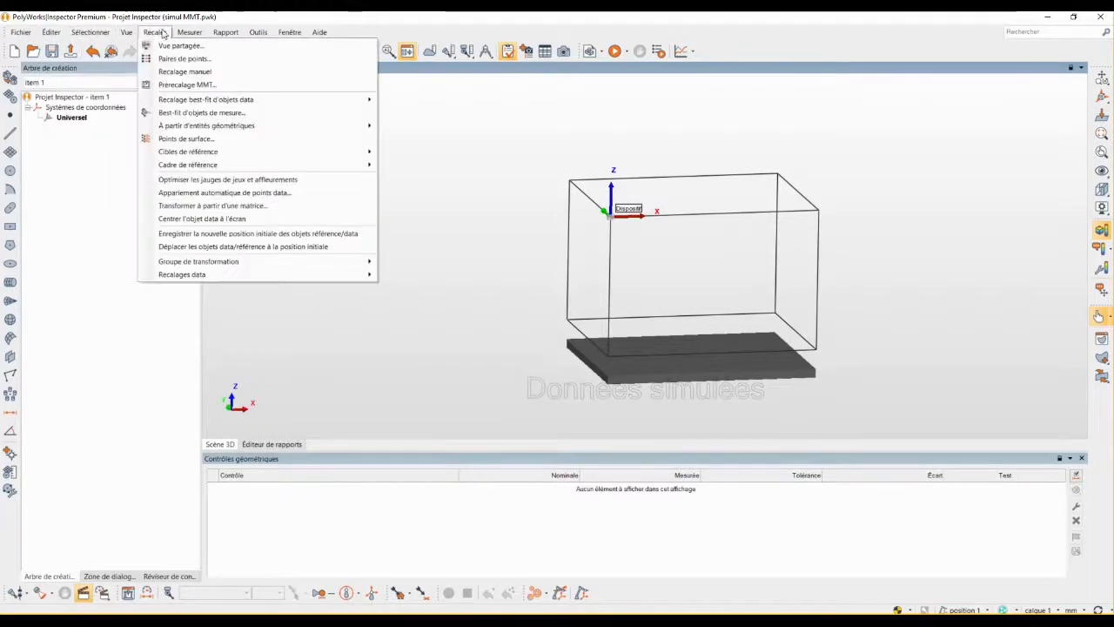
pyautogui.moveTo(321, 33)
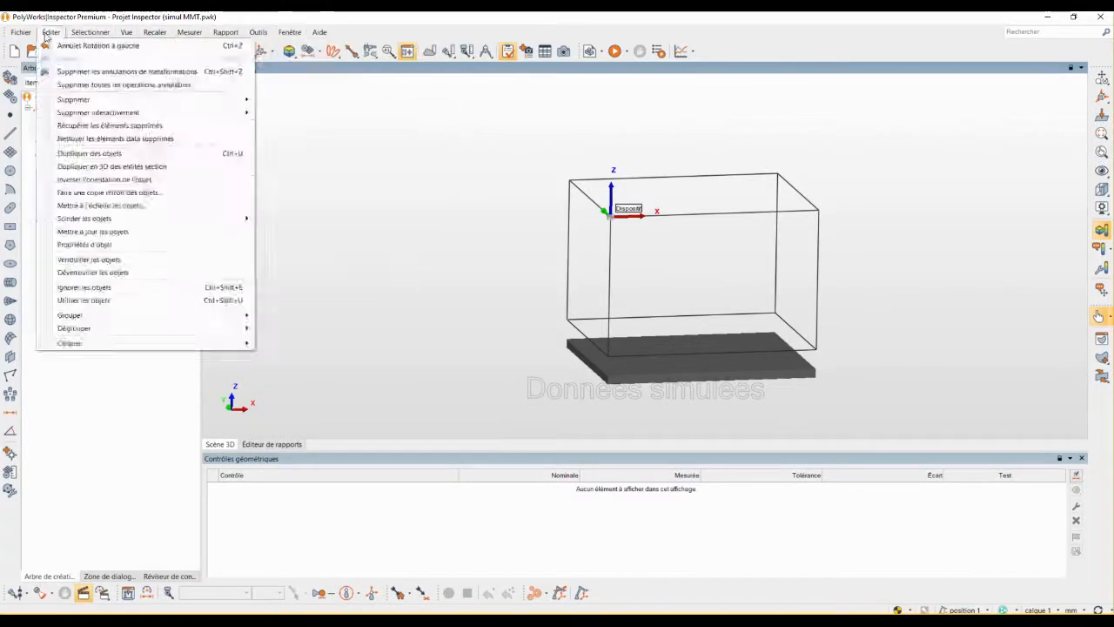
pyautogui.moveTo(21, 32)
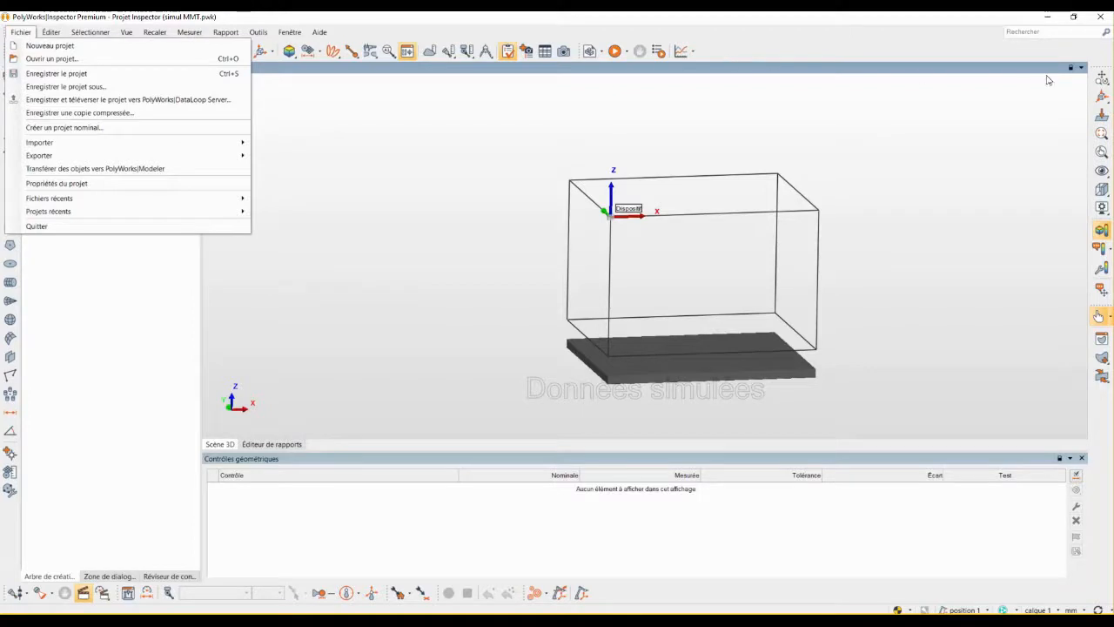
pyautogui.click(1107, 451)
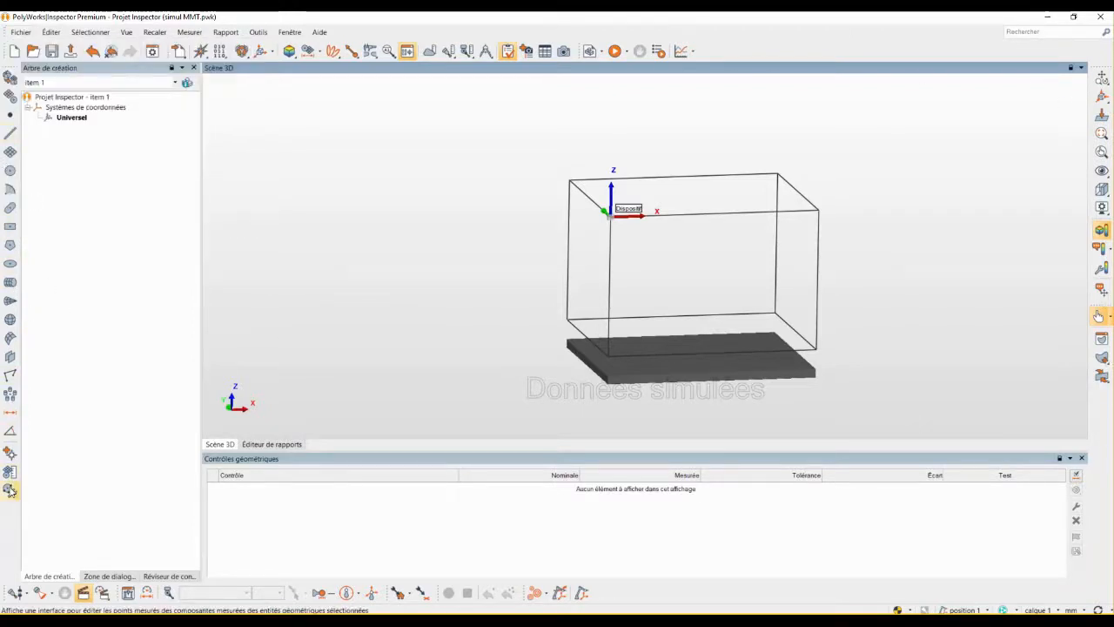
pyautogui.rightClick(747, 51)
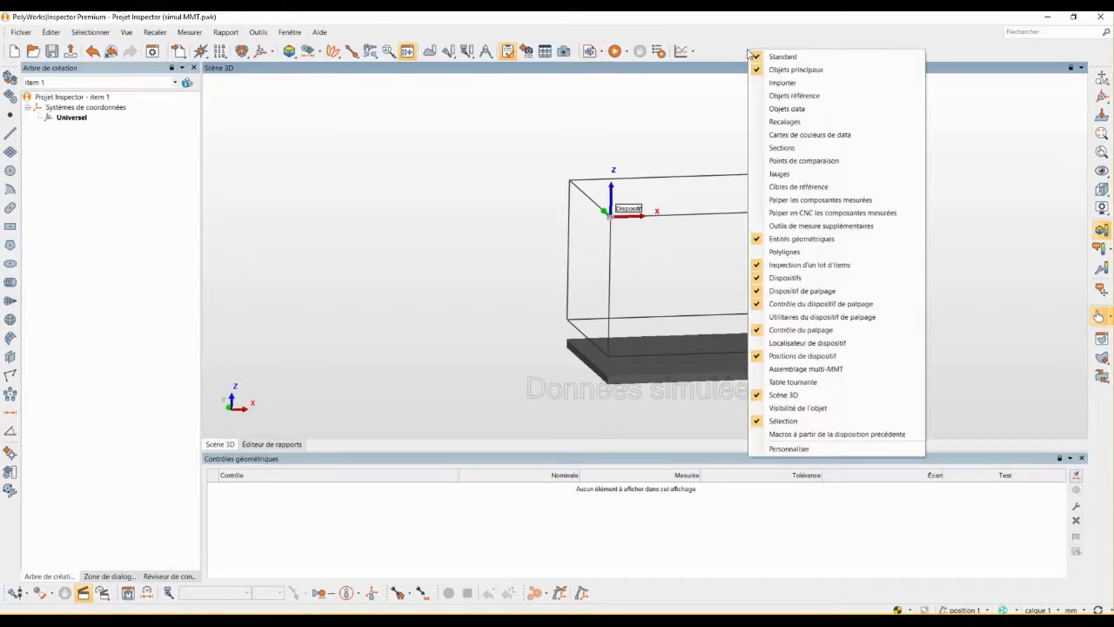
pyautogui.click(759, 218)
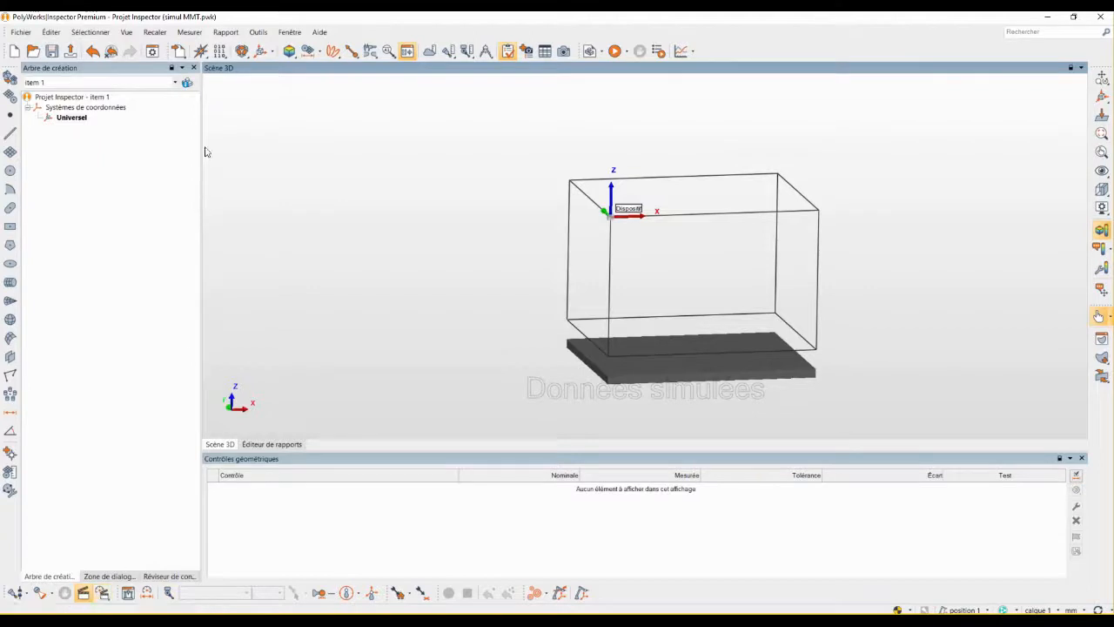
# Show the sequence editor pane (Éditeur de séquences) and widen the creation tree slightly
pyautogui.rightClick(228, 69)
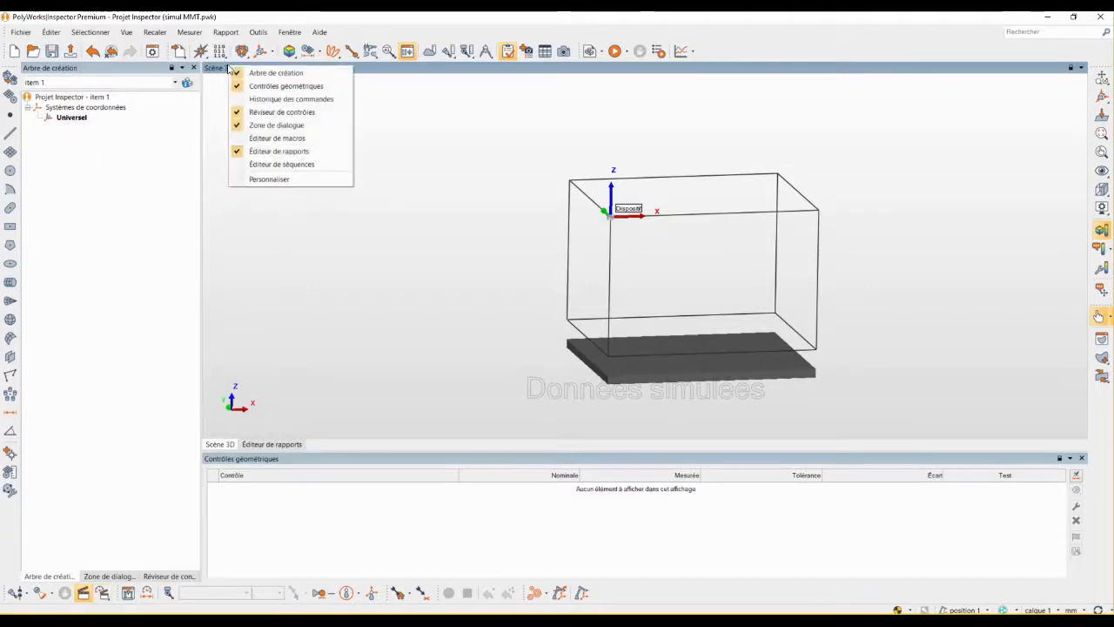
pyautogui.click(281, 164)
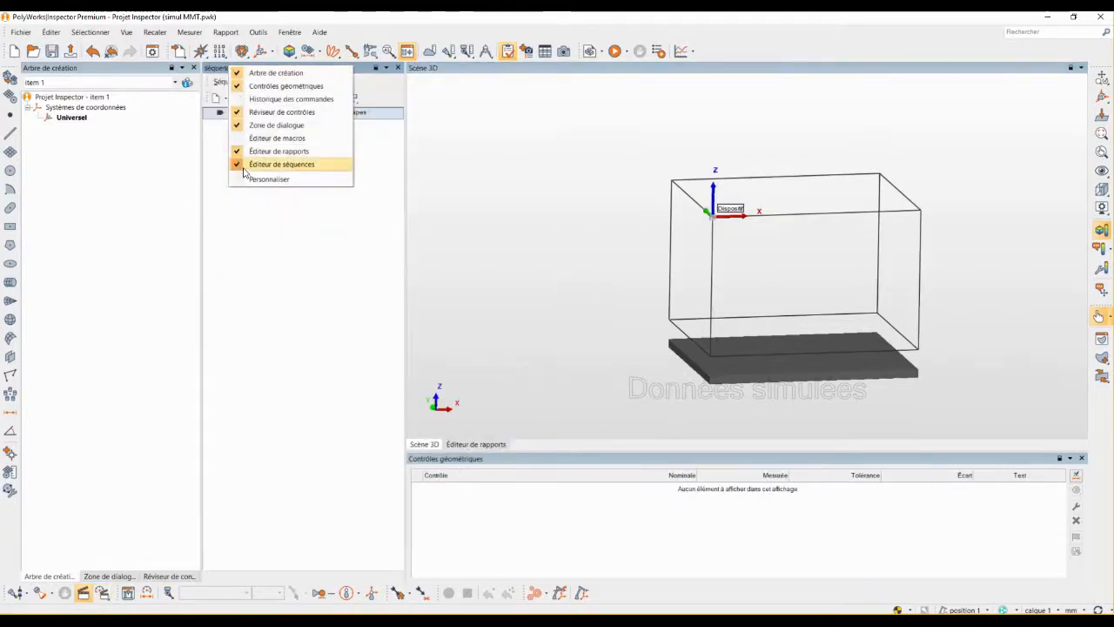
pyautogui.click(364, 71)
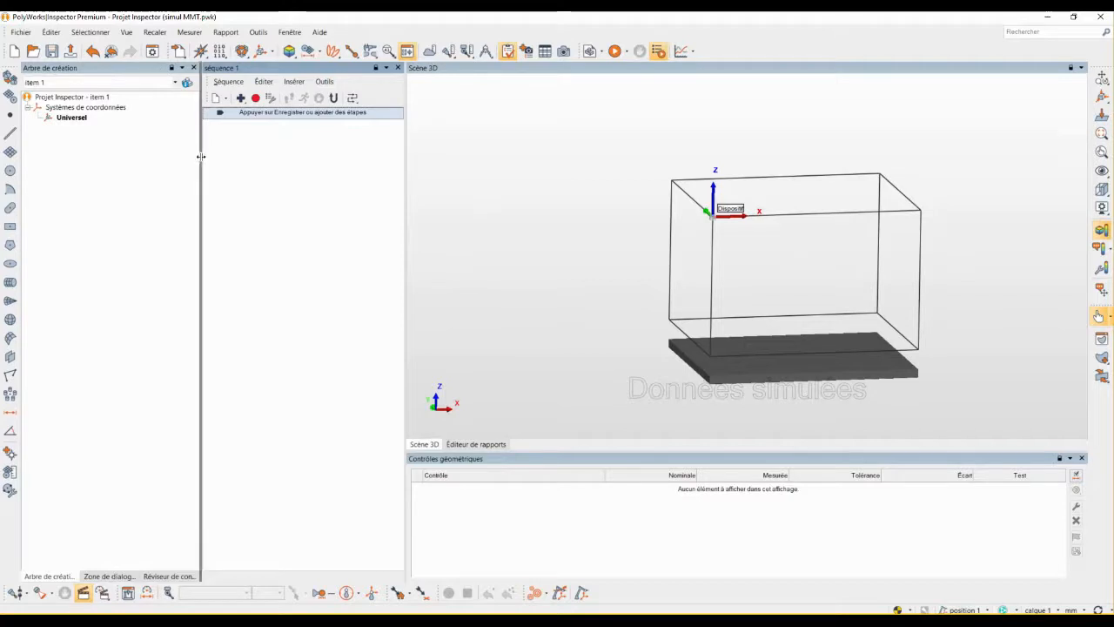
pyautogui.moveTo(201, 148); pyautogui.dragTo(222, 158)
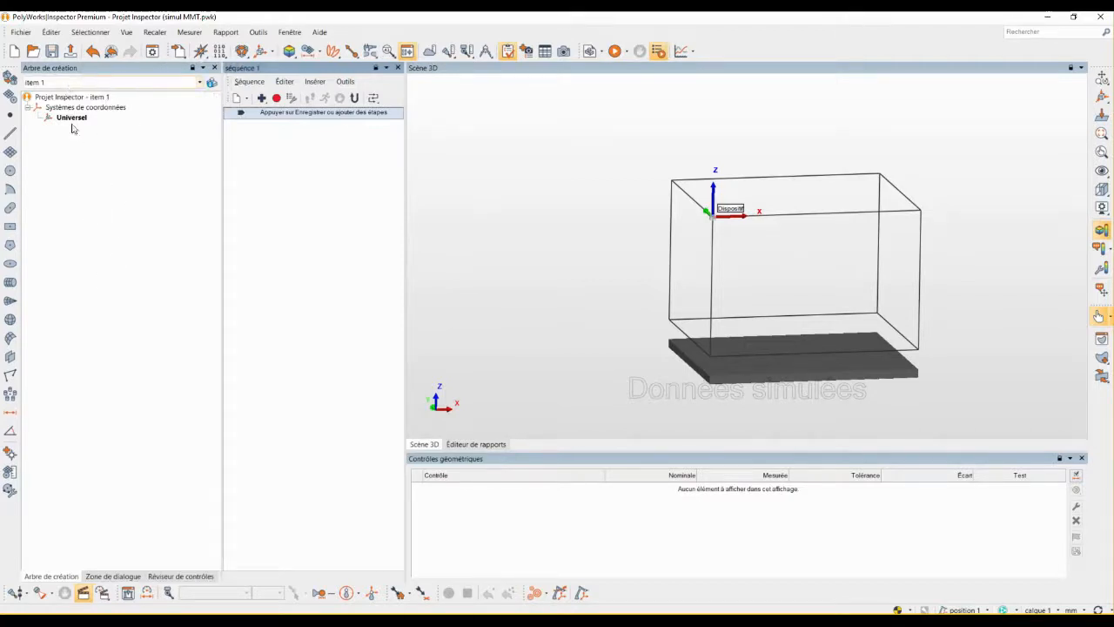
# Import the CAD model IMPart.igs from the IMPart folder in Data for exercises
pyautogui.click(180, 52)
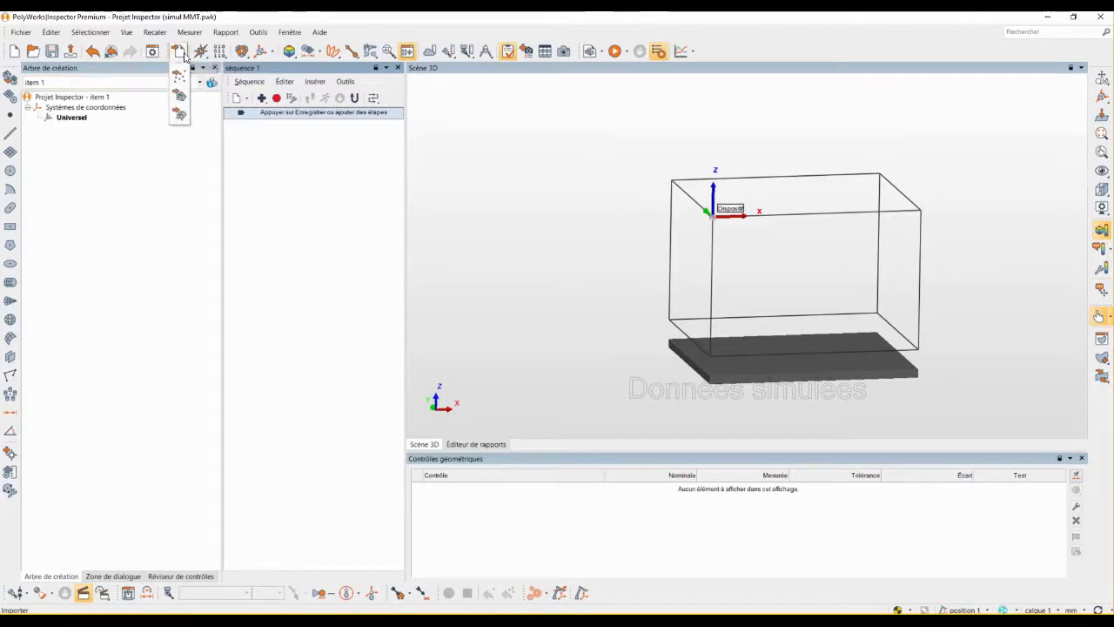
pyautogui.click(178, 116)
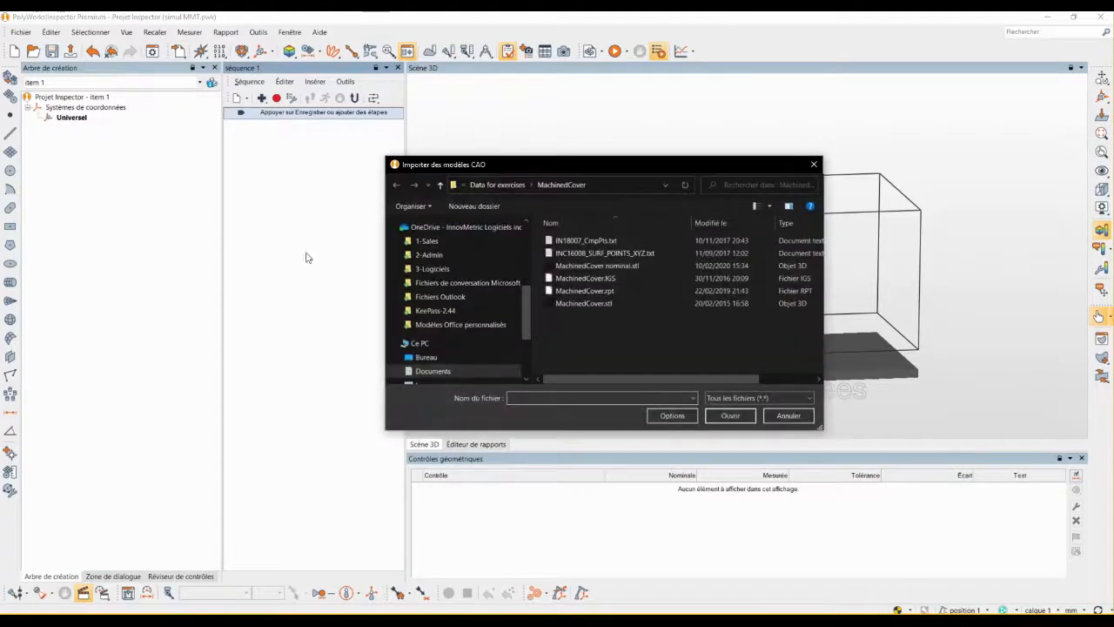
pyautogui.click(497, 185)
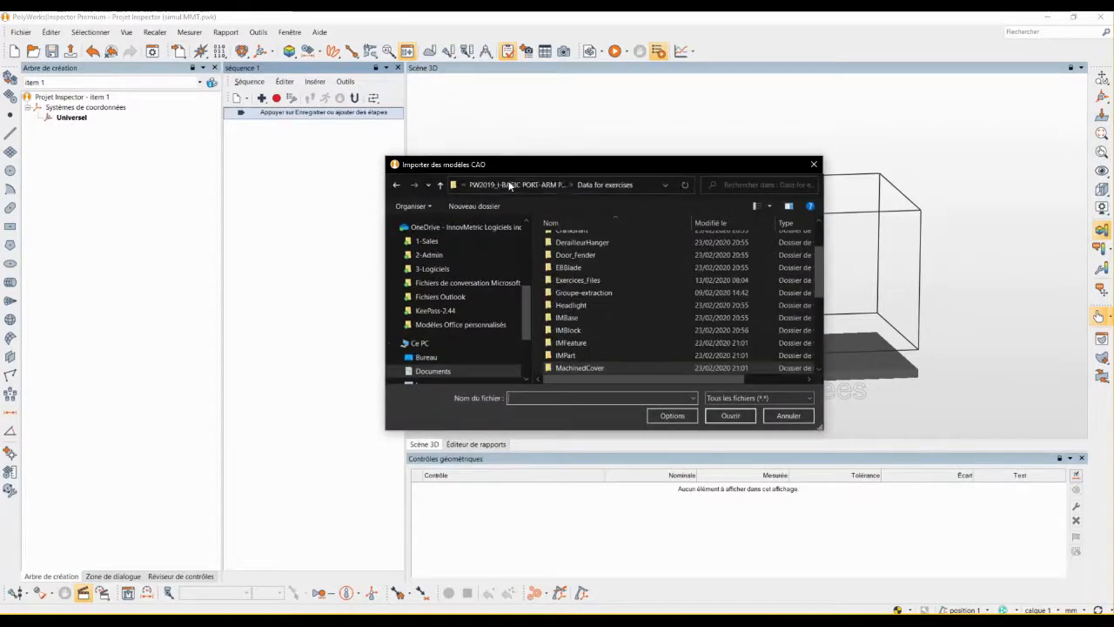
pyautogui.doubleClick(567, 355)
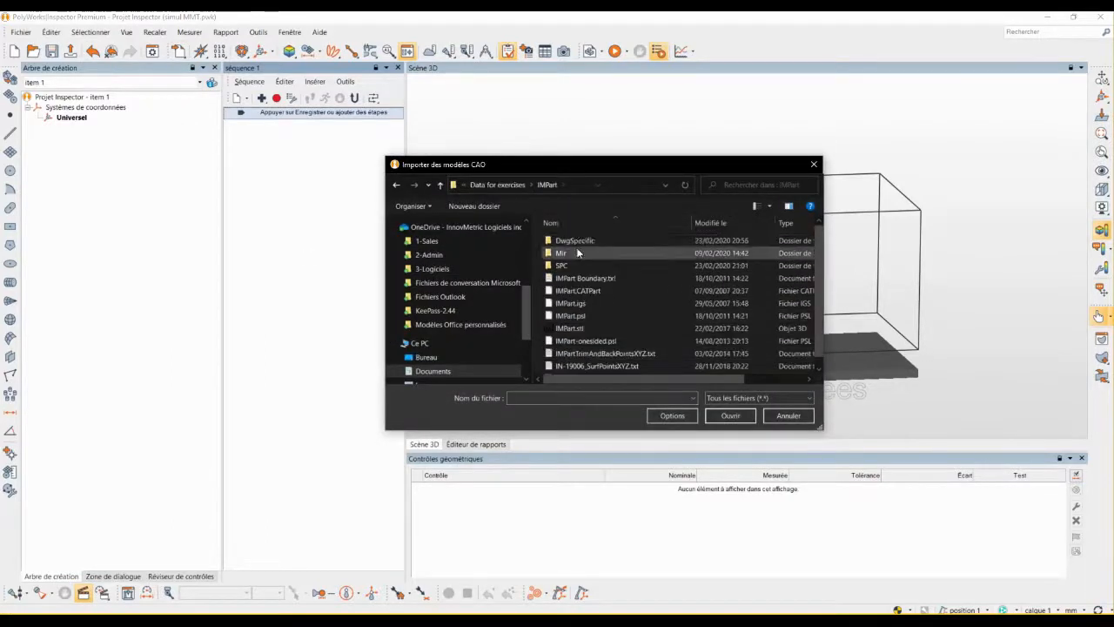
pyautogui.click(586, 303)
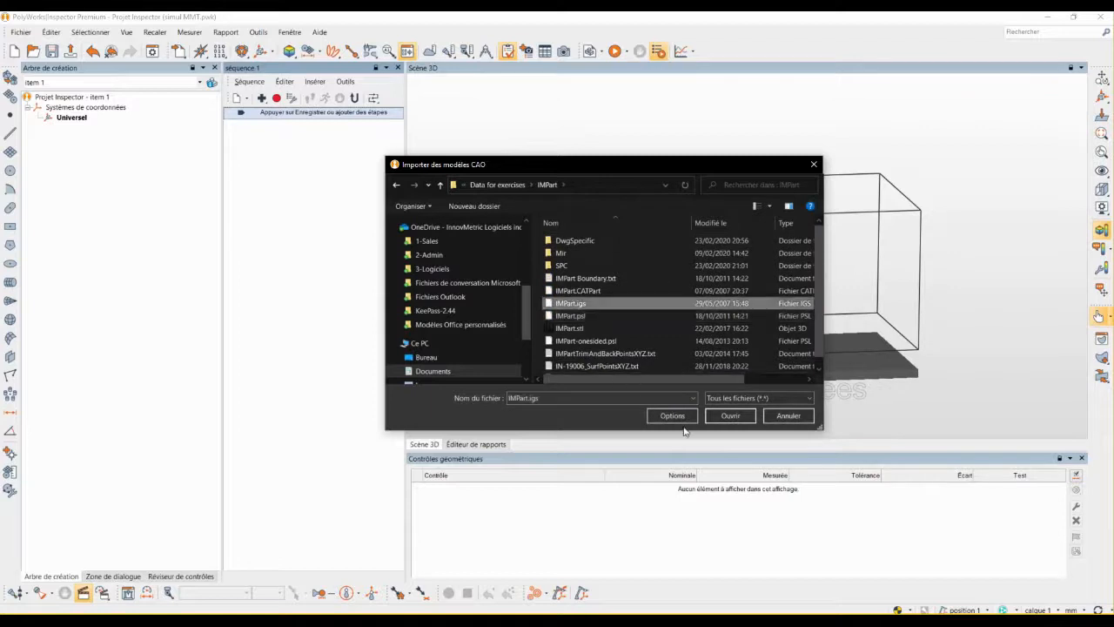
pyautogui.click(730, 416)
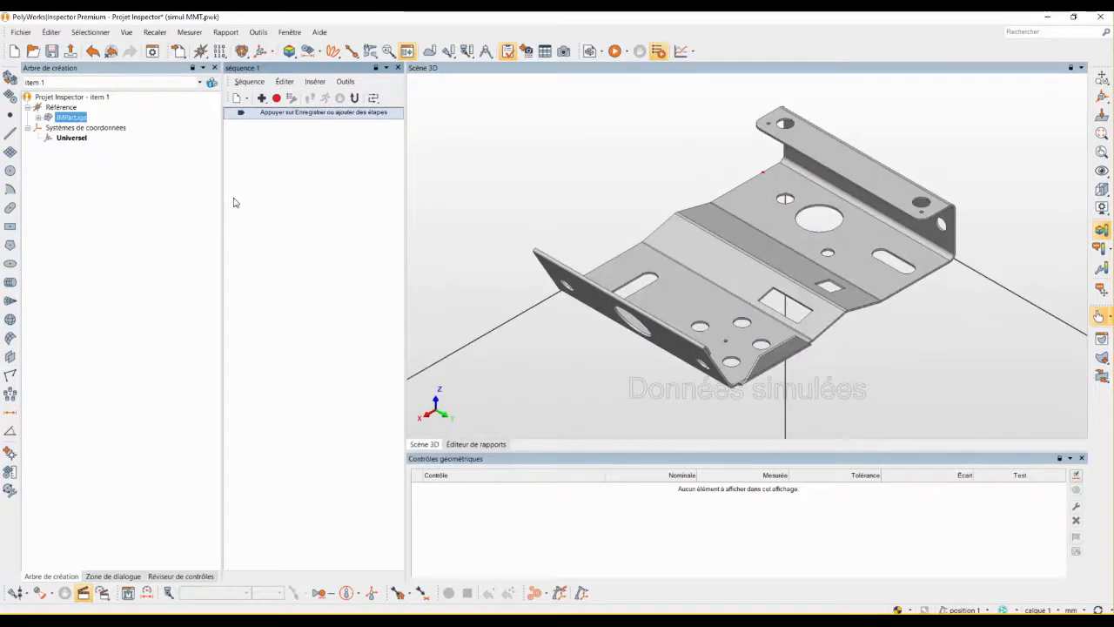
# Hide the device's probe, digital readout and origin, and the CNC CMM's scanner, granite table and working volume in the 3D scene
pyautogui.scroll(-3, 744, 252)
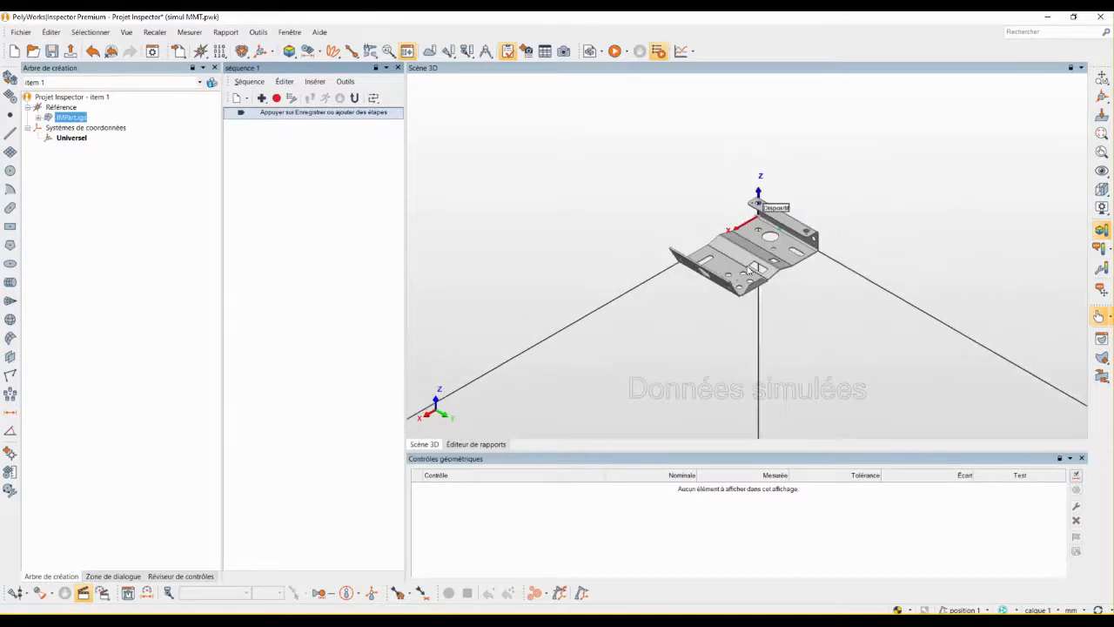
pyautogui.moveTo(768, 228); pyautogui.dragTo(786, 129)
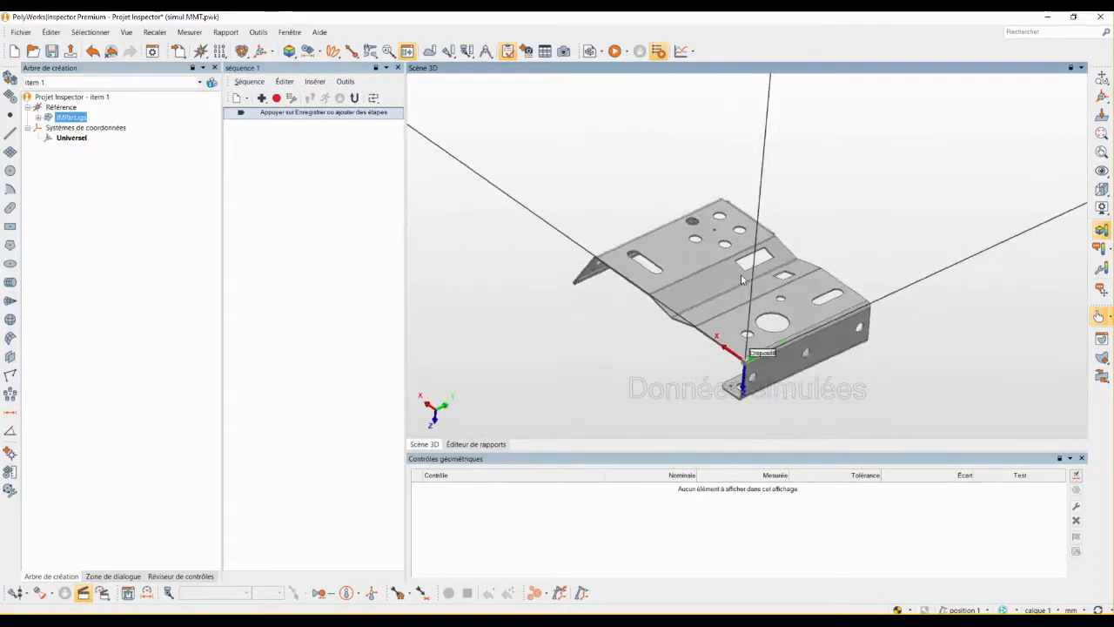
pyautogui.moveTo(742, 280); pyautogui.dragTo(742, 263)
pyautogui.scroll(3, 747, 195)
pyautogui.scroll(-3, 729, 207)
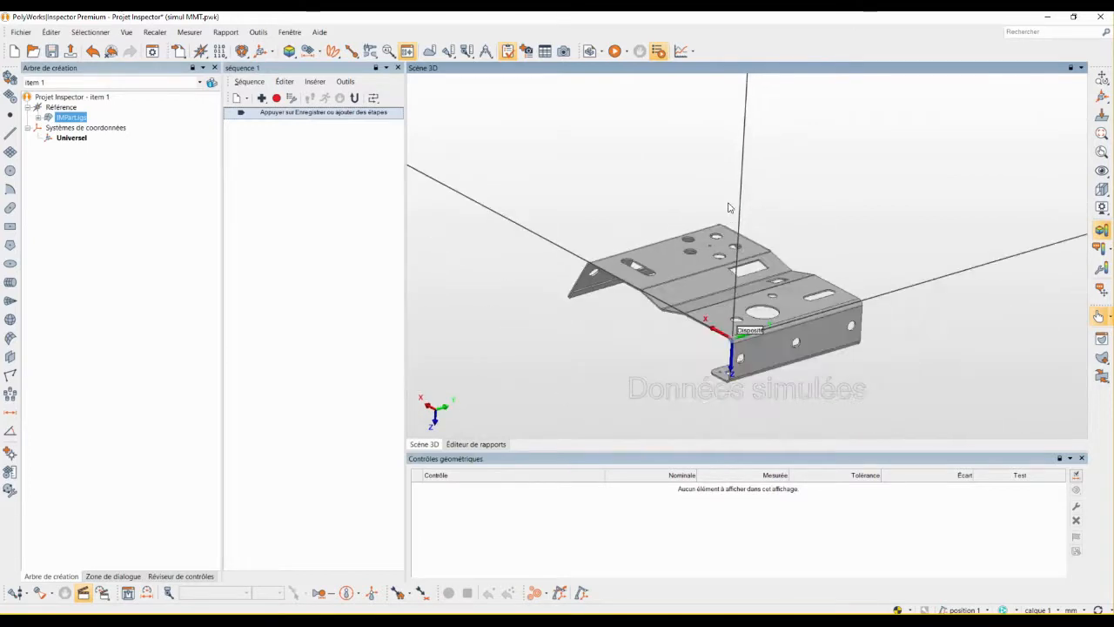
pyautogui.scroll(2, 662, 193)
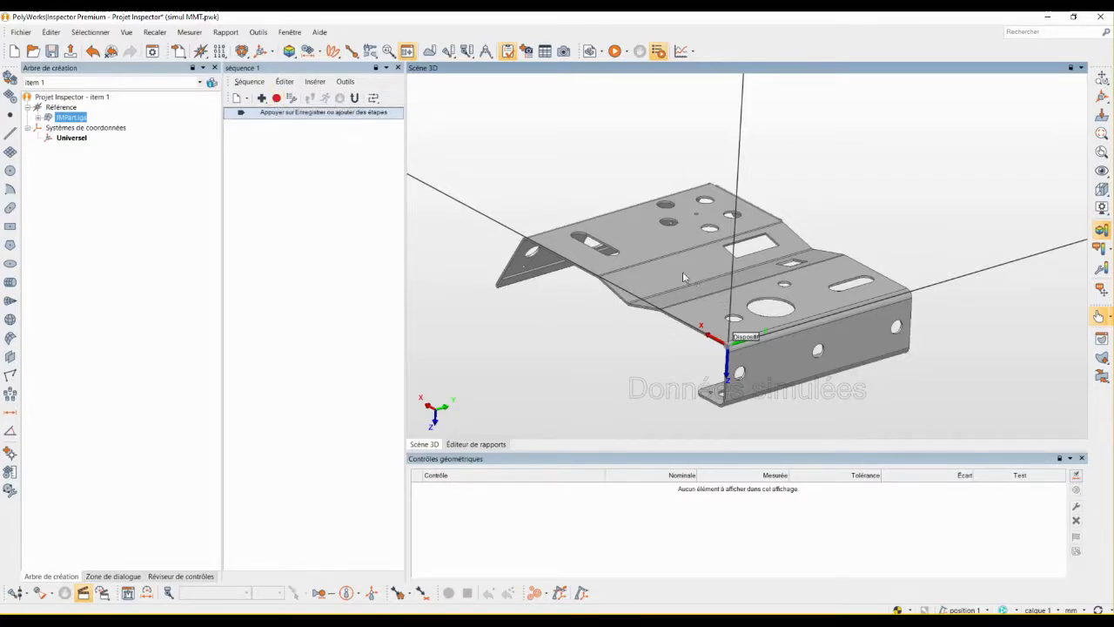
pyautogui.click(1105, 207)
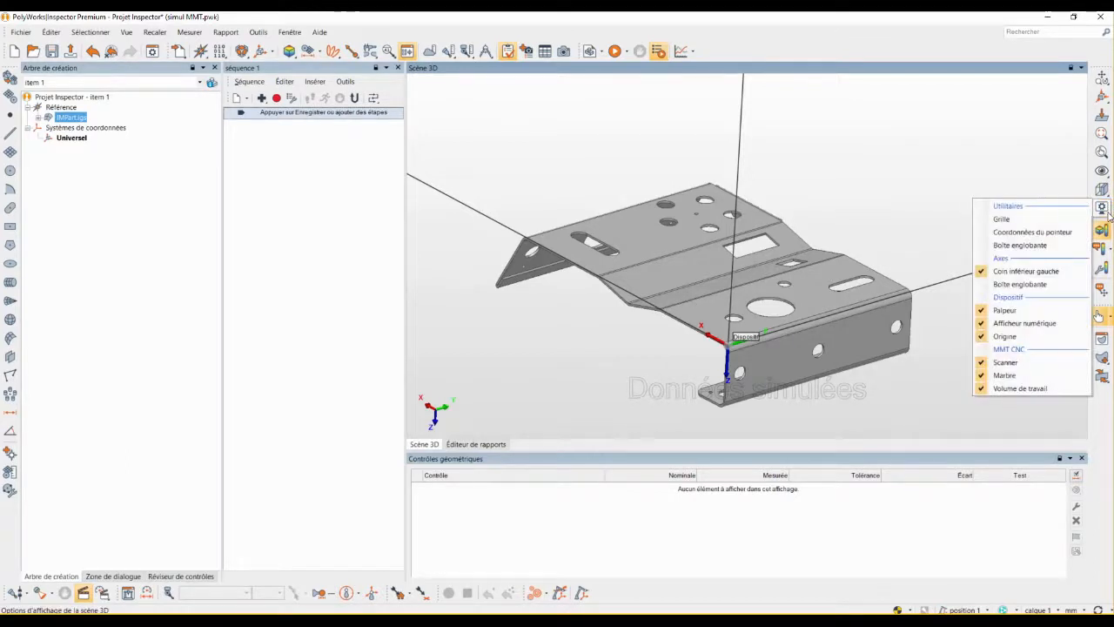
pyautogui.click(988, 311)
pyautogui.click(988, 323)
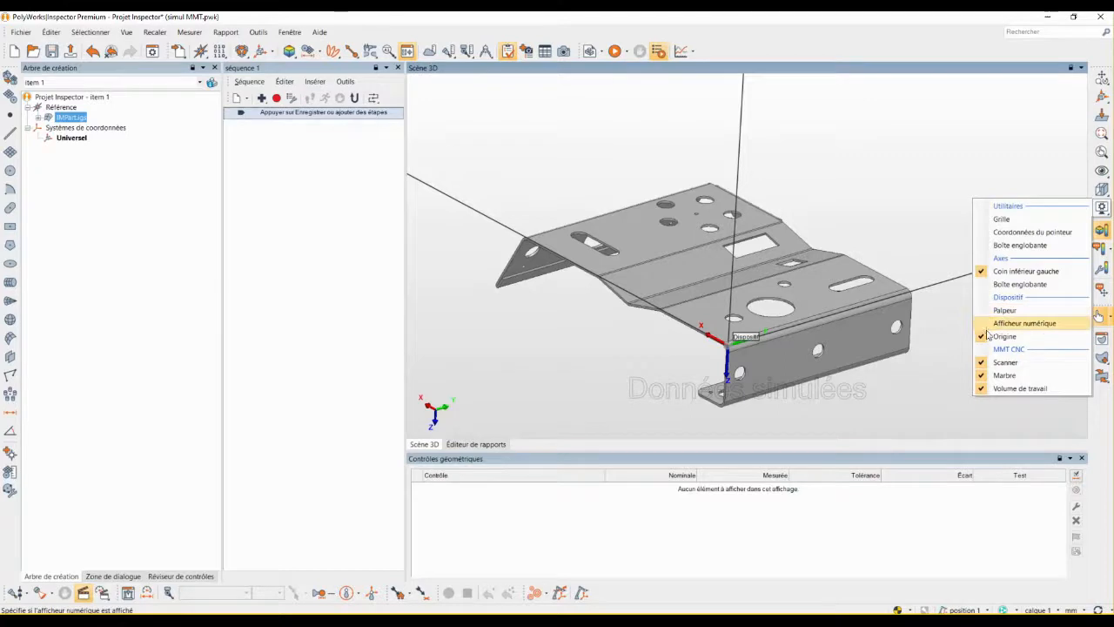
pyautogui.click(988, 336)
pyautogui.click(988, 362)
pyautogui.click(987, 375)
pyautogui.click(987, 388)
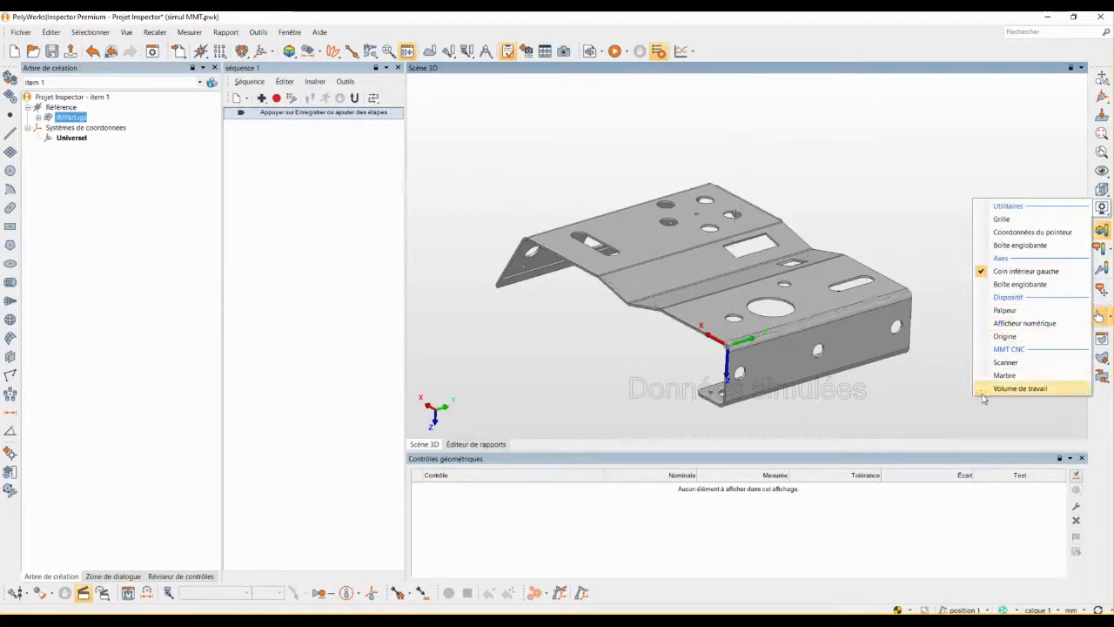
pyautogui.click(679, 270)
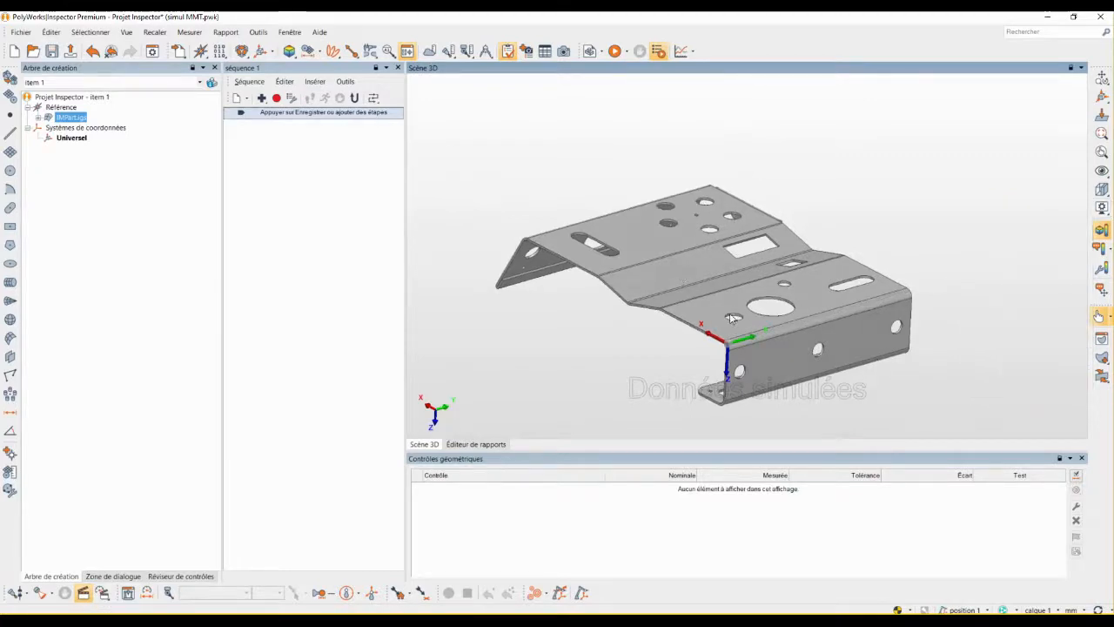
# Examine the sheet-metal part's bends and material thickness along its edge from several angles
pyautogui.scroll(3, 676, 329)
pyautogui.moveTo(676, 329); pyautogui.dragTo(462, 276)
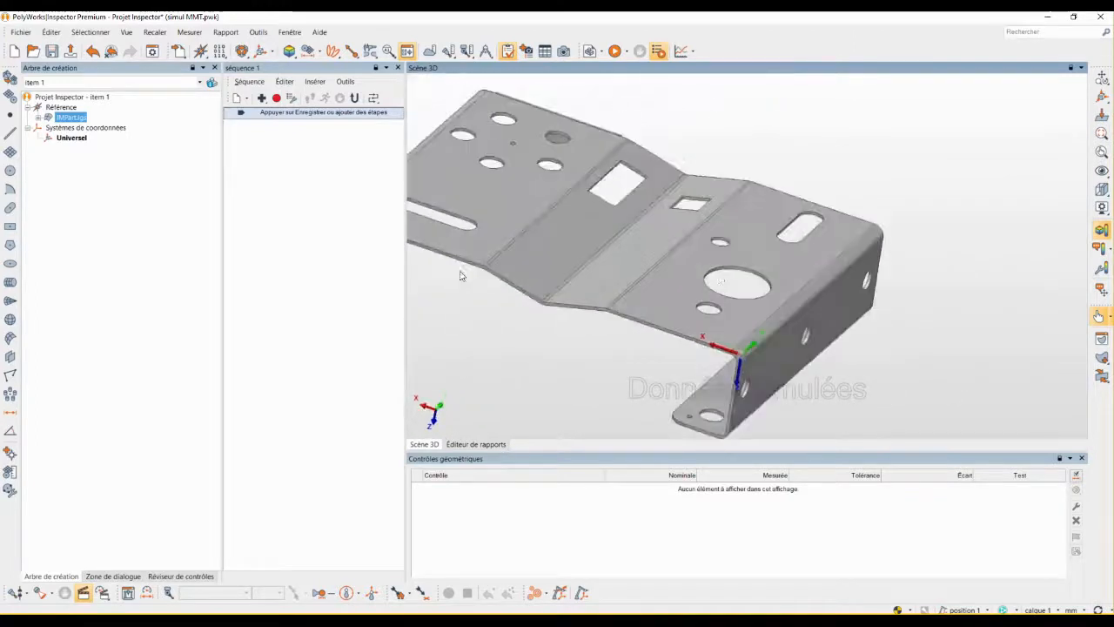
pyautogui.scroll(-2, 791, 269)
pyautogui.moveTo(694, 309); pyautogui.dragTo(688, 283)
pyautogui.scroll(2, 673, 267)
pyautogui.scroll(5, 639, 313)
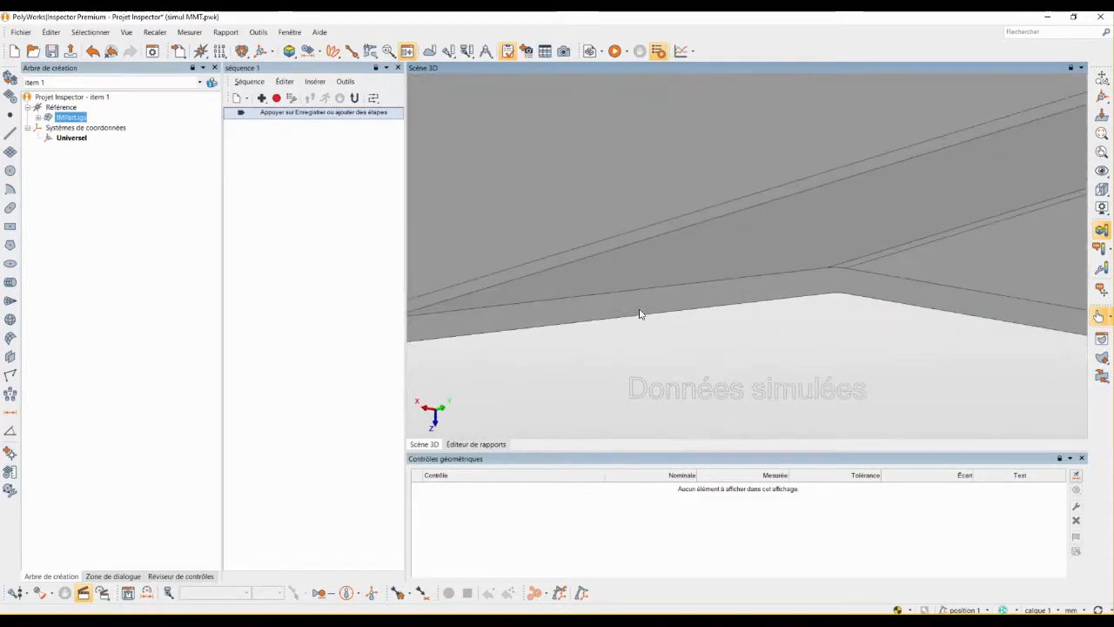
pyautogui.scroll(-3, 646, 276)
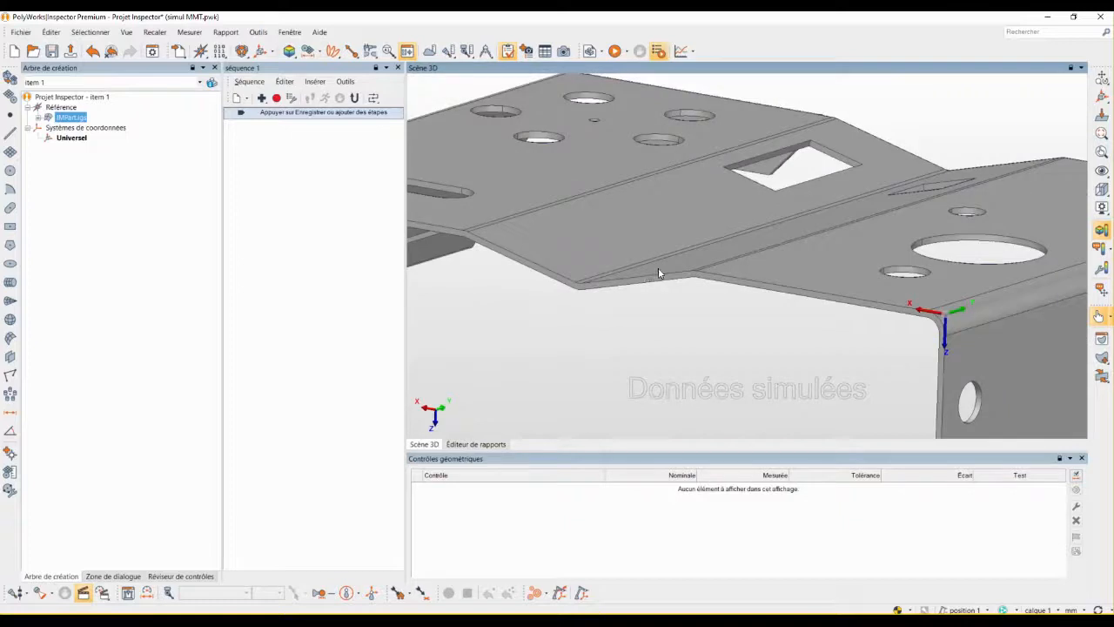
pyautogui.moveTo(659, 273); pyautogui.dragTo(693, 290)
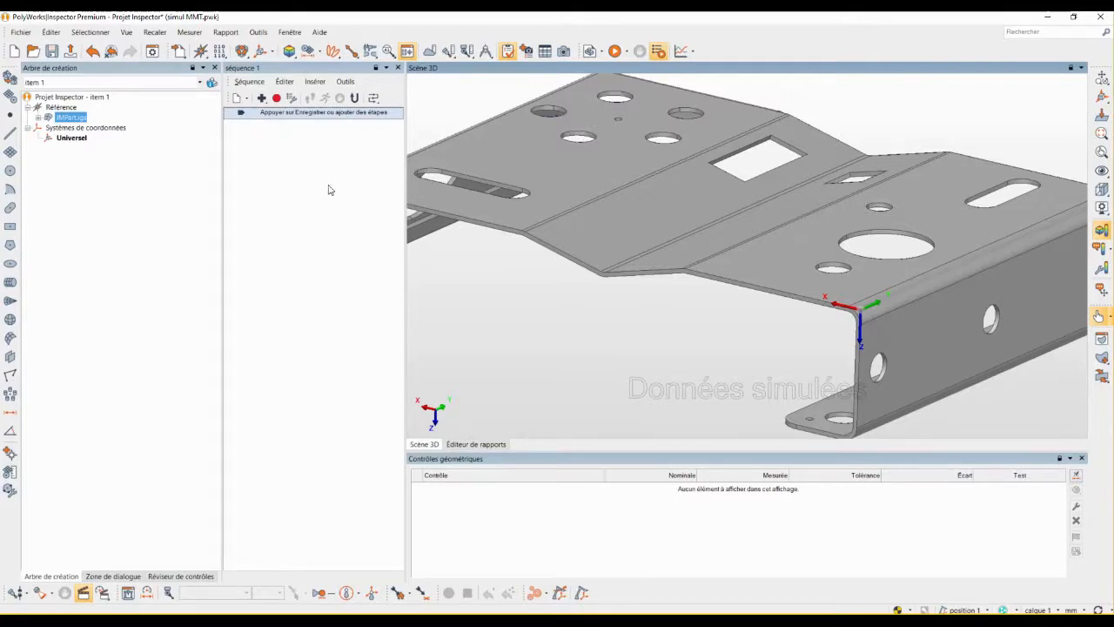
# Select the part's outer skin as a smooth island from the flat face, with a maximum angle of 60 between CAD surfaces
pyautogui.press('space')
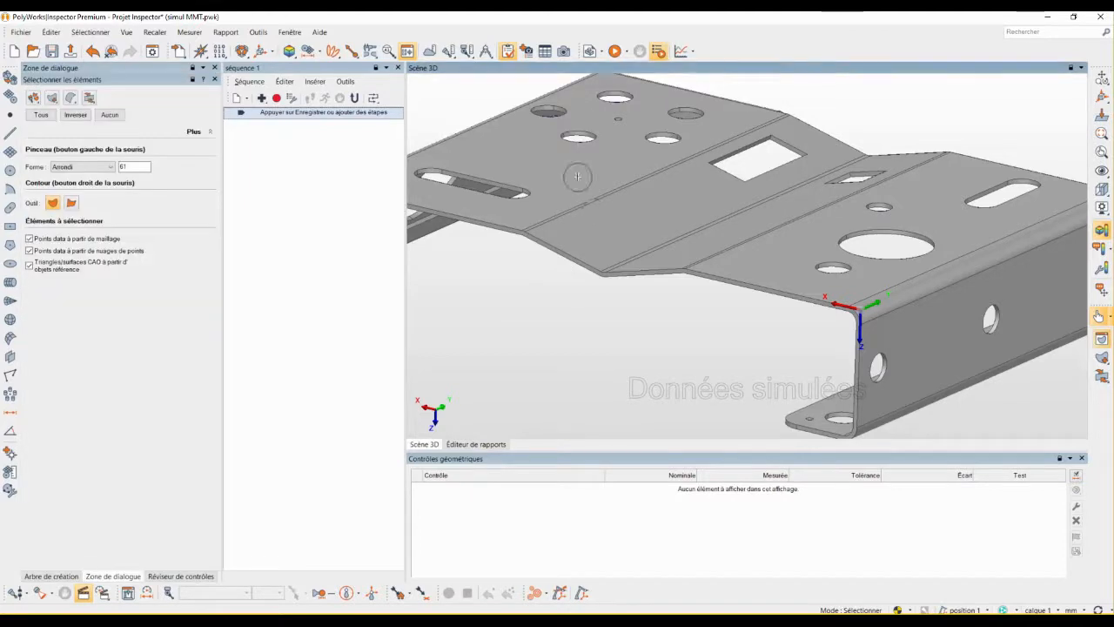
pyautogui.click(577, 182)
pyautogui.rightClick(577, 182)
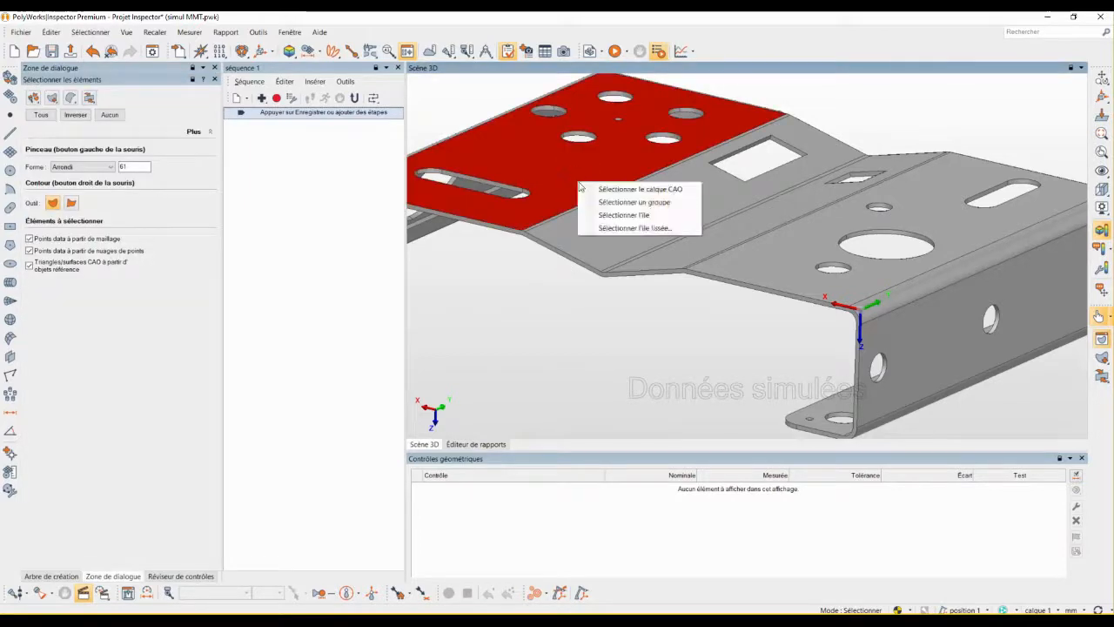
pyautogui.click(612, 226)
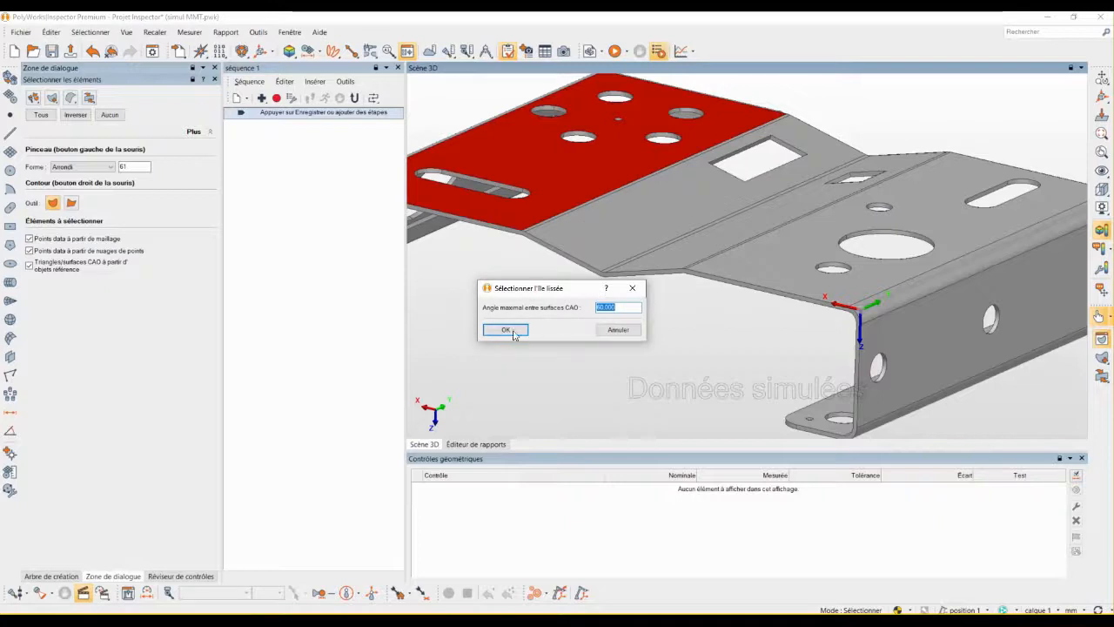
pyautogui.click(505, 329)
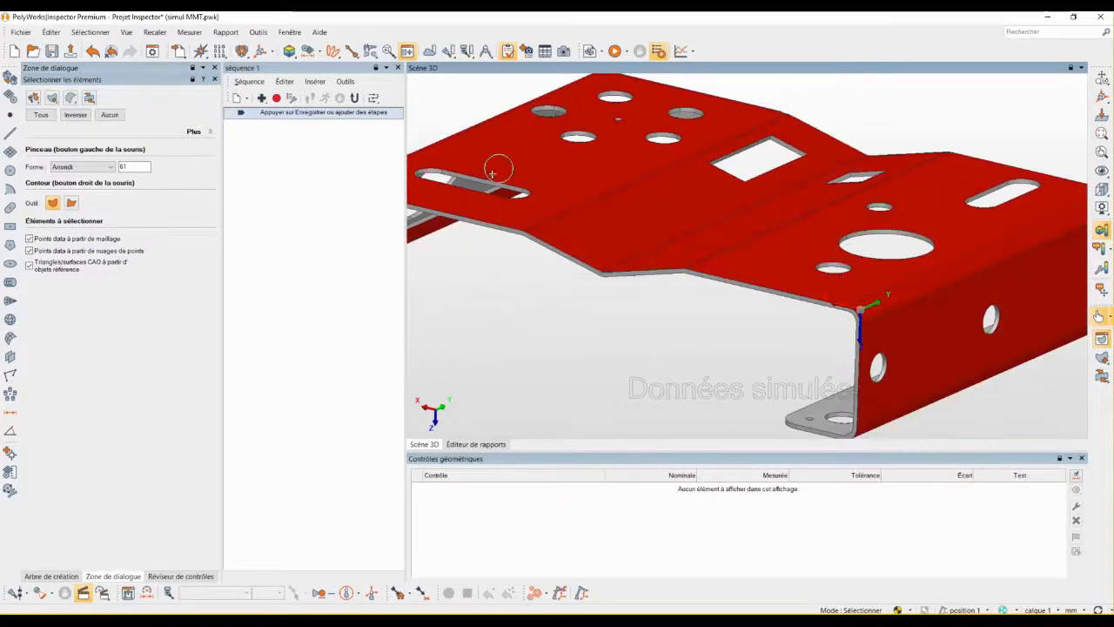
pyautogui.click(214, 79)
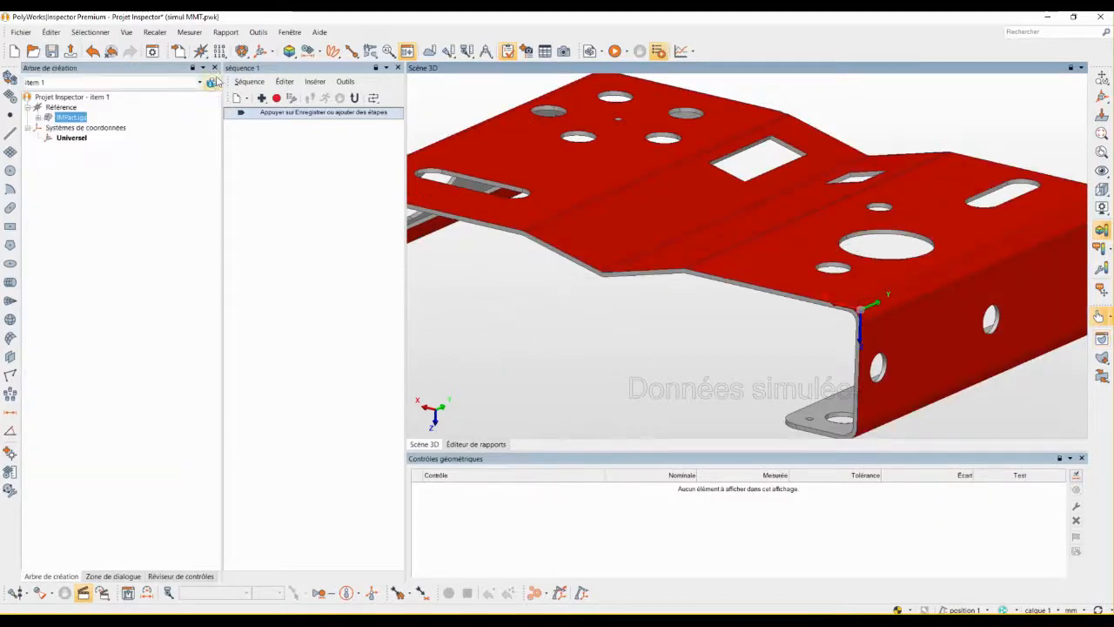
# Cut the selected surfaces of IMPart.igs into a separate reference object and hide the original model
pyautogui.rightClick(57, 119)
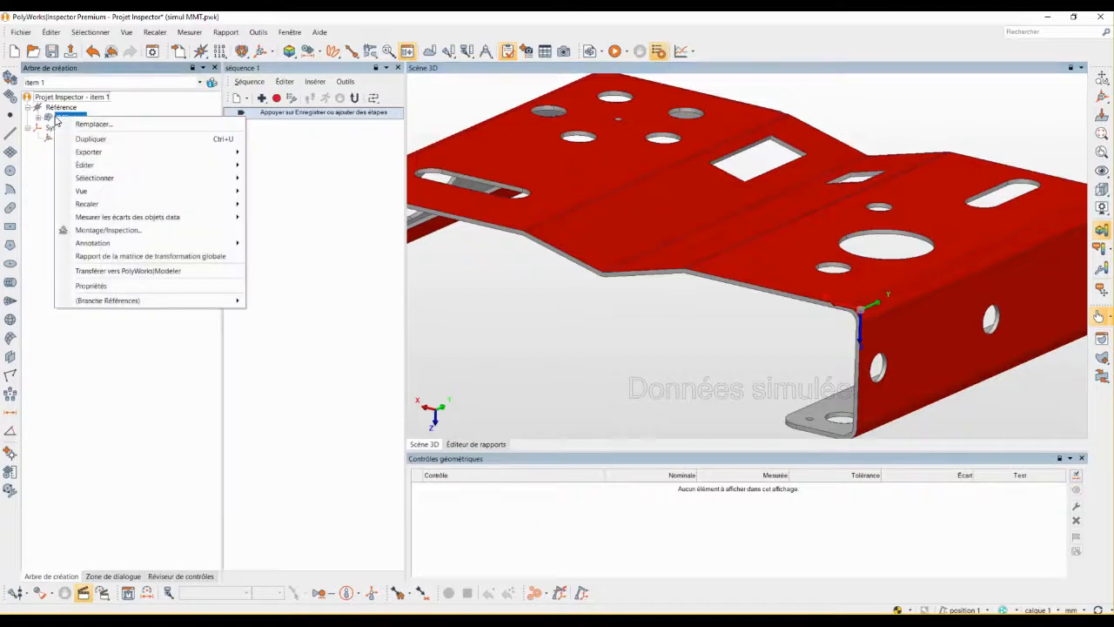
pyautogui.moveTo(122, 165)
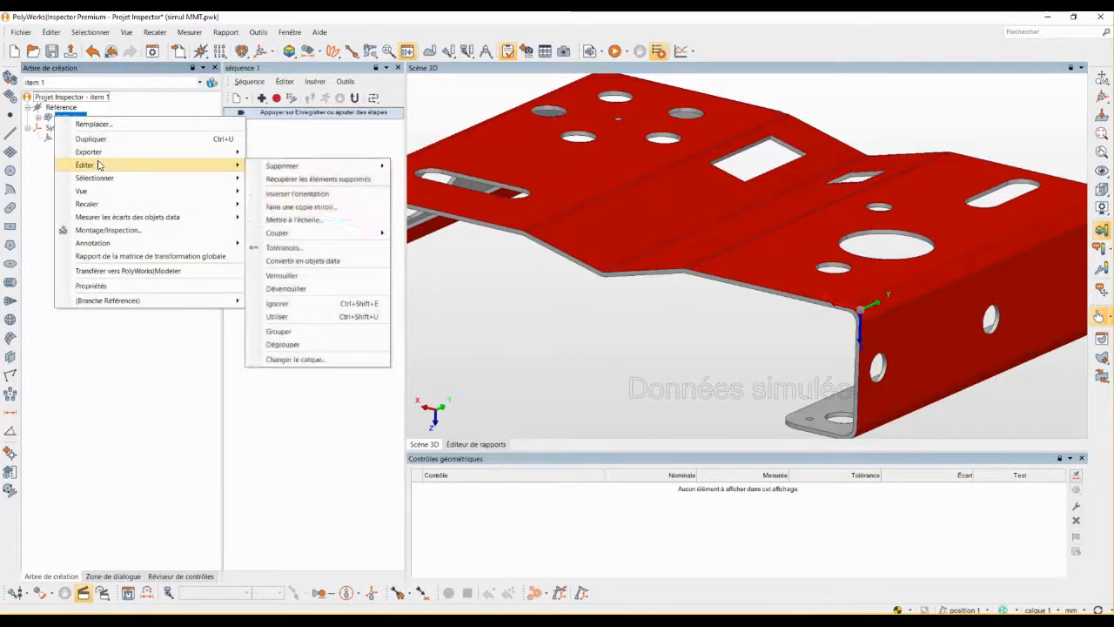
pyautogui.moveTo(296, 233)
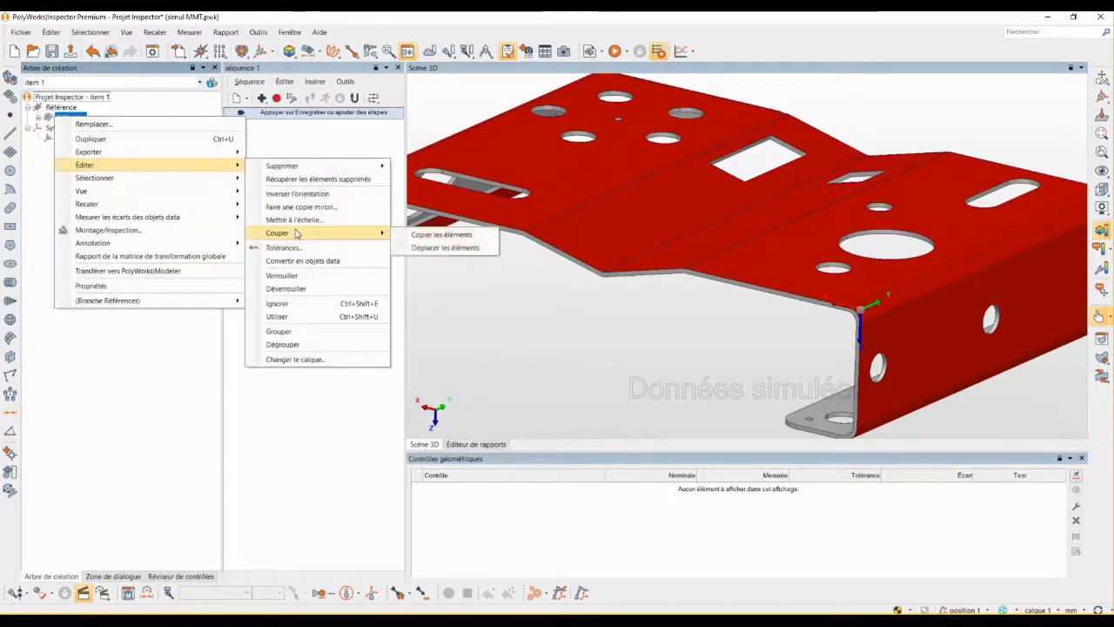
pyautogui.click(469, 242)
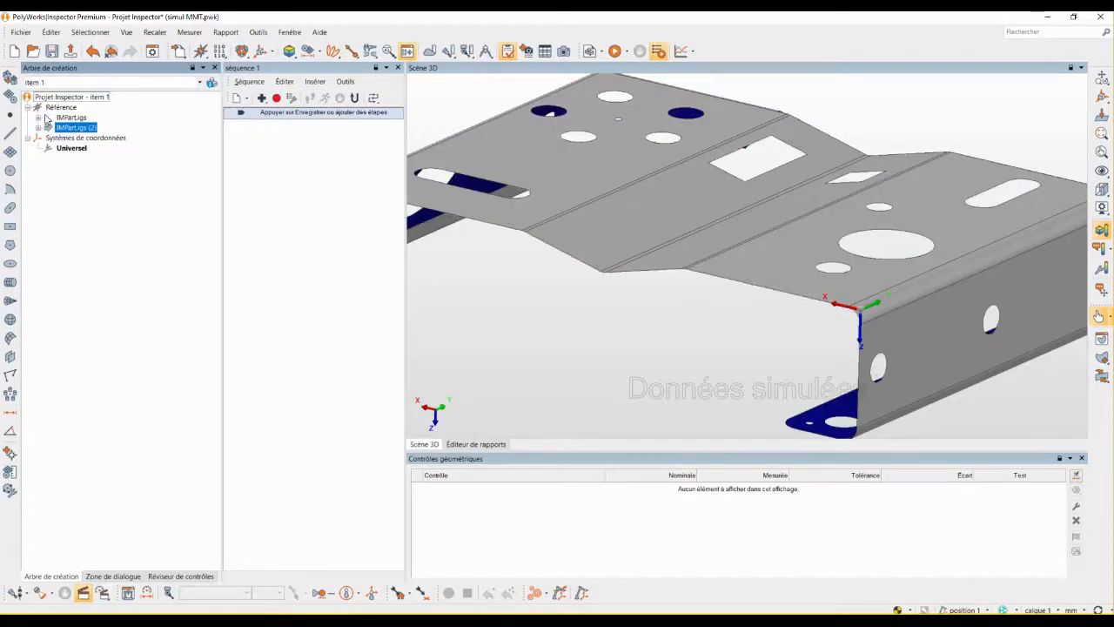
# Inspect the extracted single-skin model from several sides to check which surfaces it contains
pyautogui.moveTo(712, 224); pyautogui.dragTo(721, 198)
pyautogui.moveTo(813, 194); pyautogui.dragTo(765, 151)
pyautogui.scroll(4, 688, 79)
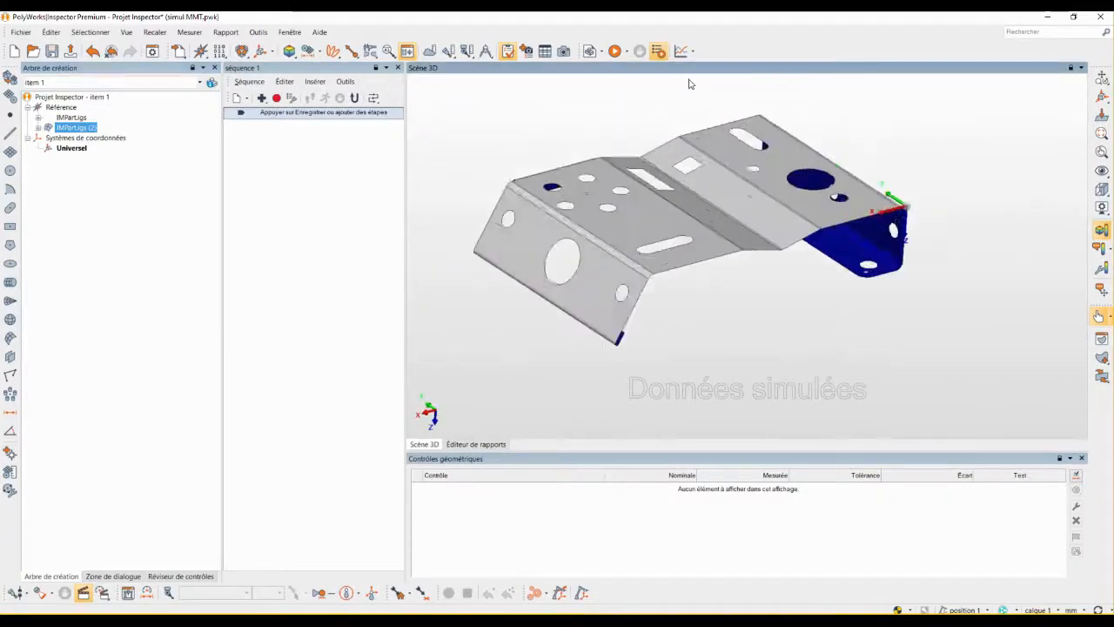
pyautogui.moveTo(589, 237); pyautogui.dragTo(857, 282)
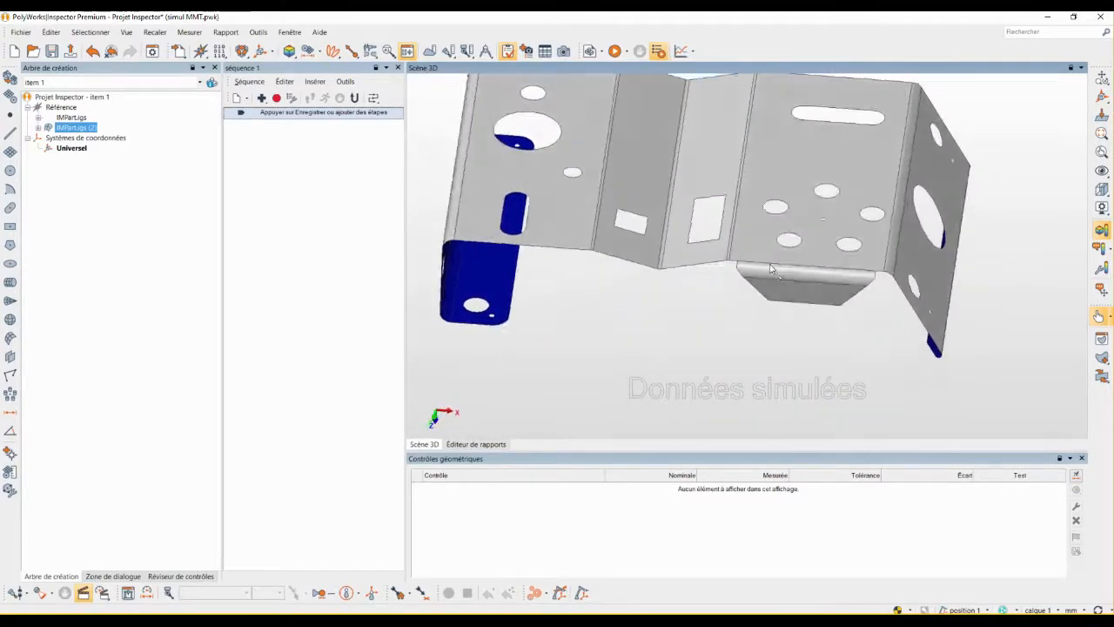
pyautogui.scroll(2, 707, 188)
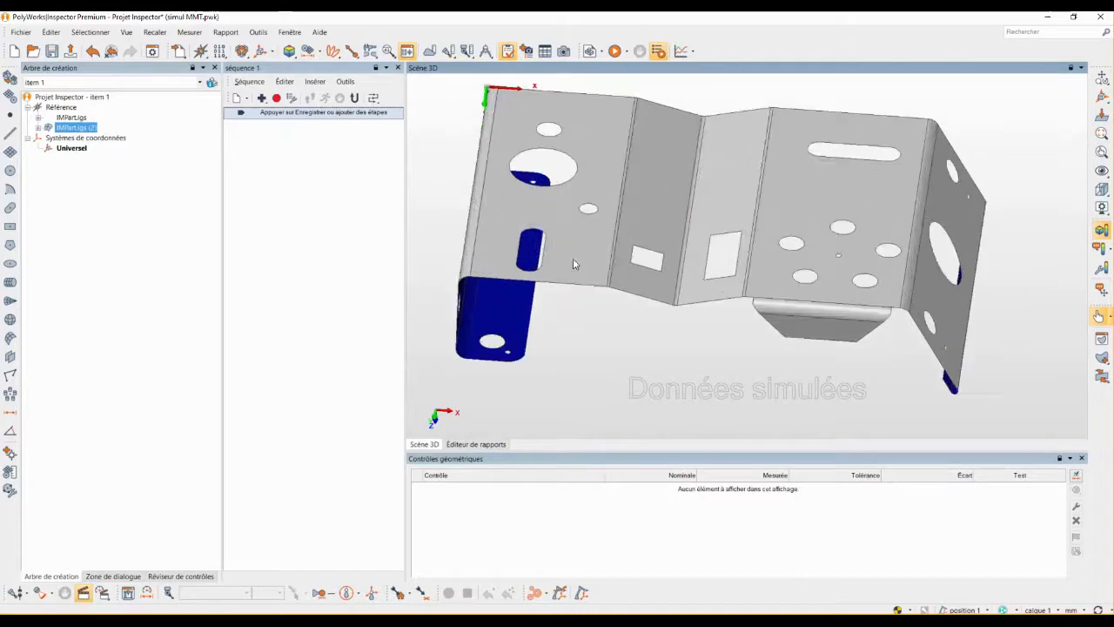
pyautogui.moveTo(572, 258); pyautogui.dragTo(611, 272)
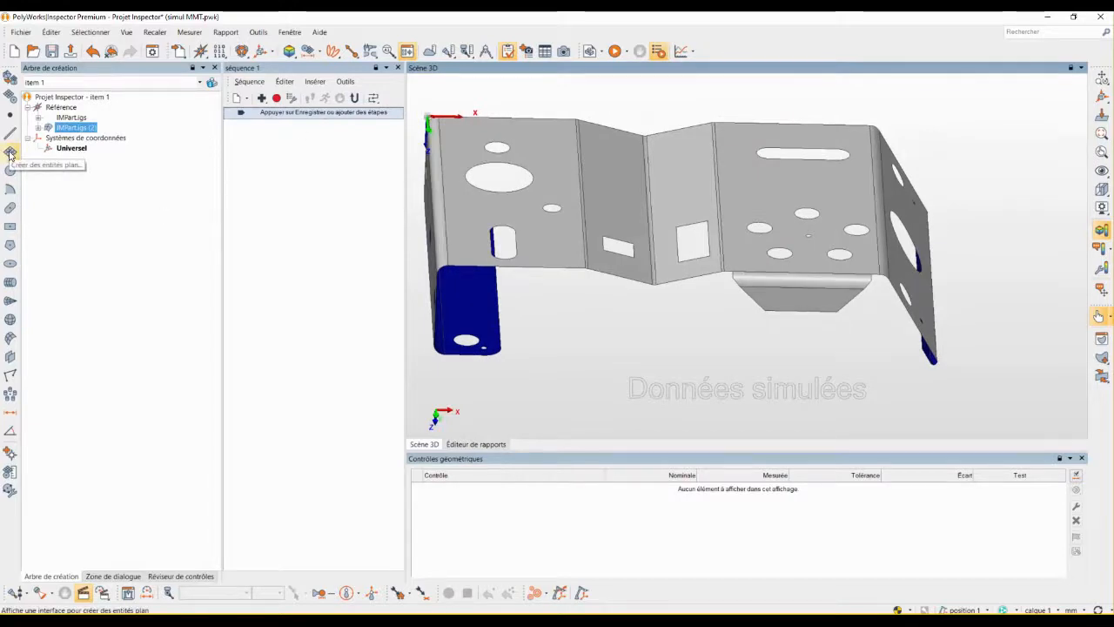
# Start creating entities of multiple types by selecting on the CAD model, assign datum label A and show the additional options
pyautogui.click(10, 153)
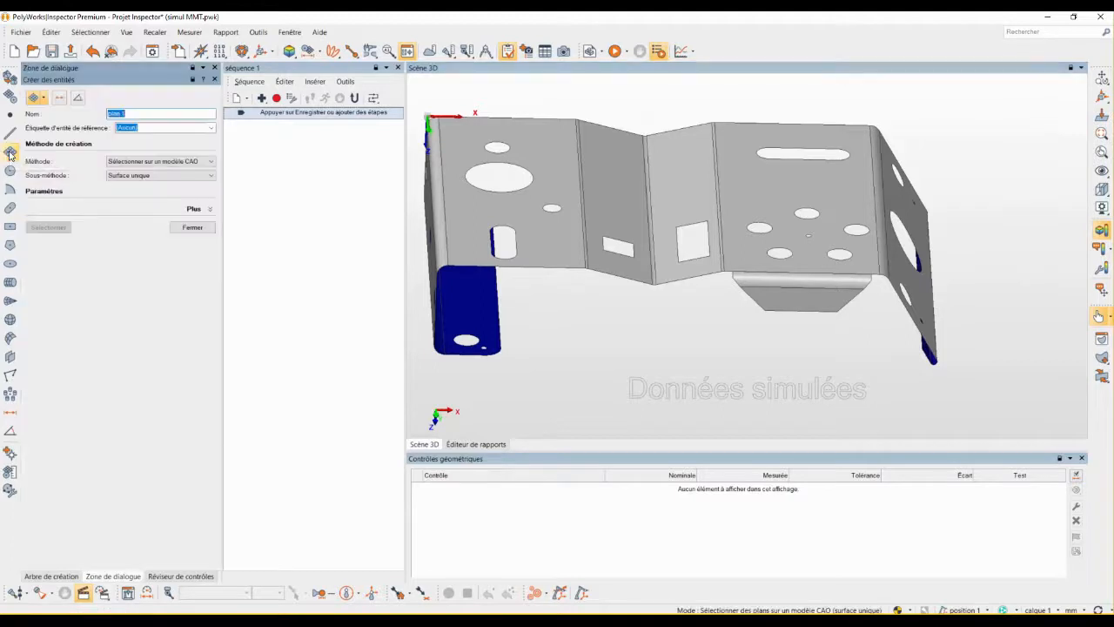
pyautogui.click(215, 80)
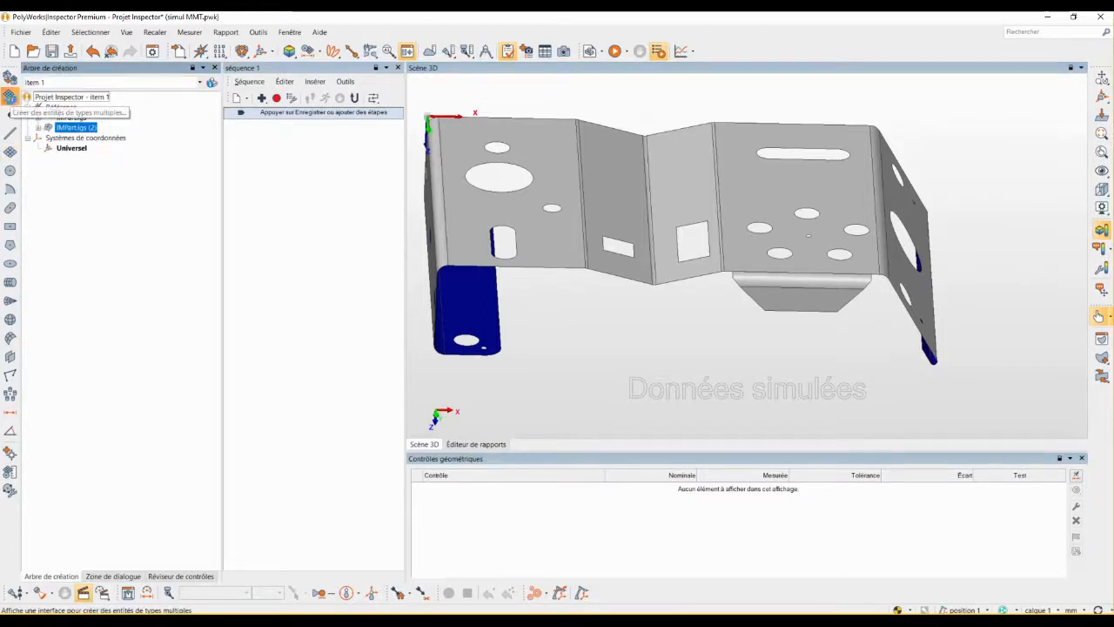
pyautogui.click(11, 97)
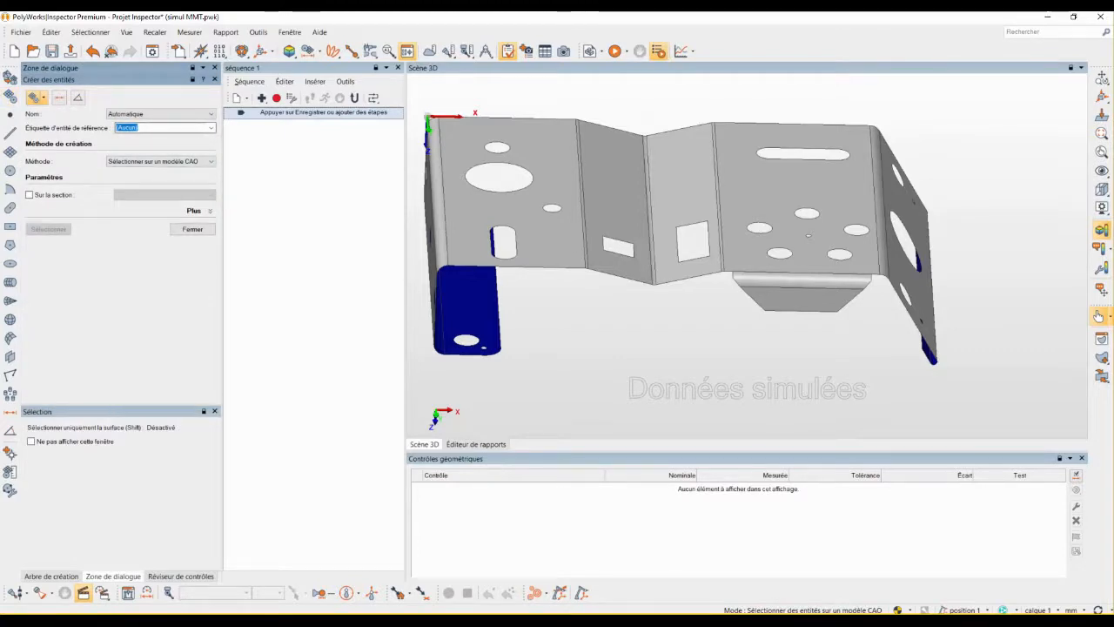
pyautogui.click(211, 128)
pyautogui.click(211, 128)
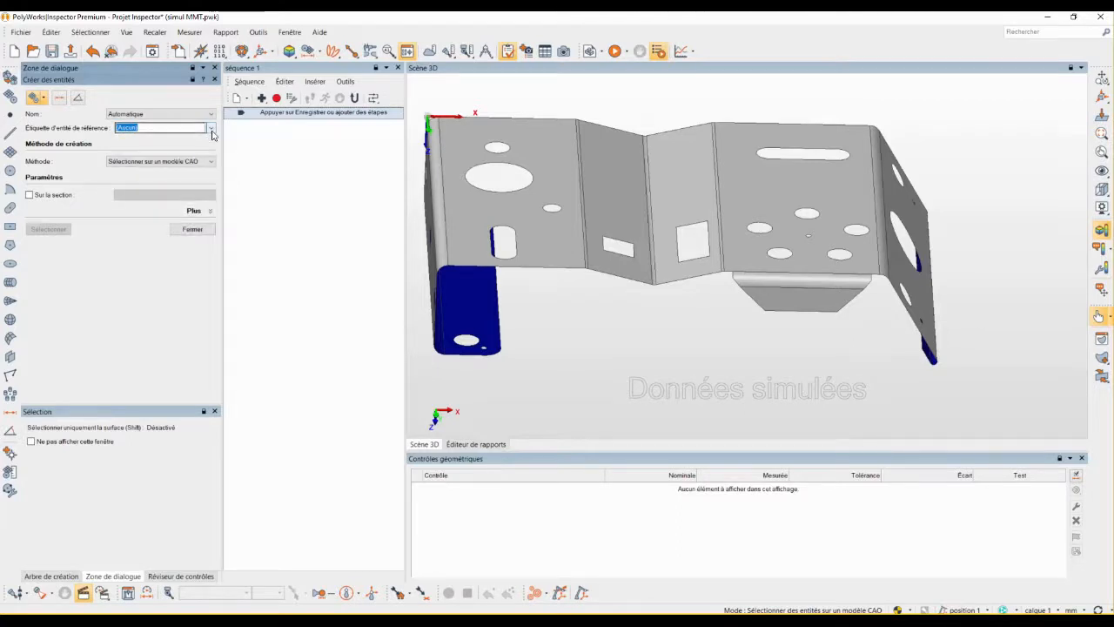
pyautogui.click(211, 129)
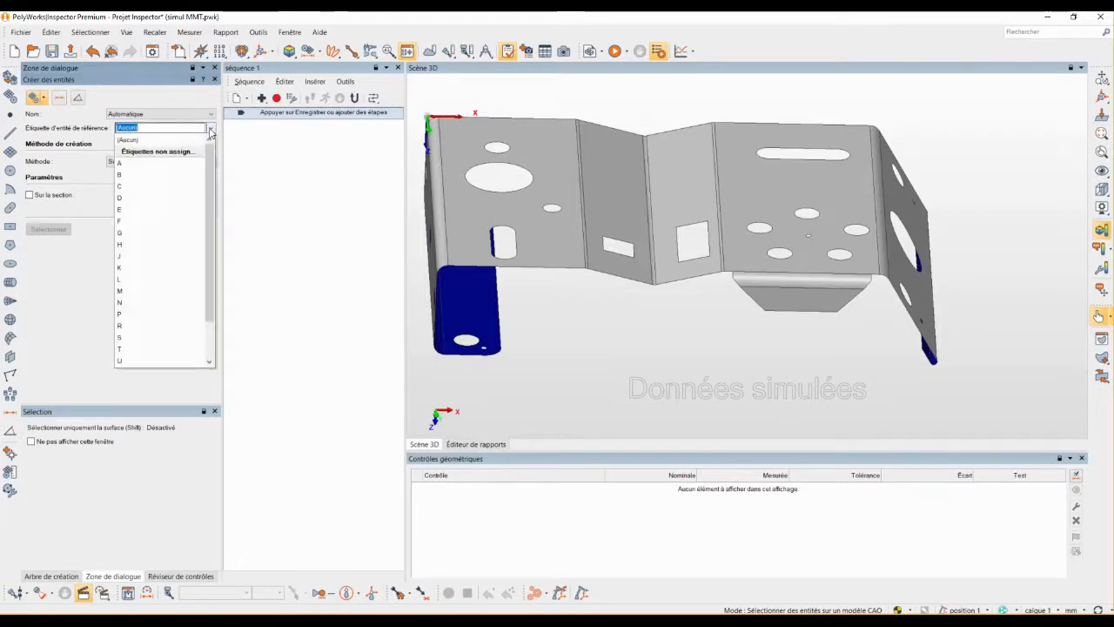
pyautogui.click(169, 163)
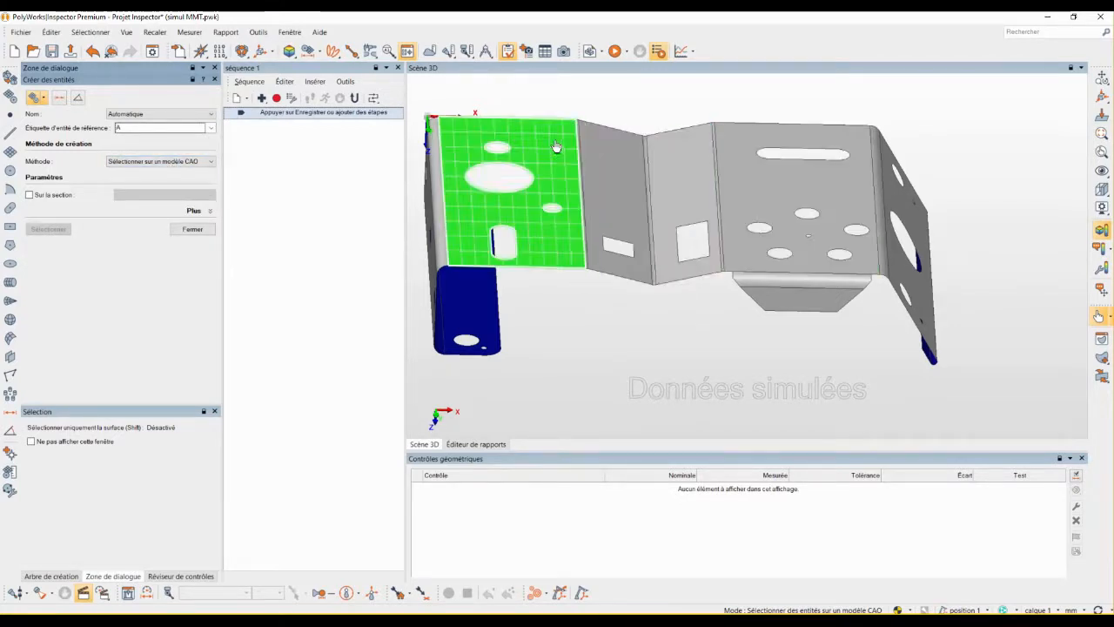
pyautogui.click(206, 161)
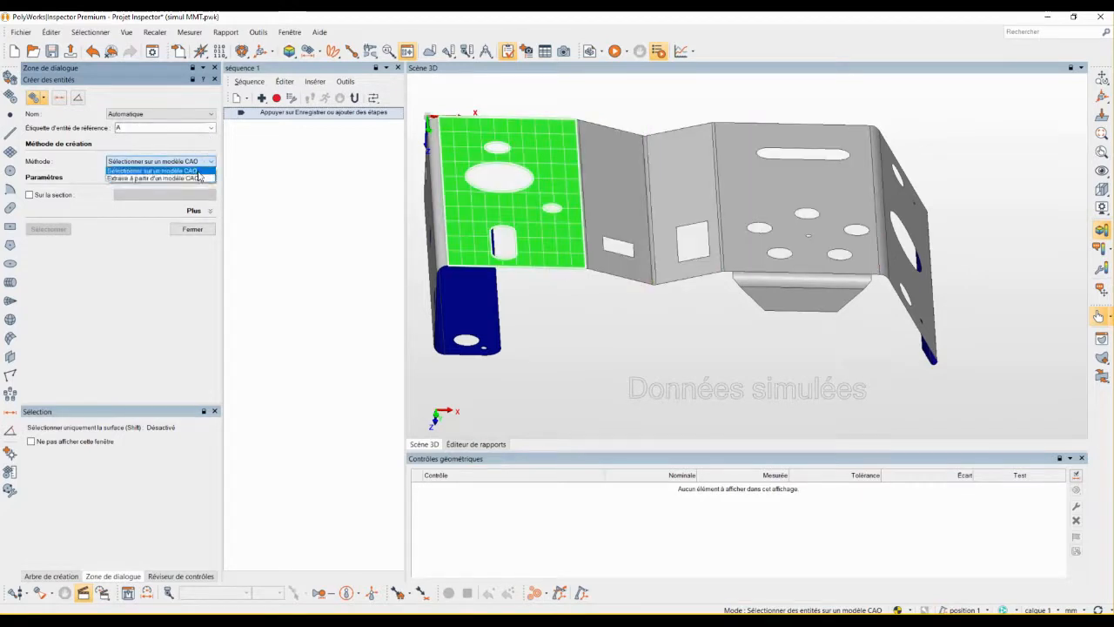
pyautogui.click(199, 171)
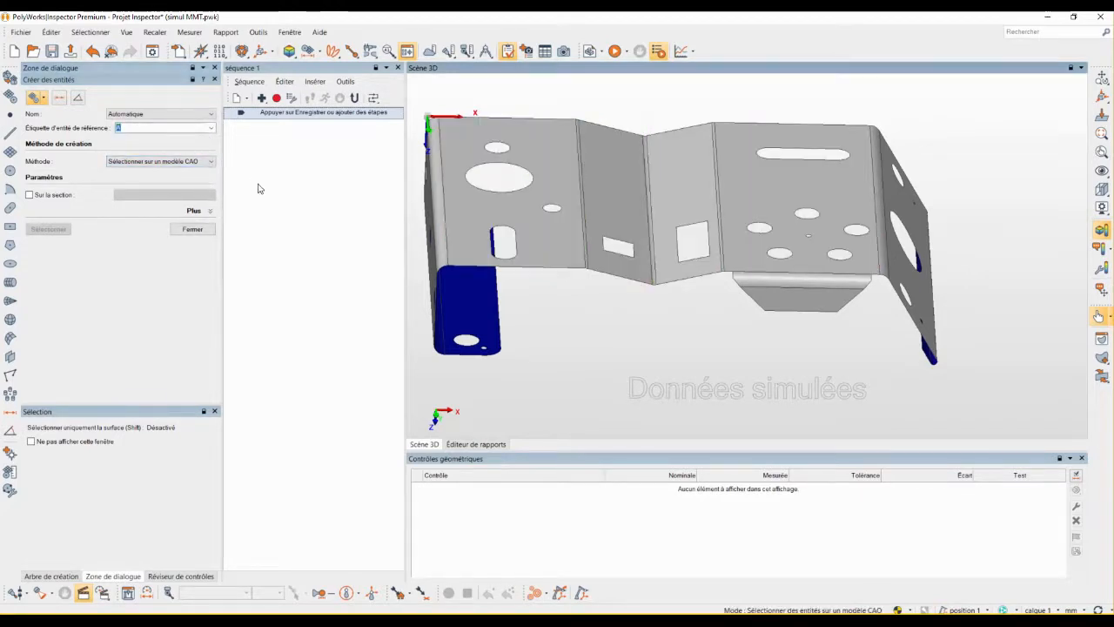
pyautogui.click(209, 212)
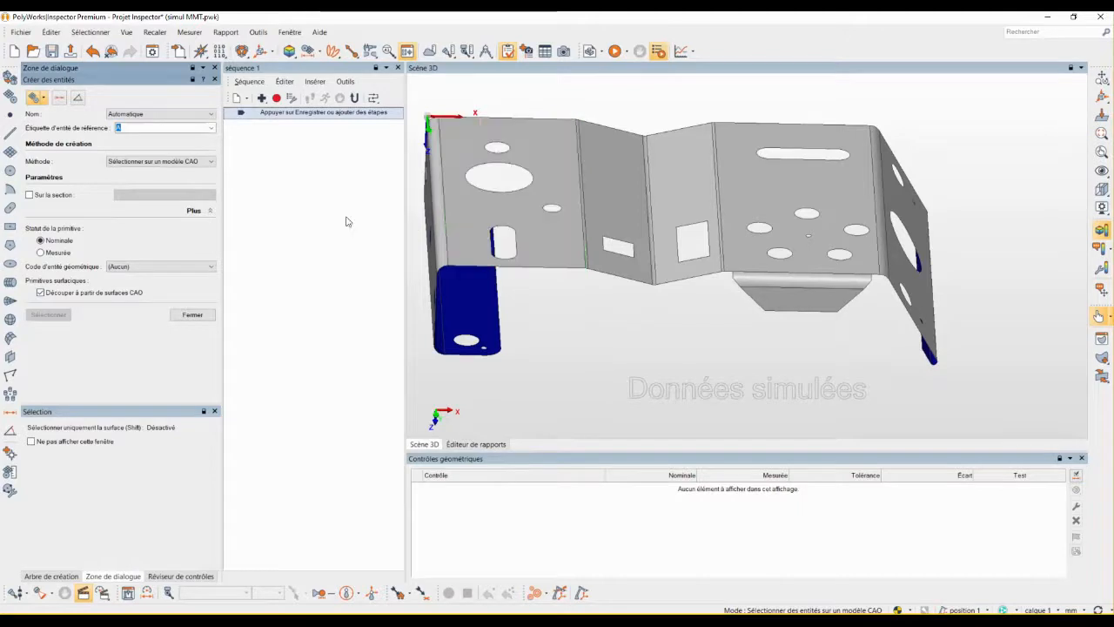
# Switch the entity type to plane and set its sub-method to multiple surfaces (Surfaces multiples)
pyautogui.click(45, 99)
pyautogui.click(78, 119)
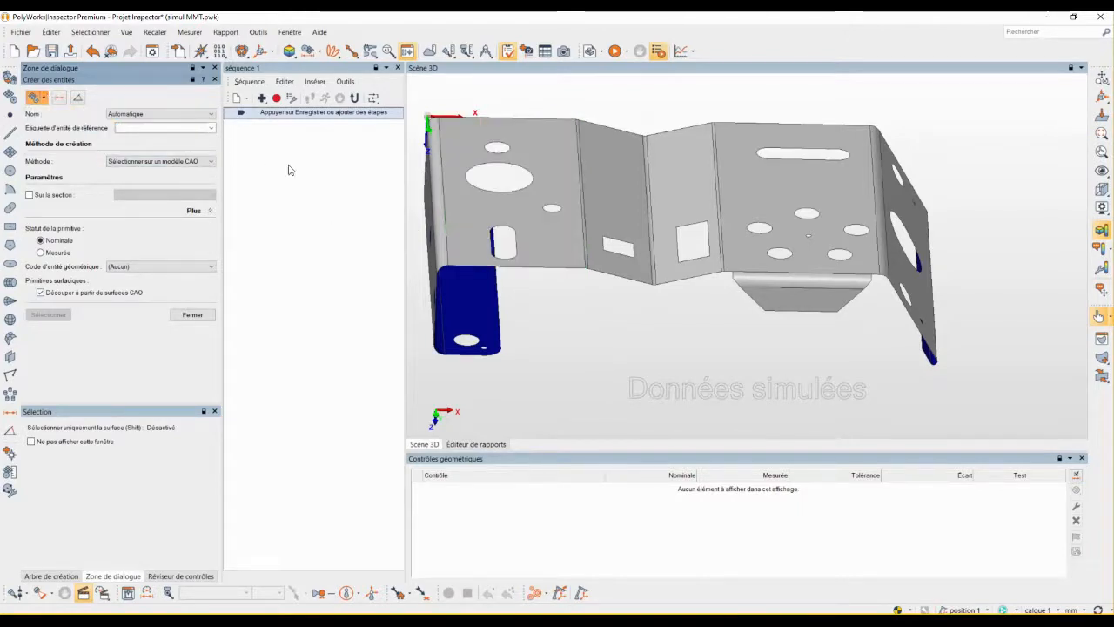
pyautogui.click(210, 175)
pyautogui.click(191, 194)
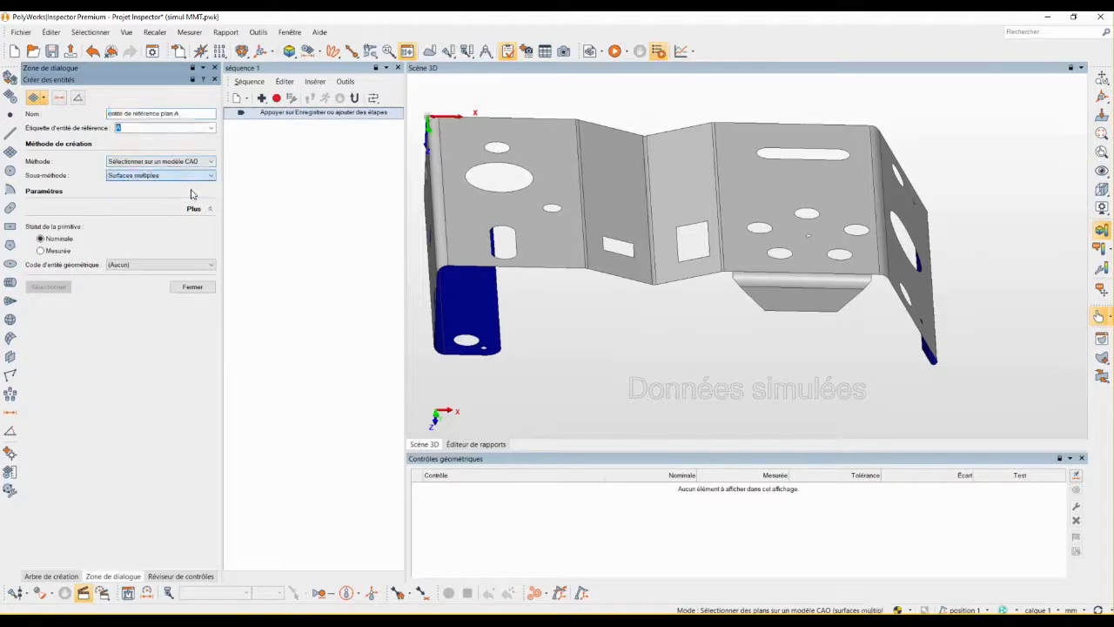
pyautogui.click(551, 150)
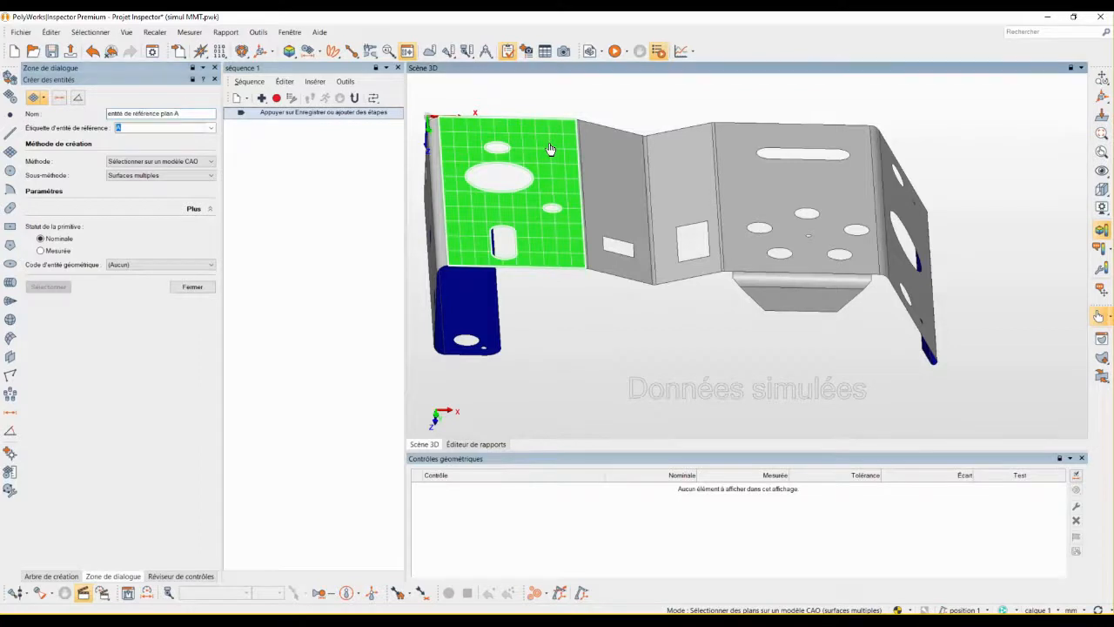
pyautogui.click(805, 193)
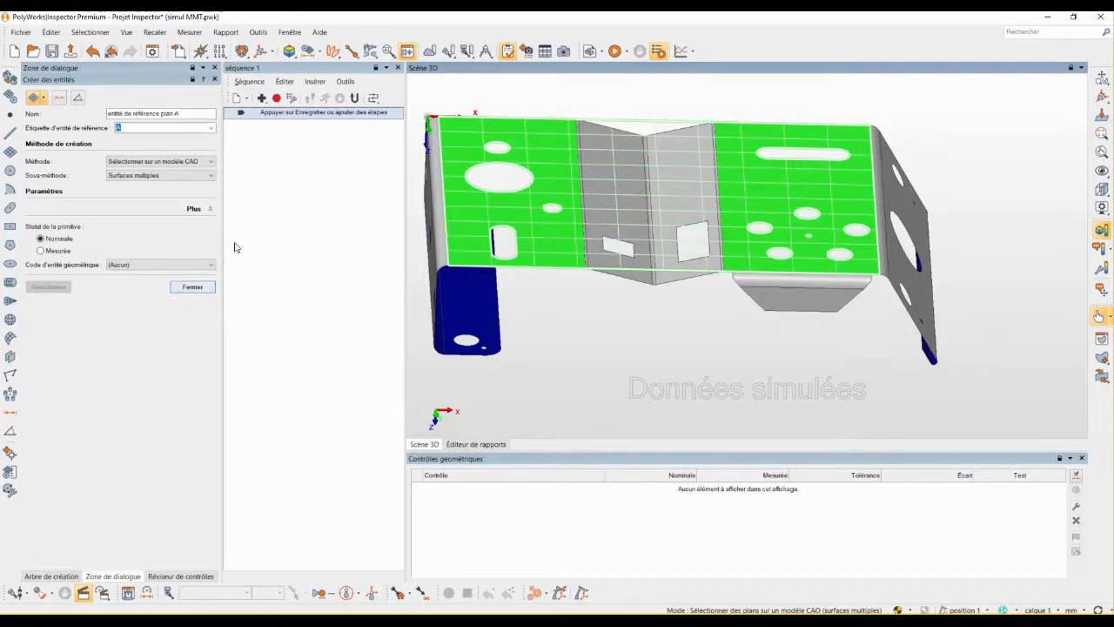
pyautogui.click(192, 286)
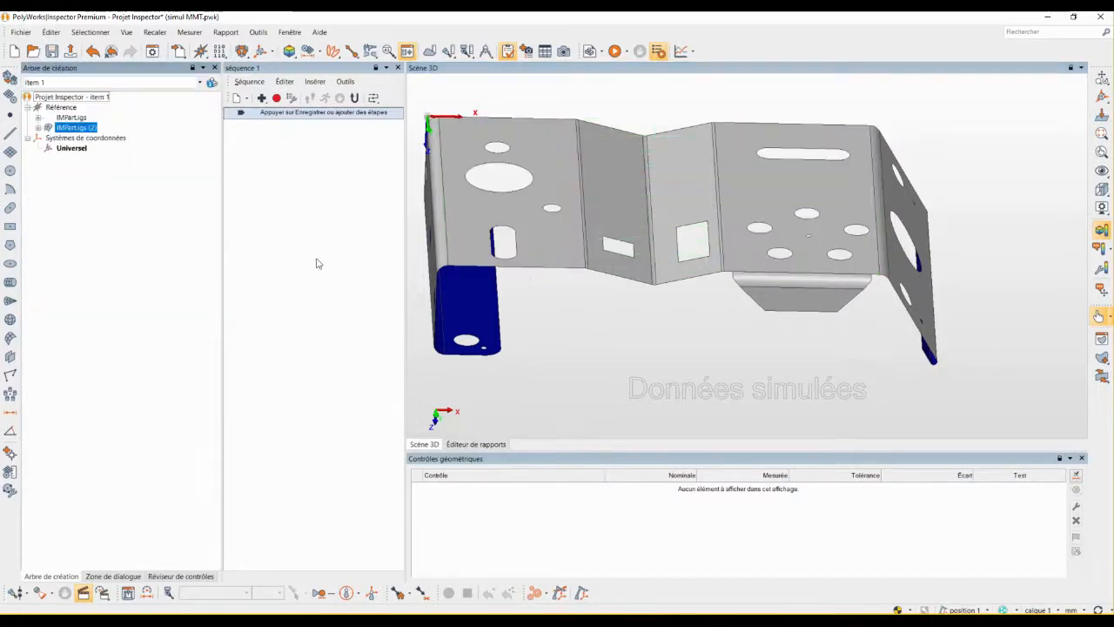
# Create datum plane A from the two large coplanar flat faces on either side of the V-shaped bend
pyautogui.click(10, 152)
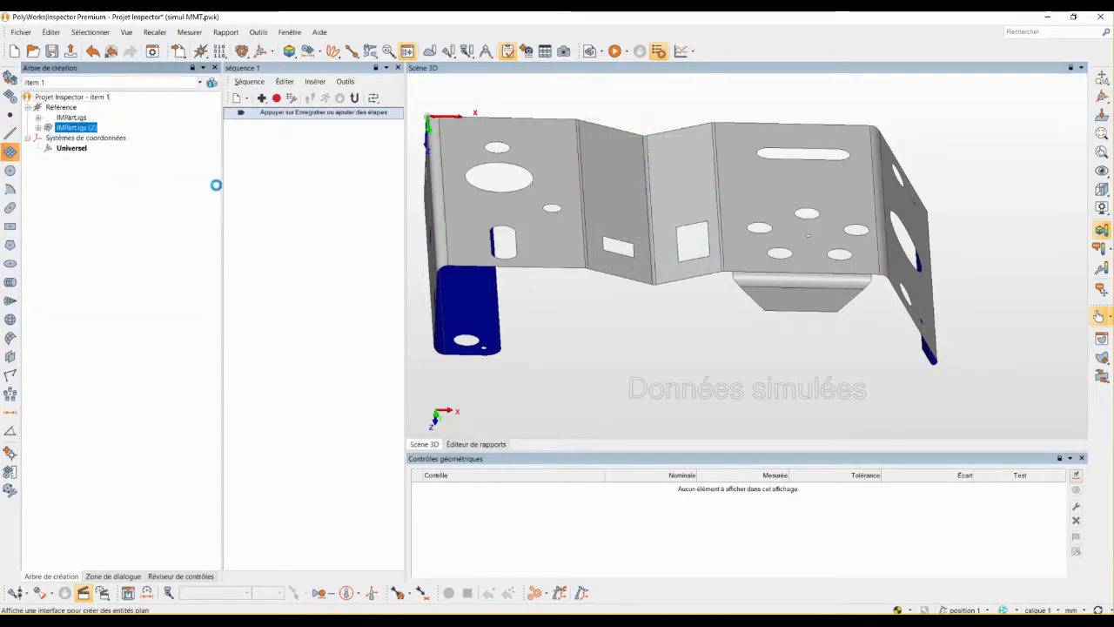
pyautogui.click(566, 142)
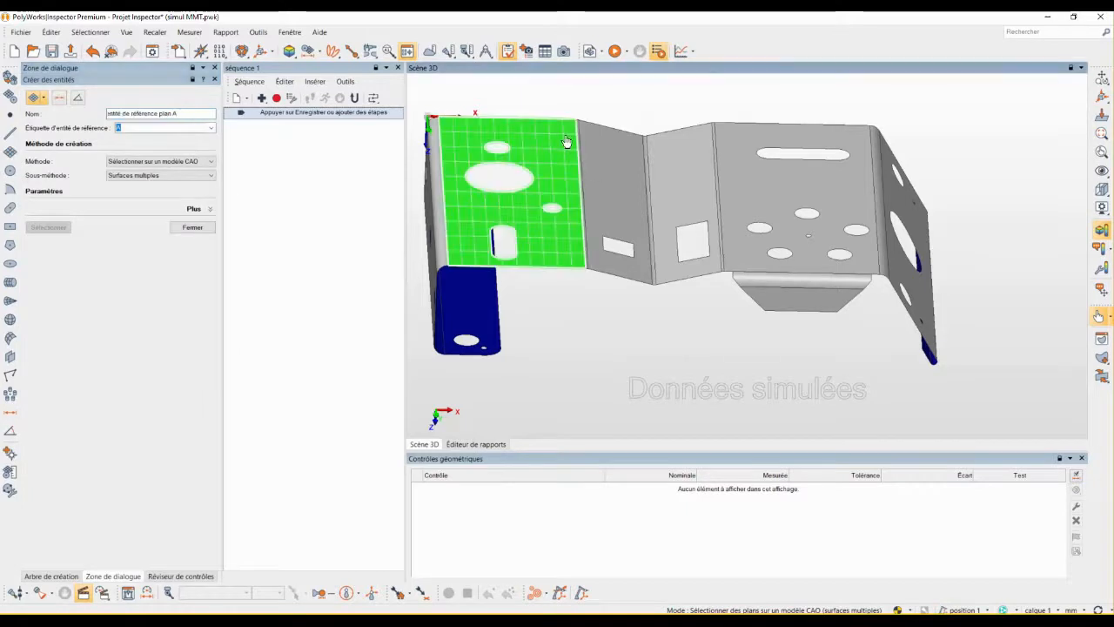
pyautogui.rightClick(755, 195)
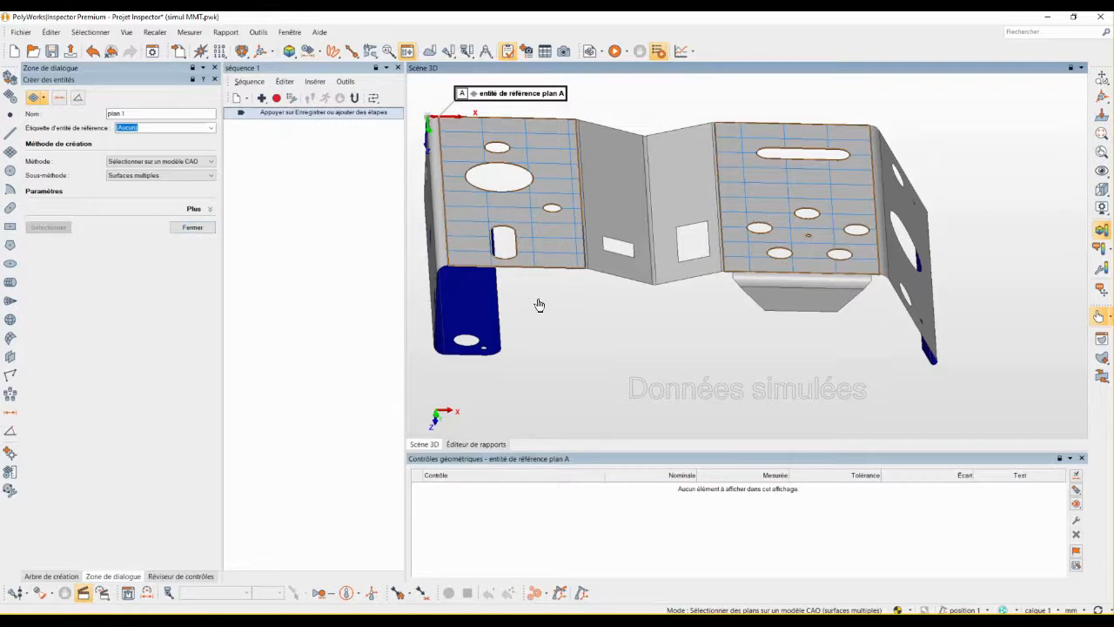
# Return to multiple-type entity creation and create datum plane B on the side flange with three round holes
pyautogui.moveTo(539, 304); pyautogui.dragTo(615, 308)
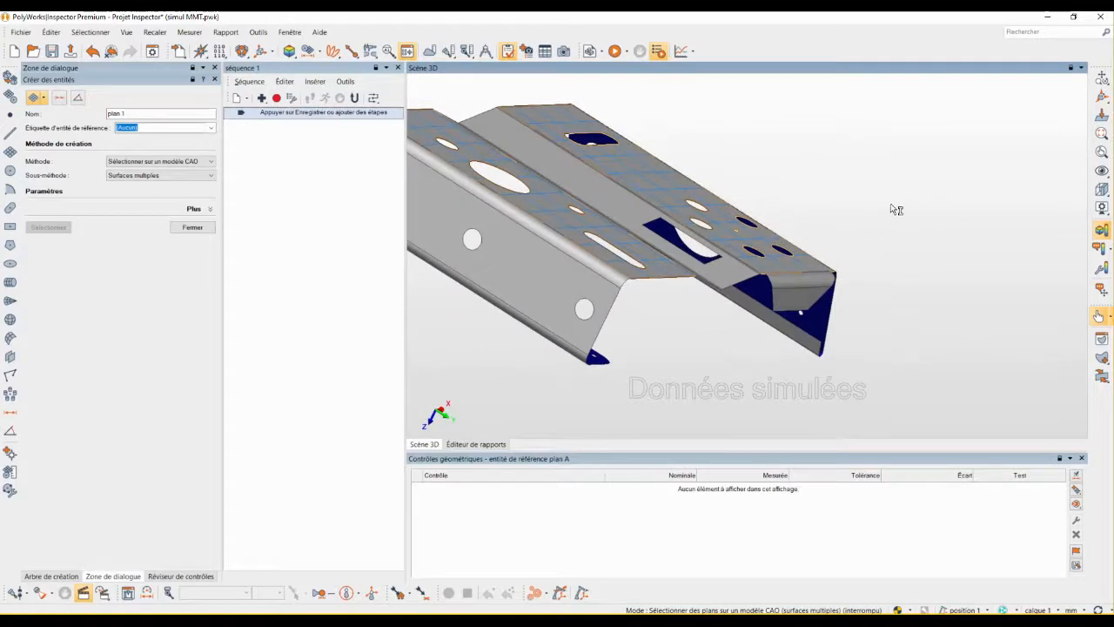
pyautogui.scroll(-3, 897, 210)
pyautogui.scroll(3, 603, 186)
pyautogui.moveTo(712, 239); pyautogui.dragTo(695, 241)
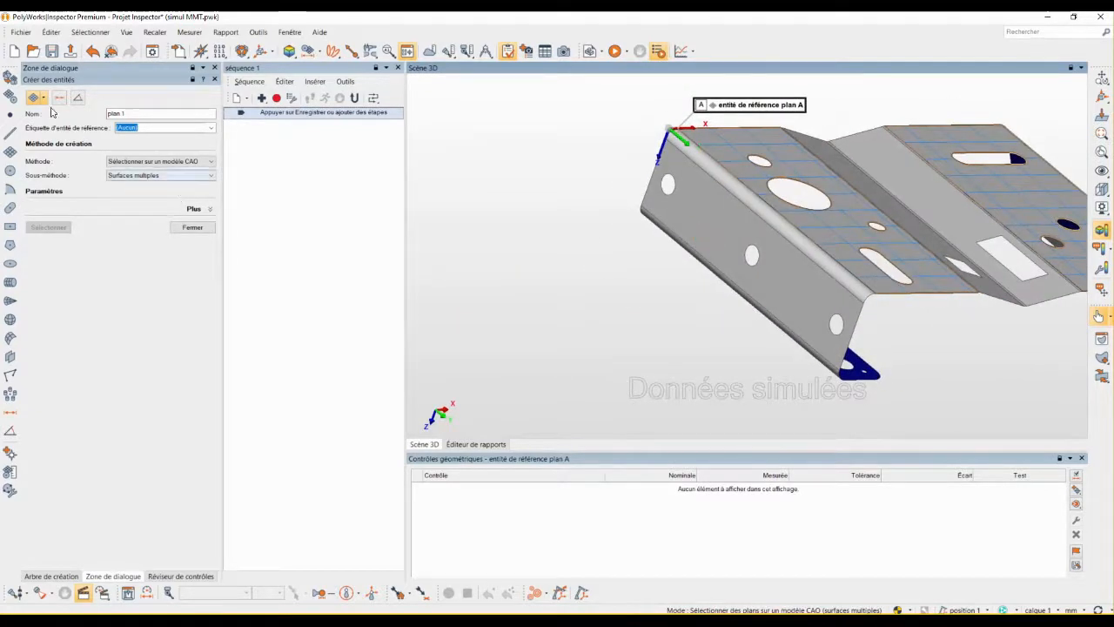
pyautogui.click(43, 100)
pyautogui.click(37, 115)
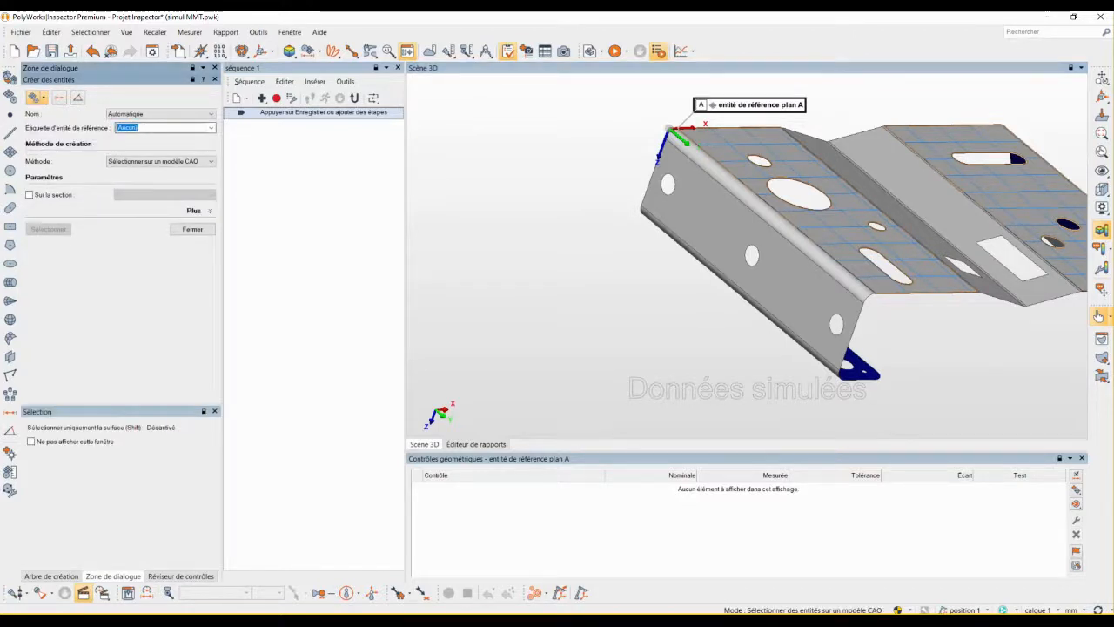
pyautogui.click(209, 128)
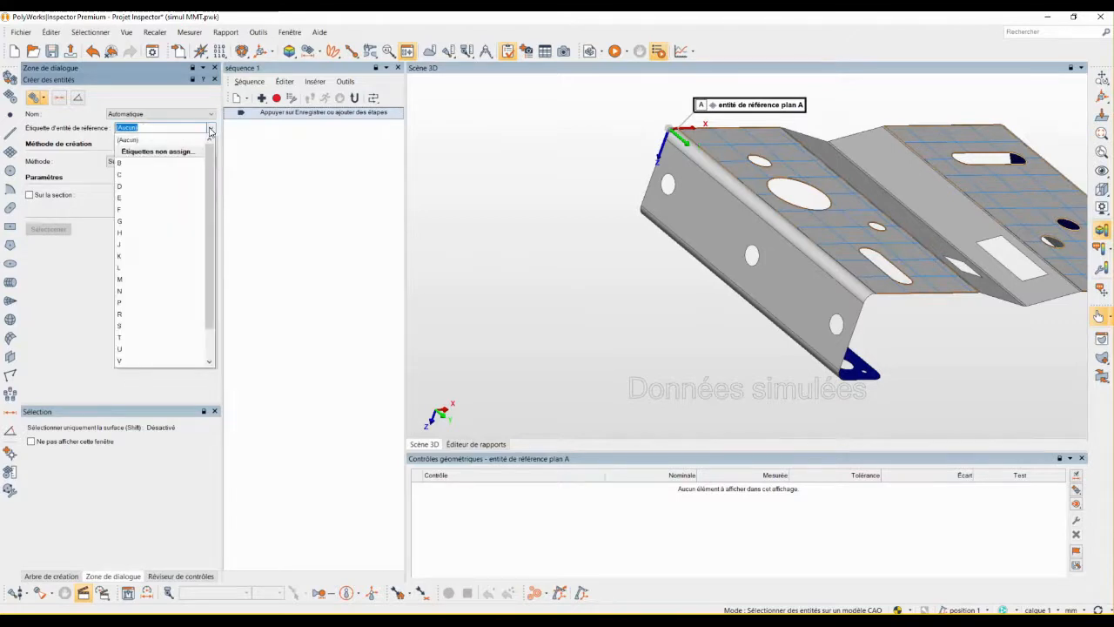
pyautogui.click(126, 164)
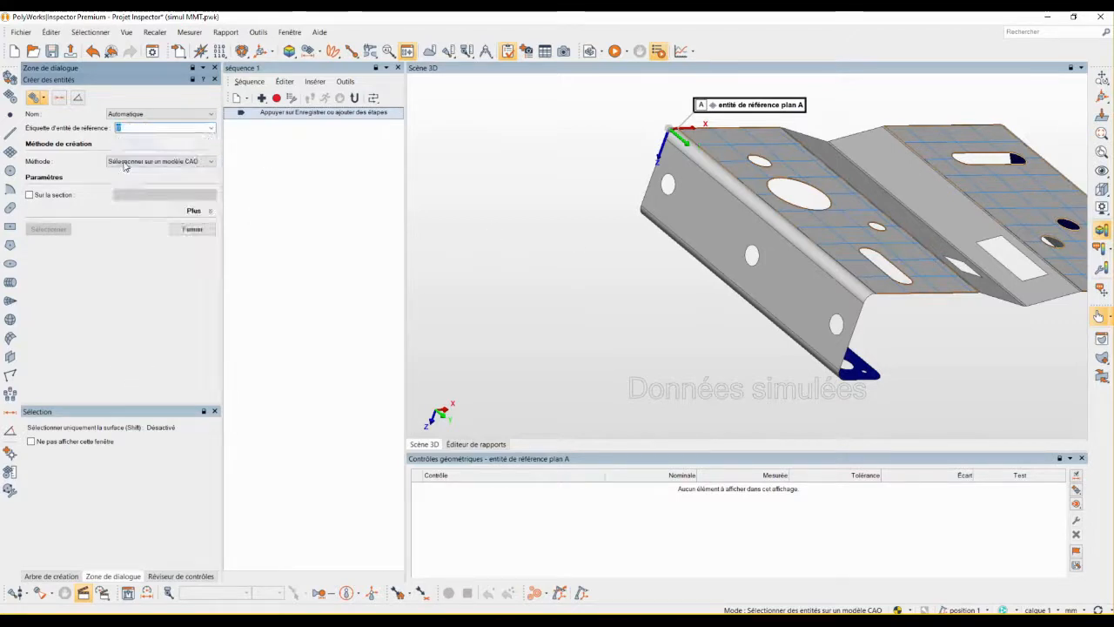
pyautogui.click(734, 226)
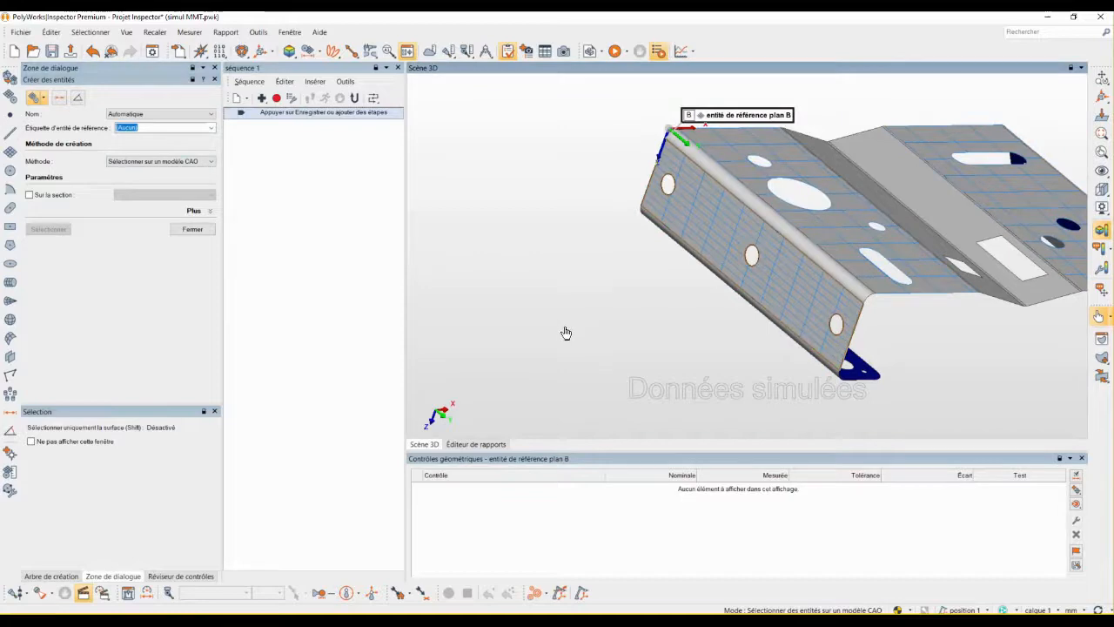
# Create datum plane C on the small trapezoidal tab below the front edge of the part
pyautogui.moveTo(569, 334); pyautogui.dragTo(833, 336, button='middle')
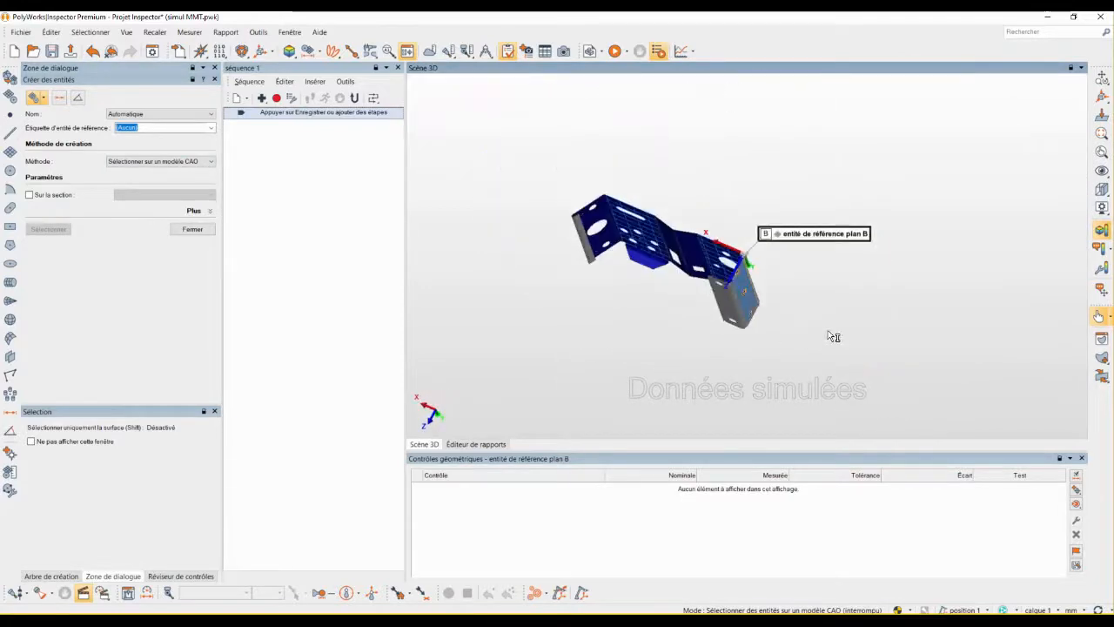
pyautogui.moveTo(728, 315); pyautogui.dragTo(619, 304, button='middle')
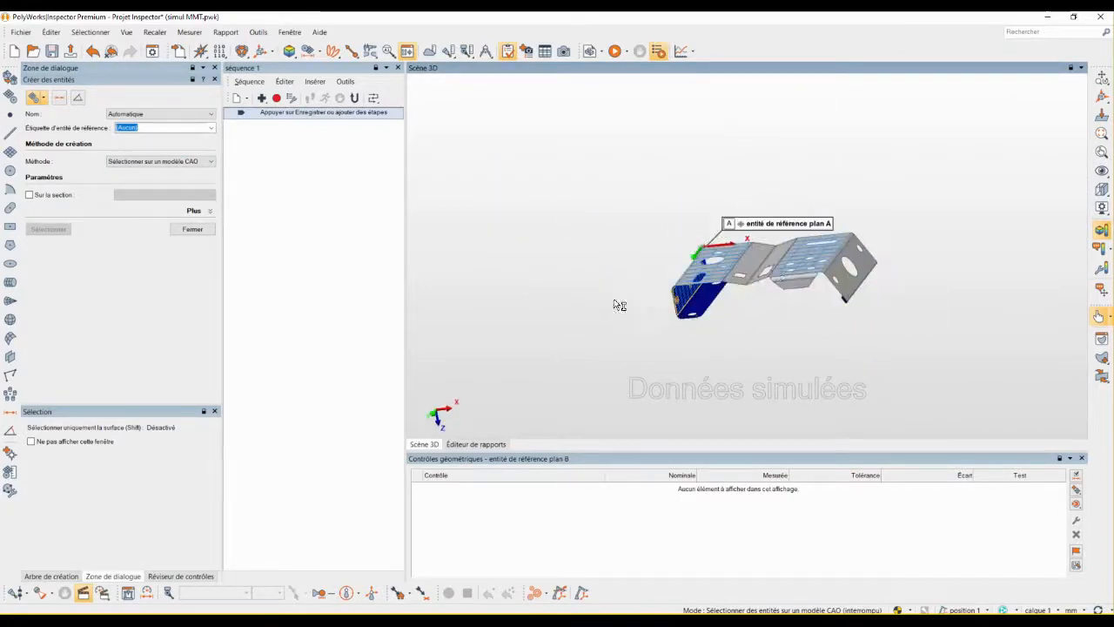
pyautogui.scroll(5, 791, 282)
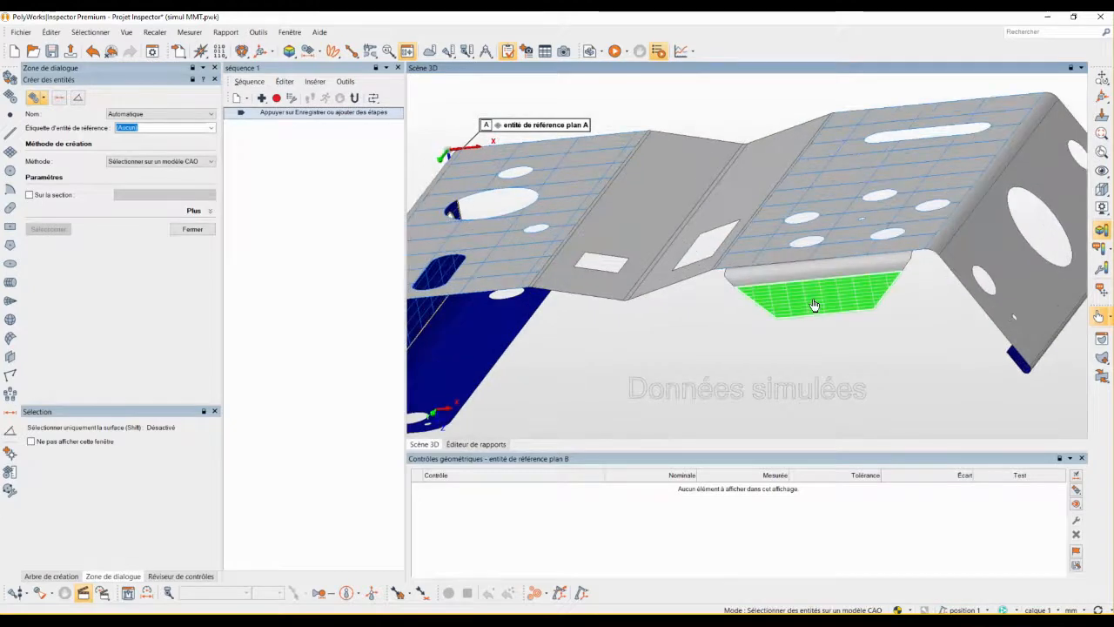
pyautogui.click(211, 128)
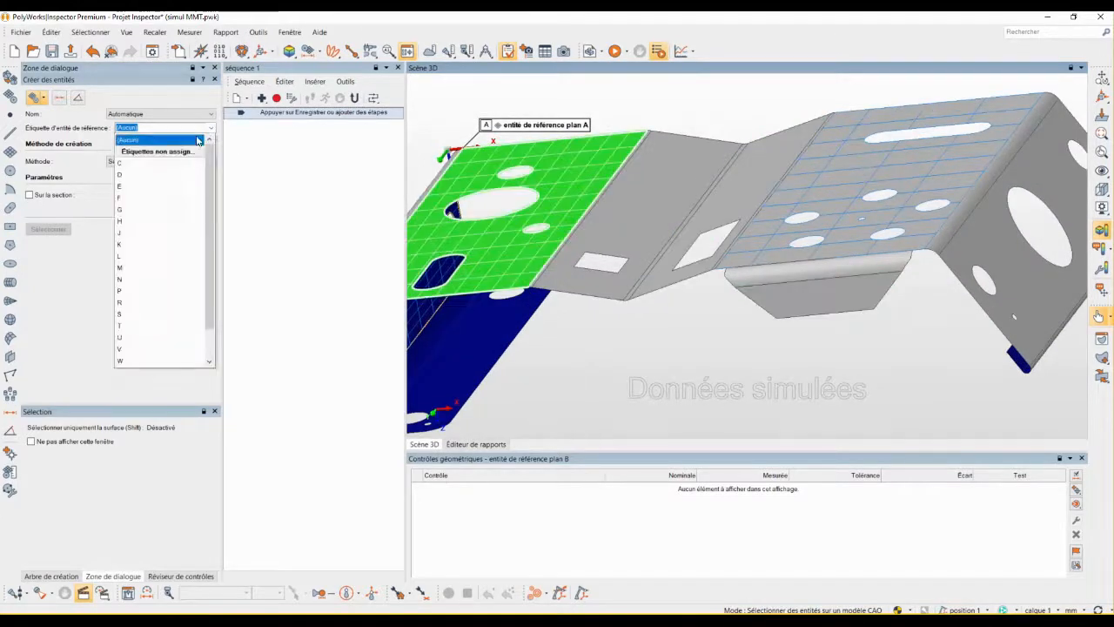
pyautogui.click(157, 166)
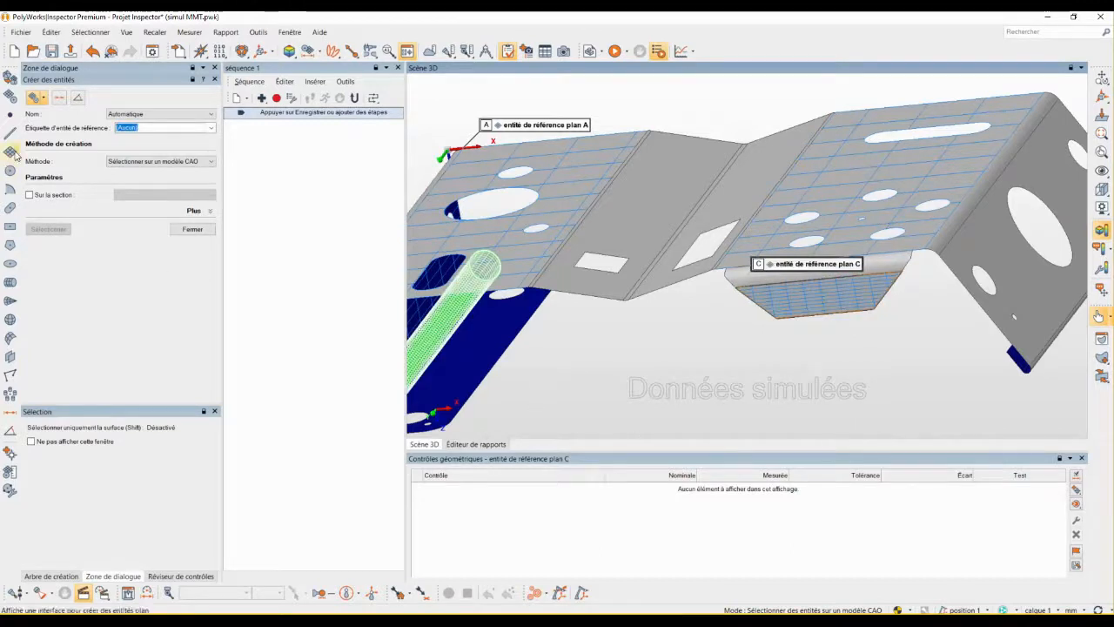
# Create circle entities on the three round holes and a slot entity on the oblong hole of datum face A nearest the origin
pyautogui.click(495, 215)
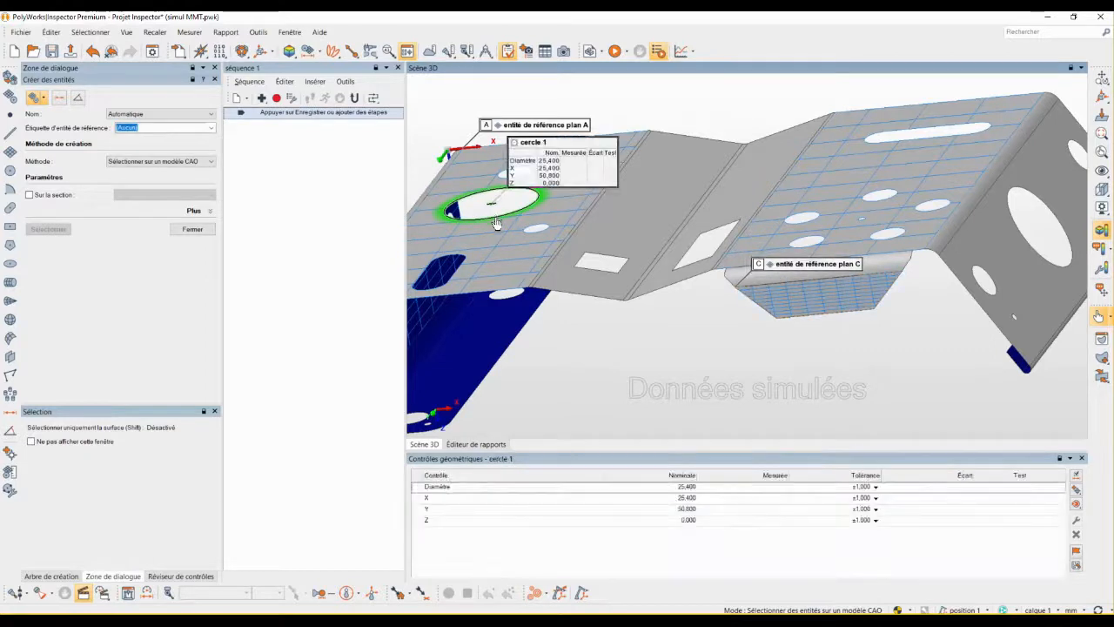
pyautogui.click(545, 235)
pyautogui.click(500, 182)
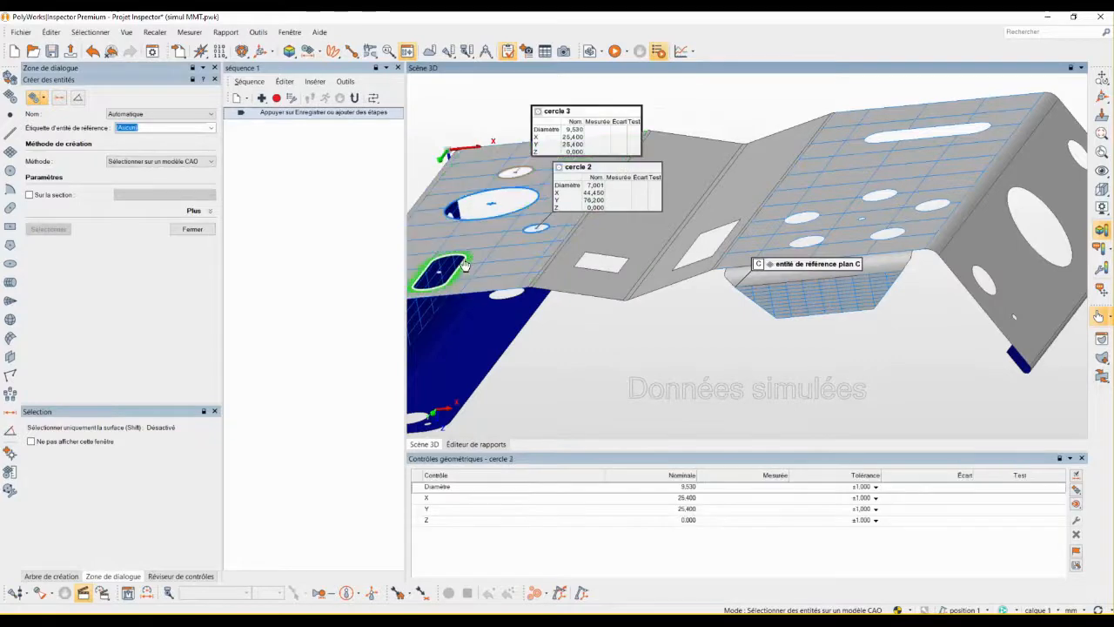
pyautogui.click(464, 265)
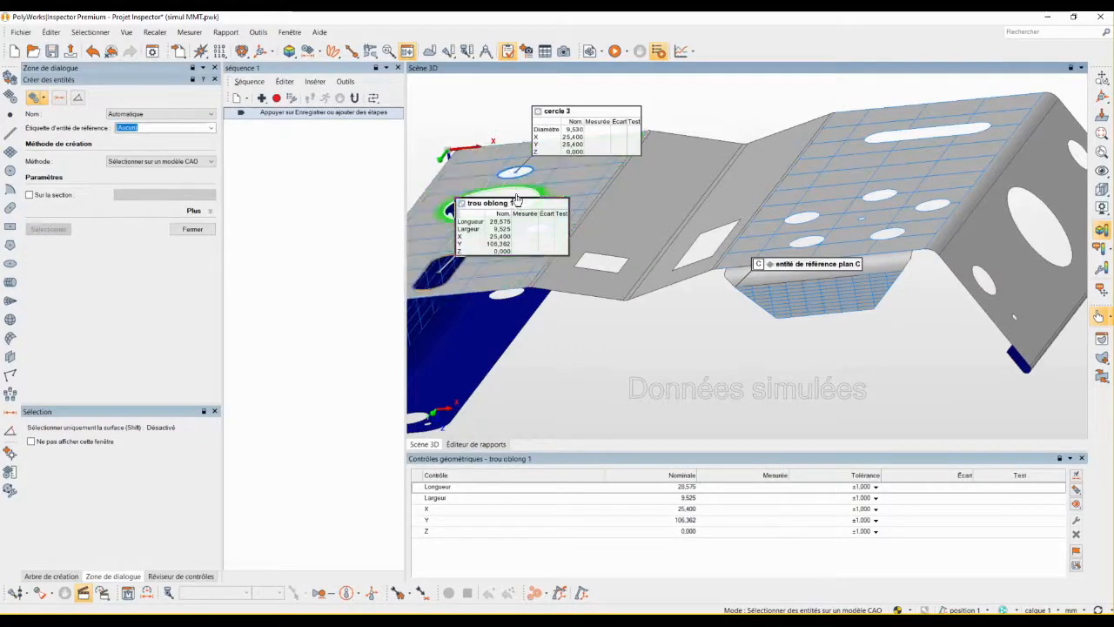
pyautogui.click(191, 230)
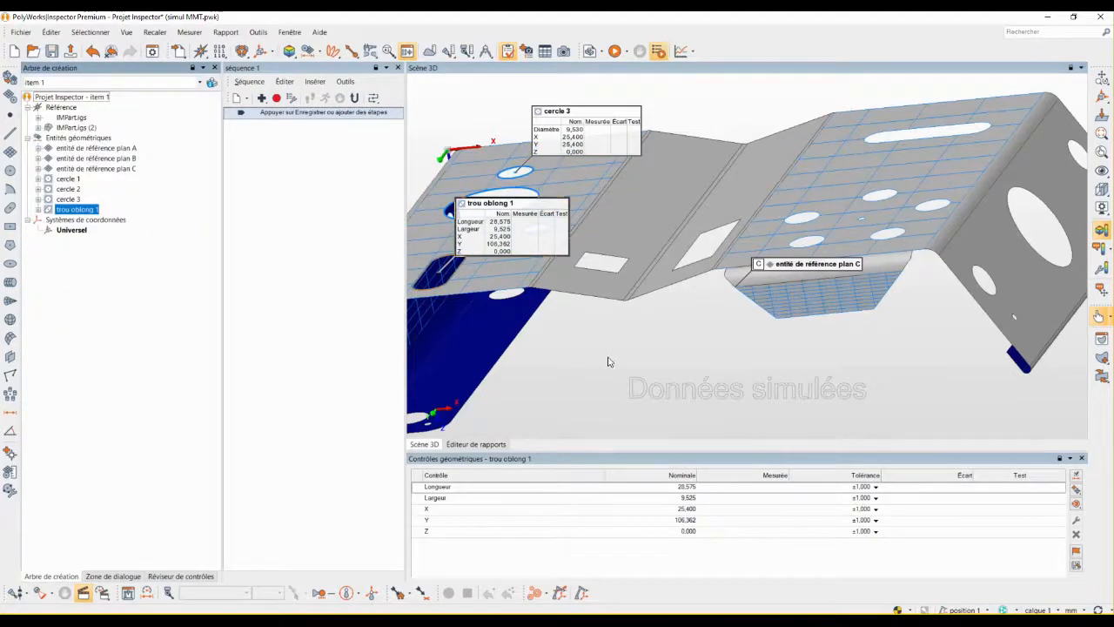
# Set multiple-type entity creation to extract circles, slots, polygons/rectangles, ellipses, cylinders, cones and spheres from the CAD model, leaving planes out
pyautogui.moveTo(608, 358); pyautogui.dragTo(638, 344)
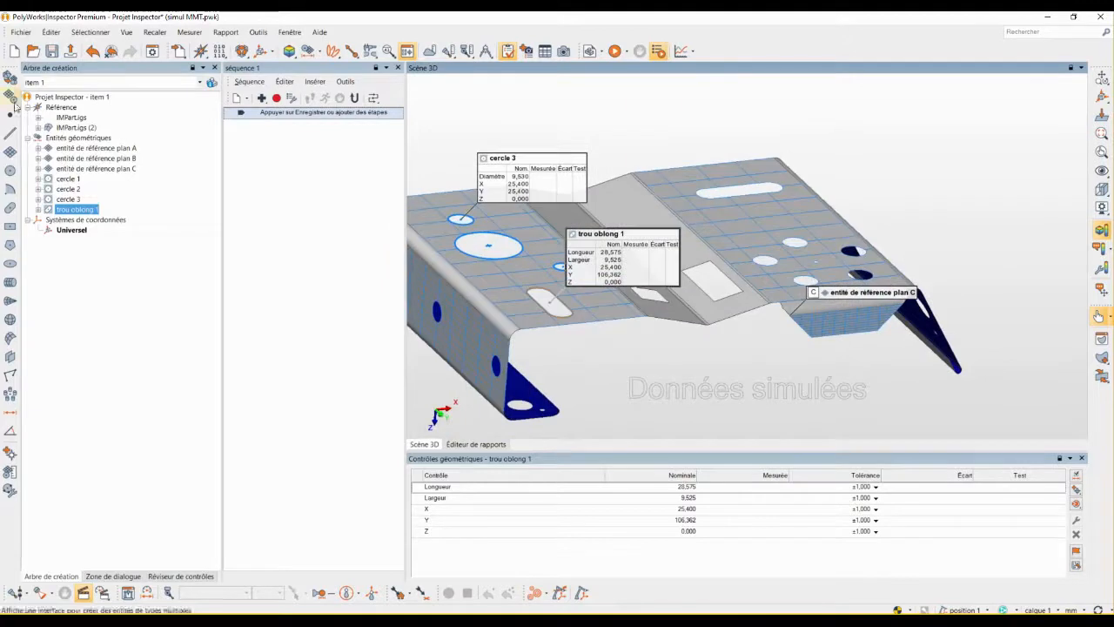
pyautogui.click(9, 97)
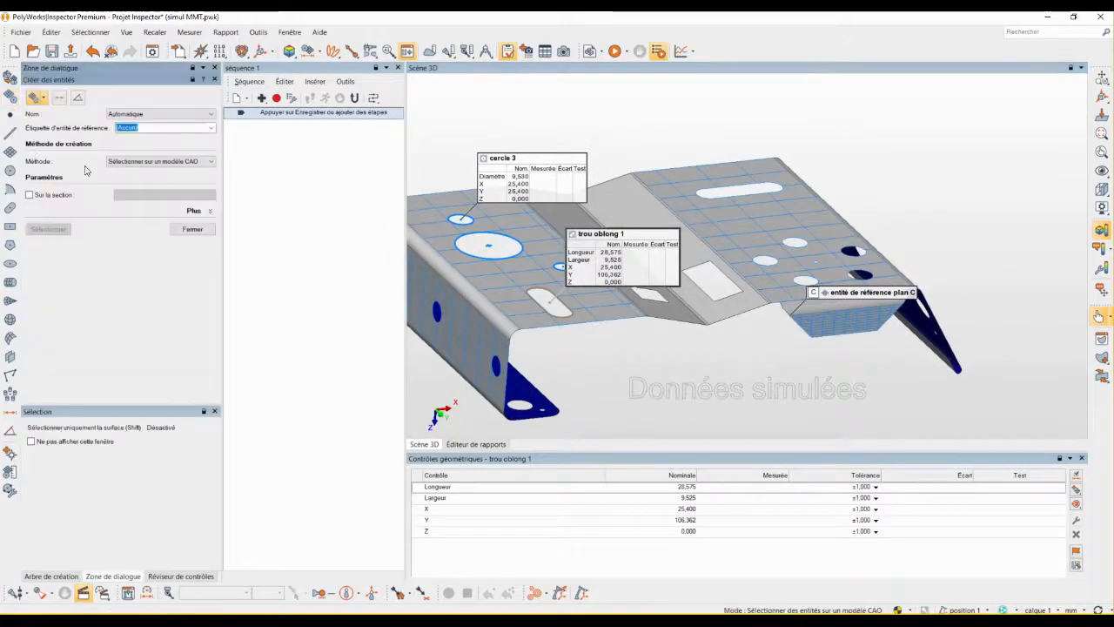
pyautogui.click(138, 162)
pyautogui.click(143, 178)
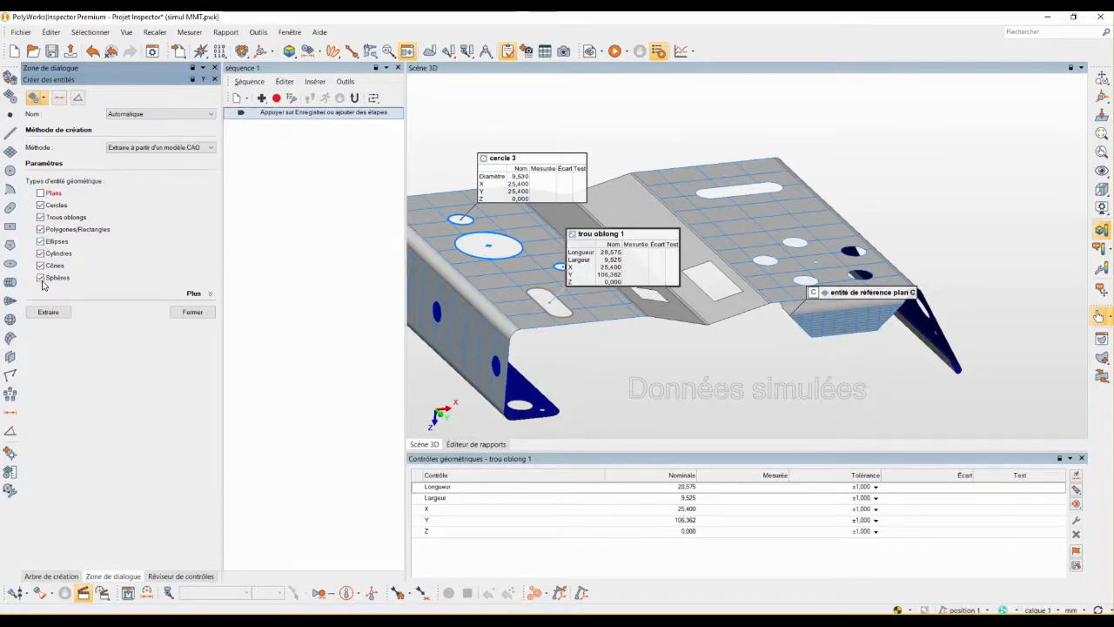
pyautogui.click(193, 296)
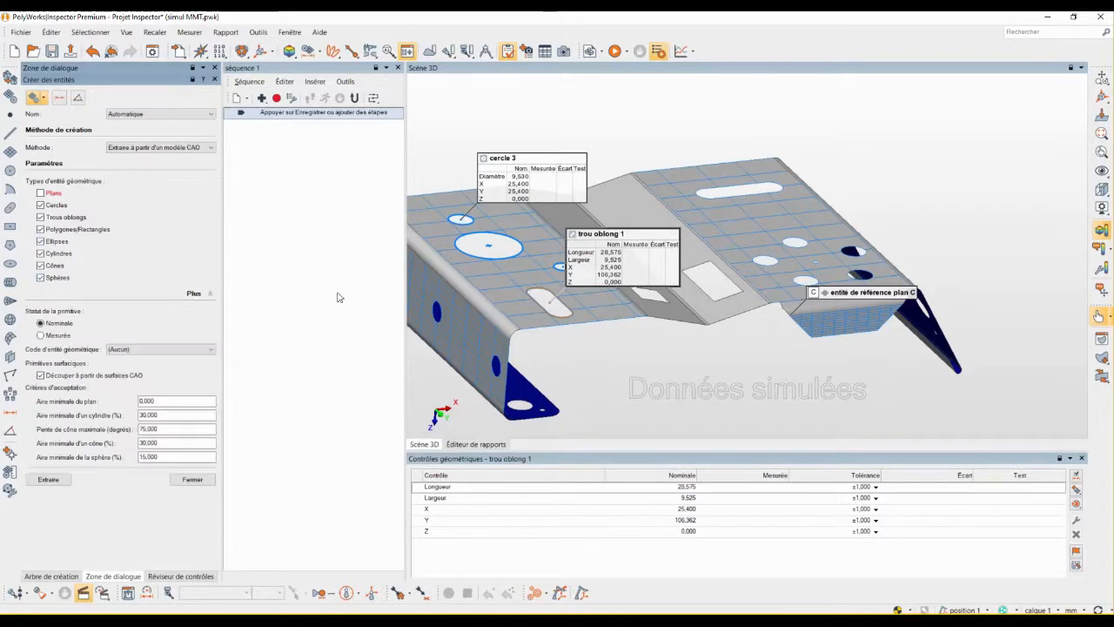
pyautogui.click(193, 294)
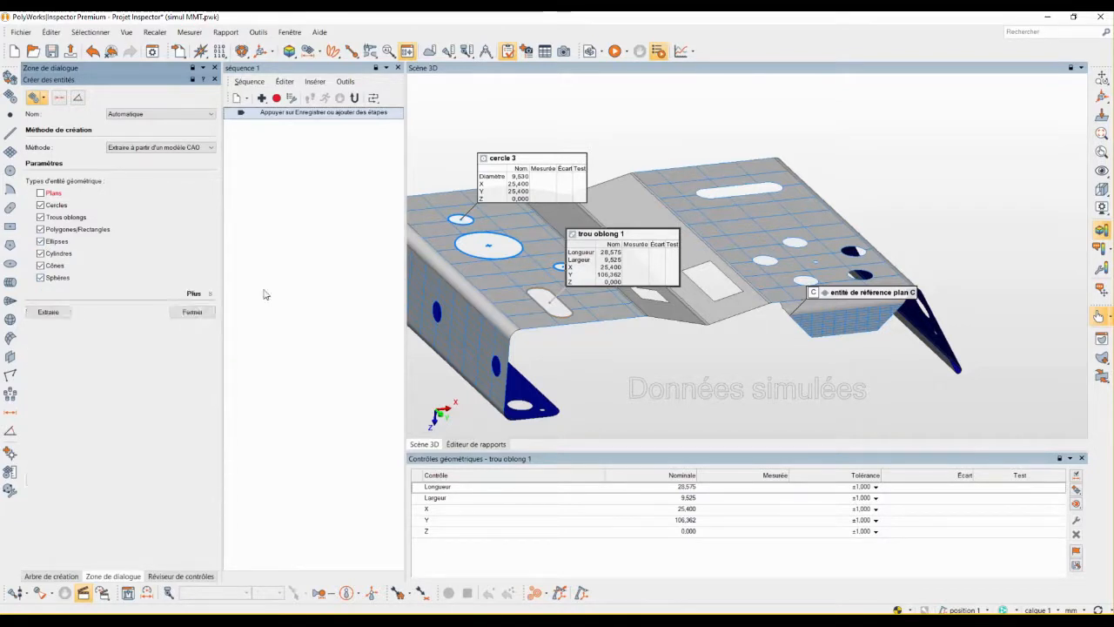
# Select the V-shaped bend, the sloped end flange, the datum B flange and the flat face beyond the bend, and extract the geometric entities
pyautogui.moveTo(568, 220); pyautogui.dragTo(614, 212)
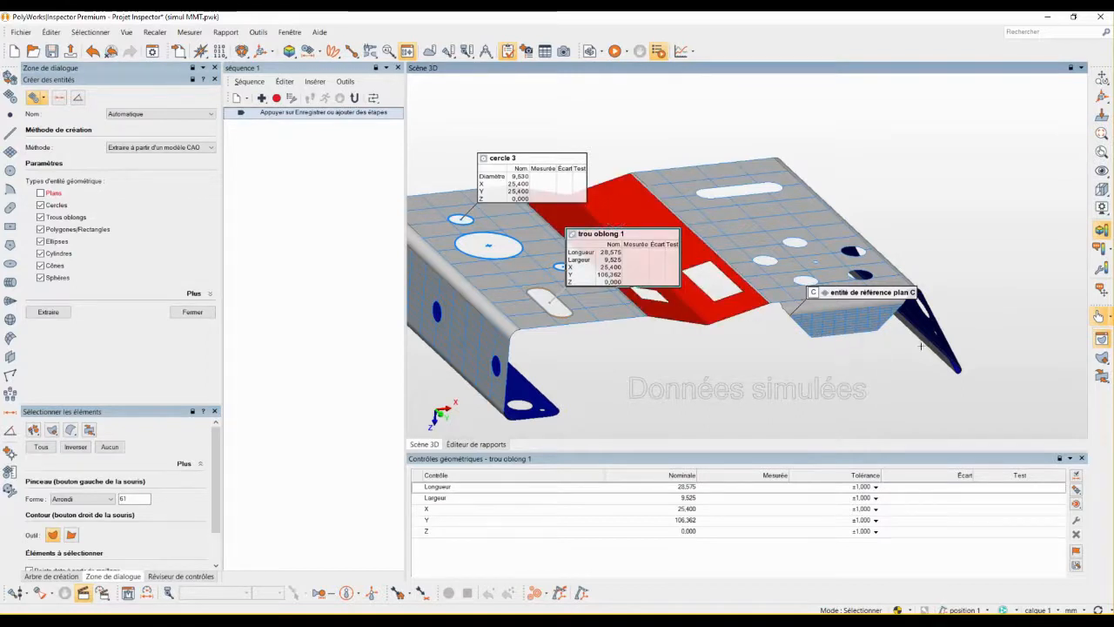
pyautogui.click(930, 313)
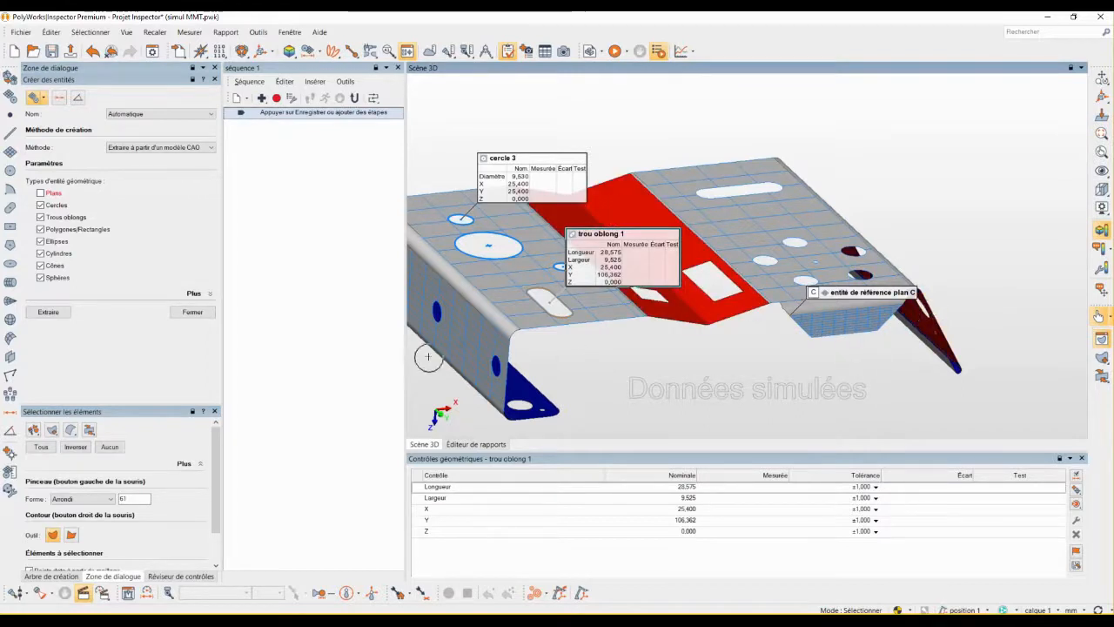
pyautogui.click(463, 329)
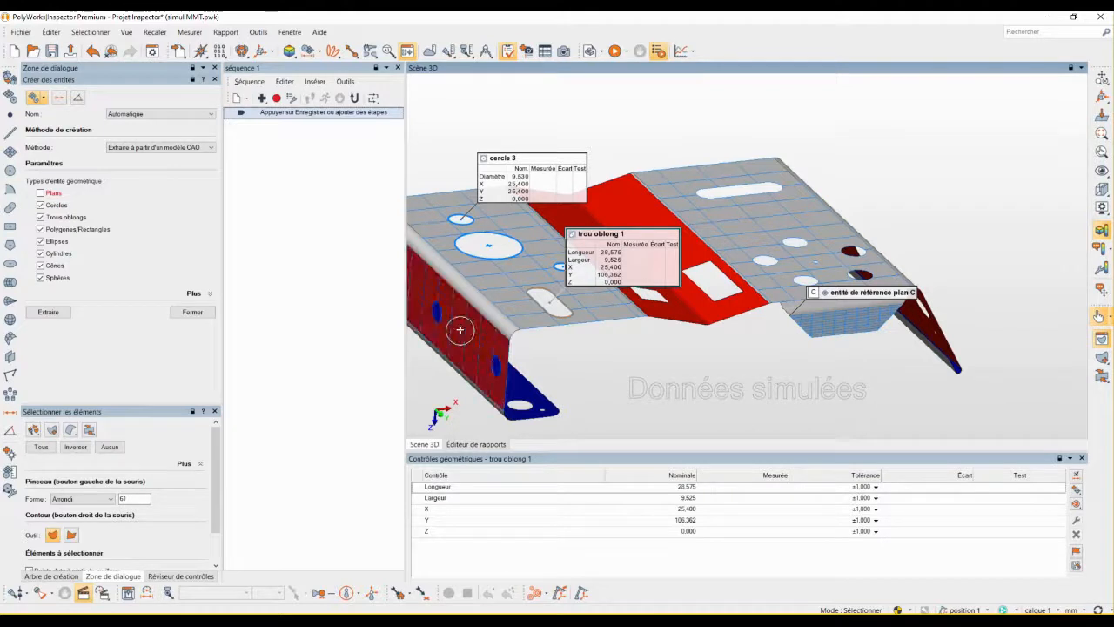
pyautogui.click(787, 218)
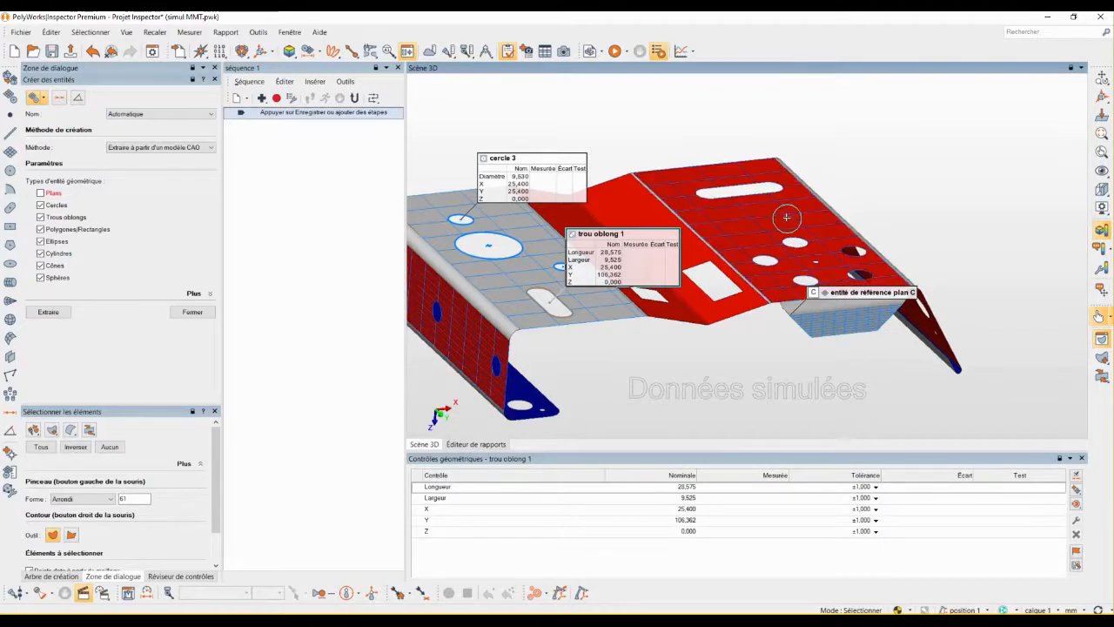
pyautogui.click(49, 313)
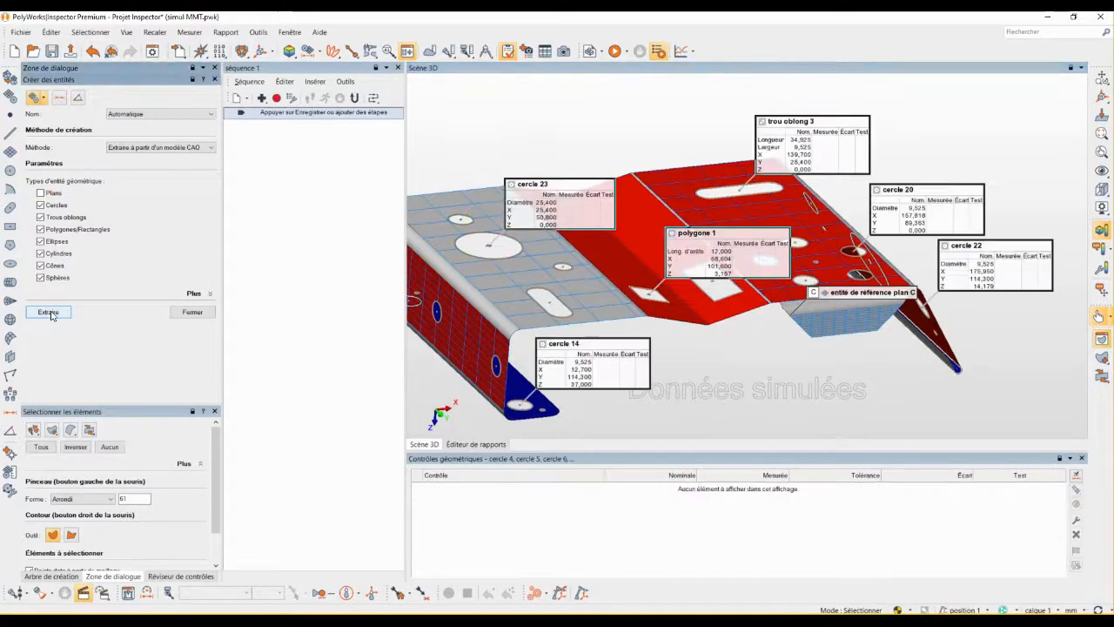
pyautogui.click(193, 312)
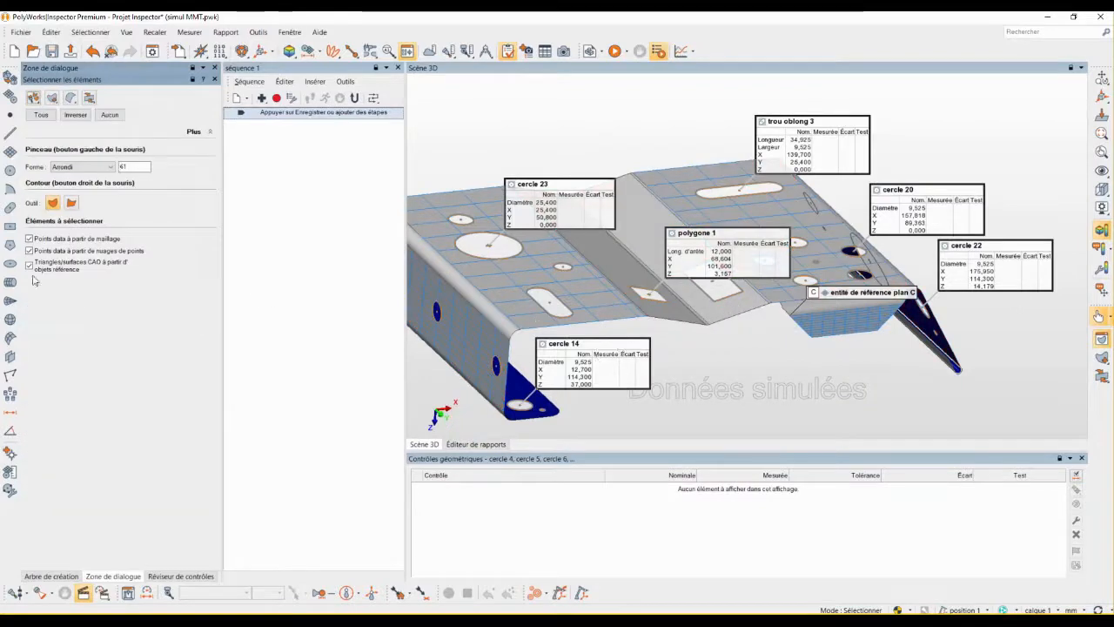
pyautogui.click(215, 79)
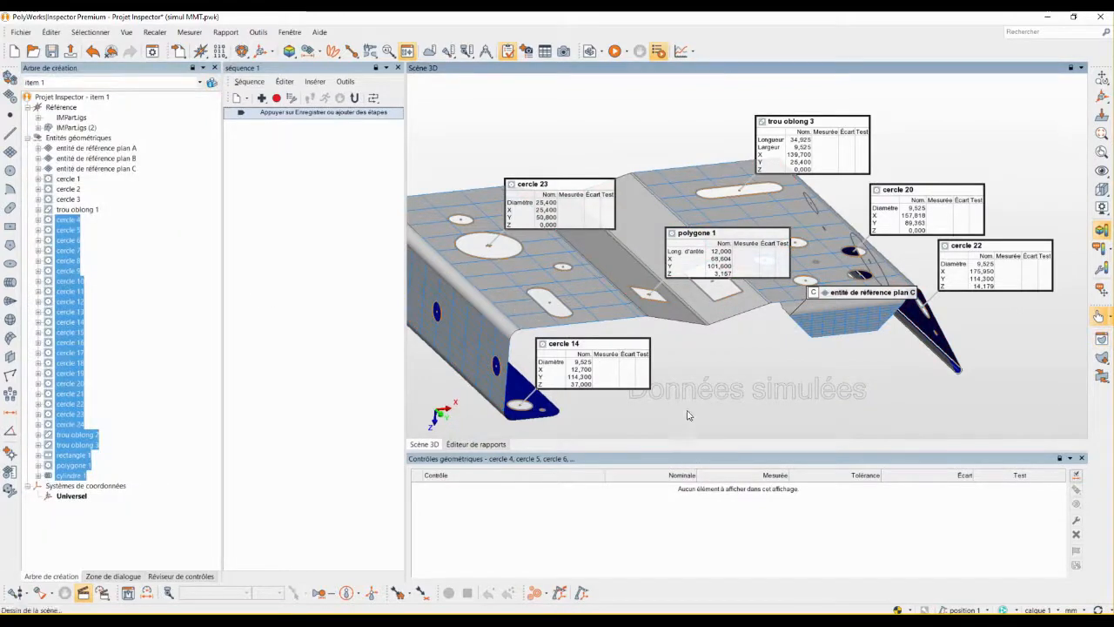
# Delete the two extracted 2 mm circles on the sloped end flange
pyautogui.moveTo(867, 285); pyautogui.dragTo(868, 345)
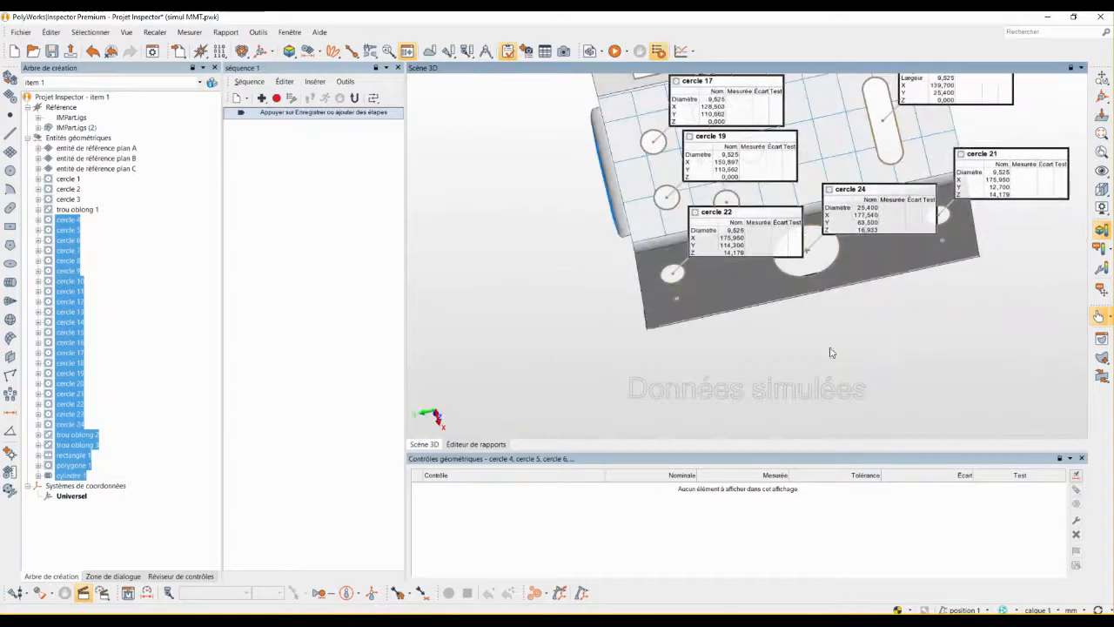
pyautogui.scroll(-7, 589, 293)
pyautogui.scroll(6, 608, 185)
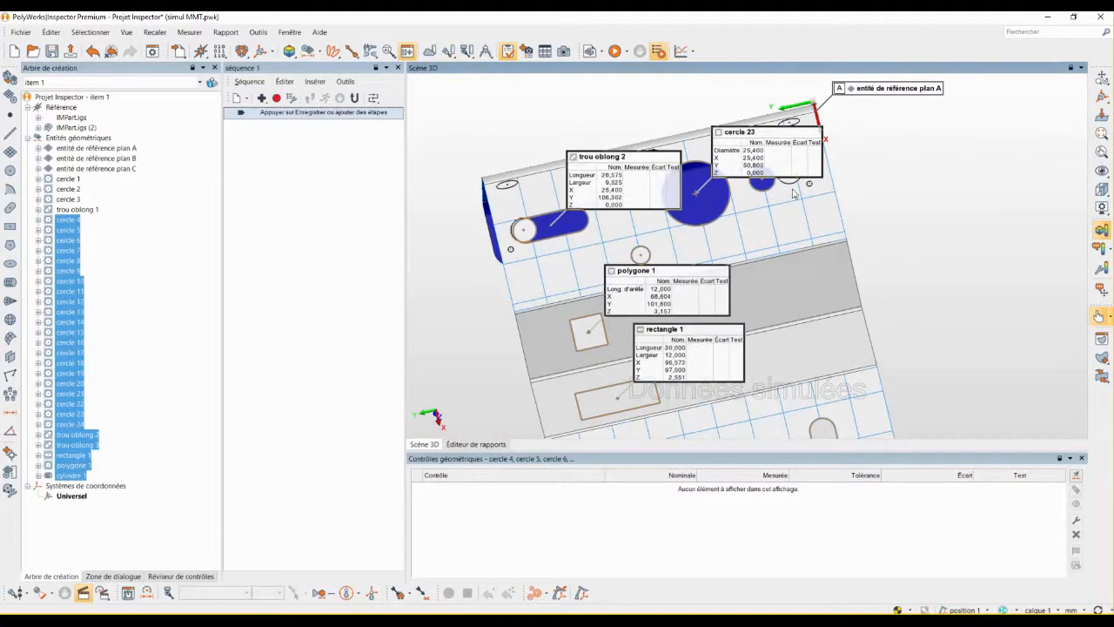
pyautogui.moveTo(685, 268)
pyautogui.mouseDown()
pyautogui.moveTo(694, 237)
pyautogui.moveTo(647, 126)
pyautogui.mouseUp()
pyautogui.scroll(-2, 793, 250)
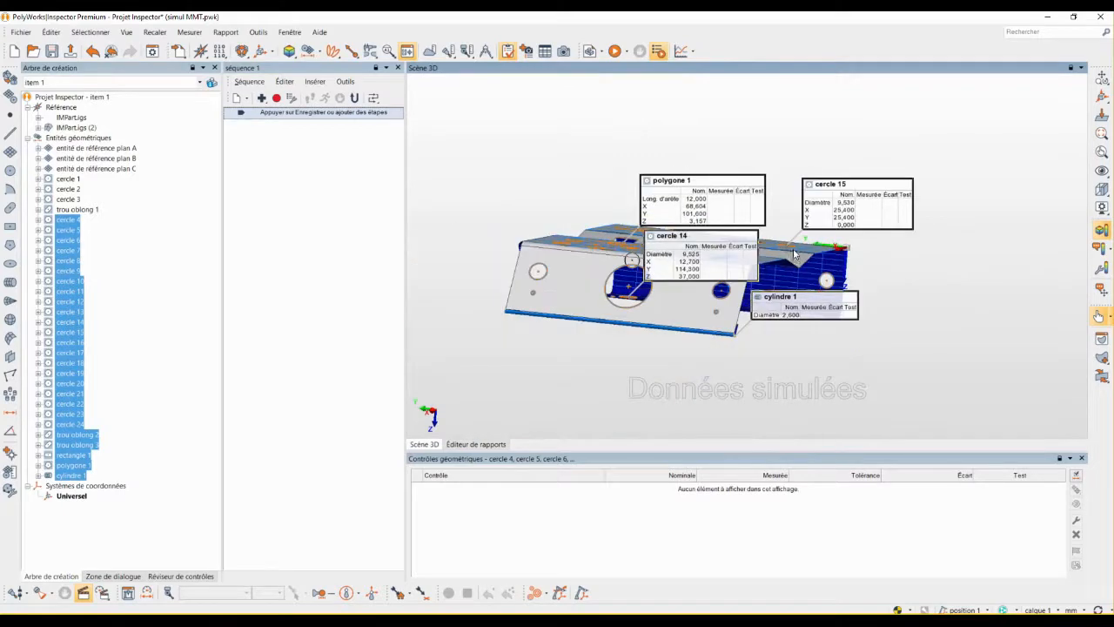
pyautogui.scroll(2, 611, 326)
pyautogui.click(500, 282)
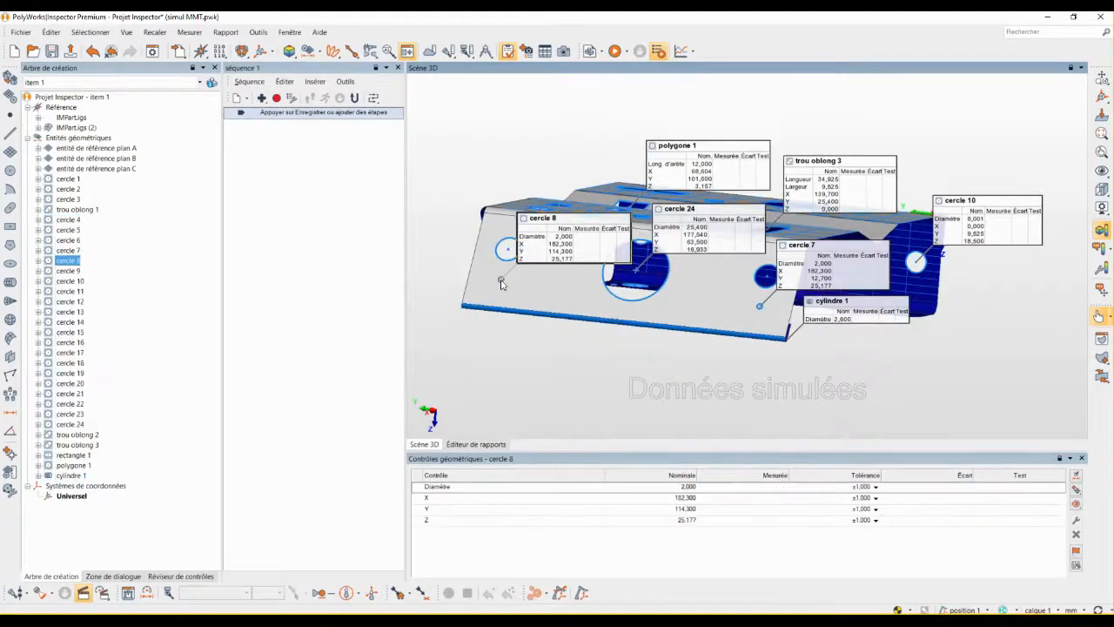
pyautogui.keyDown('ctrl'); pyautogui.click(760, 306); pyautogui.keyUp('ctrl')
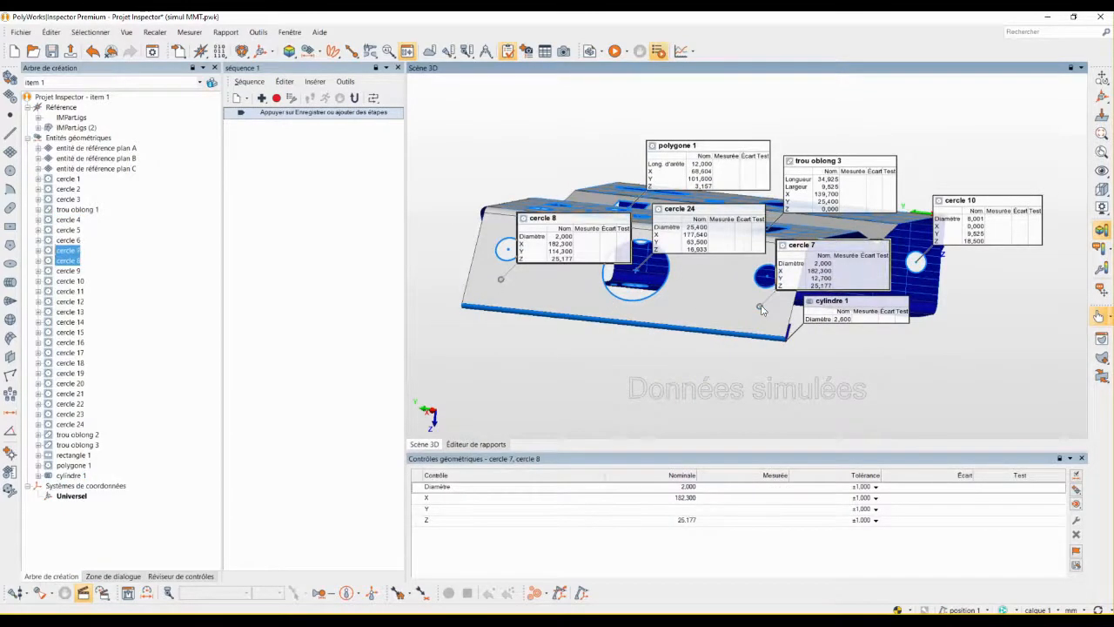
pyautogui.press('Delete')
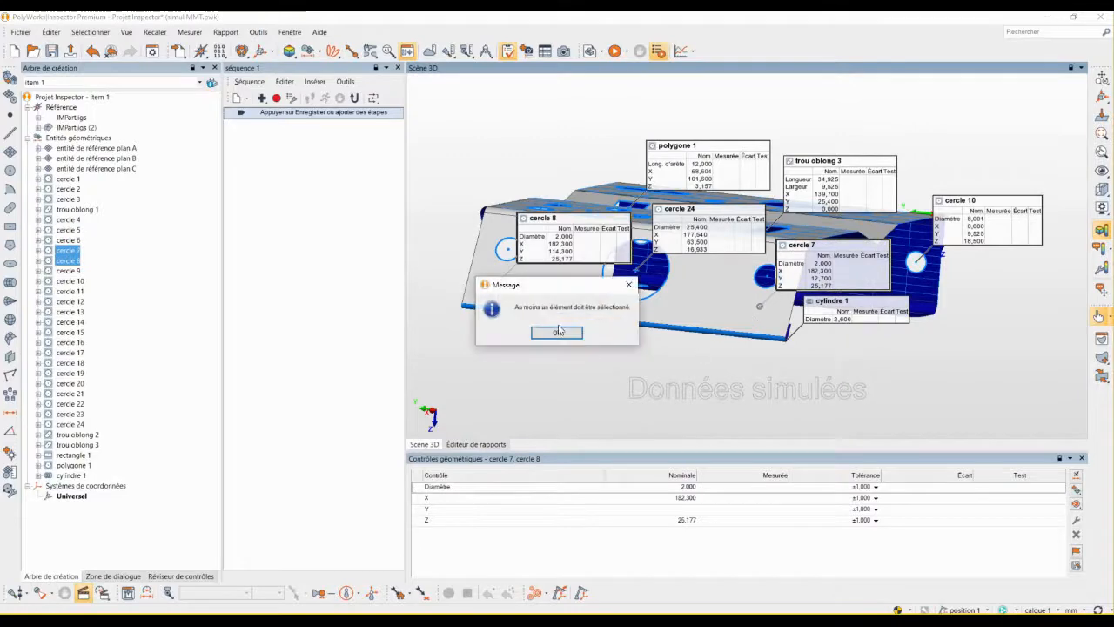
pyautogui.click(557, 332)
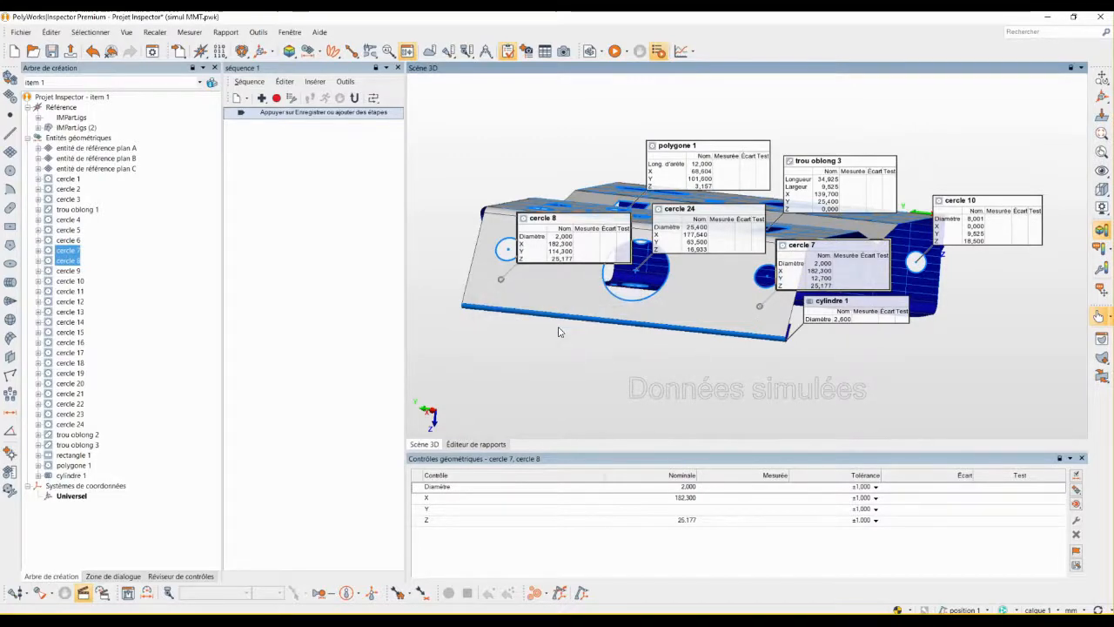
pyautogui.press('Delete')
# Delete the 2 mm circle at the centre of the round-hole pattern on the flat face beyond the bend
pyautogui.moveTo(533, 355); pyautogui.dragTo(568, 312)
pyautogui.scroll(5, 597, 155)
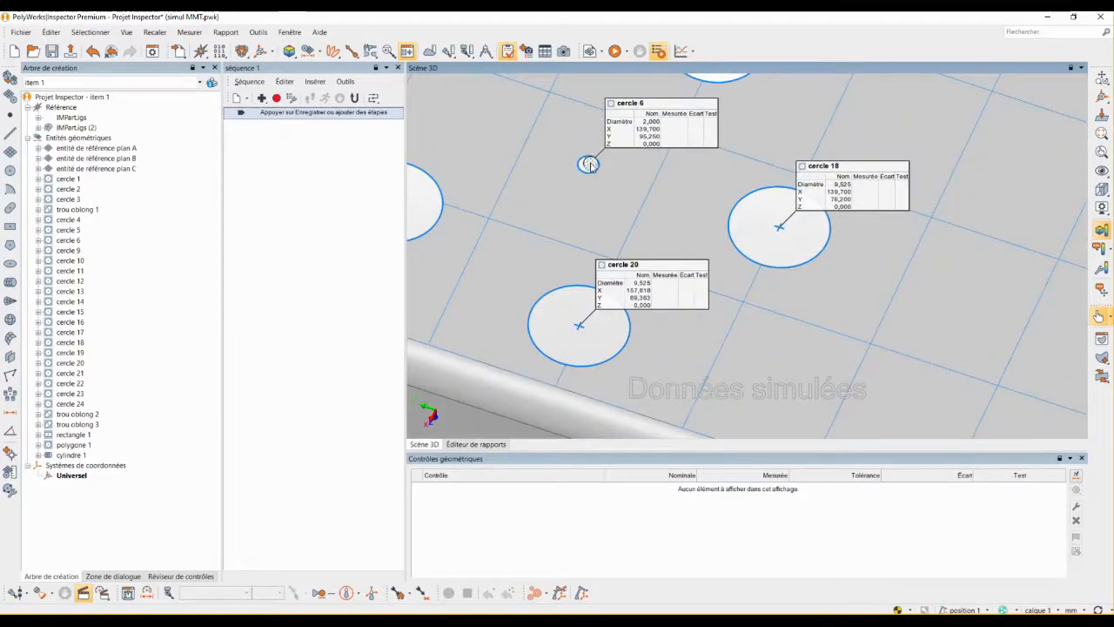
pyautogui.click(589, 165)
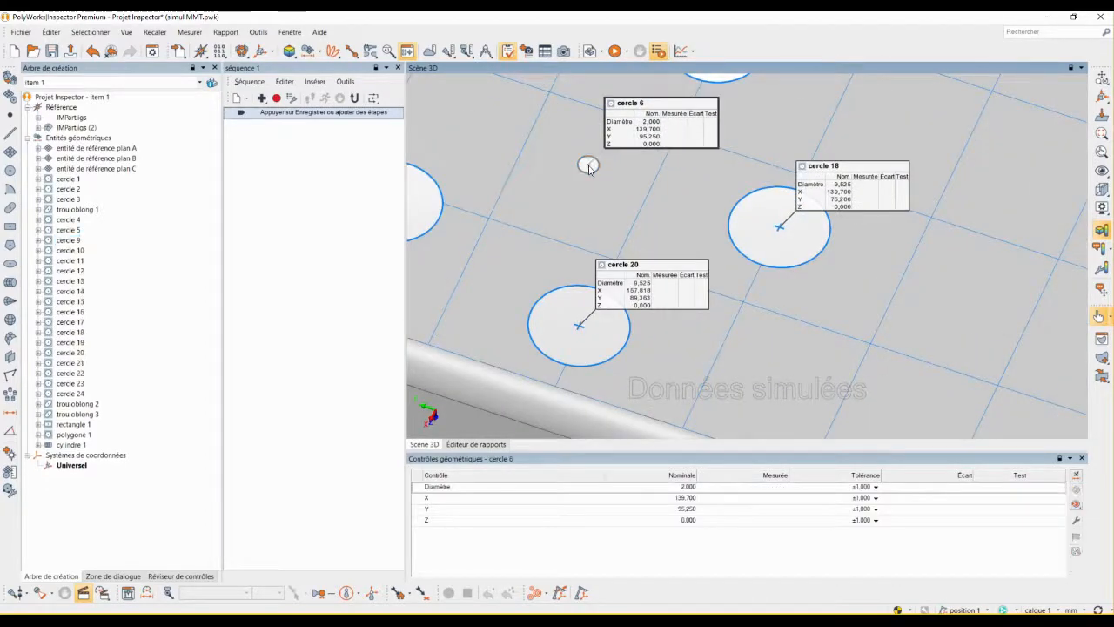
pyautogui.press('Delete')
# Delete the 9.525 mm circle and the small circle beside it on the return flange below datum face B, at the Y 12.7 end
pyautogui.scroll(-5, 590, 165)
pyautogui.scroll(-2, 762, 362)
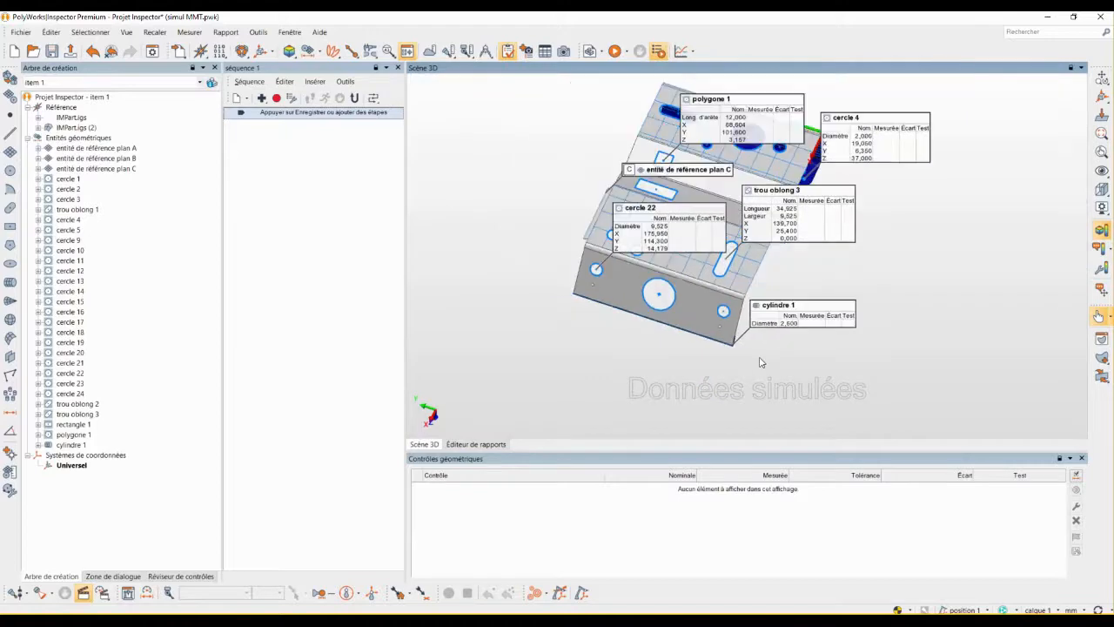
pyautogui.scroll(5, 827, 156)
pyautogui.moveTo(776, 303); pyautogui.dragTo(660, 283)
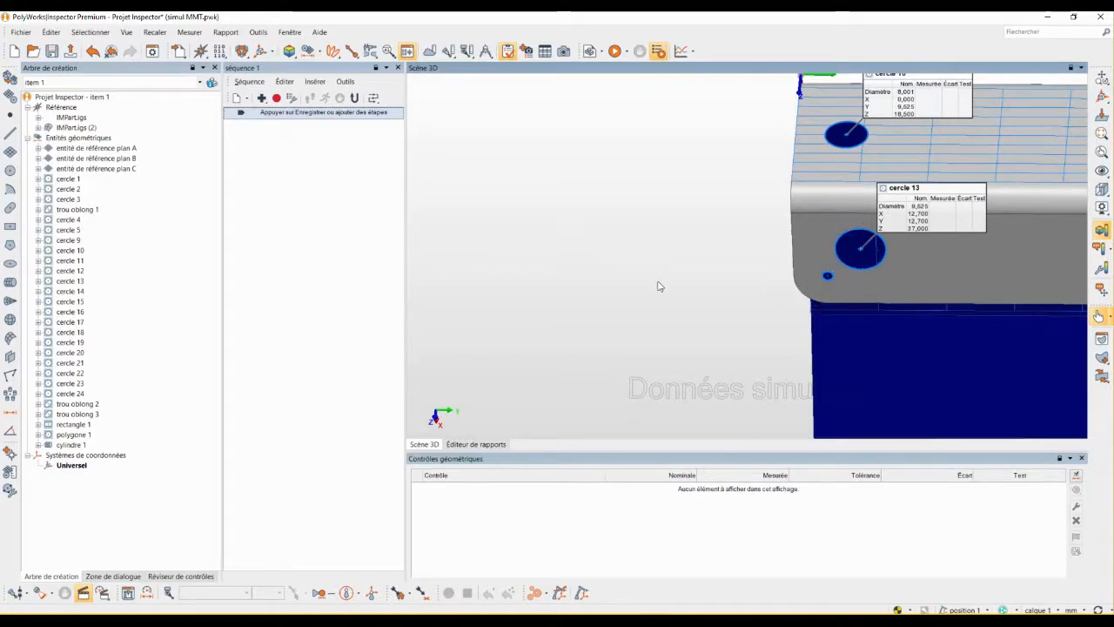
pyautogui.click(862, 256)
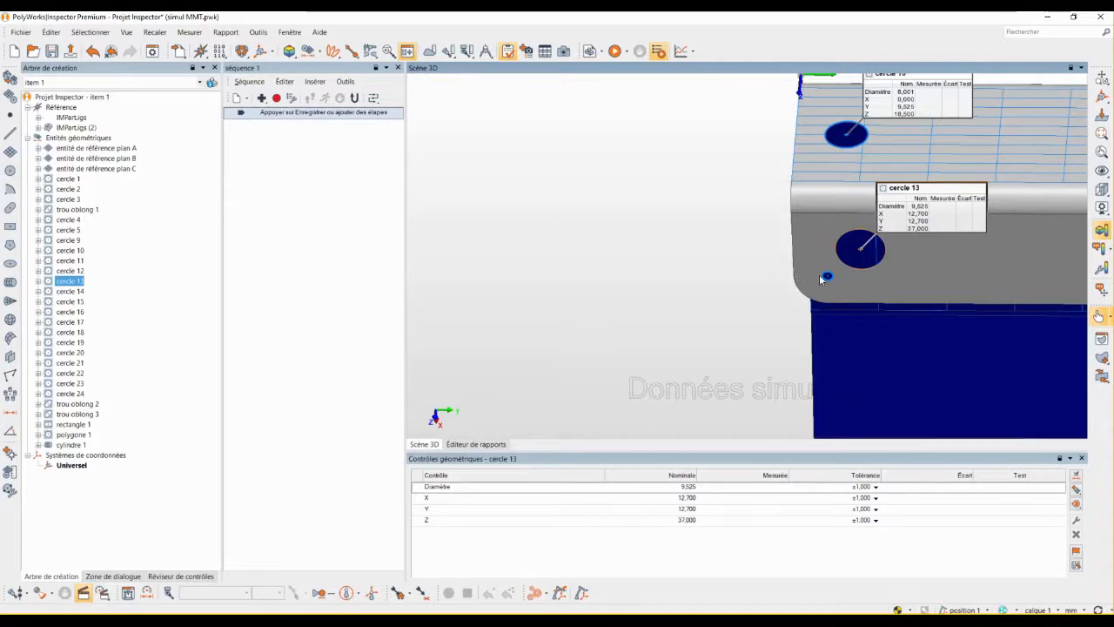
pyautogui.keyDown('ctrl'); pyautogui.click(828, 276); pyautogui.keyUp('ctrl')
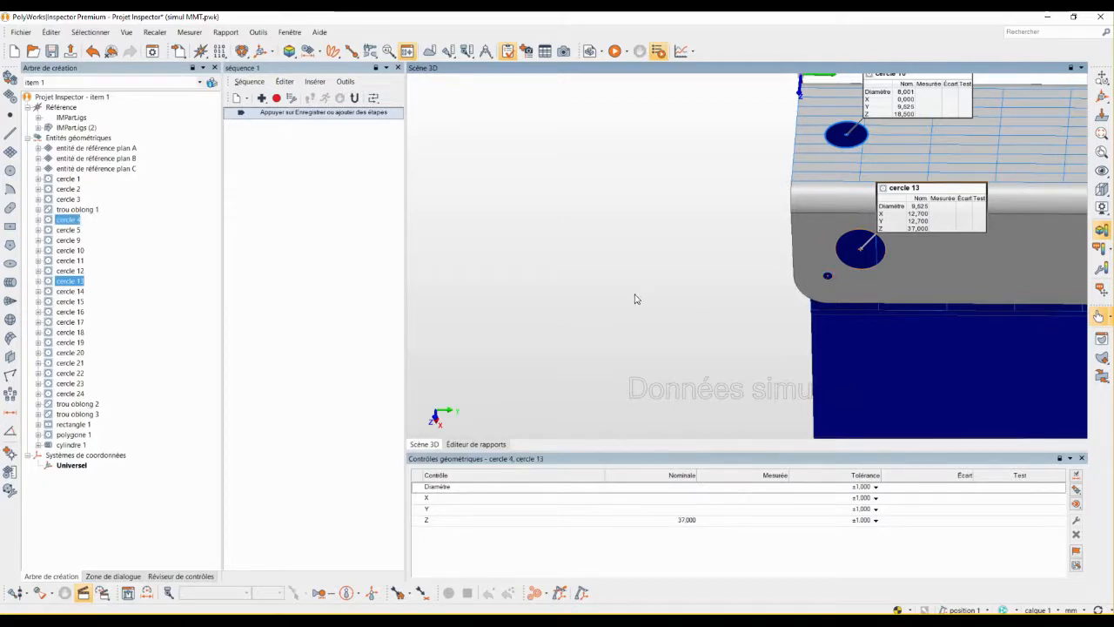
pyautogui.press('Delete')
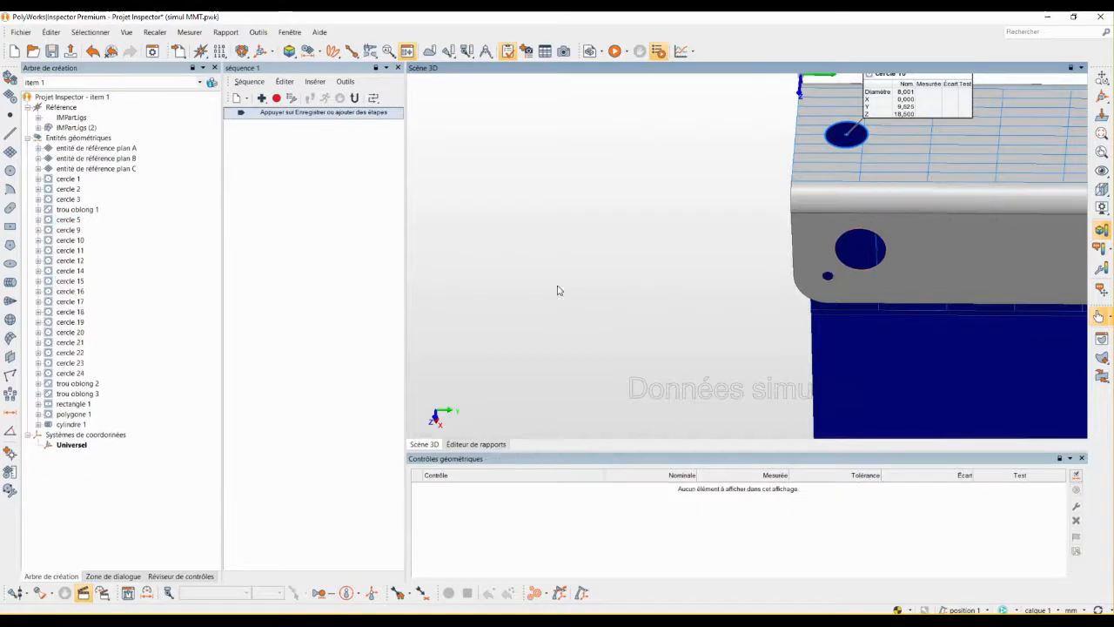
# Delete the 9.525 mm circle and the small circle beside it at the Y 114.3 end of the same return flange
pyautogui.scroll(-5, 559, 291)
pyautogui.scroll(5, 836, 294)
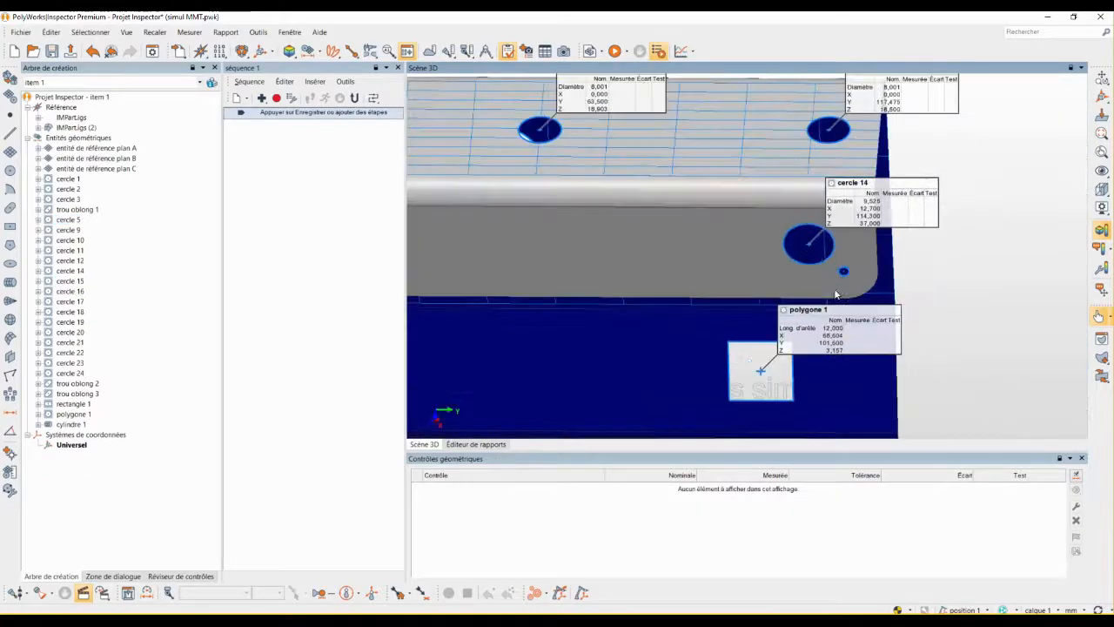
pyautogui.click(808, 248)
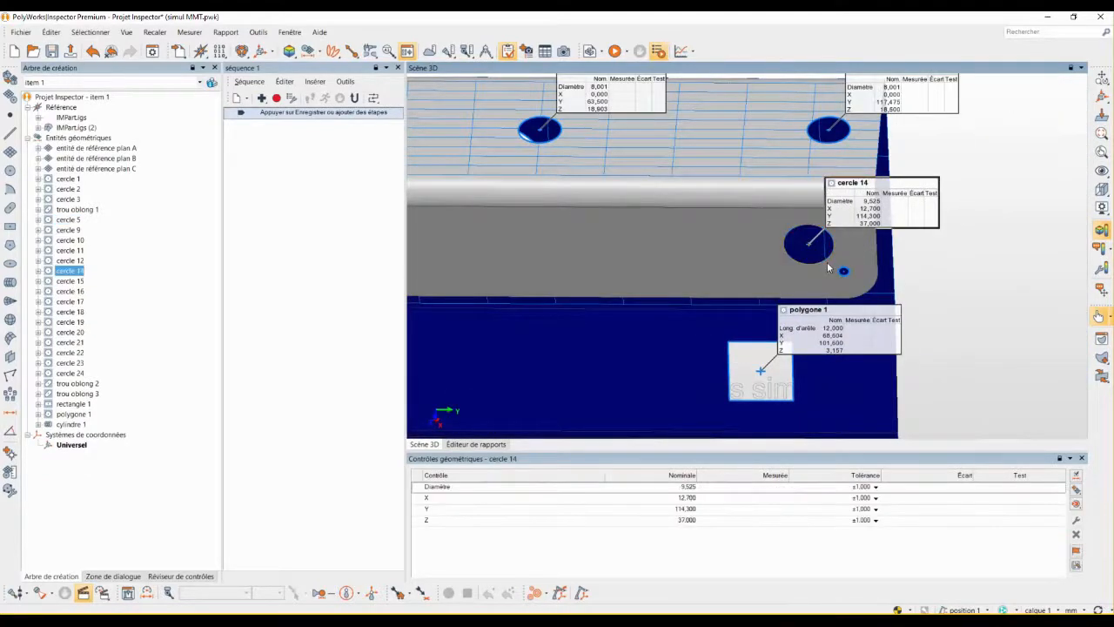
pyautogui.press('Delete')
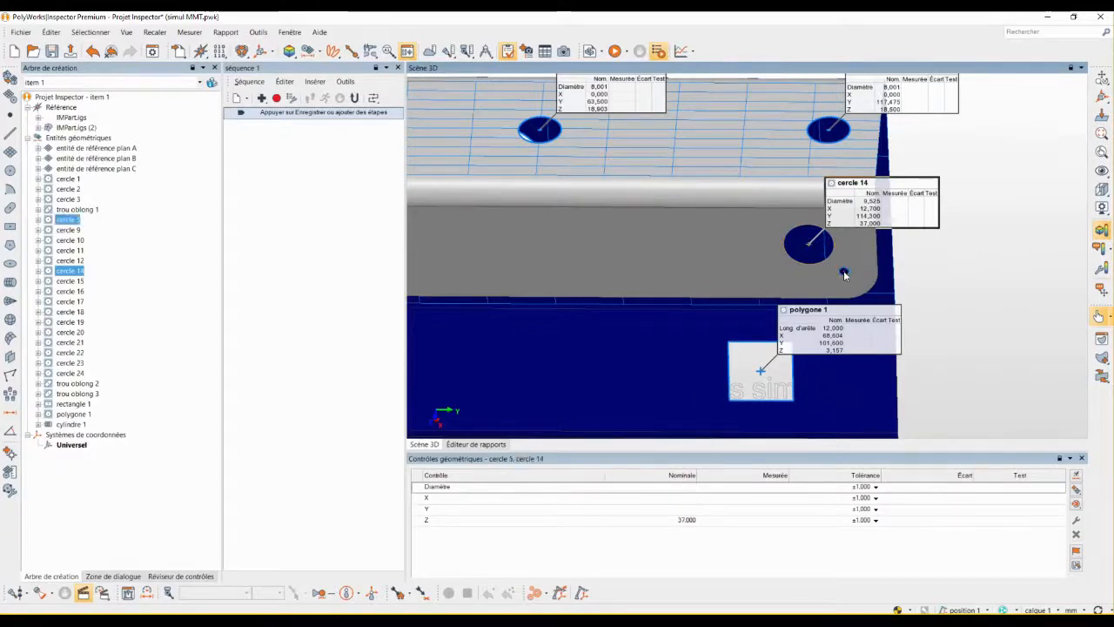
pyautogui.scroll(-4, 843, 275)
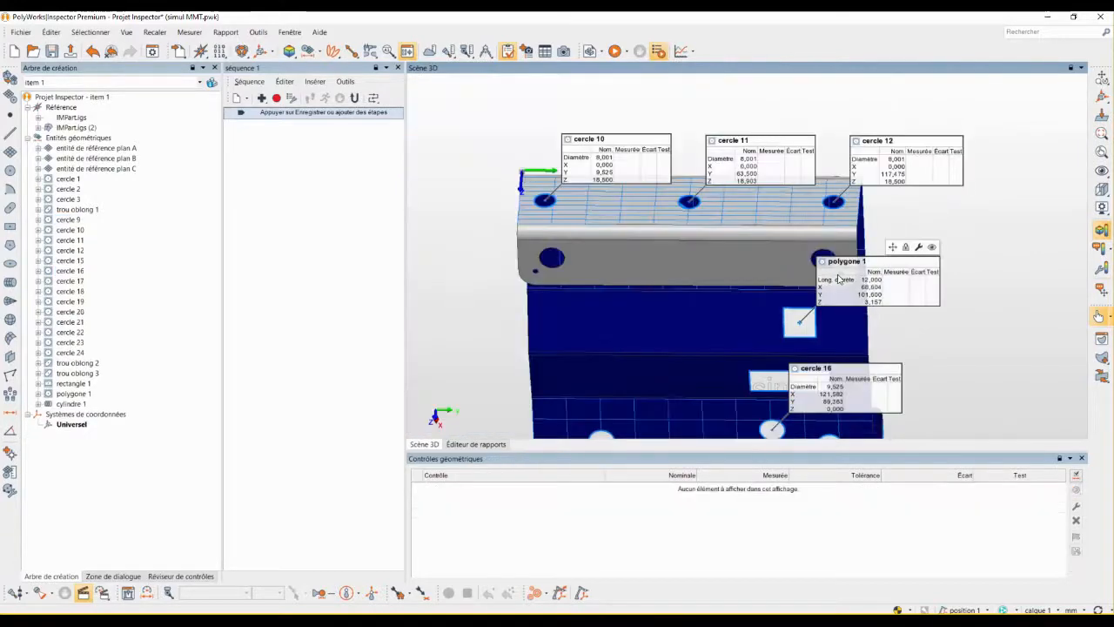
# Identify which circle entities make up the five-hole round pattern on the flat face with the long slot
pyautogui.moveTo(878, 287); pyautogui.dragTo(680, 231)
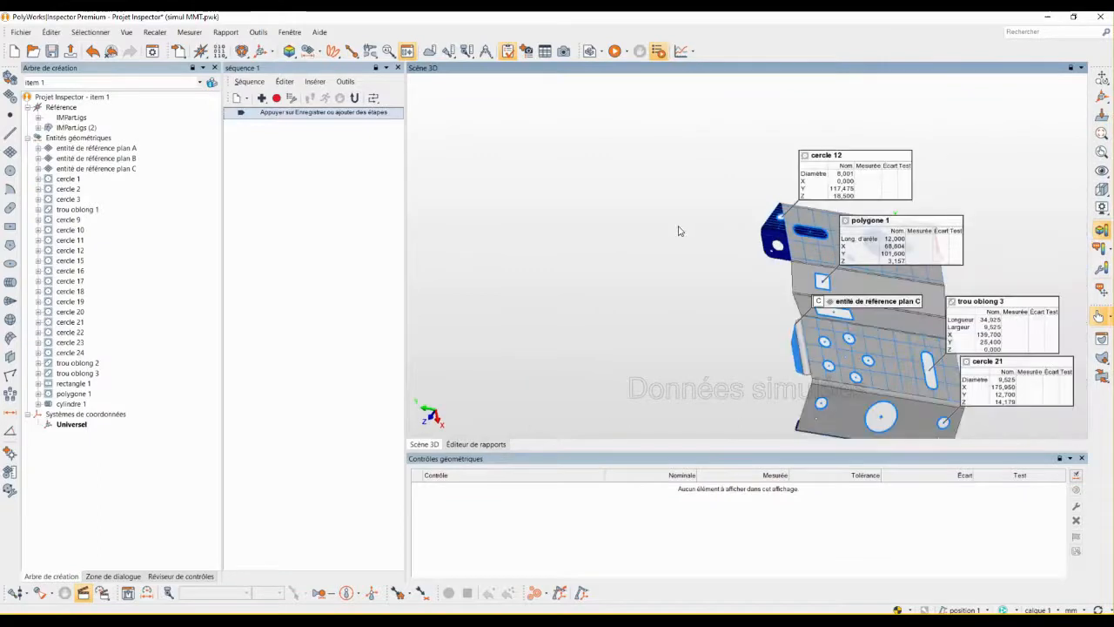
pyautogui.moveTo(703, 310); pyautogui.dragTo(663, 281)
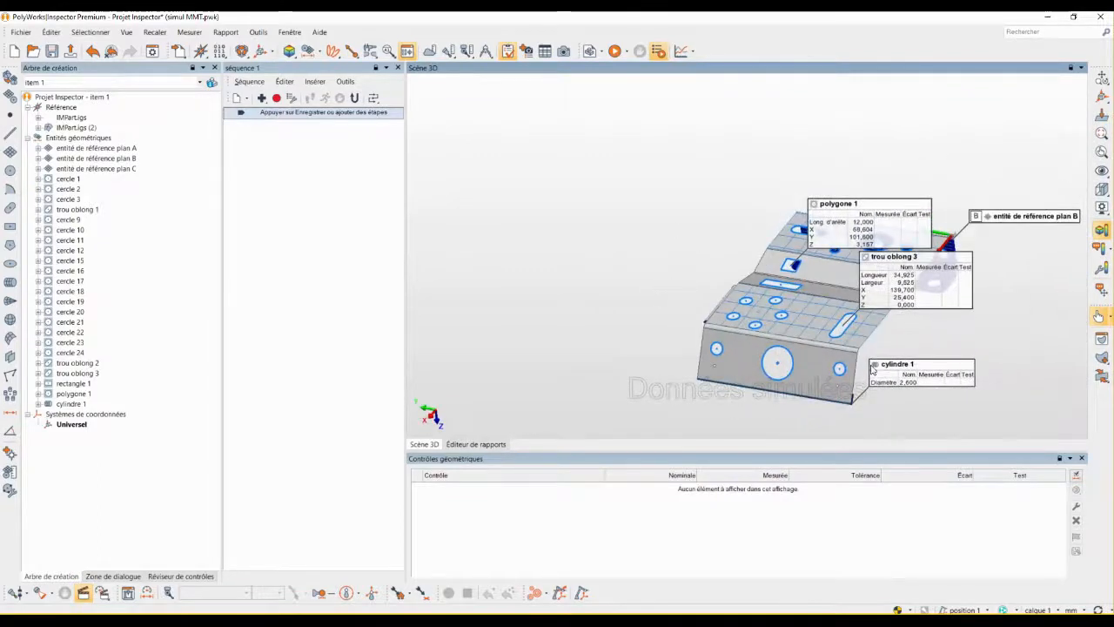
pyautogui.moveTo(873, 369); pyautogui.dragTo(875, 359)
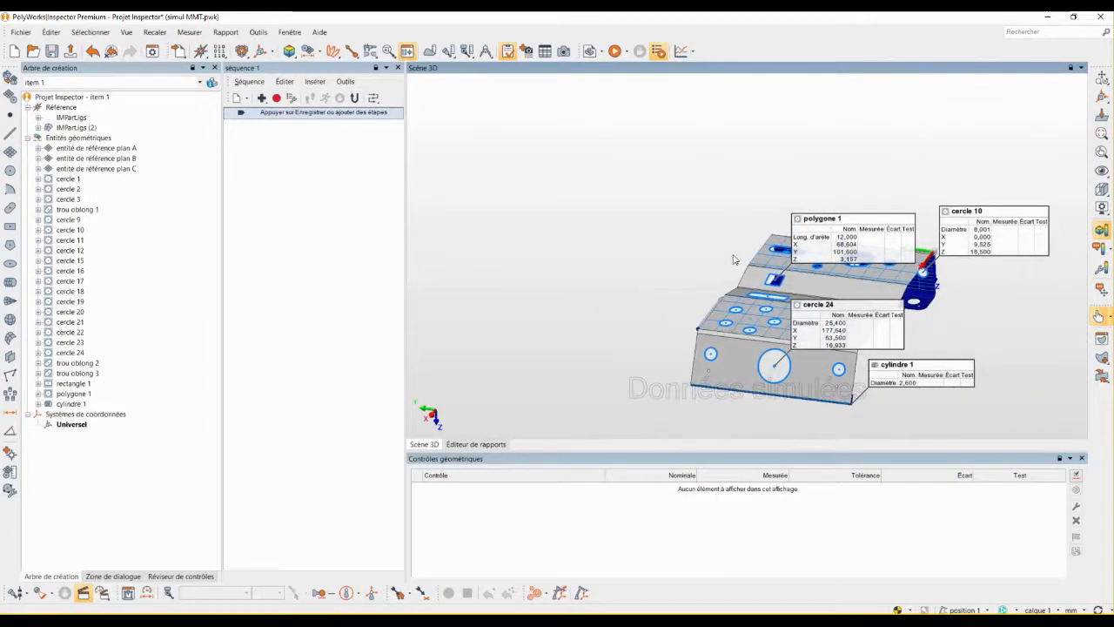
pyautogui.scroll(-3, 744, 231)
pyautogui.scroll(2, 738, 317)
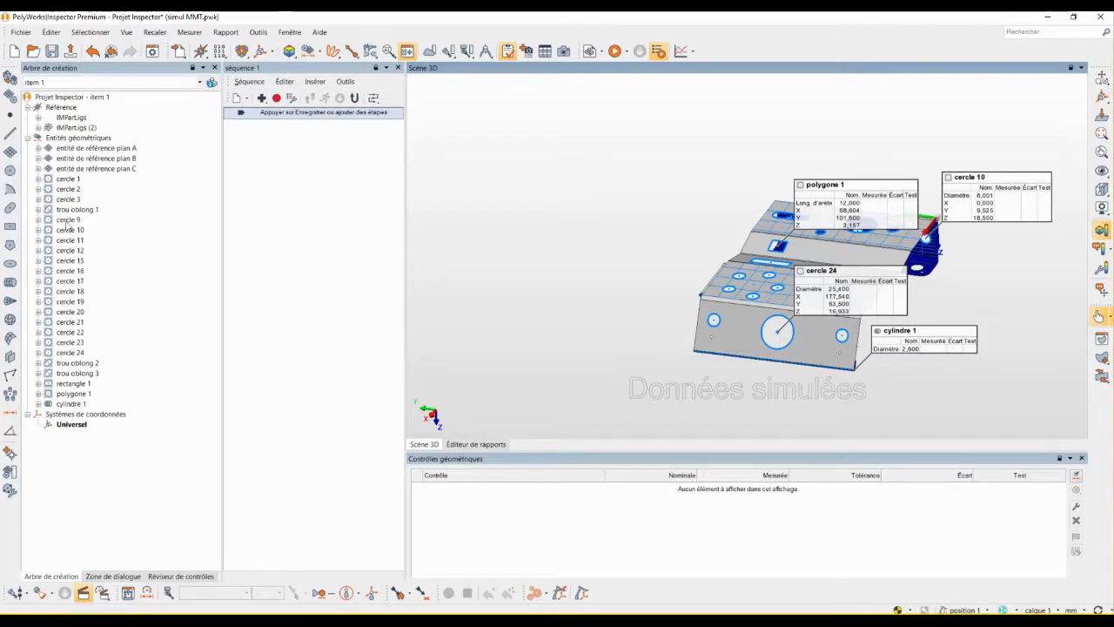
pyautogui.click(68, 221)
pyautogui.click(745, 280)
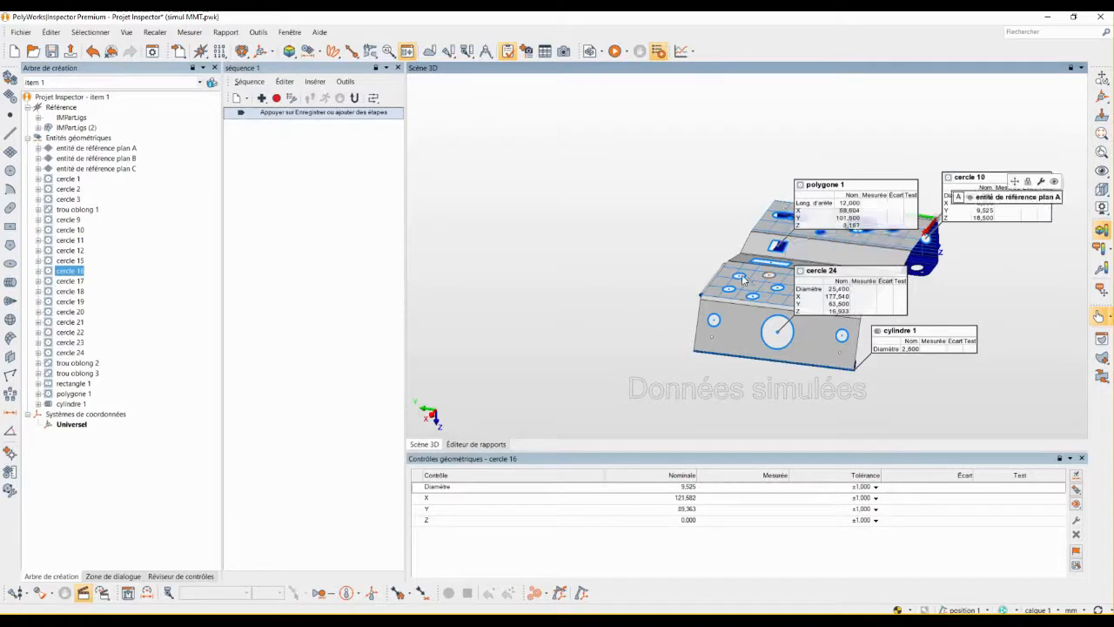
pyautogui.click(742, 279)
pyautogui.click(742, 279)
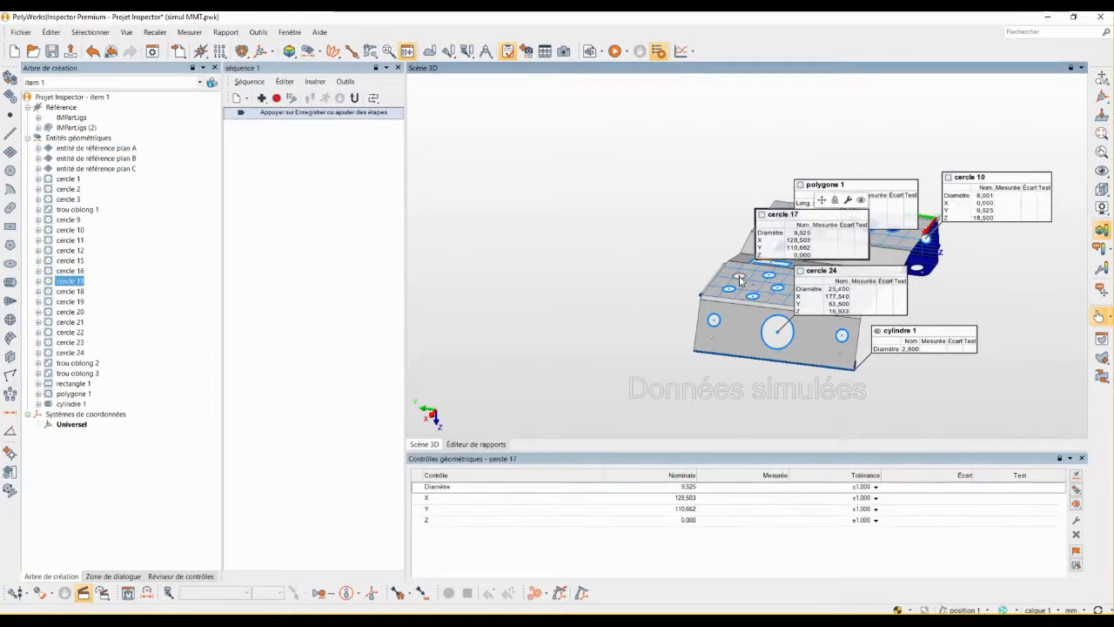
pyautogui.click(732, 296)
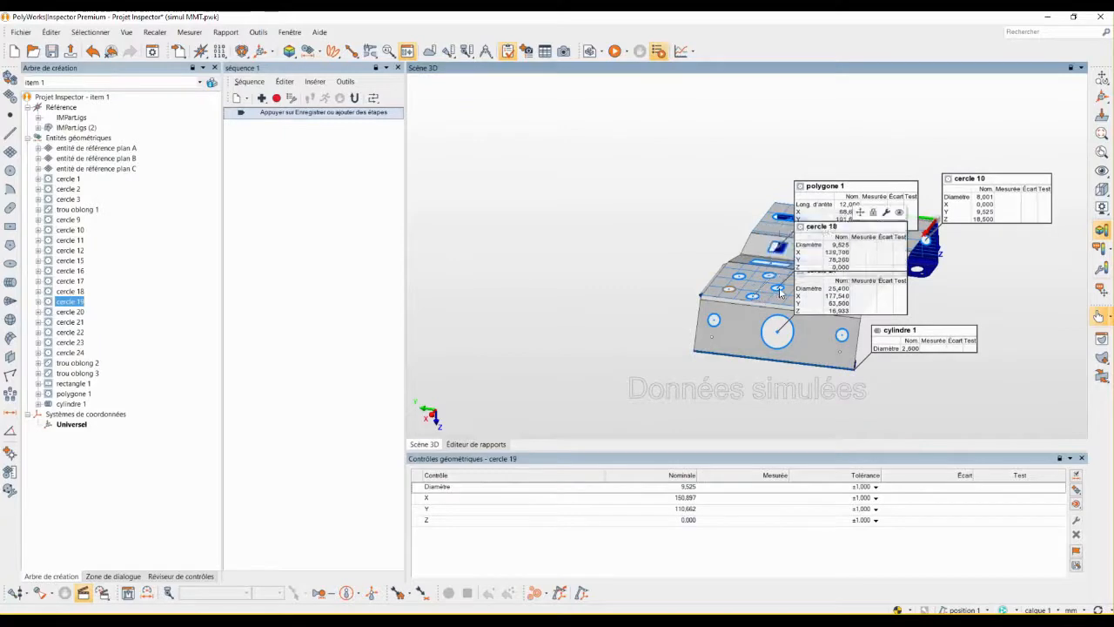
# Create a pattern entity from circles cercle 16 to cercle 20, with no datum label
pyautogui.click(79, 271)
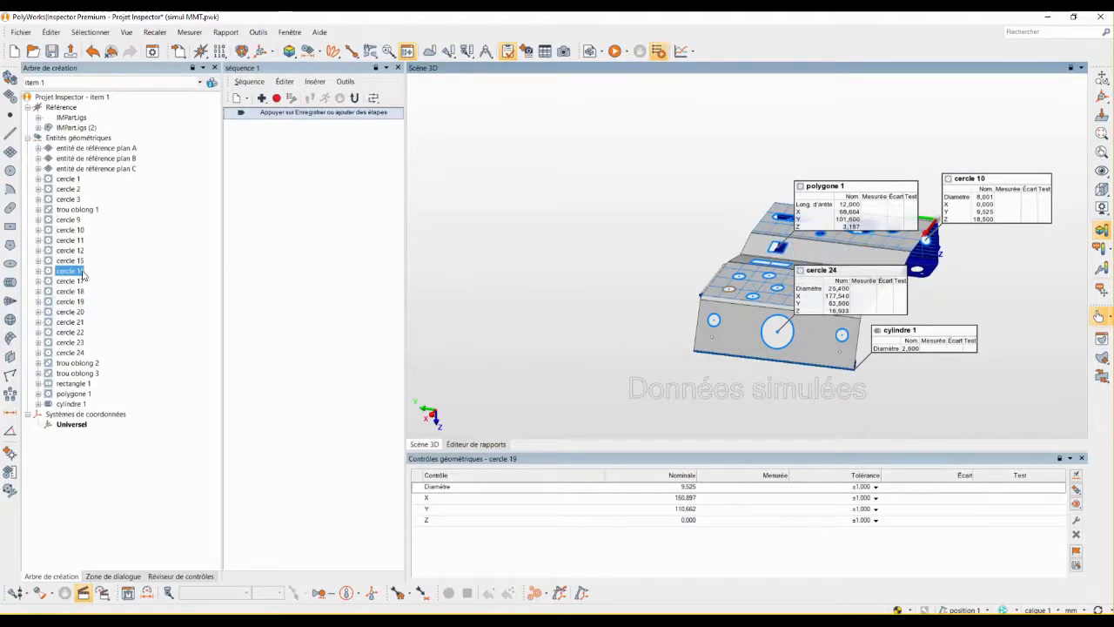
pyautogui.keyDown('shift'); pyautogui.click(80, 314); pyautogui.keyUp('shift')
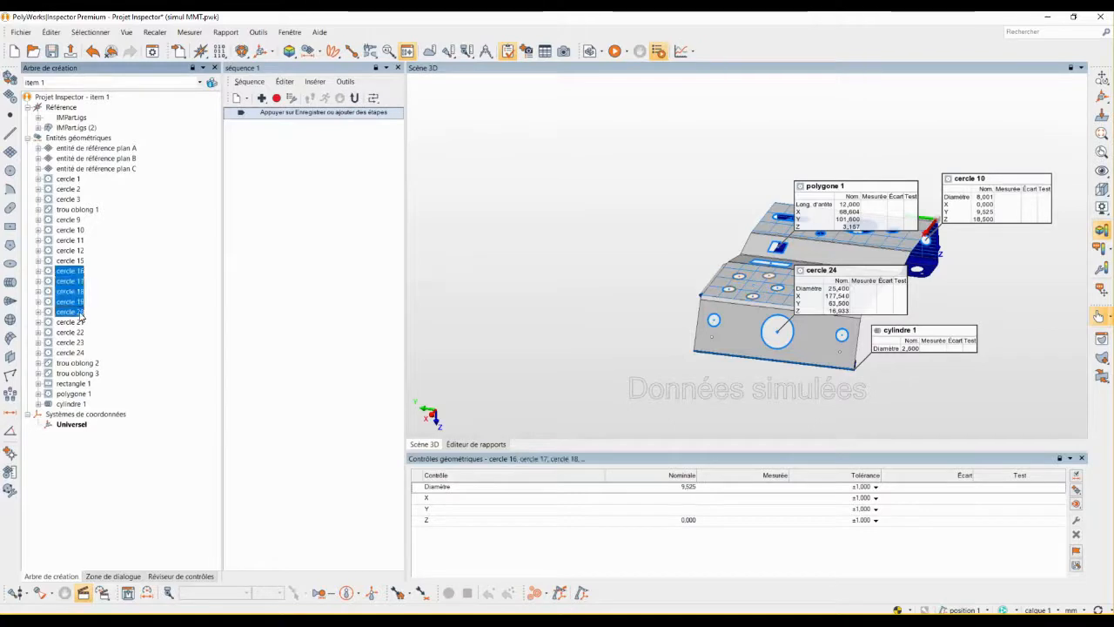
pyautogui.click(11, 393)
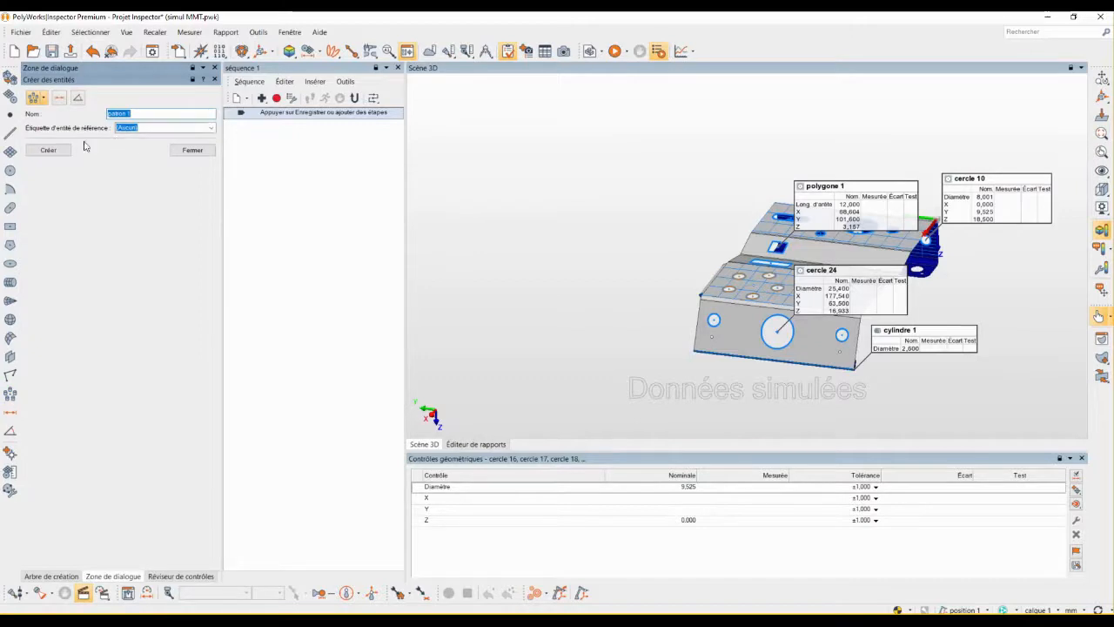
pyautogui.click(52, 152)
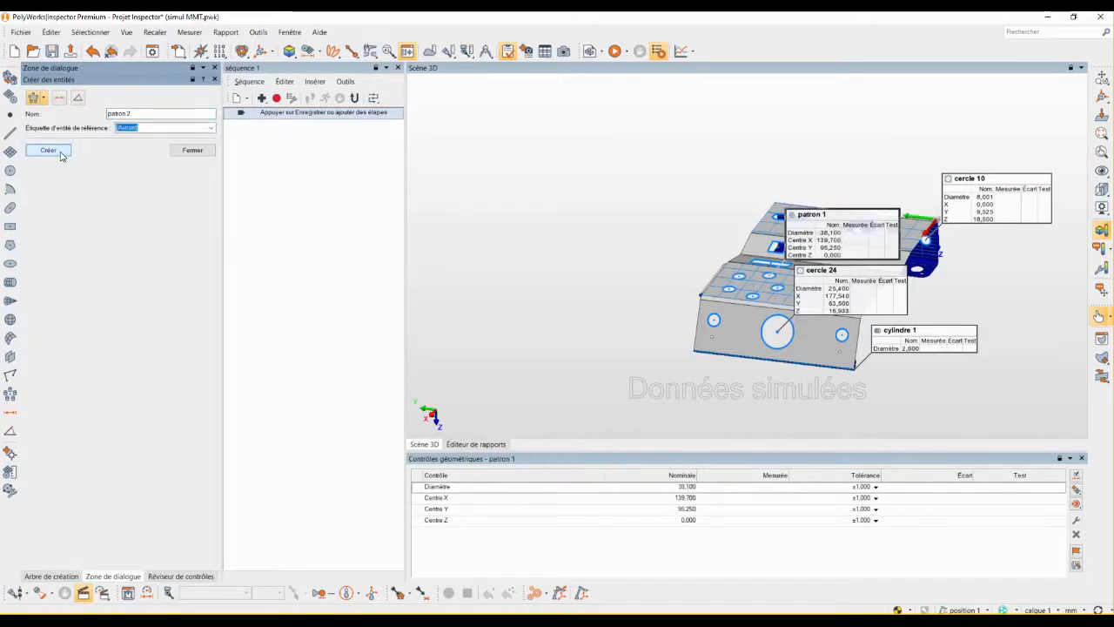
pyautogui.click(192, 151)
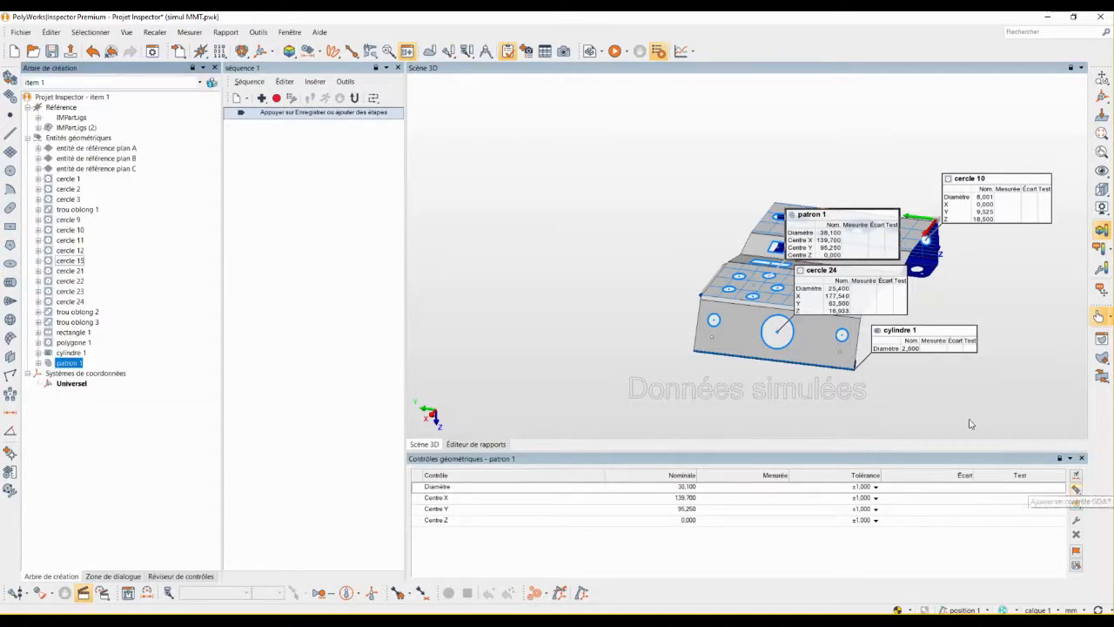
# Set the upper and lower tolerances of the hole pattern's diameter control to ±0.500 mm
pyautogui.moveTo(672, 386)
pyautogui.mouseDown()
pyautogui.moveTo(671, 396)
pyautogui.moveTo(598, 317)
pyautogui.moveTo(631, 339)
pyautogui.moveTo(616, 242)
pyautogui.moveTo(595, 239)
pyautogui.mouseUp()
pyautogui.click(459, 487)
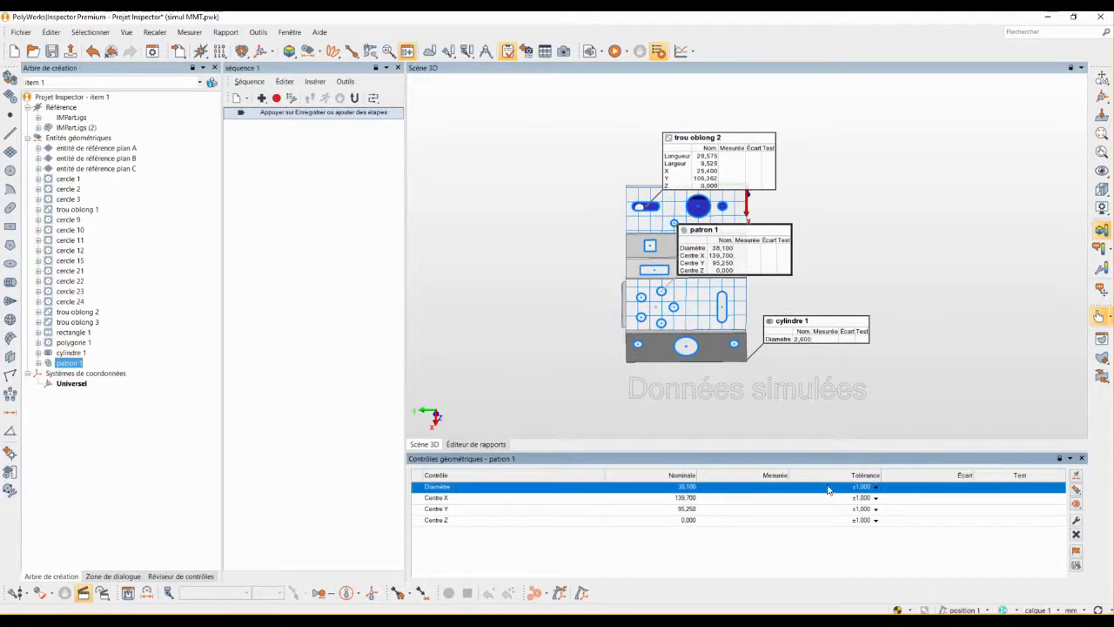
pyautogui.click(876, 487)
pyautogui.click(868, 534)
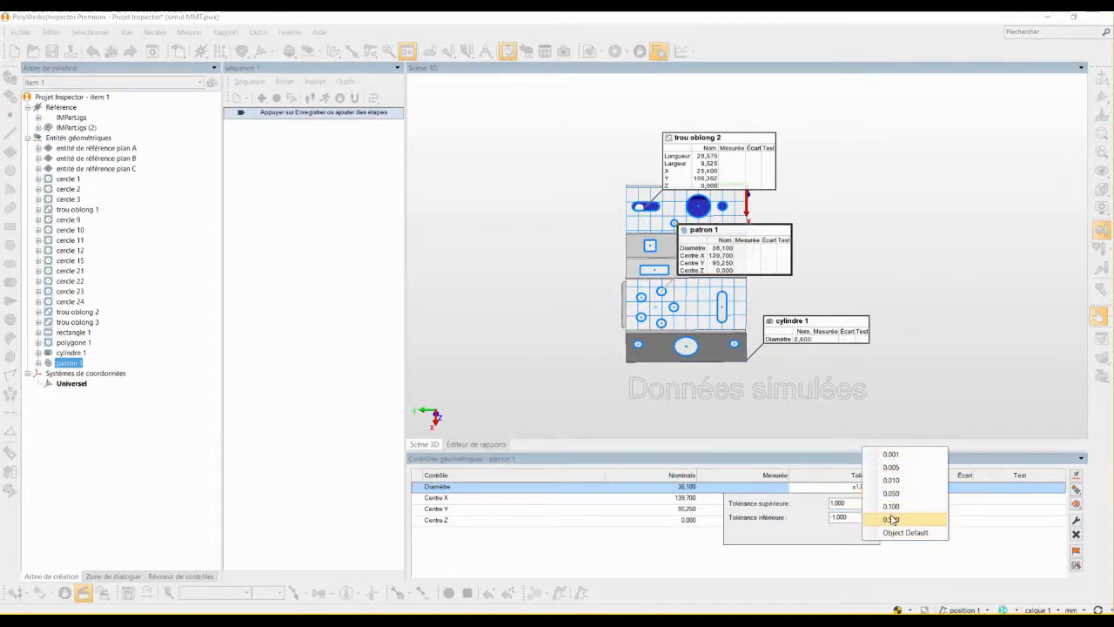
pyautogui.click(891, 520)
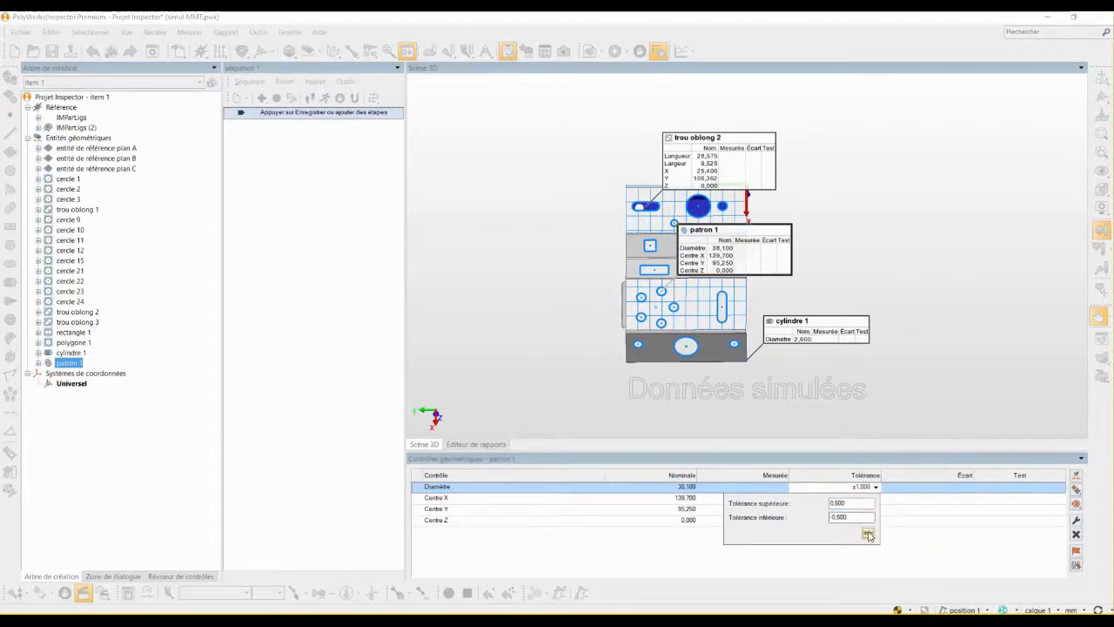
pyautogui.click(868, 534)
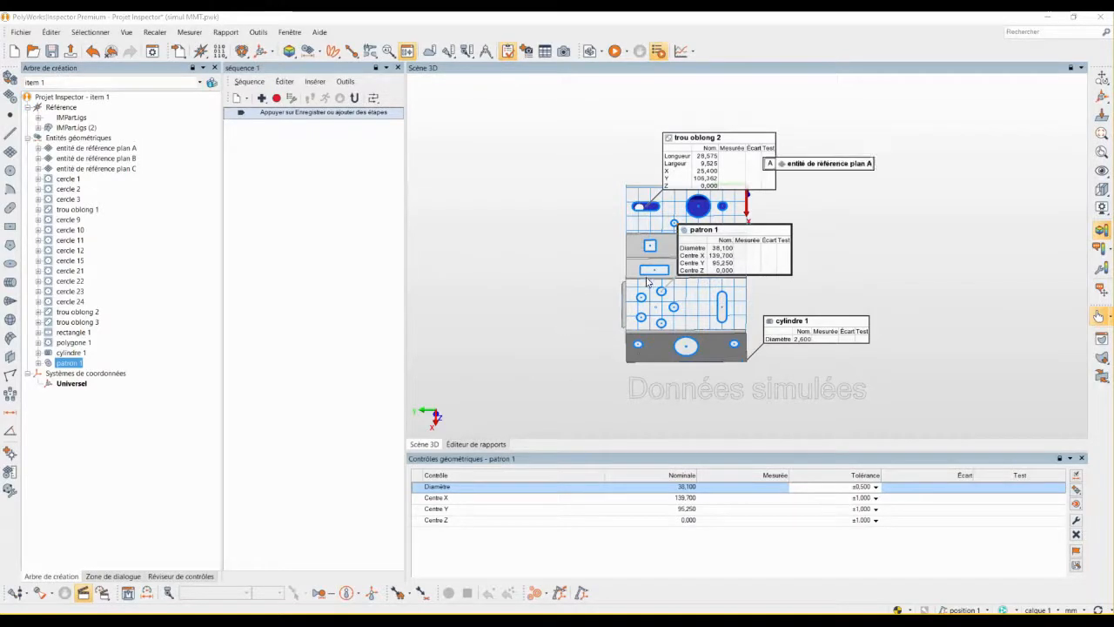
# Add a GD&T position control (Localisation) to the five-hole pattern patron 1
pyautogui.scroll(3, 646, 280)
pyautogui.moveTo(678, 245)
pyautogui.mouseDown()
pyautogui.moveTo(674, 209)
pyautogui.moveTo(682, 242)
pyautogui.mouseUp()
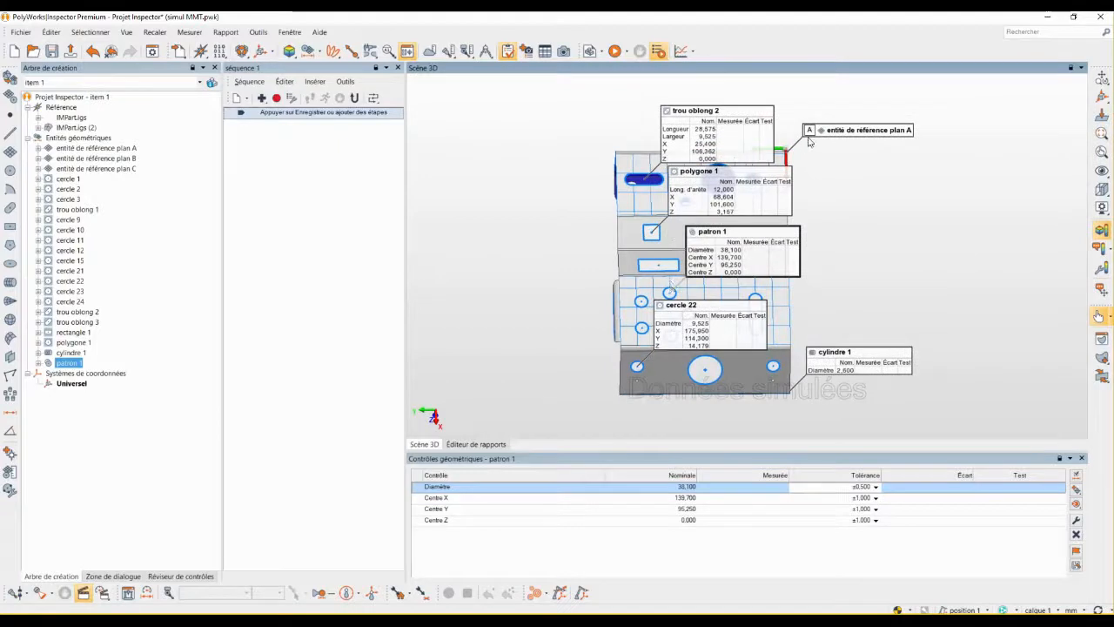
pyautogui.moveTo(830, 136)
pyautogui.moveTo(557, 368); pyautogui.dragTo(561, 341)
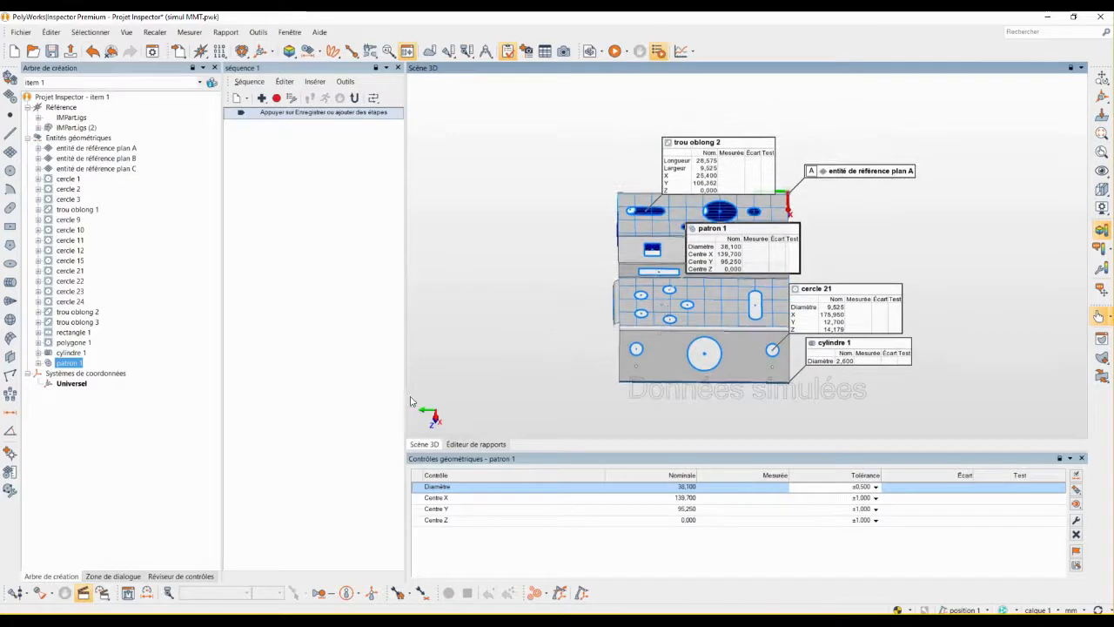
pyautogui.click(72, 365)
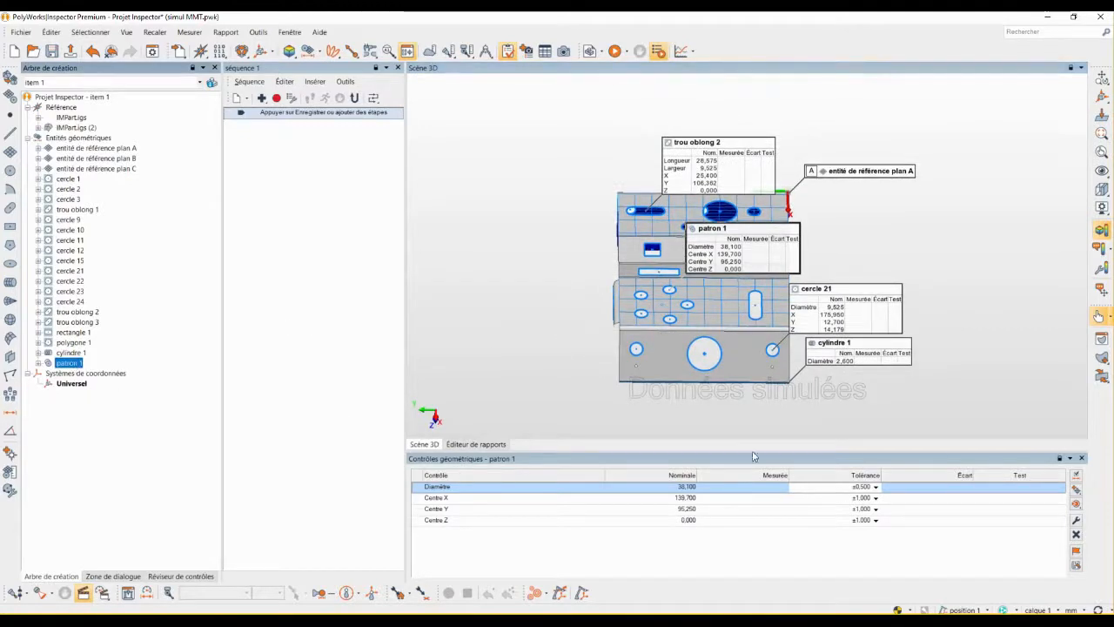
pyautogui.click(1076, 491)
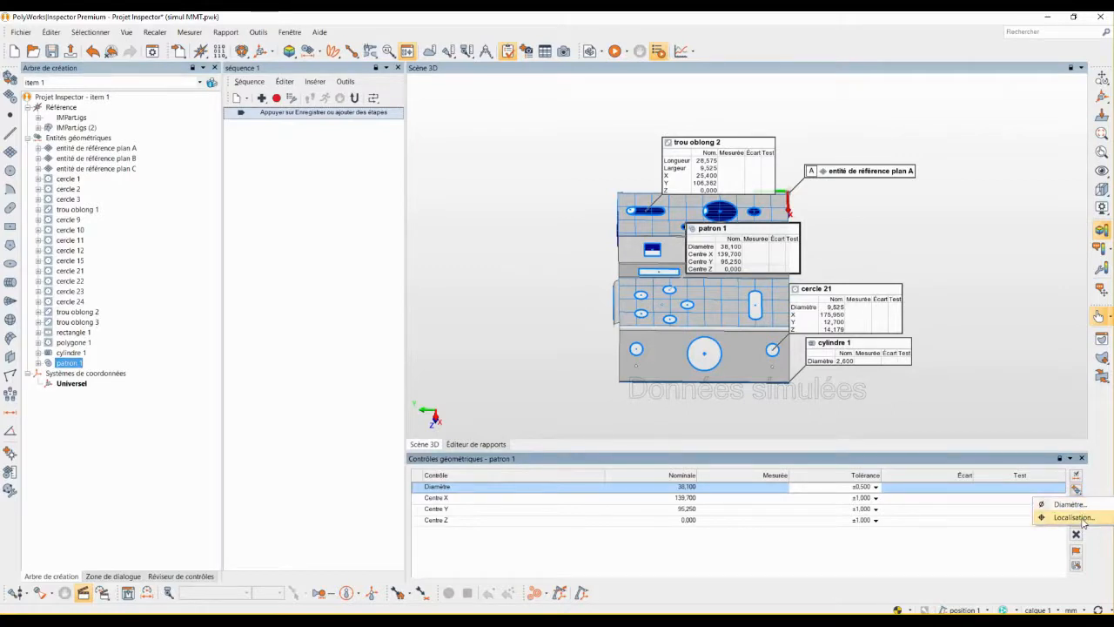
pyautogui.click(1075, 517)
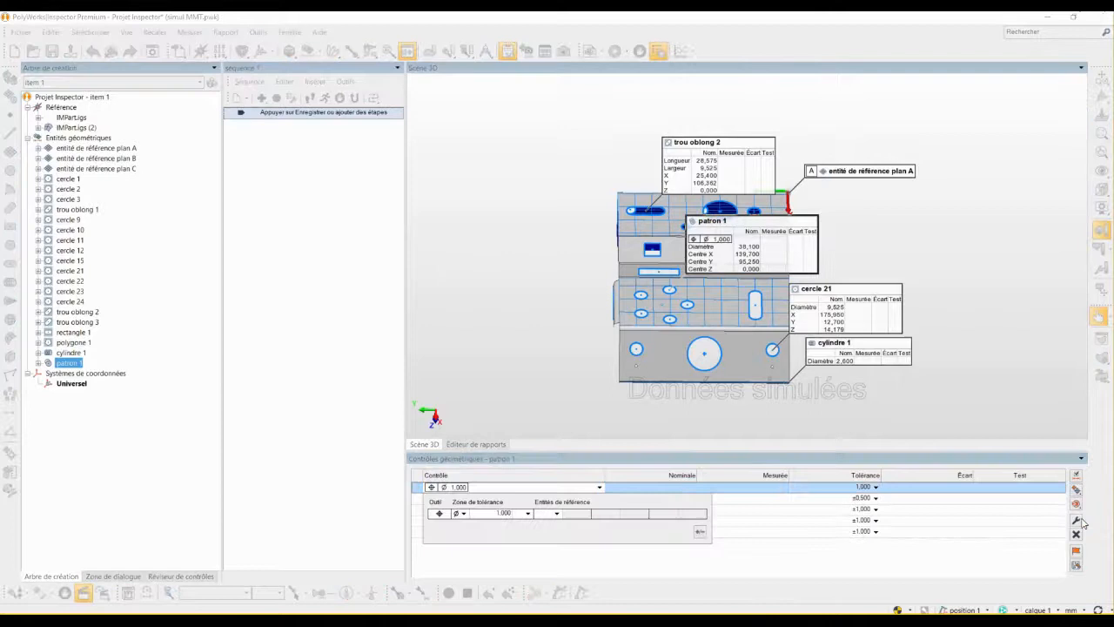
# Reference the pattern's position control to datums A, B and C, in that order
pyautogui.click(557, 514)
pyautogui.click(553, 525)
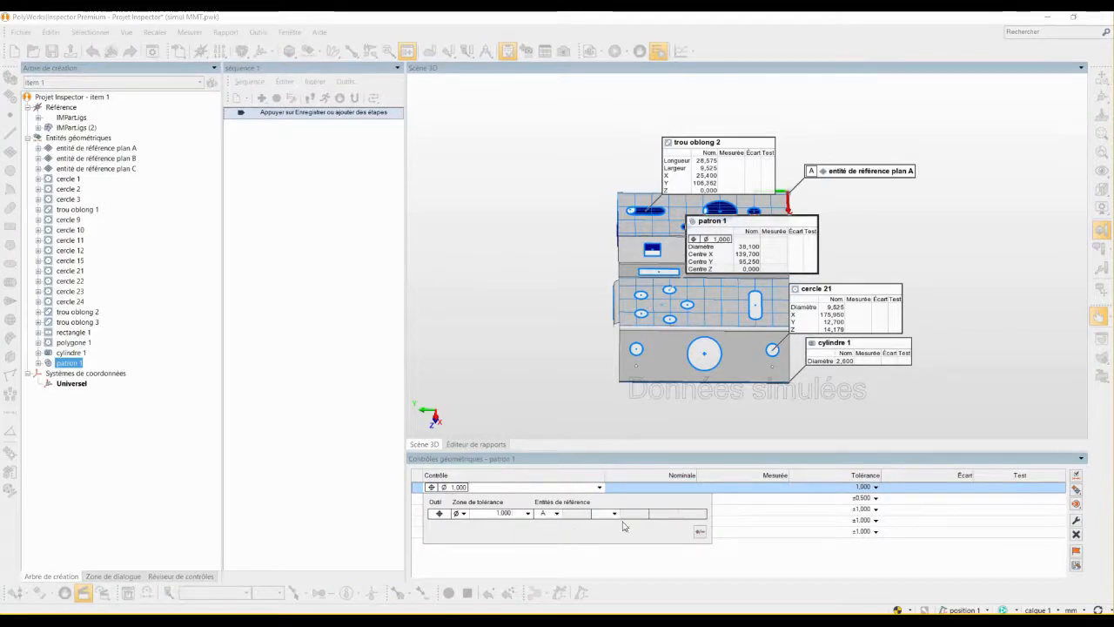
pyautogui.click(614, 513)
pyautogui.click(605, 531)
pyautogui.click(673, 513)
pyautogui.click(665, 532)
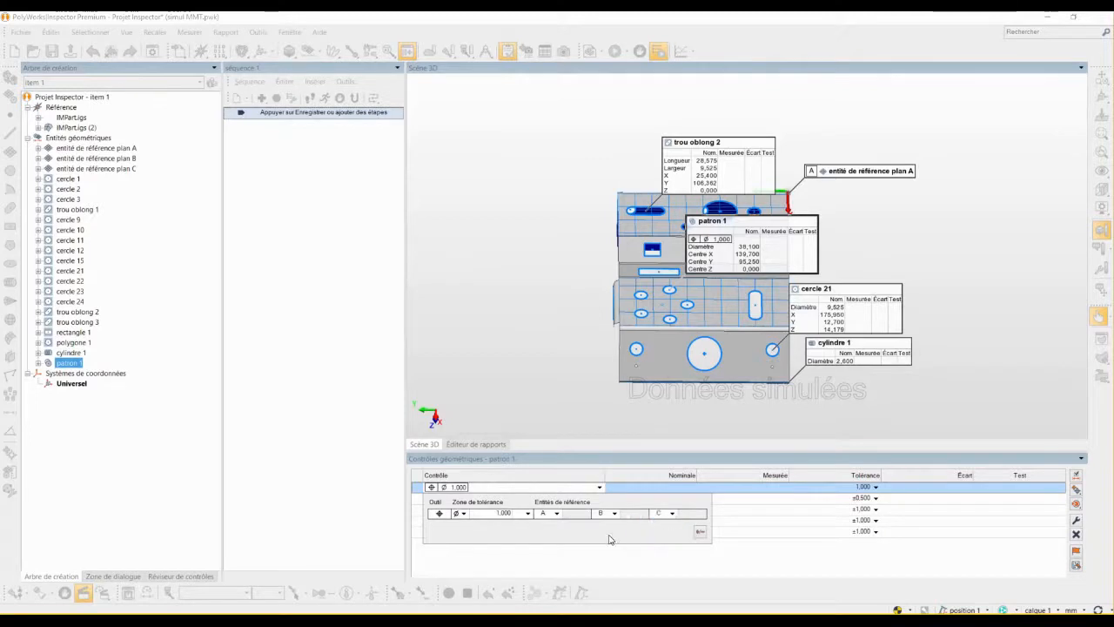
pyautogui.press('Return')
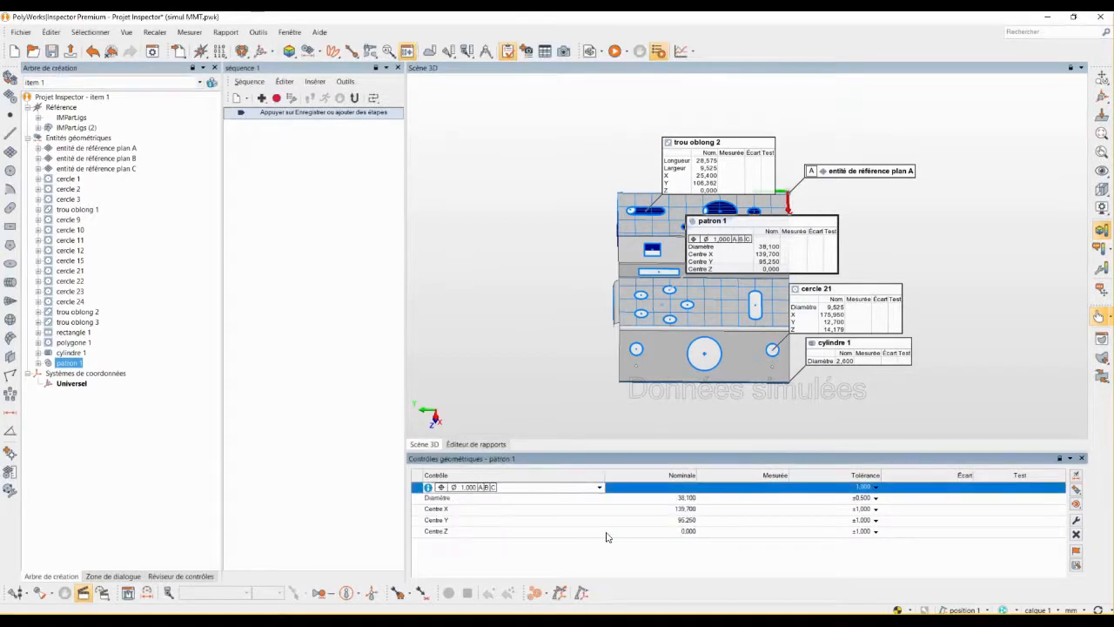
# Expand patron 1 and review the geometric controls of its member circles, cercle 16 to cercle 20
pyautogui.click(38, 363)
pyautogui.click(78, 372)
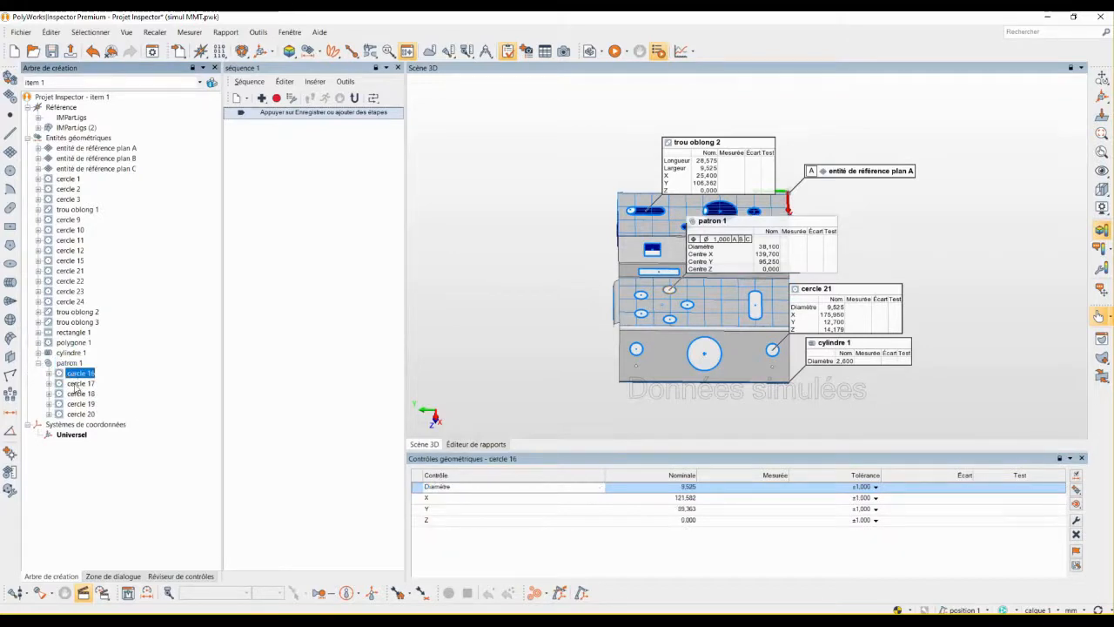
pyautogui.click(76, 385)
pyautogui.click(80, 394)
pyautogui.click(85, 404)
pyautogui.click(87, 414)
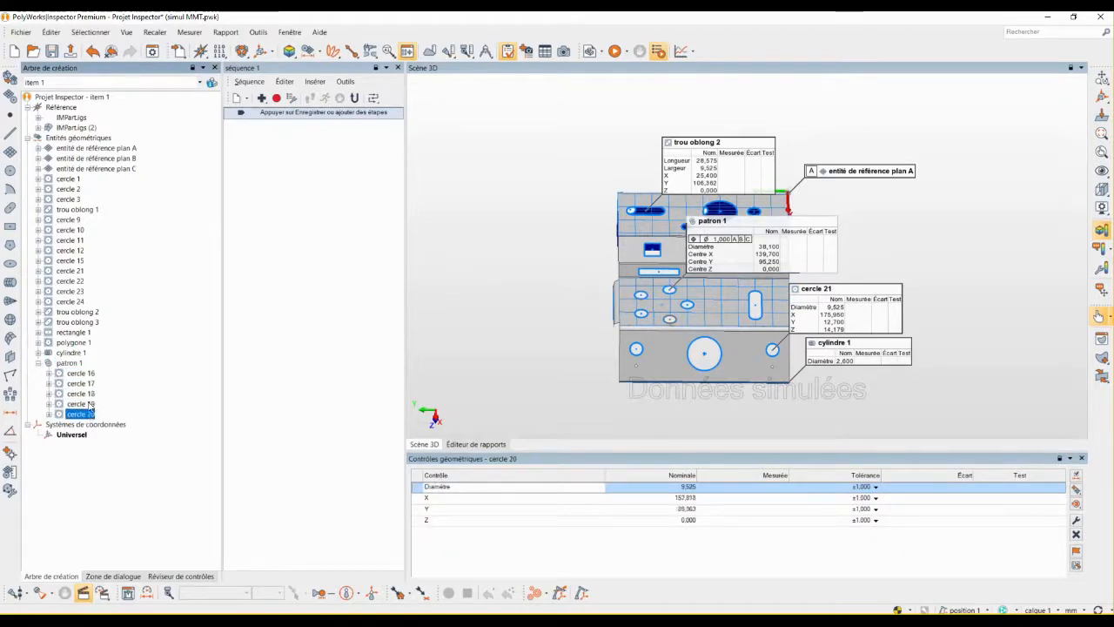
pyautogui.click(82, 375)
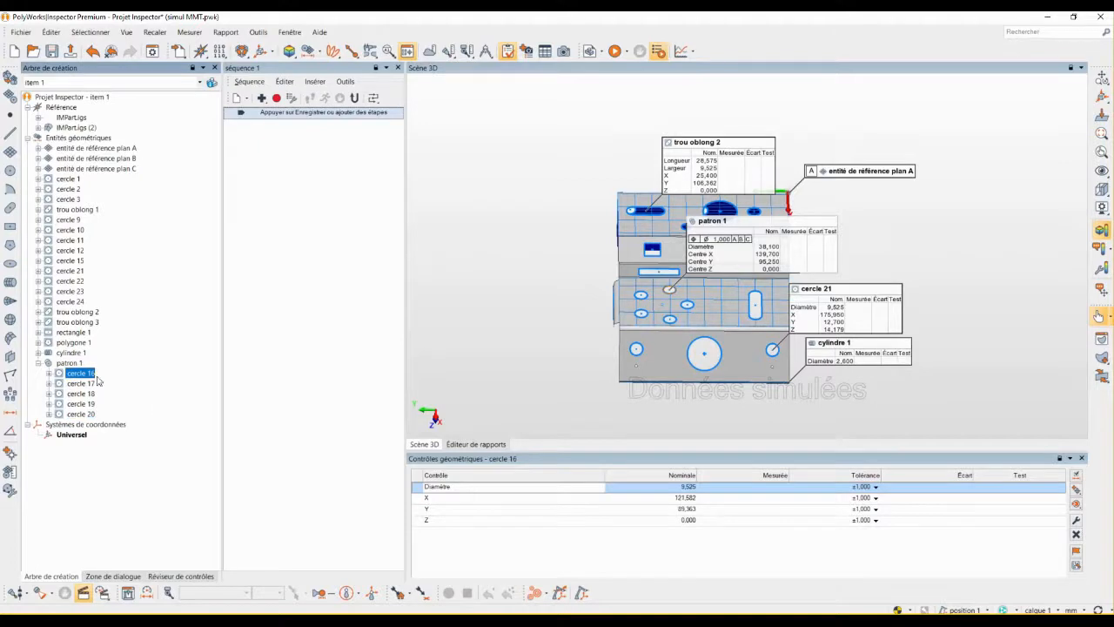
# Show all available controls for patron 1 and disable its Centre Z control
pyautogui.click(67, 364)
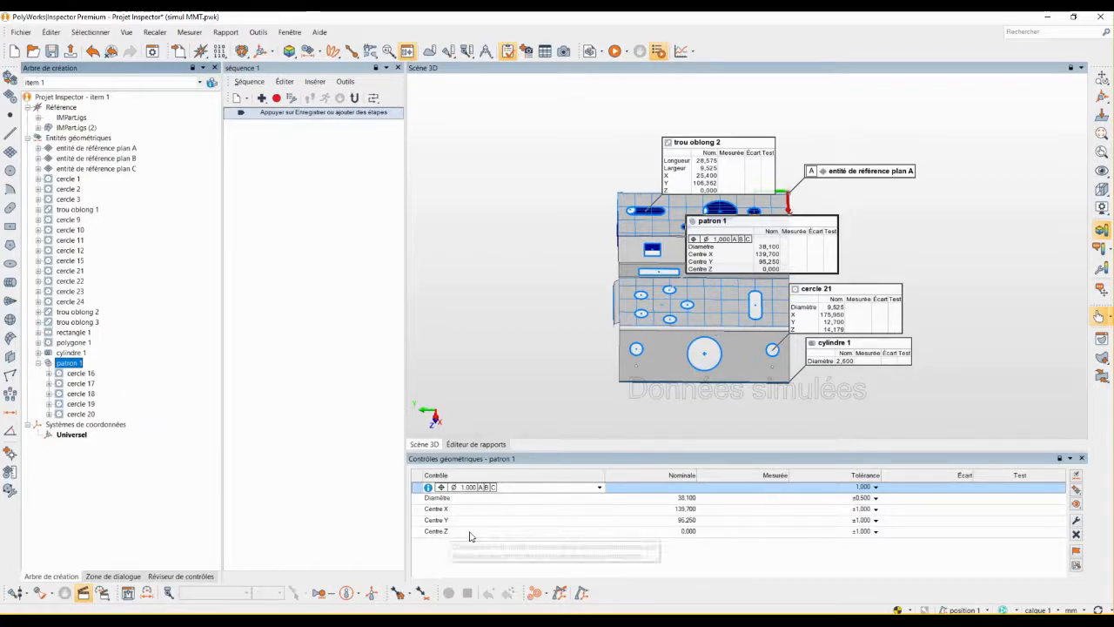
pyautogui.moveTo(554, 391); pyautogui.dragTo(557, 371)
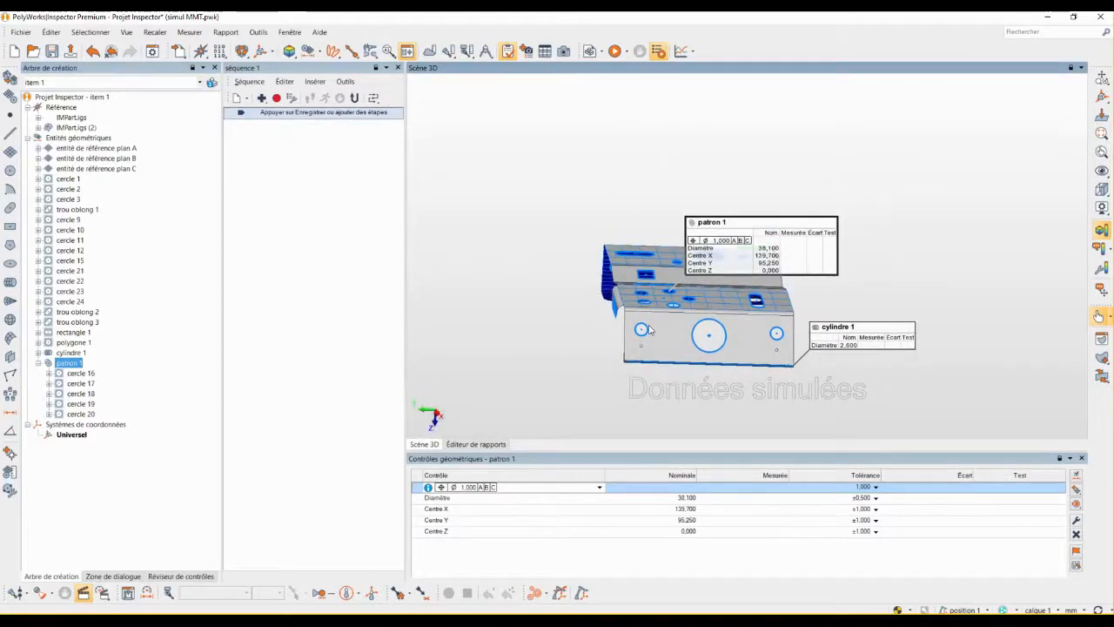
pyautogui.moveTo(625, 346); pyautogui.dragTo(625, 365)
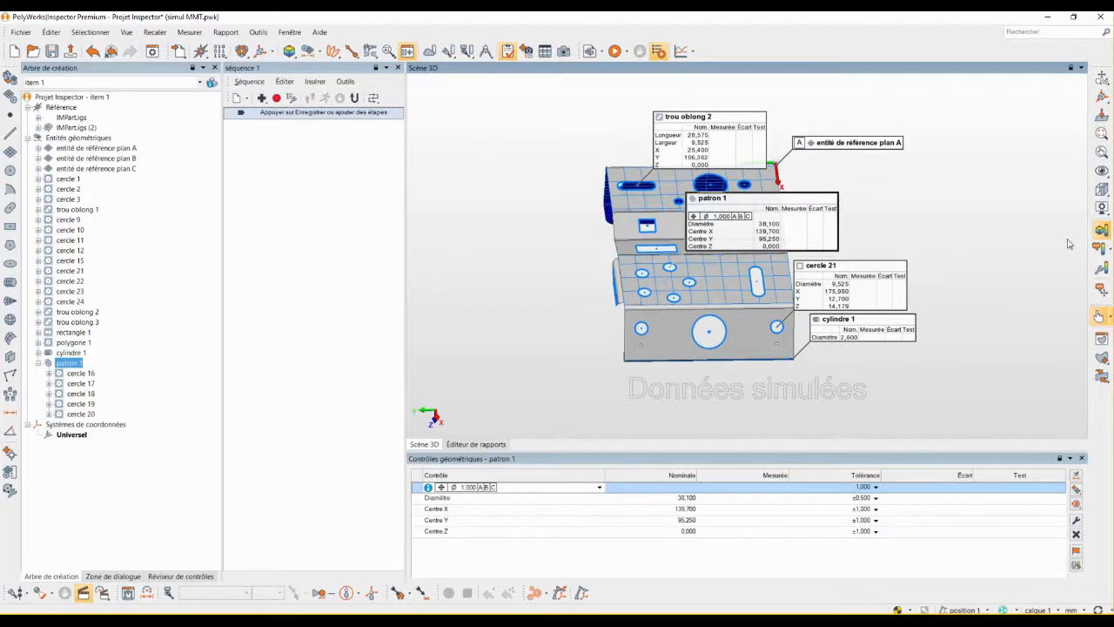
pyautogui.click(1076, 479)
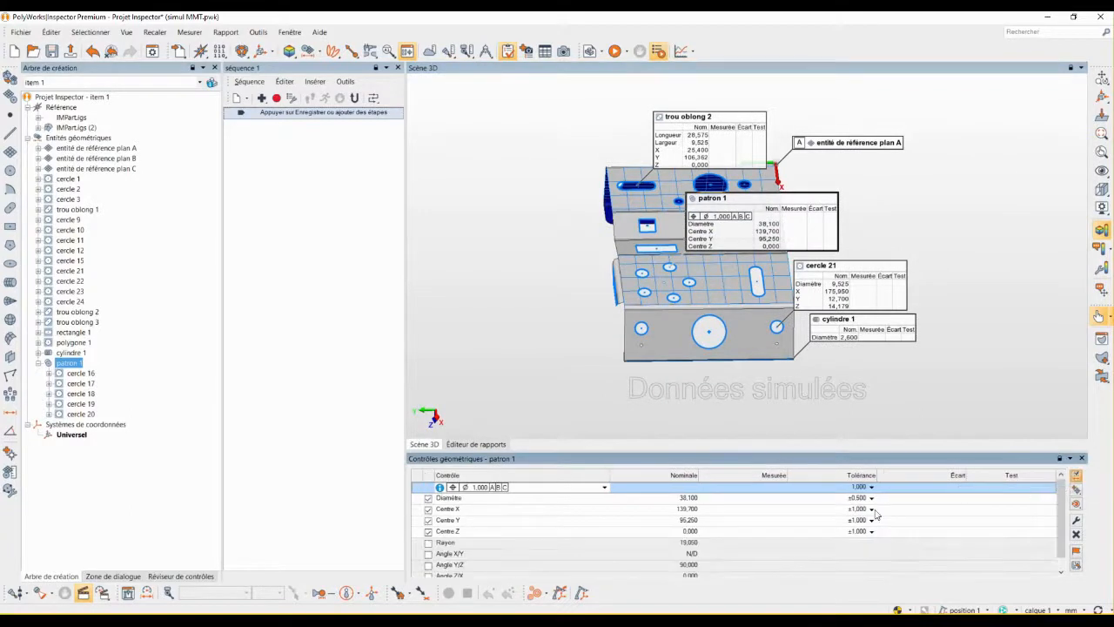
pyautogui.click(428, 532)
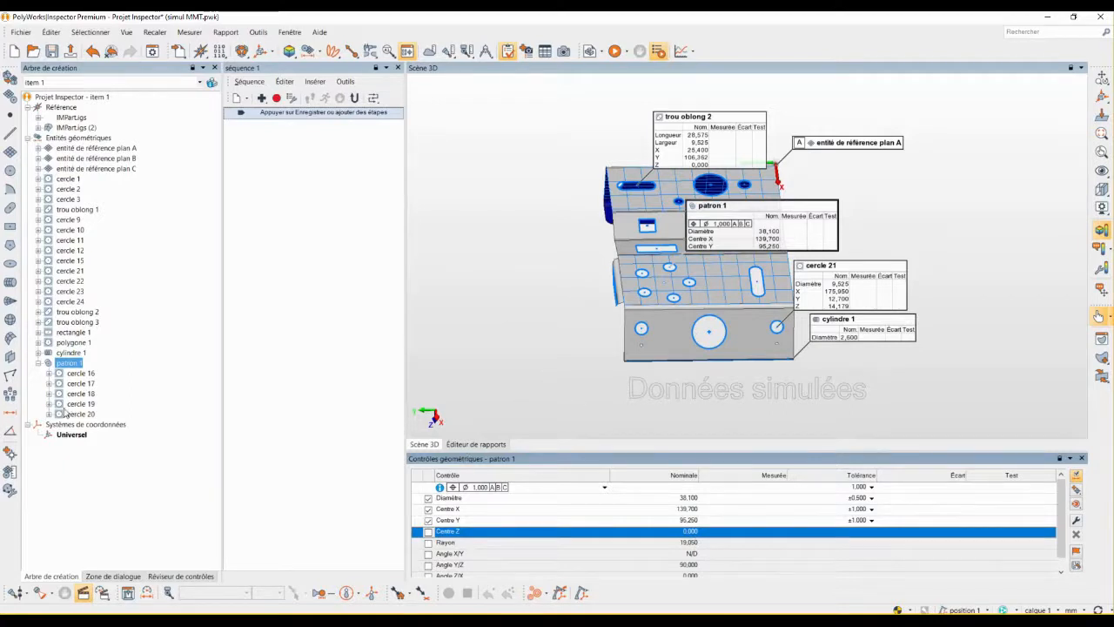
pyautogui.click(68, 364)
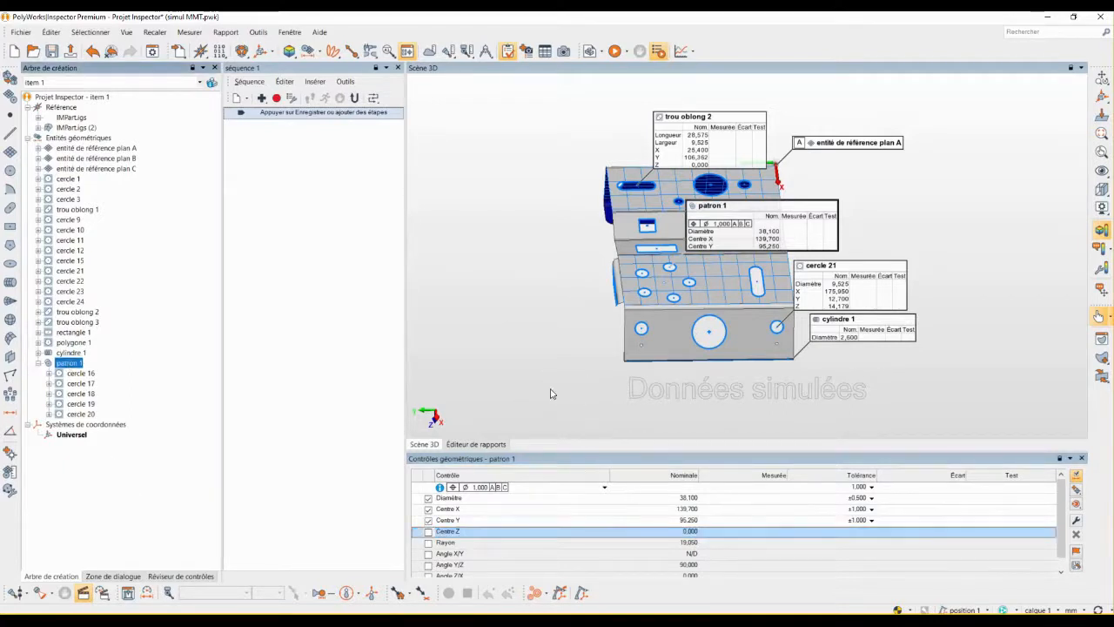
# Add a GD&T position control (Localisation) to both 25.4 mm circles, cercle 23 and cercle 24, together
pyautogui.scroll(2, 694, 261)
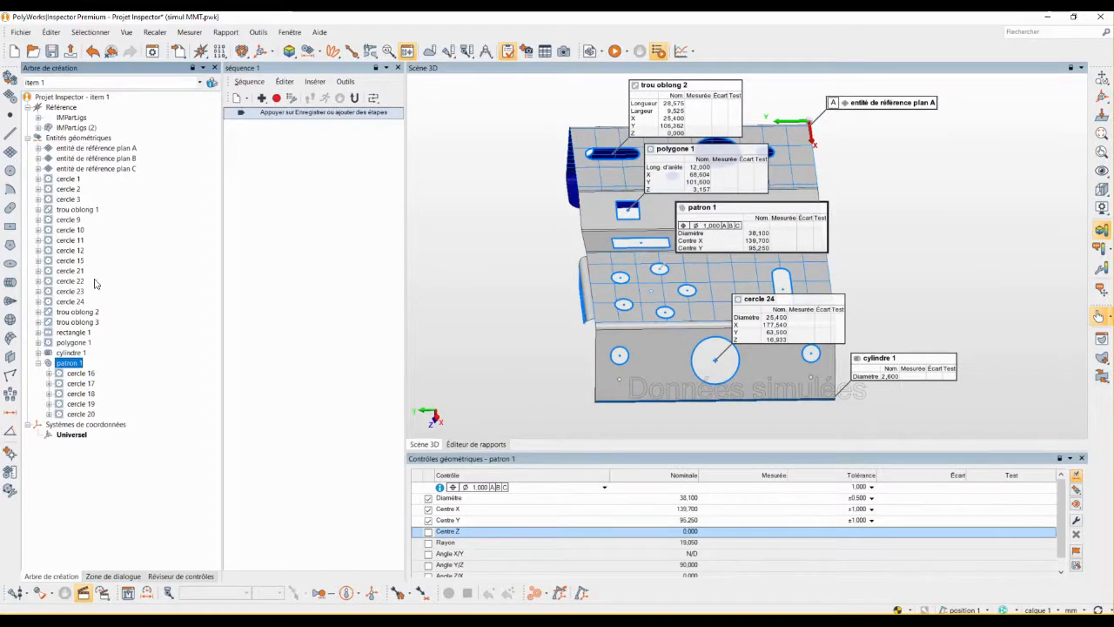
pyautogui.click(71, 240)
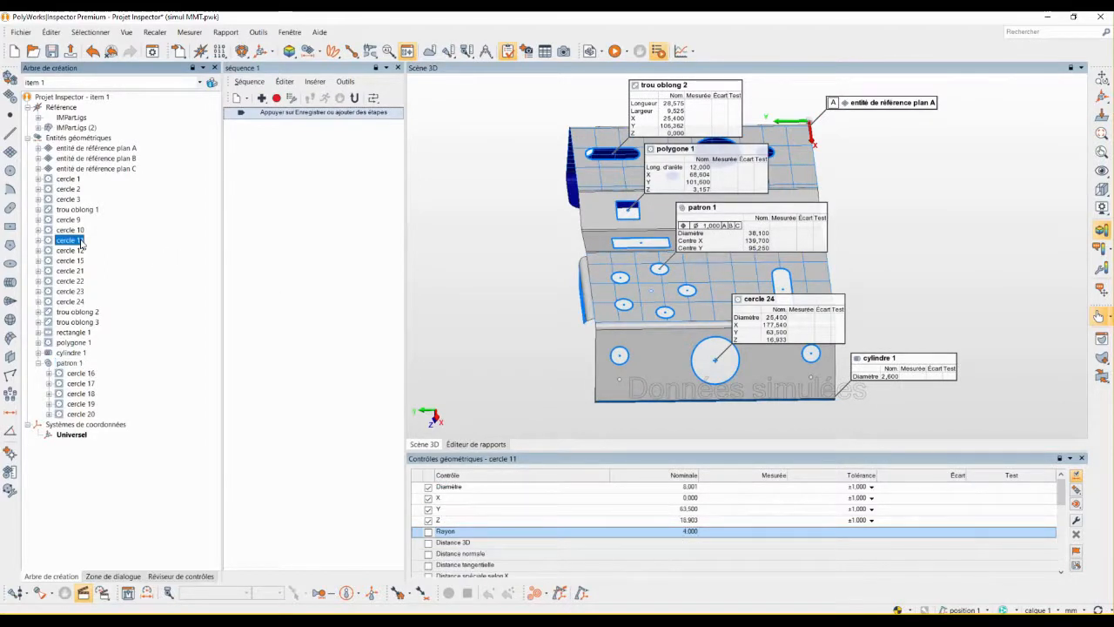
pyautogui.click(721, 347)
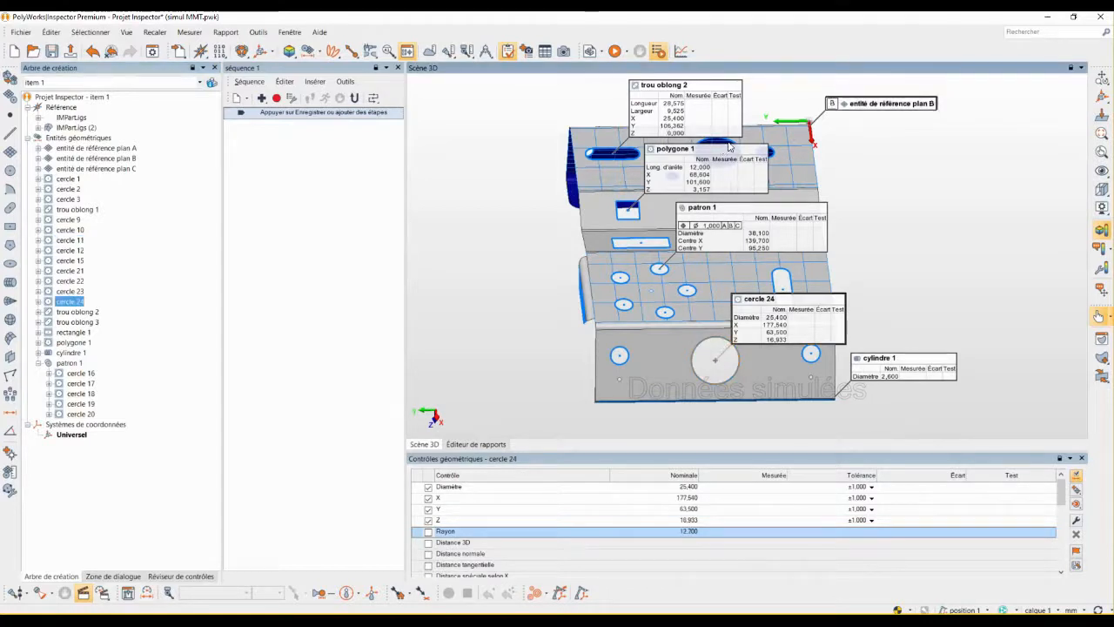
pyautogui.click(730, 148)
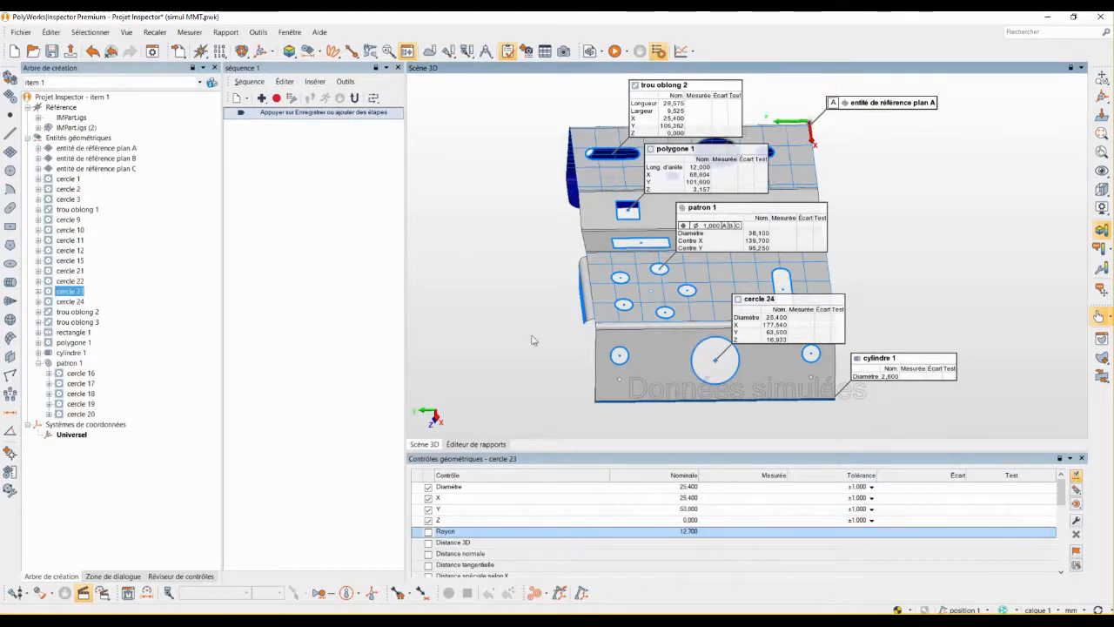
pyautogui.keyDown('ctrl'); pyautogui.click(77, 301); pyautogui.keyUp('ctrl')
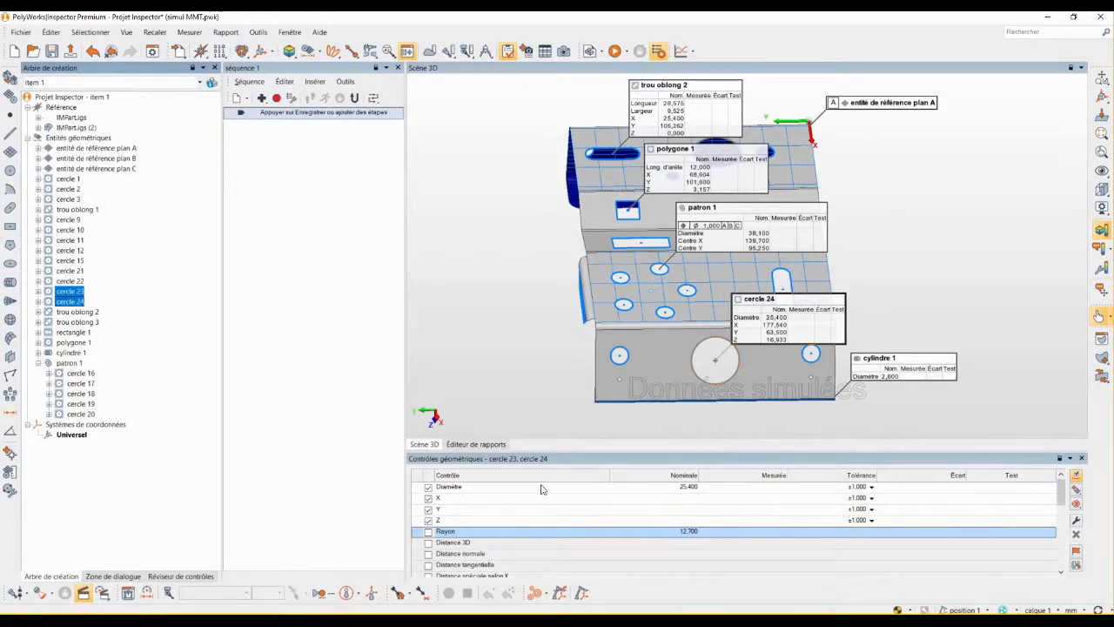
pyautogui.click(1076, 490)
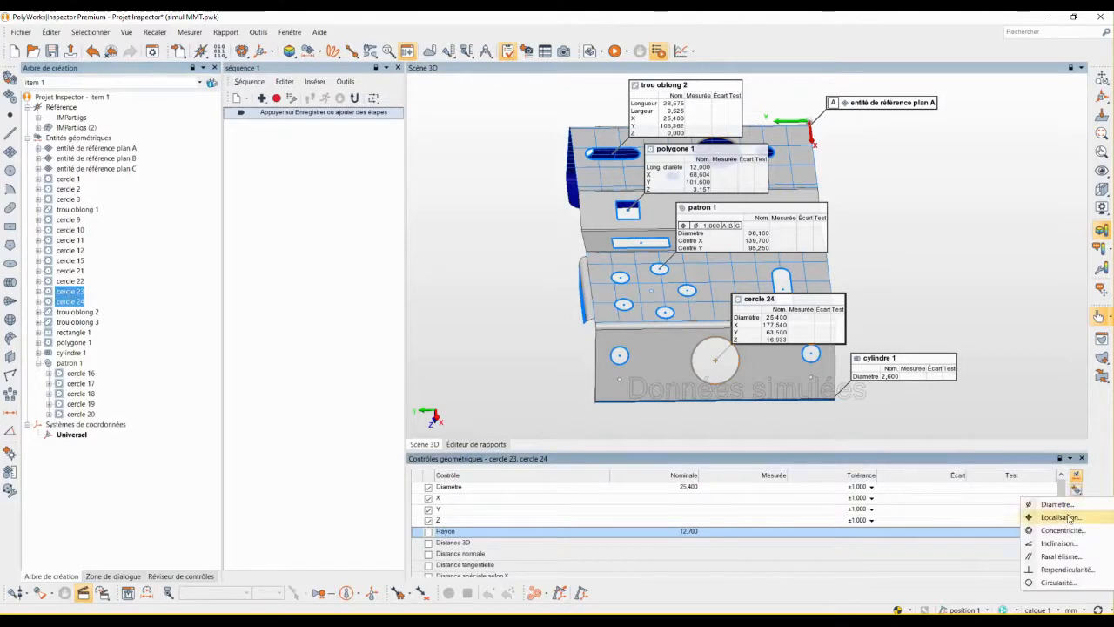
pyautogui.click(1059, 517)
# Try to give the circles' position control datum B, a 0.5 mm tolerance zone and the maximum material requirement
pyautogui.click(566, 513)
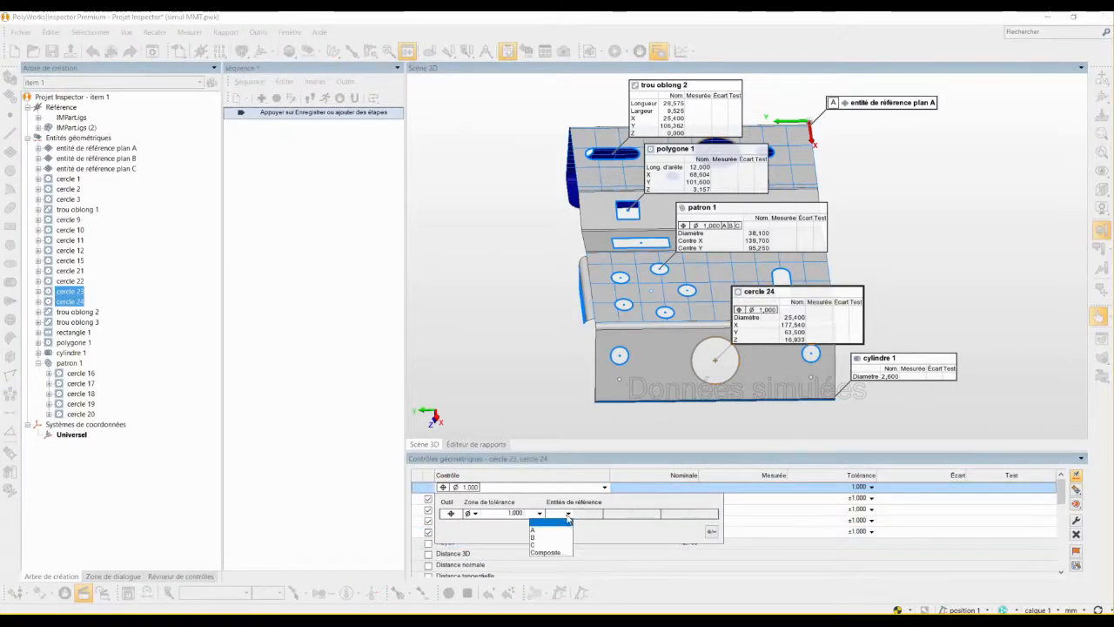
pyautogui.click(562, 537)
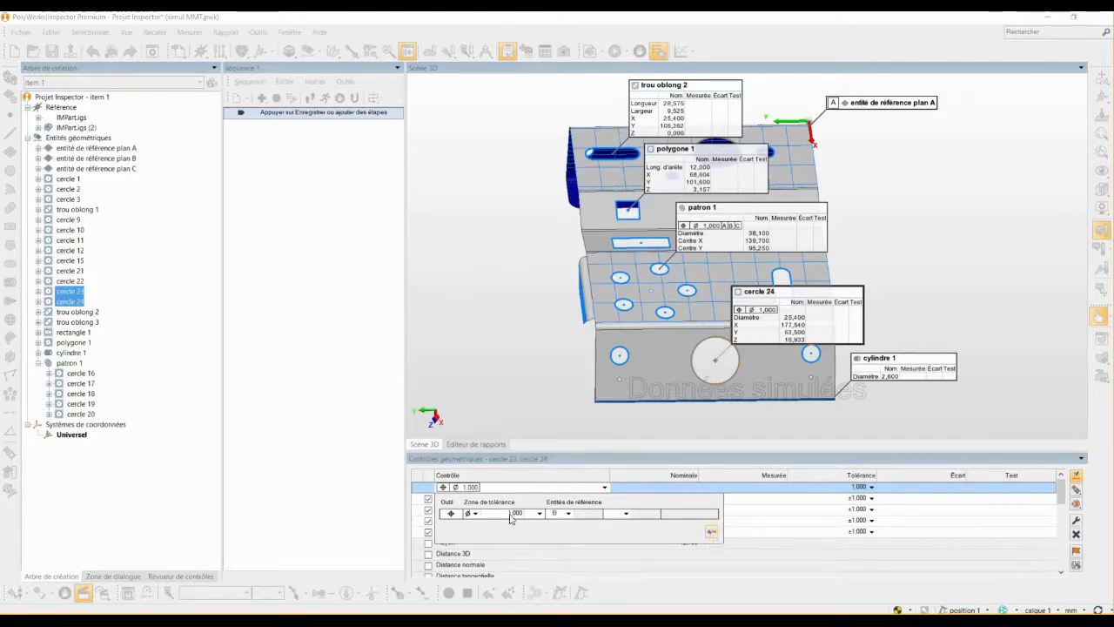
pyautogui.click(539, 513)
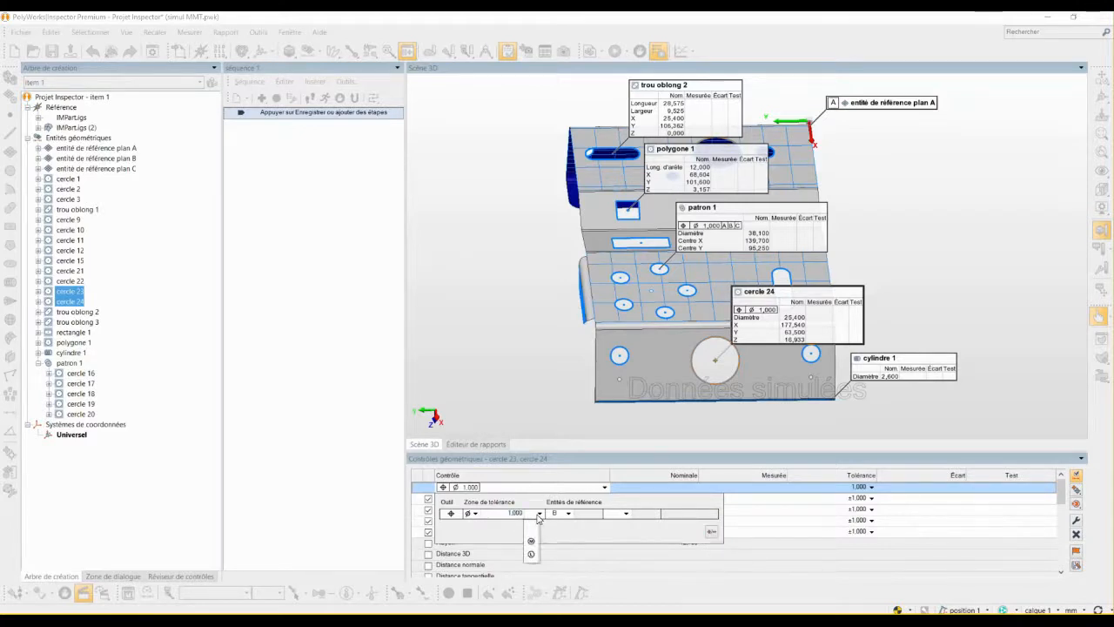
pyautogui.doubleClick(514, 513)
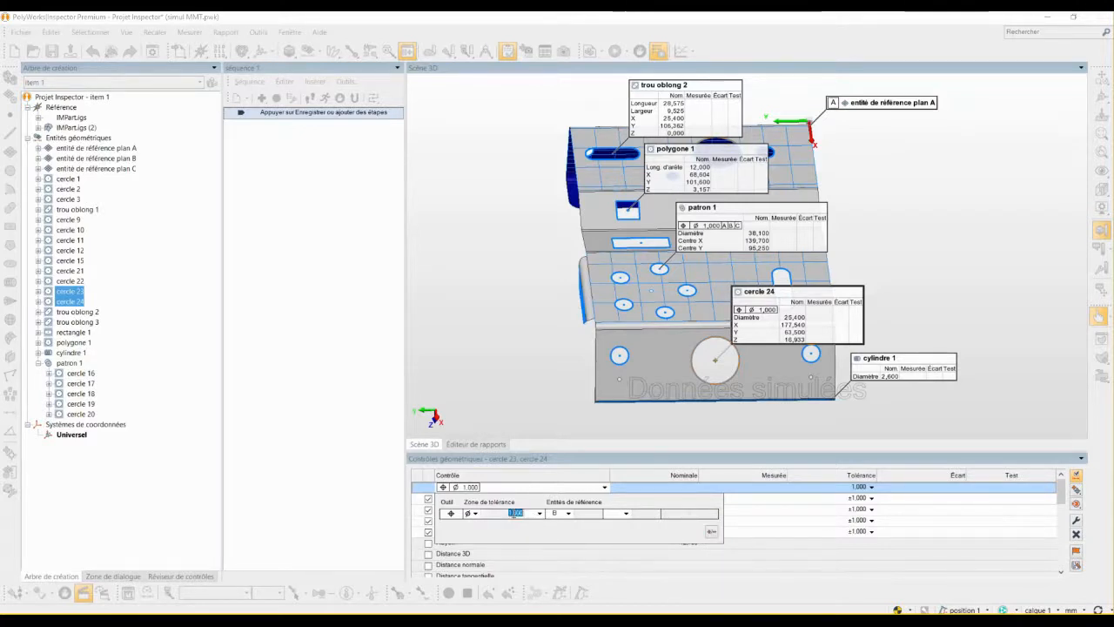
pyautogui.write('0,5')
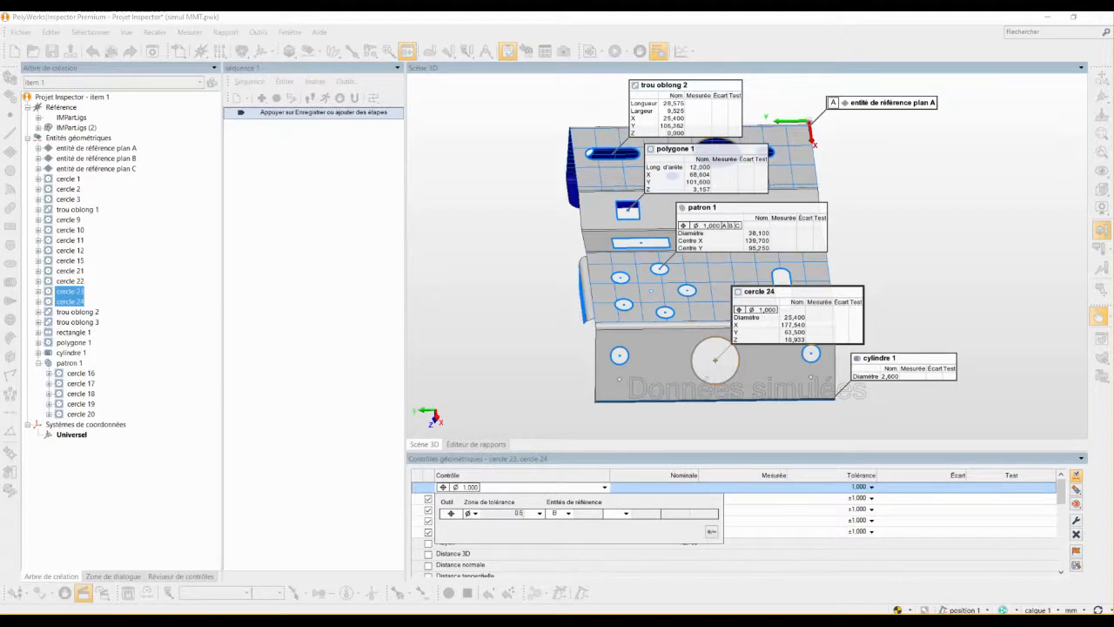
pyautogui.click(539, 514)
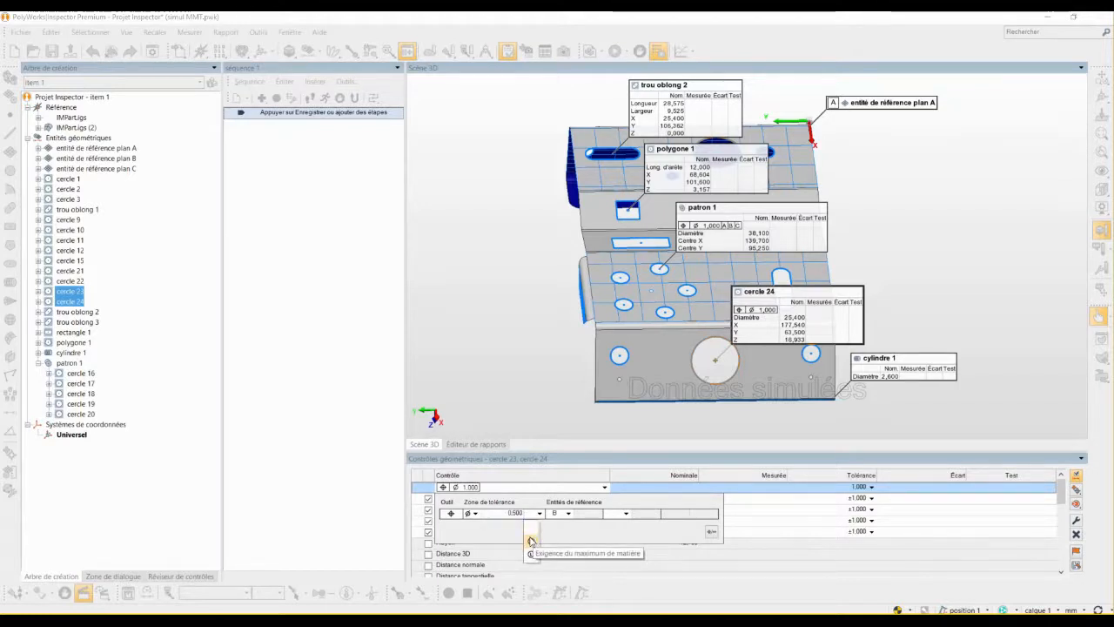
pyautogui.click(531, 541)
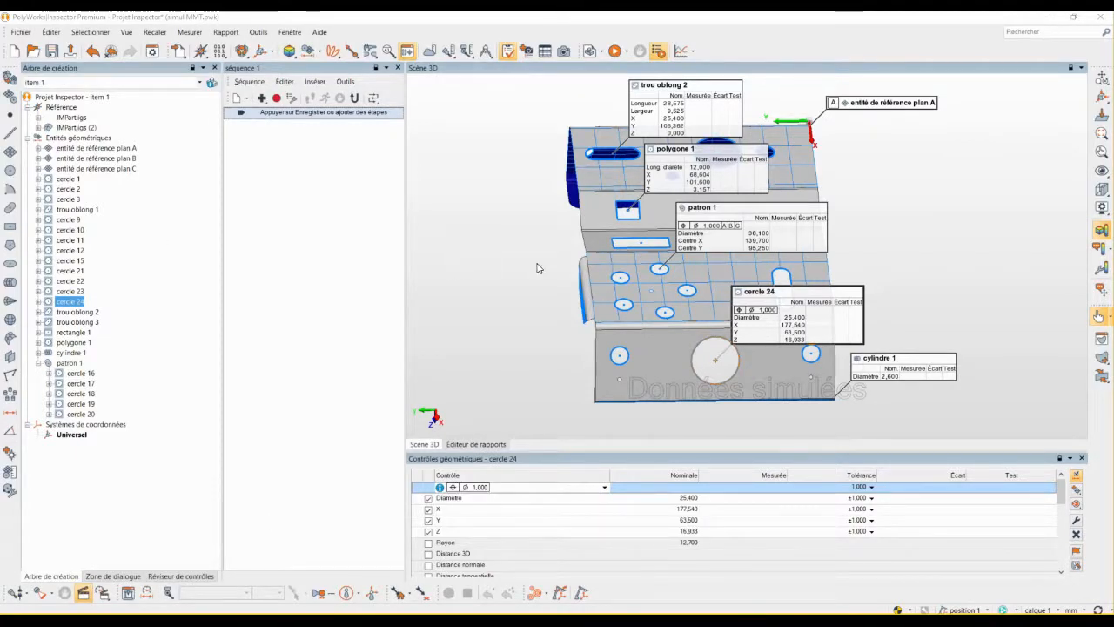
# Create two surface comparison points by anchoring them on the end flange, one on each side of cercle 24
pyautogui.click(351, 51)
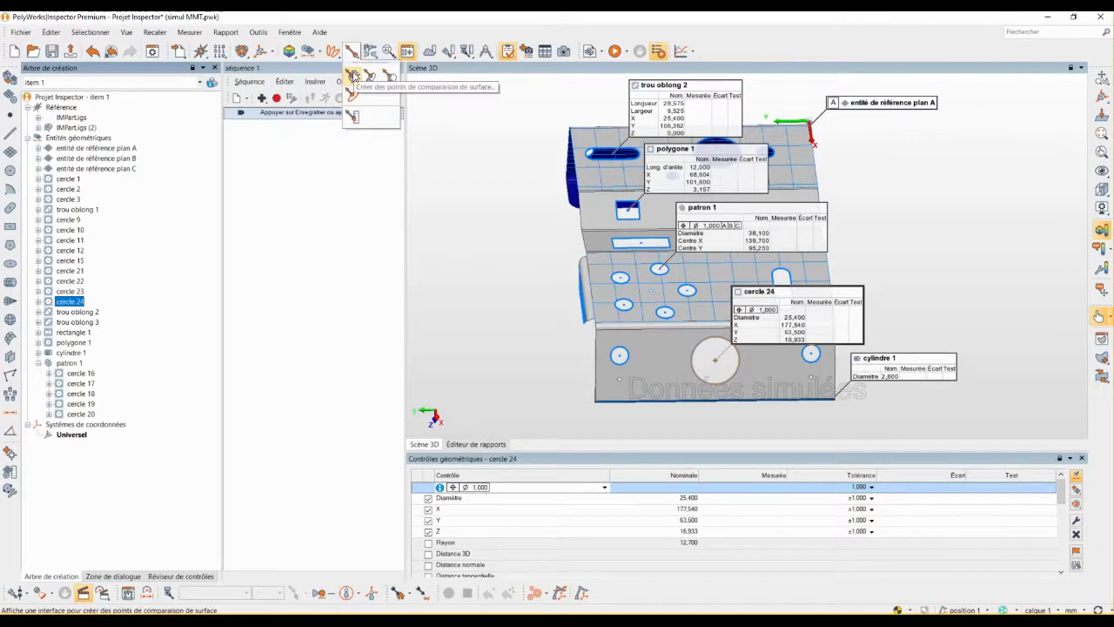
pyautogui.click(353, 76)
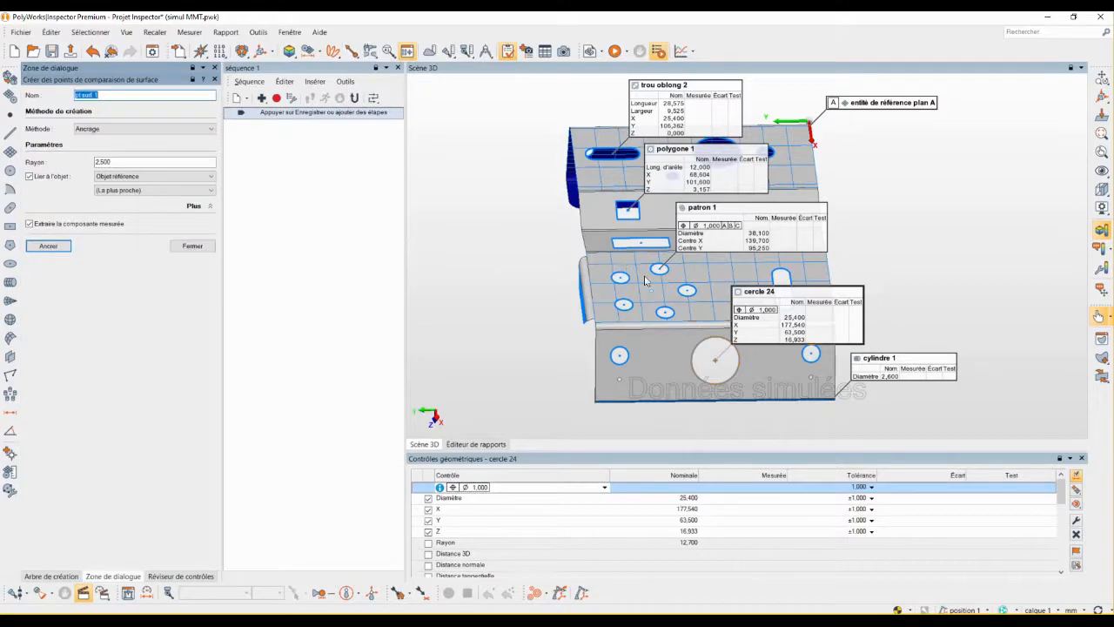
pyautogui.moveTo(645, 281); pyautogui.dragTo(642, 311)
pyautogui.scroll(-3, 704, 281)
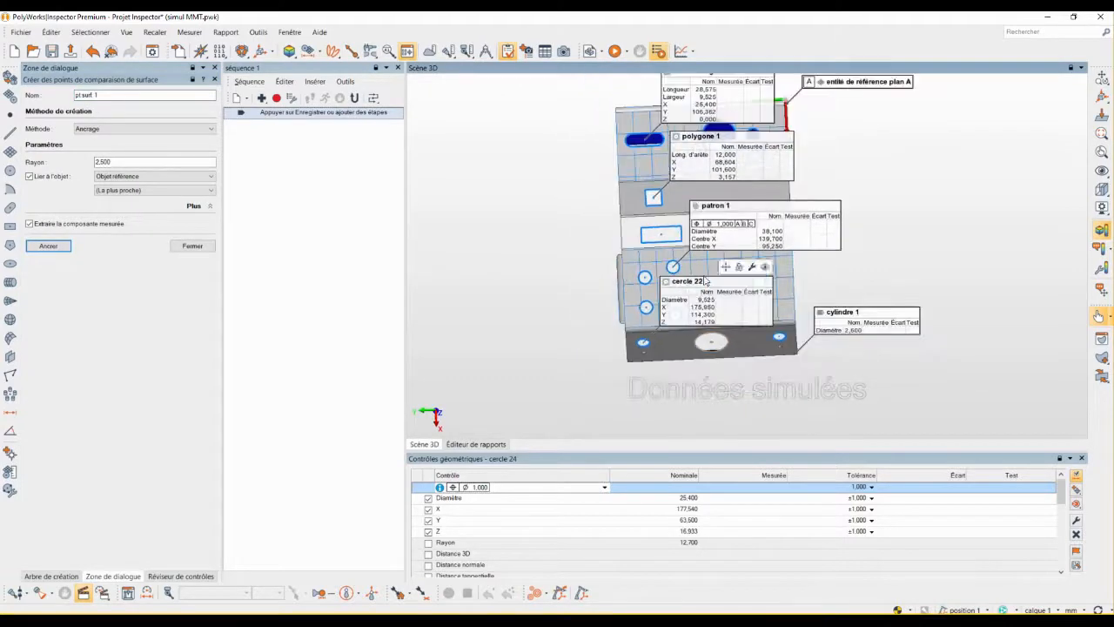
pyautogui.scroll(-2, 704, 278)
pyautogui.scroll(5, 708, 164)
pyautogui.moveTo(654, 251); pyautogui.dragTo(666, 238)
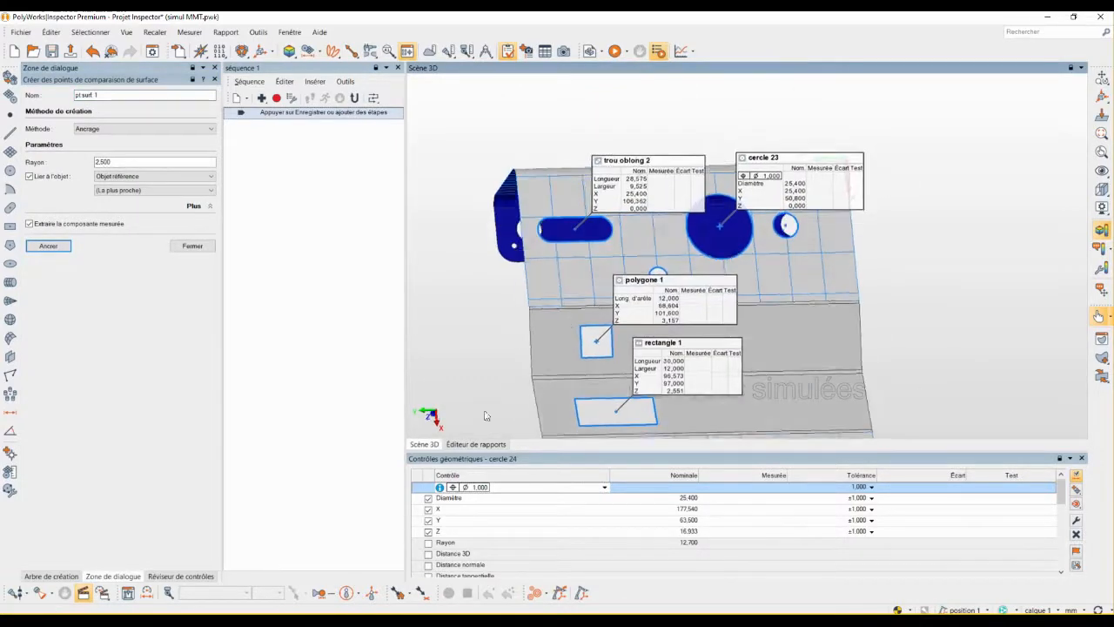
pyautogui.click(427, 411)
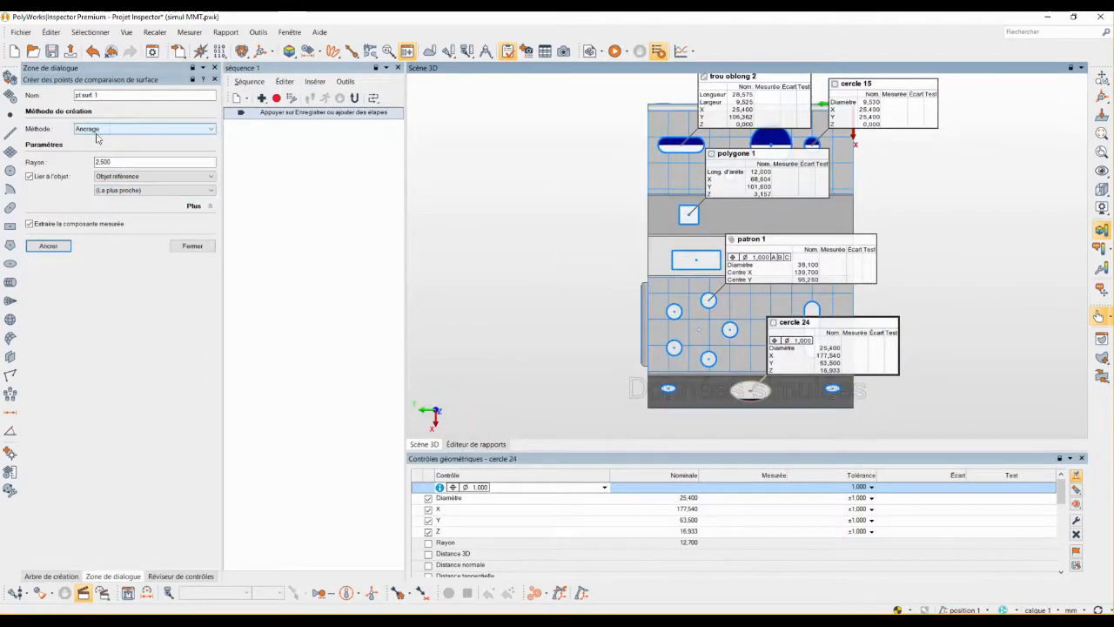
pyautogui.click(48, 246)
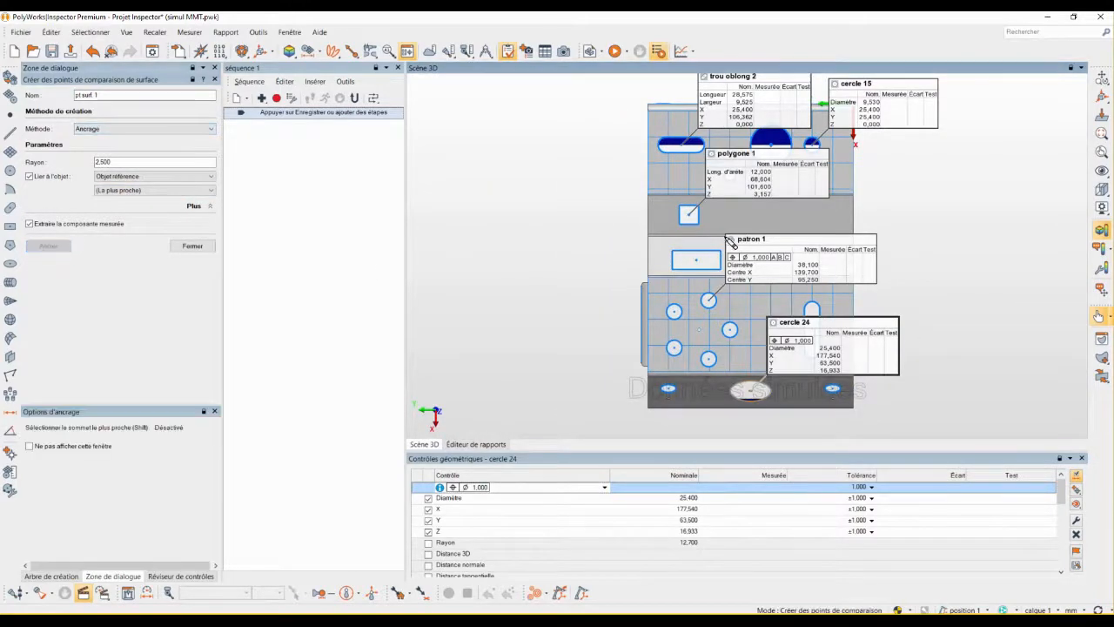
pyautogui.click(702, 394)
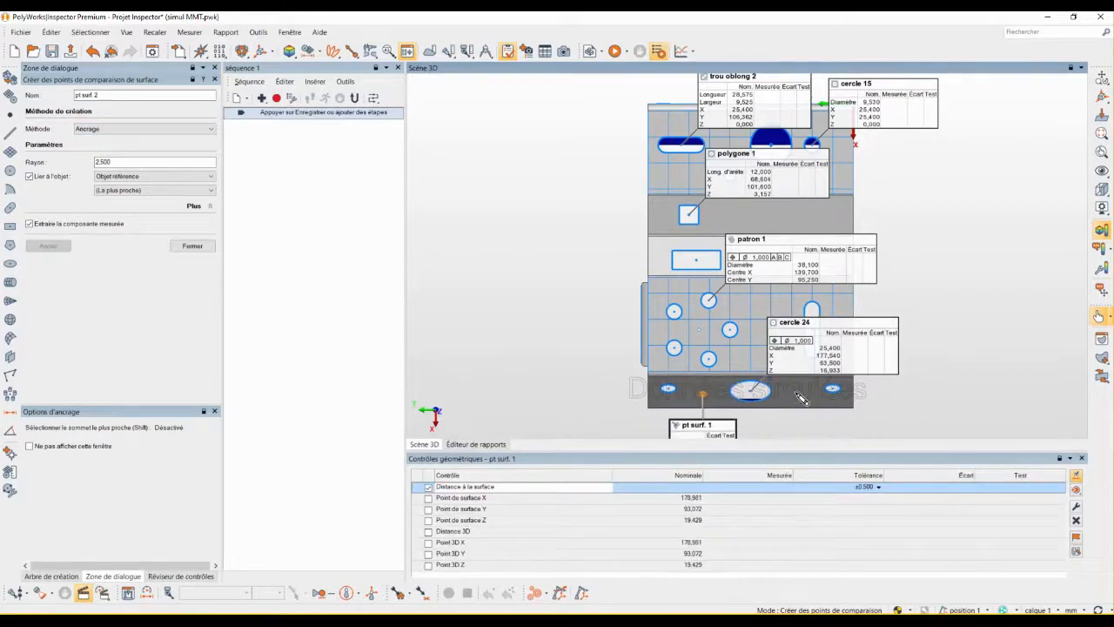
pyautogui.click(796, 393)
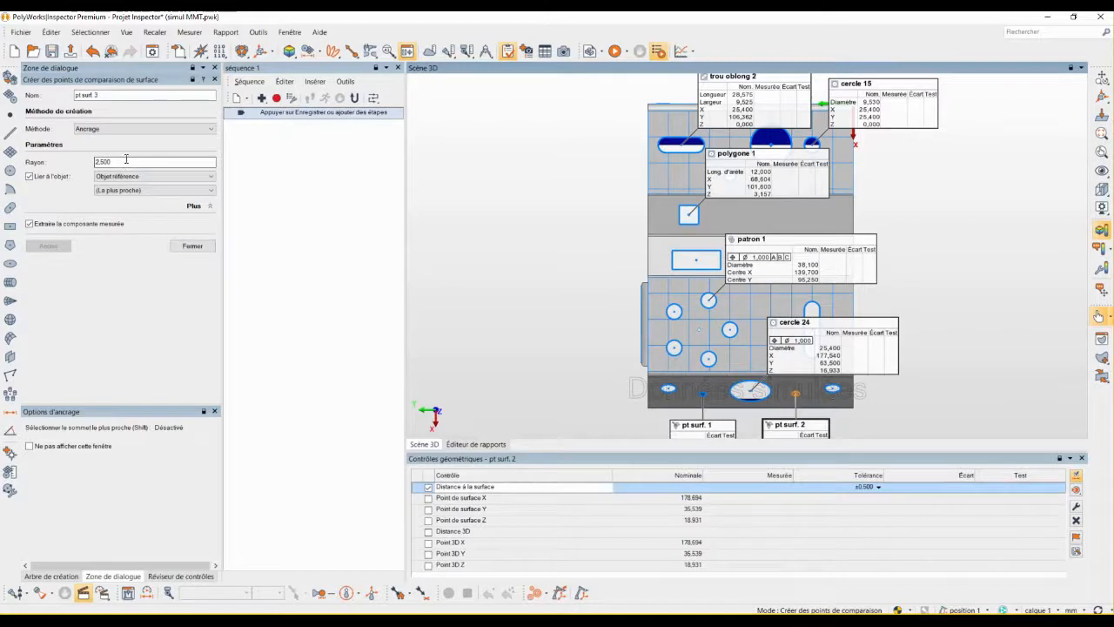
# Set the comparison points' creation method to grid sampling (Échantillonner à partir d'une grille), linked to the reference object (Objet référence)
pyautogui.click(130, 129)
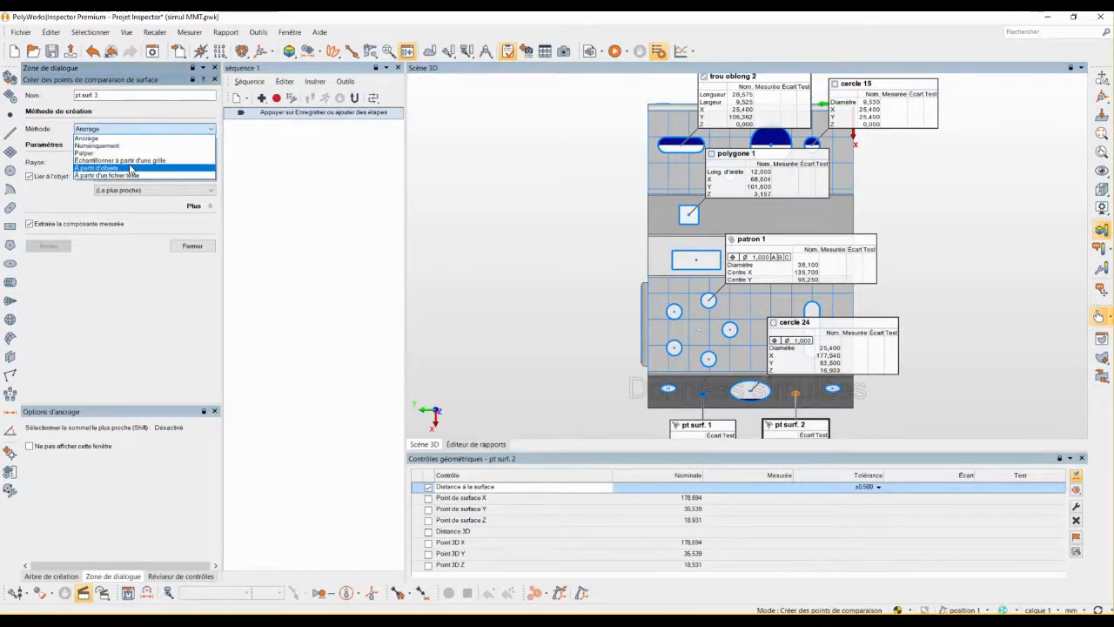
pyautogui.click(128, 160)
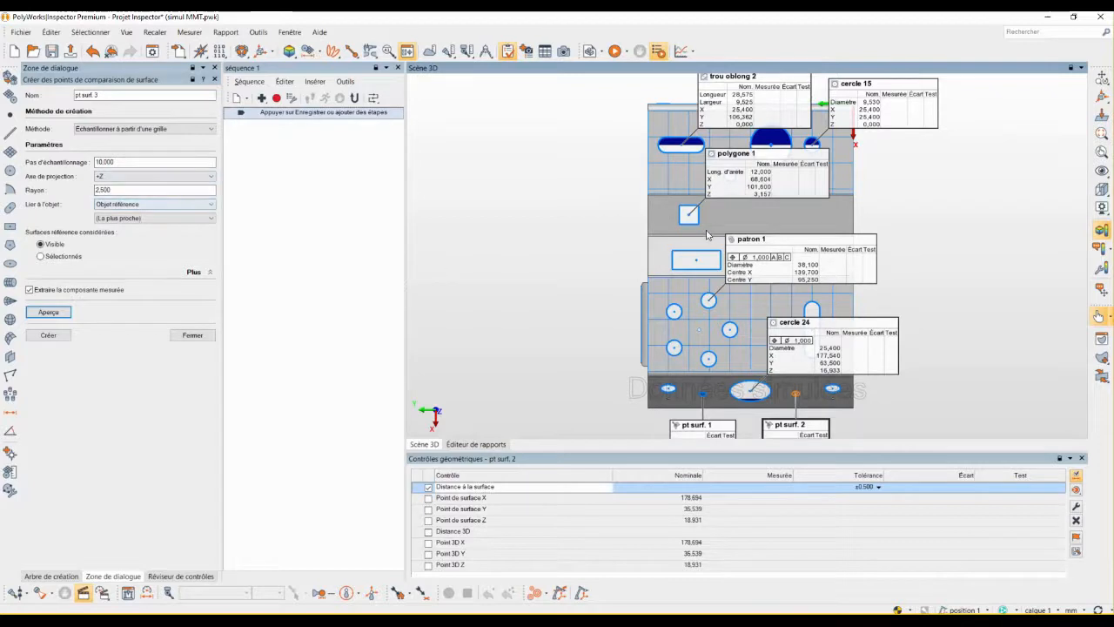
pyautogui.click(131, 206)
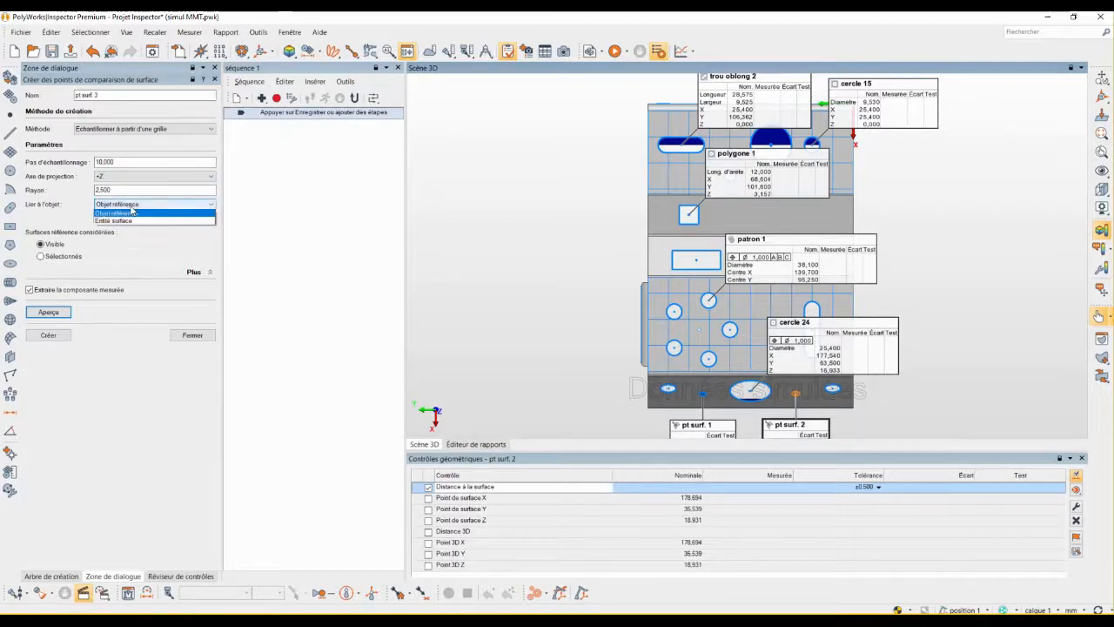
pyautogui.click(138, 221)
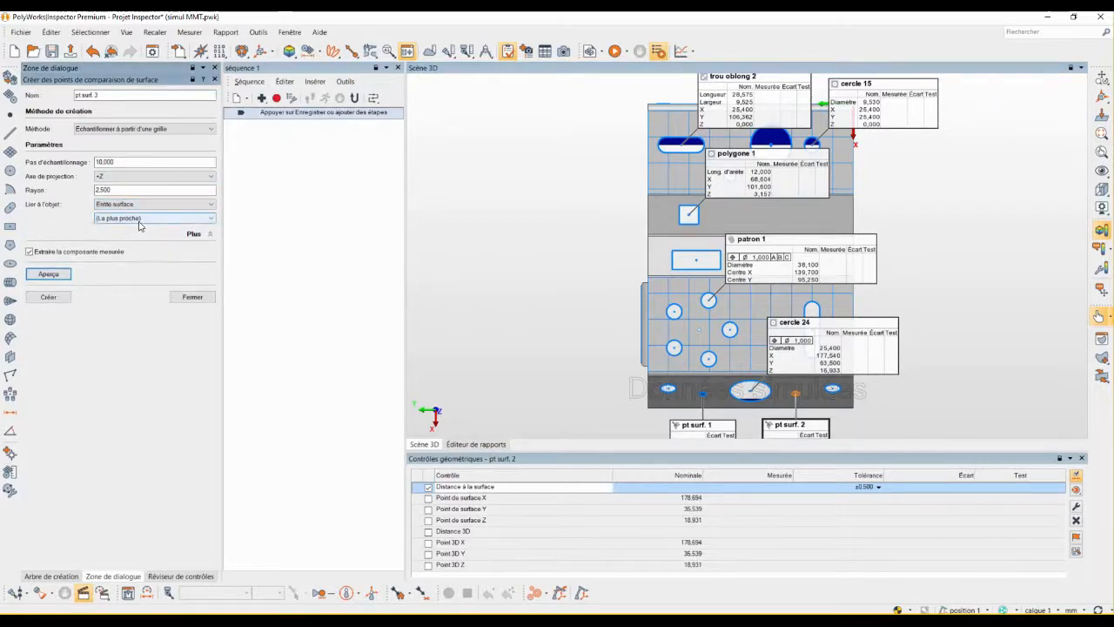
pyautogui.click(139, 220)
pyautogui.click(138, 225)
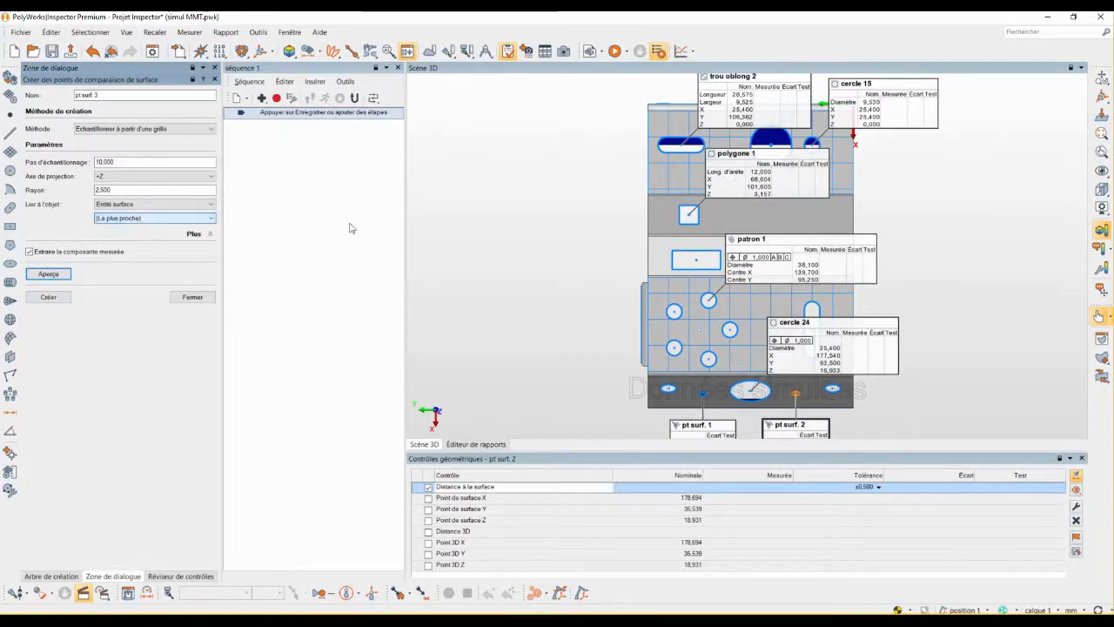
pyautogui.click(128, 205)
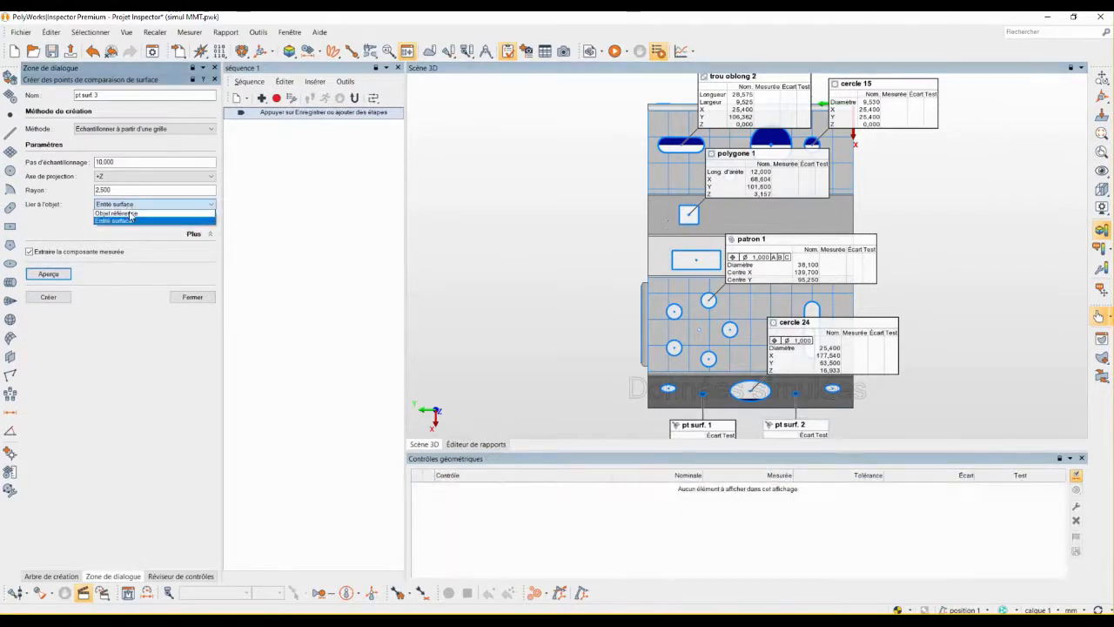
pyautogui.click(133, 217)
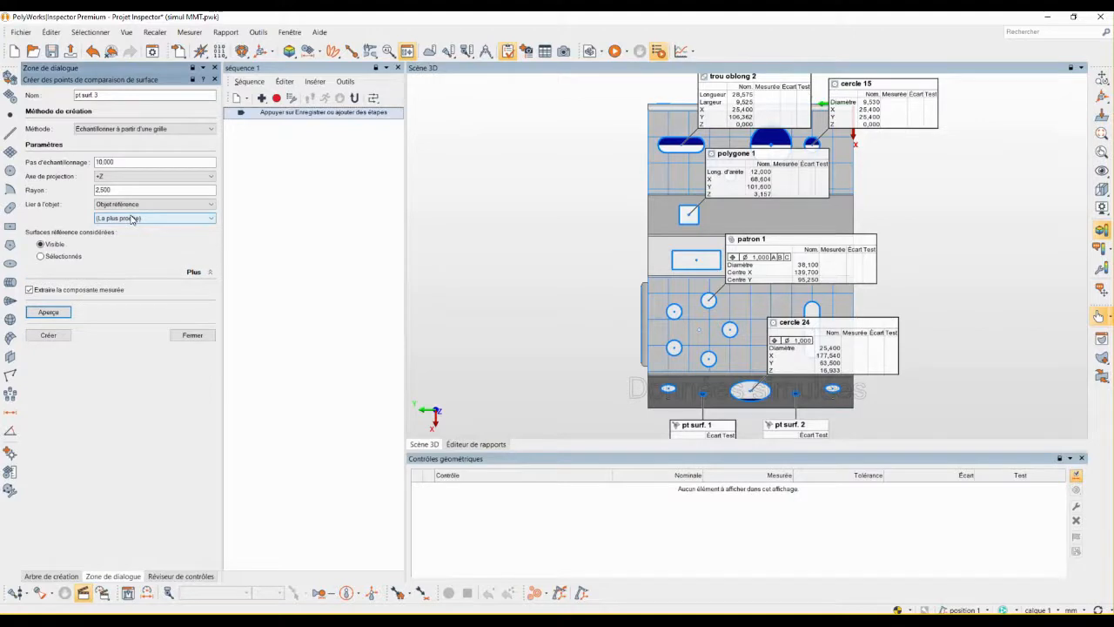
# Restrict the grid sampling to selected reference surfaces and brush-select the part's upward-facing faces, leaving out the end flange with cercle 24
pyautogui.click(54, 258)
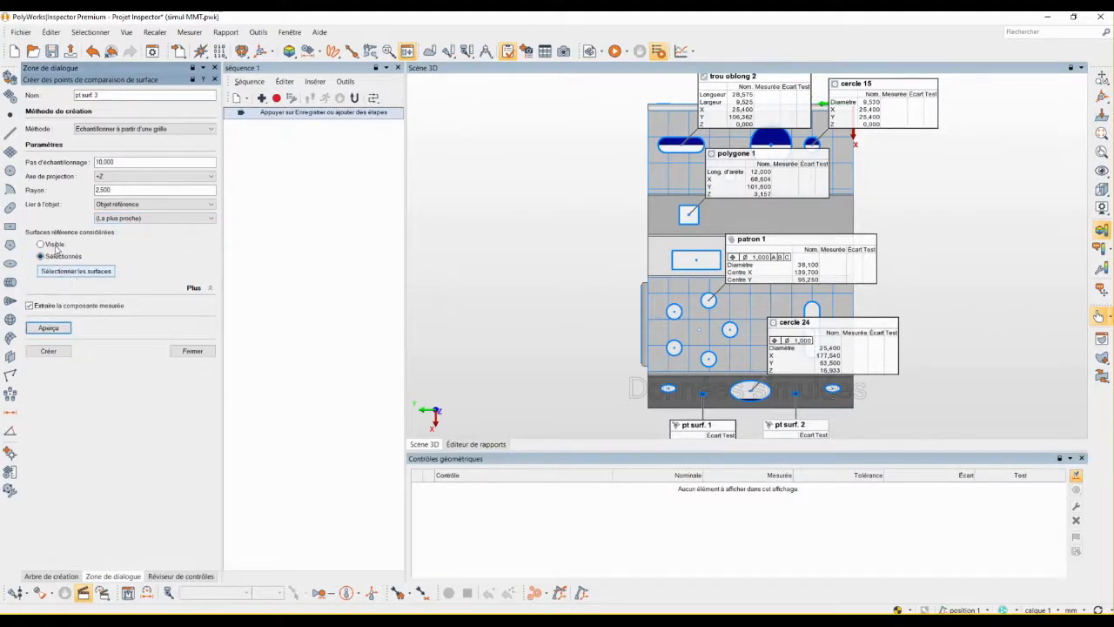
pyautogui.click(54, 245)
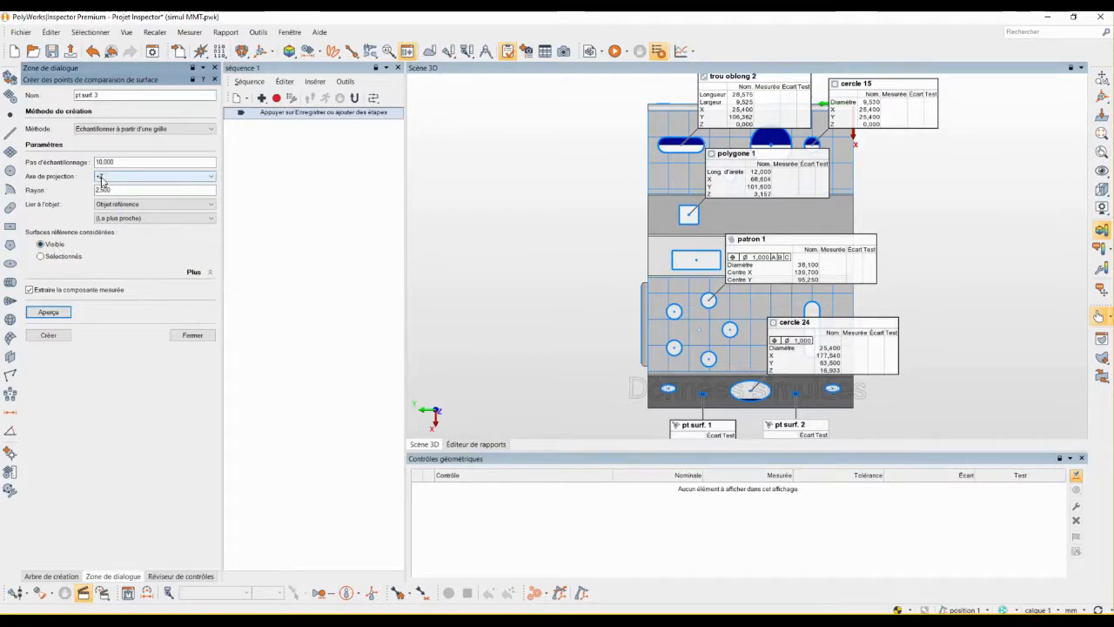
pyautogui.click(64, 257)
pyautogui.click(76, 271)
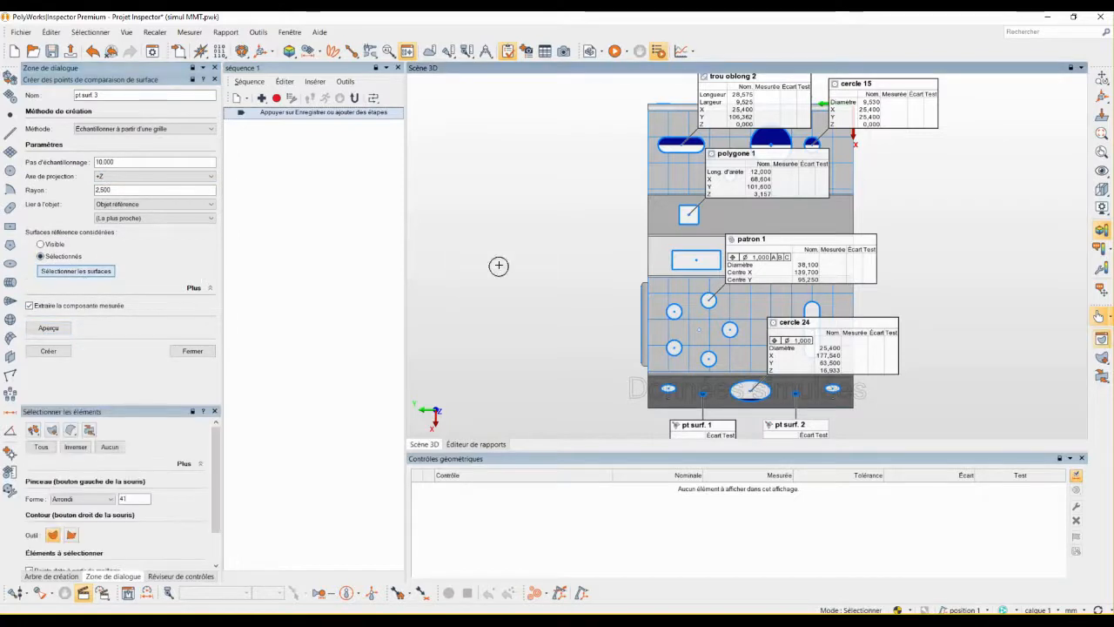
pyautogui.moveTo(666, 180); pyautogui.dragTo(662, 296)
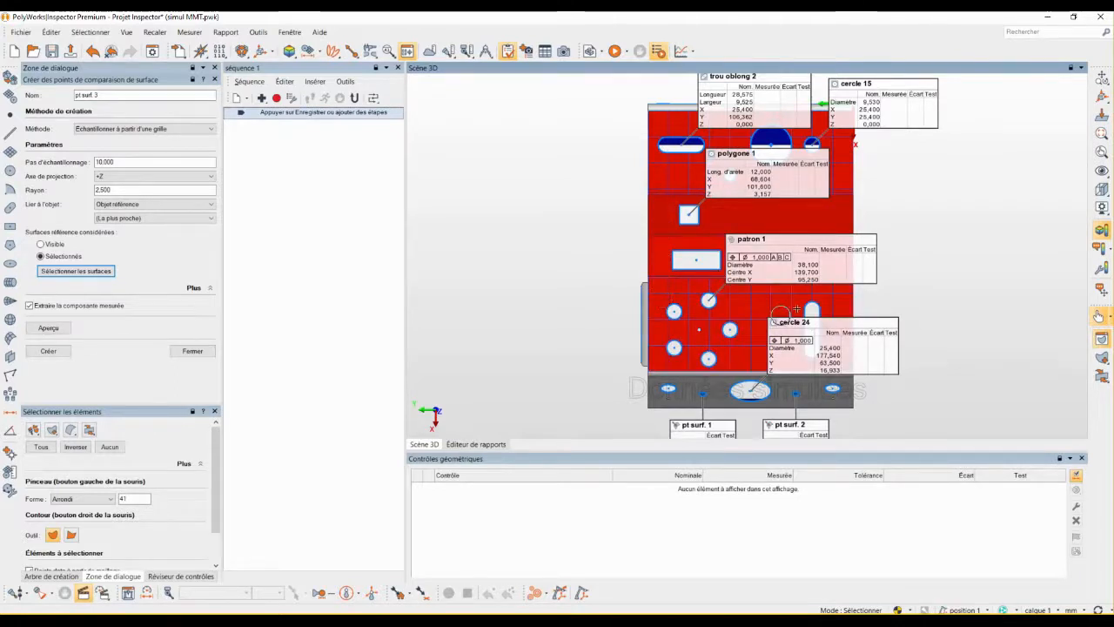
# Set the grid sampling step to 20 mm, preview the distribution and create the surface comparison points
pyautogui.click(100, 161)
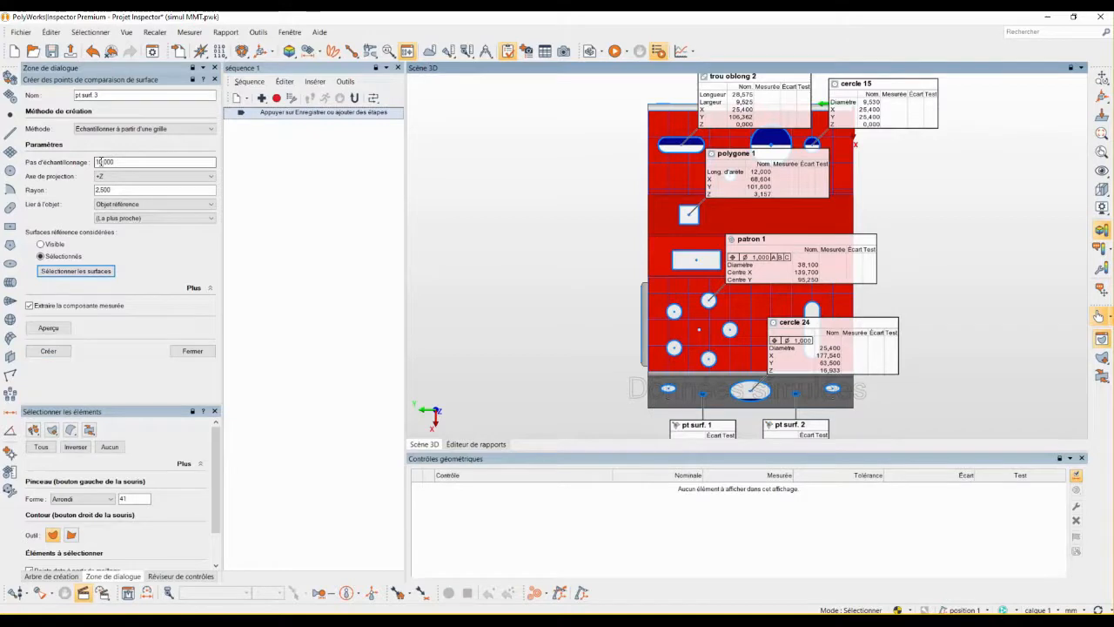
pyautogui.click(47, 331)
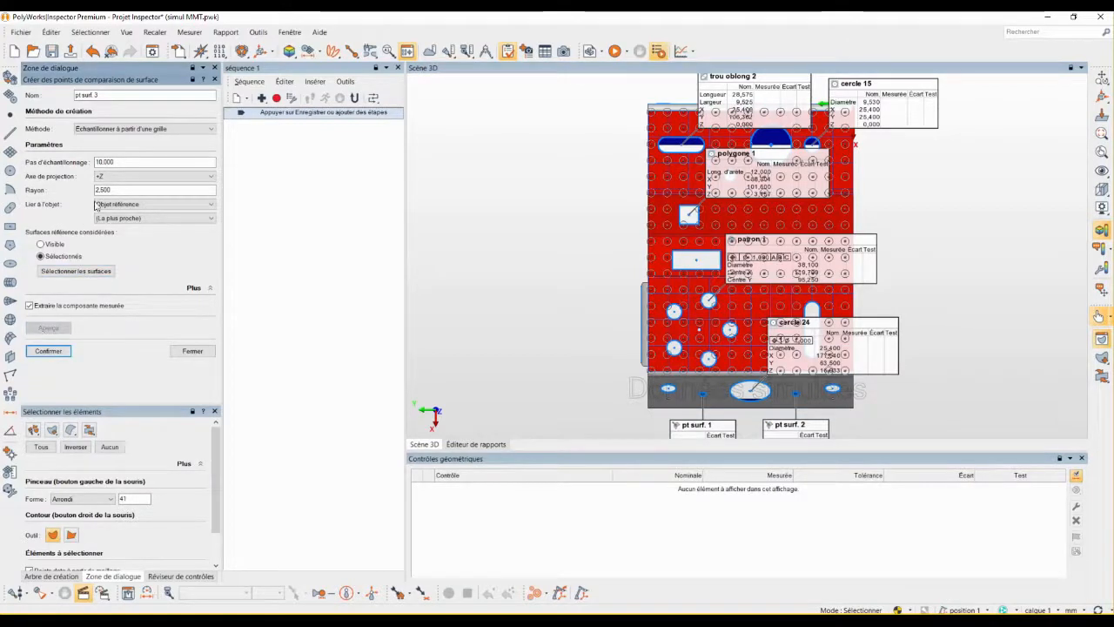
pyautogui.moveTo(126, 162); pyautogui.dragTo(84, 160)
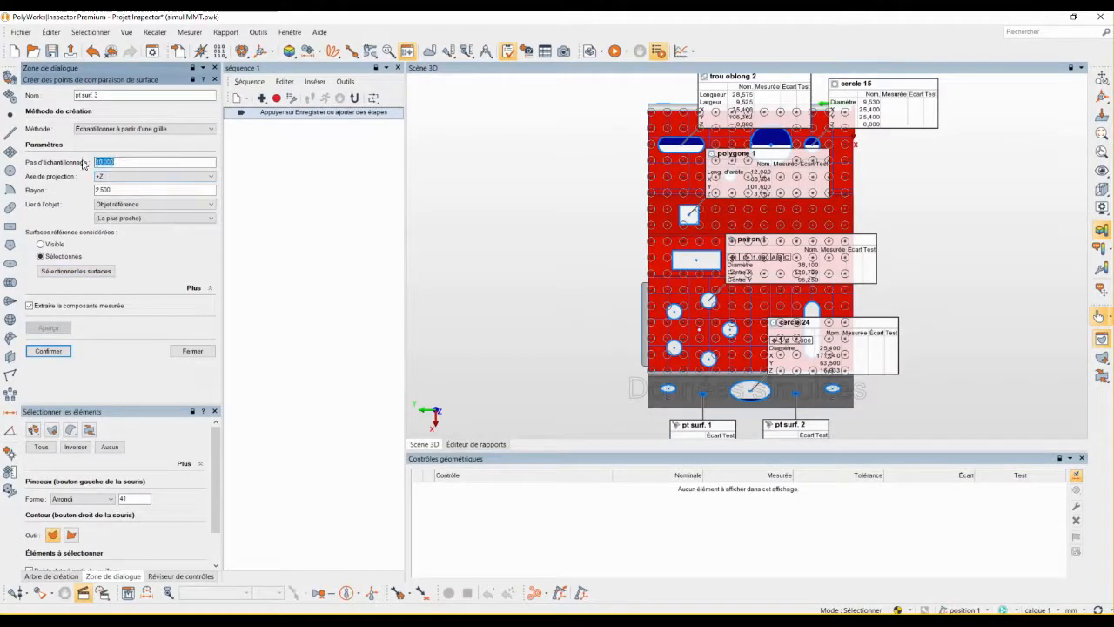
pyautogui.write('20')
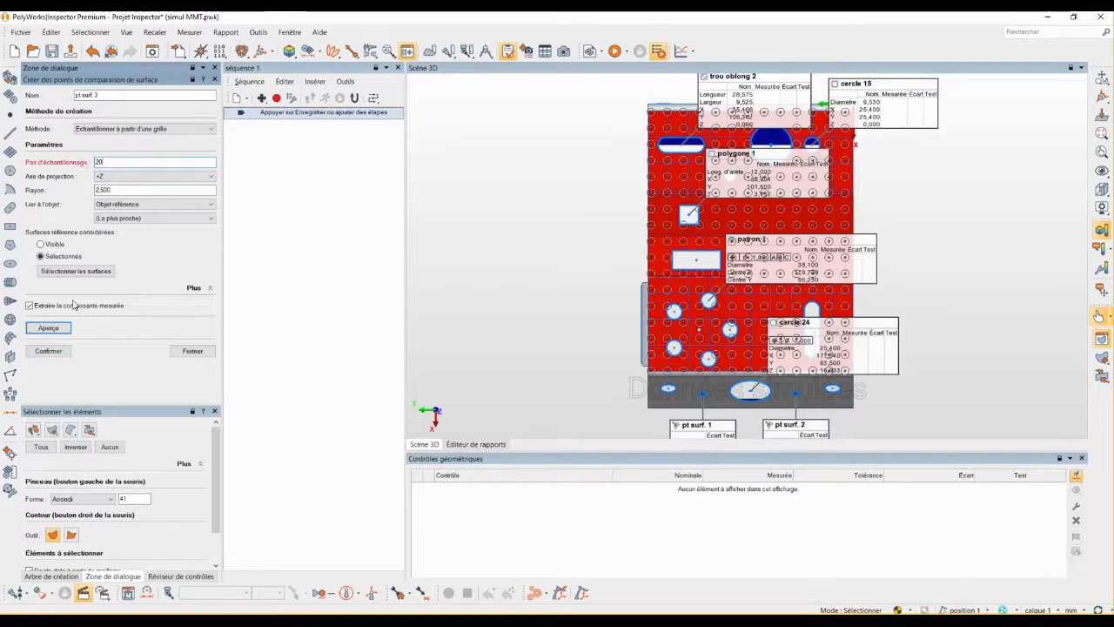
pyautogui.click(59, 329)
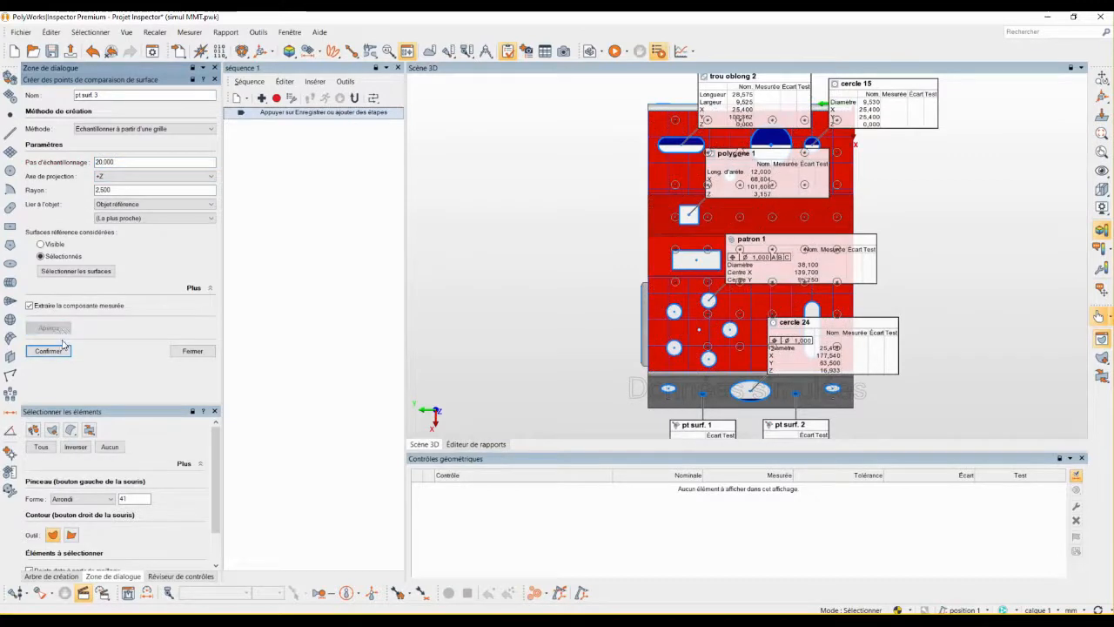
pyautogui.click(61, 350)
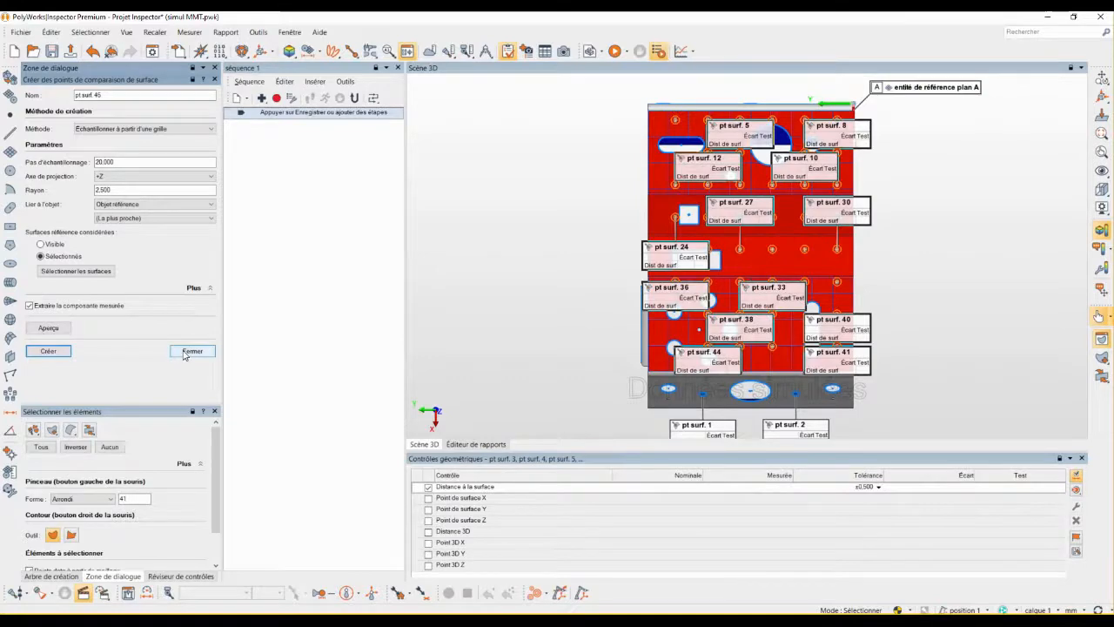
pyautogui.click(184, 352)
# Deselect all the reference surfaces and close the element selection tool
pyautogui.moveTo(612, 368); pyautogui.dragTo(612, 325)
pyautogui.press('space')
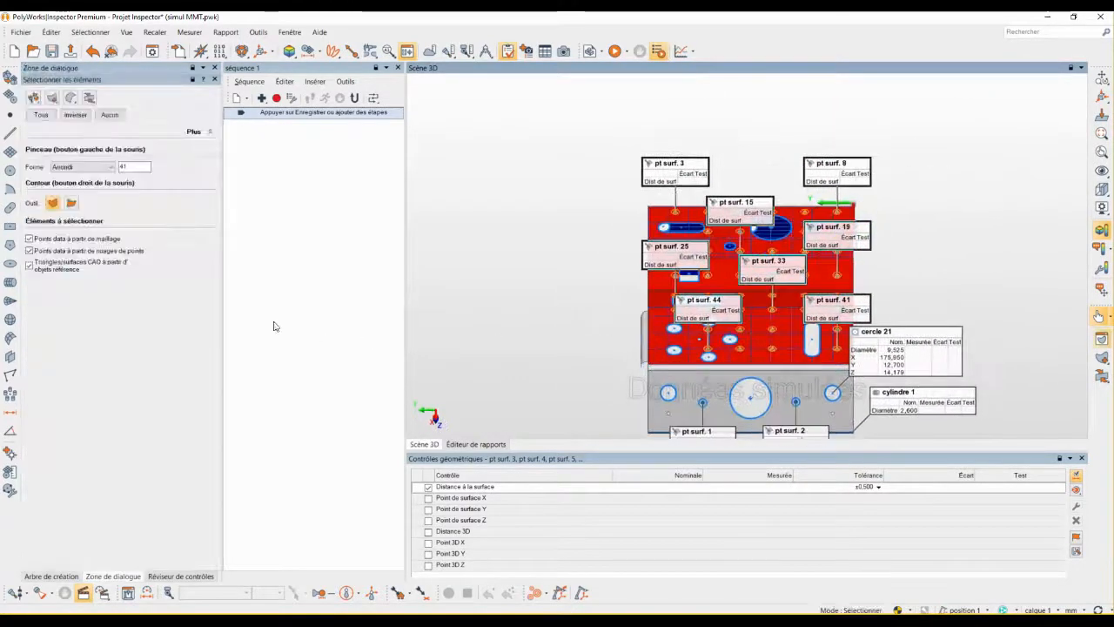
pyautogui.click(113, 115)
pyautogui.click(214, 79)
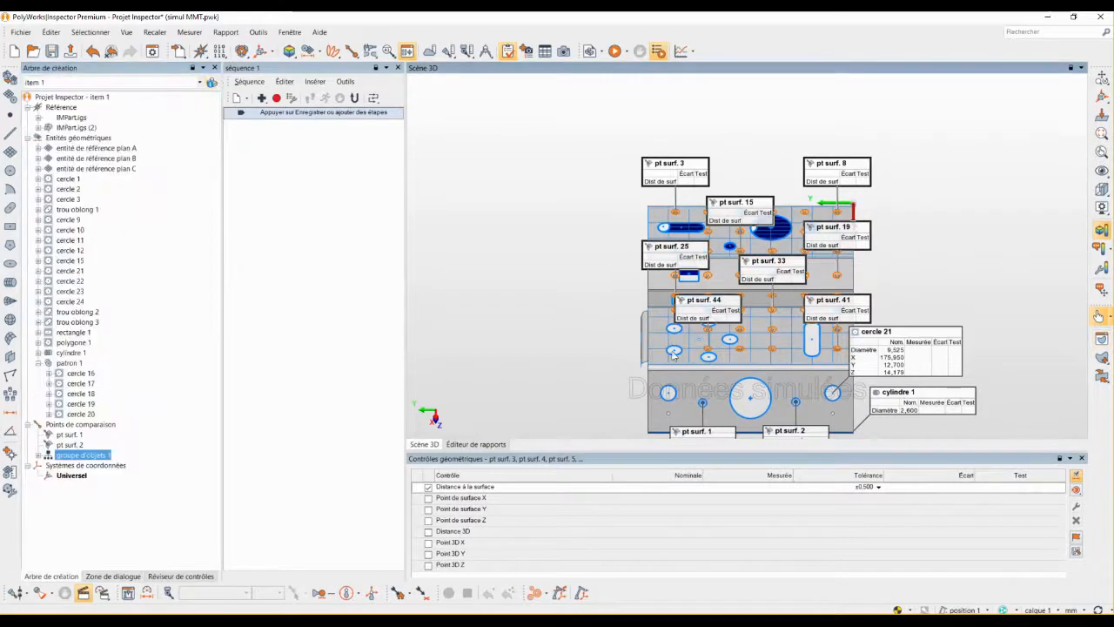
# Examine how the sampled surface comparison points are distributed over the part's upper faces
pyautogui.scroll(3, 675, 331)
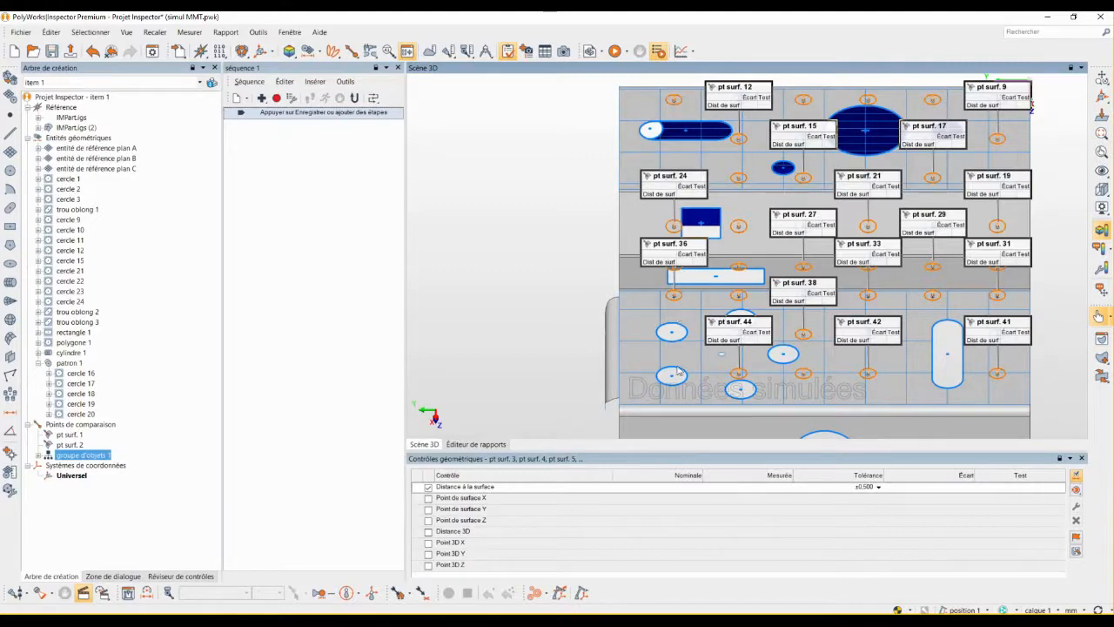
pyautogui.scroll(-3, 601, 284)
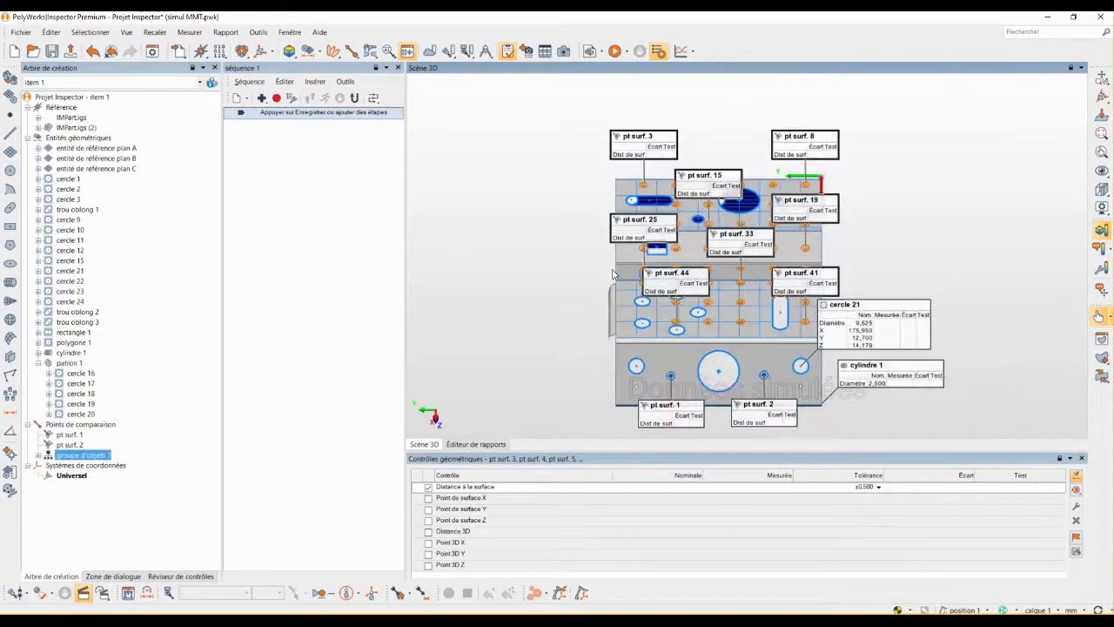
pyautogui.moveTo(624, 347); pyautogui.dragTo(440, 174)
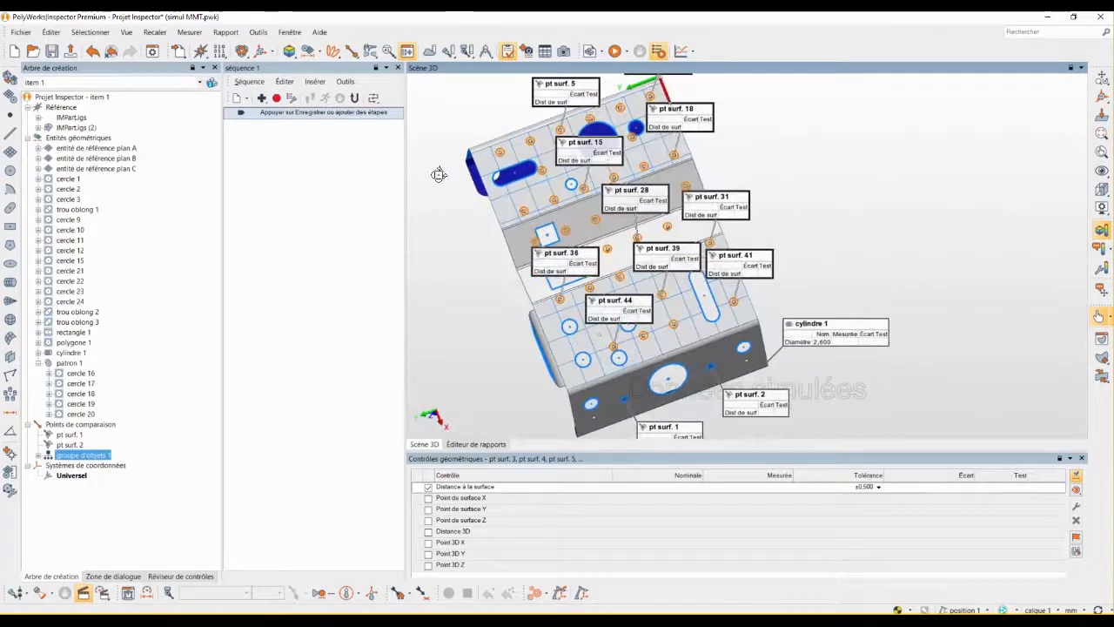
pyautogui.moveTo(659, 356); pyautogui.dragTo(656, 311)
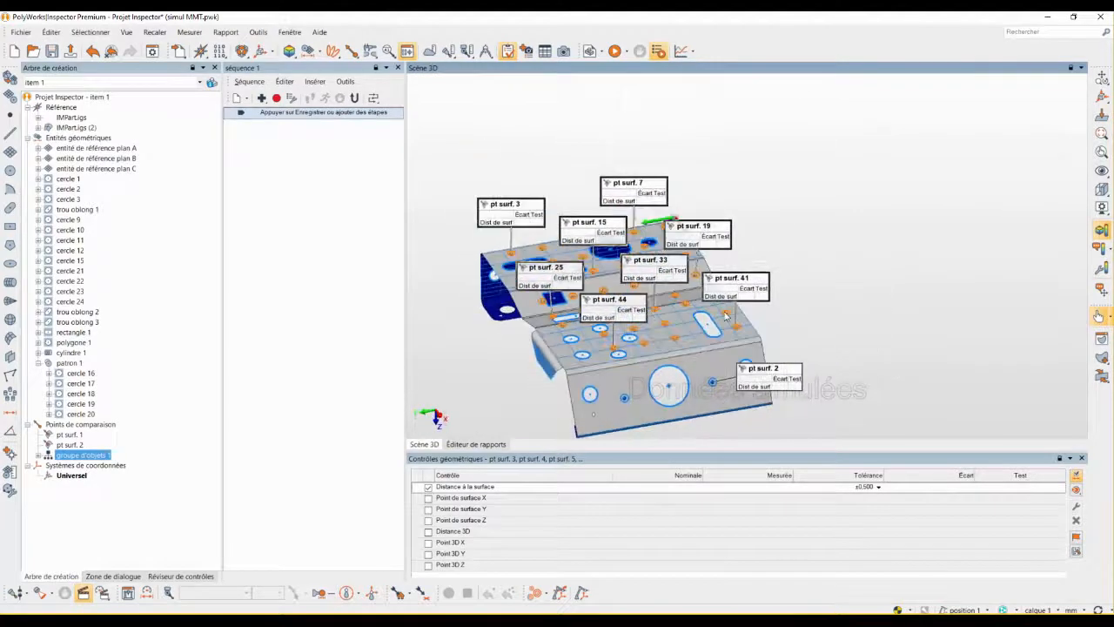
pyautogui.scroll(-2, 906, 294)
pyautogui.moveTo(654, 380); pyautogui.dragTo(670, 380)
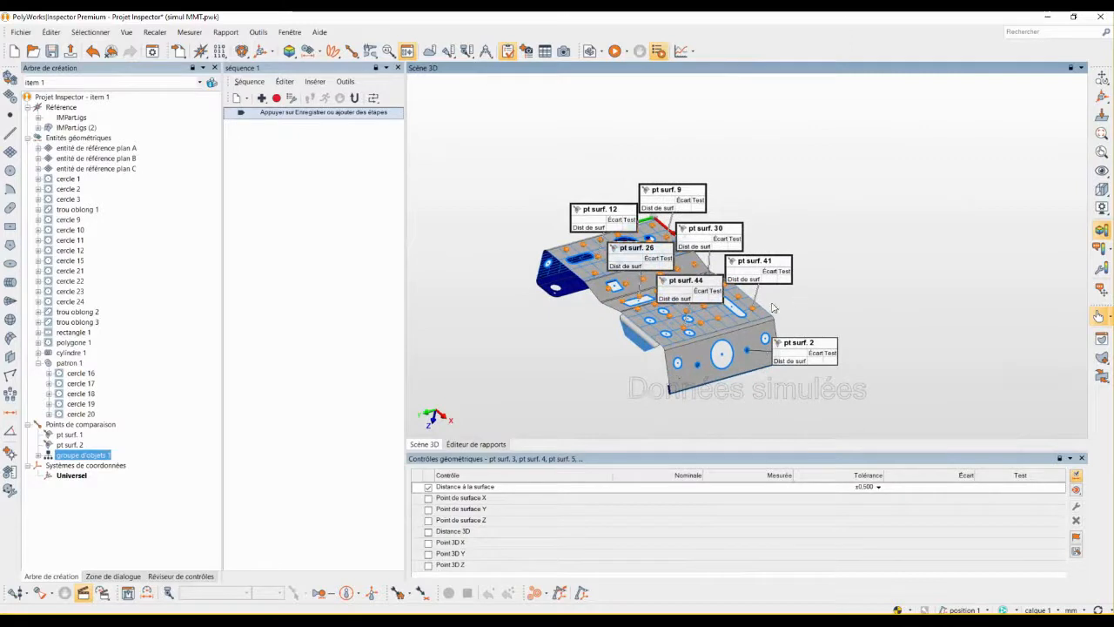
pyautogui.moveTo(568, 314); pyautogui.dragTo(575, 275)
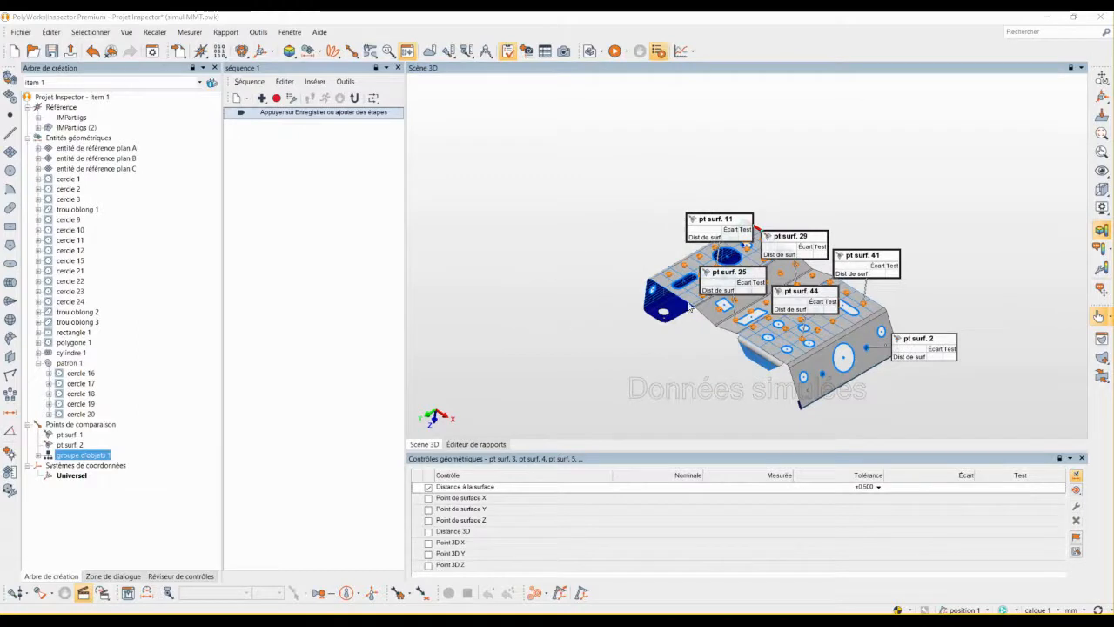
# Show the CNC CMM's granite table (Marbre) and work volume (Volume de travail) in the 3D scene
pyautogui.click(1107, 197)
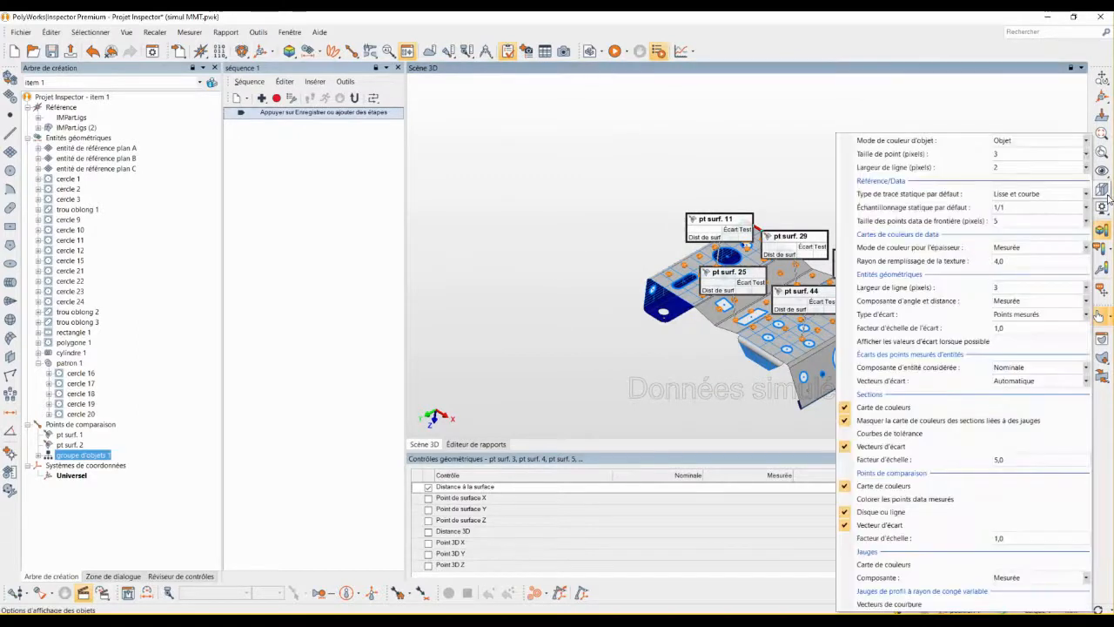
pyautogui.click(1102, 207)
pyautogui.click(1100, 209)
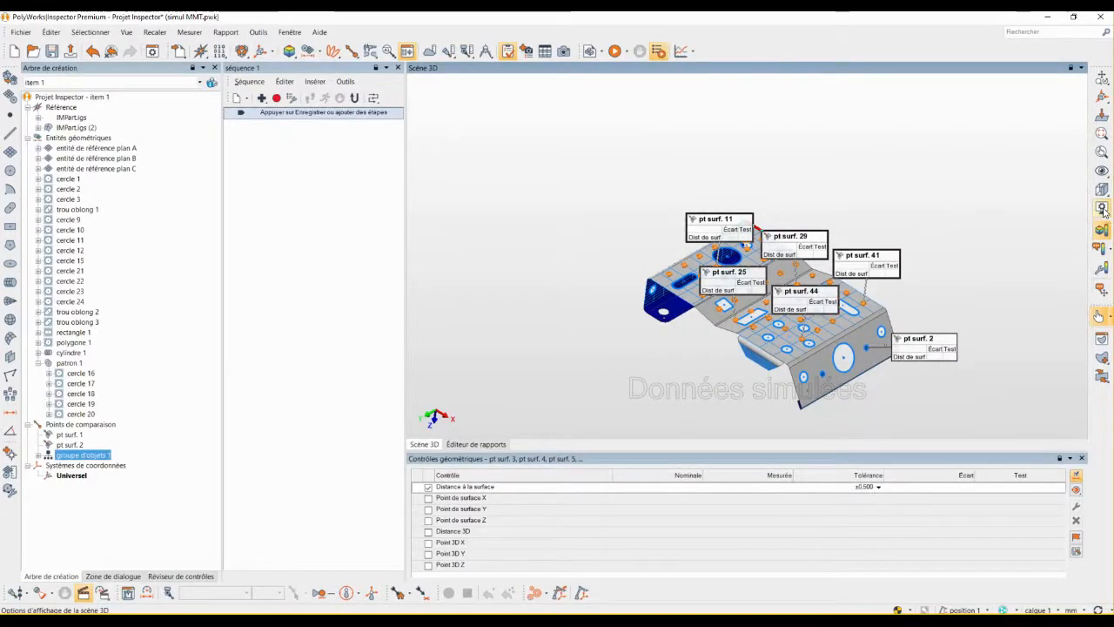
pyautogui.click(1098, 210)
pyautogui.click(1005, 362)
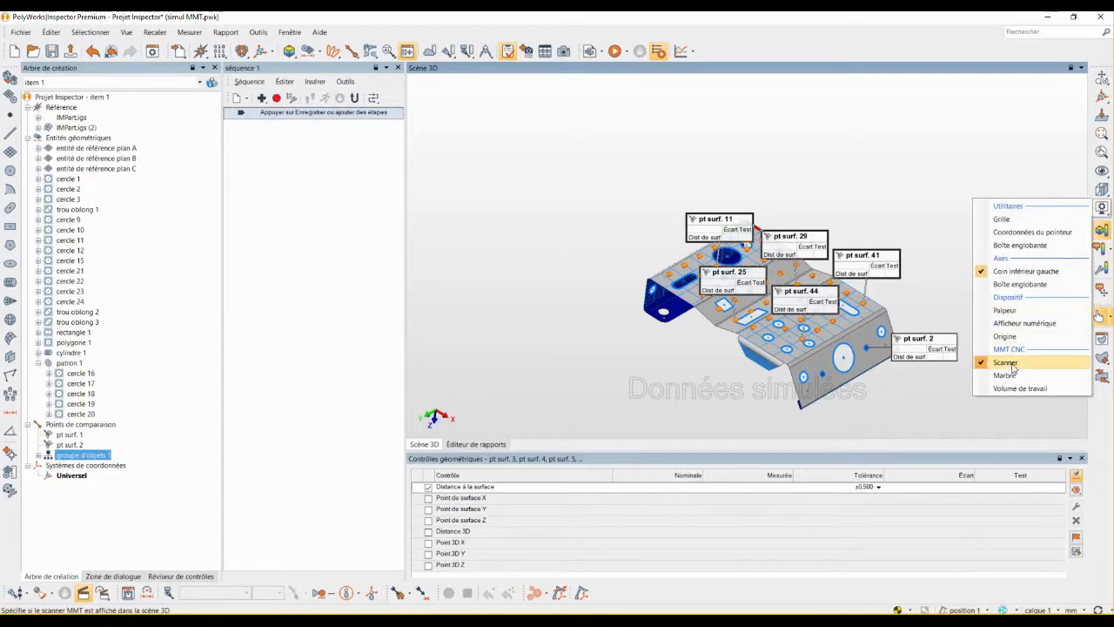
pyautogui.click(1011, 375)
pyautogui.click(1017, 388)
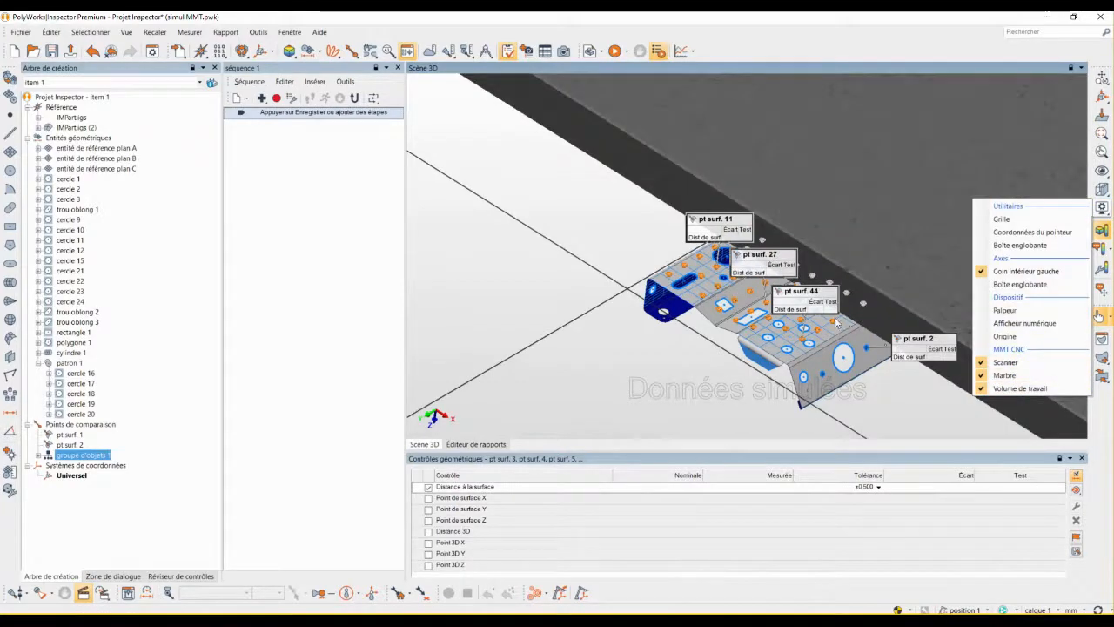
pyautogui.click(949, 176)
pyautogui.moveTo(857, 252); pyautogui.dragTo(742, 123)
pyautogui.scroll(-5, 766, 249)
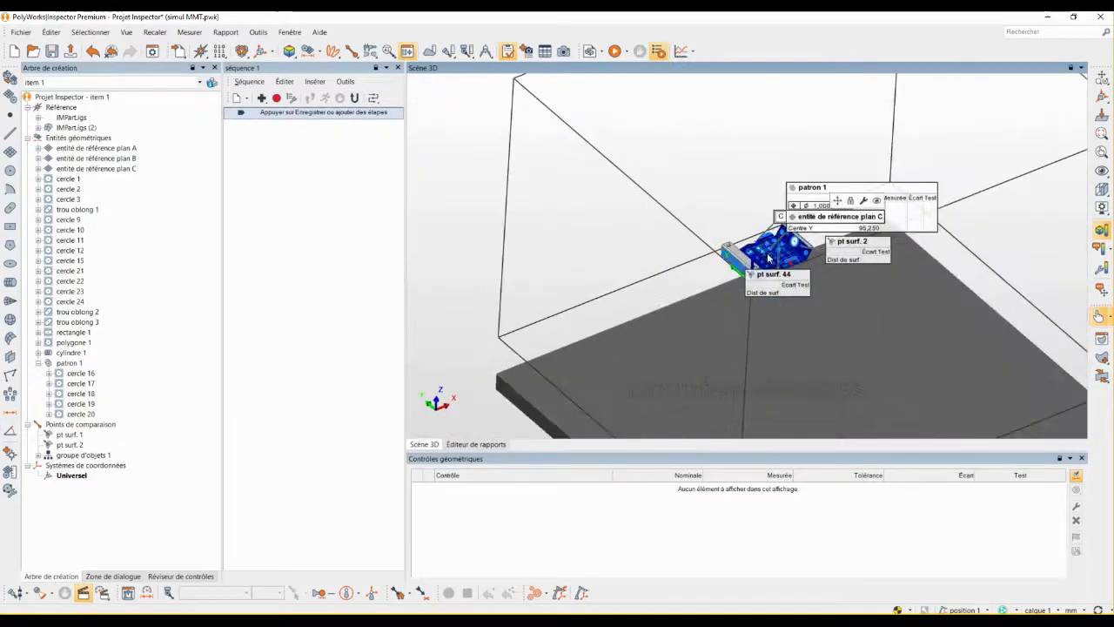
pyautogui.moveTo(769, 257); pyautogui.dragTo(787, 337)
pyautogui.scroll(-5, 788, 340)
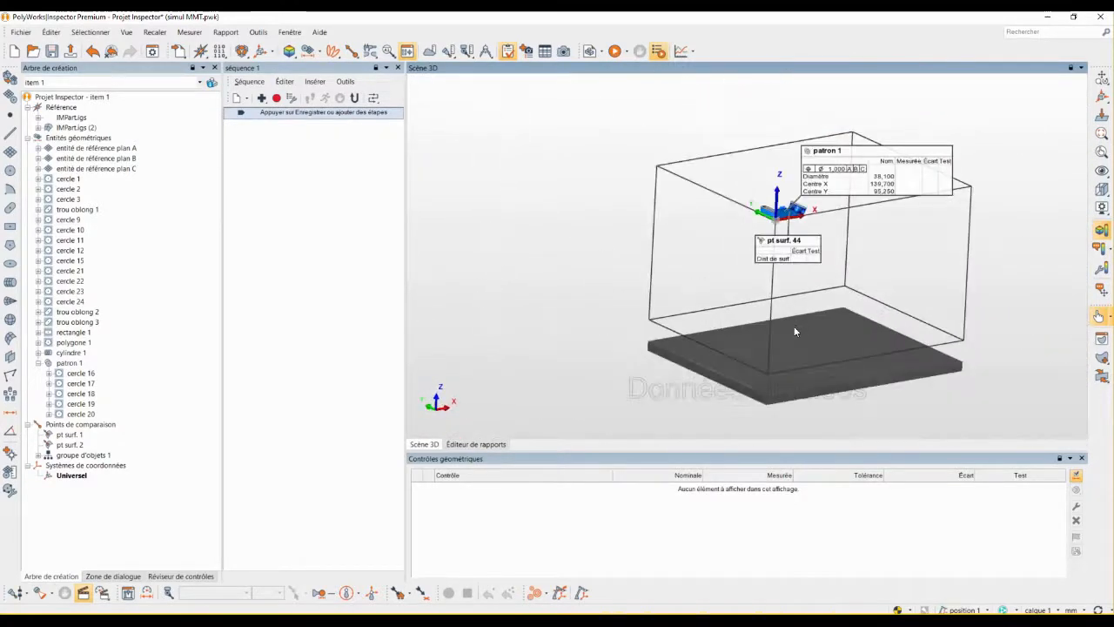
pyautogui.scroll(2, 857, 267)
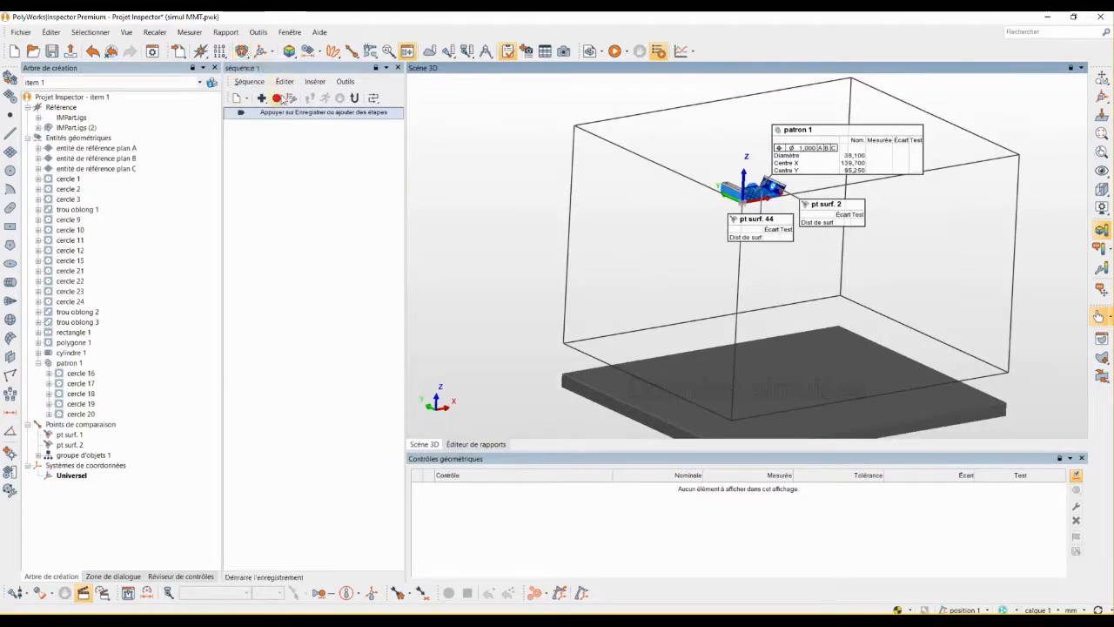
# Start recording the measurement sequence and open the CMM pre-alignment (Prérecalage MMT)
pyautogui.click(276, 100)
pyautogui.click(244, 50)
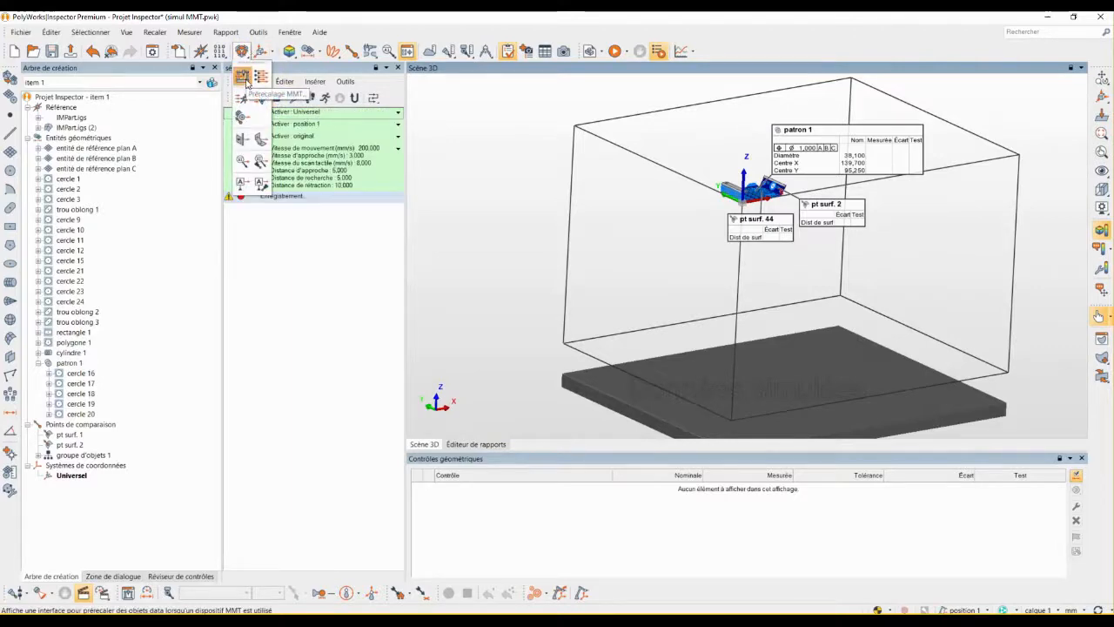
pyautogui.click(244, 81)
pyautogui.moveTo(804, 350); pyautogui.dragTo(806, 209)
pyautogui.scroll(-3, 803, 208)
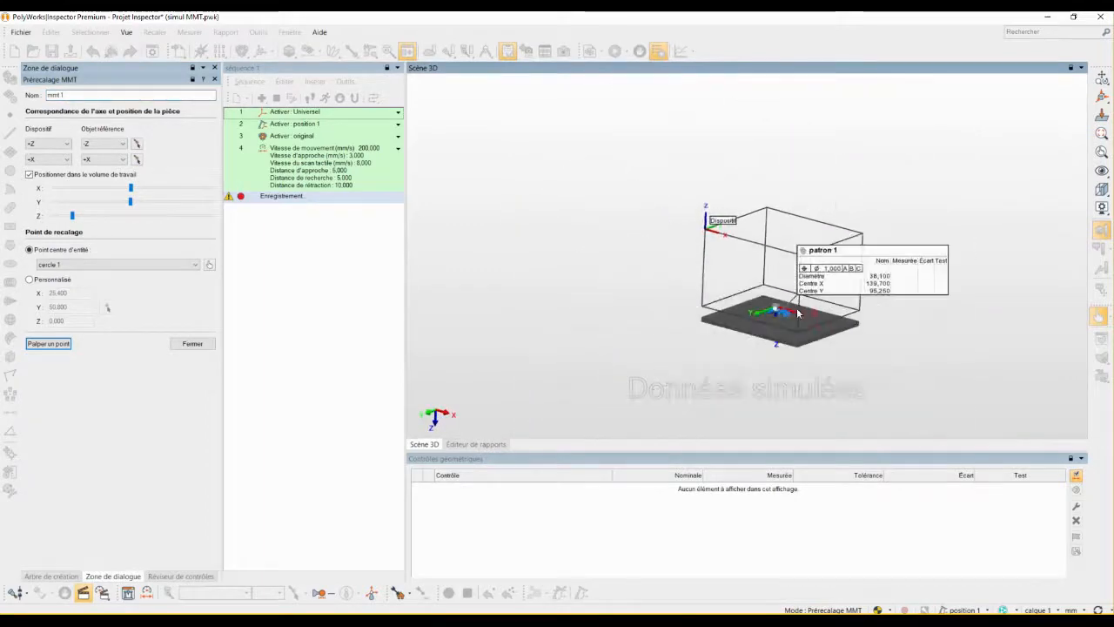
pyautogui.scroll(3, 791, 335)
pyautogui.scroll(3, 762, 376)
pyautogui.moveTo(762, 376); pyautogui.dragTo(767, 342)
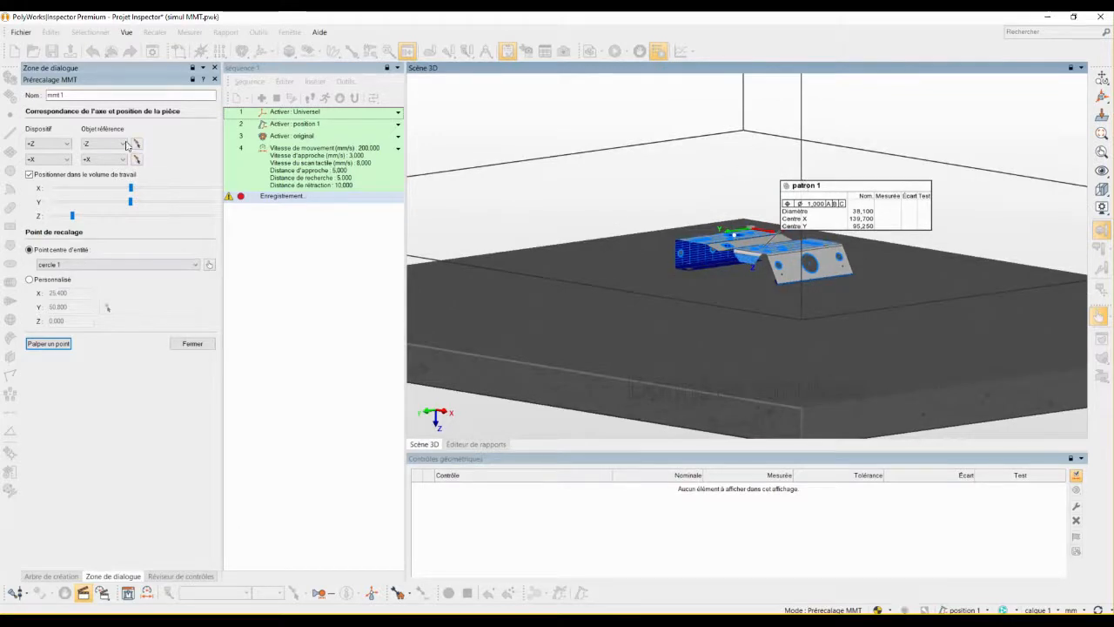
# Try matching the device's +Z axis to the reference object's -Y and +Z axes, and return the match to -Z
pyautogui.click(122, 143)
pyautogui.click(115, 177)
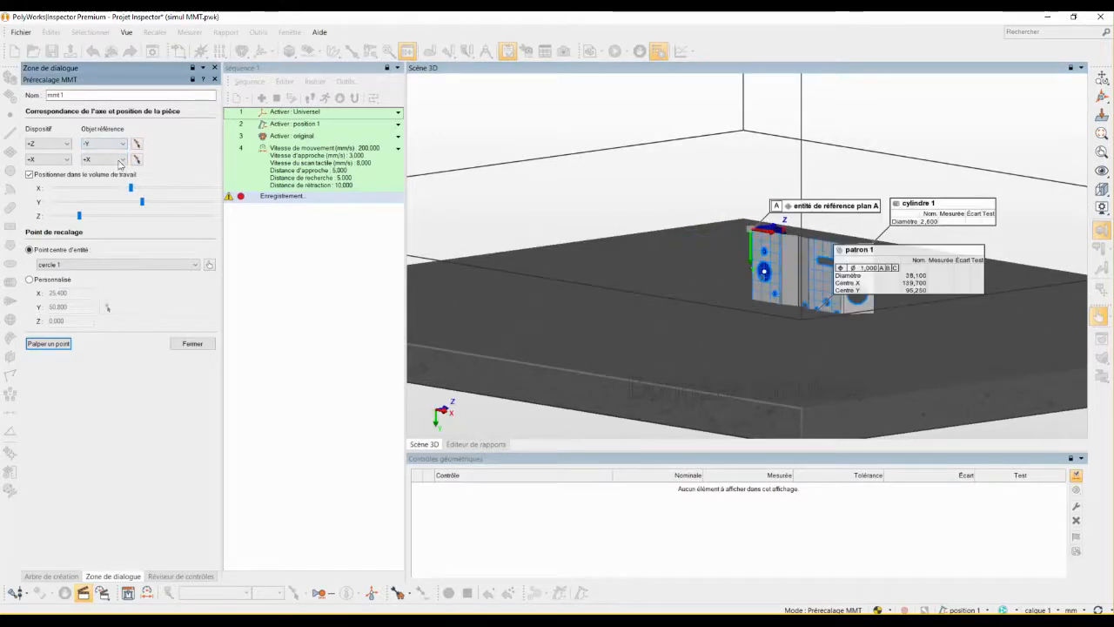
pyautogui.click(123, 144)
pyautogui.click(118, 186)
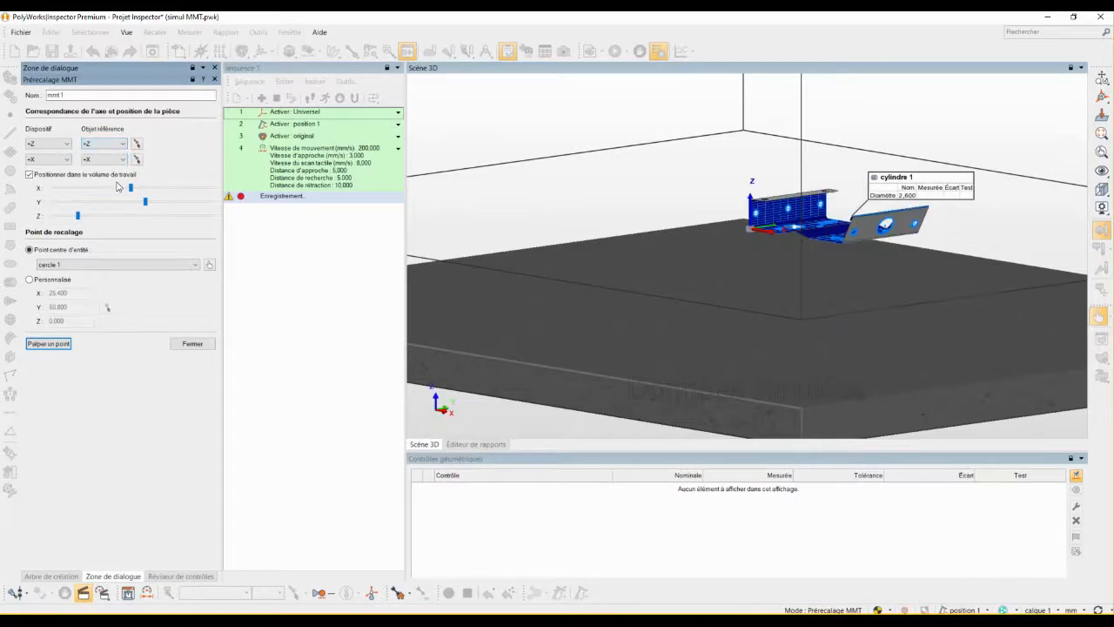
pyautogui.click(123, 144)
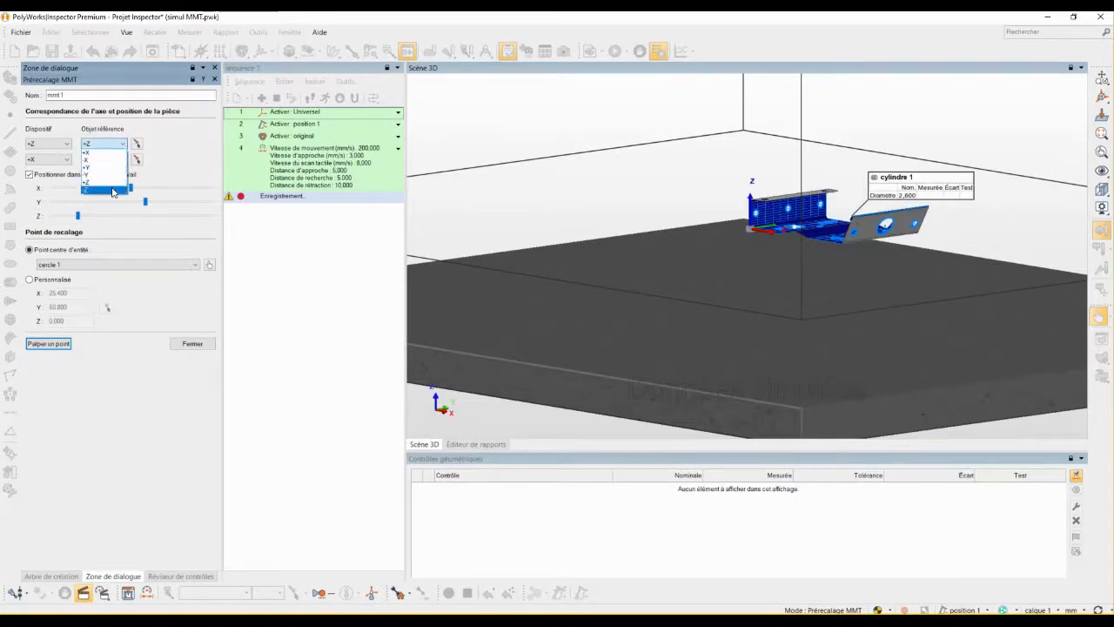
pyautogui.click(112, 191)
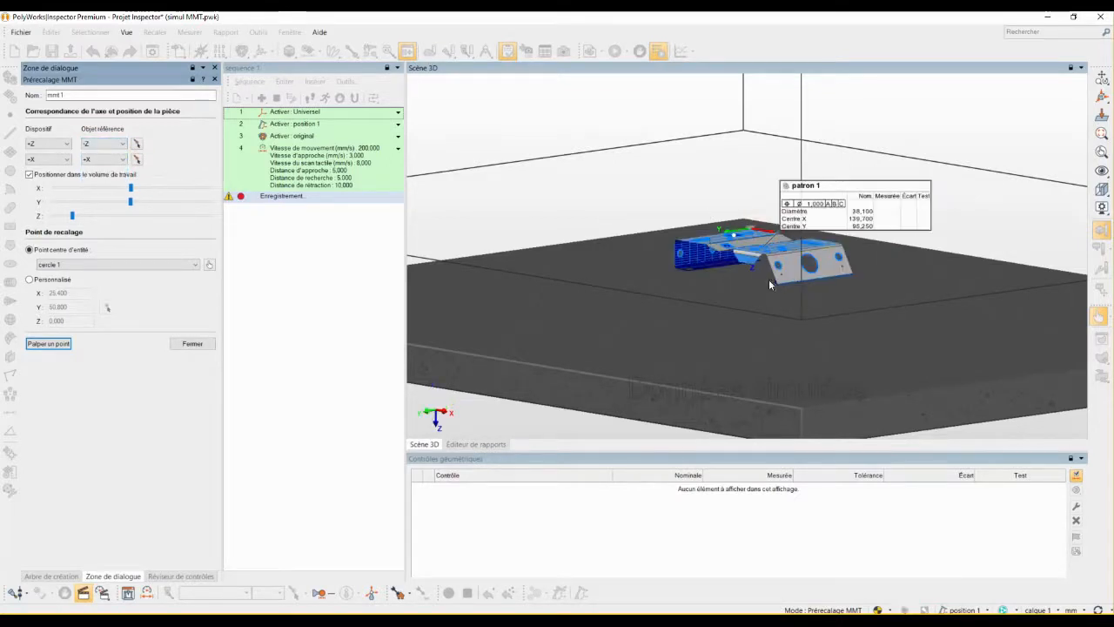
# Raise the part along Z inside the work volume so that it sits clear above the granite table
pyautogui.moveTo(73, 221); pyautogui.dragTo(88, 223)
pyautogui.moveTo(663, 281); pyautogui.dragTo(679, 255)
pyautogui.moveTo(931, 218); pyautogui.dragTo(934, 218)
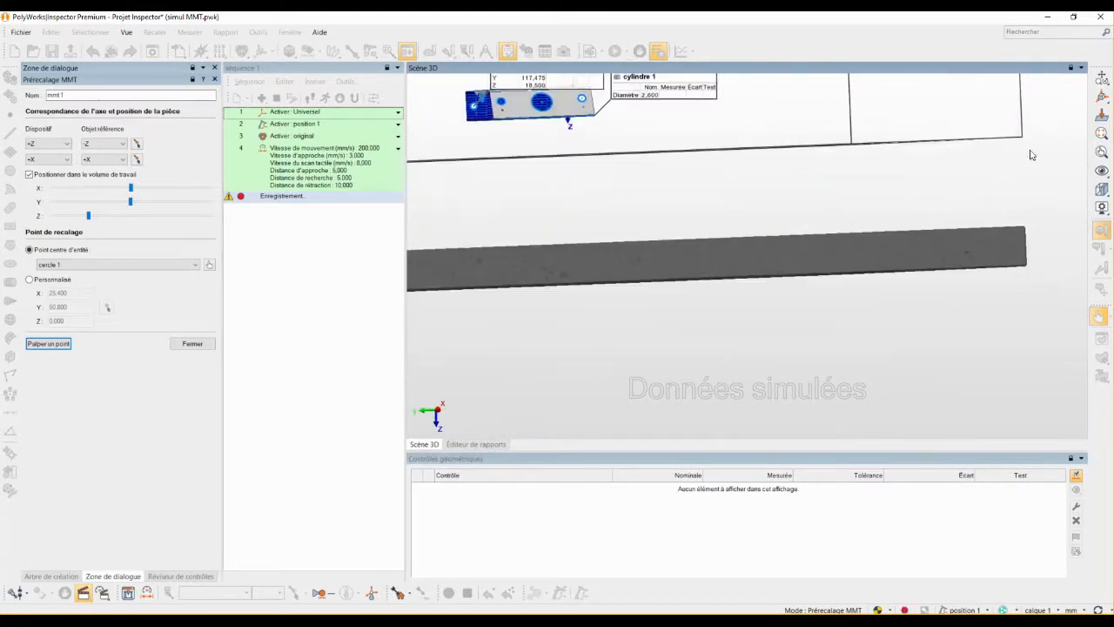
pyautogui.moveTo(89, 221); pyautogui.dragTo(86, 221)
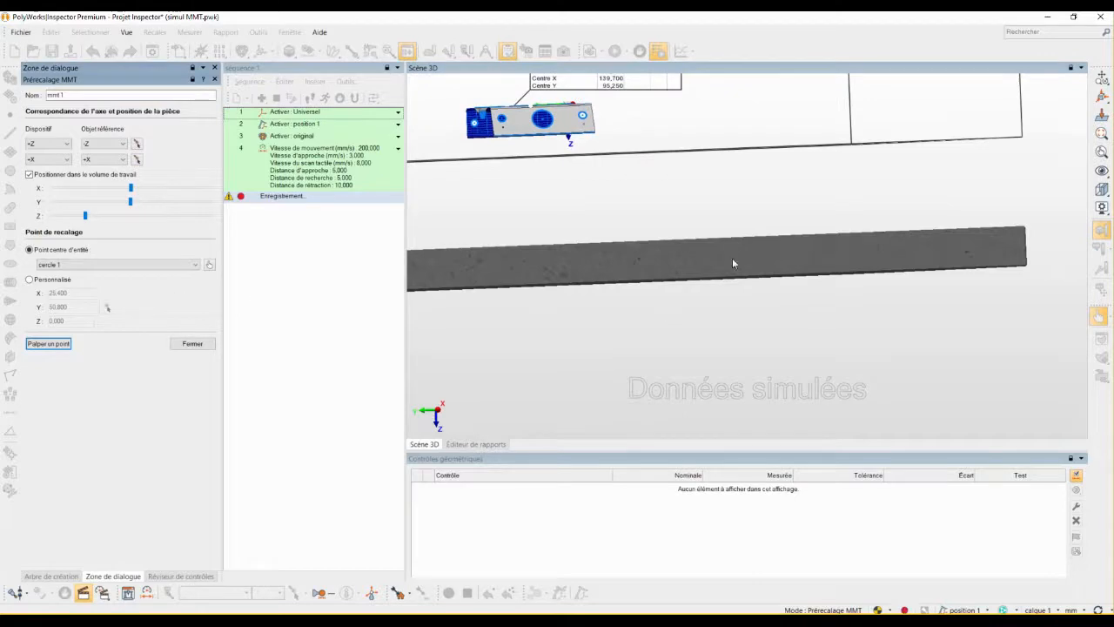
pyautogui.moveTo(733, 263); pyautogui.dragTo(742, 270)
pyautogui.scroll(-3, 875, 342)
pyautogui.scroll(3, 666, 186)
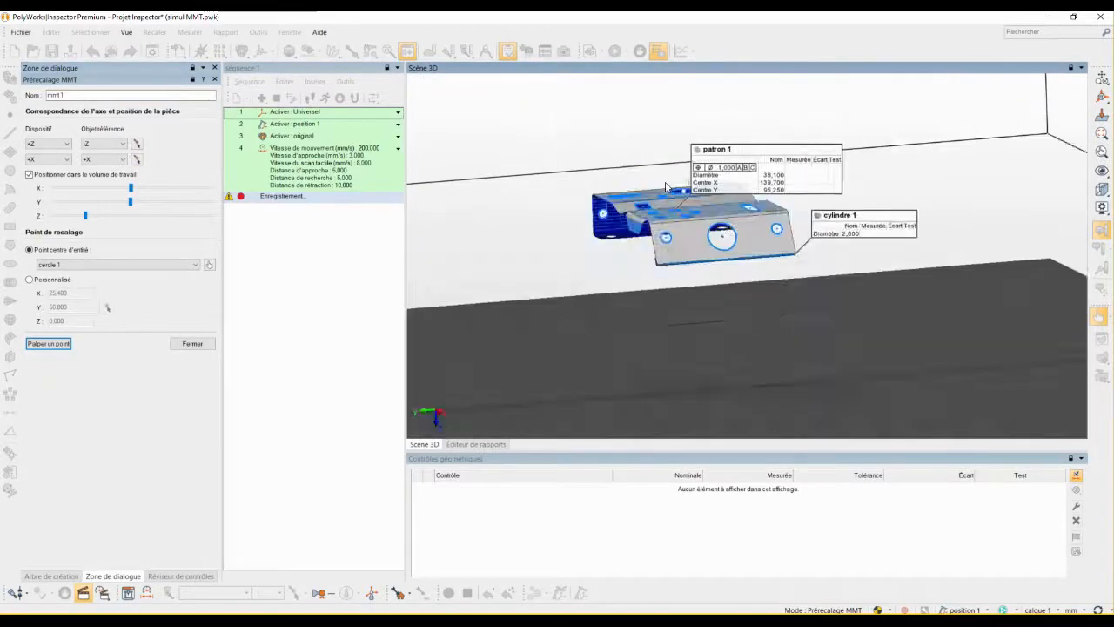
# Probe the pre-alignment point using the centre of cercle 1 as the alignment point
pyautogui.scroll(5, 666, 186)
pyautogui.moveTo(707, 221); pyautogui.dragTo(710, 235)
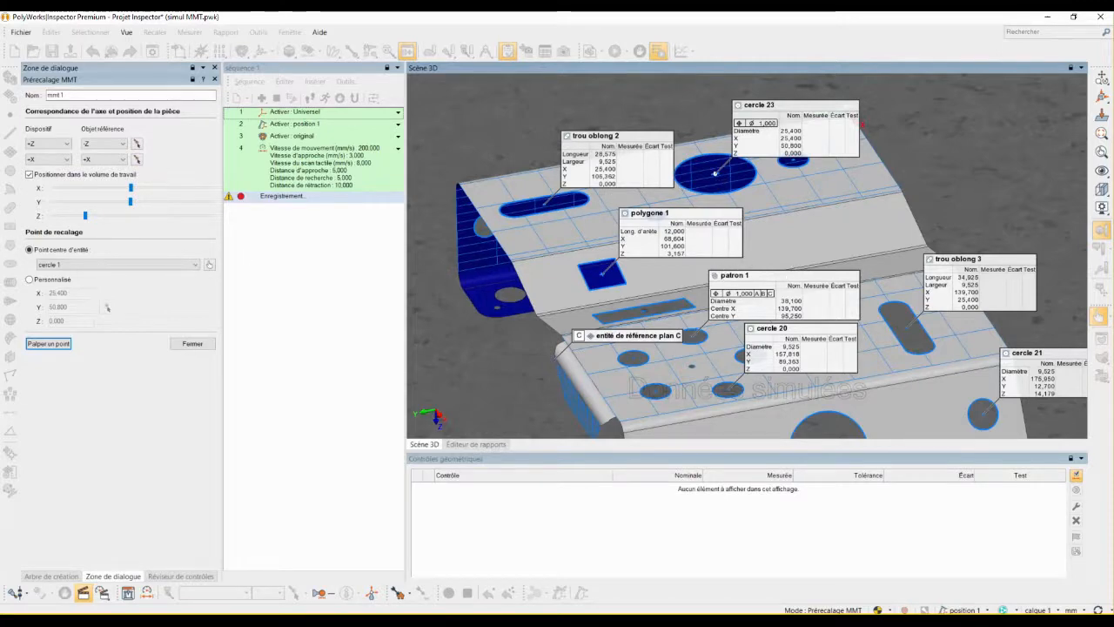
pyautogui.click(57, 342)
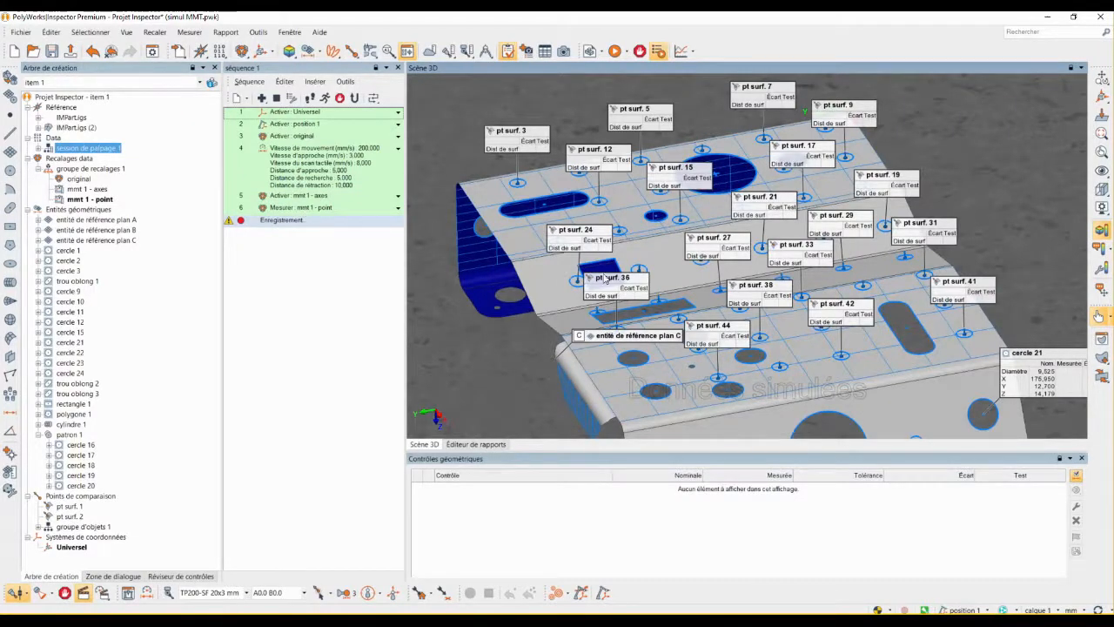
pyautogui.scroll(-8, 612, 250)
pyautogui.moveTo(612, 250); pyautogui.dragTo(623, 284)
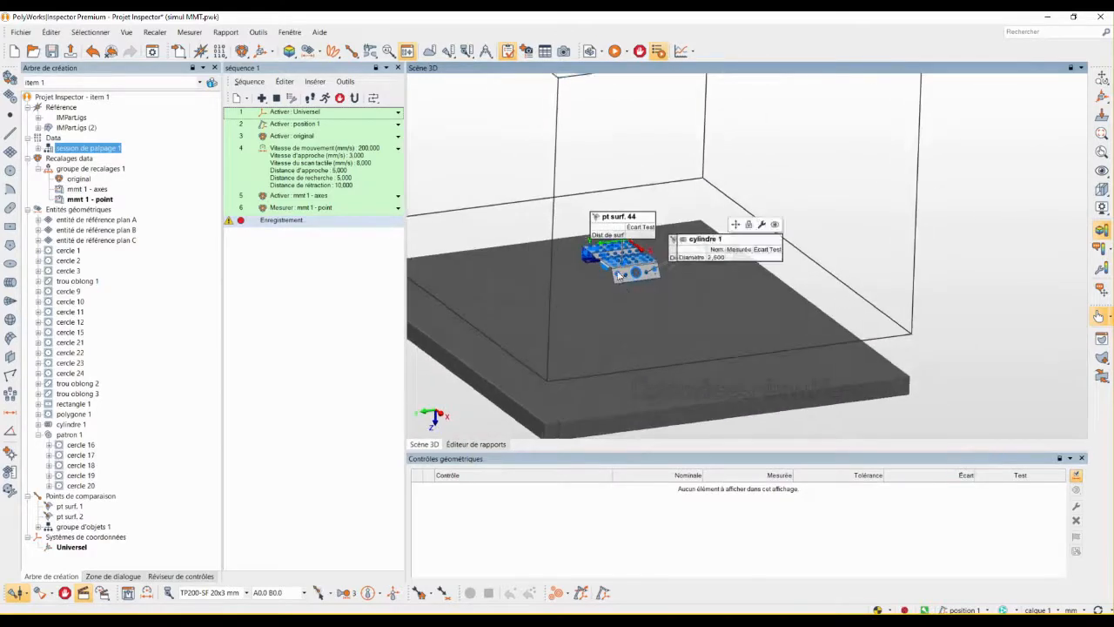
pyautogui.scroll(2, 624, 201)
pyautogui.scroll(2, 624, 201)
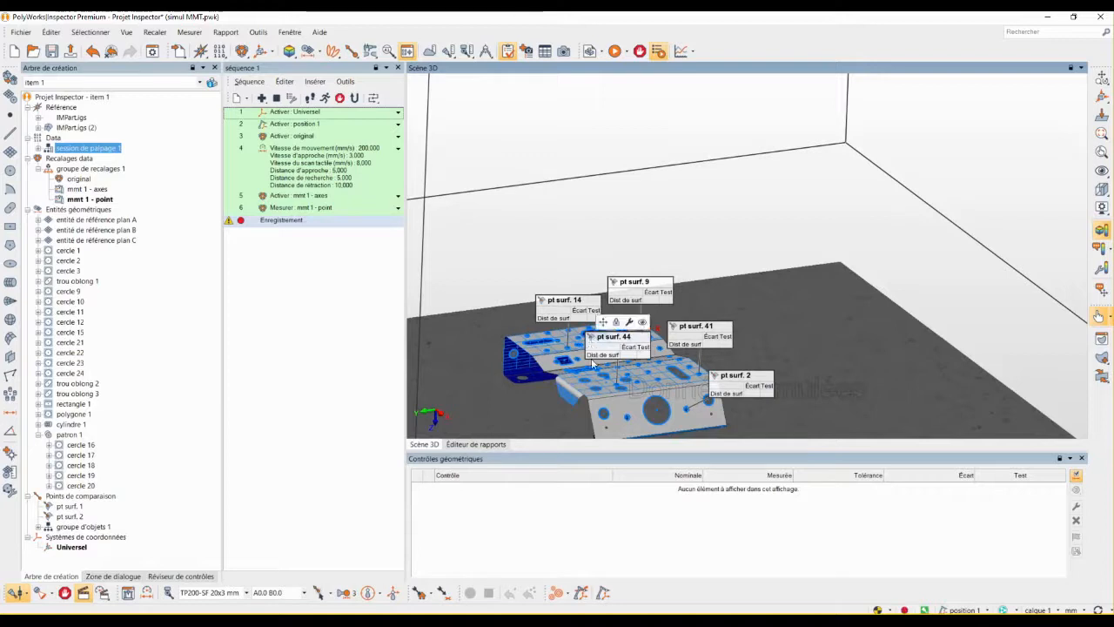
# Record the probe tool TP200-SF 20x3 mm and its orientation A0.0 B0.0 in the measurement sequence
pyautogui.moveTo(588, 361)
pyautogui.mouseDown()
pyautogui.moveTo(588, 383)
pyautogui.moveTo(586, 369)
pyautogui.mouseUp()
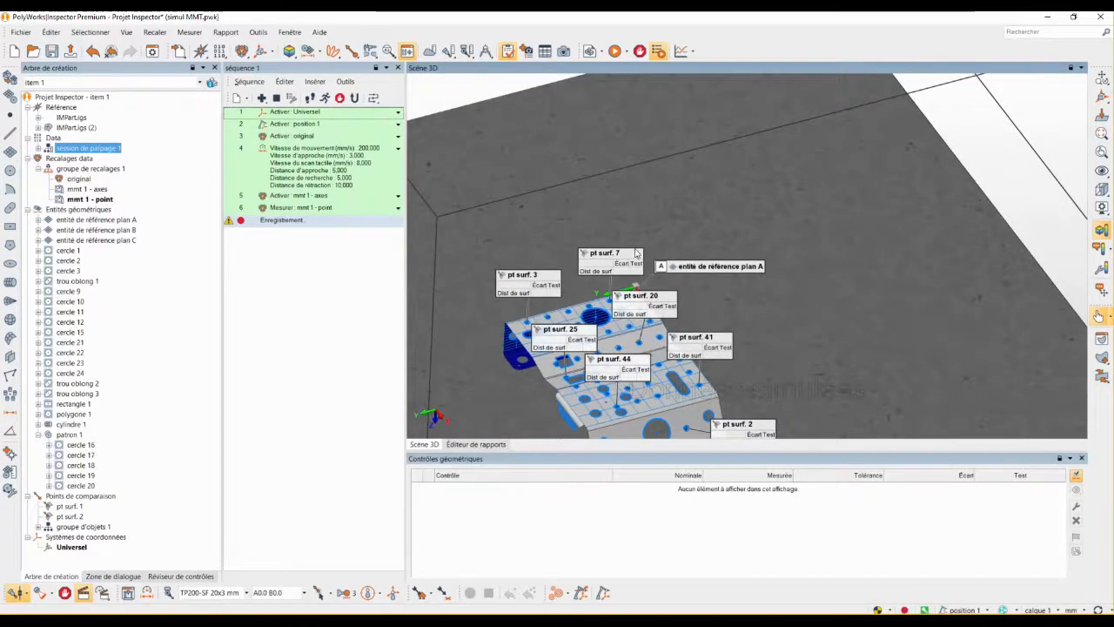
pyautogui.scroll(2, 635, 249)
pyautogui.scroll(-2, 636, 252)
pyautogui.click(66, 250)
pyautogui.scroll(3, 585, 335)
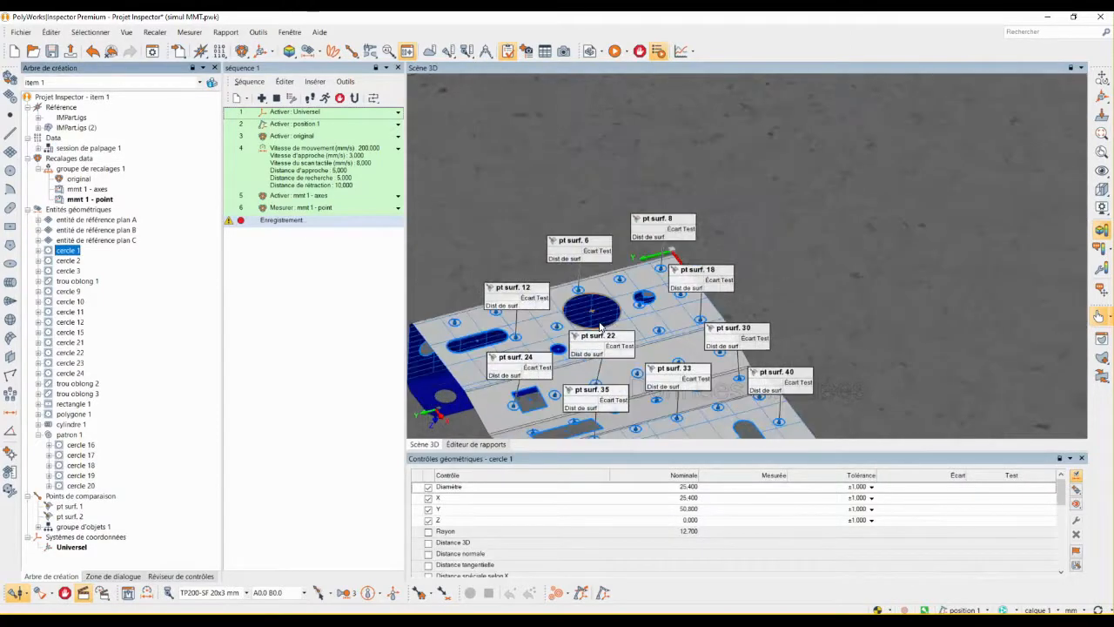
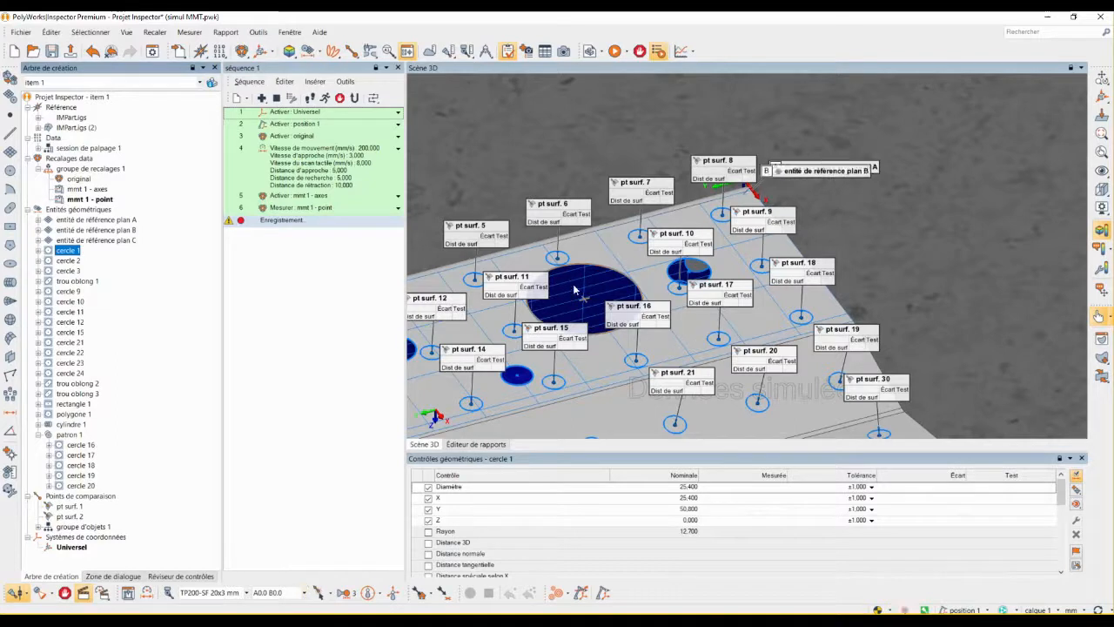
pyautogui.click(246, 592)
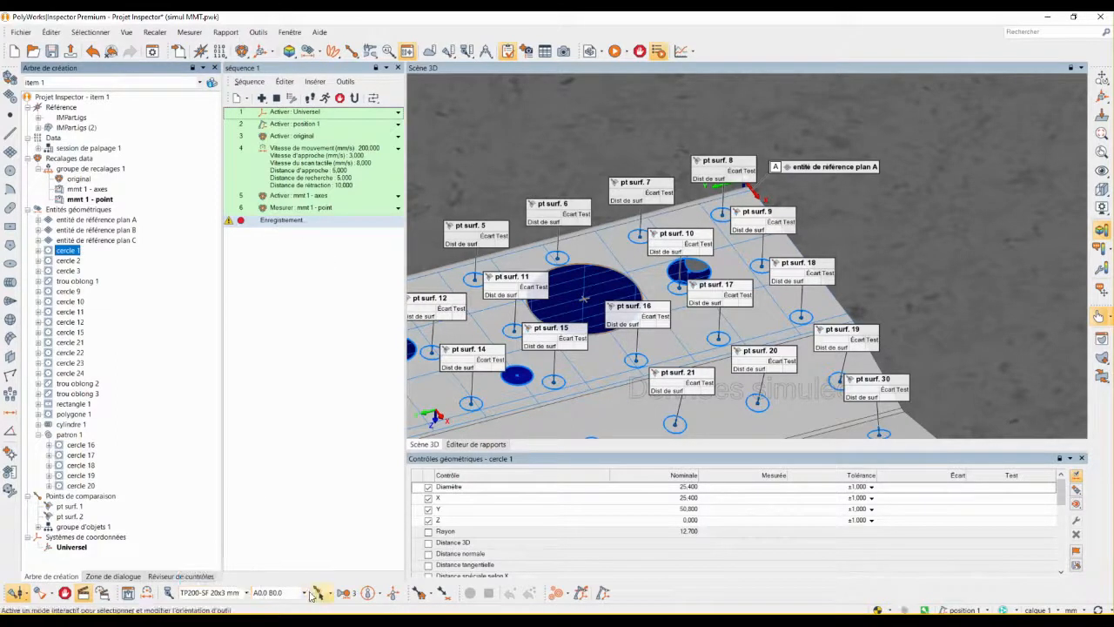
pyautogui.click(213, 579)
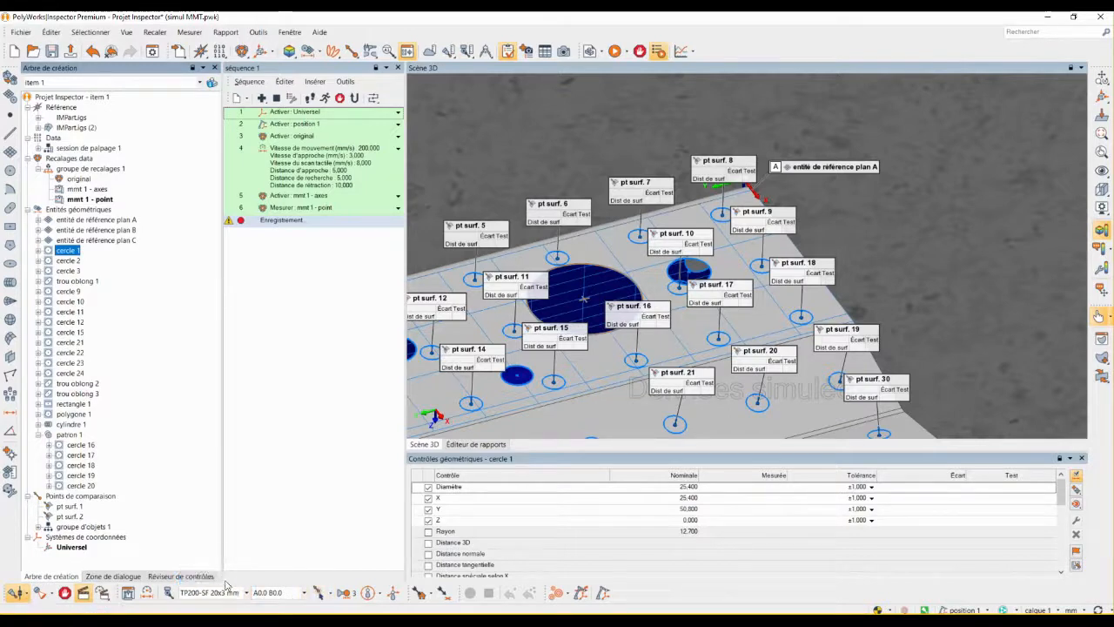
pyautogui.click(304, 592)
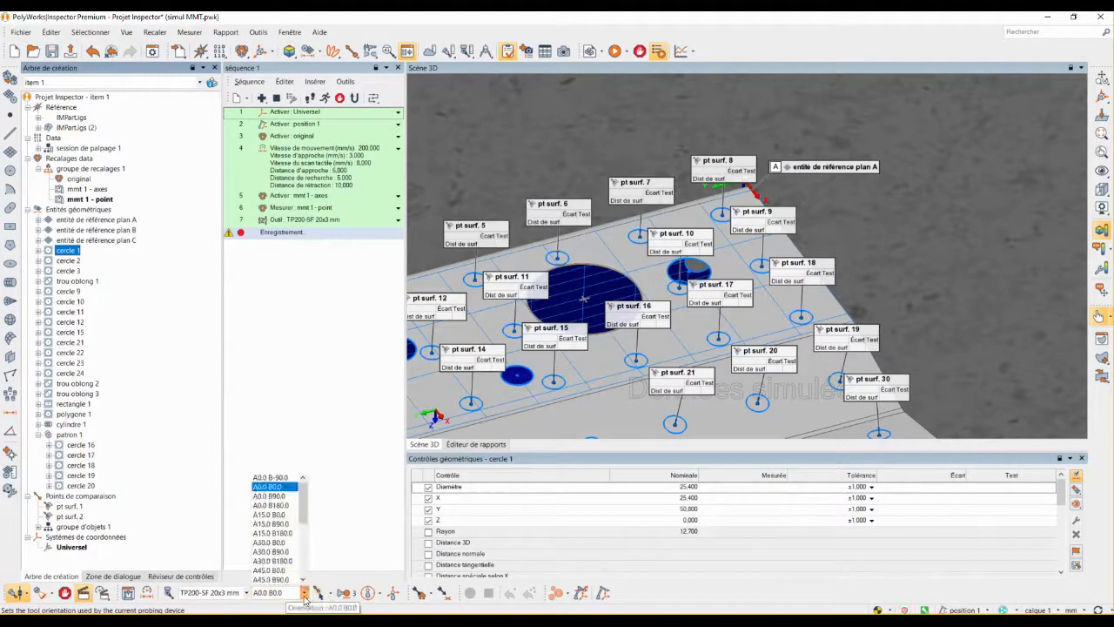
pyautogui.click(274, 486)
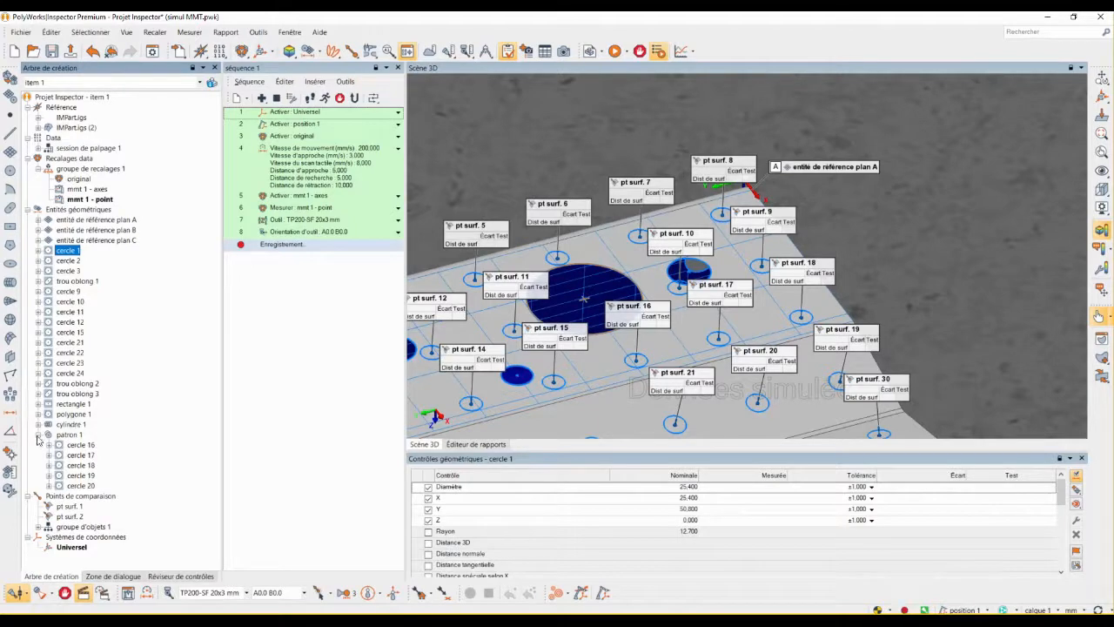
pyautogui.click(38, 436)
pyautogui.keyDown('shift'); pyautogui.click(69, 414); pyautogui.keyUp('shift')
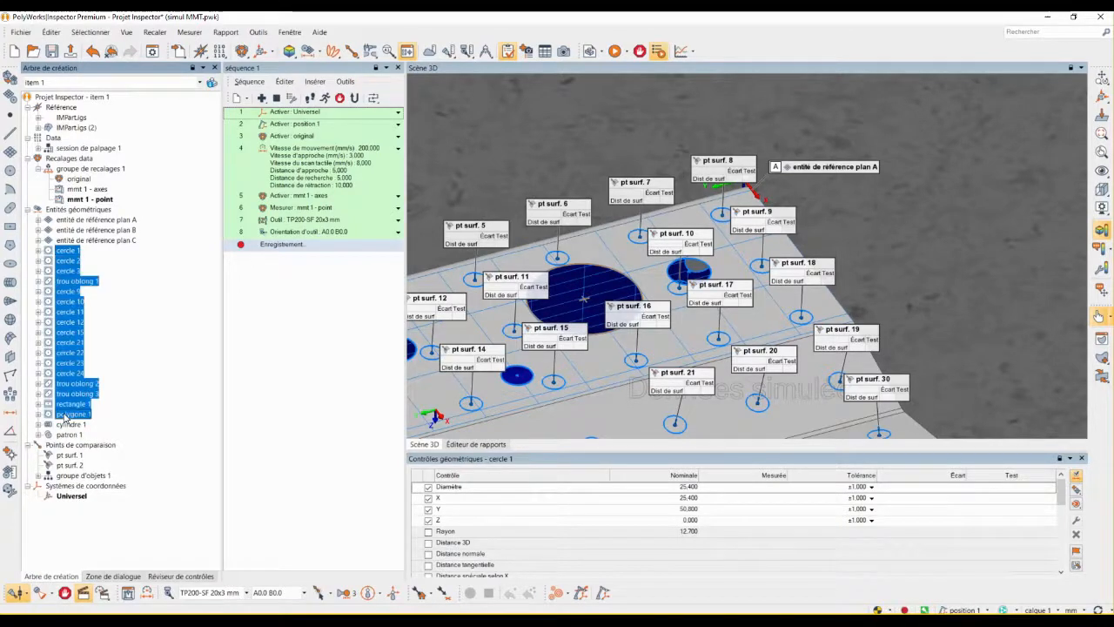
pyautogui.rightClick(68, 417)
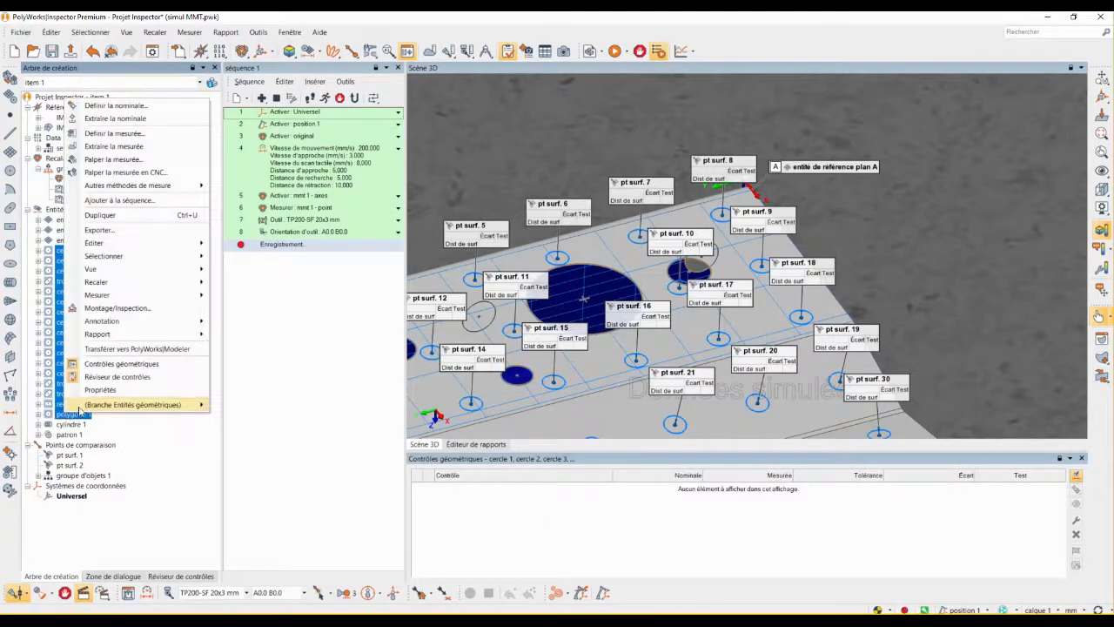
pyautogui.click(132, 394)
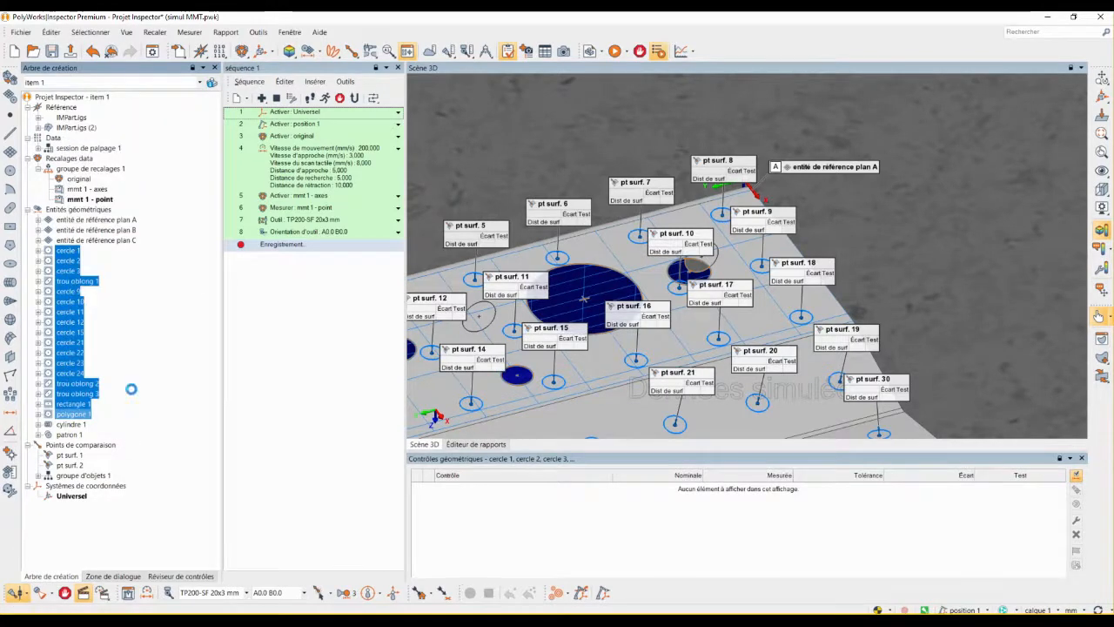
pyautogui.click(105, 141)
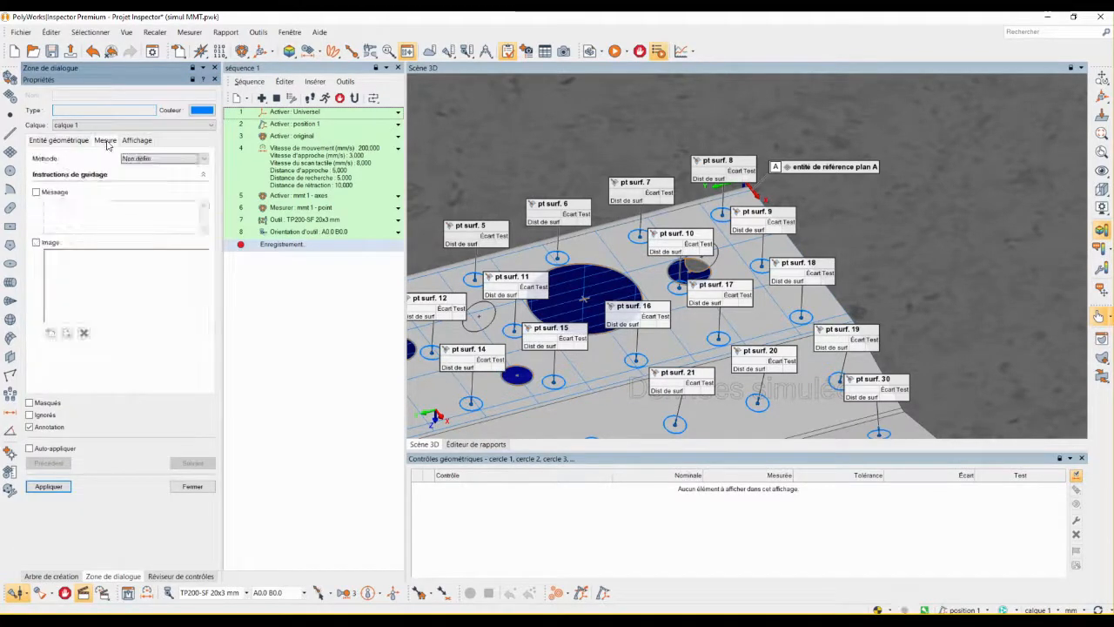
pyautogui.click(146, 145)
pyautogui.click(69, 144)
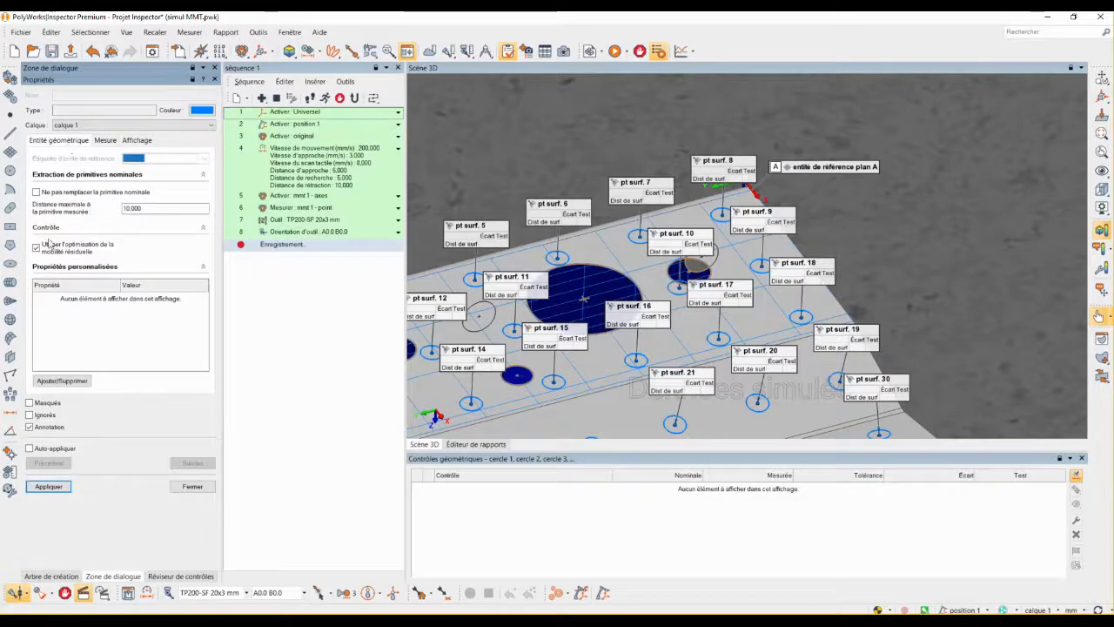
pyautogui.click(213, 79)
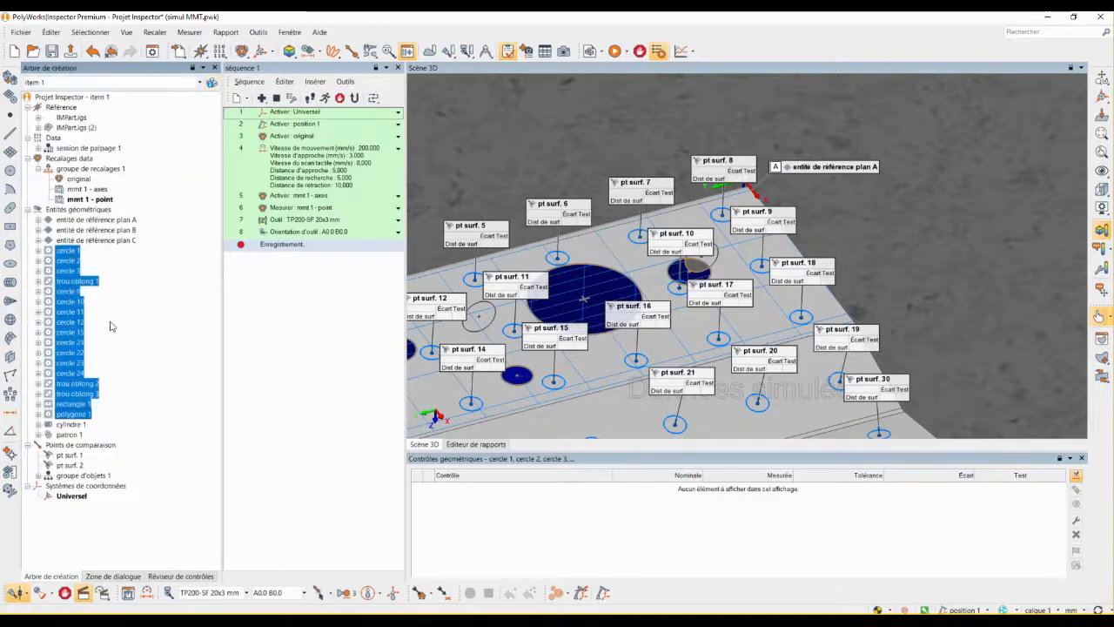
# Select the standalone circles cercle 1 to 3, 9 to 12, 15 and 21 to 24, leaving out trou oblong 1
pyautogui.click(61, 250)
pyautogui.keyDown('shift'); pyautogui.click(69, 272); pyautogui.keyUp('shift')
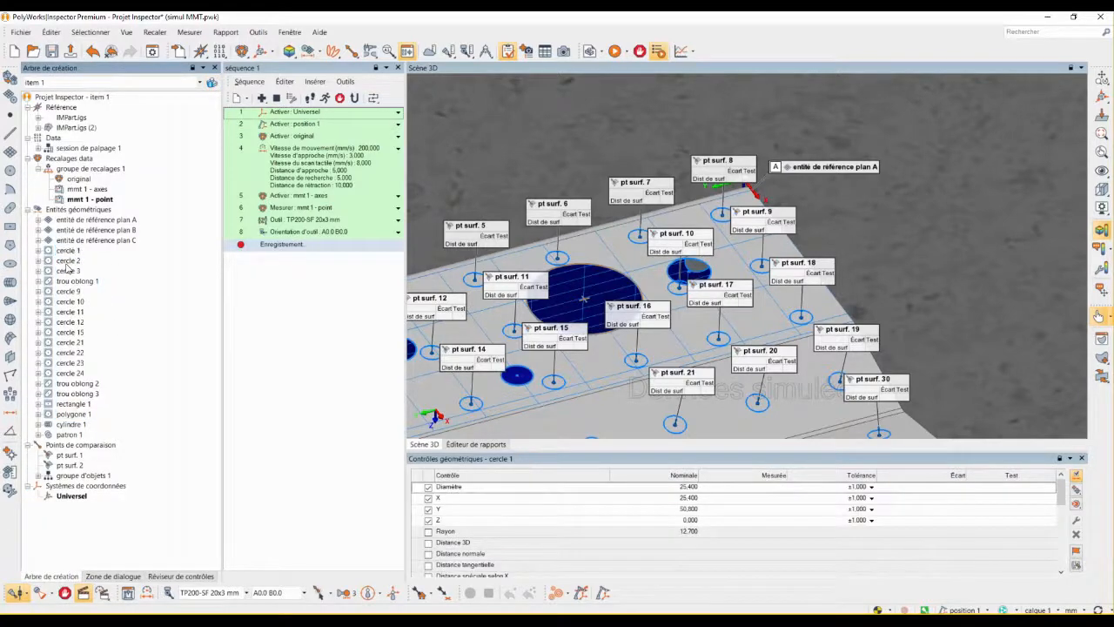
pyautogui.keyDown('shift'); pyautogui.click(70, 301); pyautogui.keyUp('shift')
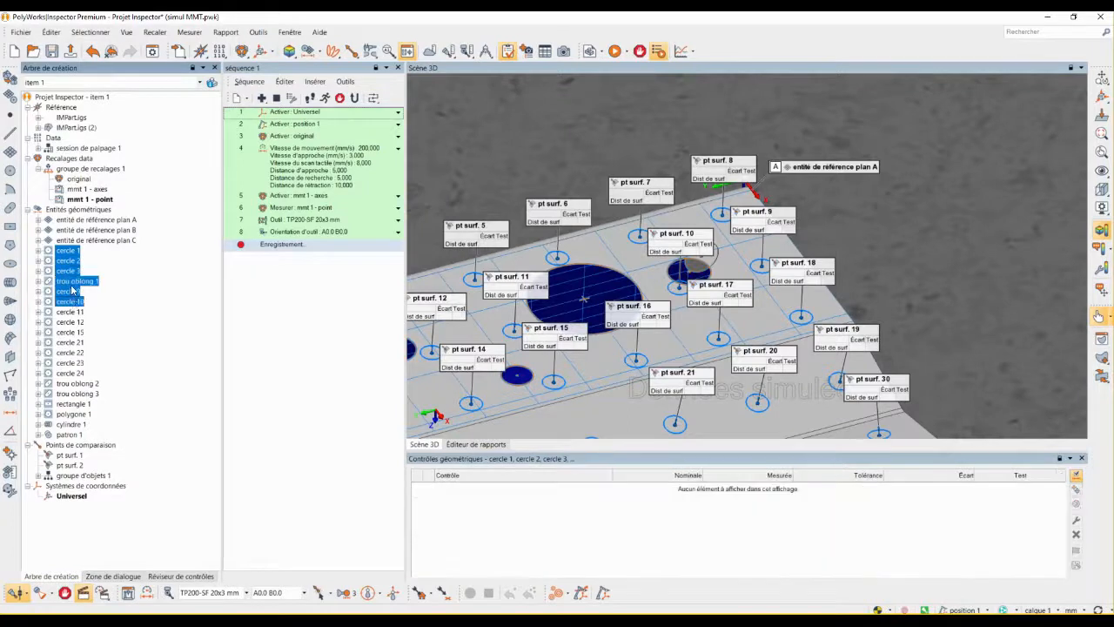
pyautogui.keyDown('ctrl'); pyautogui.click(73, 283); pyautogui.keyUp('ctrl')
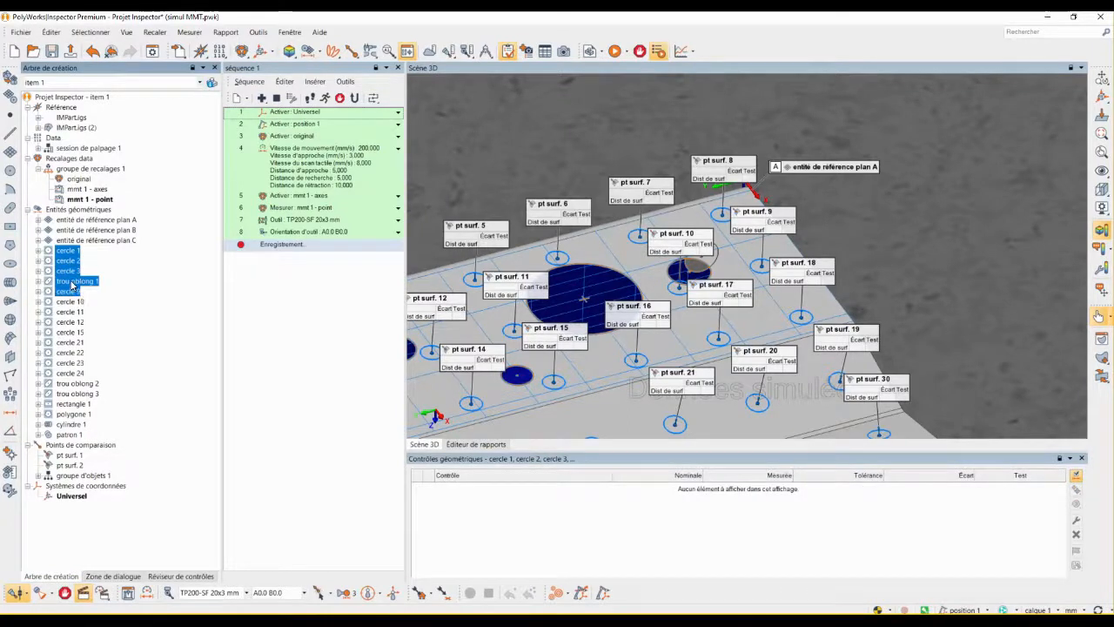
pyautogui.keyDown('ctrl'); pyautogui.click(70, 311); pyautogui.keyUp('ctrl')
pyautogui.keyDown('ctrl'); pyautogui.click(69, 322); pyautogui.keyUp('ctrl')
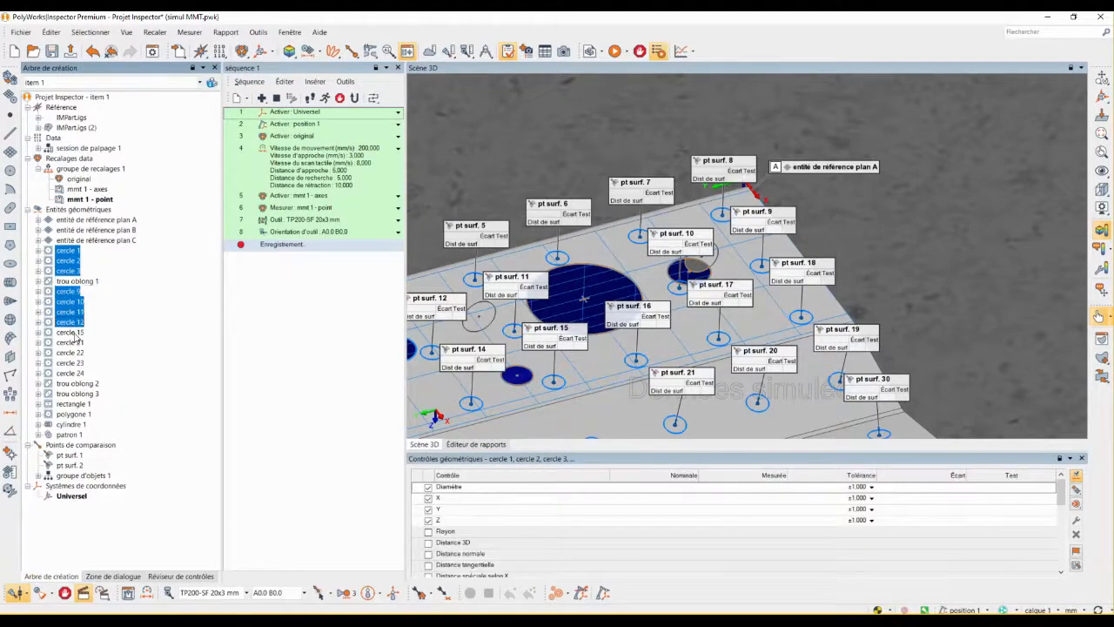
pyautogui.keyDown('ctrl'); pyautogui.click(69, 332); pyautogui.keyUp('ctrl')
pyautogui.keyDown('ctrl'); pyautogui.click(70, 342); pyautogui.keyUp('ctrl')
pyautogui.keyDown('ctrl'); pyautogui.click(69, 352); pyautogui.keyUp('ctrl')
pyautogui.keyDown('ctrl'); pyautogui.click(73, 363); pyautogui.keyUp('ctrl')
pyautogui.keyDown('ctrl'); pyautogui.click(77, 374); pyautogui.keyUp('ctrl')
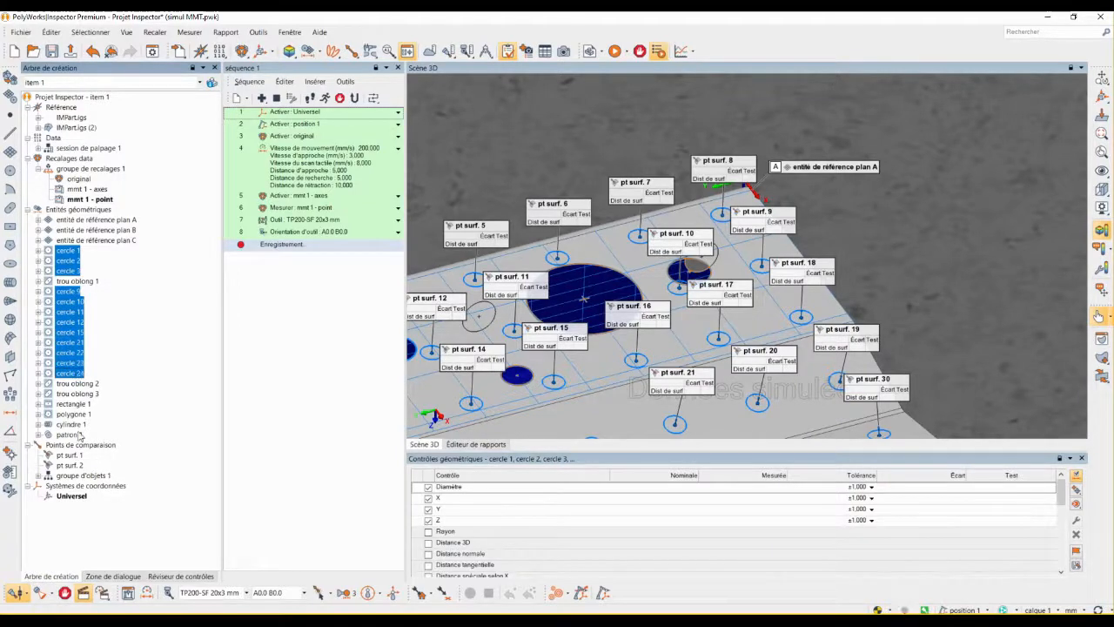
pyautogui.keyDown('ctrl'); pyautogui.click(72, 434); pyautogui.keyUp('ctrl')
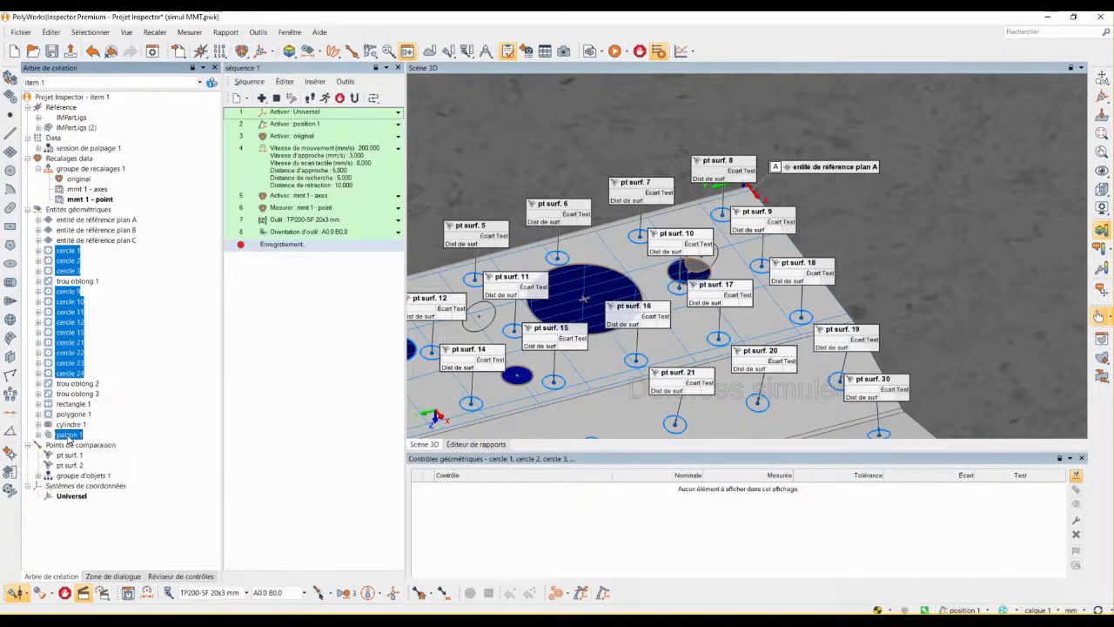
pyautogui.rightClick(69, 438)
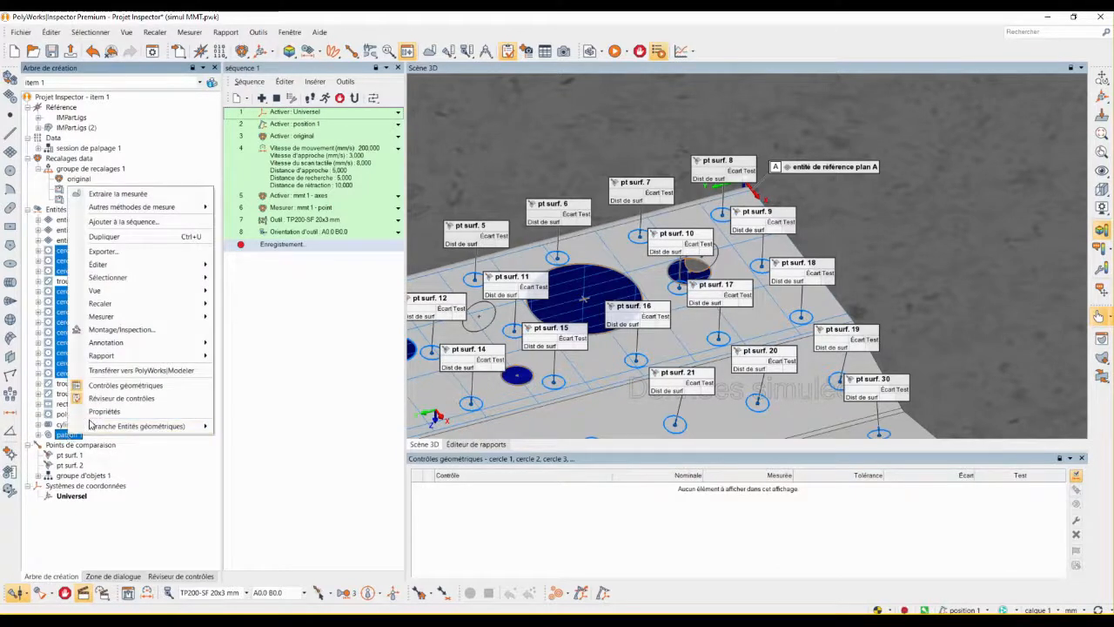
pyautogui.click(93, 420)
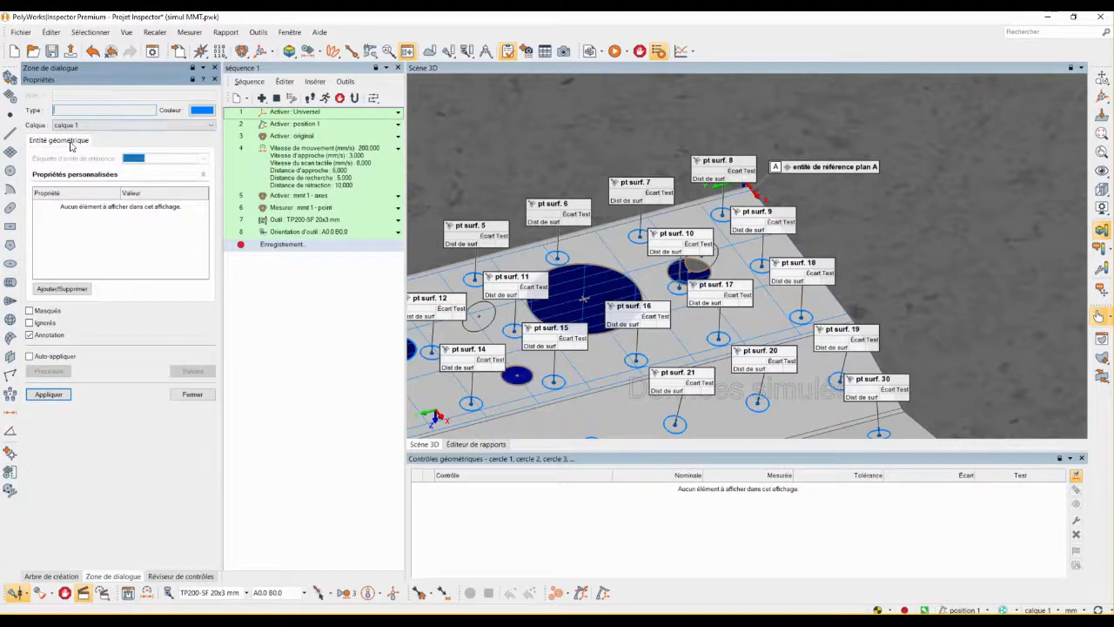
pyautogui.click(180, 399)
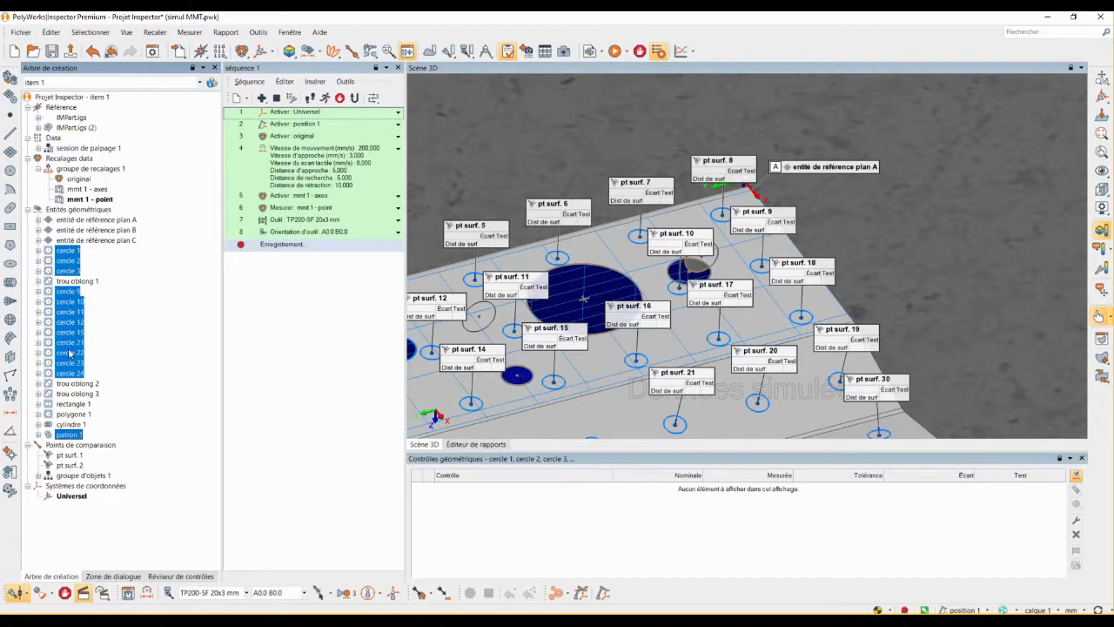
pyautogui.keyDown('ctrl'); pyautogui.click(74, 439); pyautogui.keyUp('ctrl')
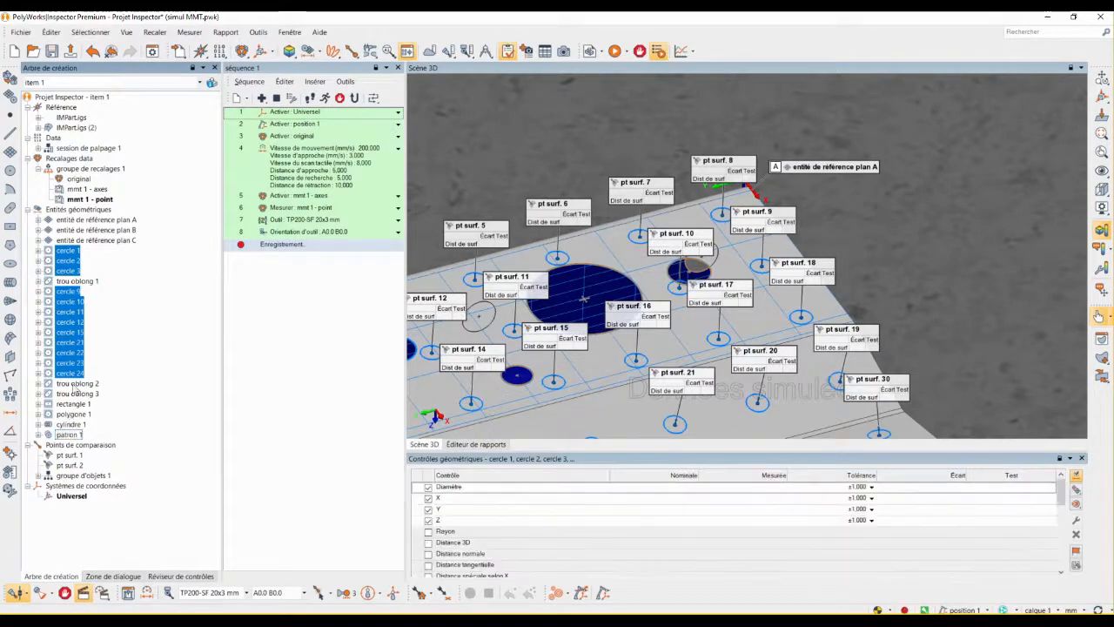
# Set the selected circles' measurement method to Palper en CNC and enable the thin material option (Matériel mince)
pyautogui.rightClick(72, 373)
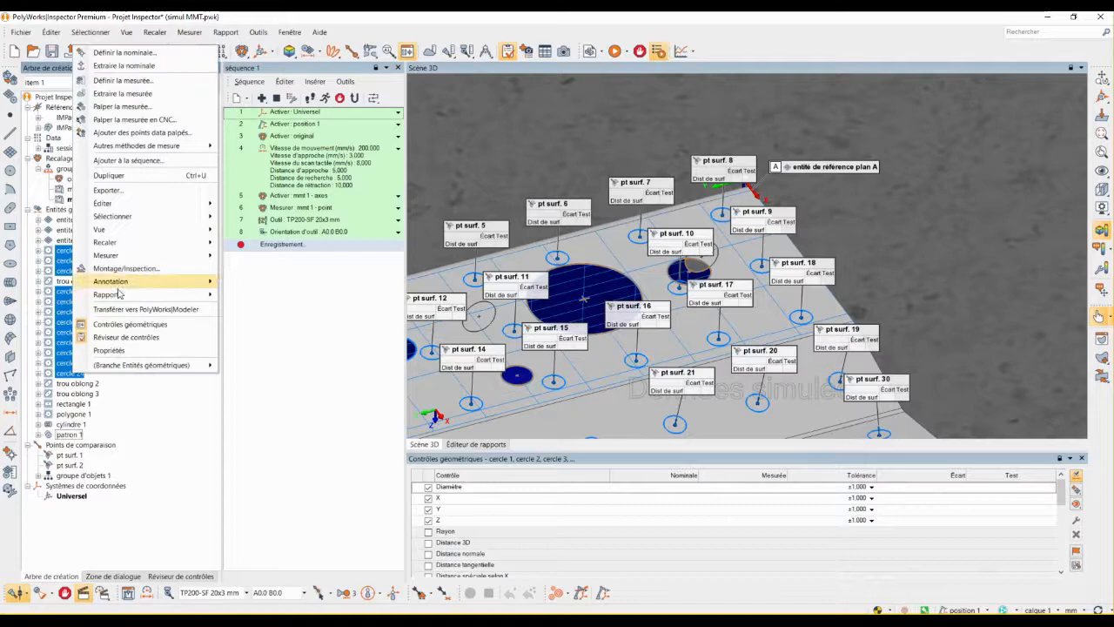
pyautogui.click(125, 349)
pyautogui.click(104, 140)
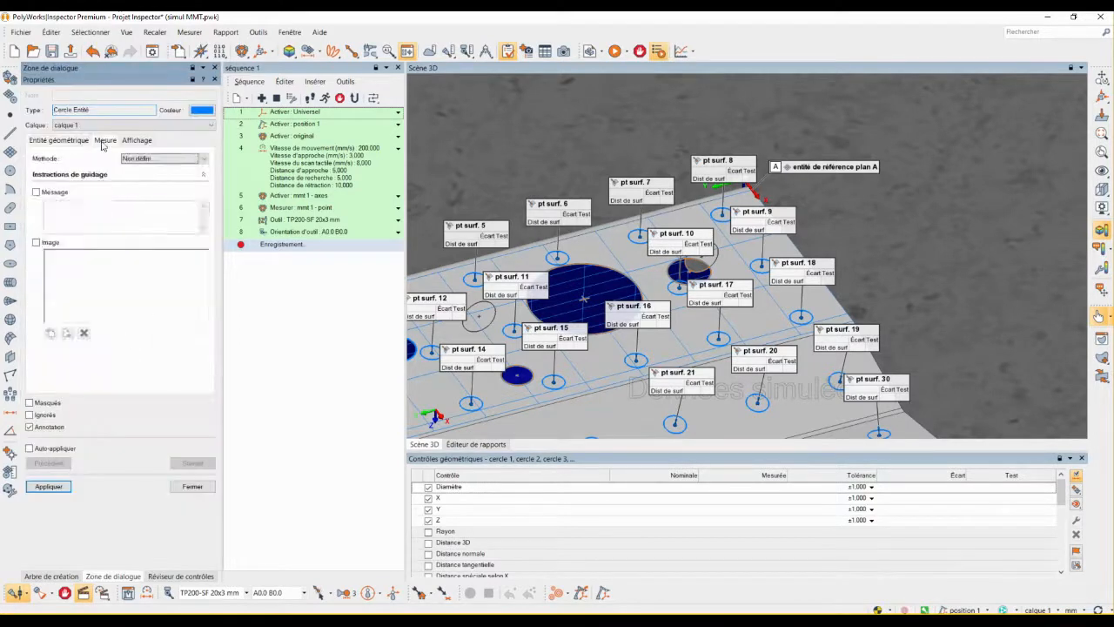
pyautogui.click(161, 159)
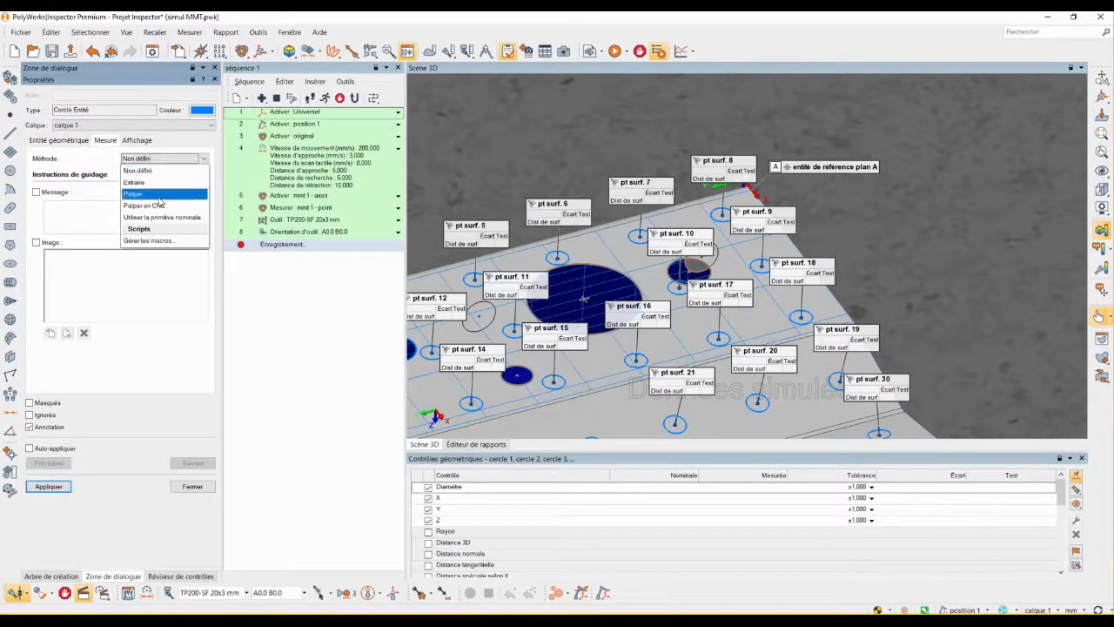
pyautogui.click(161, 206)
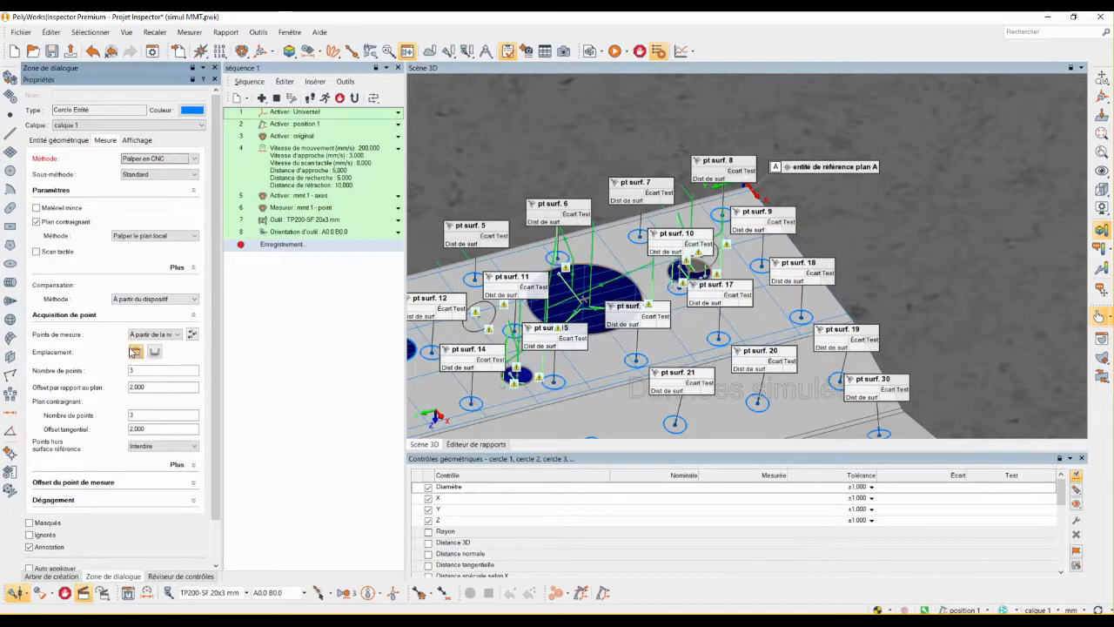
pyautogui.click(49, 210)
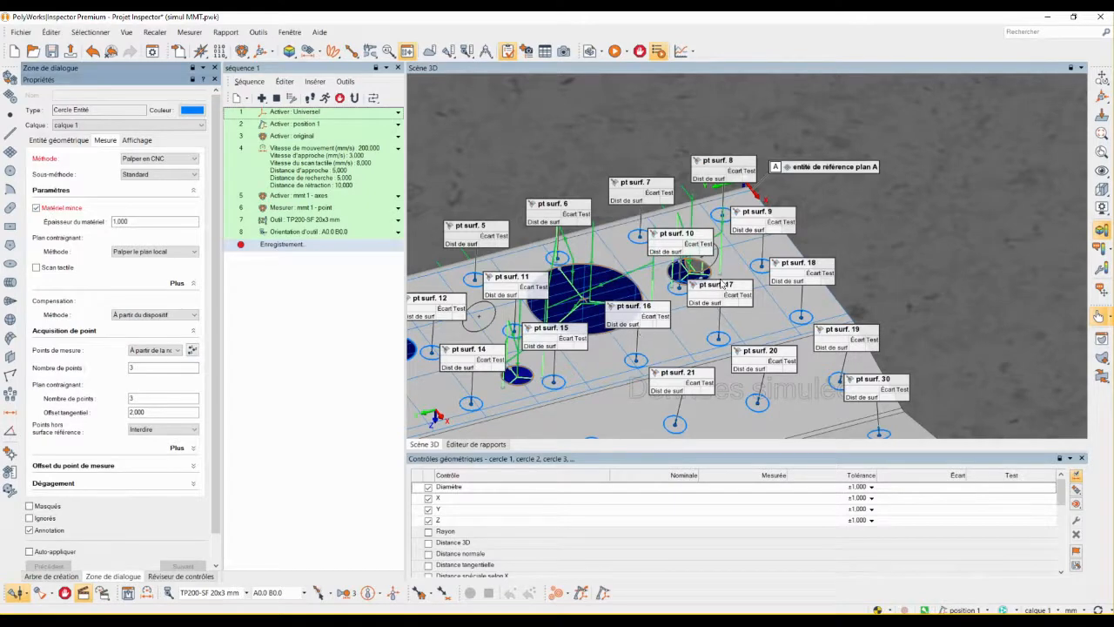
# Set the number of measurement points on the selected circles to 4 and apply the properties
pyautogui.moveTo(562, 273)
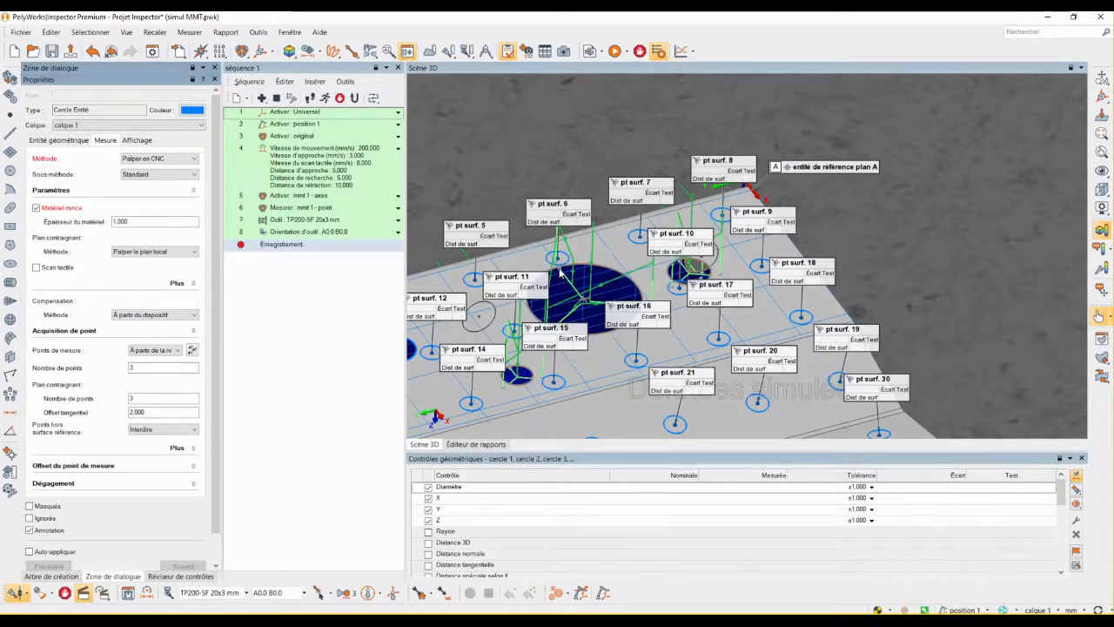
pyautogui.doubleClick(146, 368)
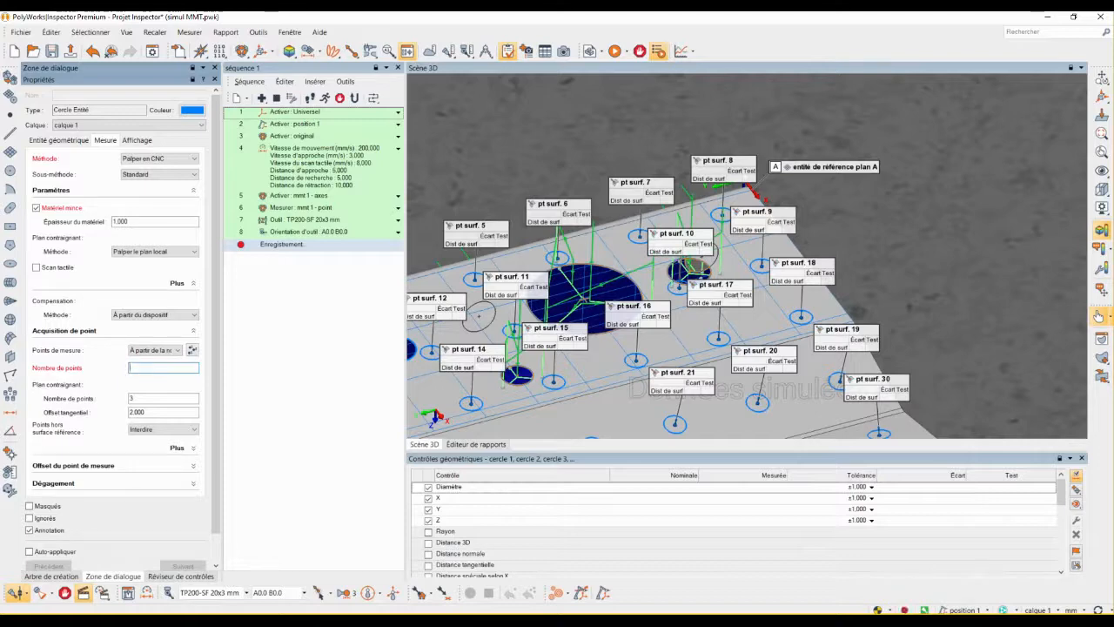
pyautogui.click(139, 398)
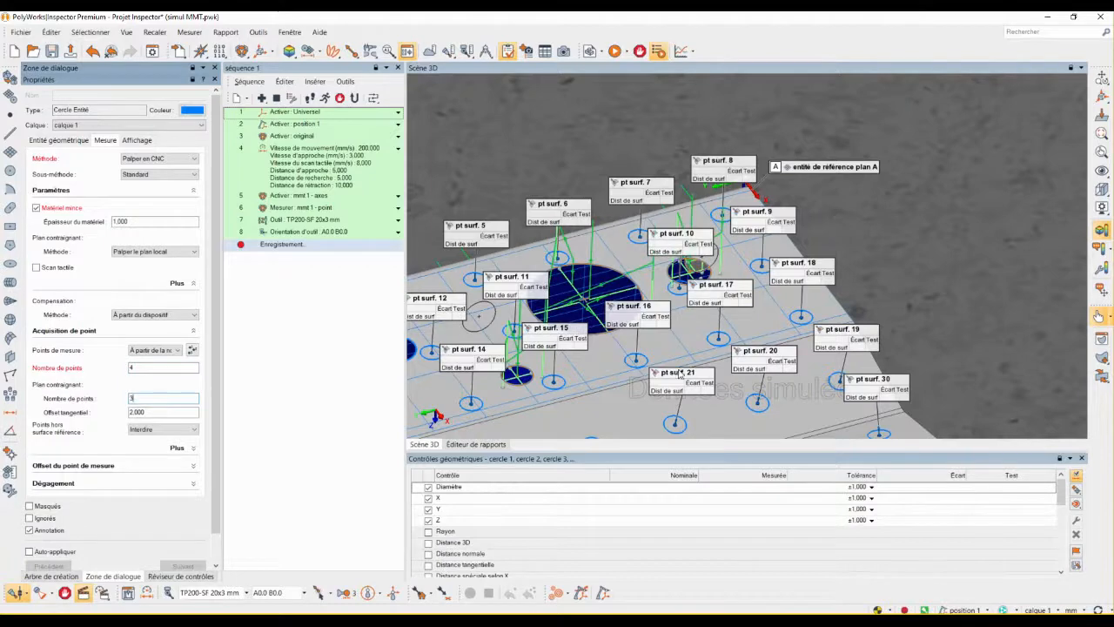
pyautogui.scroll(-2, 698, 328)
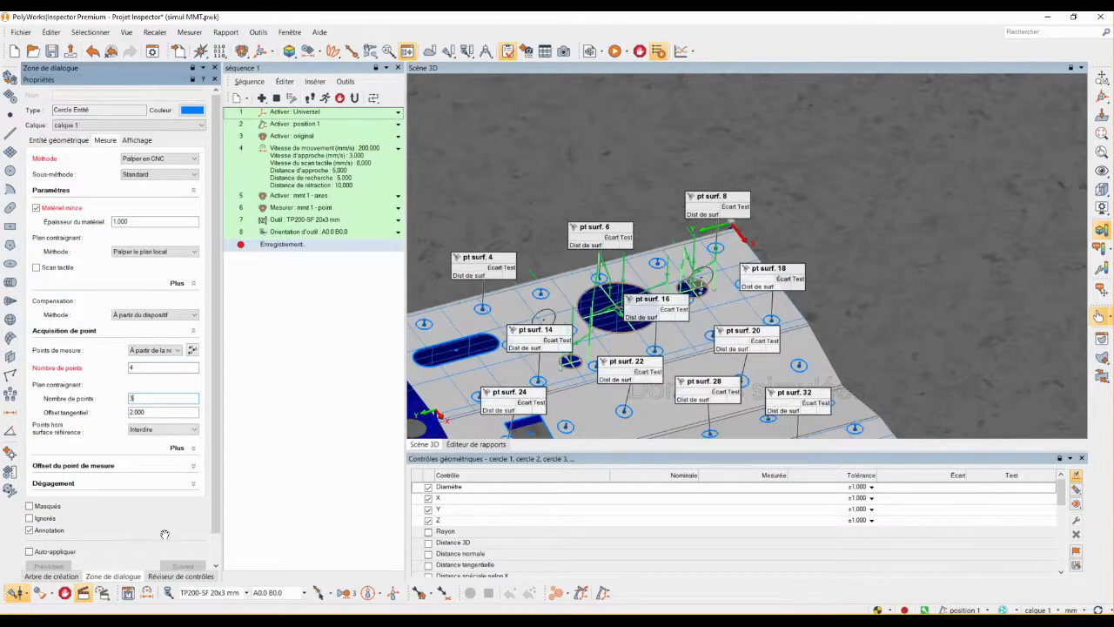
pyautogui.scroll(-1, 70, 522)
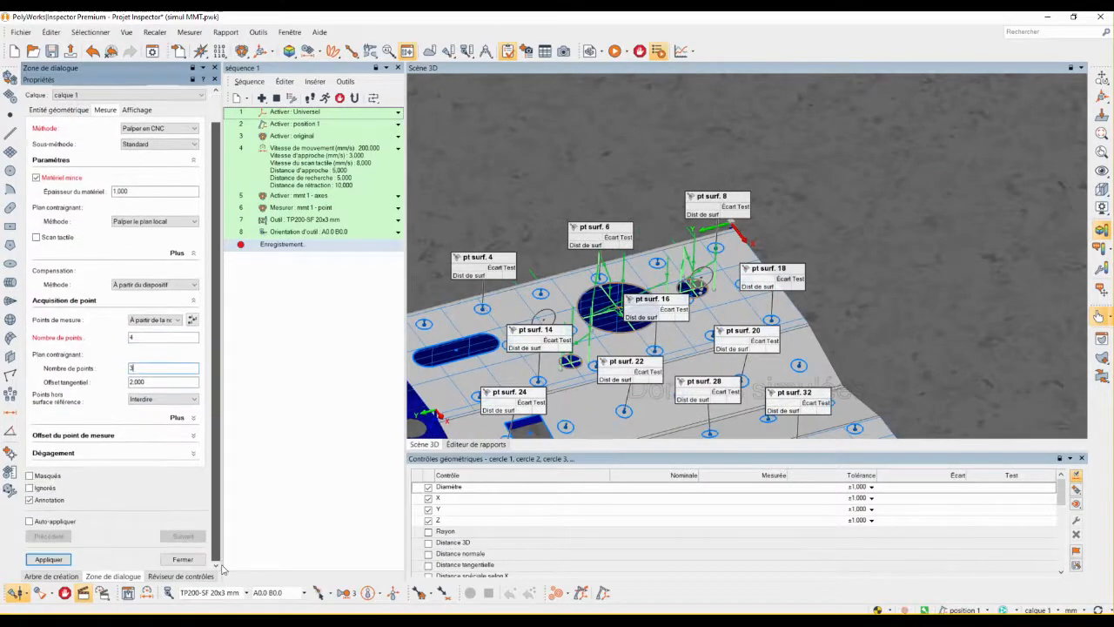
pyautogui.click(50, 561)
pyautogui.click(182, 560)
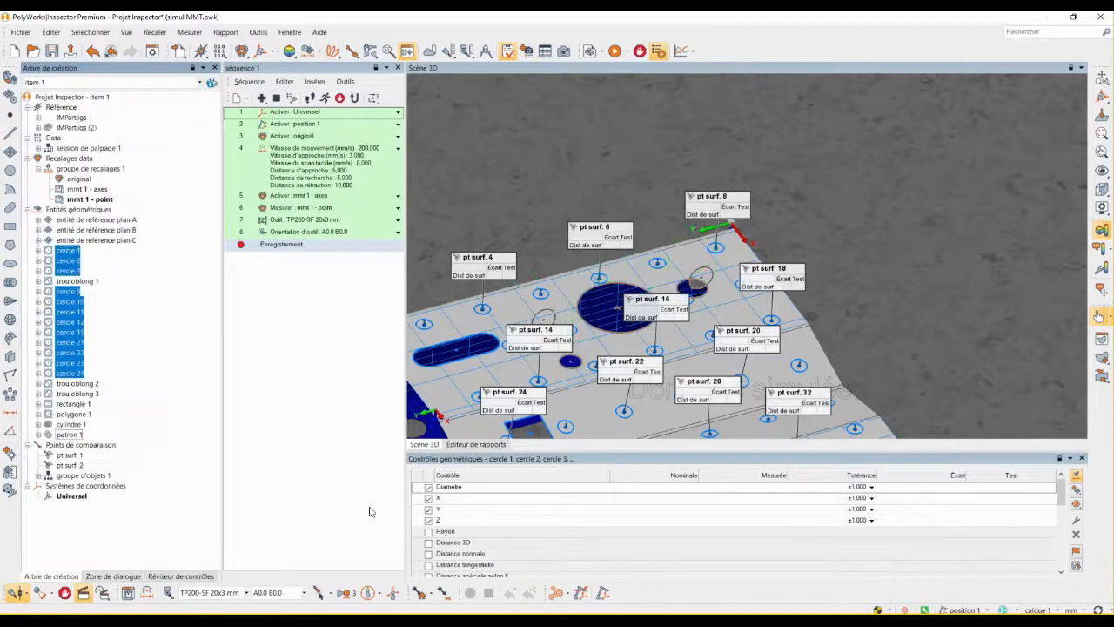
# Set trou oblong 1's measurement method to Palper en CNC and enable the thin material option (Matériel mince)
pyautogui.click(66, 281)
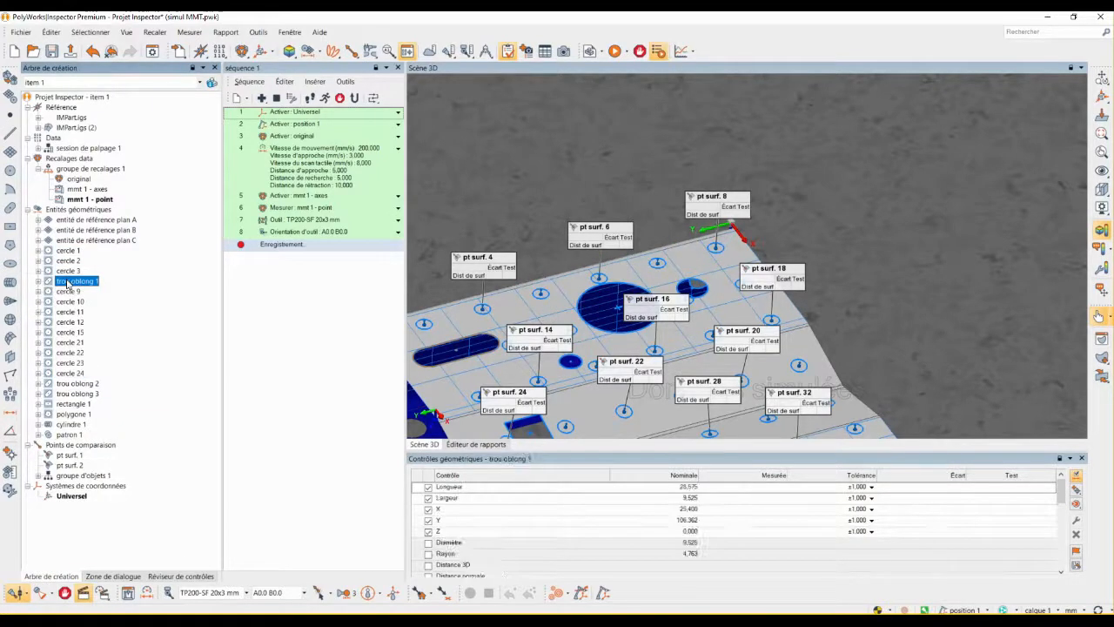
pyautogui.rightClick(82, 282)
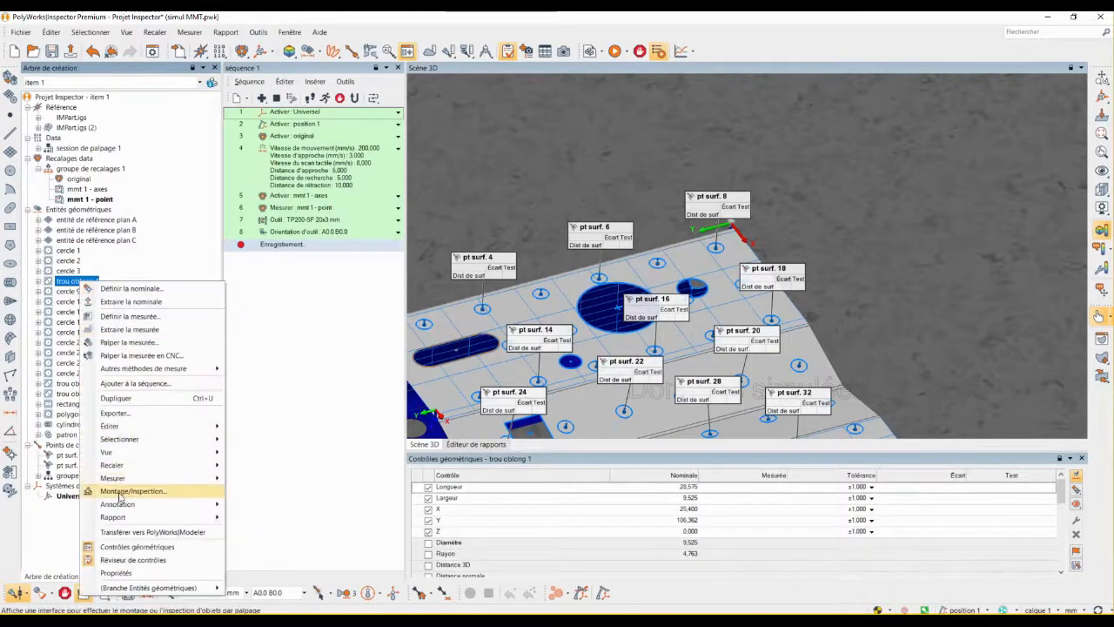
pyautogui.click(114, 573)
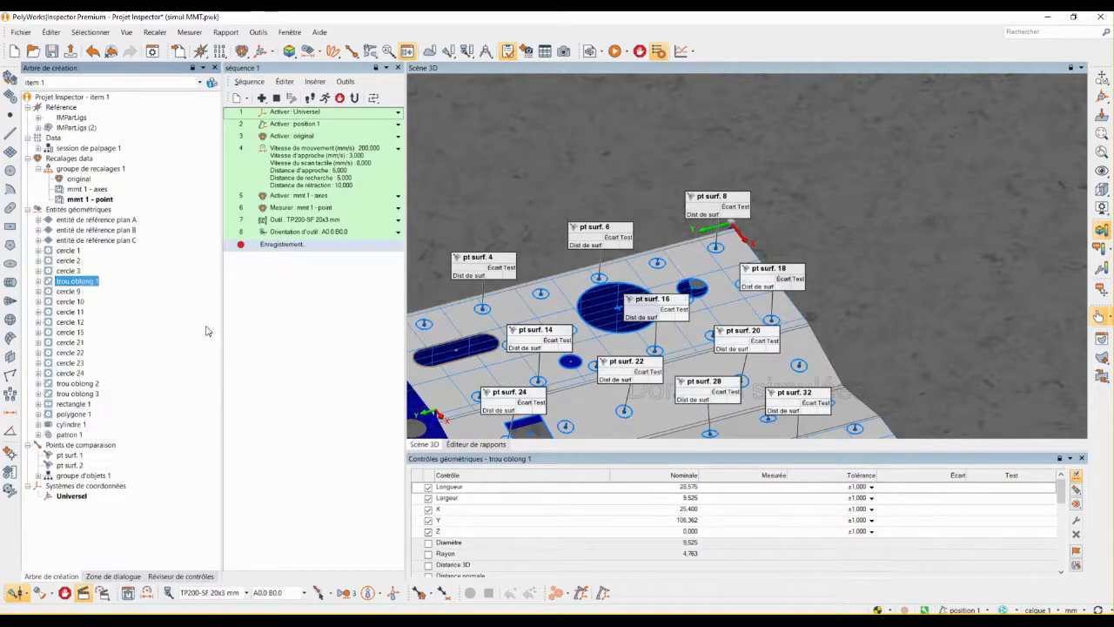
pyautogui.click(105, 140)
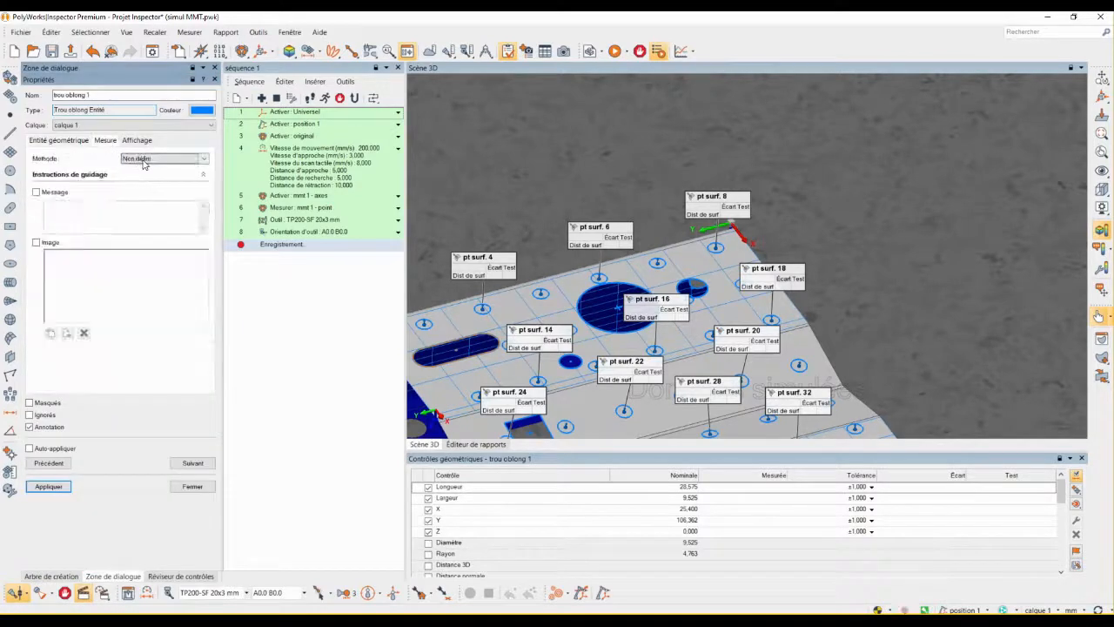
pyautogui.click(146, 158)
pyautogui.click(158, 205)
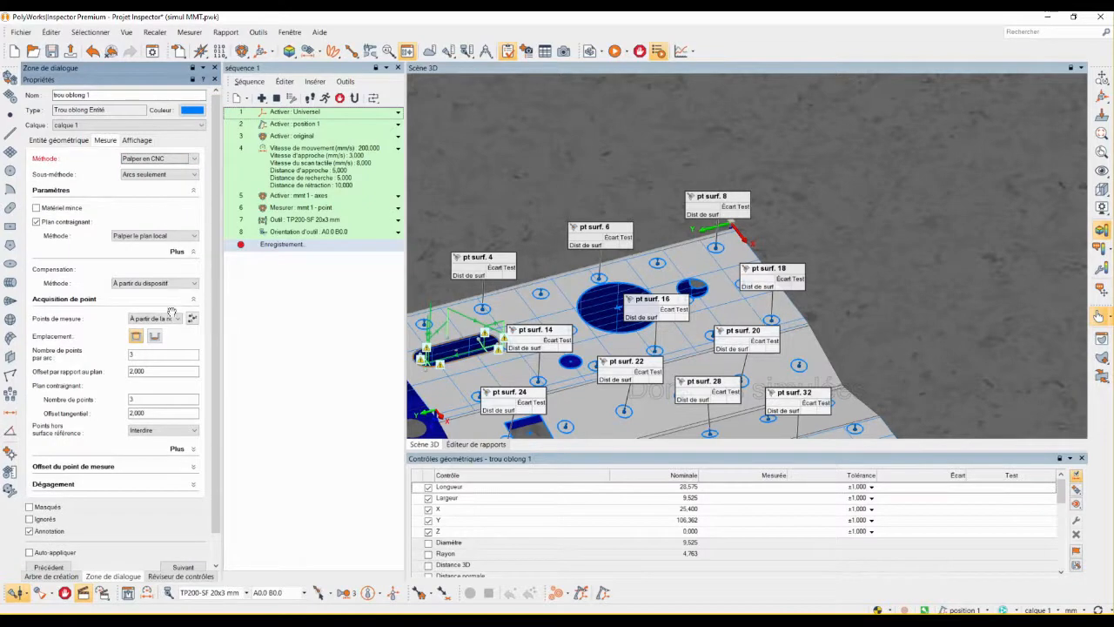
pyautogui.click(151, 356)
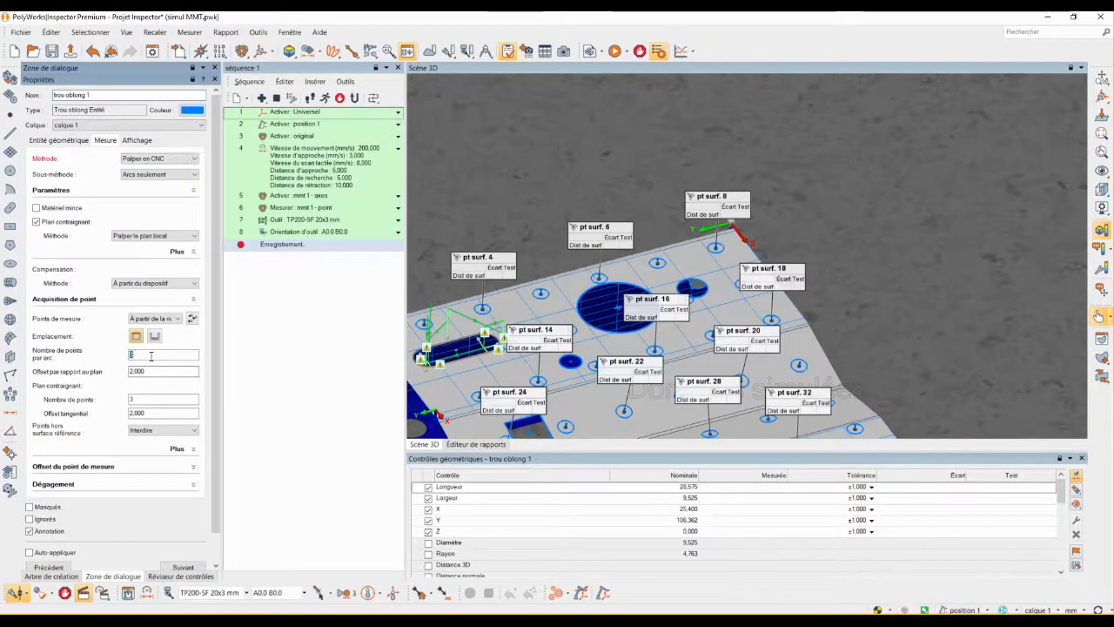
pyautogui.click(58, 211)
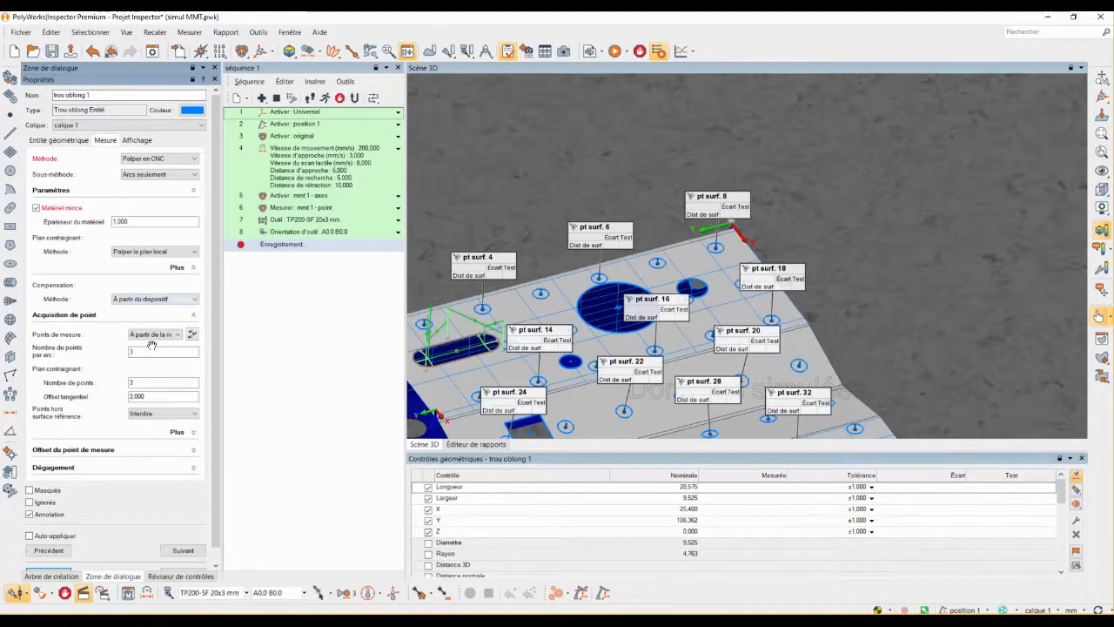
# Set the number of points per arc on trou oblong 1 to 4 and apply the properties
pyautogui.doubleClick(153, 352)
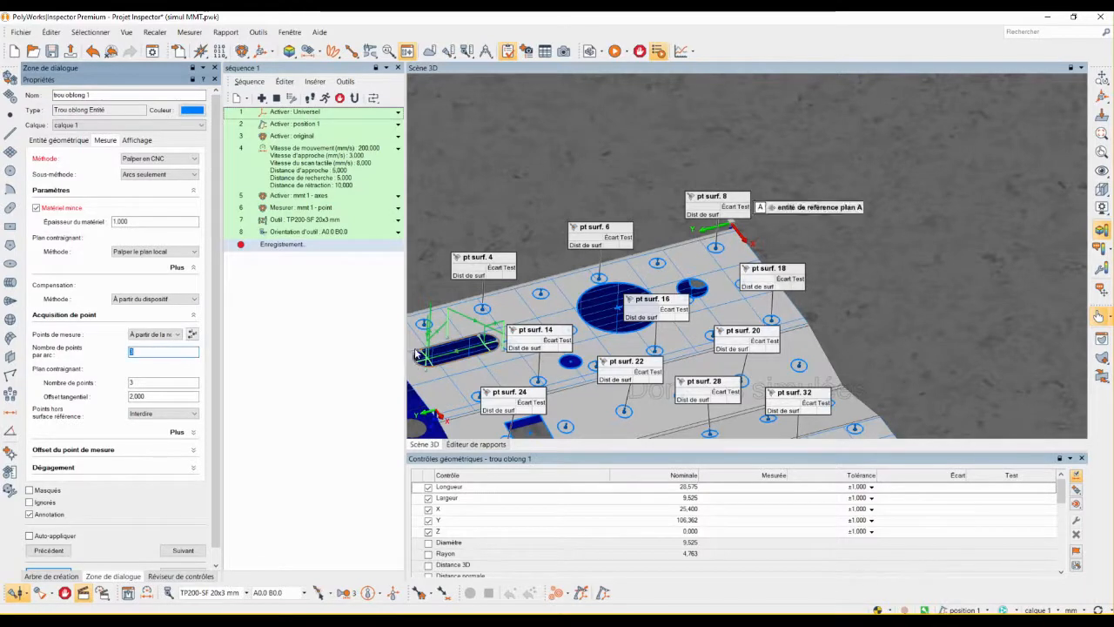
pyautogui.moveTo(427, 357)
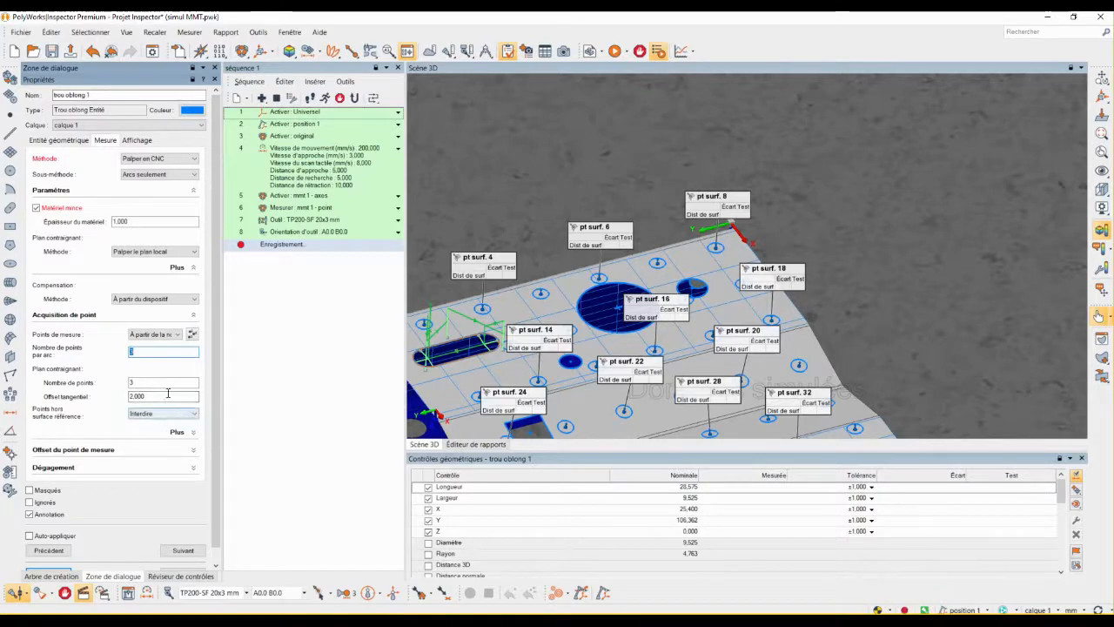
pyautogui.write('4')
pyautogui.click(148, 383)
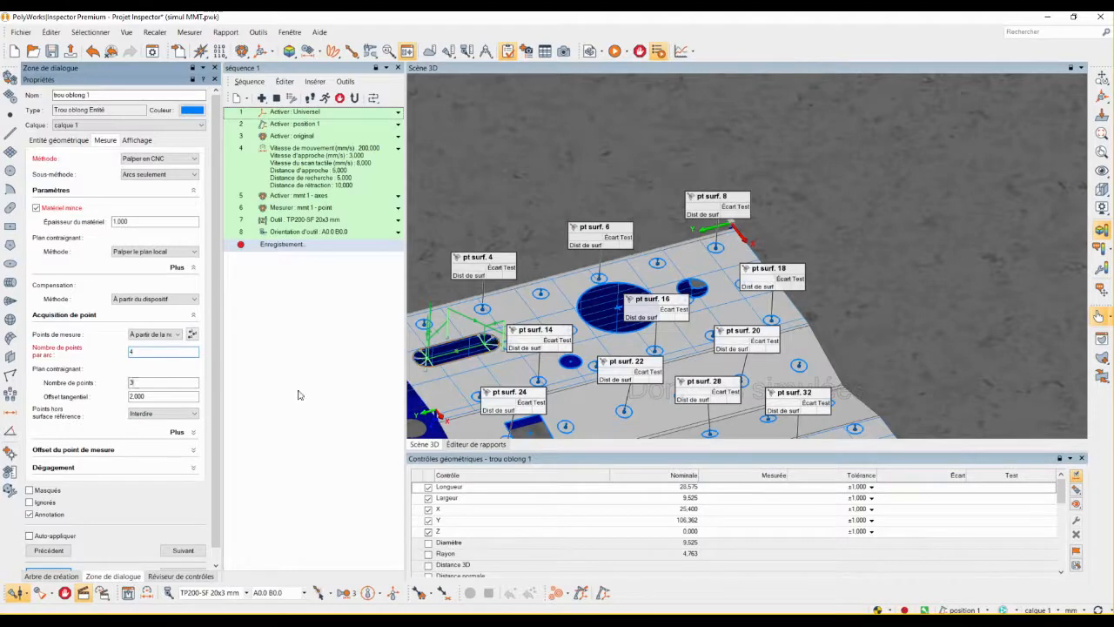
pyautogui.scroll(-1, 185, 542)
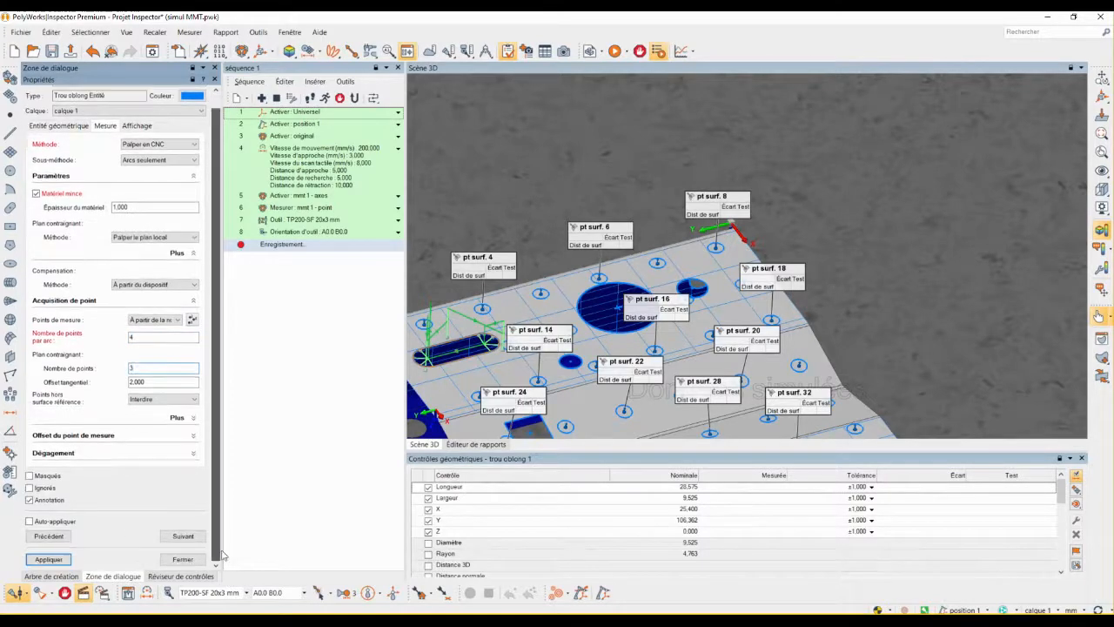
pyautogui.click(190, 436)
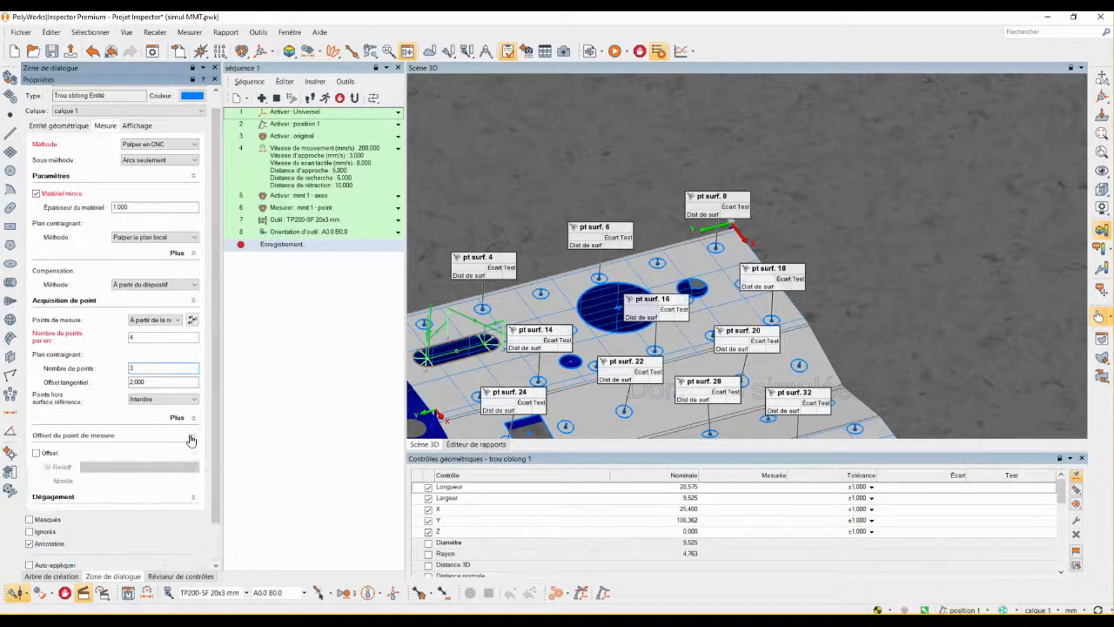
pyautogui.click(195, 502)
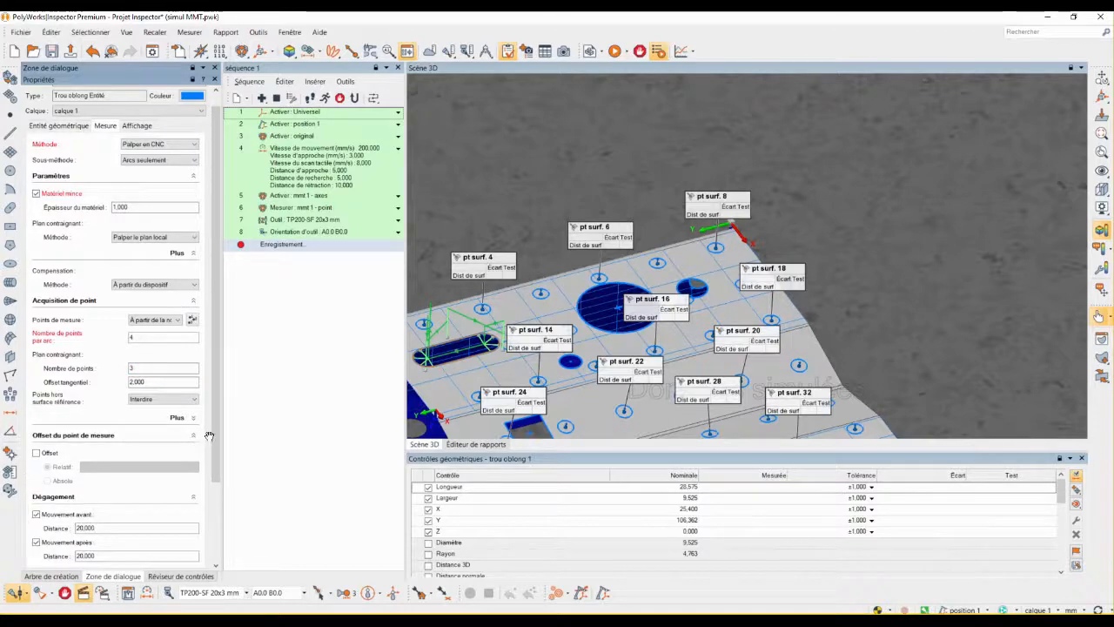
pyautogui.scroll(-3, 221, 533)
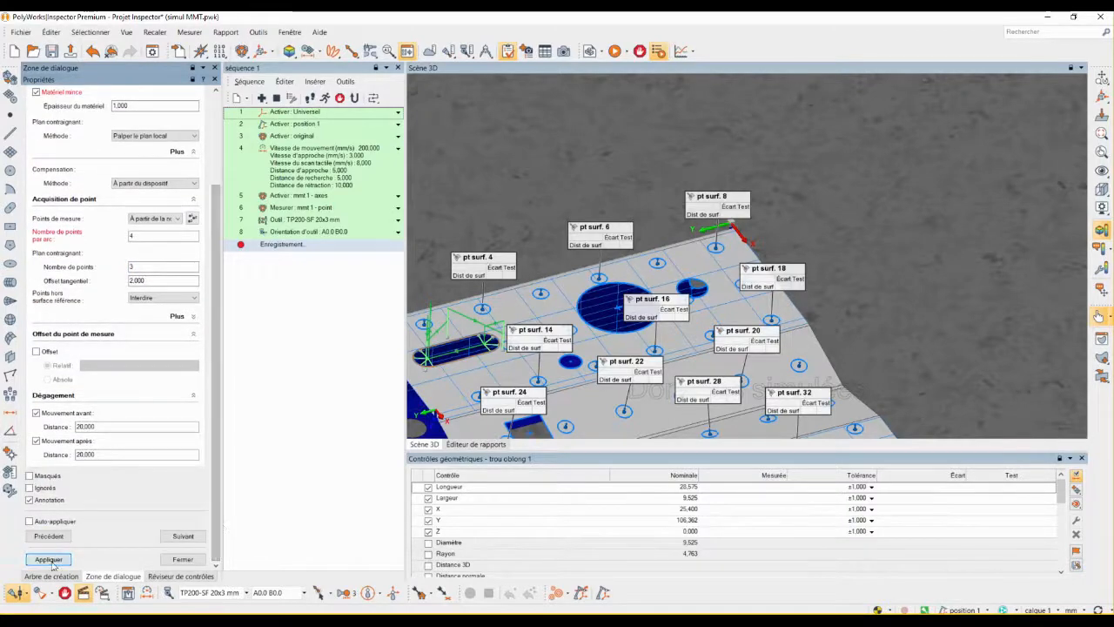
pyautogui.click(50, 559)
pyautogui.click(174, 560)
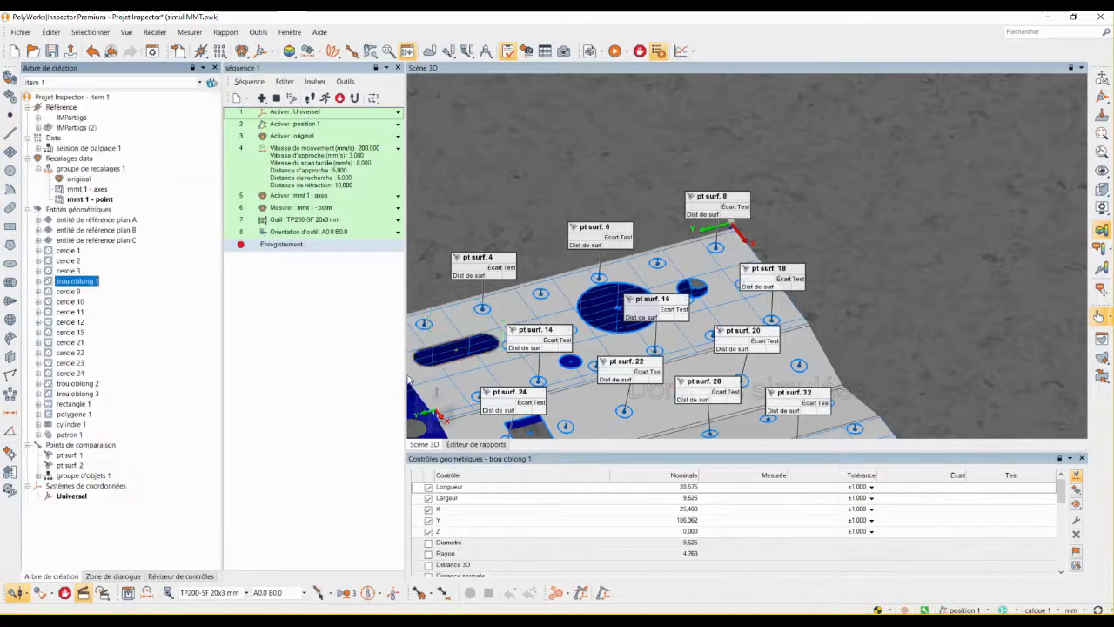
# Set the measurement method of trou oblong 2 and trou oblong 3 to Palper en CNC
pyautogui.click(64, 384)
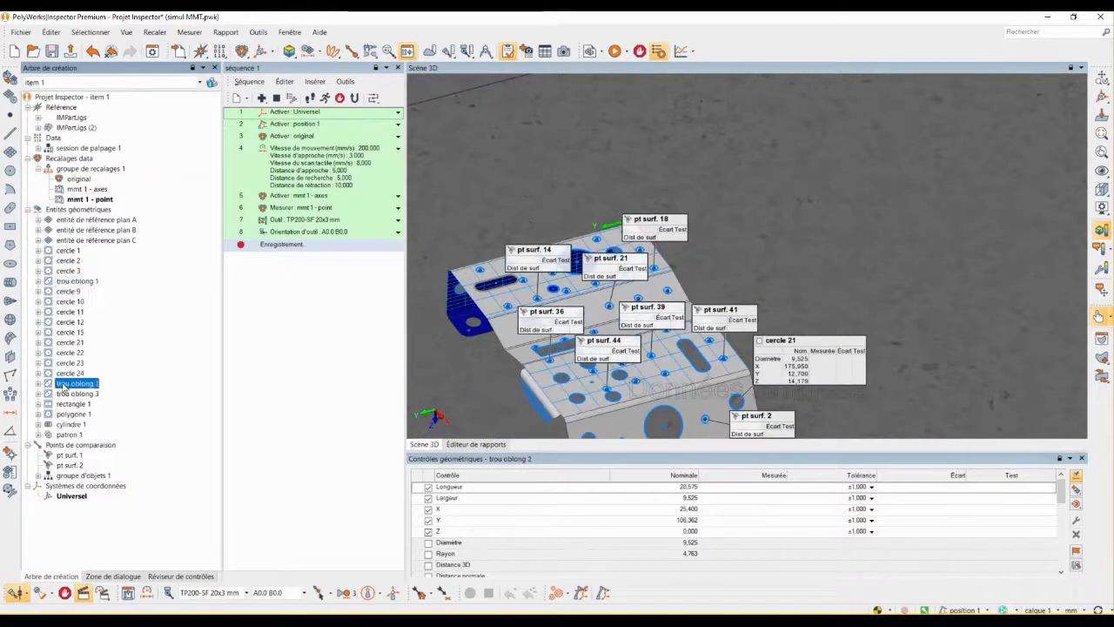
pyautogui.keyDown('ctrl'); pyautogui.click(68, 397); pyautogui.keyUp('ctrl')
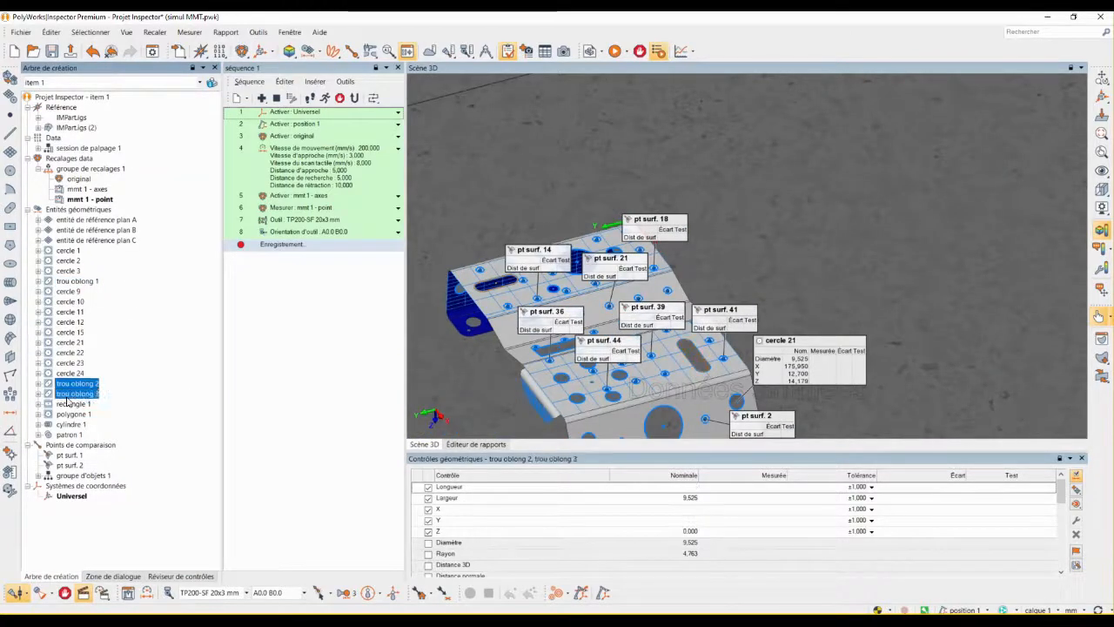
pyautogui.rightClick(68, 398)
pyautogui.click(146, 362)
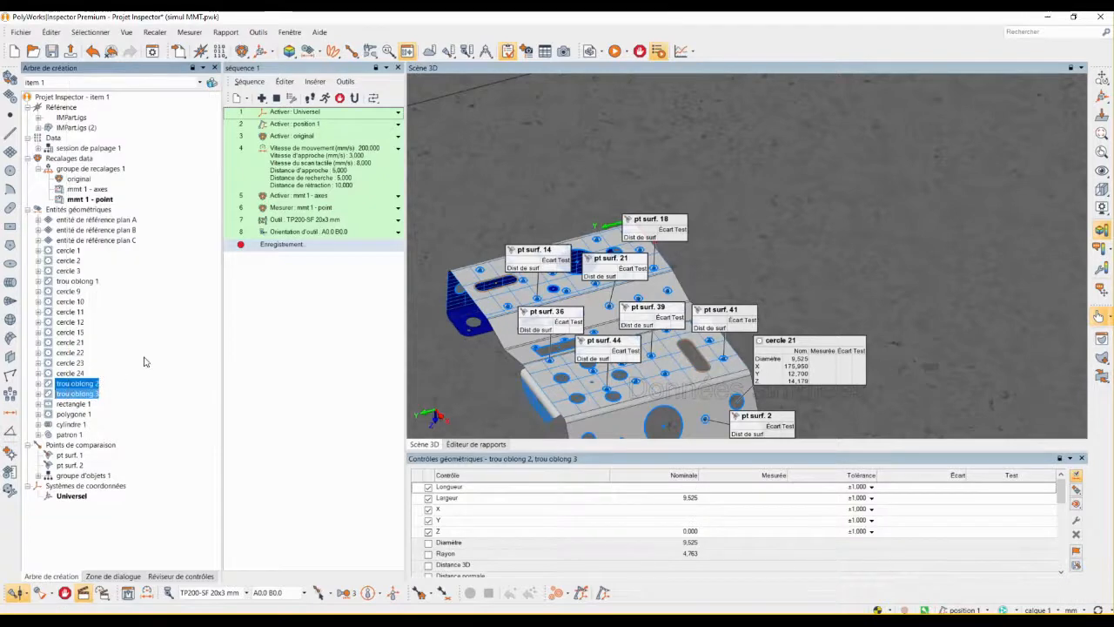
pyautogui.click(104, 140)
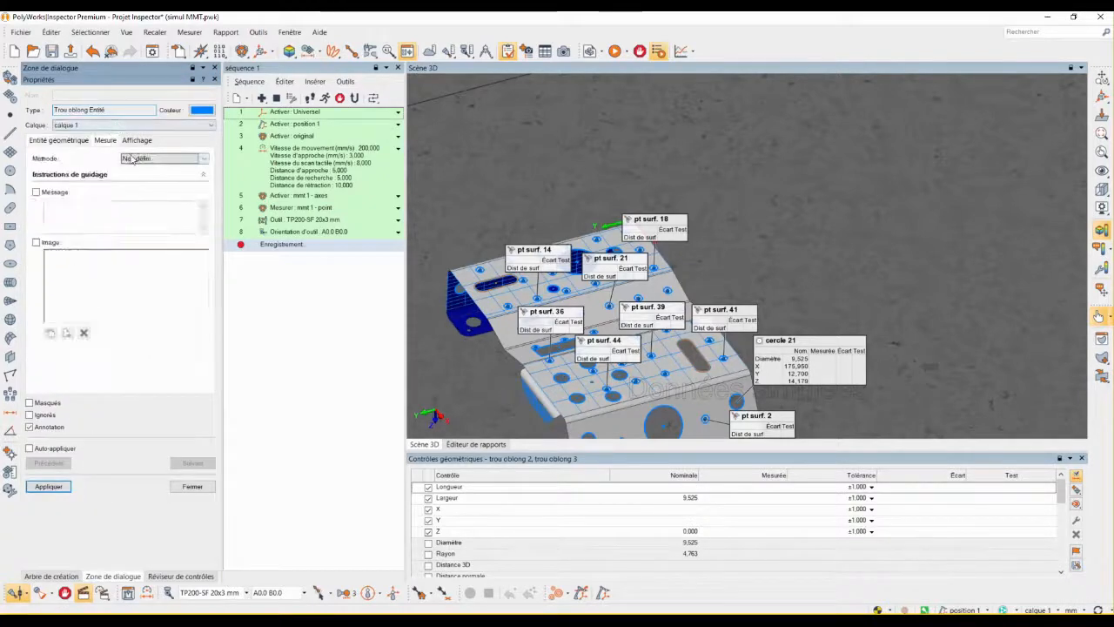
pyautogui.click(157, 158)
pyautogui.click(148, 205)
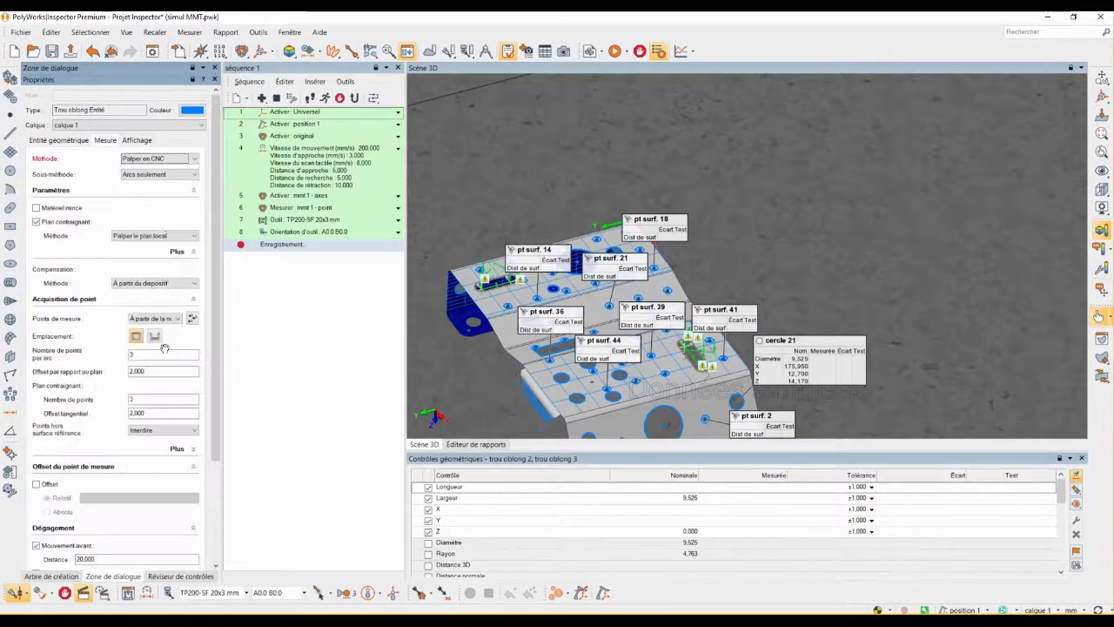
# Set trou oblong 2 and 3 to 4 points per arc, with the thin material option (Matériel mince) enabled
pyautogui.doubleClick(157, 356)
pyautogui.write('4')
pyautogui.click(75, 207)
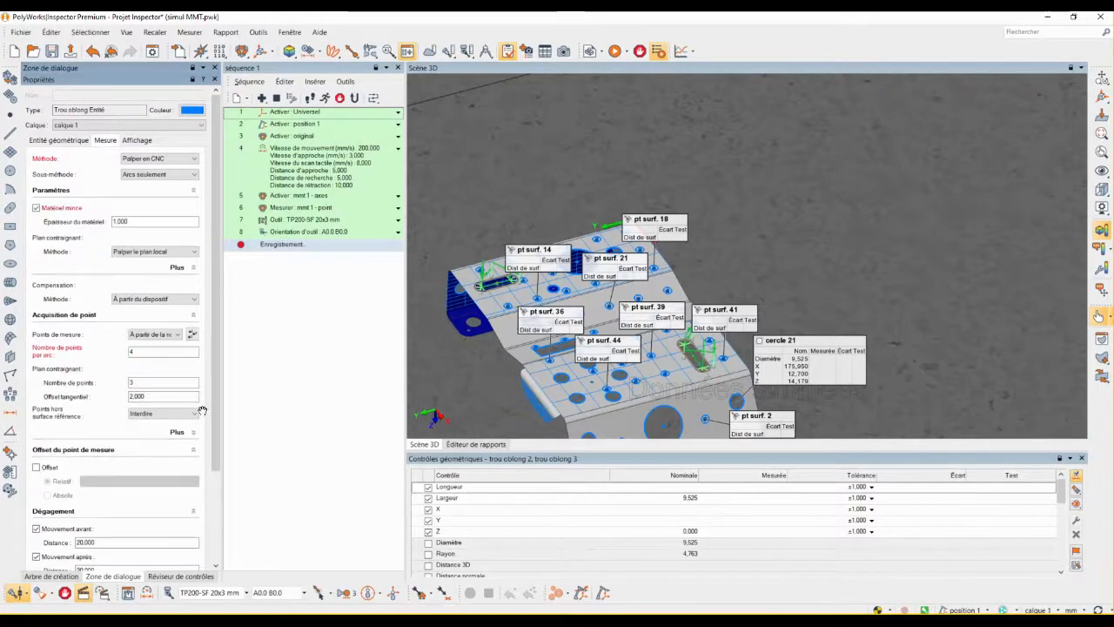
pyautogui.moveTo(217, 400); pyautogui.dragTo(226, 509)
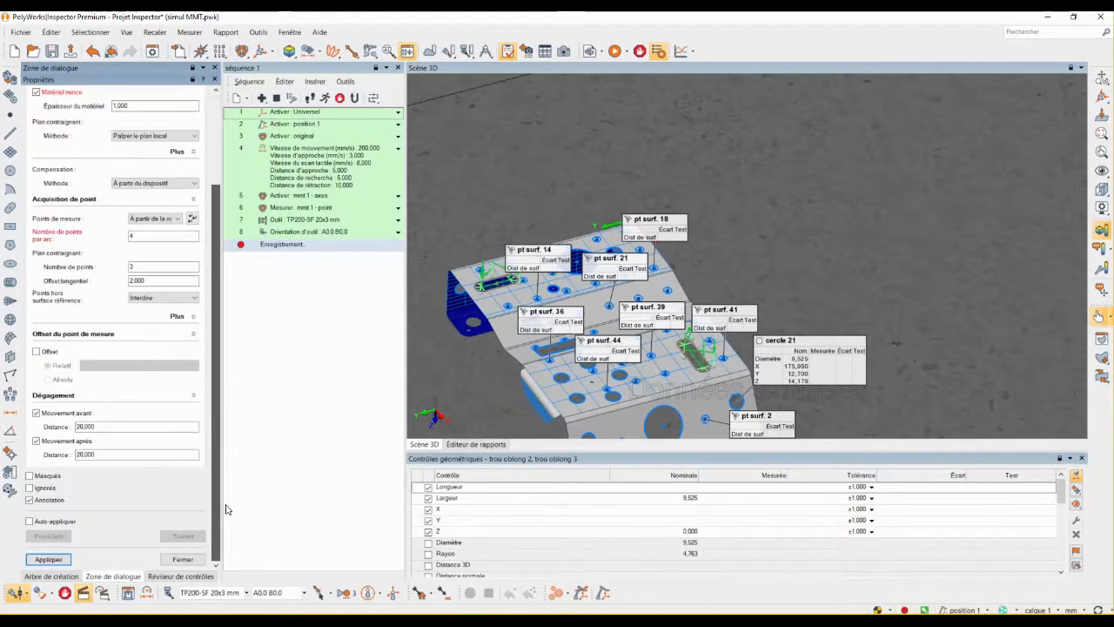
pyautogui.click(182, 560)
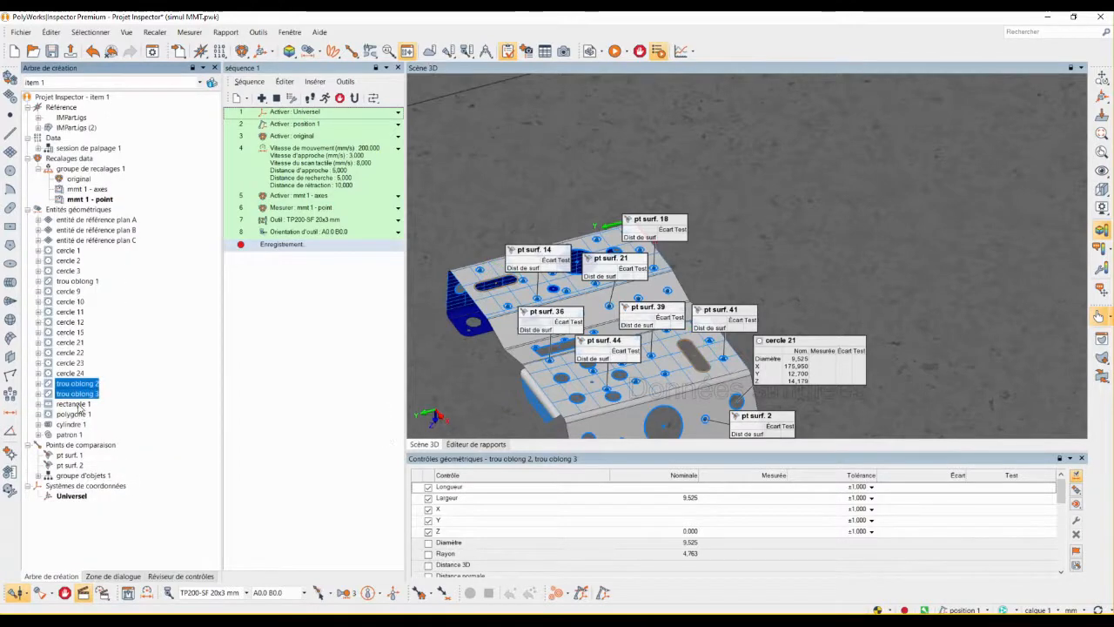
# Set the measurement method of rectangle 1 and polygone 1 to Palper en CNC
pyautogui.click(77, 404)
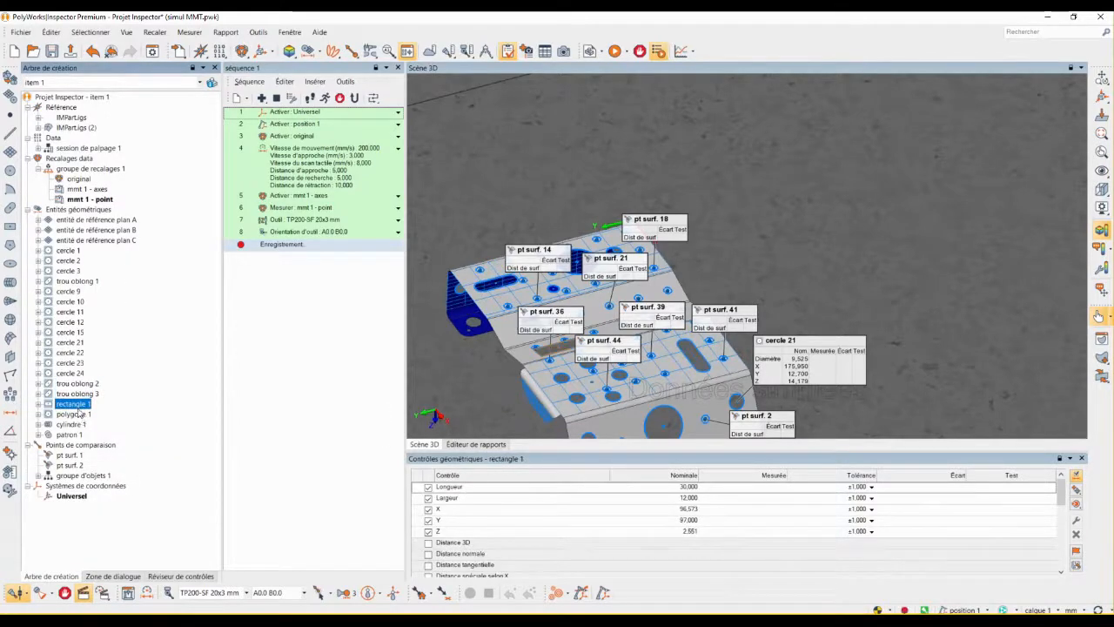
pyautogui.keyDown('ctrl'); pyautogui.click(74, 414); pyautogui.keyUp('ctrl')
pyautogui.rightClick(76, 415)
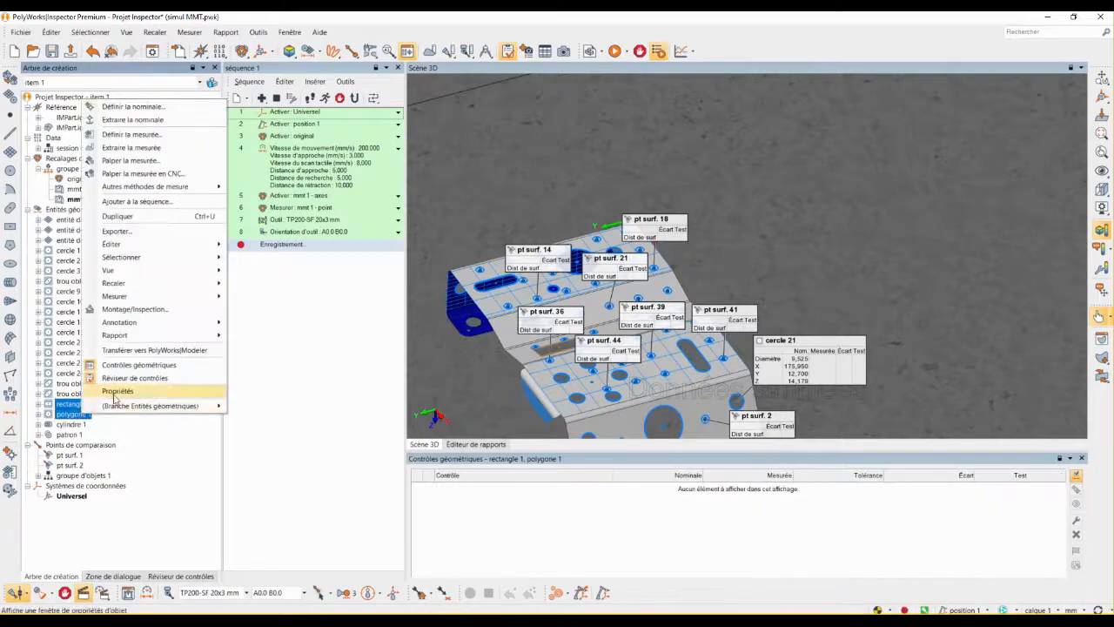
pyautogui.click(119, 391)
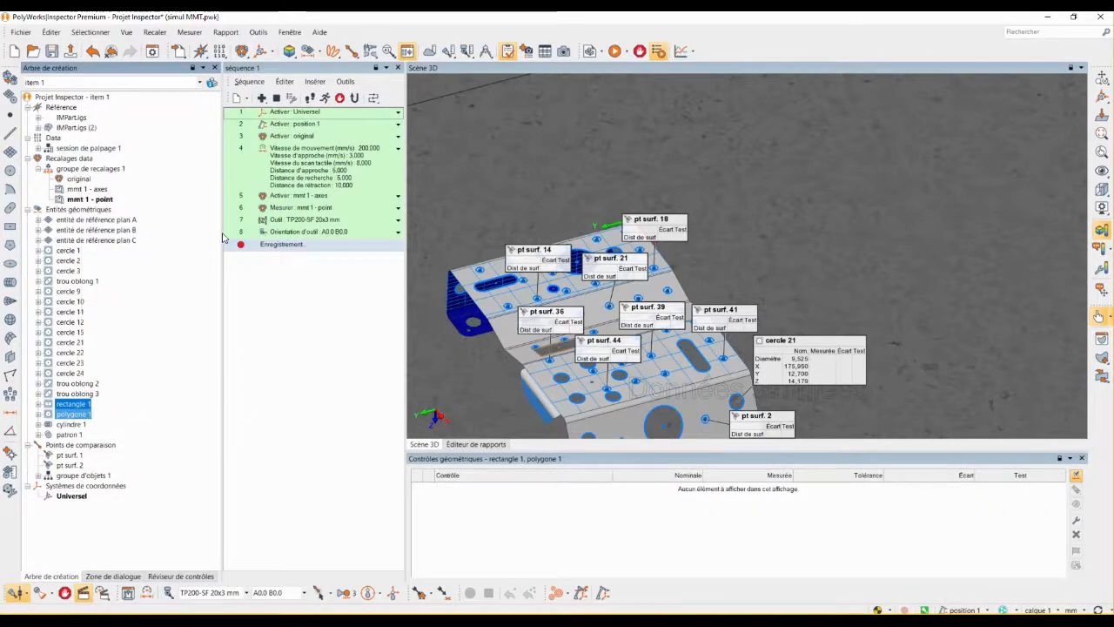
pyautogui.click(104, 140)
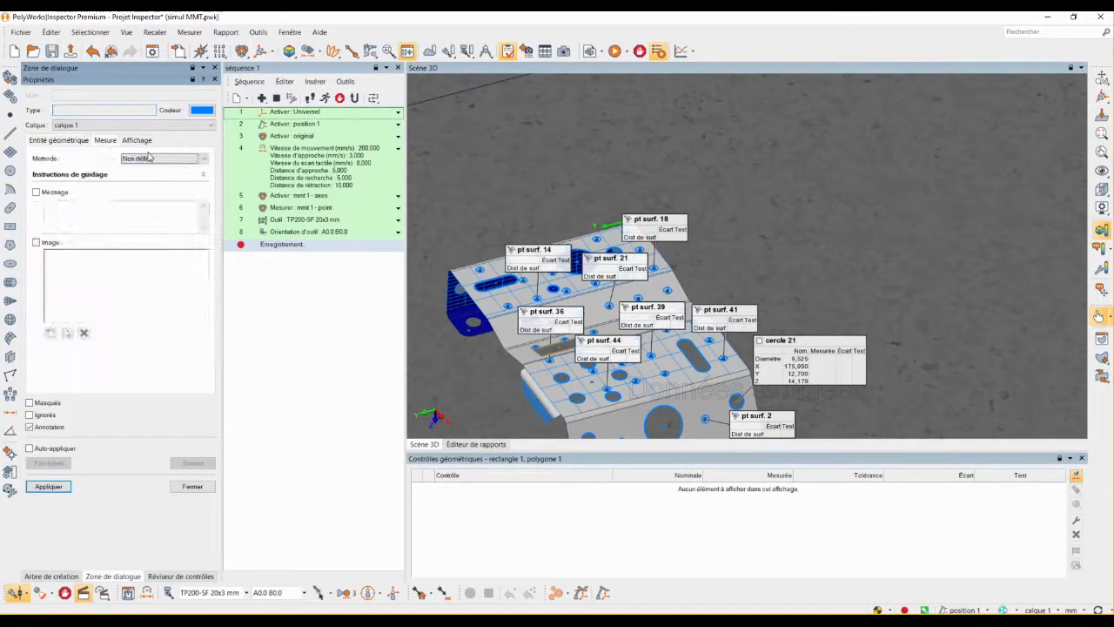
pyautogui.click(154, 158)
pyautogui.click(144, 205)
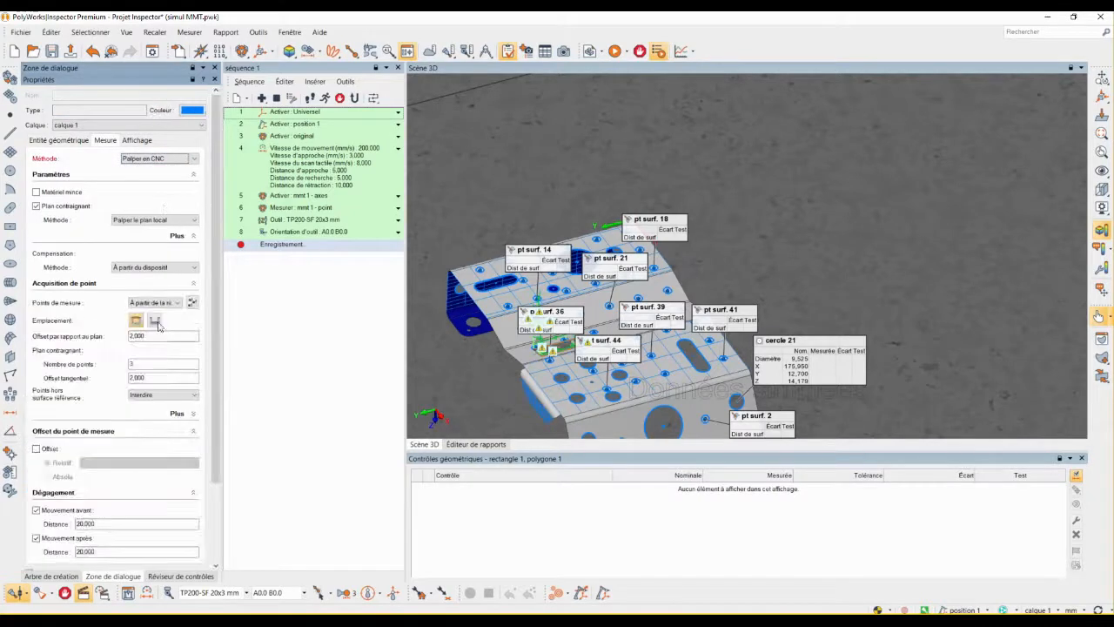
# Set the constraining plane's number of points for rectangle 1 and polygone 1 to 8 and apply the properties
pyautogui.click(148, 366)
pyautogui.write('5')
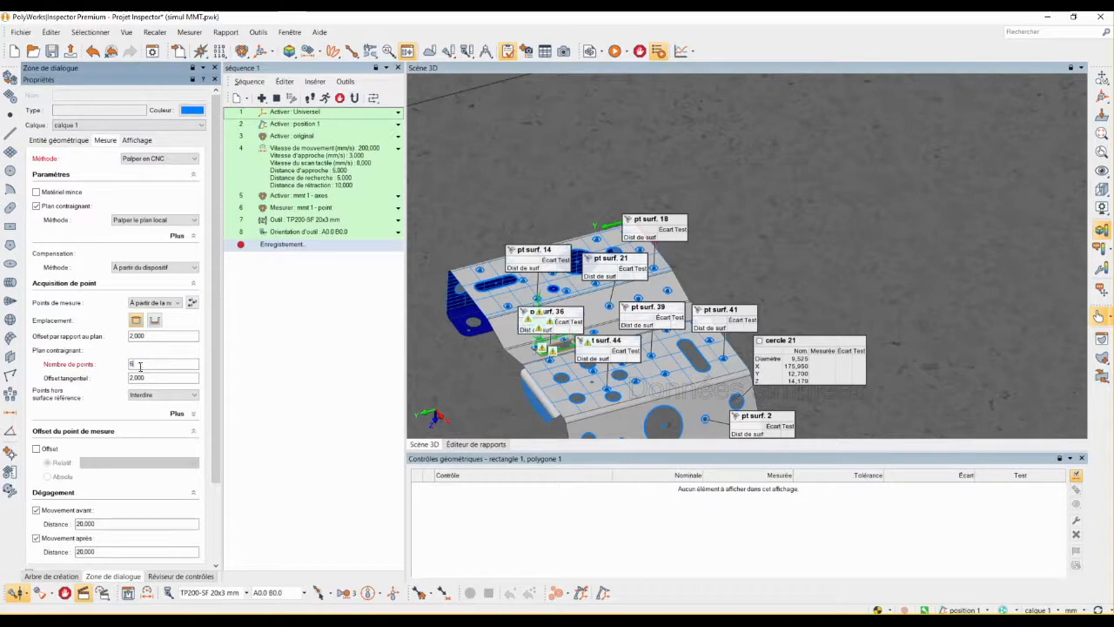
pyautogui.press('BackSpace')
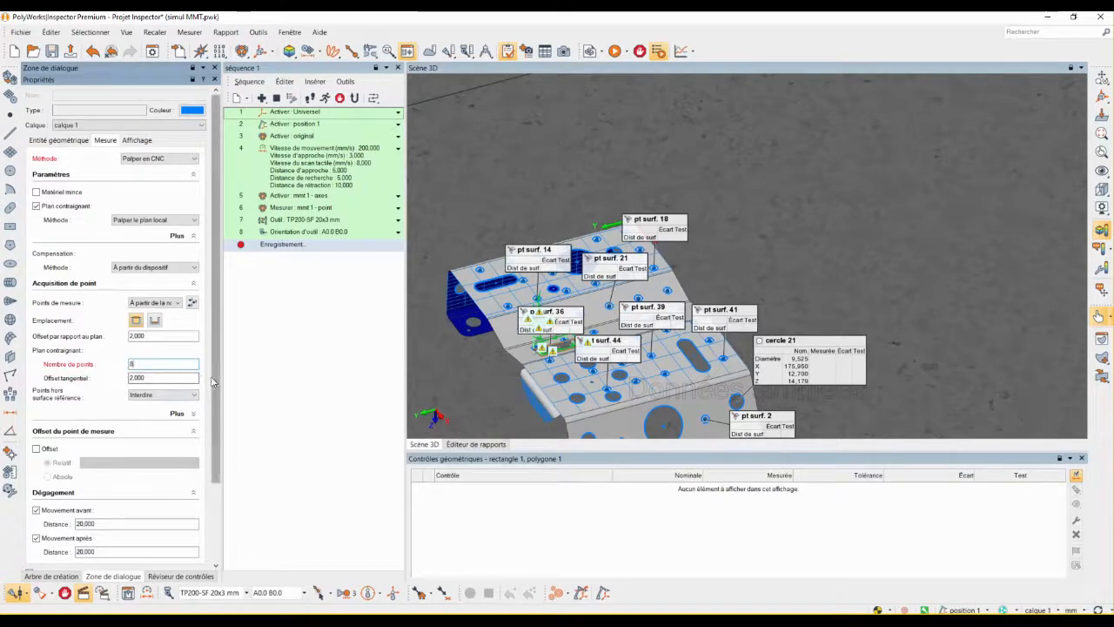
pyautogui.scroll(-2, 203, 375)
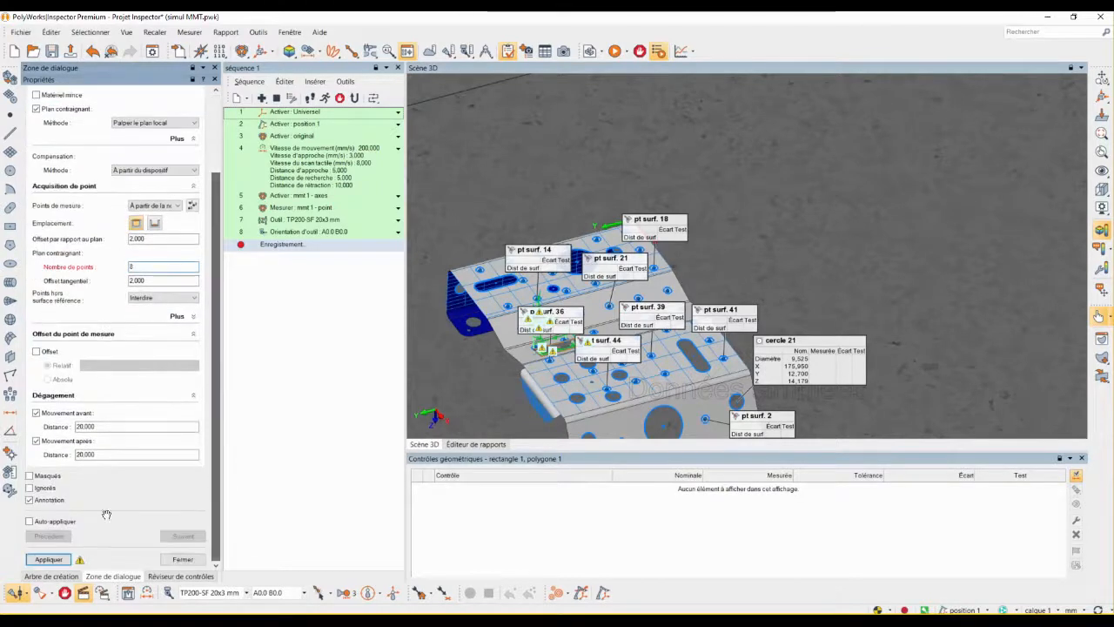
pyautogui.click(64, 559)
pyautogui.click(181, 560)
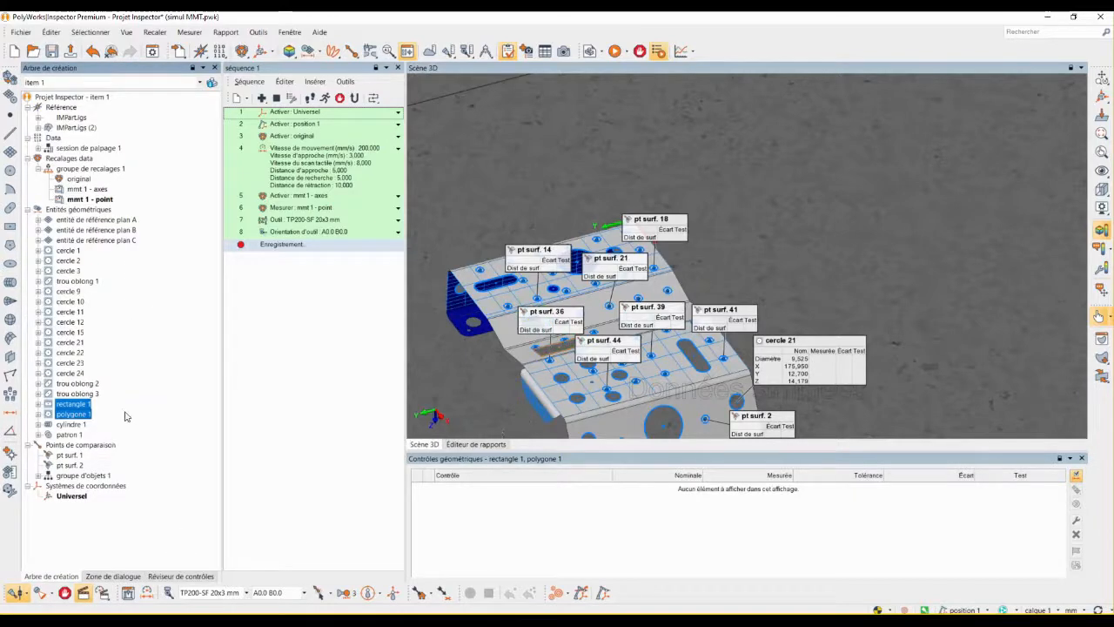
# Set the measurement method of cercle 16 to cercle 20 in patron 1 to Palper en CNC
pyautogui.click(37, 434)
pyautogui.click(79, 445)
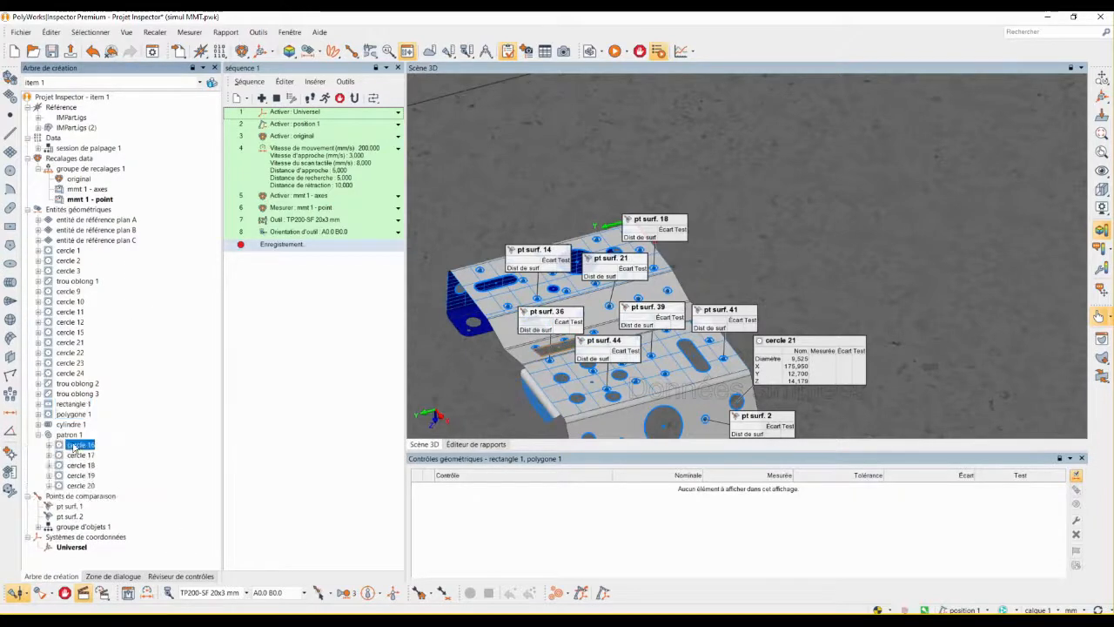
pyautogui.keyDown('shift'); pyautogui.click(78, 486); pyautogui.keyUp('shift')
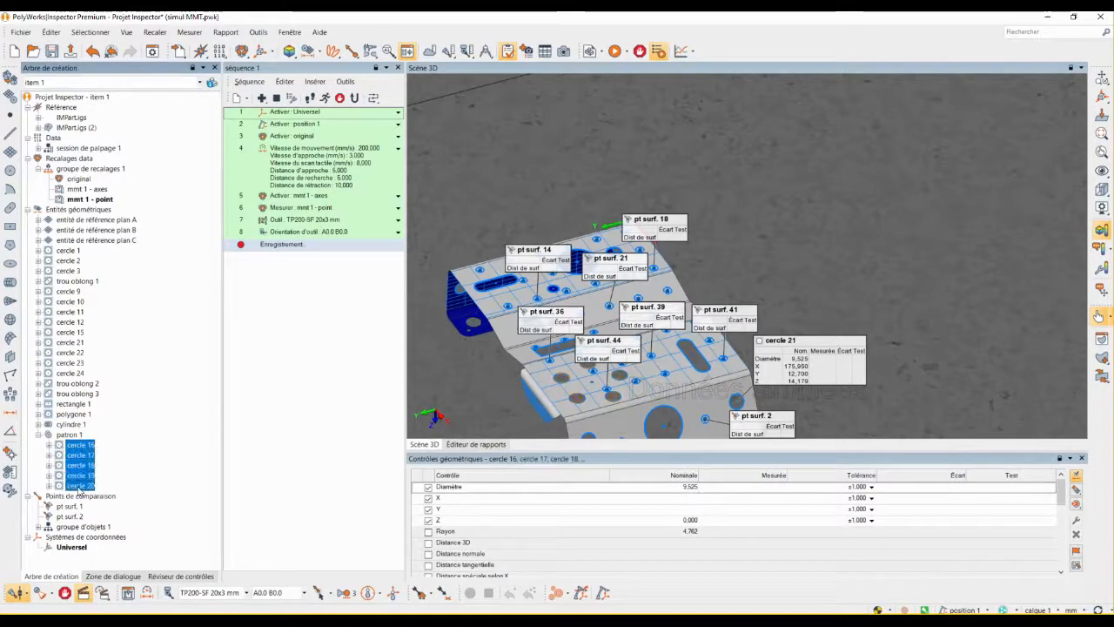
pyautogui.rightClick(78, 487)
pyautogui.click(103, 465)
pyautogui.click(106, 140)
pyautogui.click(148, 158)
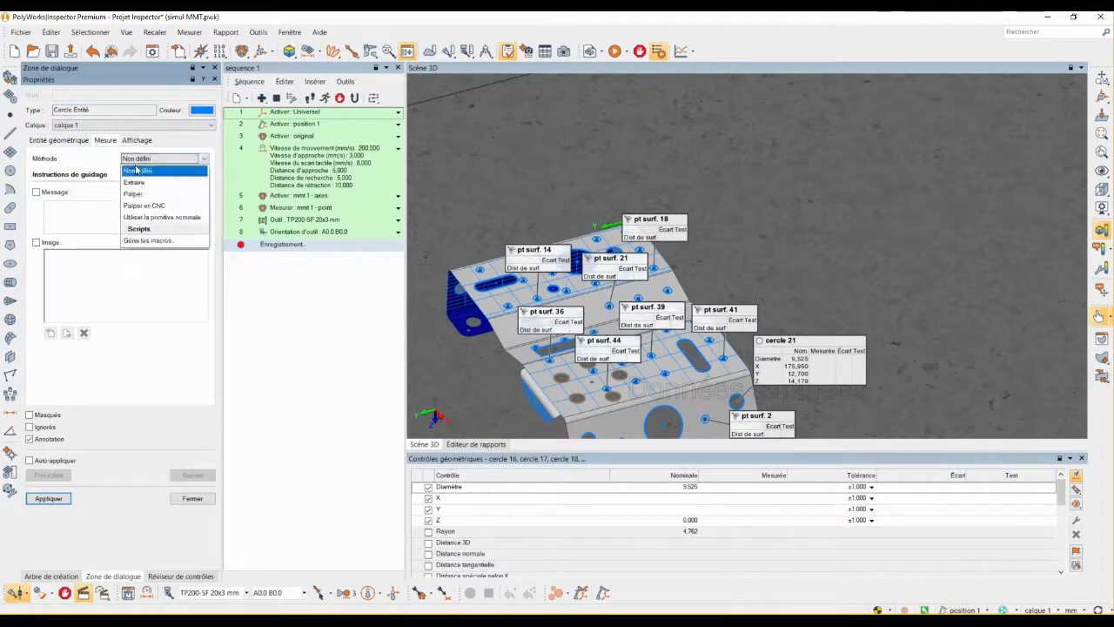
pyautogui.click(143, 206)
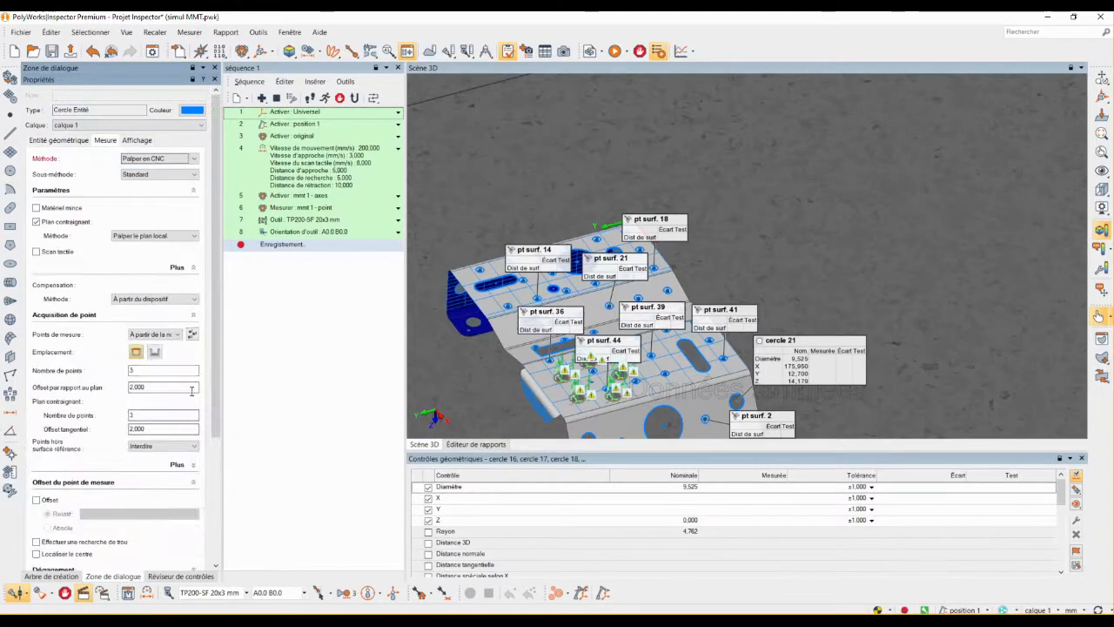
# Enable the thin material option (Matériel mince) for the patron 1 circles and close their properties
pyautogui.click(37, 208)
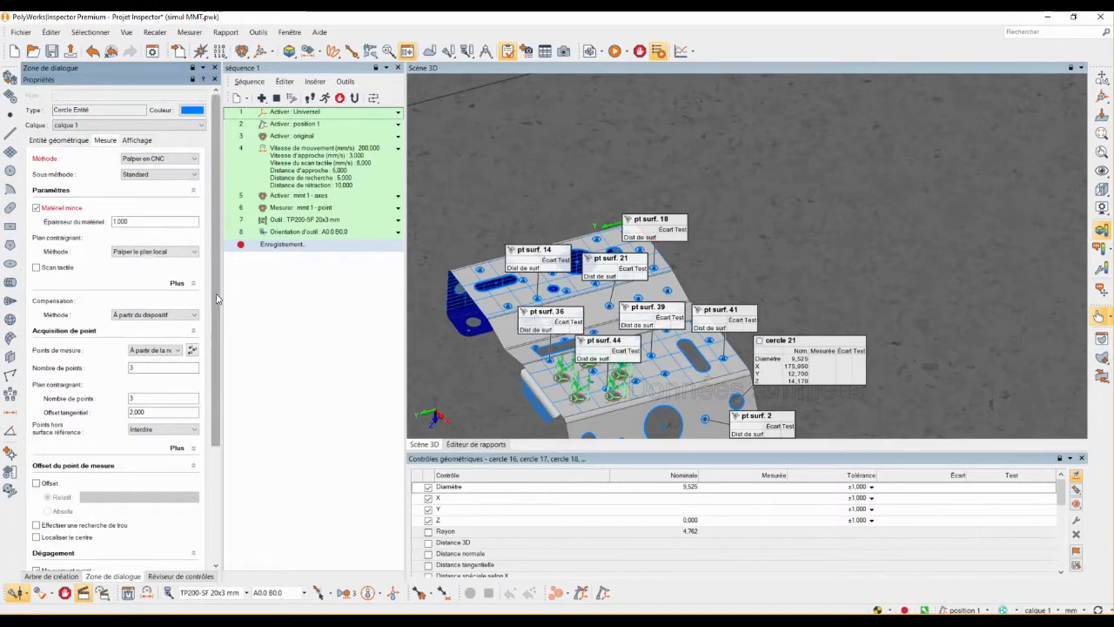
pyautogui.scroll(-3, 216, 299)
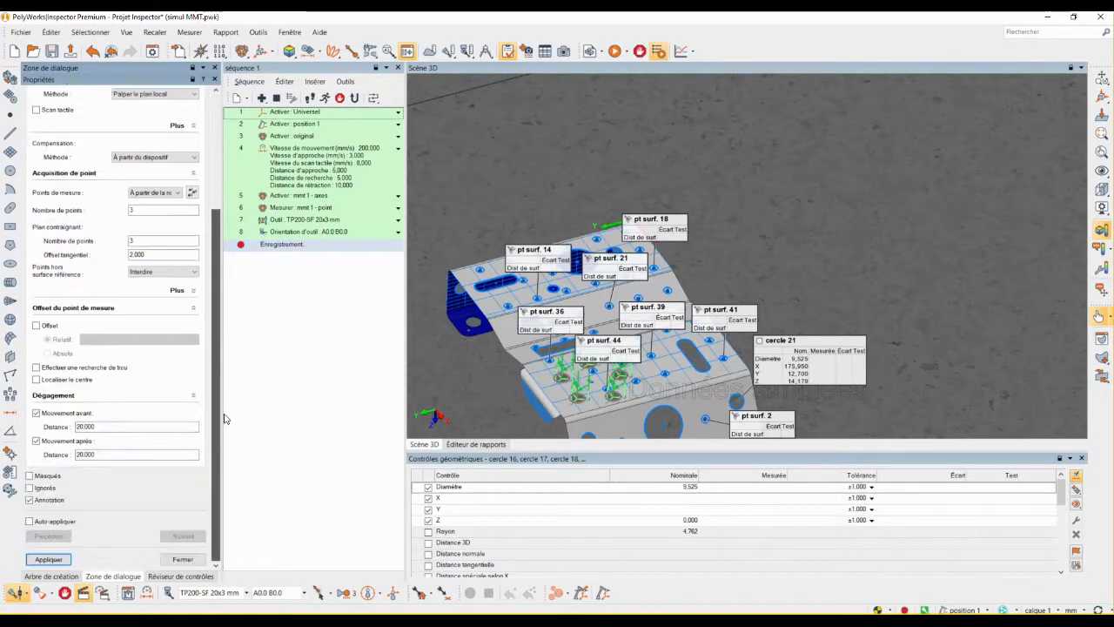
pyautogui.click(184, 560)
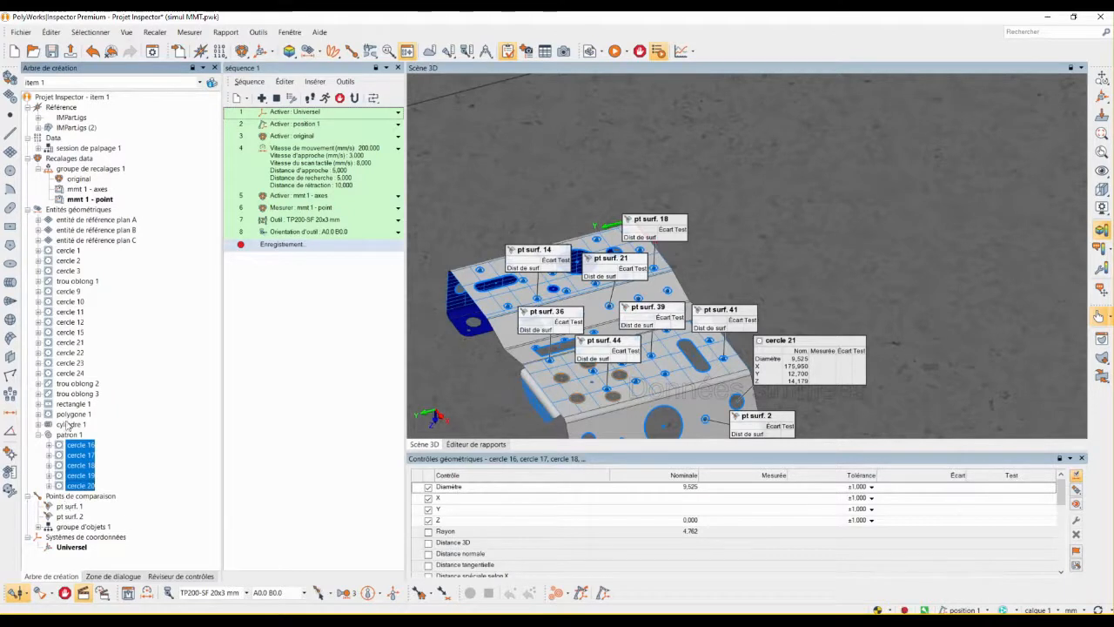
pyautogui.click(75, 516)
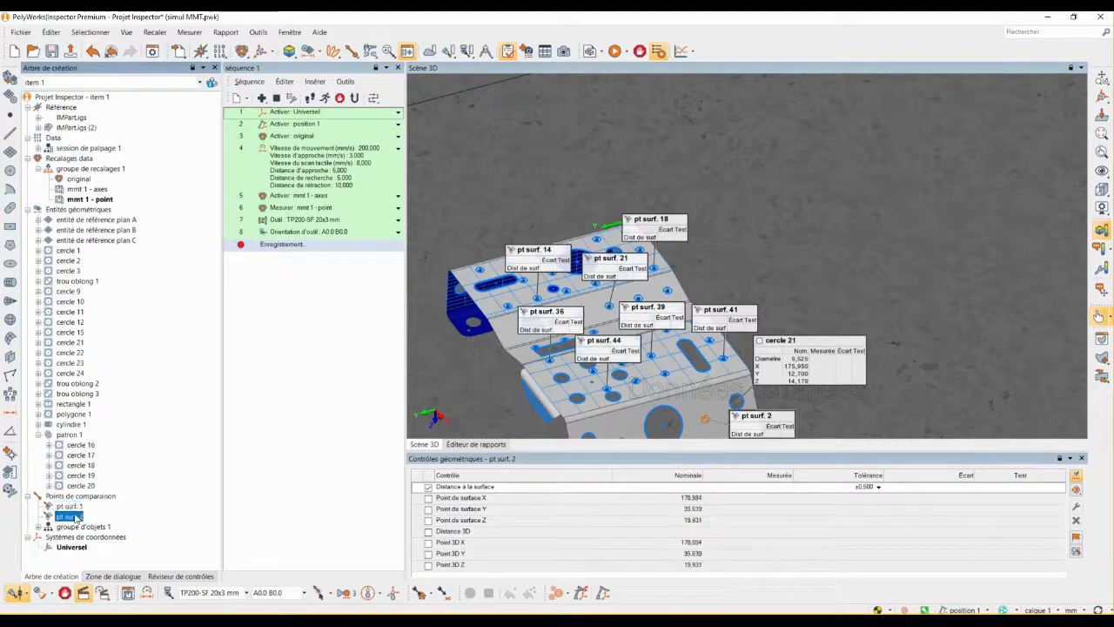
pyautogui.click(82, 527)
pyautogui.click(37, 526)
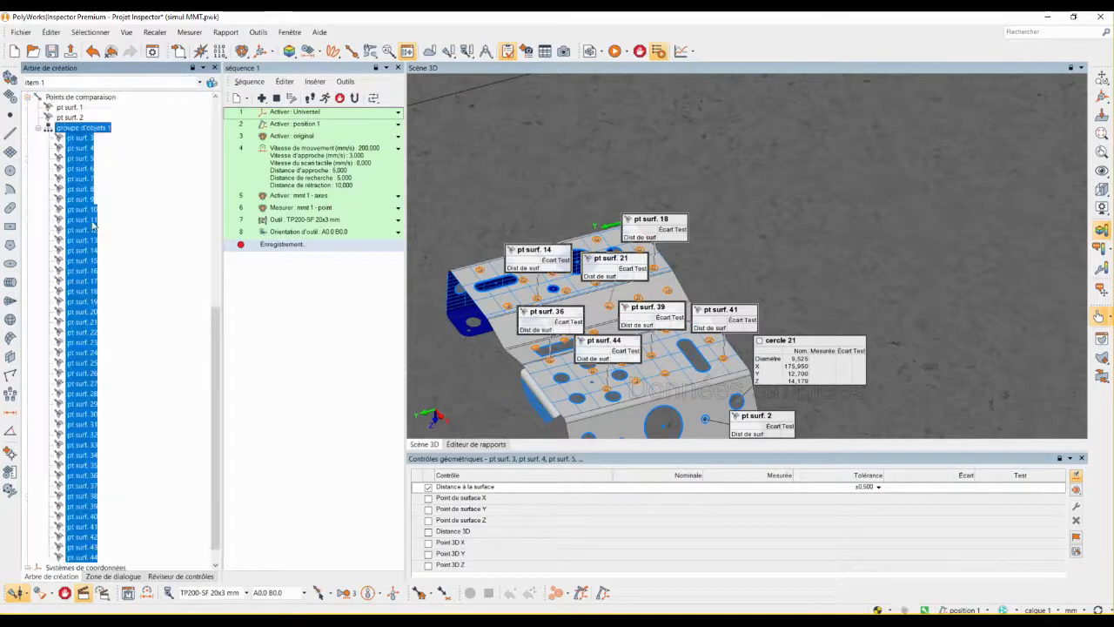
pyautogui.click(39, 128)
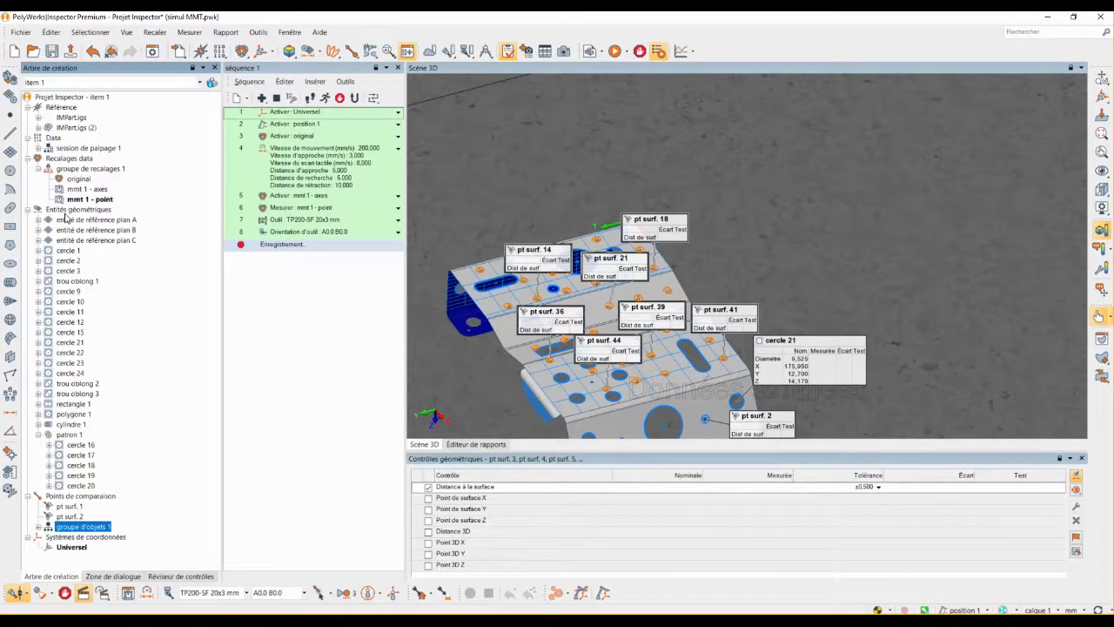
pyautogui.click(66, 211)
# Set the measurement method of reference planes A, B and C to Palper en CNC and open their number of points for editing
pyautogui.click(68, 220)
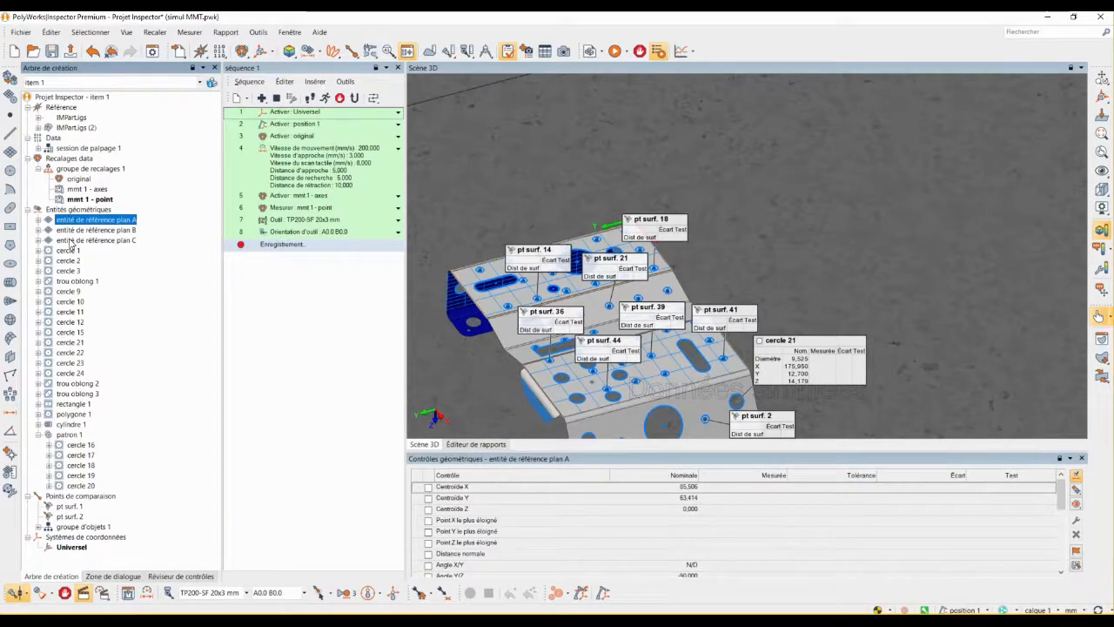
pyautogui.keyDown('shift'); pyautogui.click(69, 240); pyautogui.keyUp('shift')
pyautogui.rightClick(70, 241)
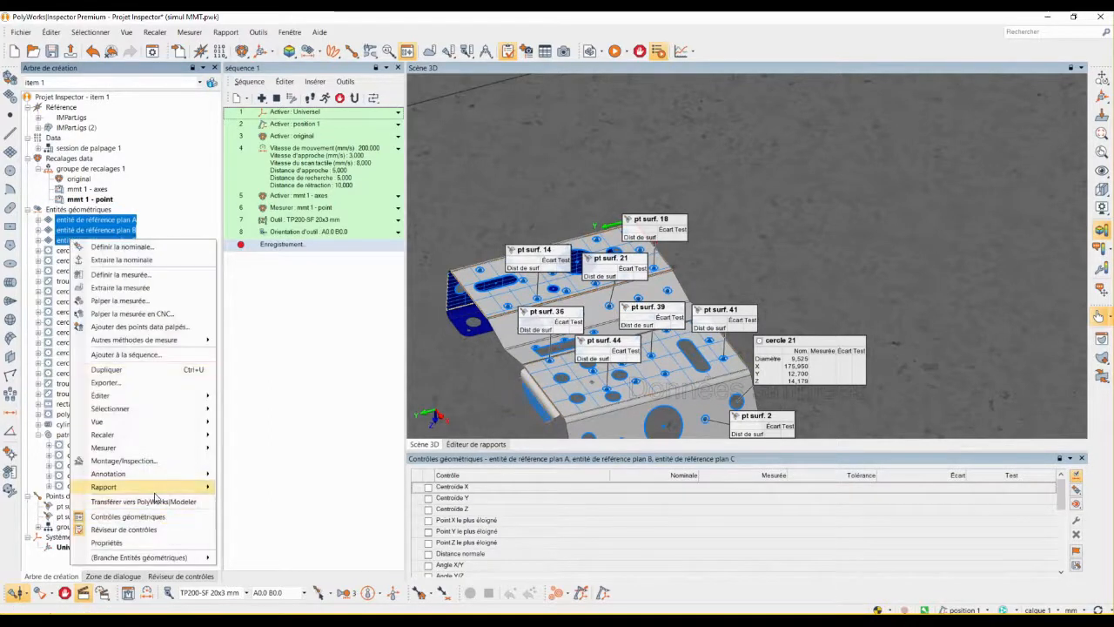
pyautogui.click(157, 542)
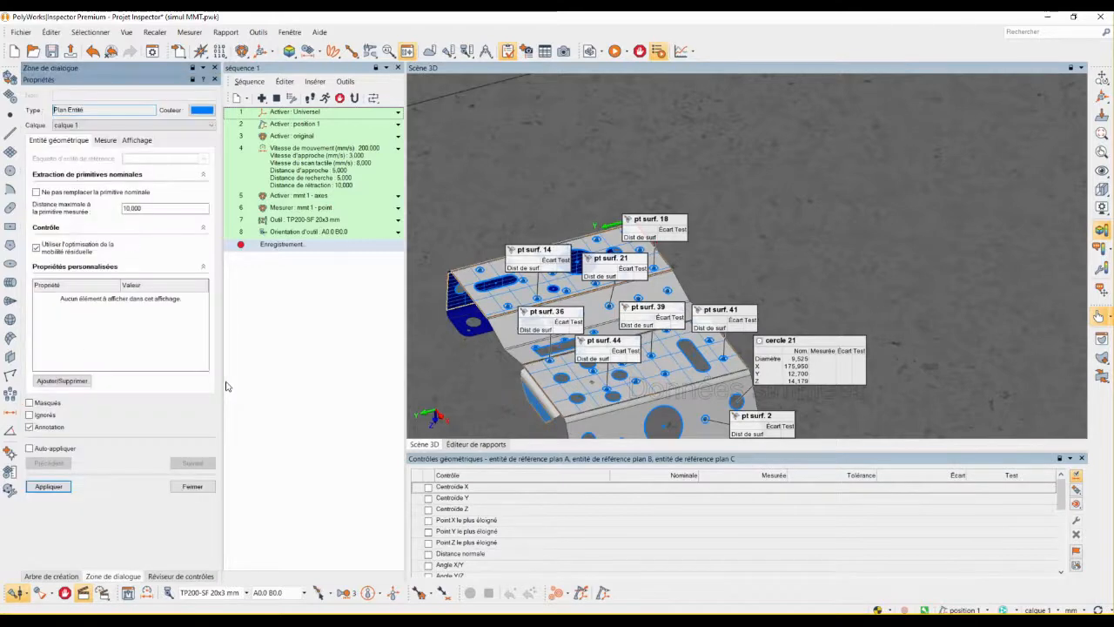
pyautogui.click(105, 140)
pyautogui.click(140, 161)
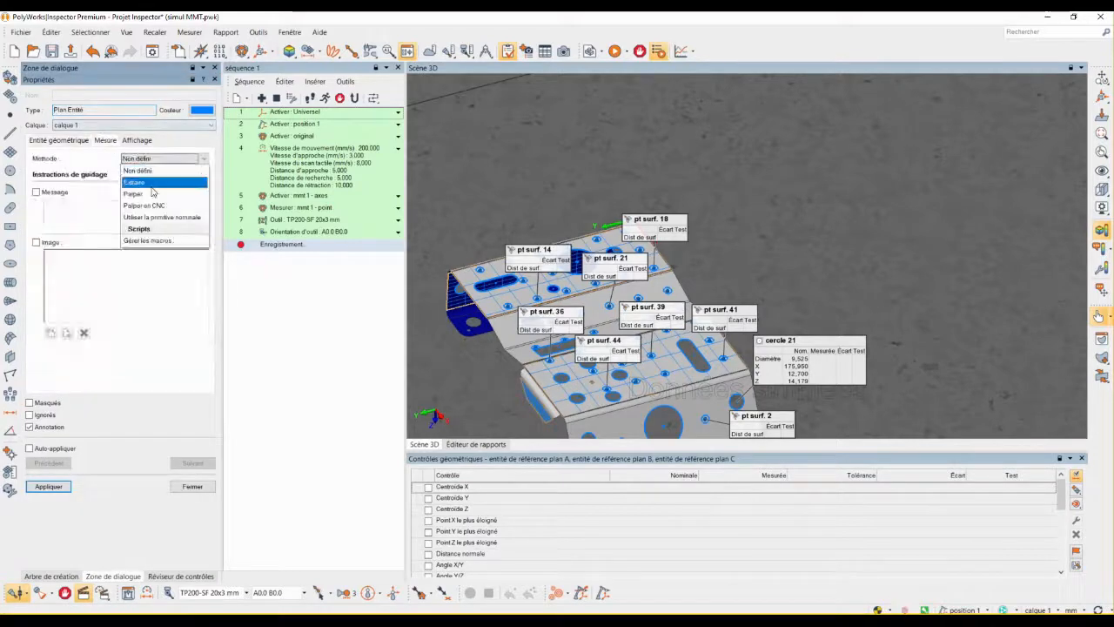
pyautogui.click(130, 203)
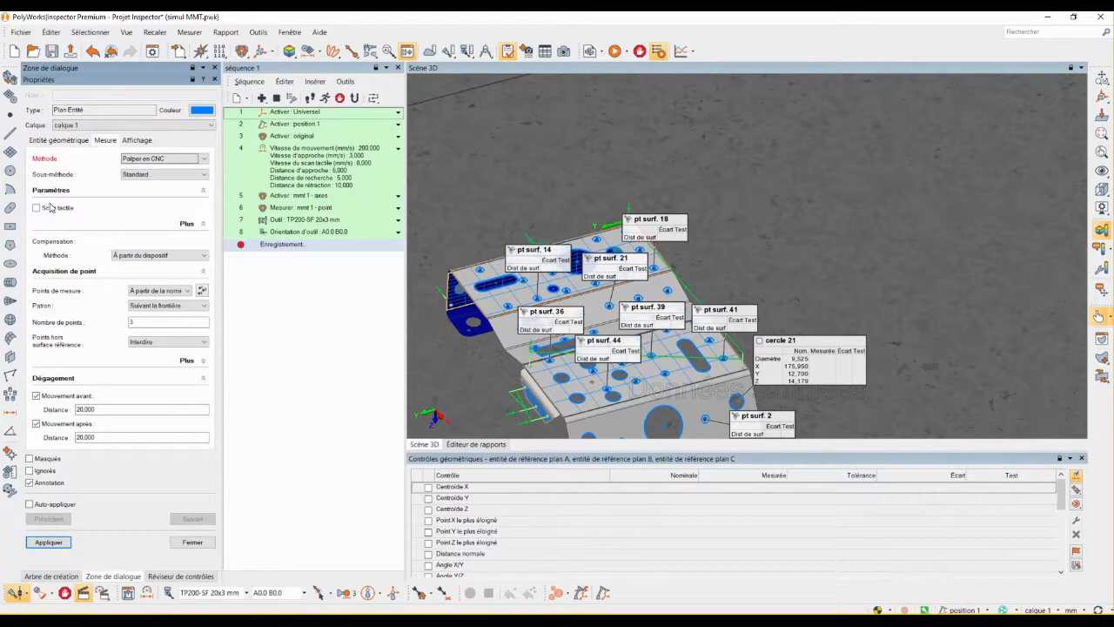
pyautogui.click(141, 322)
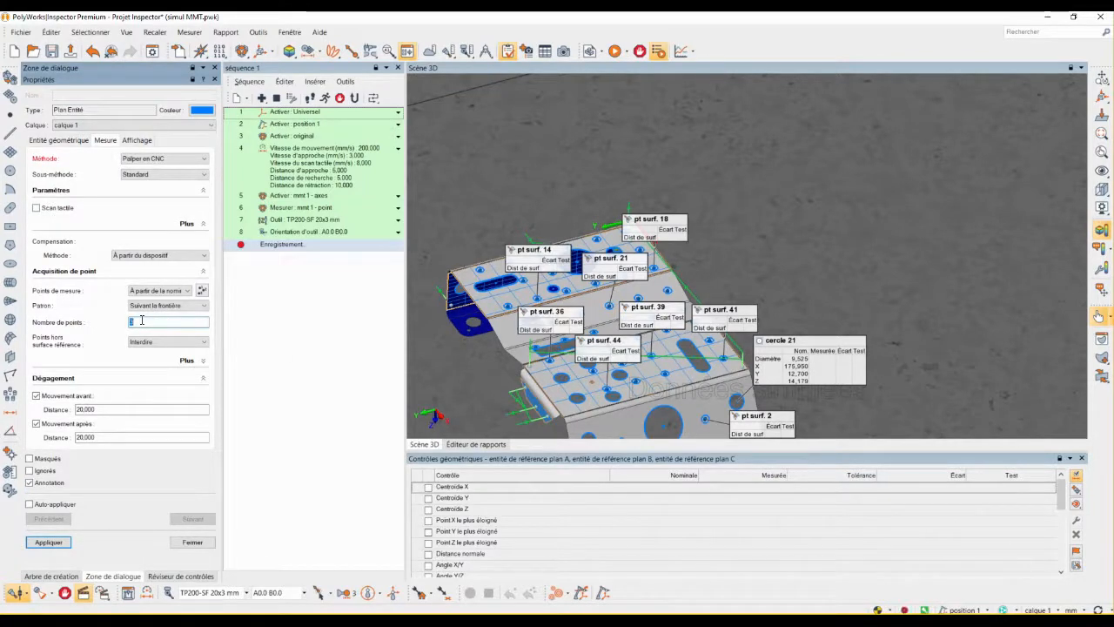
# Set reference planes A, B and C to 6 CNC-probed points with the Suivant la frontière pattern and apply the settings
pyautogui.click(160, 305)
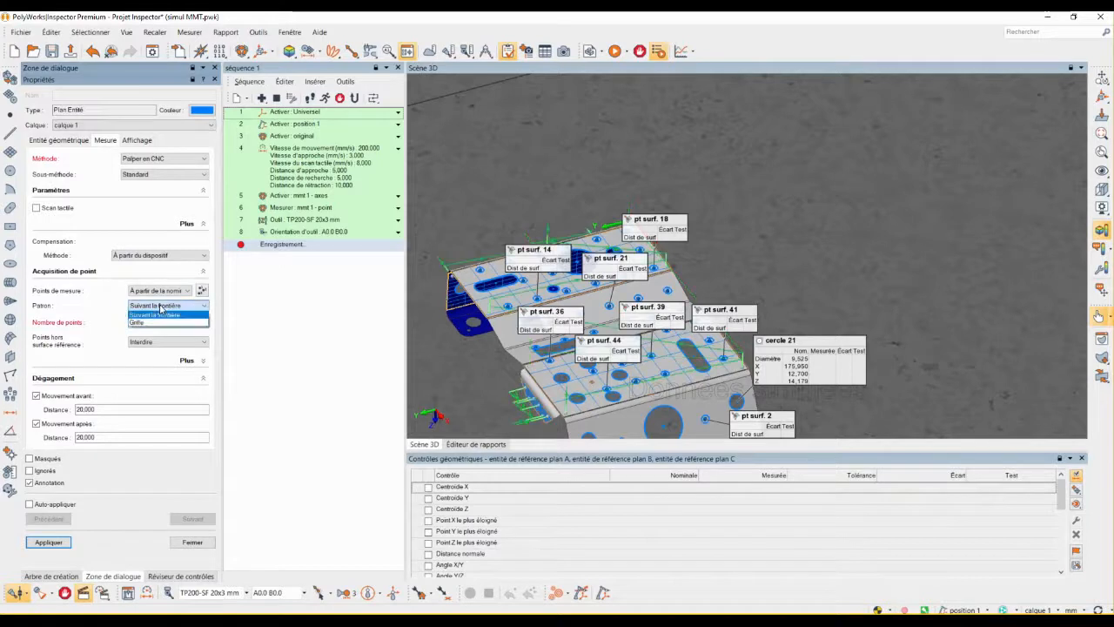
pyautogui.click(160, 306)
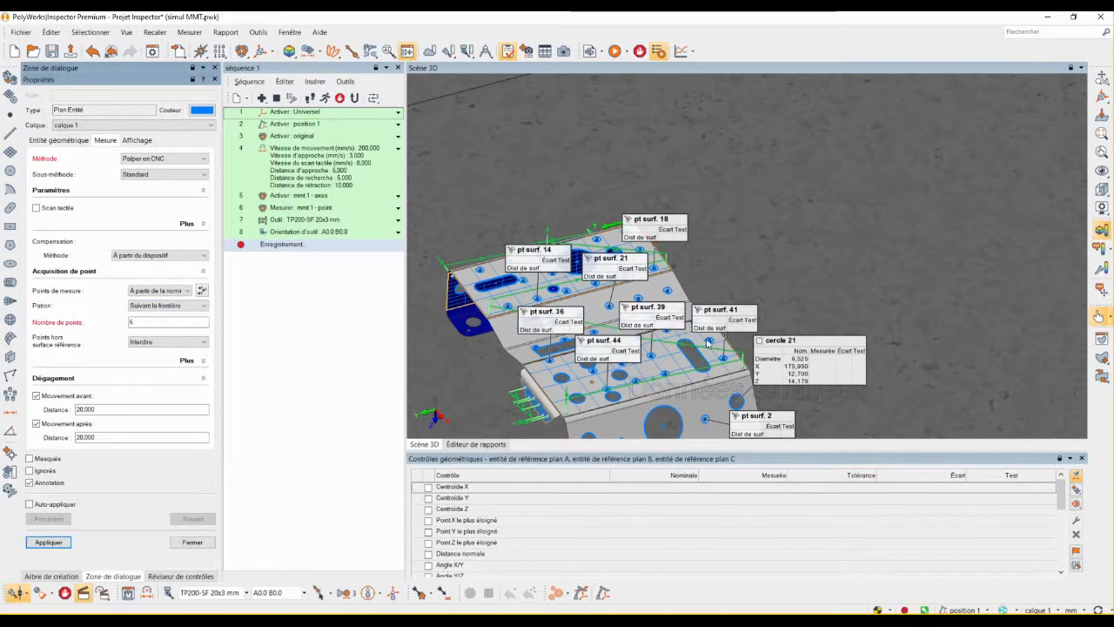
pyautogui.scroll(10, 636, 406)
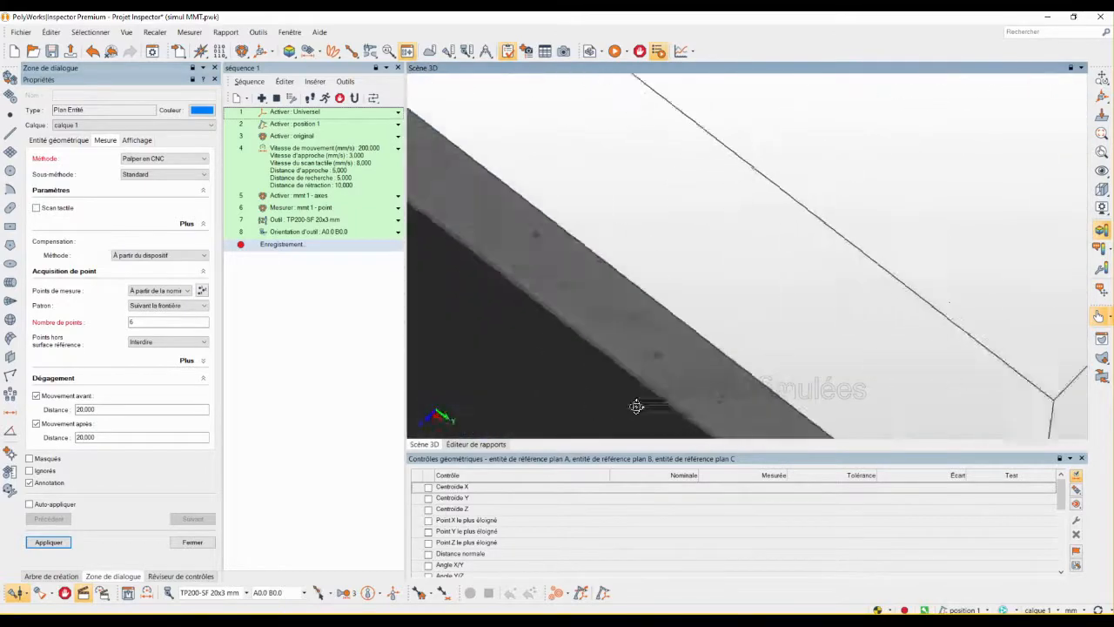
pyautogui.moveTo(636, 406); pyautogui.dragTo(579, 298)
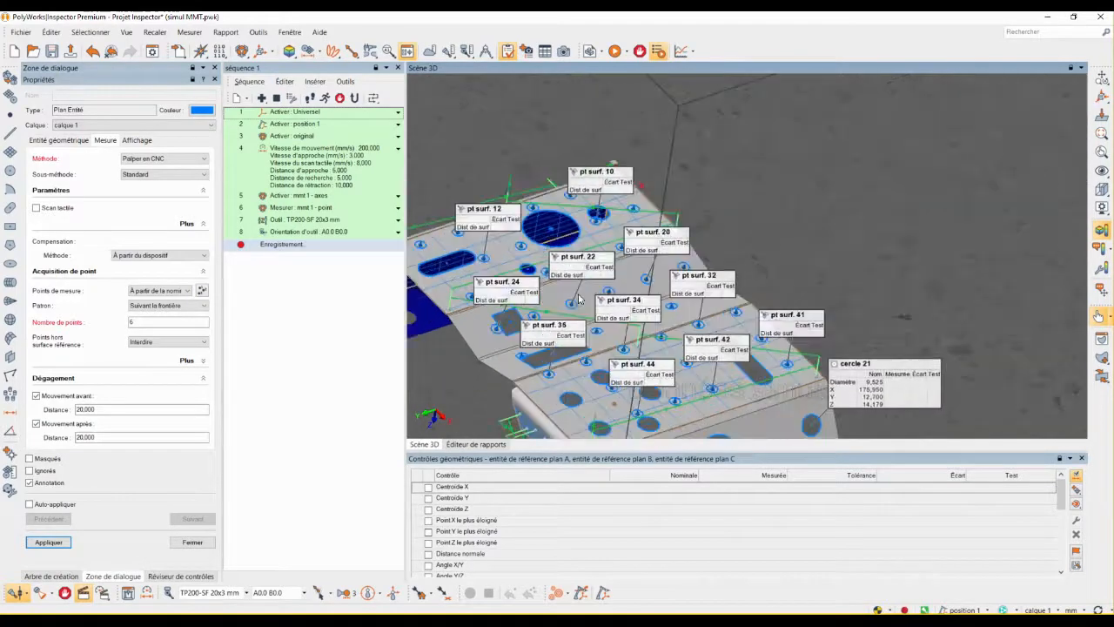
pyautogui.scroll(-3, 579, 299)
pyautogui.click(54, 542)
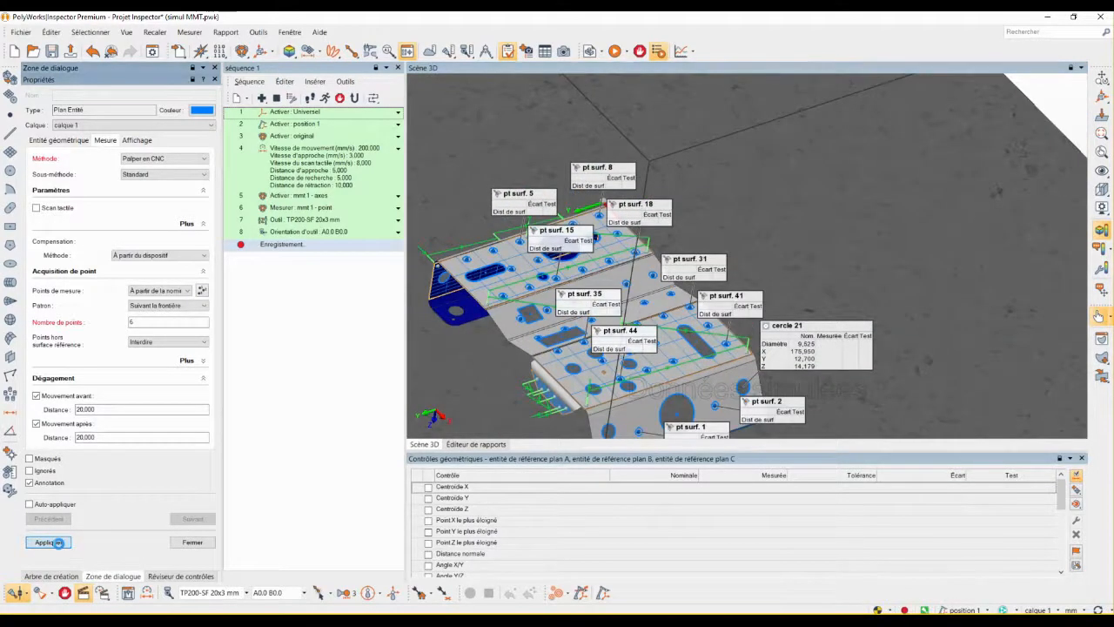
pyautogui.click(187, 543)
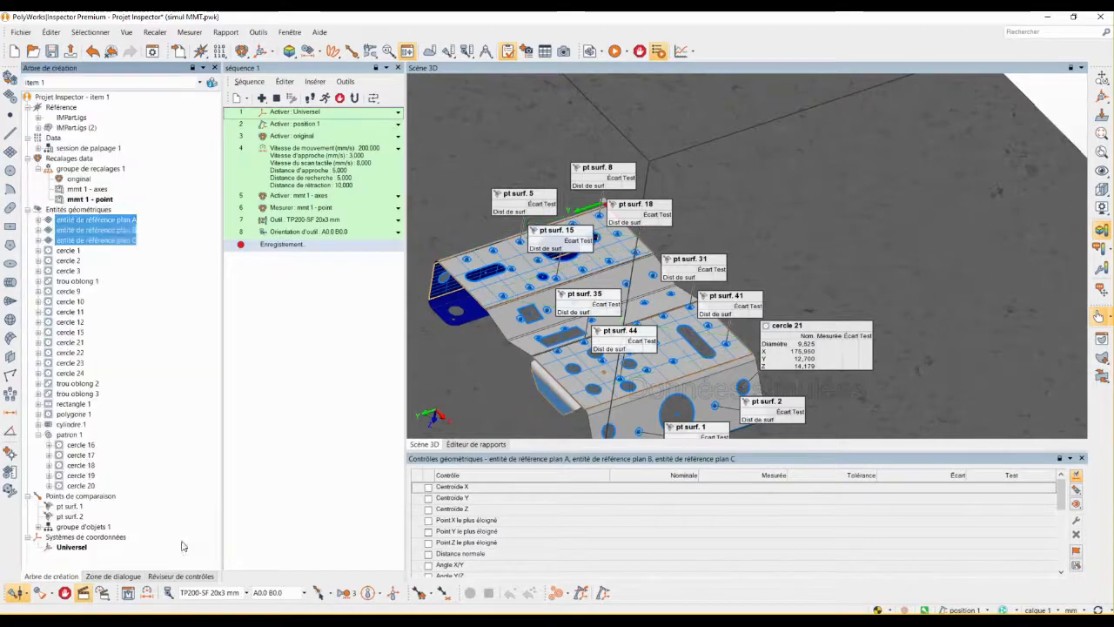
# Open the measurement point list of entité de référence plan A from its measurement properties
pyautogui.click(74, 222)
pyautogui.rightClick(54, 222)
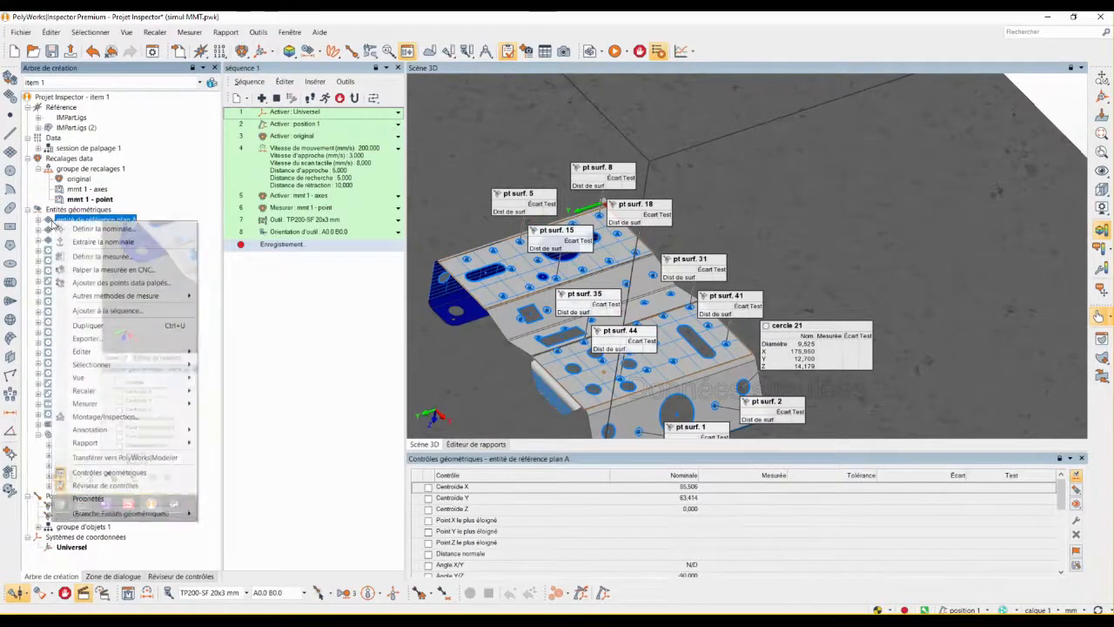
pyautogui.click(119, 503)
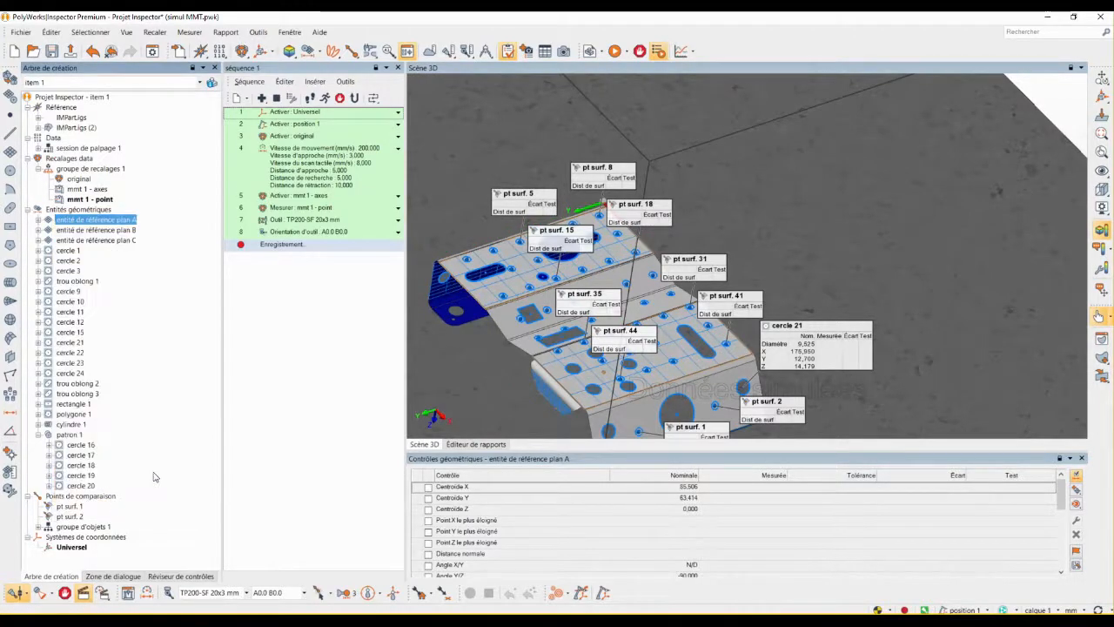
pyautogui.click(105, 140)
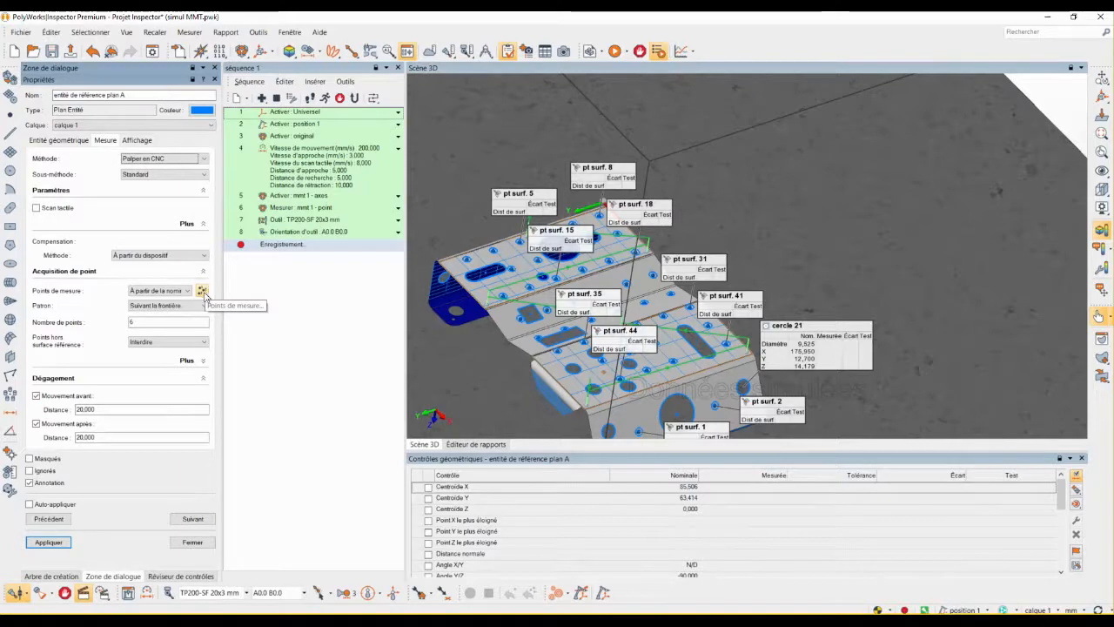
pyautogui.click(202, 290)
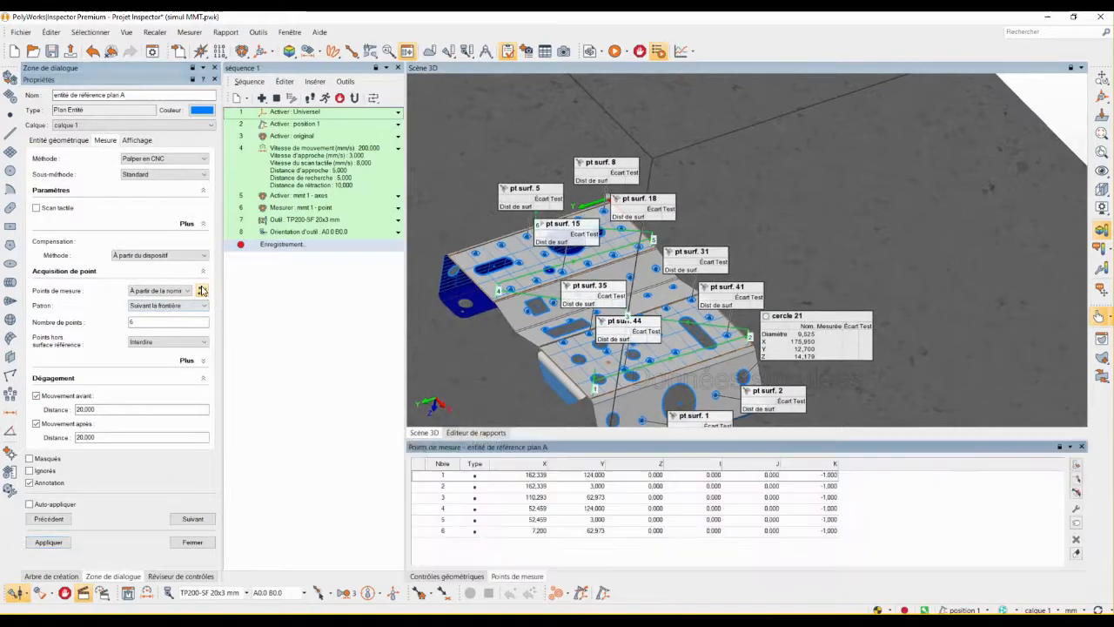
# Move measurement point 5 of reference plane A to about X 33.7, Y 7.8 on the surface and apply the change
pyautogui.click(444, 475)
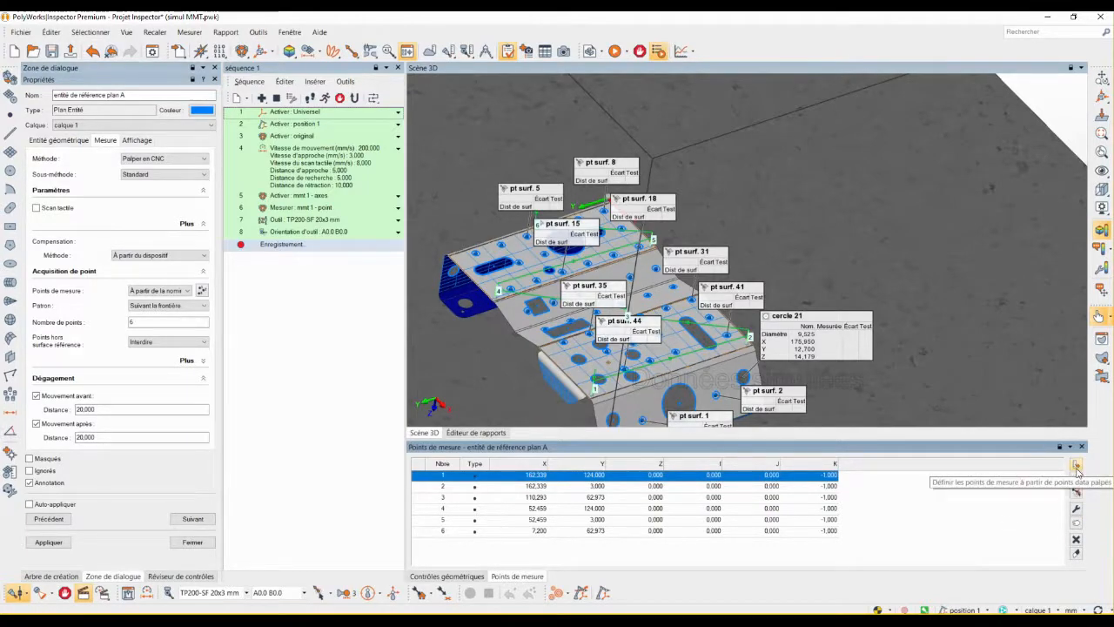
pyautogui.click(1077, 524)
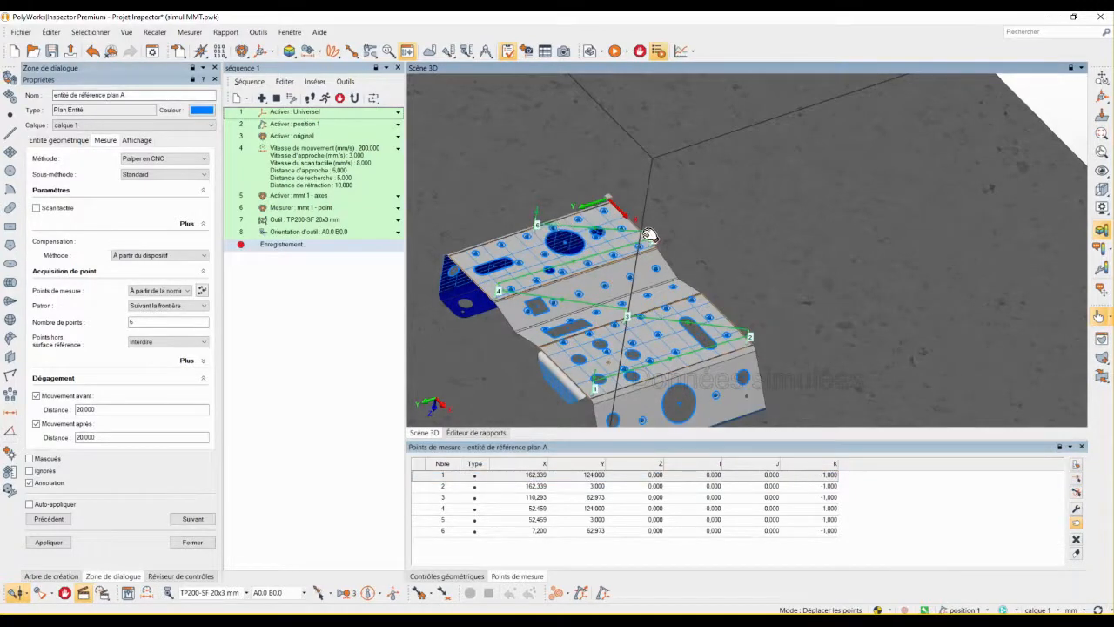
pyautogui.moveTo(651, 240); pyautogui.dragTo(633, 228)
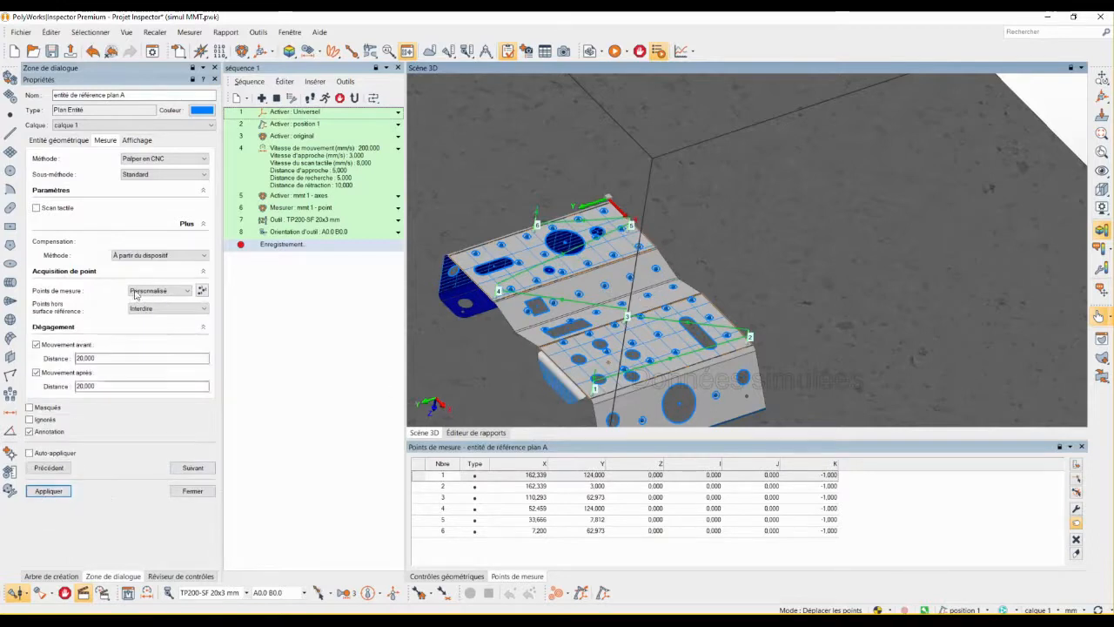
pyautogui.click(50, 491)
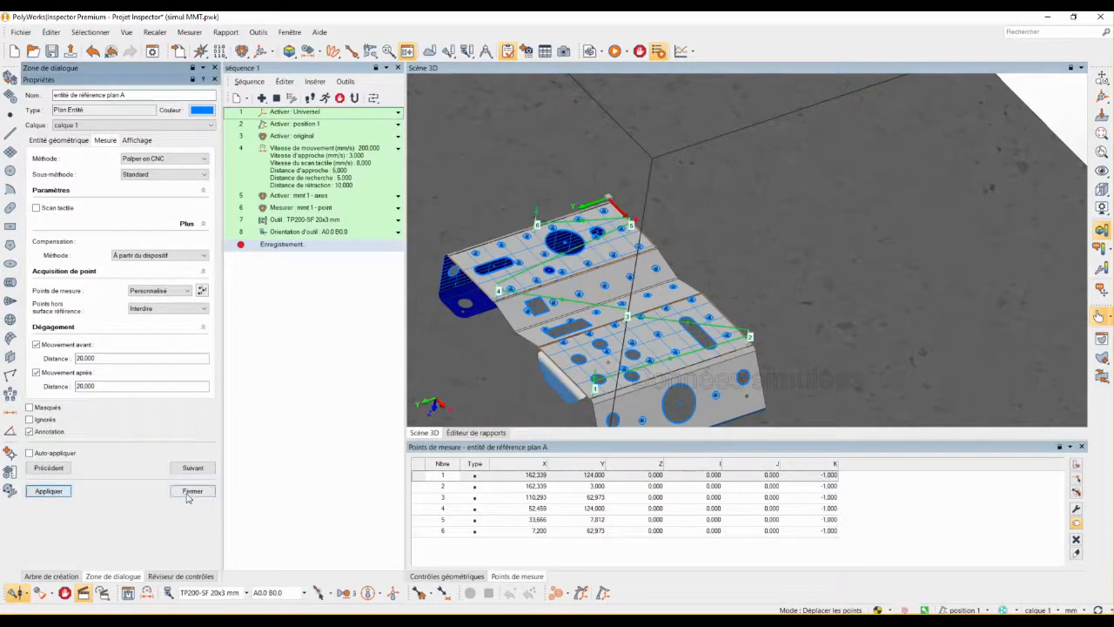
pyautogui.click(192, 491)
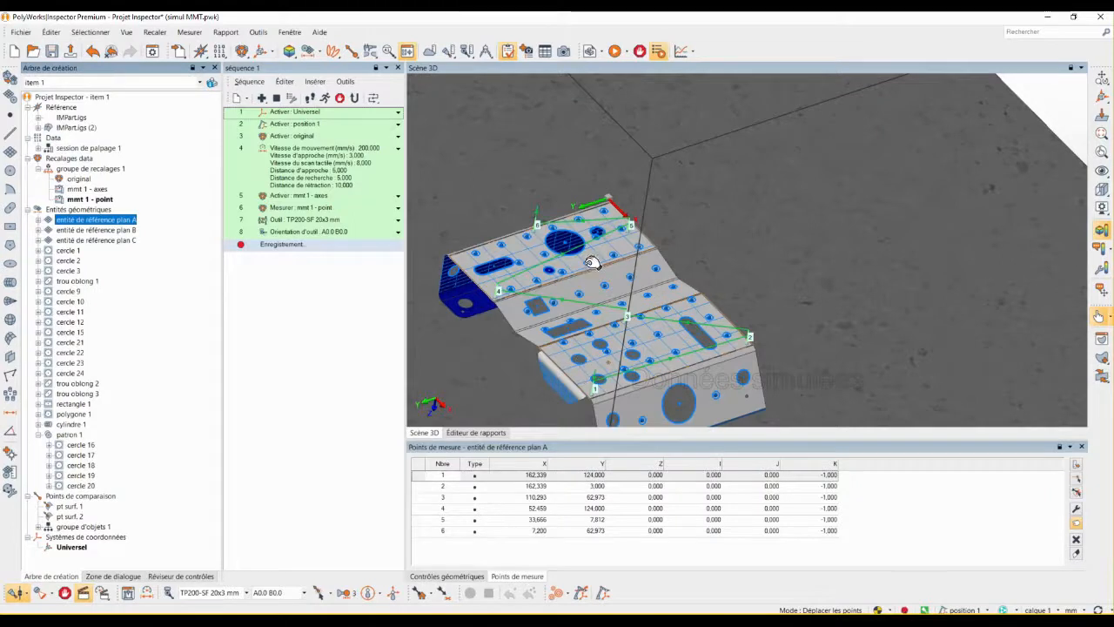
# Start interactive sequence and path editing and add all geometric entities and comparison points at their optimal location in the sequence
pyautogui.click(37, 435)
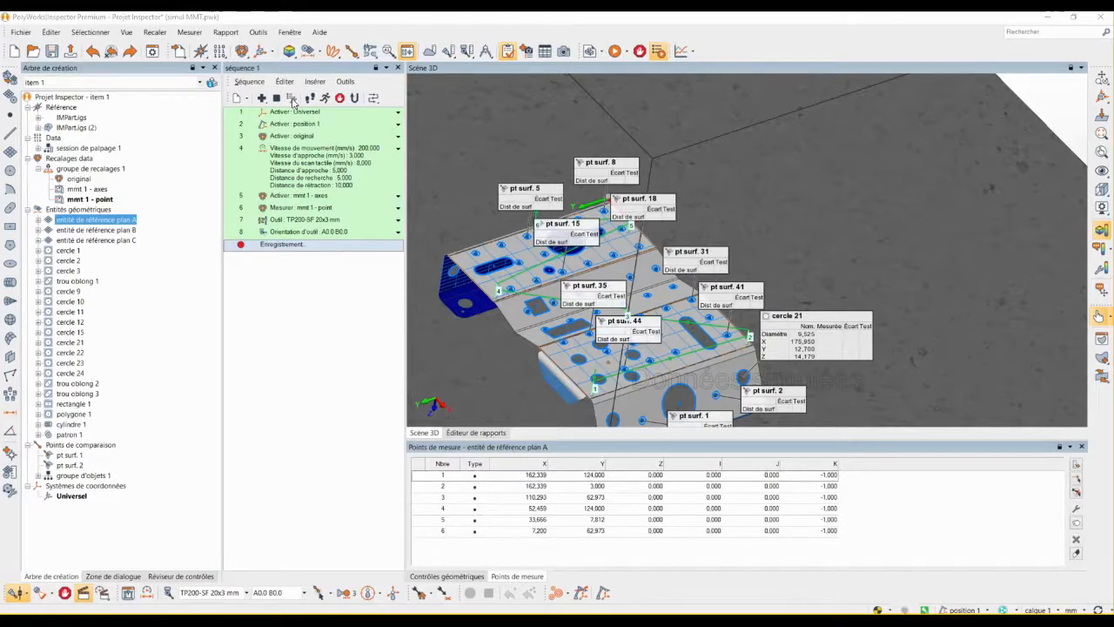
pyautogui.click(292, 98)
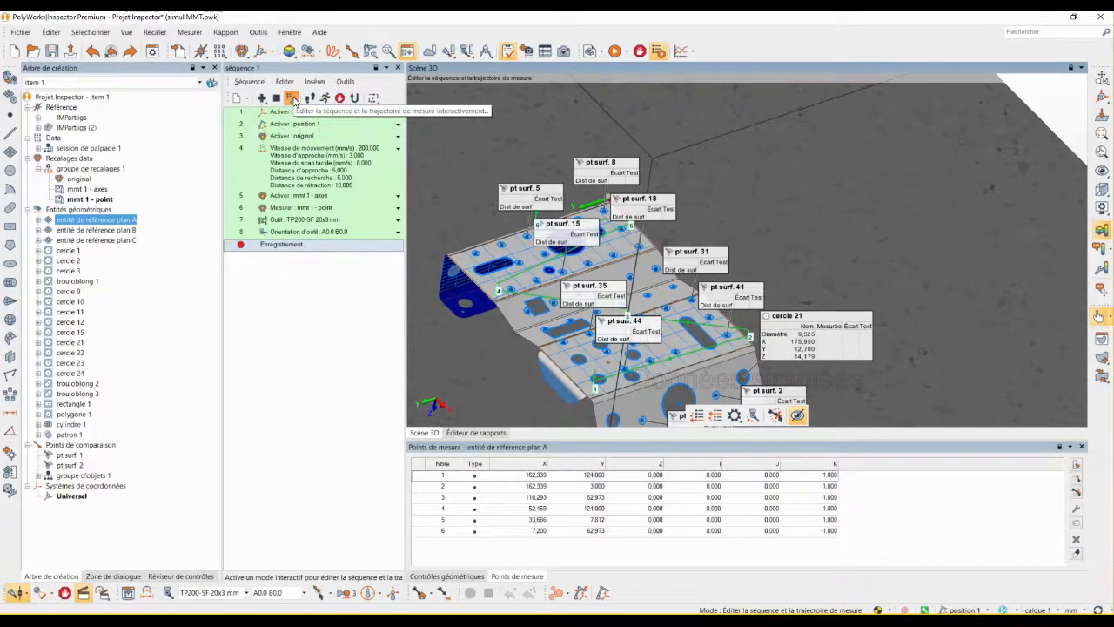
pyautogui.keyDown('shift'); pyautogui.click(82, 476); pyautogui.keyUp('shift')
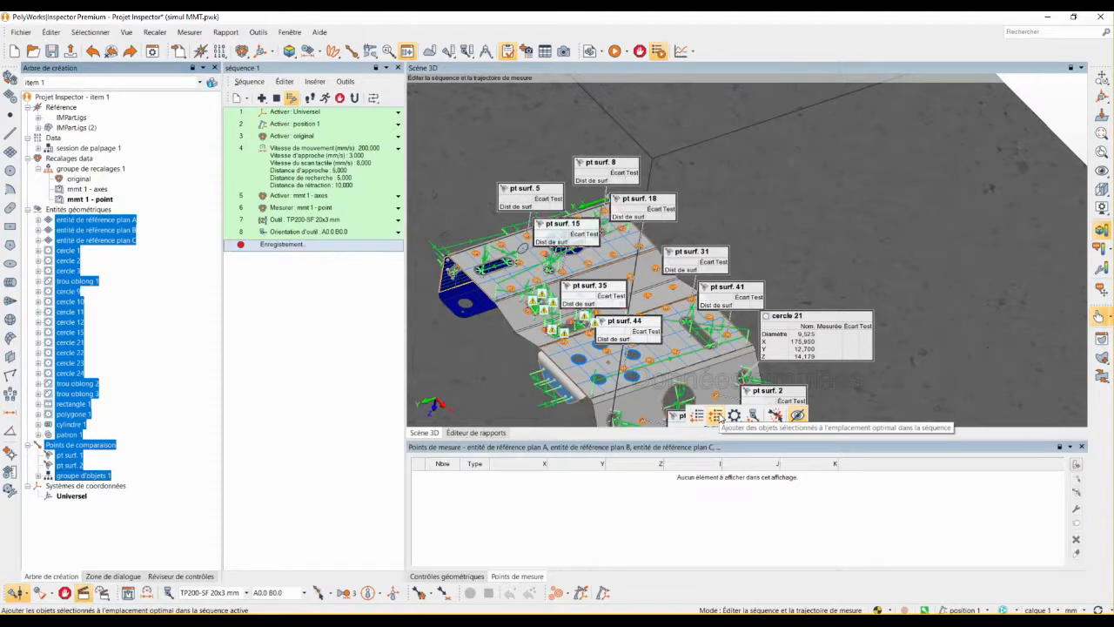
pyautogui.click(716, 416)
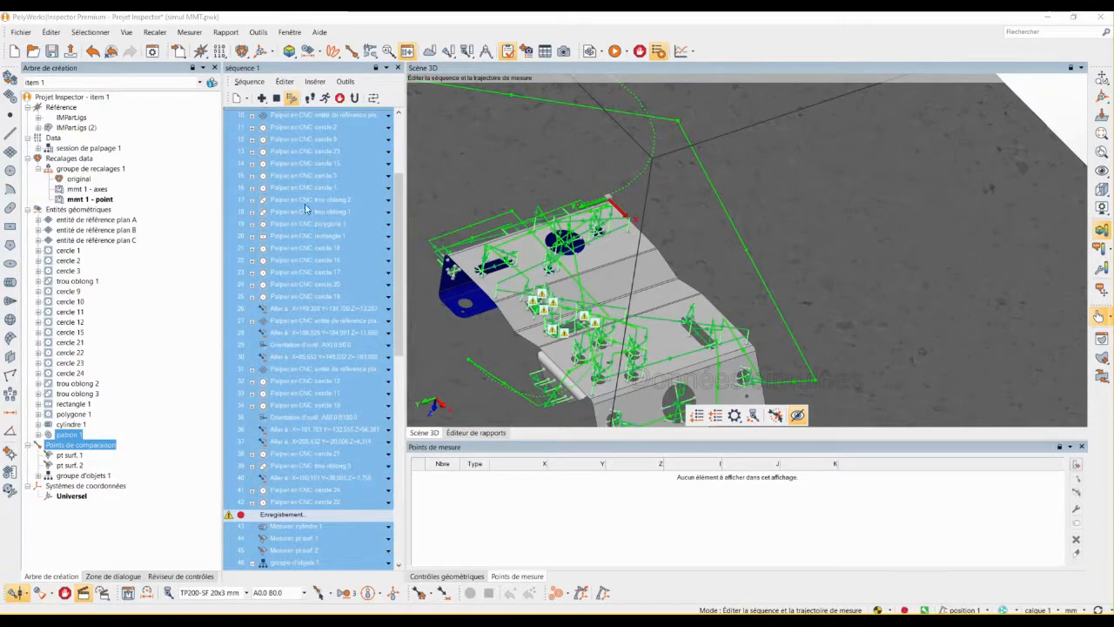
# Review the generated probing, tool orientation and go-to steps, including the unprobed measurements and groupe d'objets 1 at the sequence's end
pyautogui.scroll(4, 292, 174)
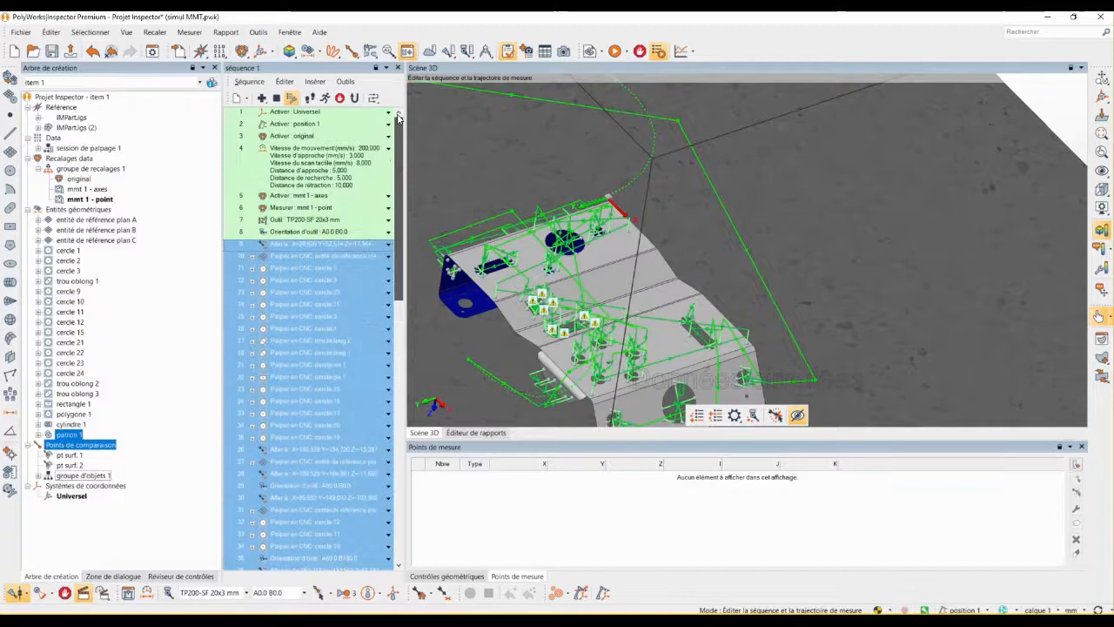
pyautogui.click(291, 243)
pyautogui.click(299, 257)
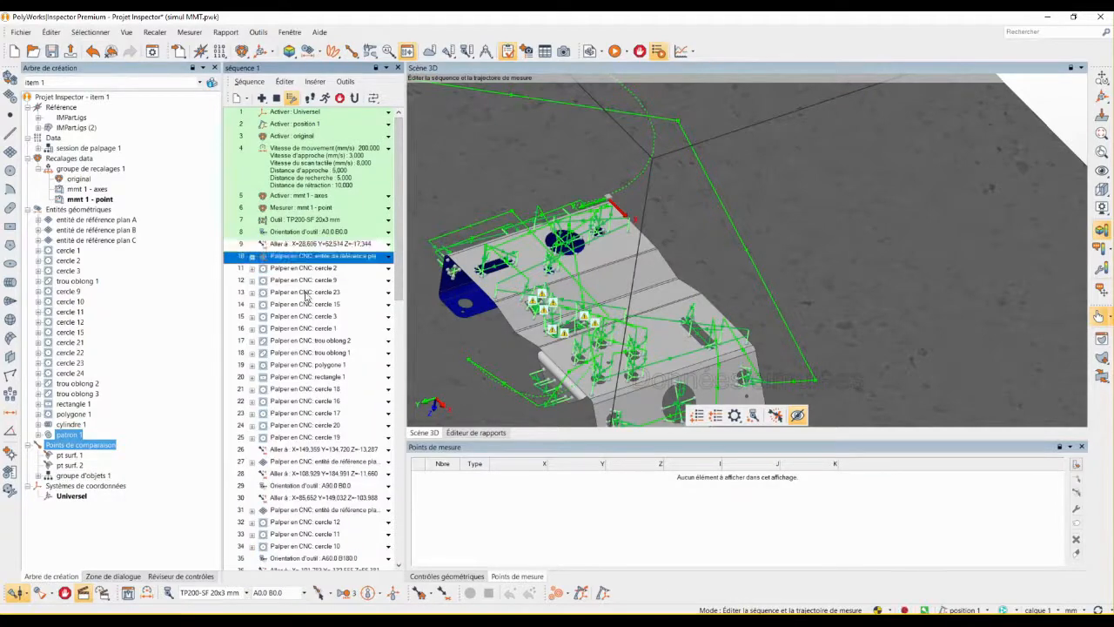
pyautogui.click(304, 486)
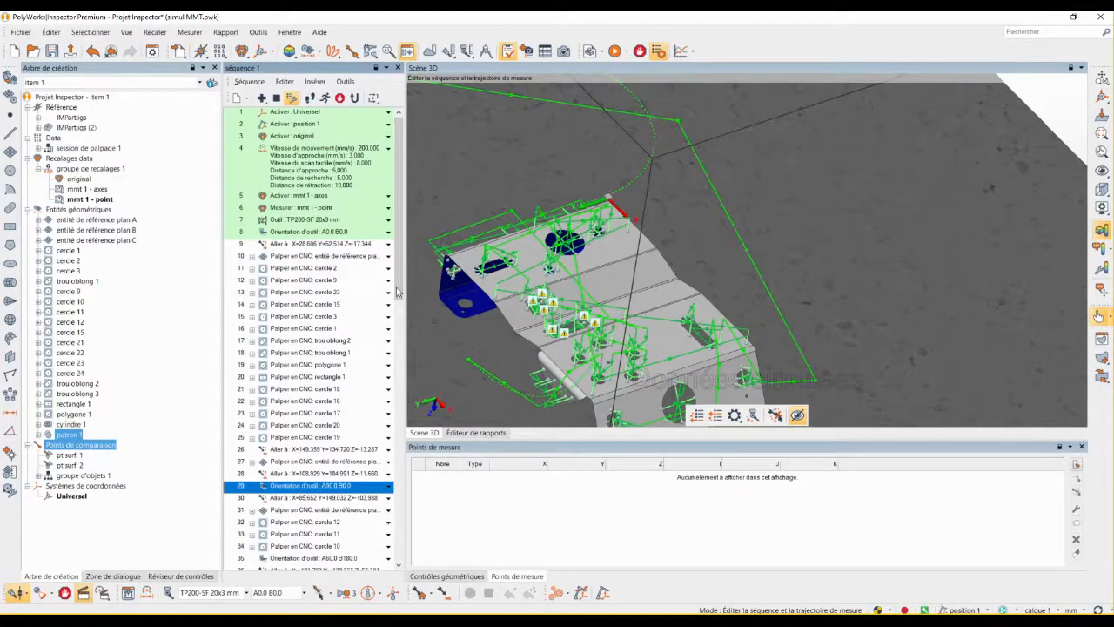
pyautogui.scroll(-3, 397, 293)
pyautogui.click(321, 399)
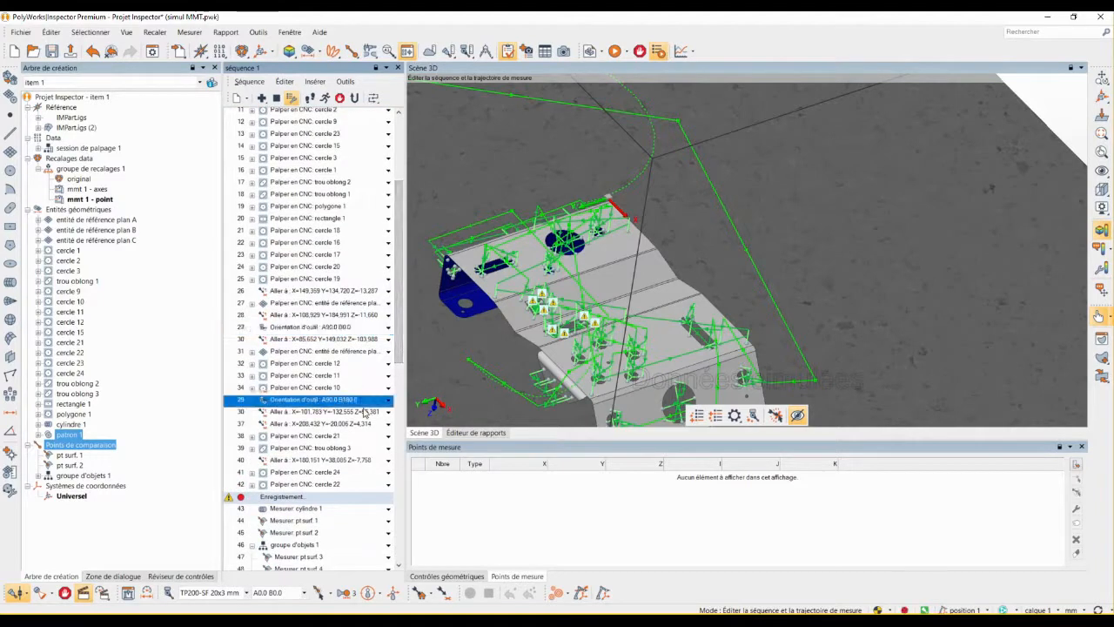
pyautogui.click(364, 411)
pyautogui.click(349, 424)
pyautogui.moveTo(402, 357); pyautogui.dragTo(408, 507)
pyautogui.click(255, 174)
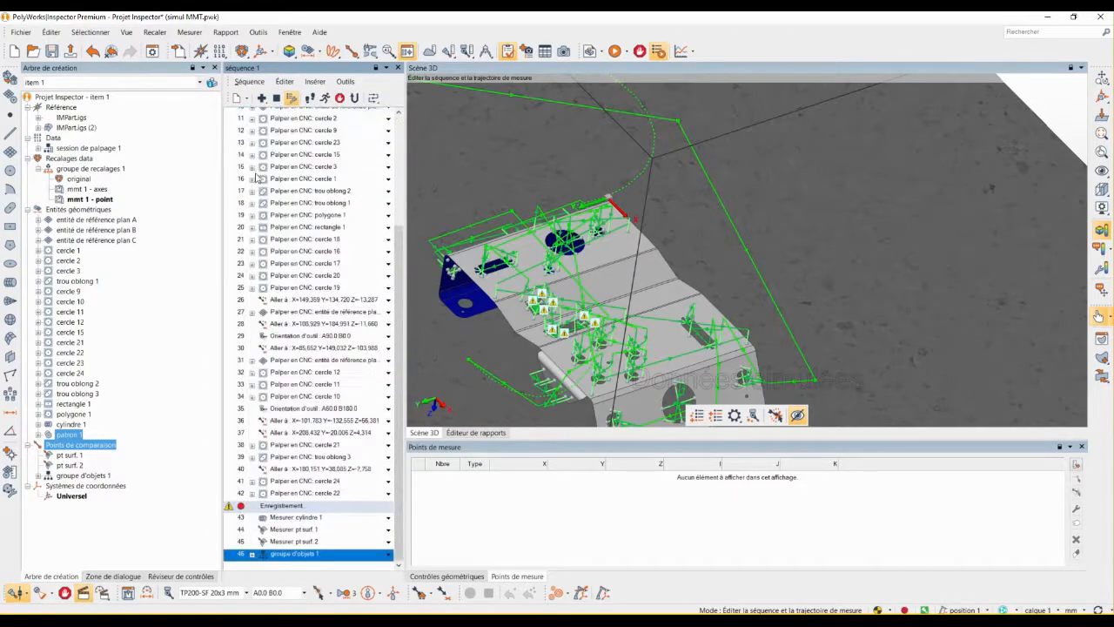
pyautogui.click(295, 518)
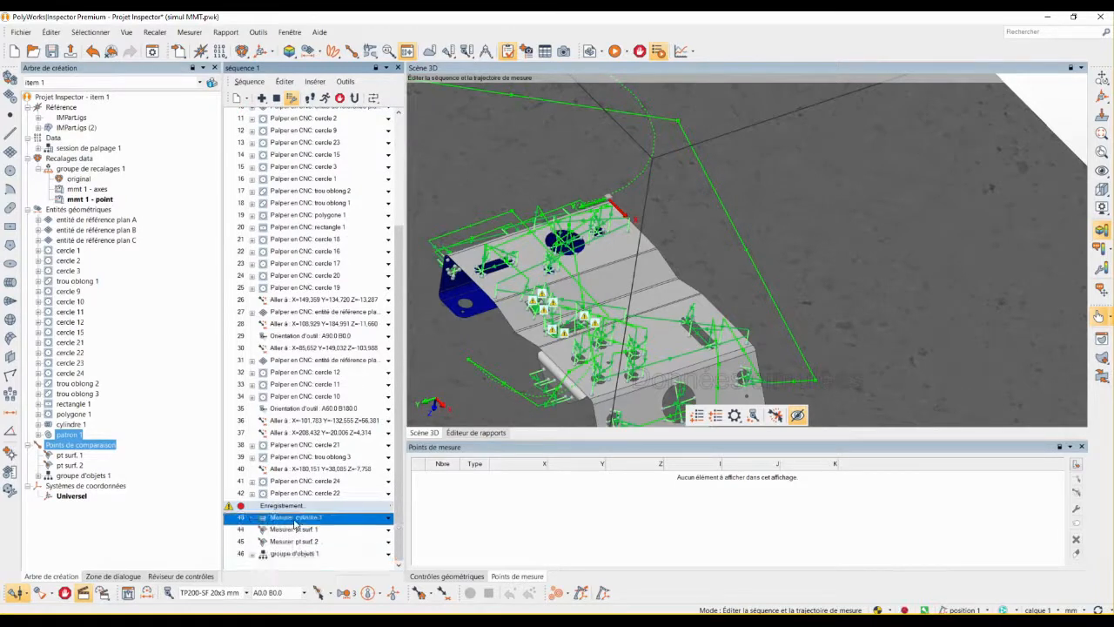
pyautogui.click(253, 556)
pyautogui.click(253, 556)
# Delete the cylindre 1 measurement from the sequence and the cylindre 1 entity from the geometric entities
pyautogui.click(288, 518)
pyautogui.press('Delete')
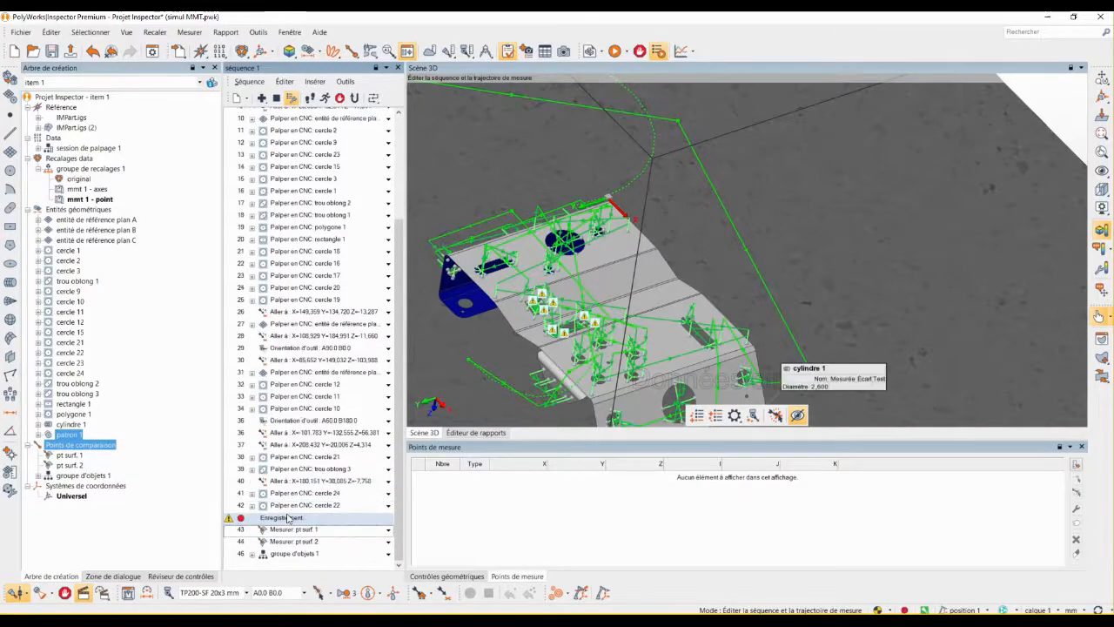
pyautogui.moveTo(695, 373); pyautogui.dragTo(699, 324)
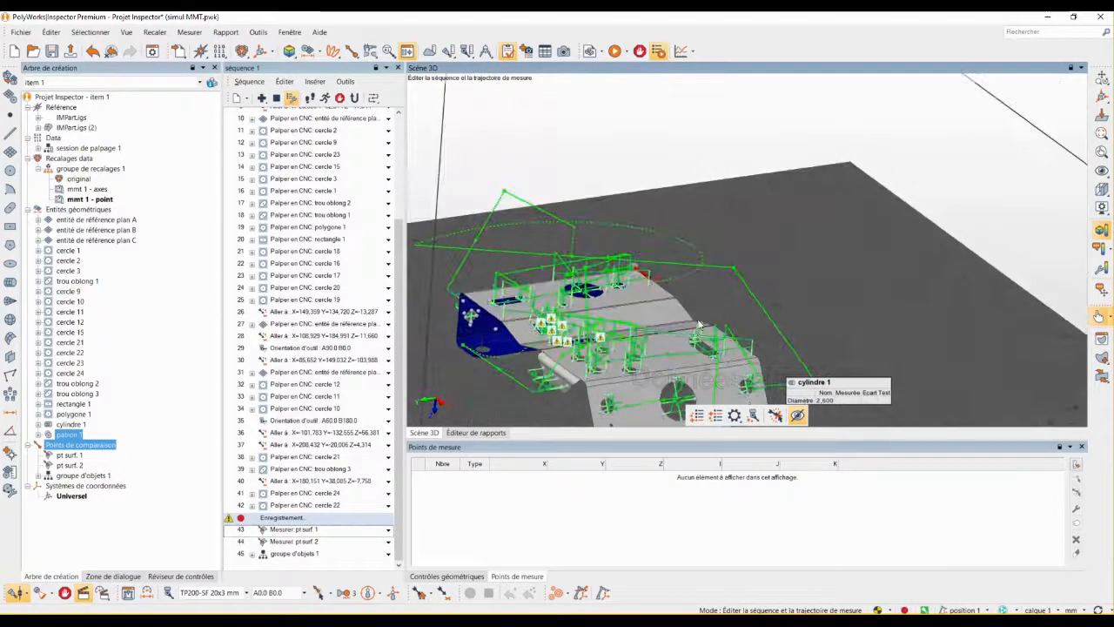
pyautogui.scroll(-3, 699, 324)
pyautogui.click(75, 424)
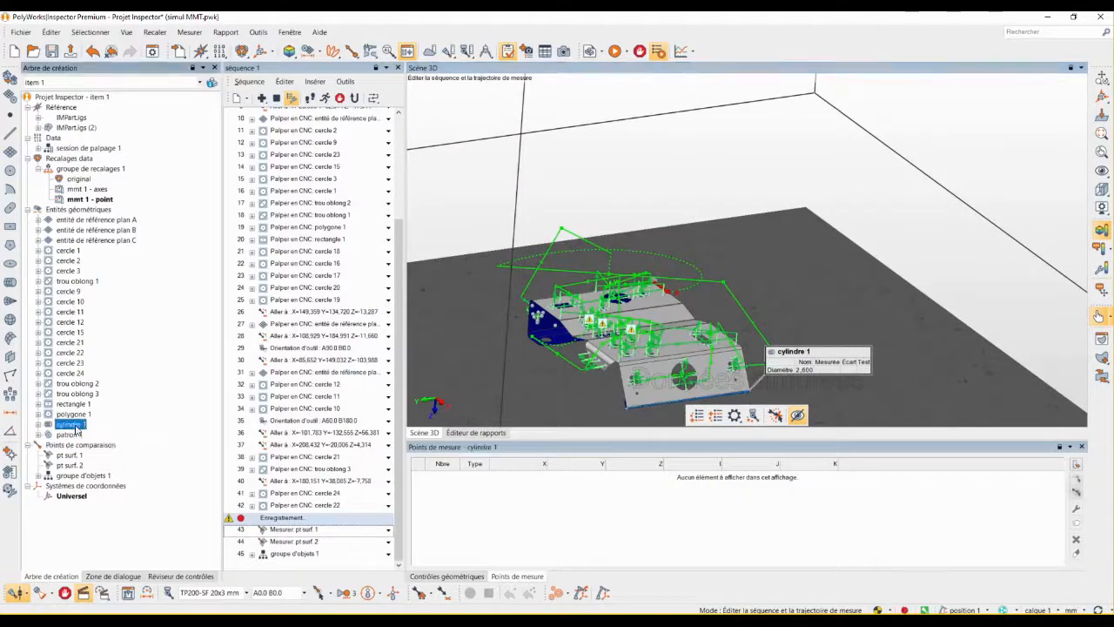
pyautogui.press('Delete')
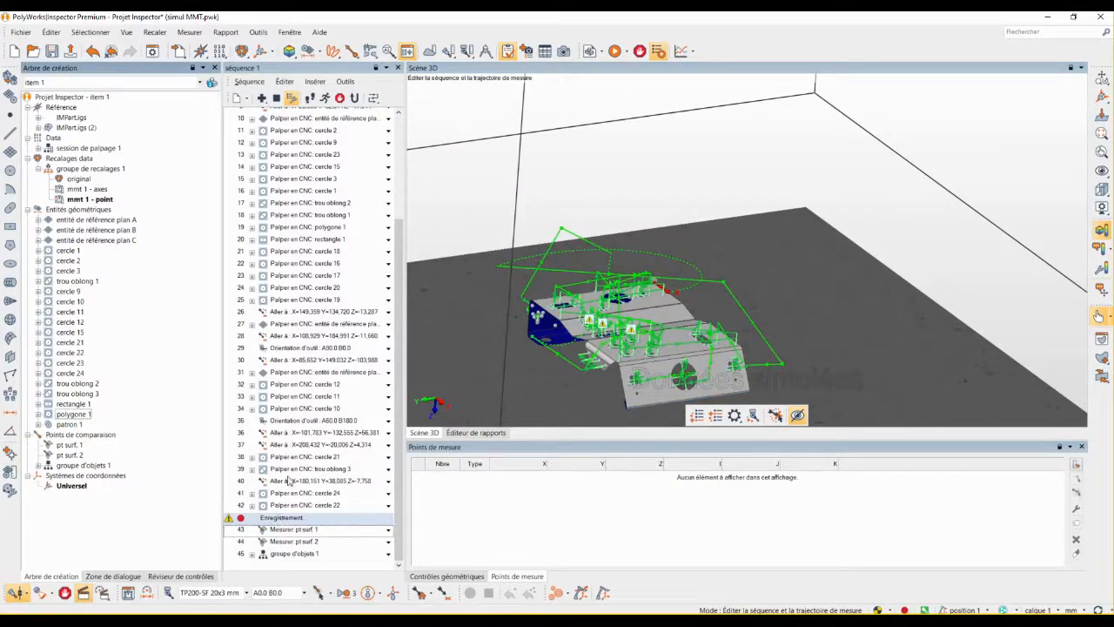
# Stop the sequence recording and set the marker position just before groupe d'objets 1
pyautogui.click(277, 100)
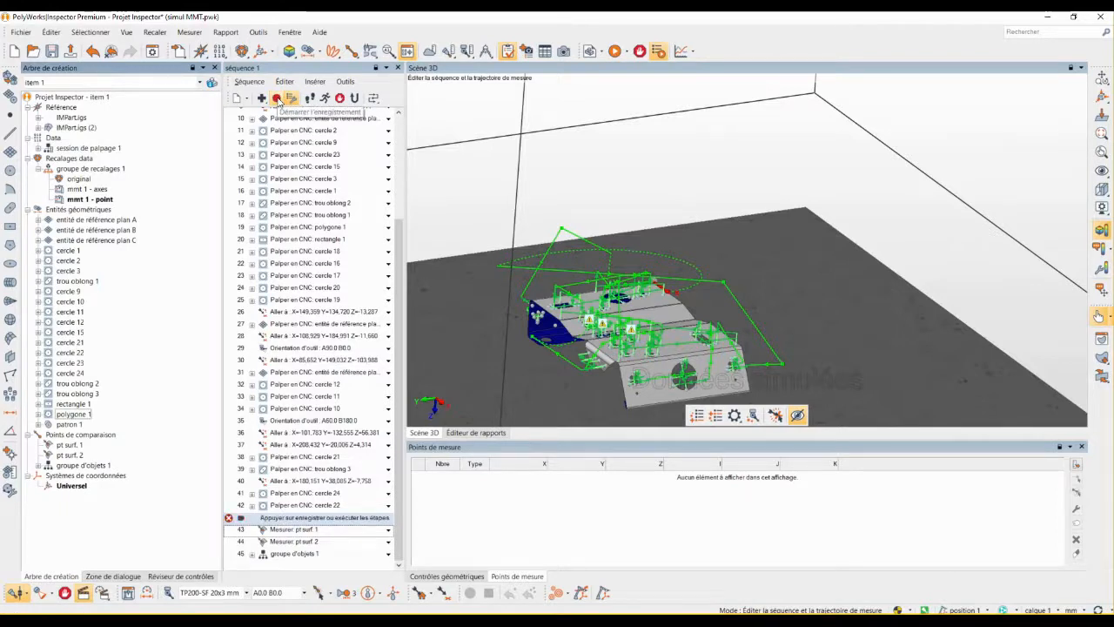
pyautogui.click(273, 556)
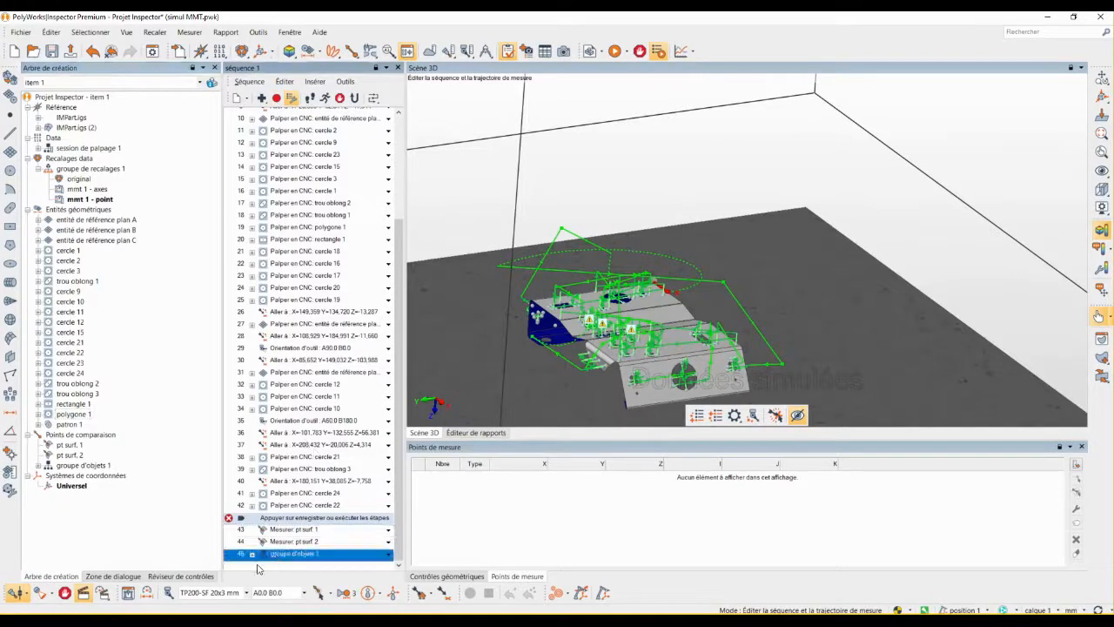
pyautogui.rightClick(283, 559)
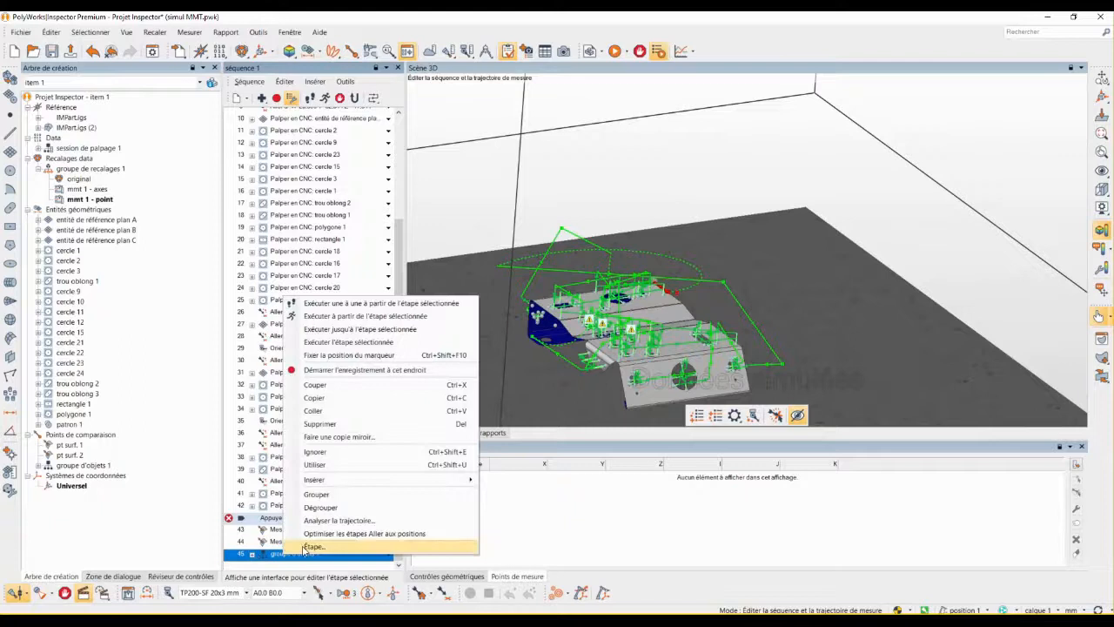
pyautogui.click(313, 349)
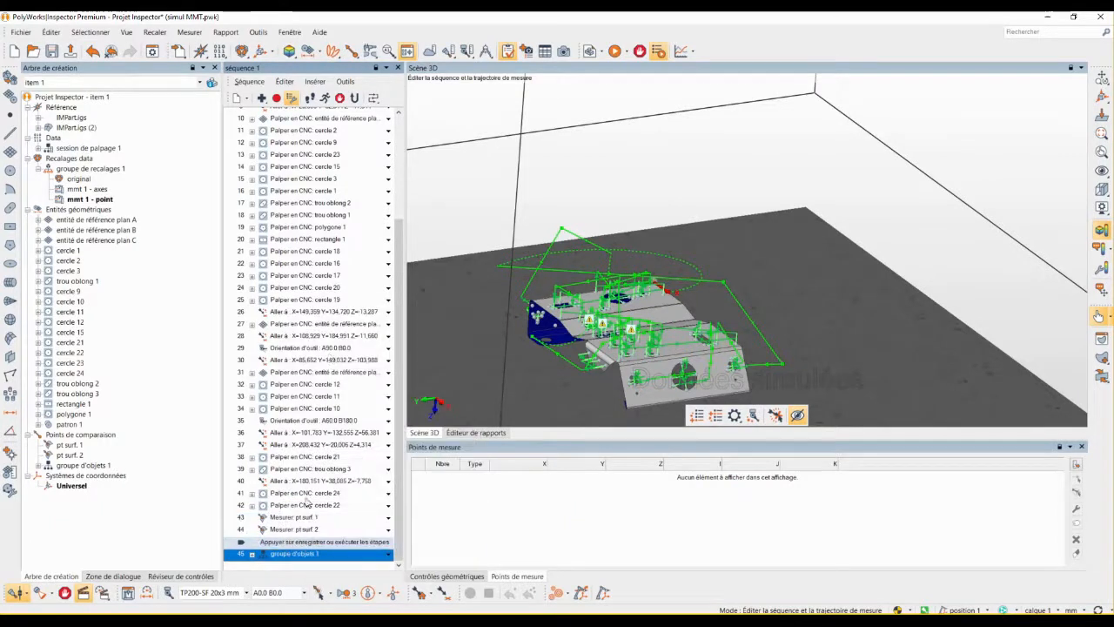
# Open the go-to-position settings for inserting a move before groupe d'objets 1, and display the Palpeur device in the 3D scene
pyautogui.rightClick(270, 557)
pyautogui.click(269, 560)
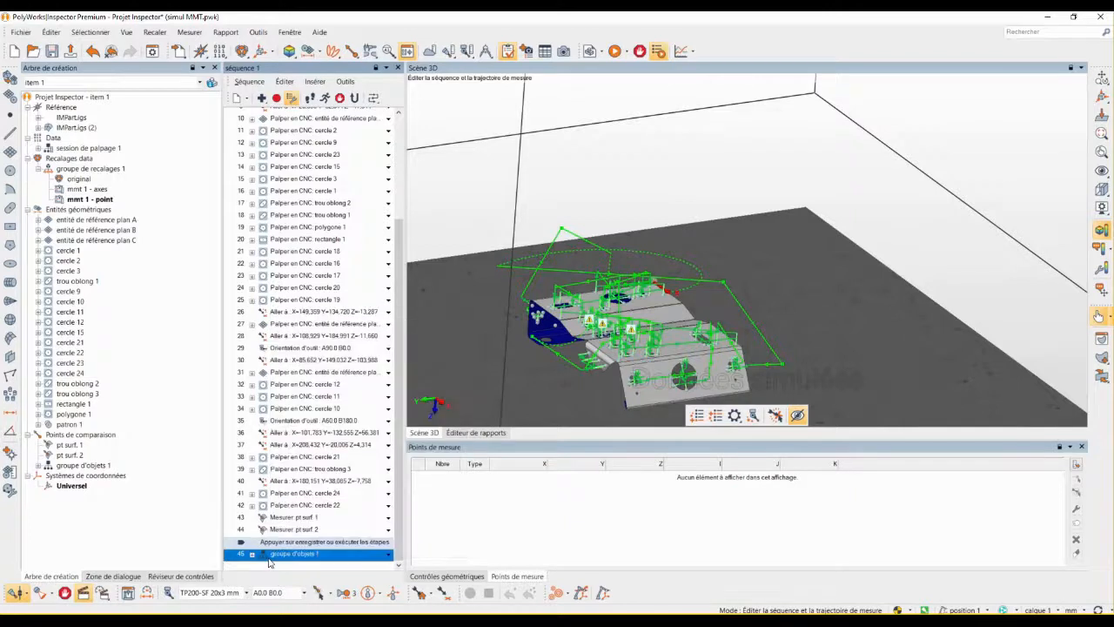
pyautogui.click(418, 593)
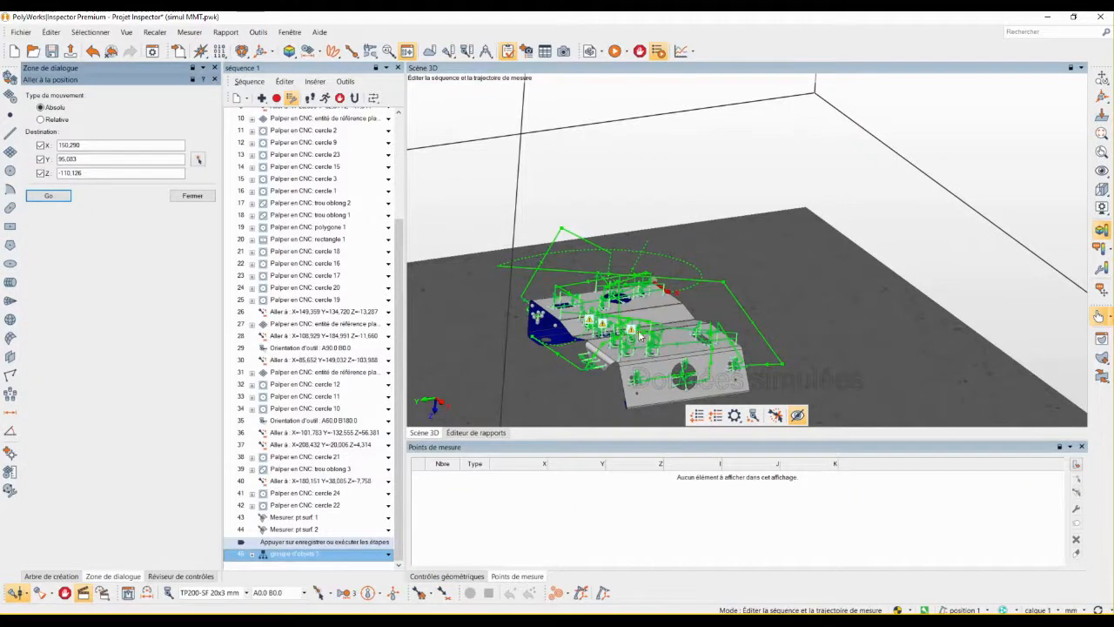
pyautogui.scroll(-5, 642, 335)
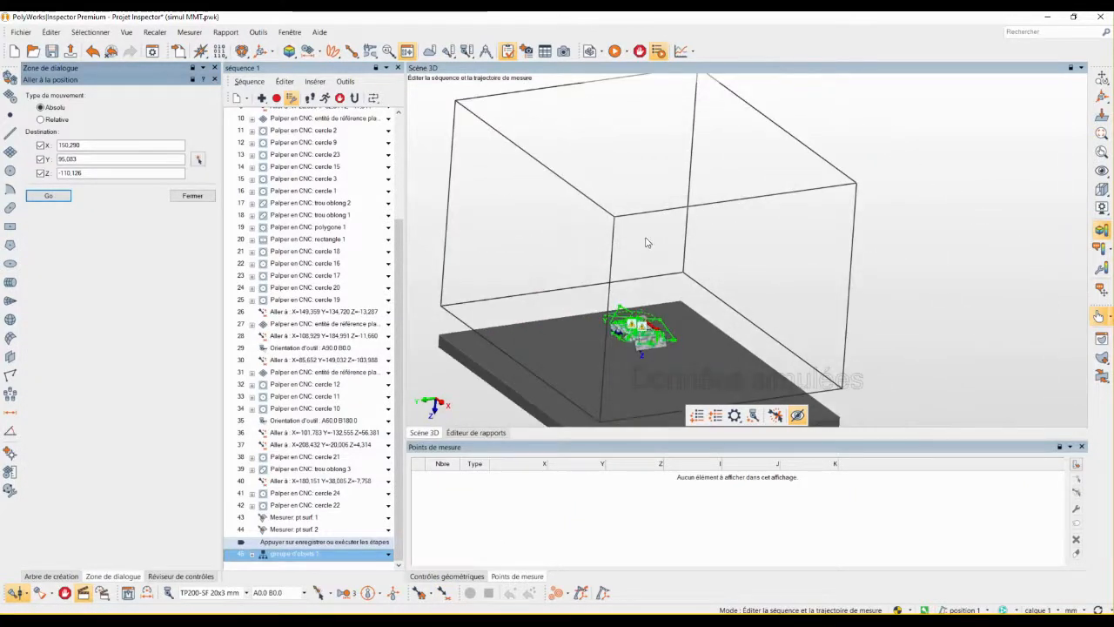
pyautogui.moveTo(646, 242); pyautogui.dragTo(641, 229)
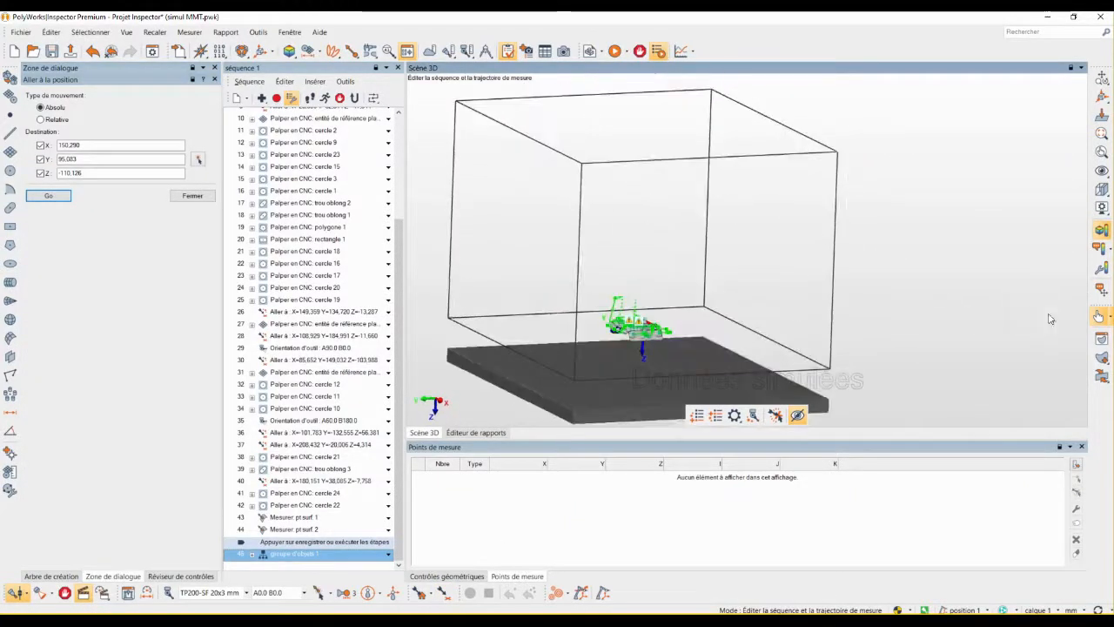
pyautogui.click(1102, 189)
pyautogui.click(1102, 207)
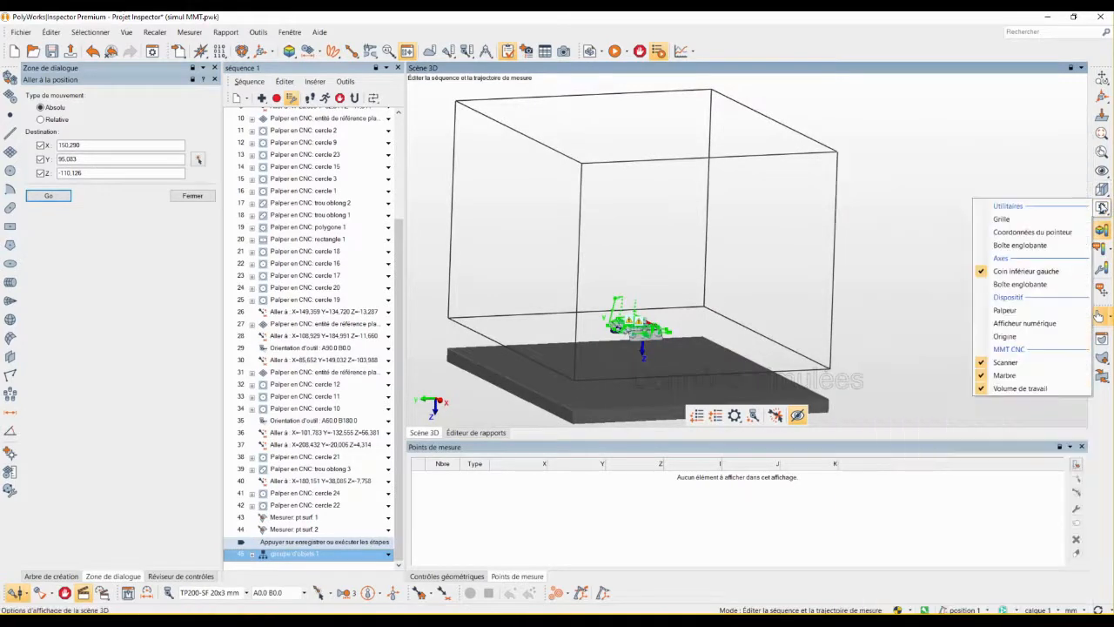
pyautogui.click(1036, 311)
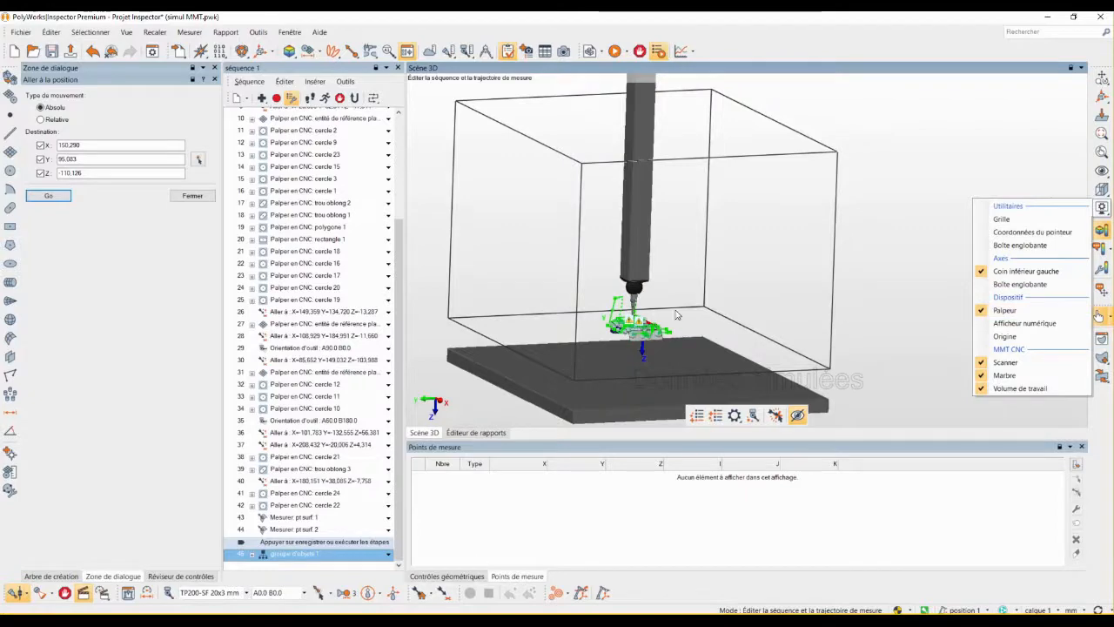
# Move the probe to an absolute position picked on the part, about X 51.2, Y 38.0, Z -30.8
pyautogui.moveTo(642, 332); pyautogui.dragTo(645, 367)
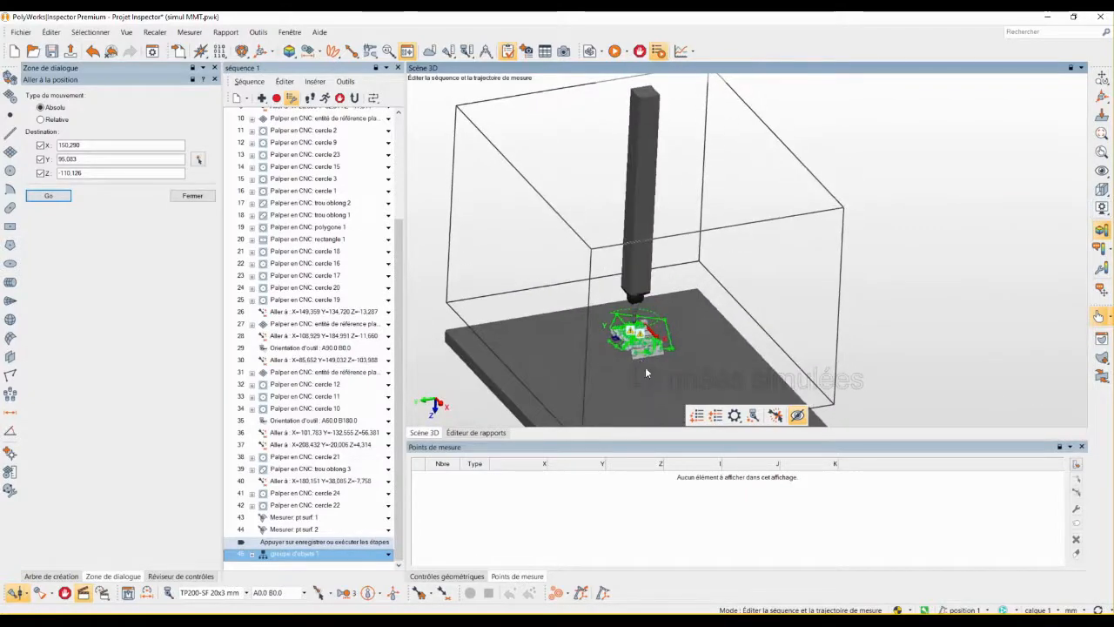
pyautogui.scroll(8, 635, 353)
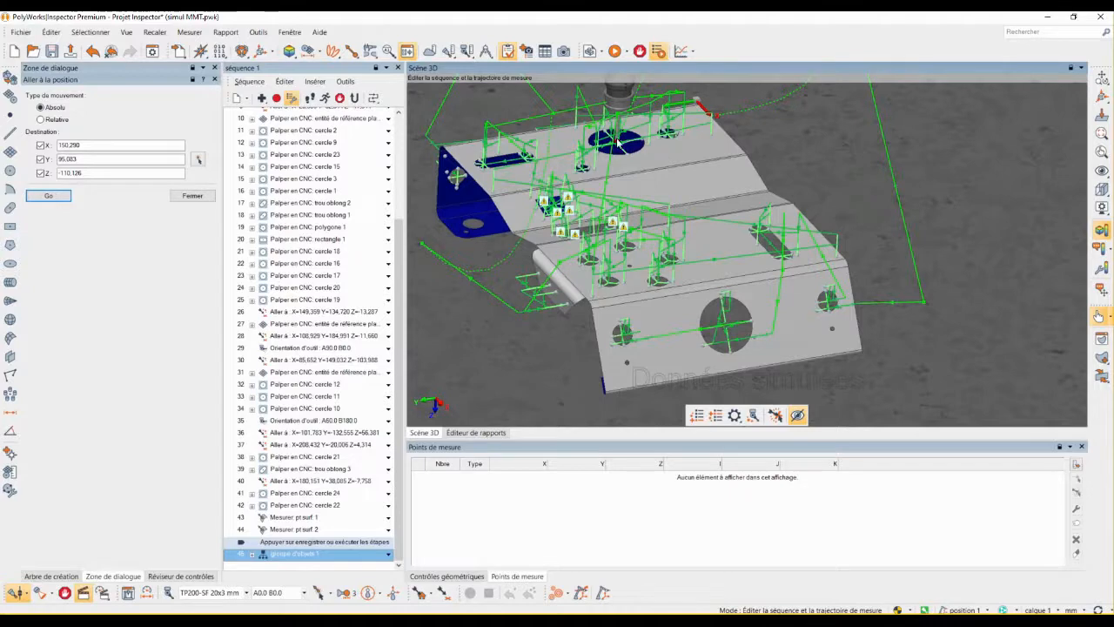
pyautogui.click(199, 160)
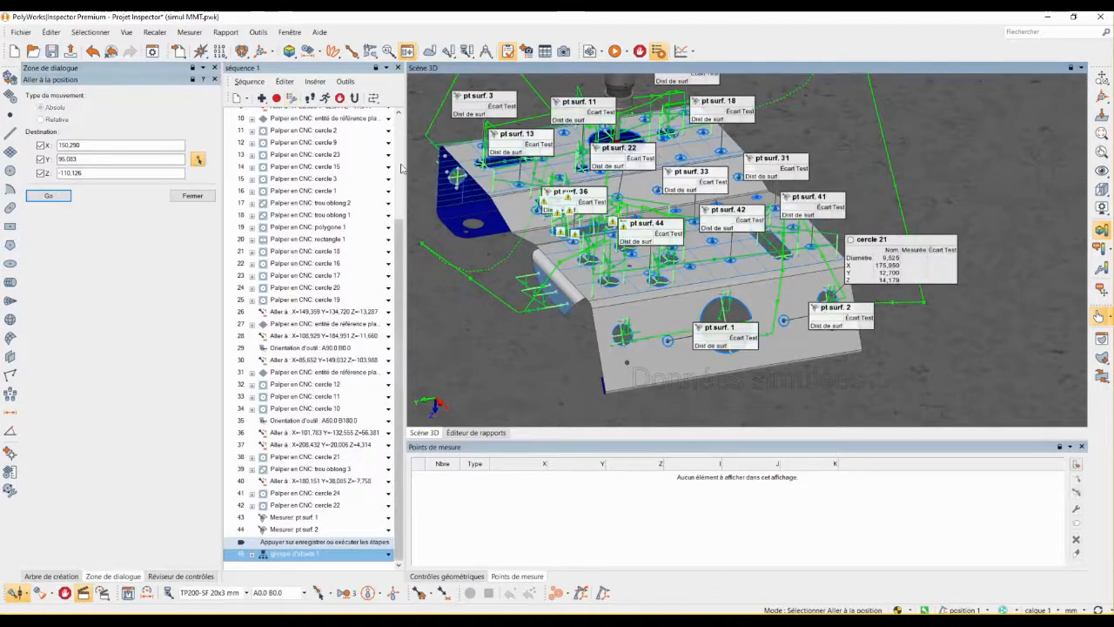
pyautogui.click(670, 165)
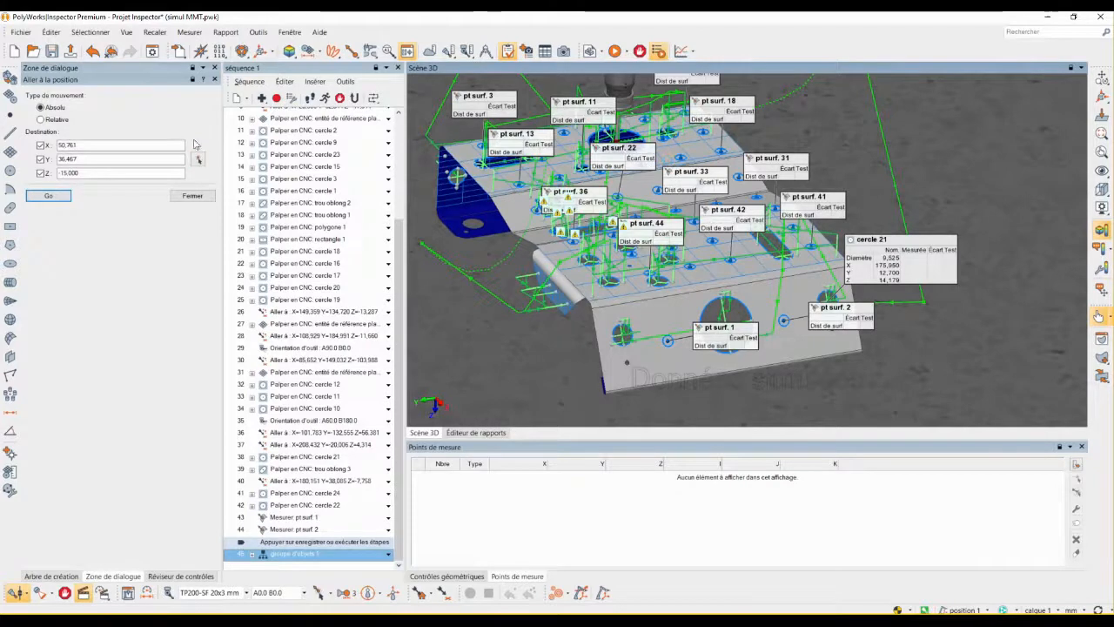
pyautogui.click(199, 160)
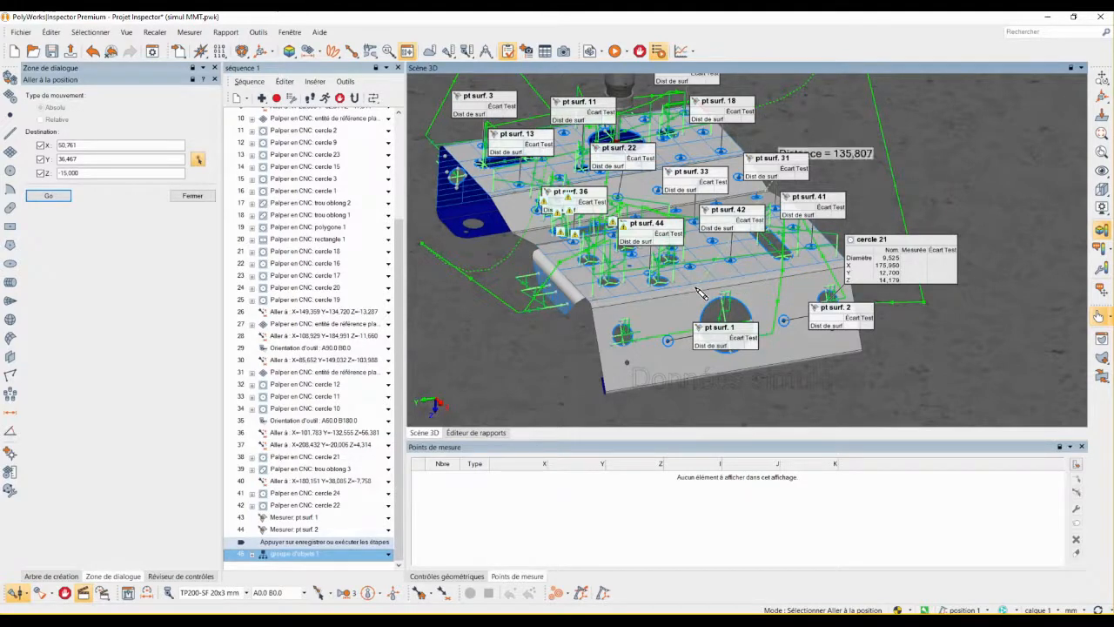
pyautogui.click(669, 166)
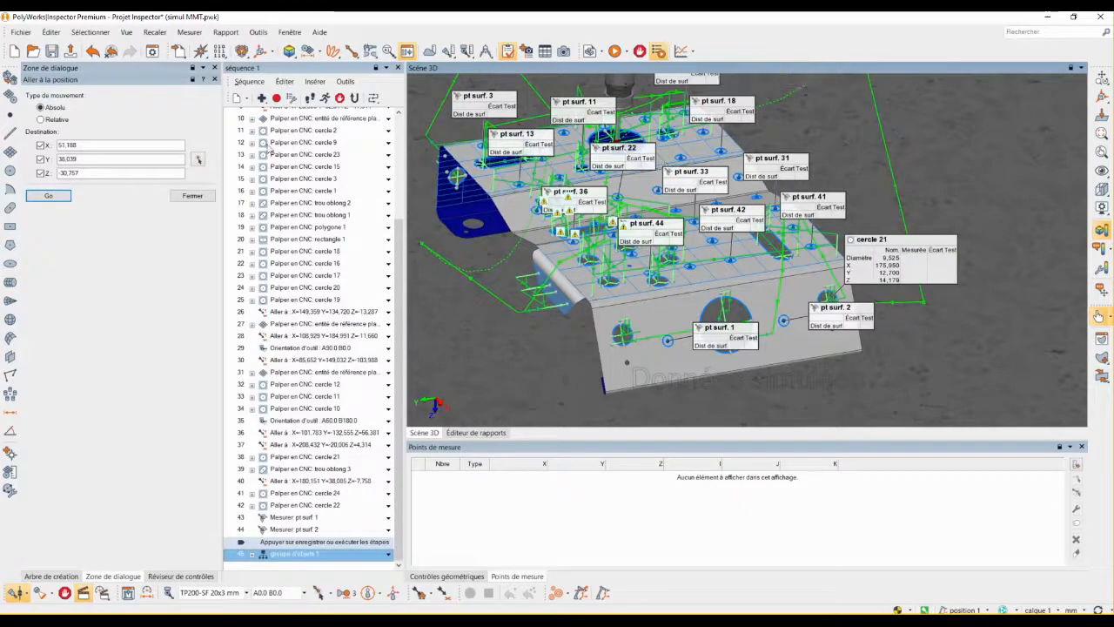
pyautogui.click(49, 197)
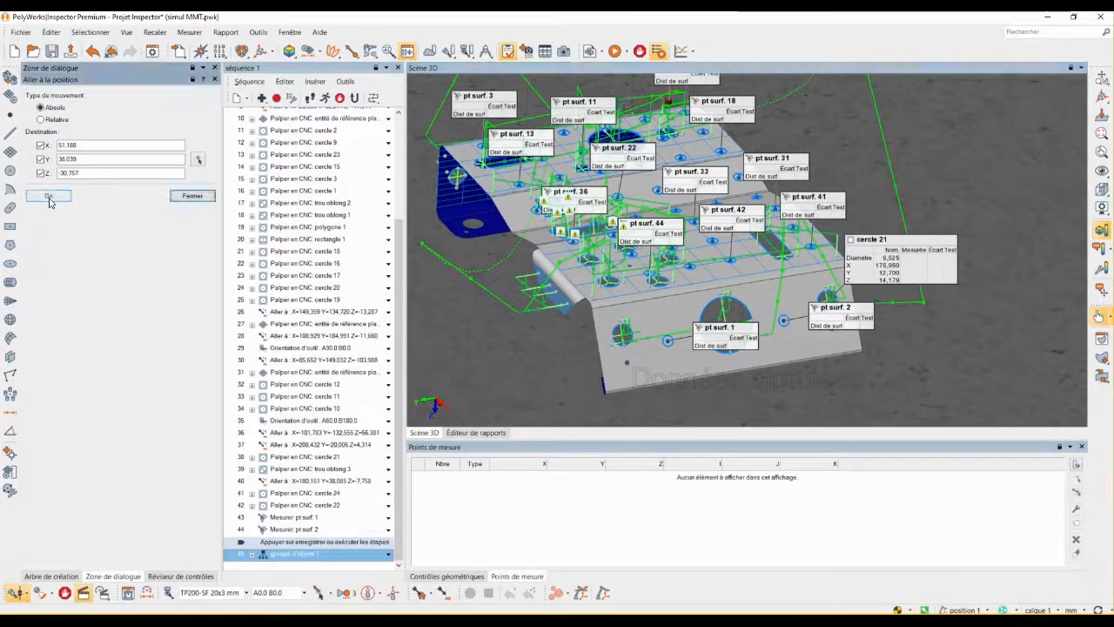
pyautogui.click(202, 196)
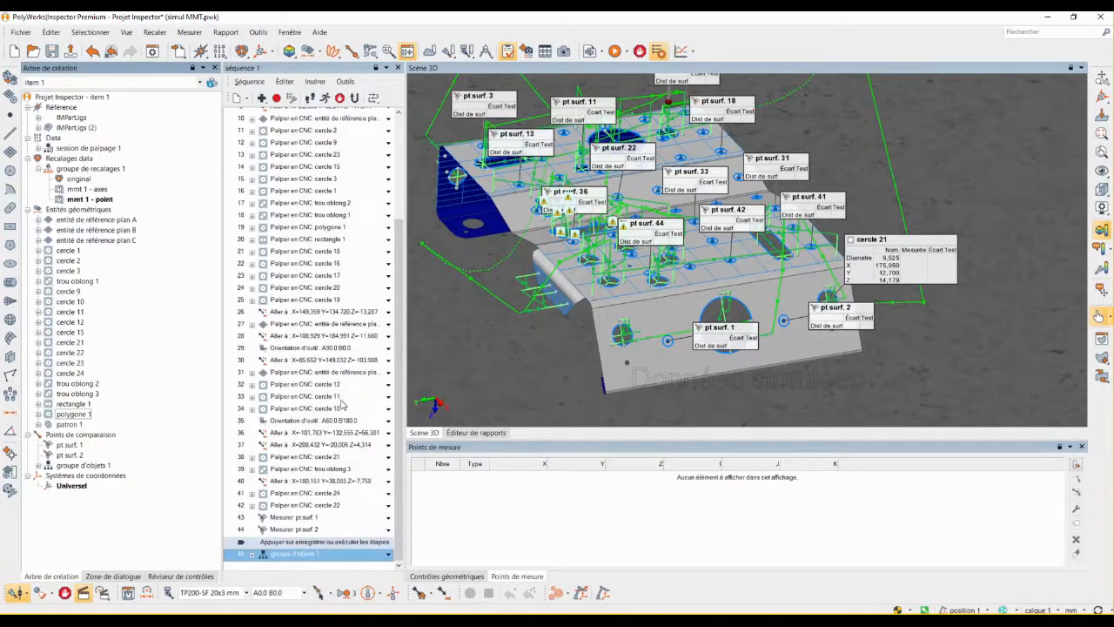
# Select the sequence steps from the A0.0 B0.0 tool orientation through the CNC probing of cercle 9 to examine their measurement path
pyautogui.moveTo(398, 374); pyautogui.dragTo(402, 247)
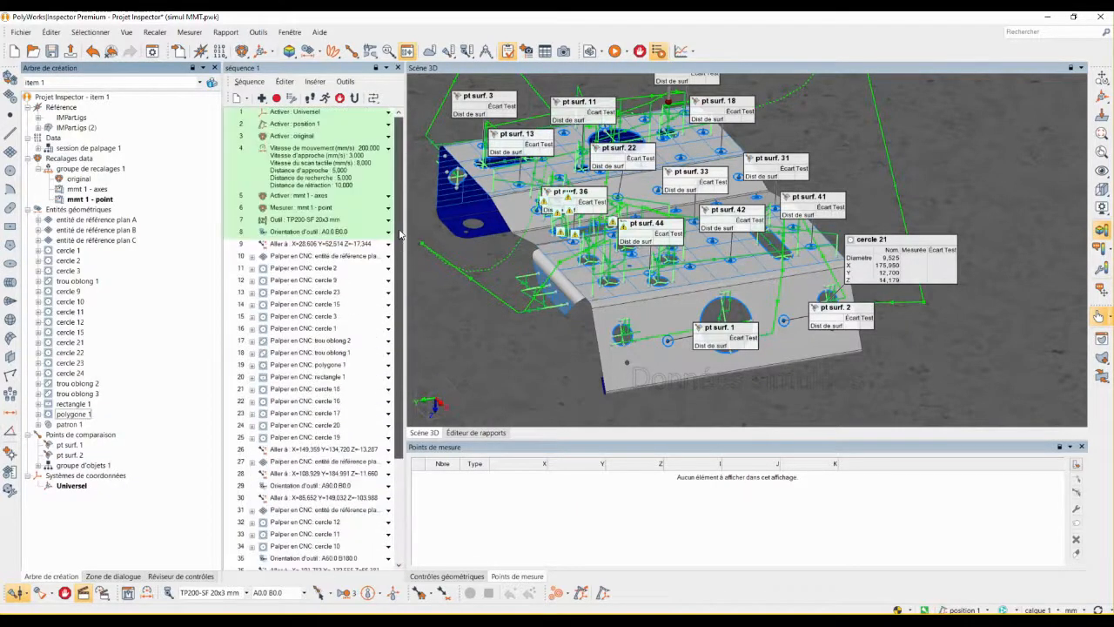
pyautogui.click(400, 233)
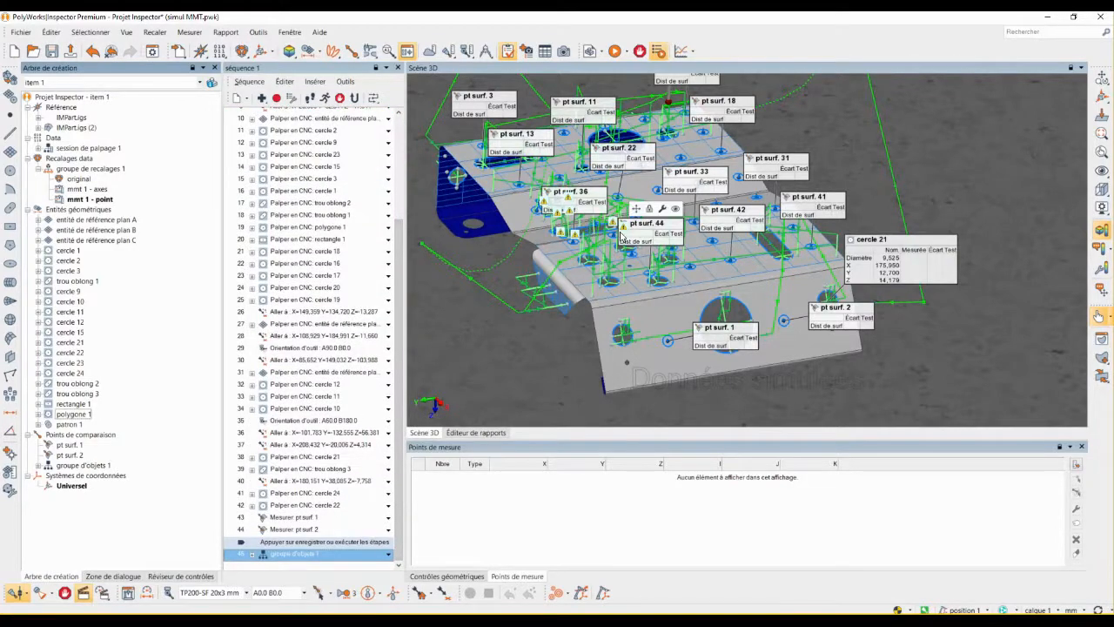
pyautogui.scroll(3, 622, 237)
pyautogui.scroll(-7, 621, 237)
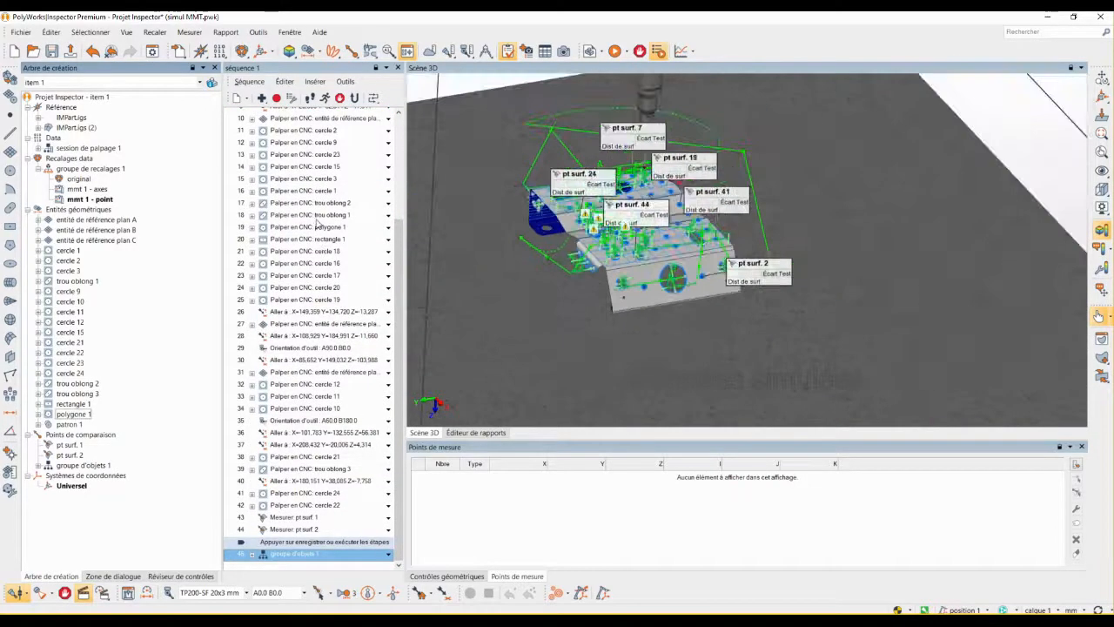
pyautogui.scroll(5, 304, 200)
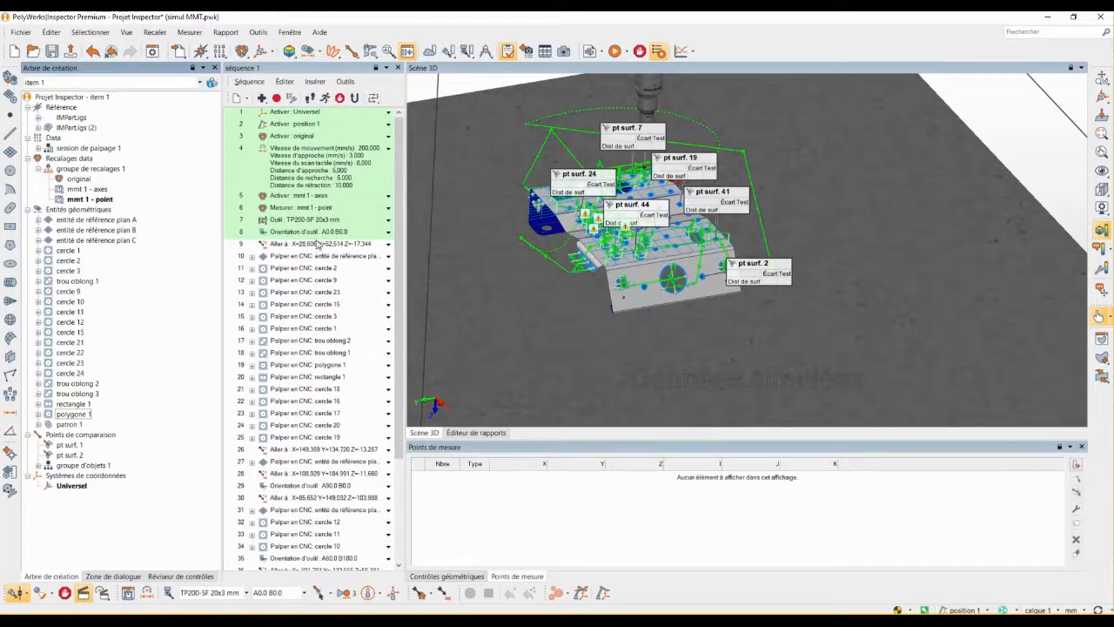
pyautogui.keyDown('shift'); pyautogui.click(317, 244); pyautogui.keyUp('shift')
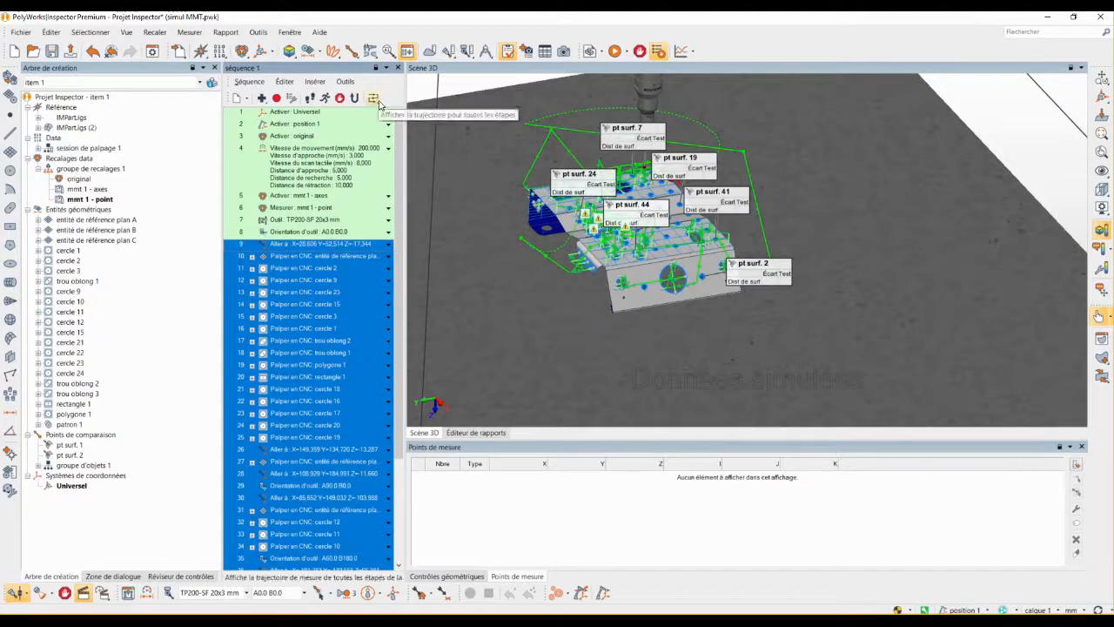
pyautogui.click(296, 234)
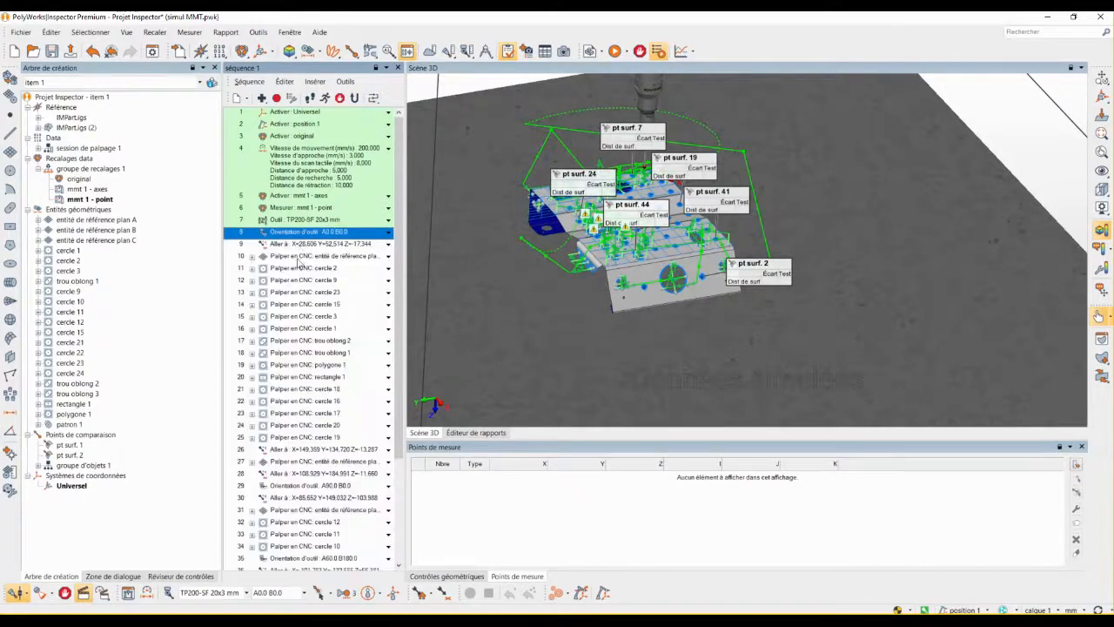
pyautogui.keyDown('shift'); pyautogui.click(301, 281); pyautogui.keyUp('shift')
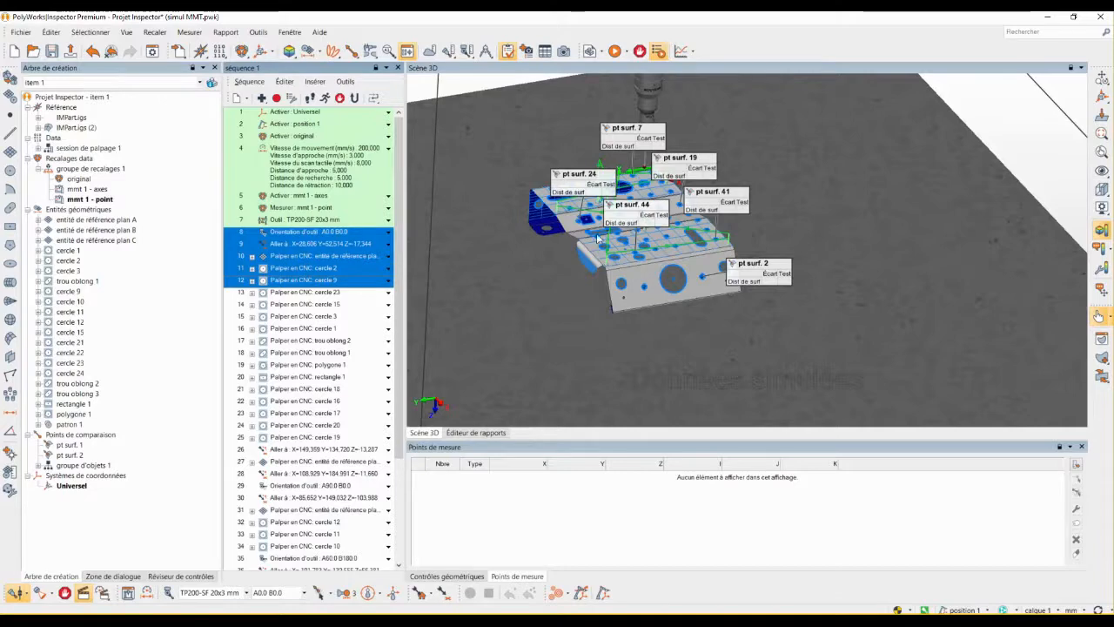
# Hide all geometric entities and comparison points in the 3D scene
pyautogui.scroll(3, 620, 193)
pyautogui.scroll(3, 619, 193)
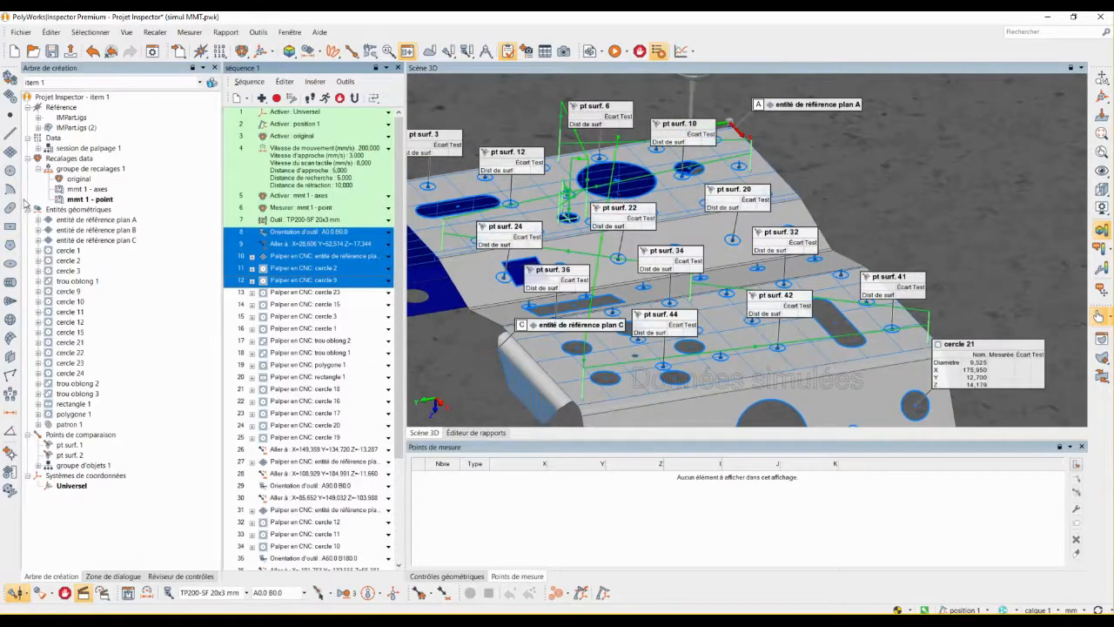
pyautogui.click(43, 257)
pyautogui.click(35, 436)
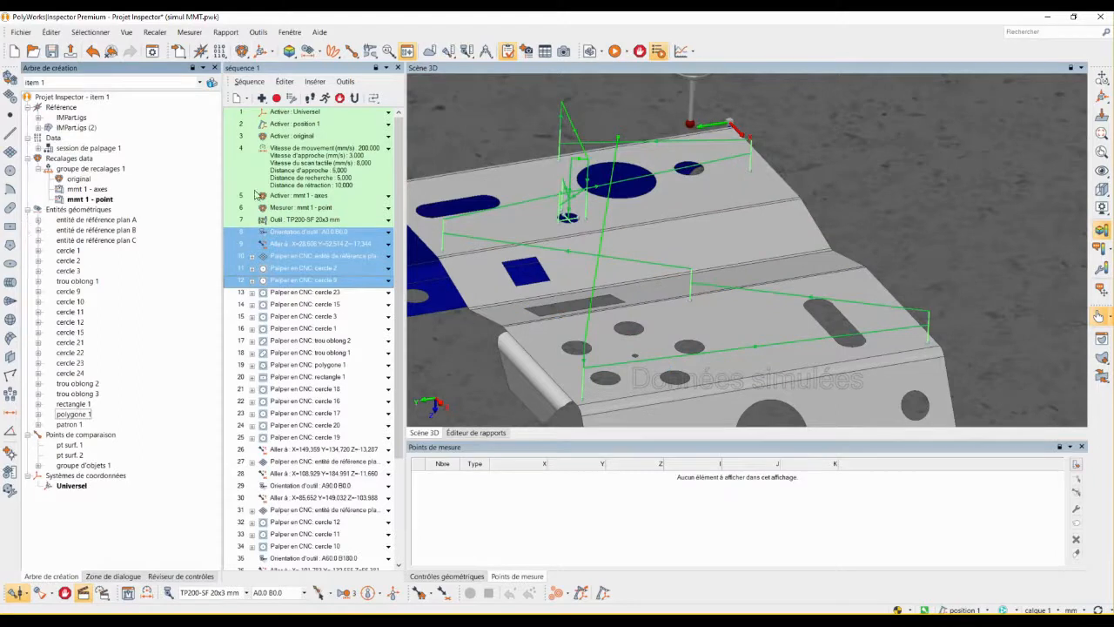
# Review the individual paths of the sequence steps between cercle 2 and the go-to move following the A90.0 B0.0 tool orientation
pyautogui.scroll(-3, 631, 234)
pyautogui.click(300, 268)
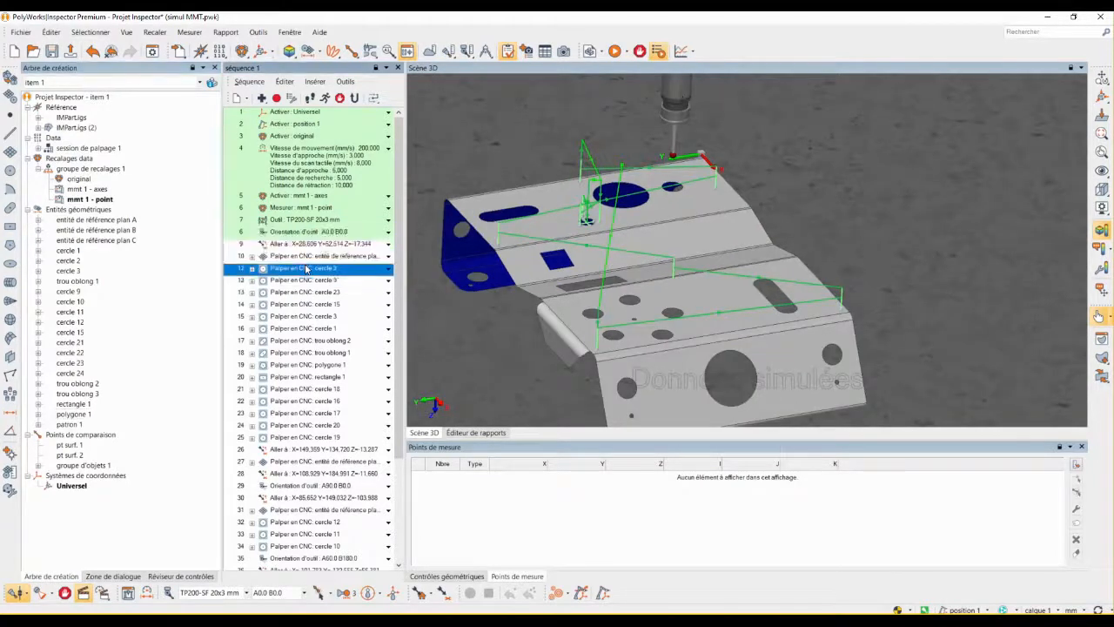
pyautogui.click(311, 281)
pyautogui.click(319, 293)
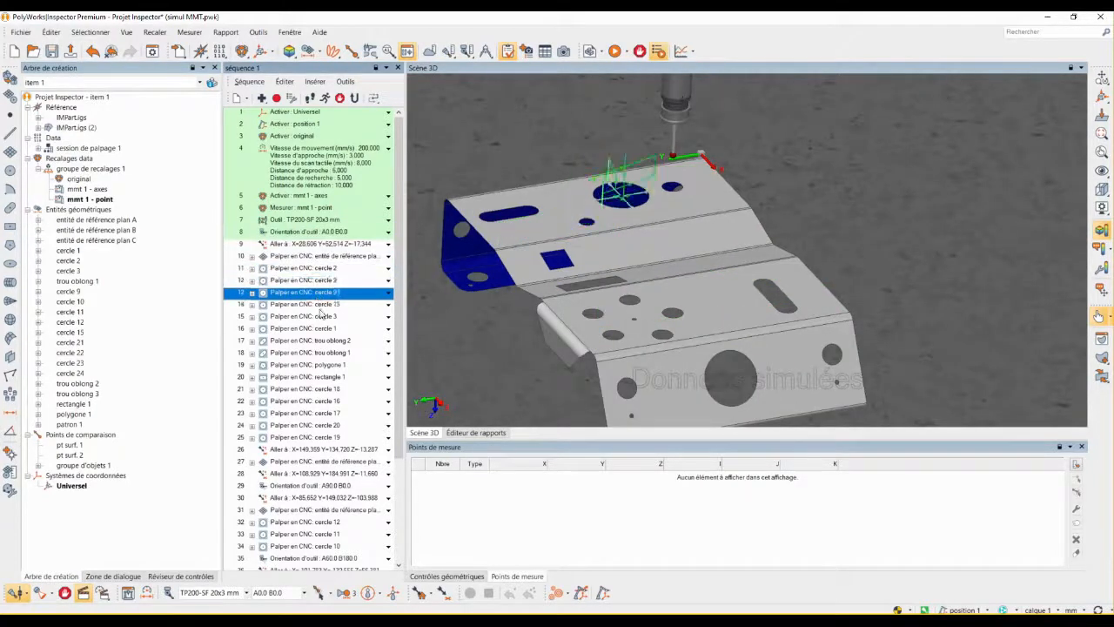
pyautogui.click(322, 311)
pyautogui.click(329, 331)
pyautogui.click(335, 353)
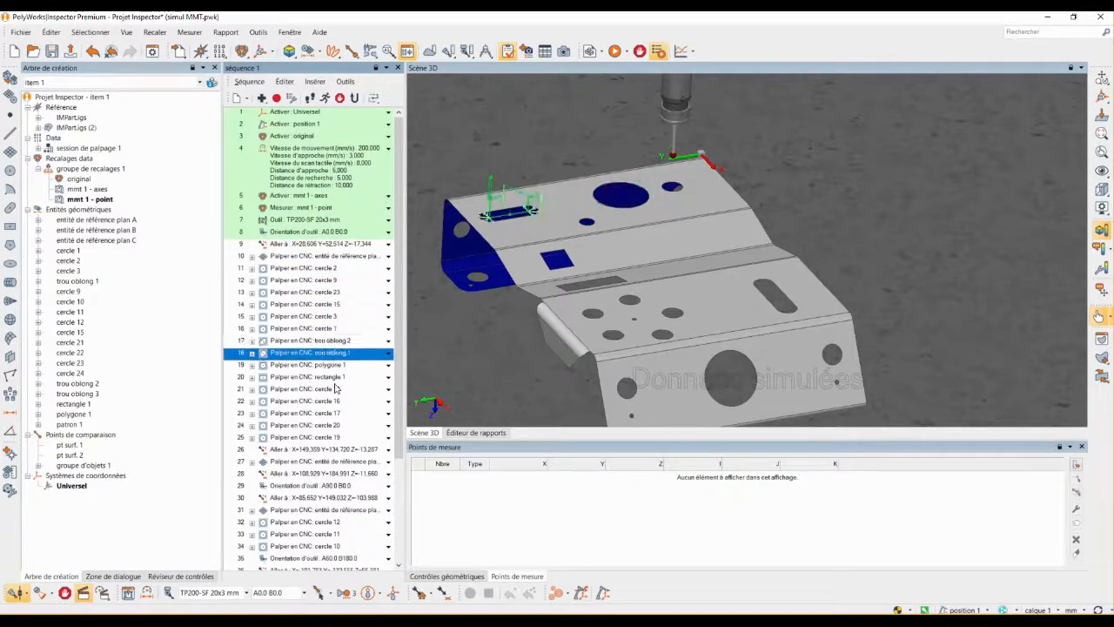
pyautogui.click(338, 376)
pyautogui.click(340, 412)
pyautogui.click(343, 449)
pyautogui.click(343, 466)
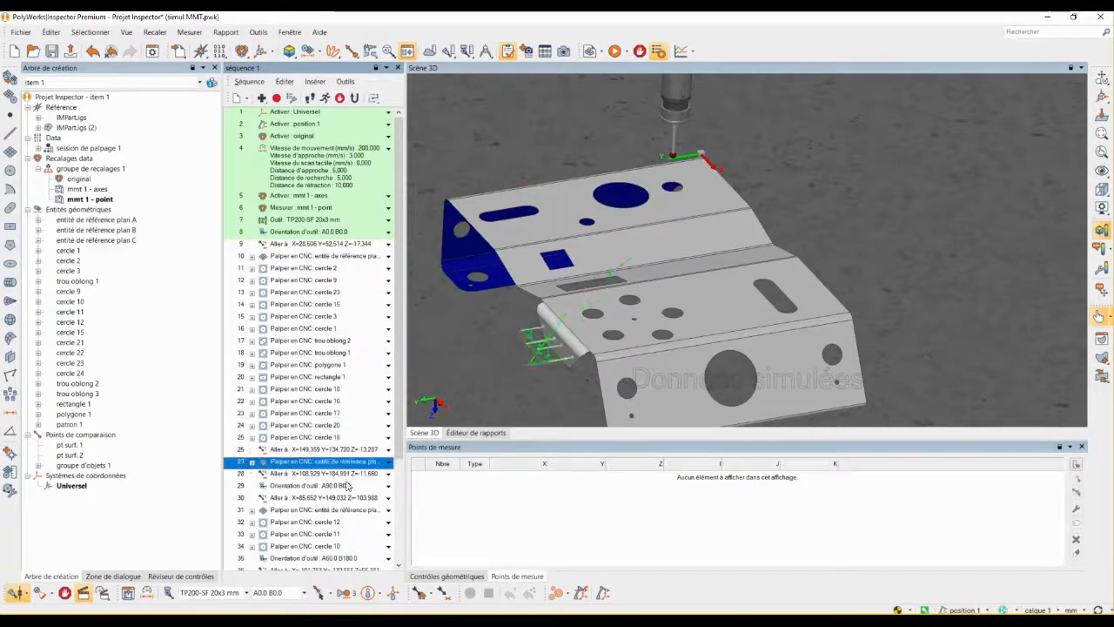
pyautogui.click(346, 484)
pyautogui.click(345, 496)
pyautogui.click(326, 438)
pyautogui.click(320, 425)
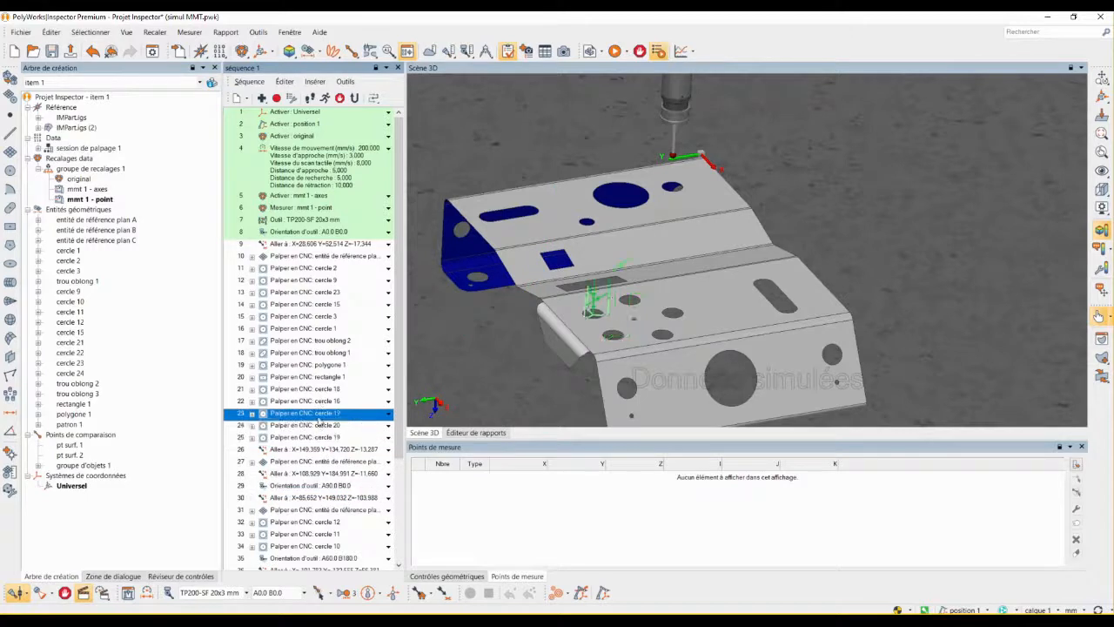
pyautogui.click(319, 402)
pyautogui.click(311, 379)
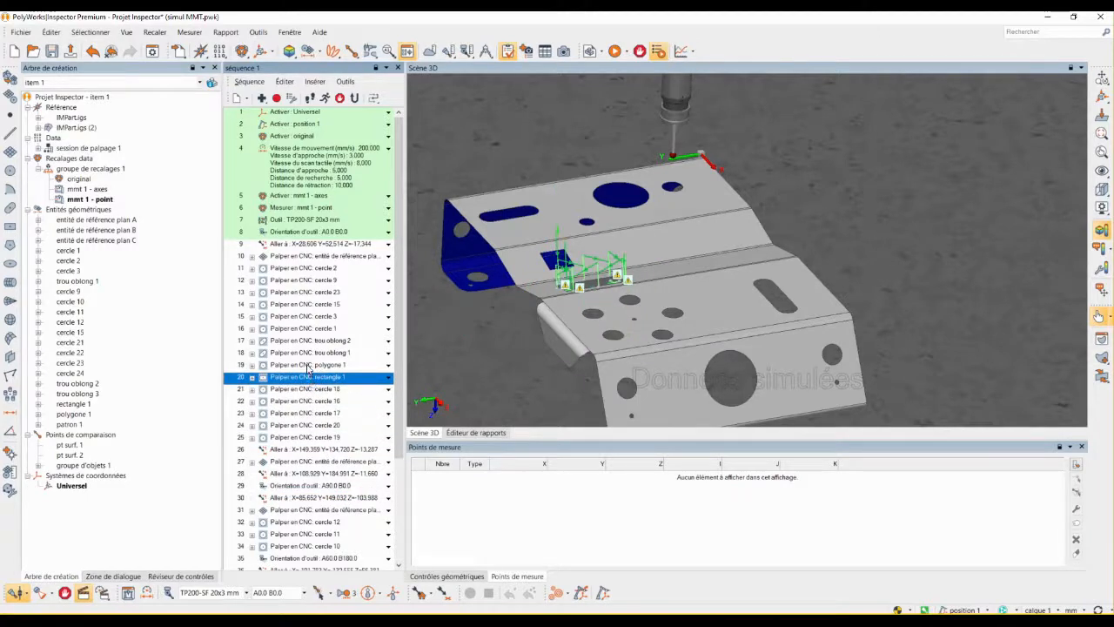
# Examine the probing paths and measurement points of rectangle 1 and polygone 1 up close
pyautogui.click(308, 366)
pyautogui.click(313, 378)
pyautogui.scroll(3, 588, 300)
pyautogui.scroll(2, 578, 255)
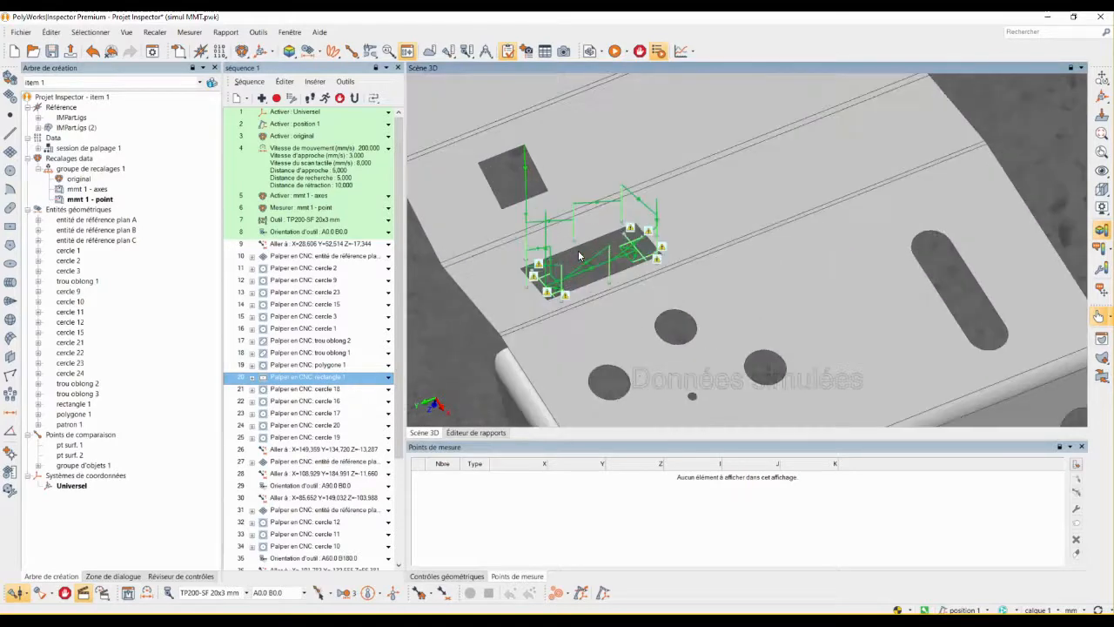
pyautogui.scroll(1, 578, 252)
pyautogui.scroll(-1, 578, 251)
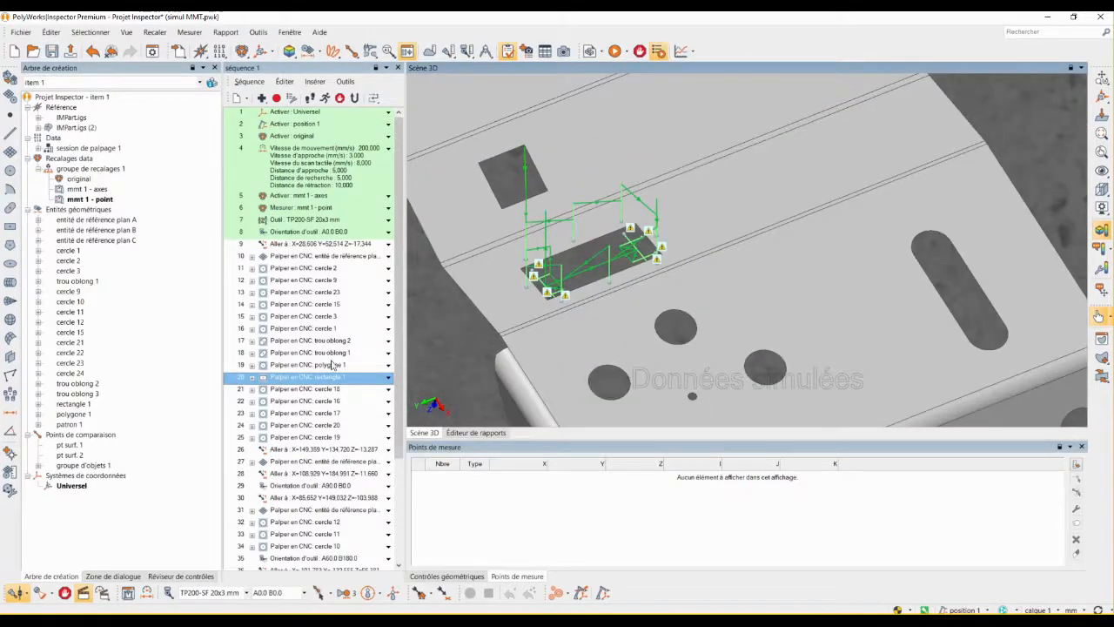
pyautogui.click(329, 367)
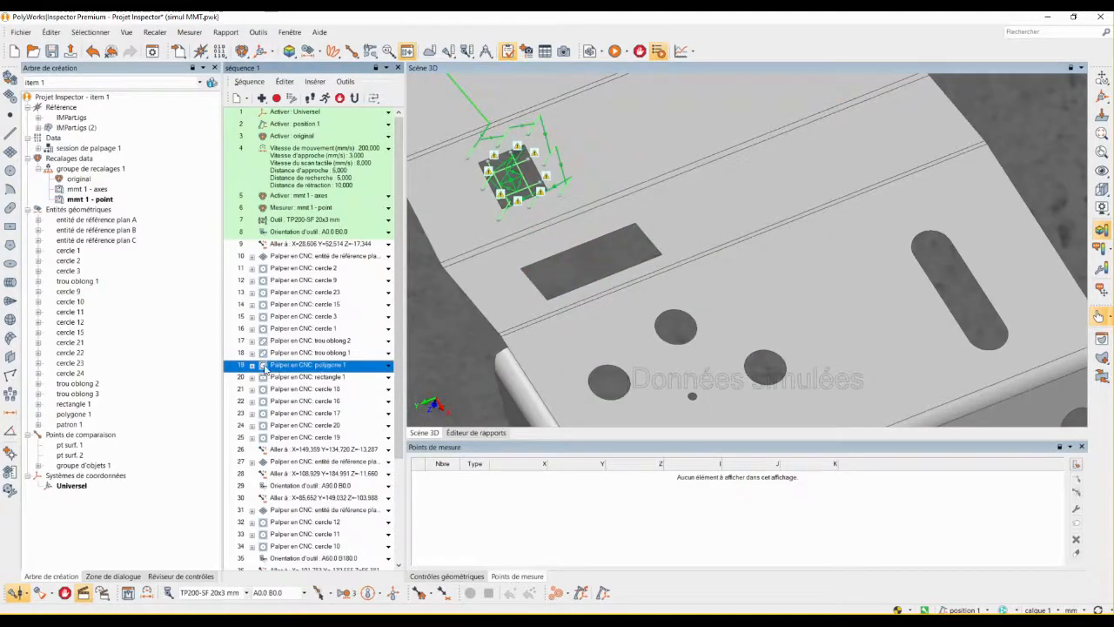
# Enable the thin material option (Matériel mince) in the measurement properties of polygone 1
pyautogui.doubleClick(306, 368)
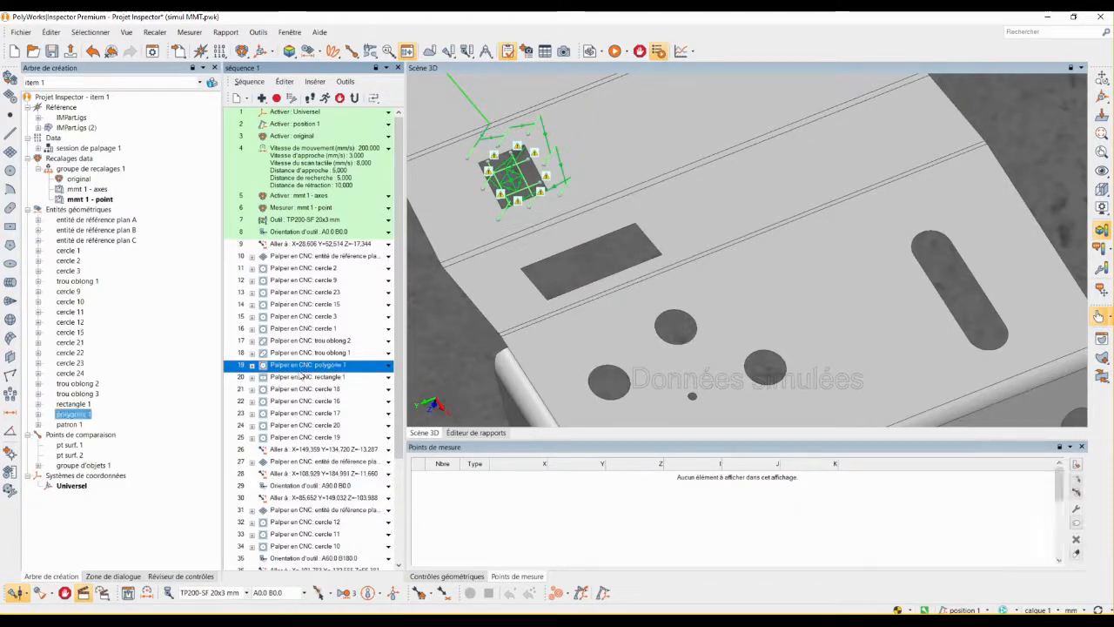
pyautogui.click(105, 140)
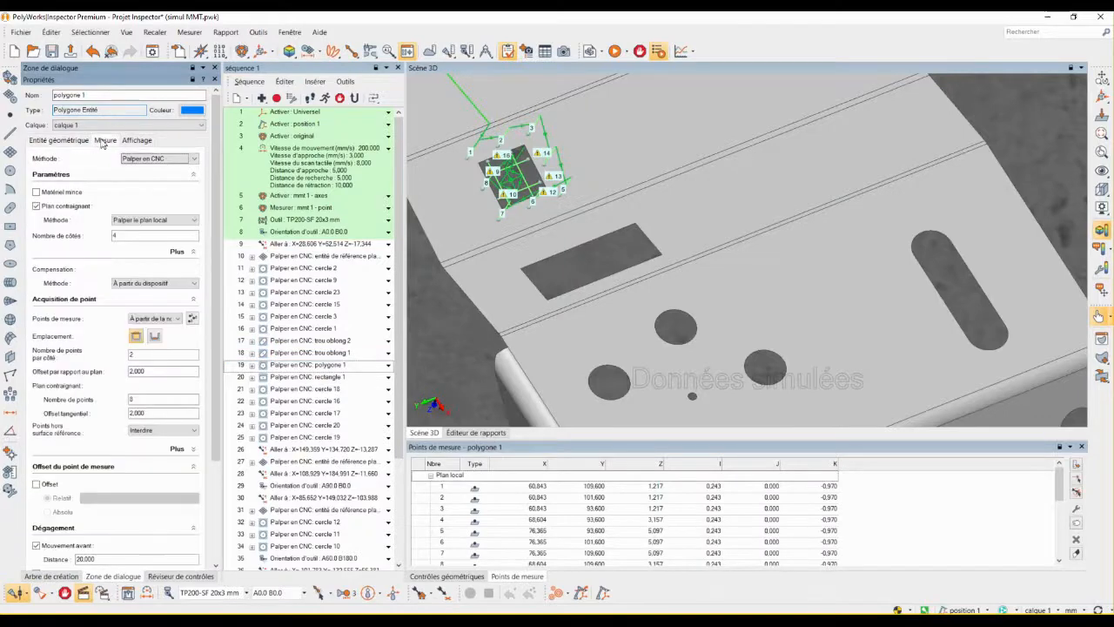
pyautogui.click(50, 193)
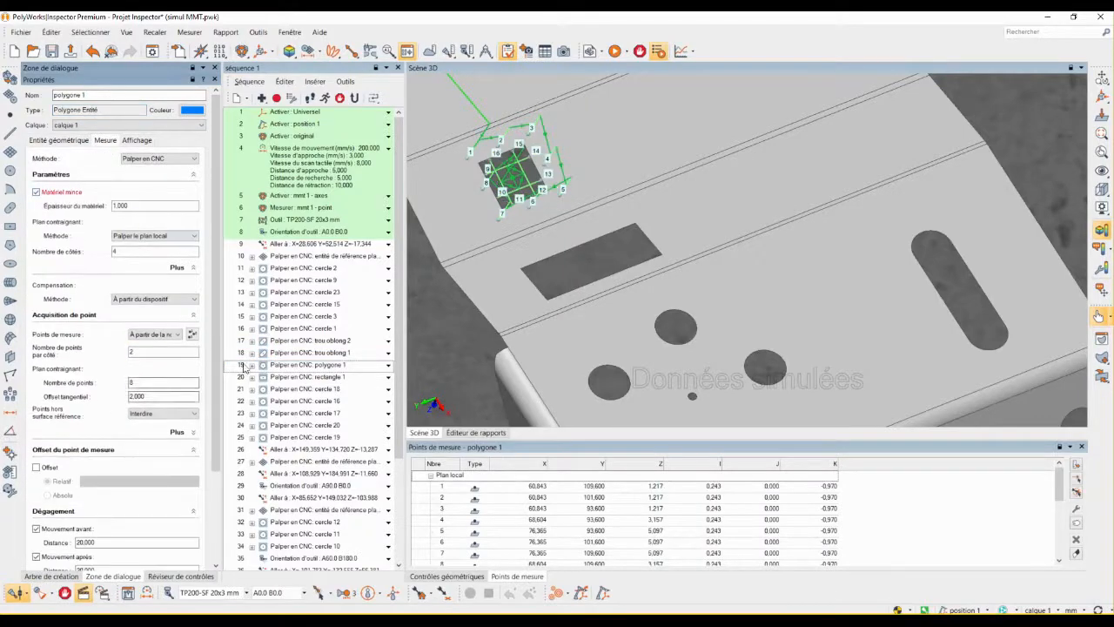
# Apply the thin material setting to polygone 1 and close its properties
pyautogui.moveTo(217, 350); pyautogui.dragTo(233, 456)
pyautogui.click(63, 557)
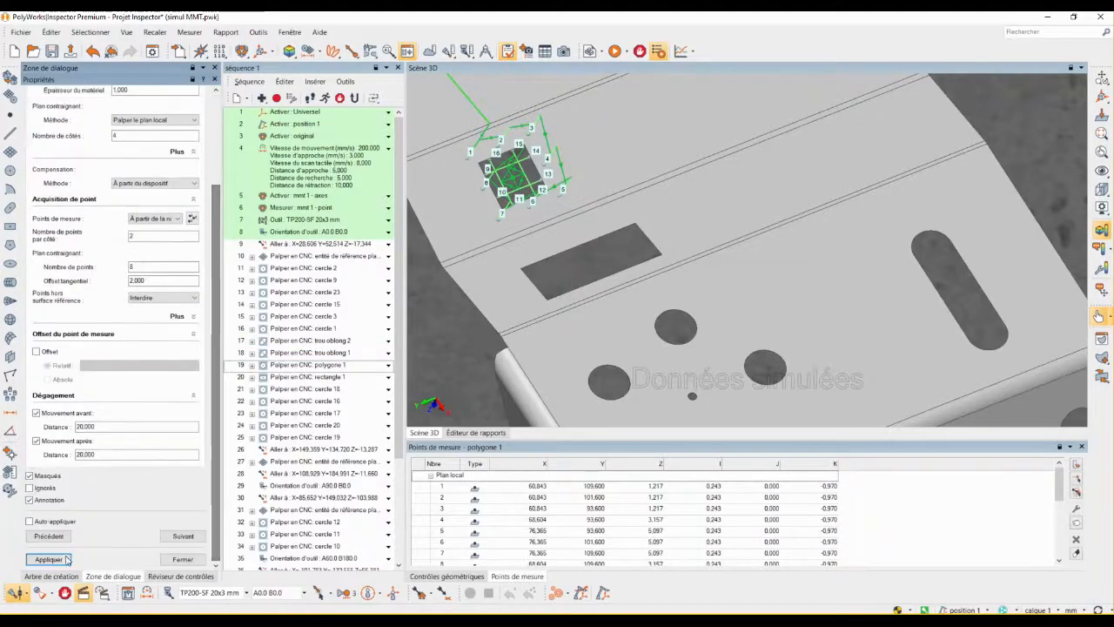
pyautogui.click(190, 559)
# Enable the thin material option (Matériel mince) in the measurement properties of rectangle 1 and apply it
pyautogui.click(73, 405)
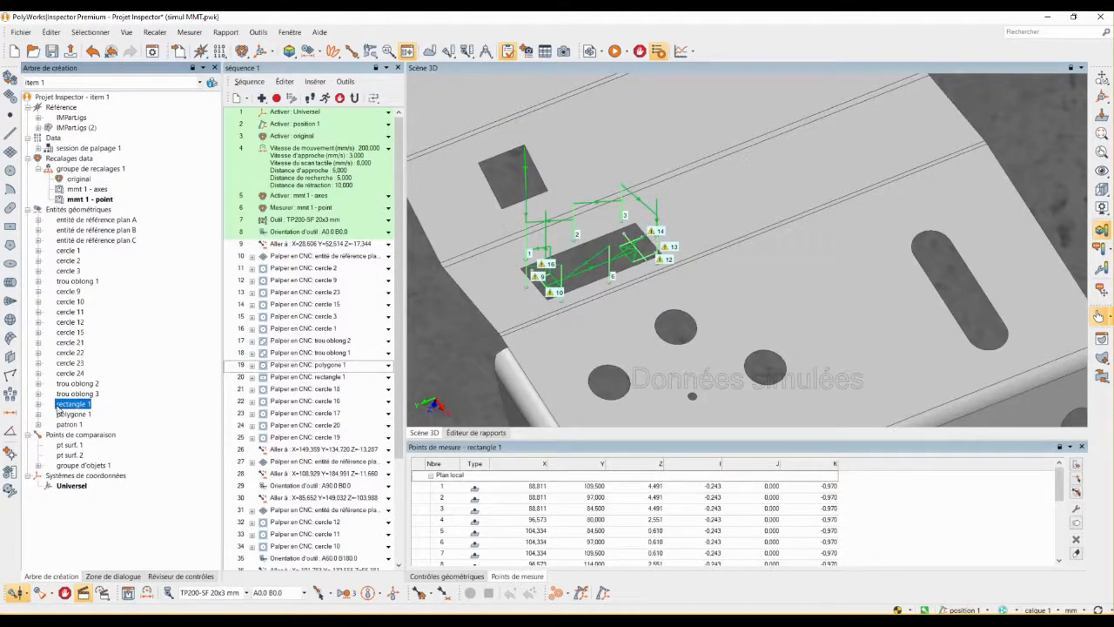
pyautogui.doubleClick(61, 406)
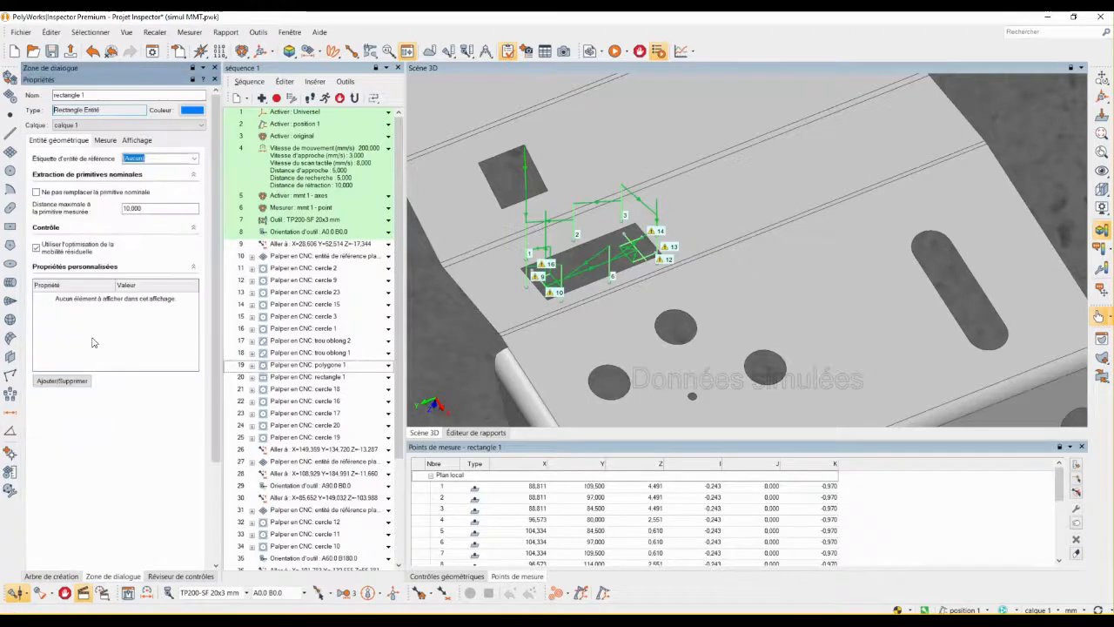
pyautogui.click(104, 141)
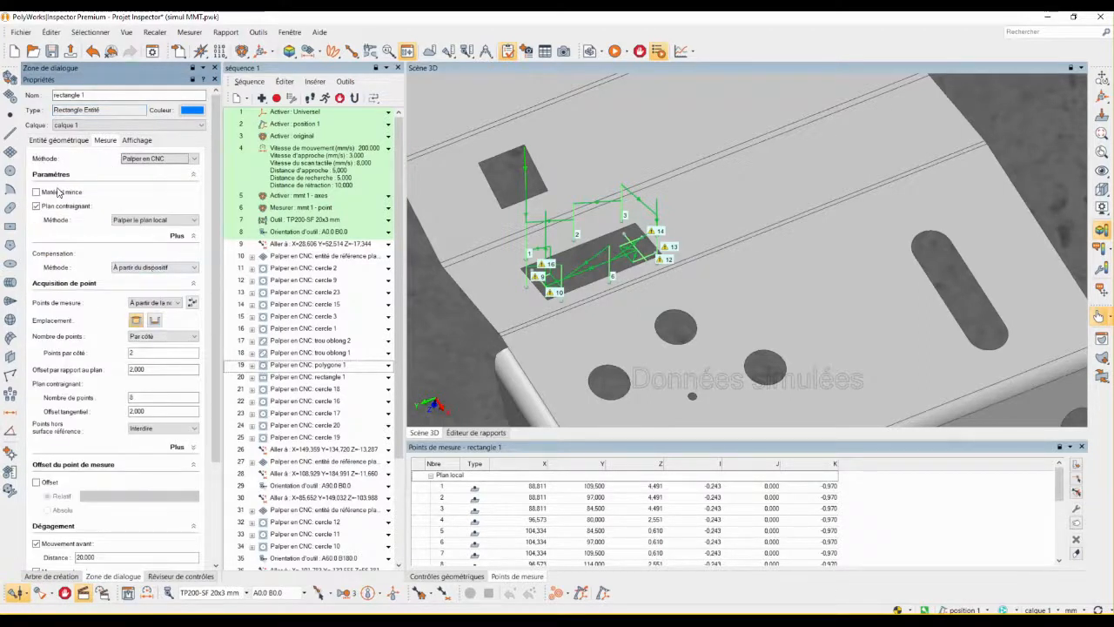
pyautogui.scroll(-3, 139, 290)
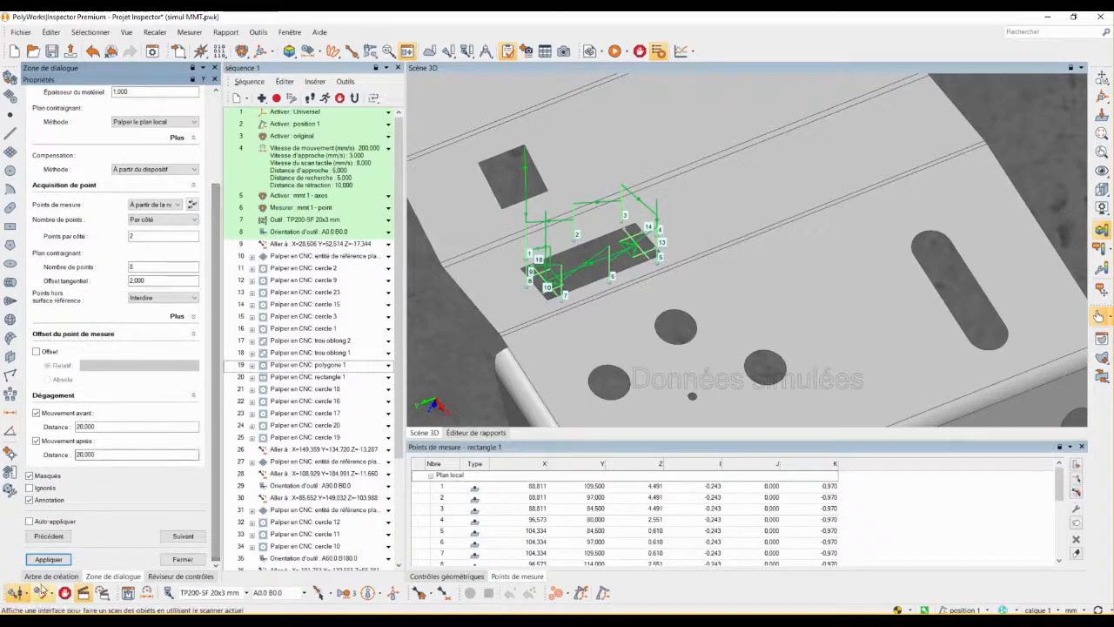
pyautogui.click(183, 559)
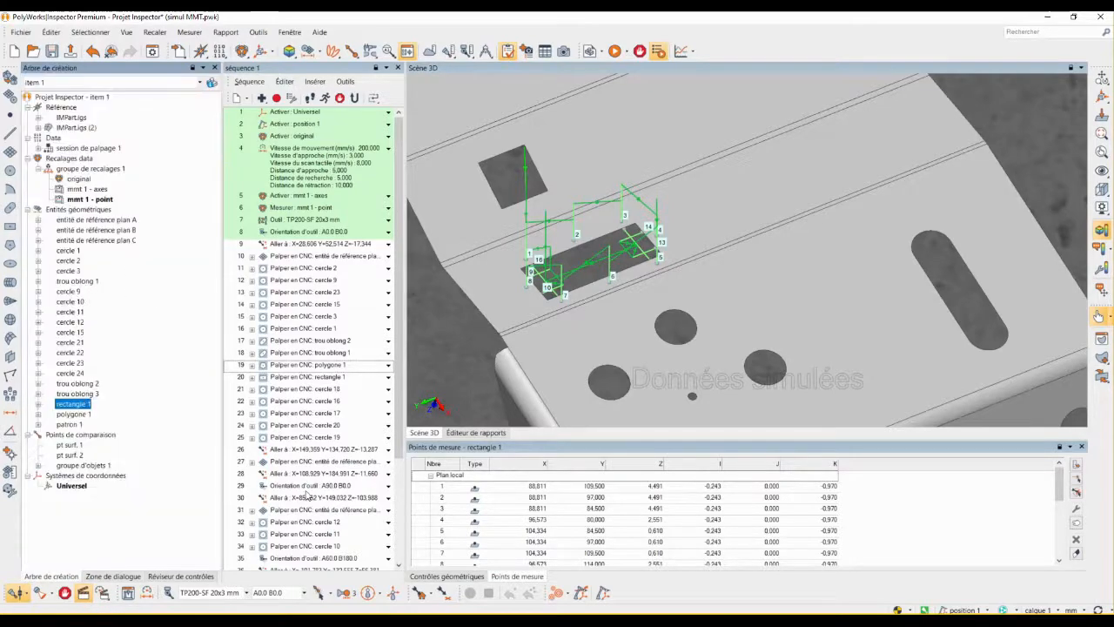
# Create a cylinder entity from the CAD model by selecting the rolled edge beside the circle hole pattern
pyautogui.scroll(4, 541, 311)
pyautogui.scroll(-9, 540, 312)
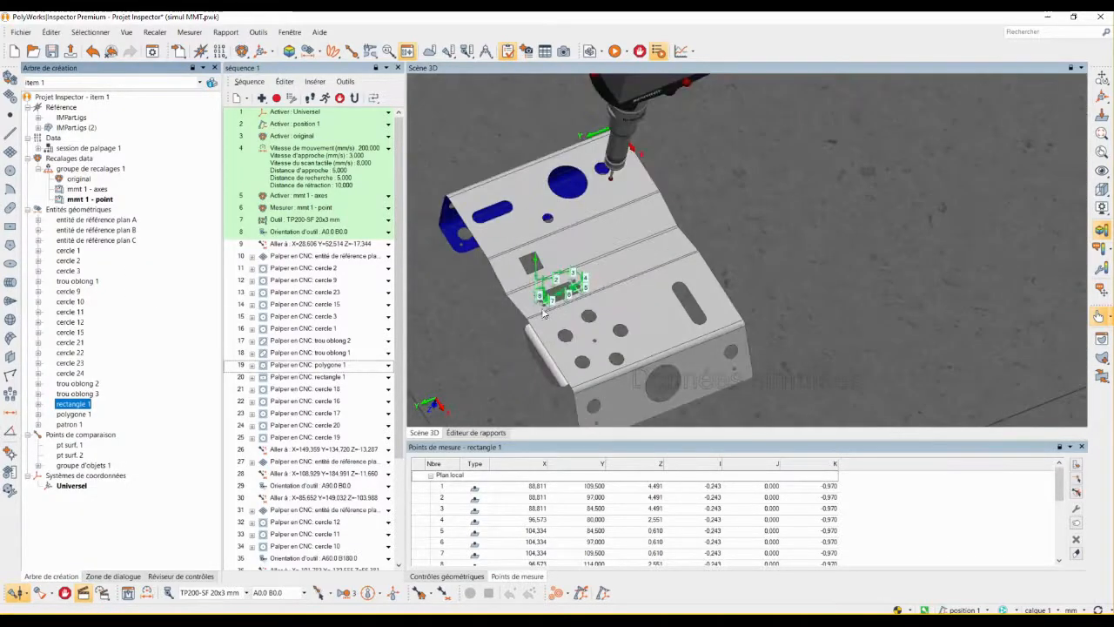
pyautogui.moveTo(544, 313); pyautogui.dragTo(683, 222)
pyautogui.click(746, 185)
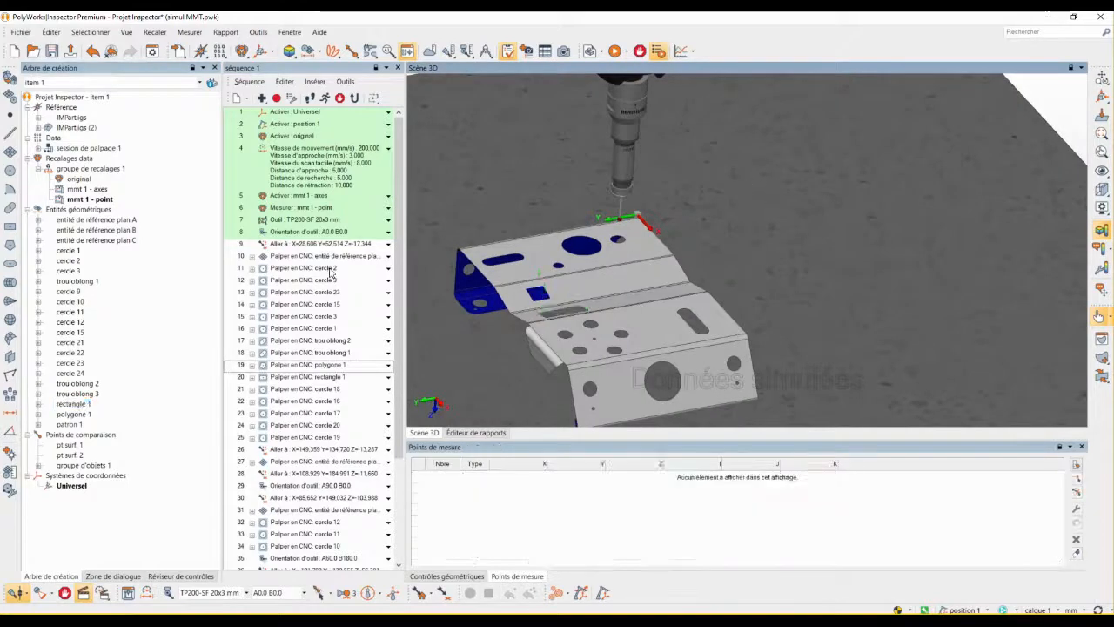
pyautogui.scroll(6, 448, 243)
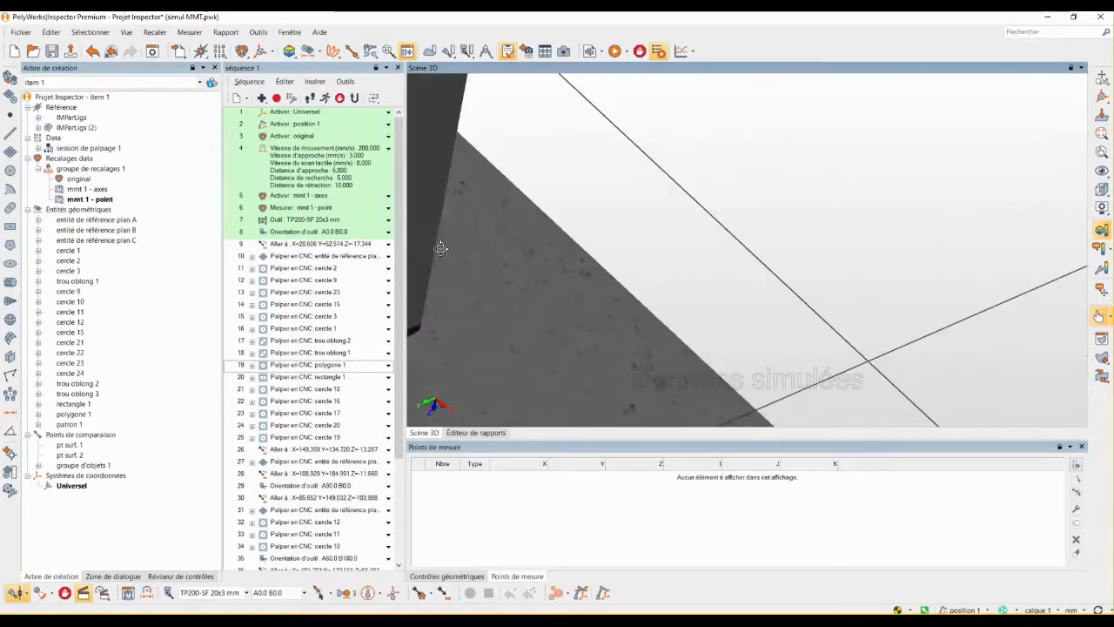
pyautogui.scroll(-4, 648, 201)
pyautogui.scroll(4, 557, 328)
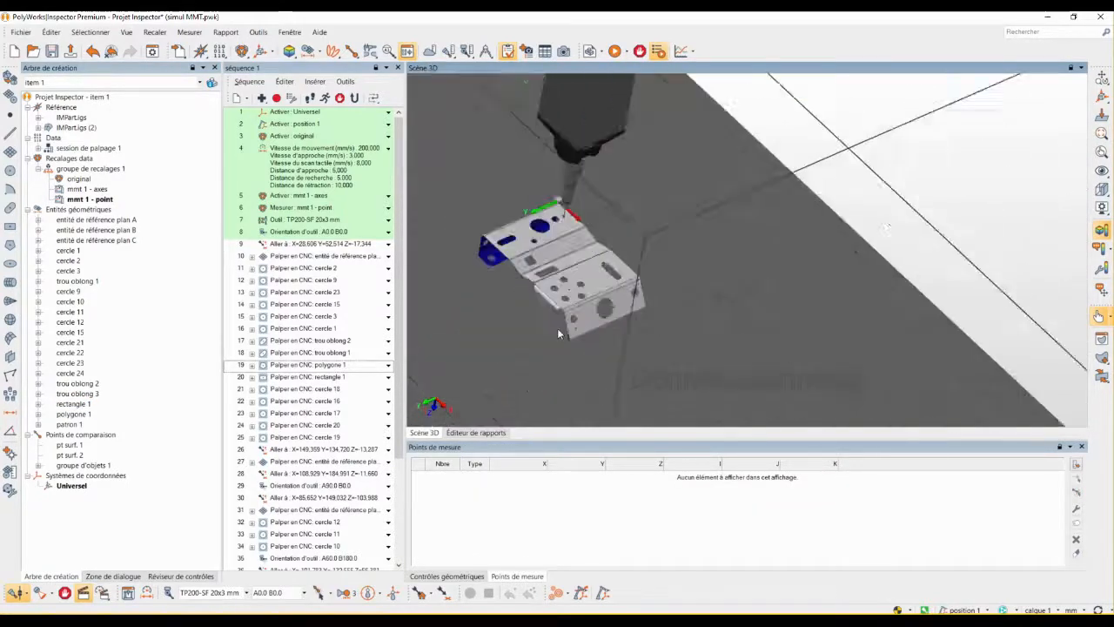
pyautogui.scroll(-2, 692, 225)
pyautogui.scroll(3, 587, 228)
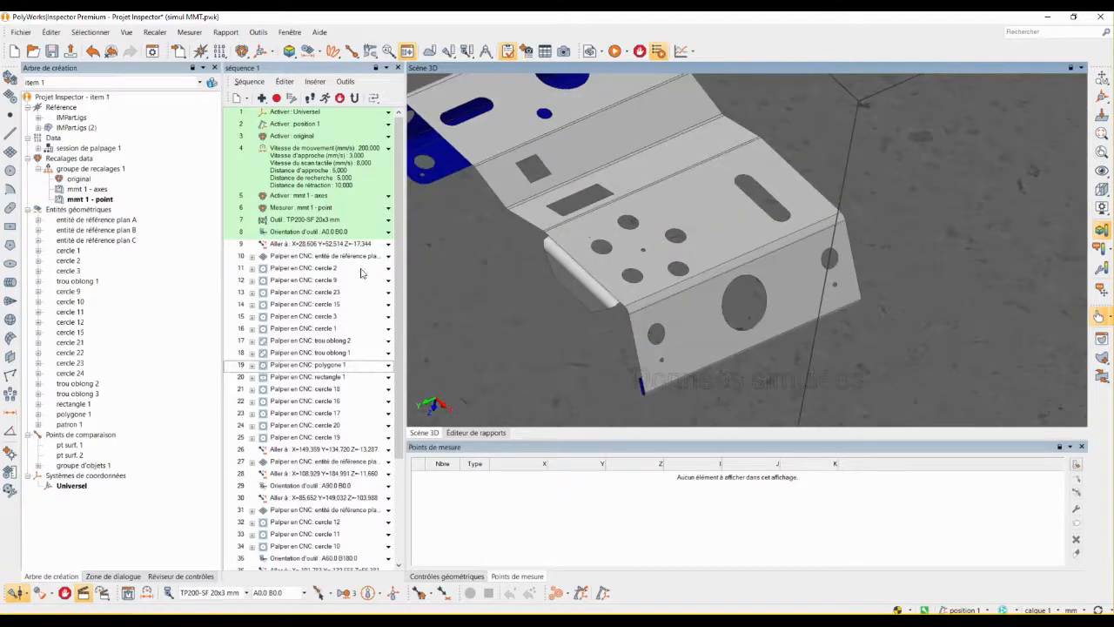
pyautogui.click(327, 243)
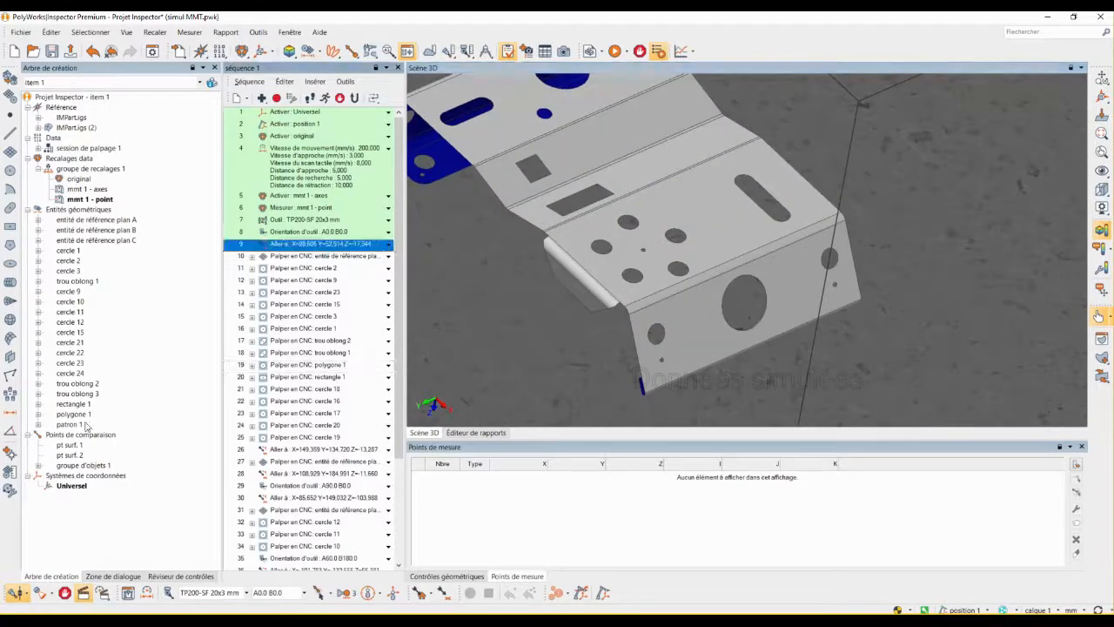
pyautogui.click(81, 434)
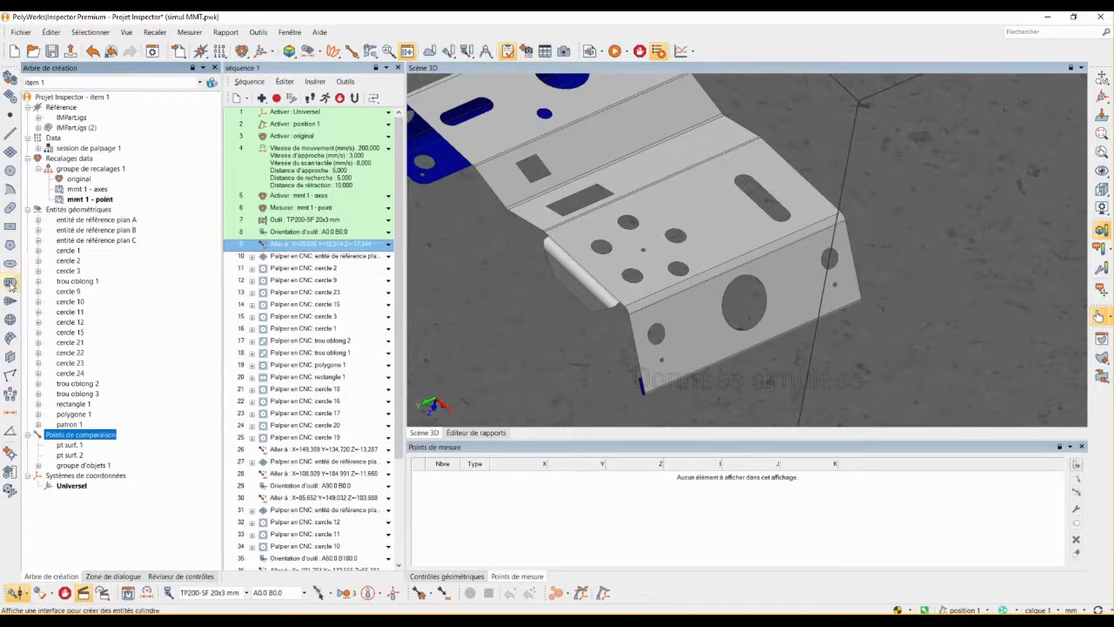
pyautogui.click(10, 285)
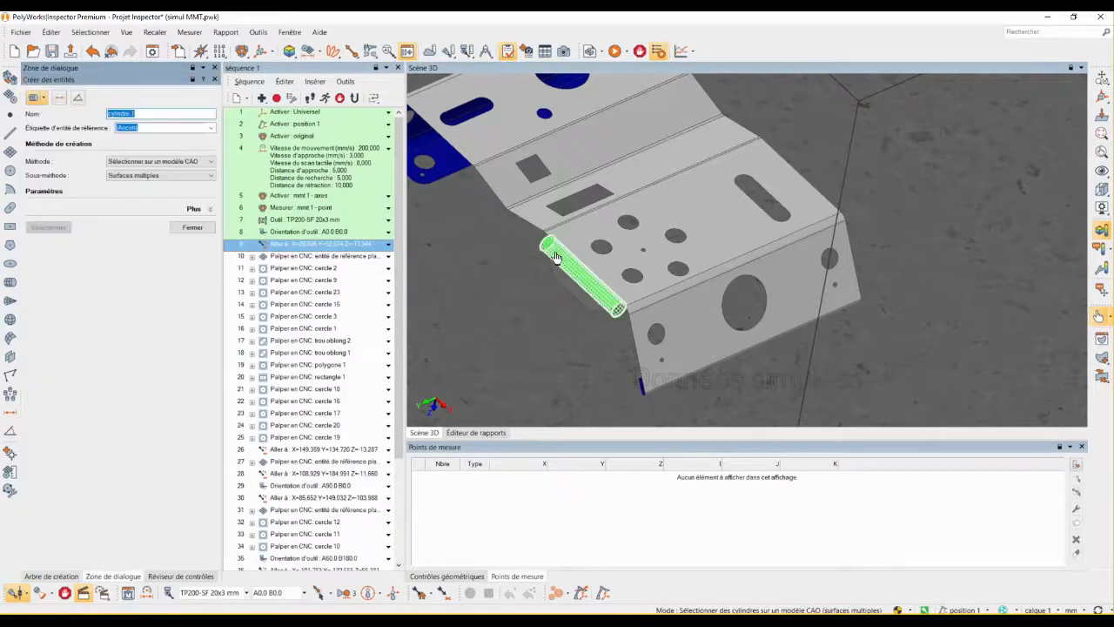
pyautogui.click(557, 256)
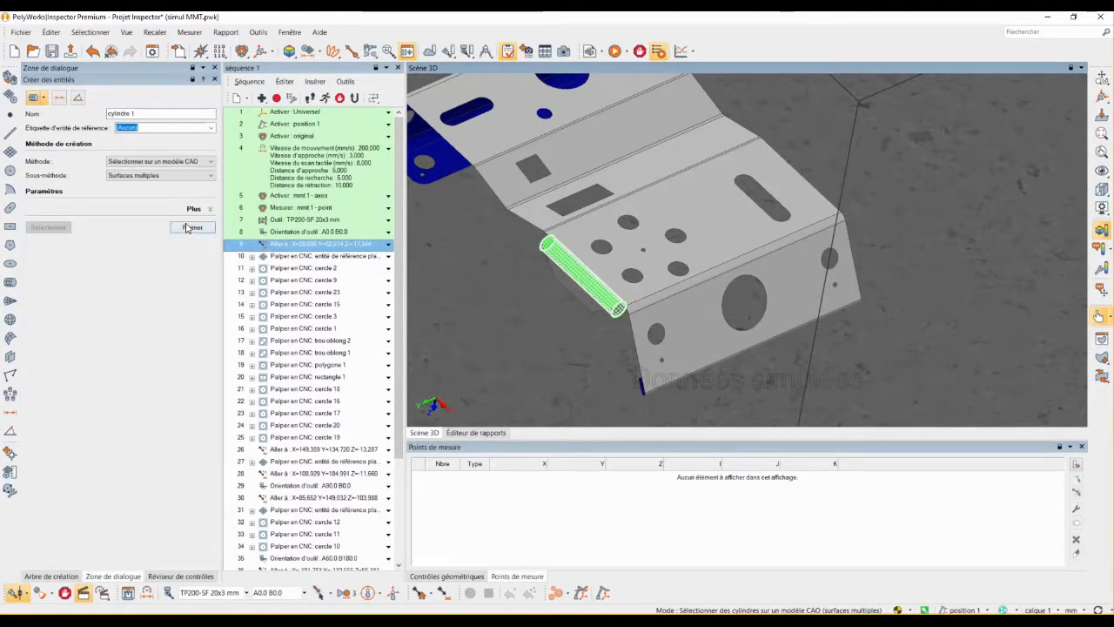
pyautogui.click(187, 227)
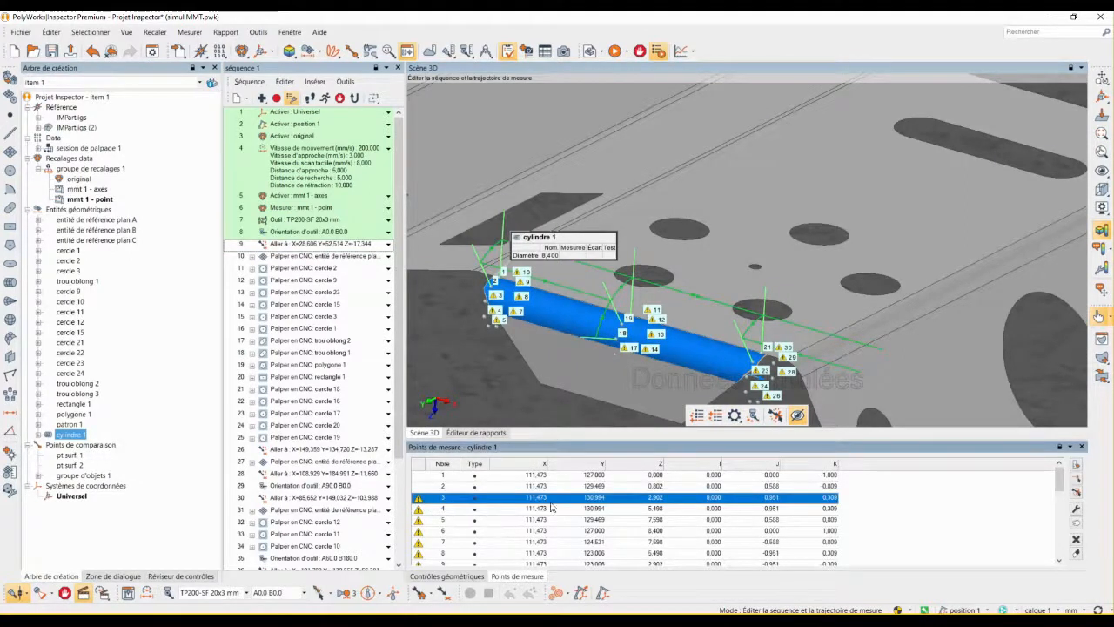
# Delete measurement points 3 to 17 of cylindre 1
pyautogui.scroll(-4, 550, 507)
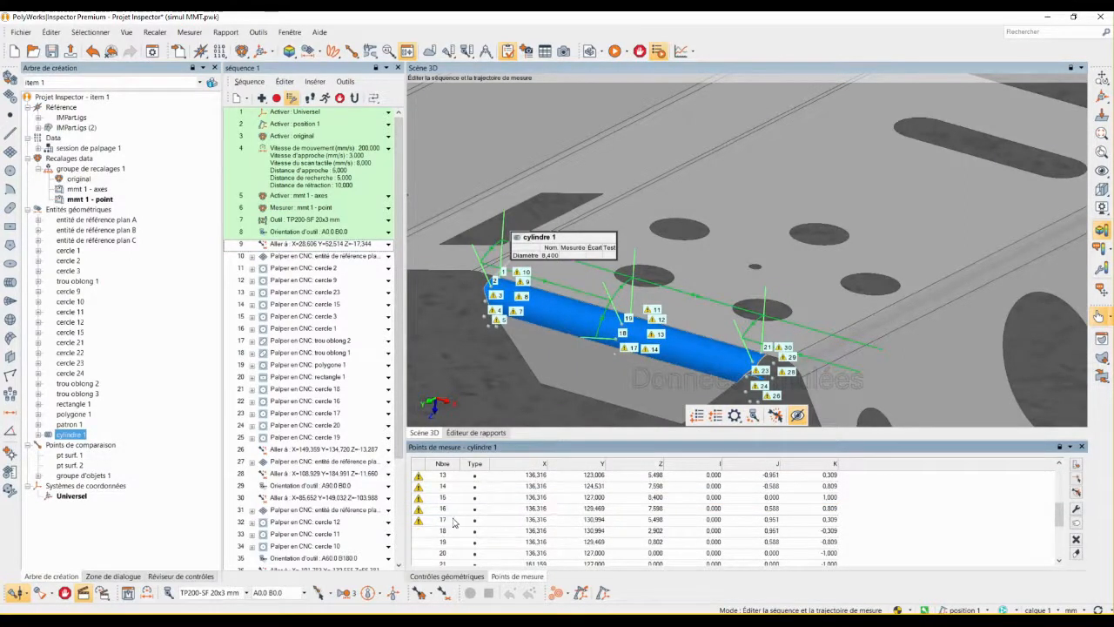
pyautogui.keyDown('shift'); pyautogui.click(453, 520); pyautogui.keyUp('shift')
pyautogui.click(1077, 541)
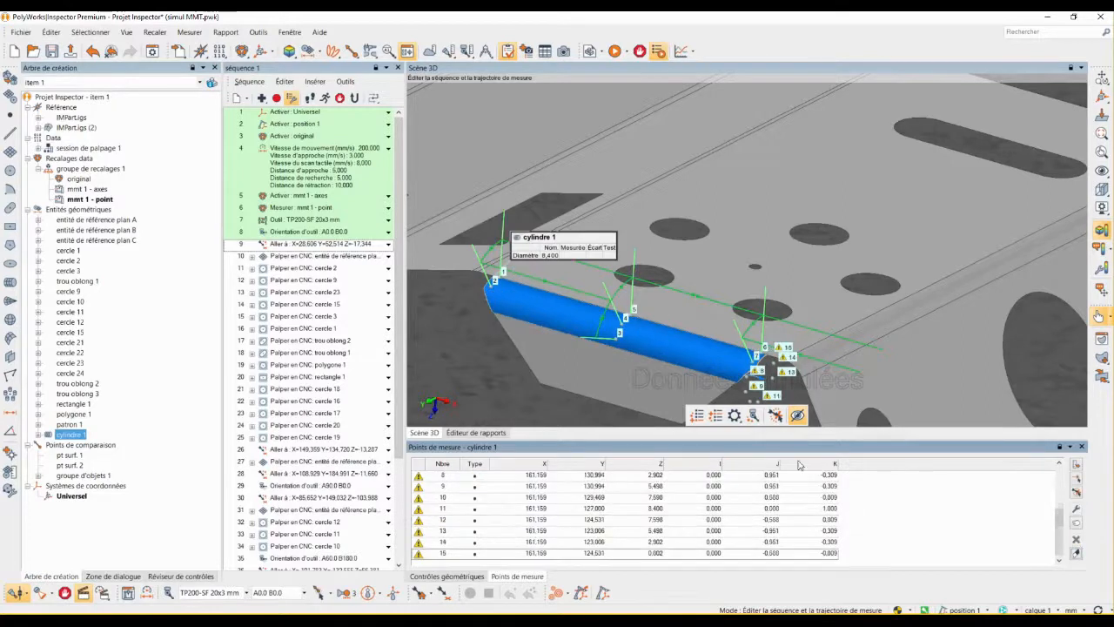
# Delete the remaining flagged measurement points 8 to 15 of cylindre 1
pyautogui.scroll(3, 486, 505)
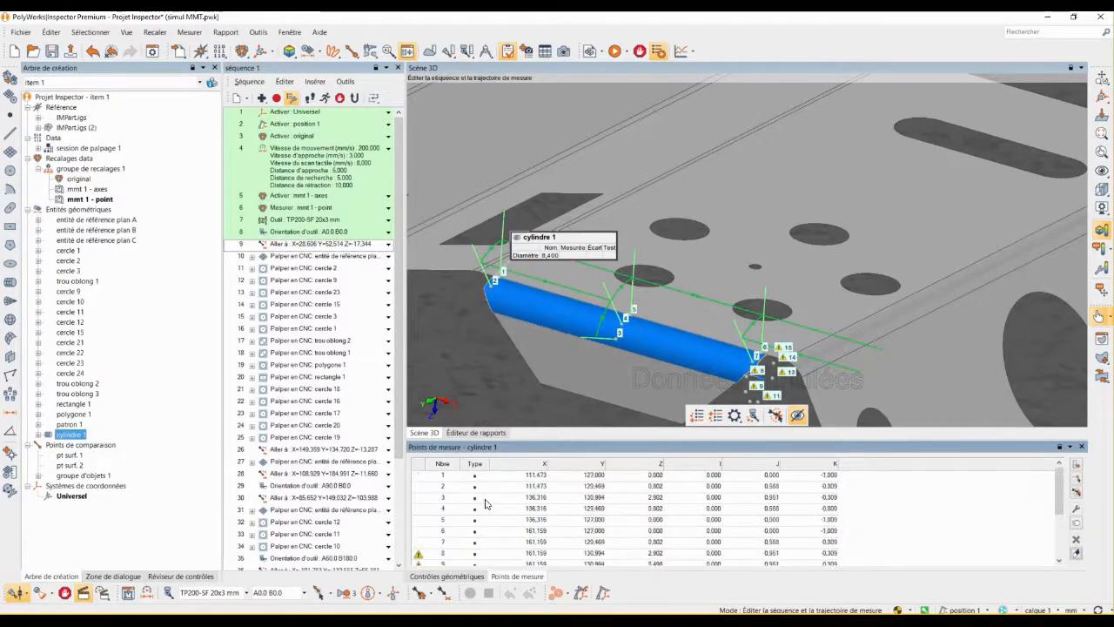
pyautogui.scroll(-2, 486, 504)
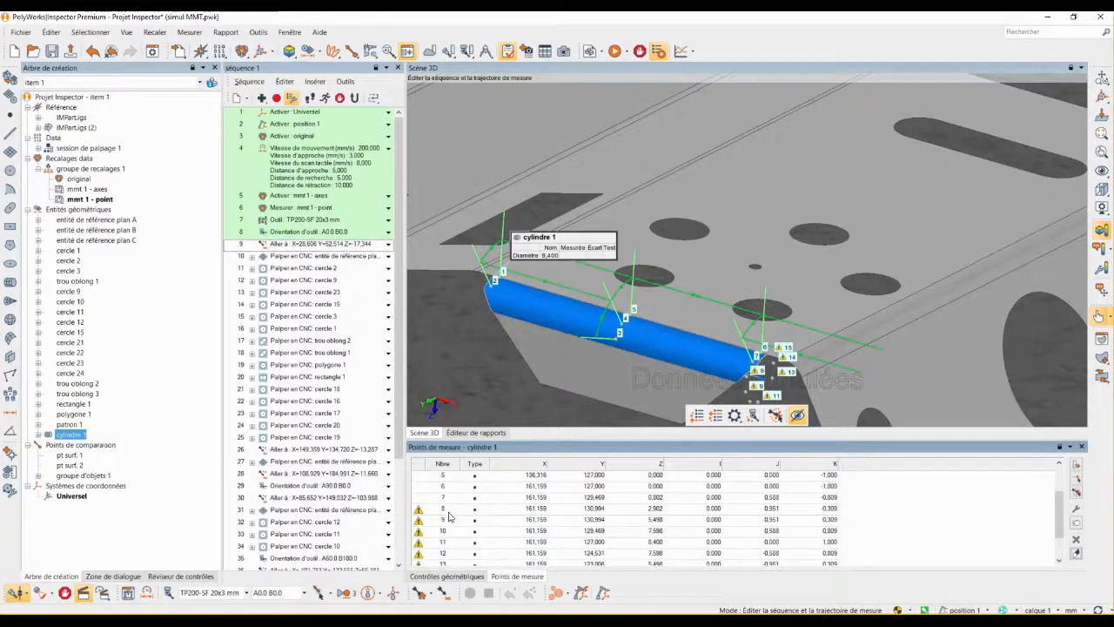
pyautogui.click(449, 512)
pyautogui.scroll(-2, 449, 514)
pyautogui.keyDown('shift'); pyautogui.click(452, 555); pyautogui.keyUp('shift')
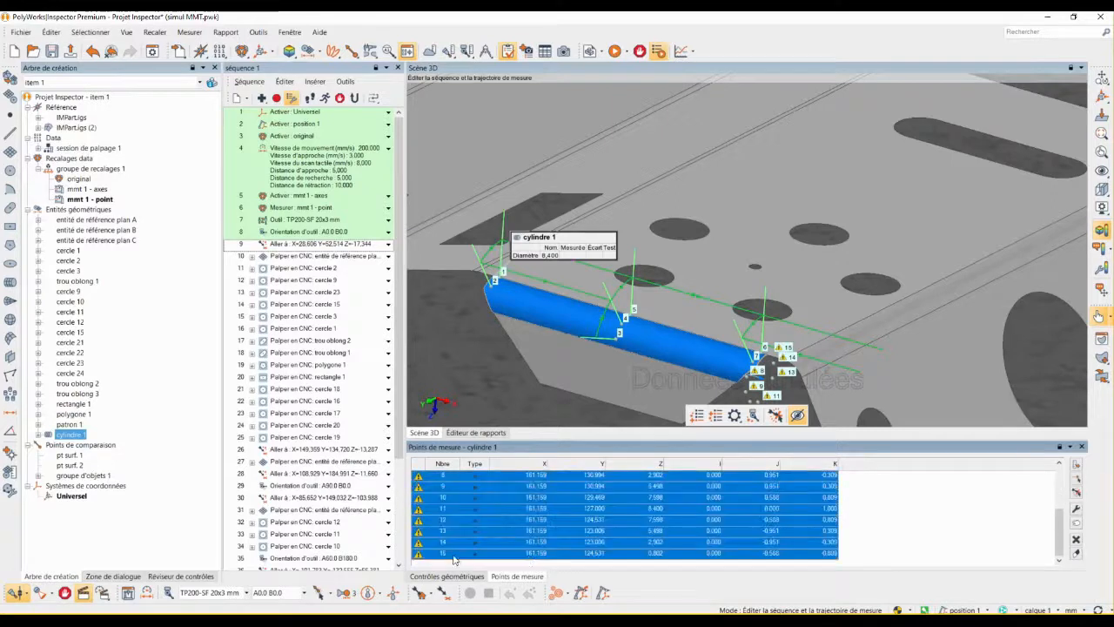
pyautogui.click(1077, 539)
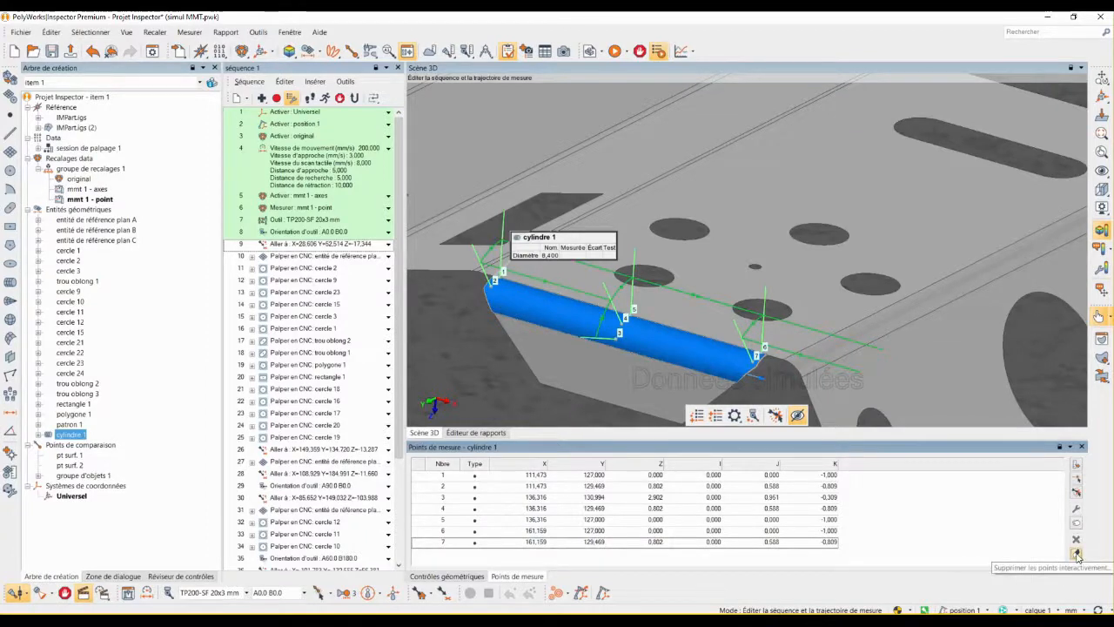
pyautogui.click(1076, 552)
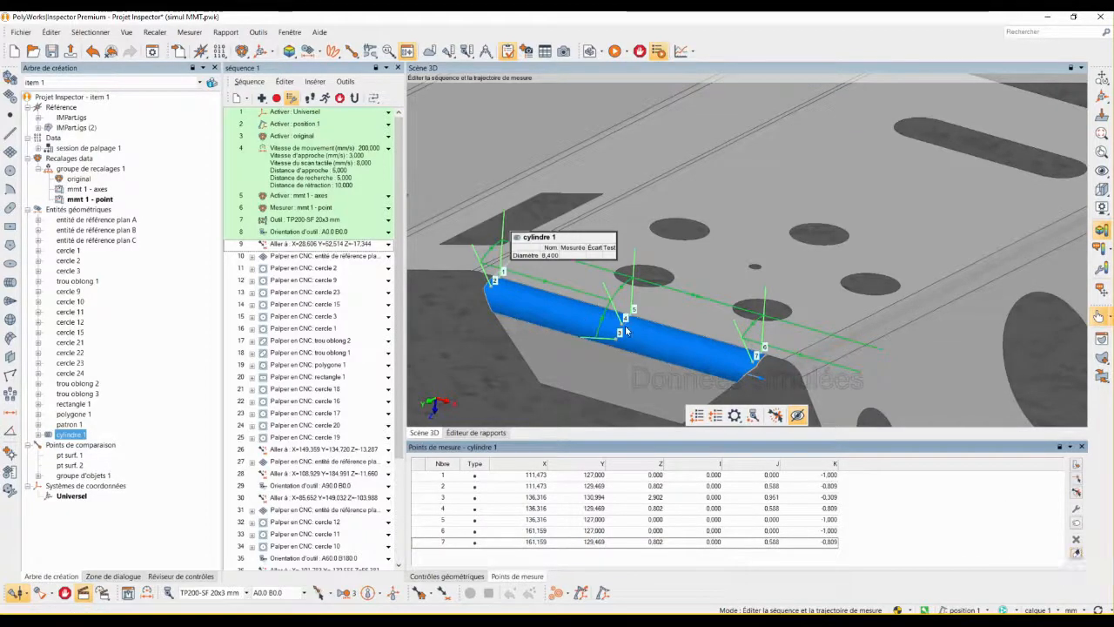
# Anchor four extra measurement points on cylindre 1, two along its outer side and two along its upper side, between the existing rows
pyautogui.click(1076, 479)
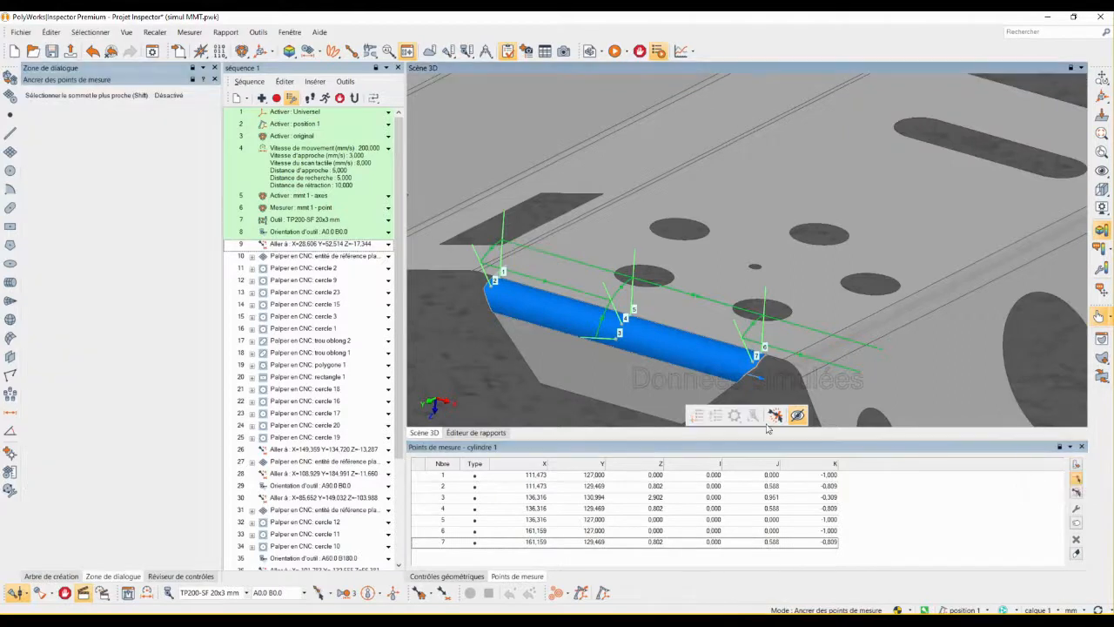
pyautogui.click(679, 358)
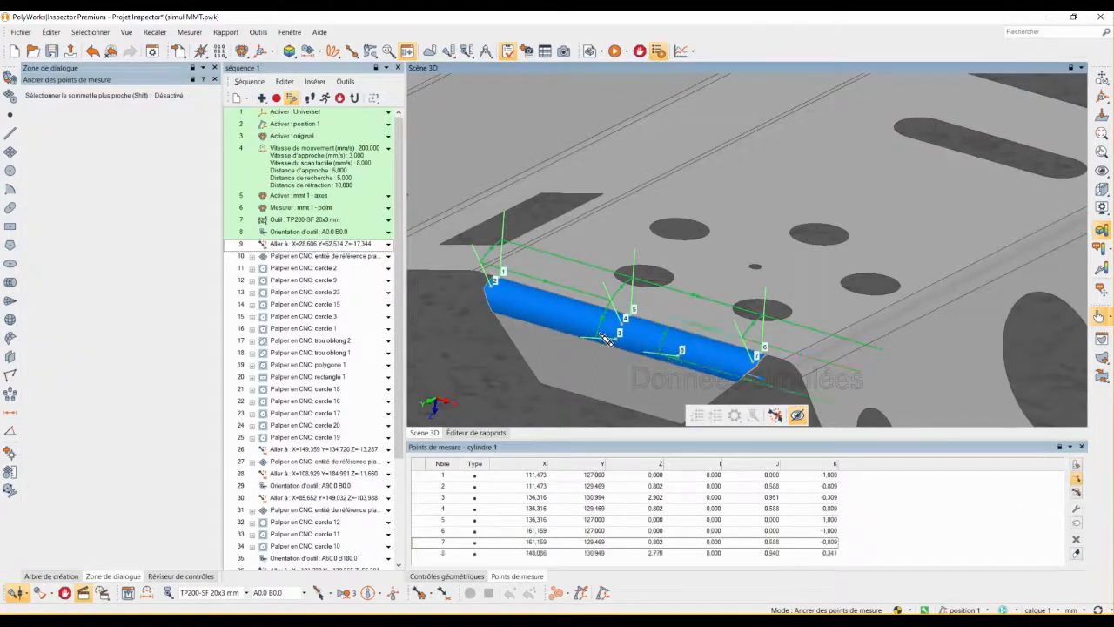
pyautogui.click(547, 321)
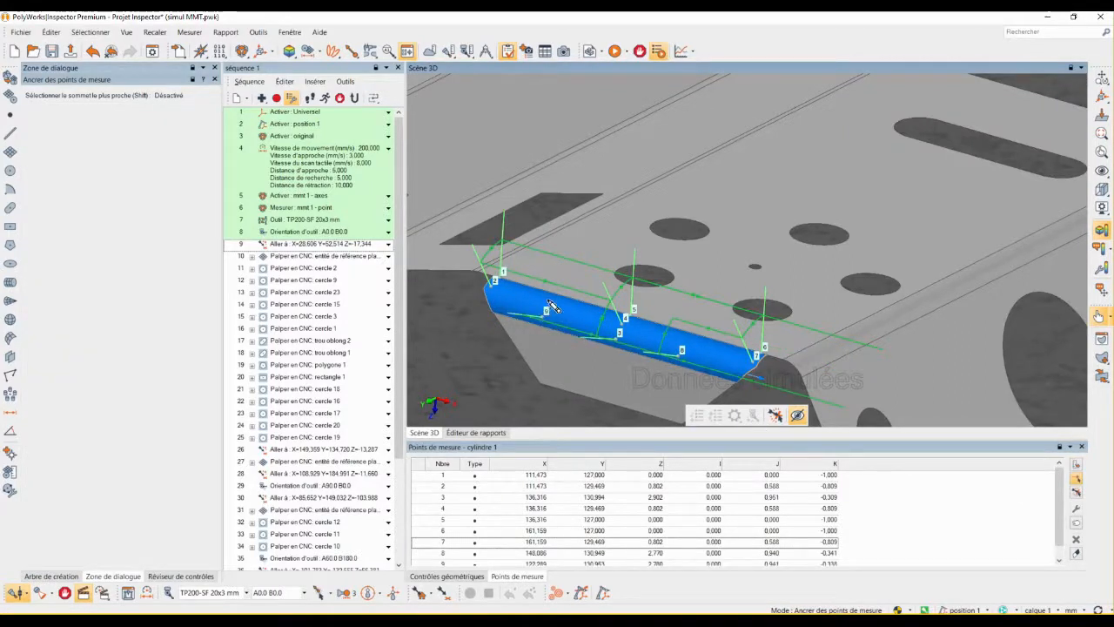
pyautogui.click(555, 299)
pyautogui.click(689, 340)
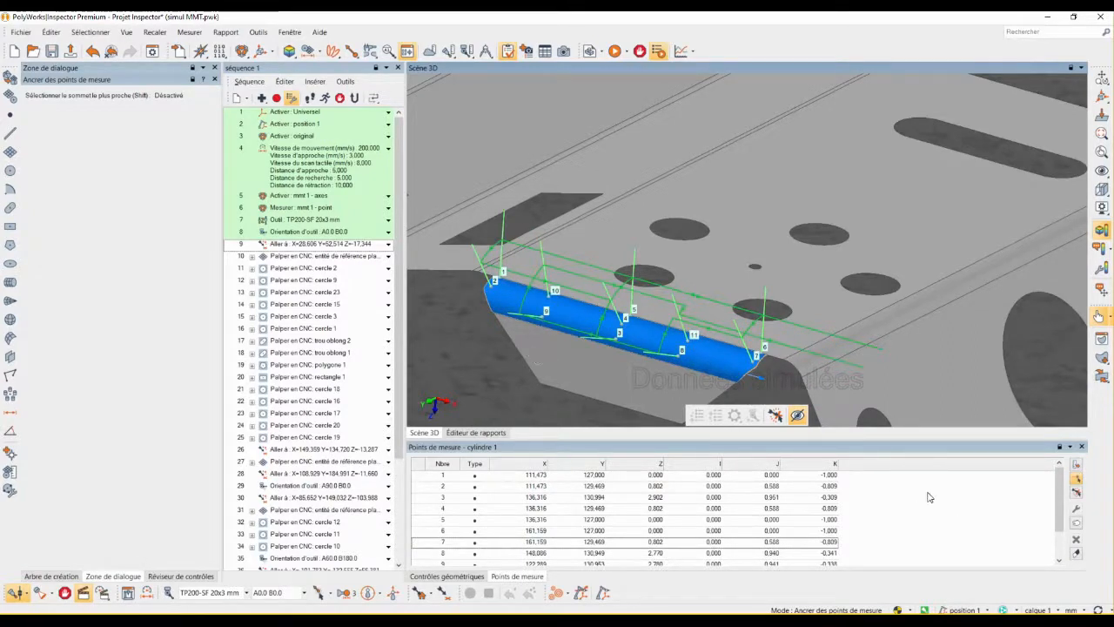
# Reorder the measurement points of cylindre 1 so the two added near X=122 become points 3 and 4
pyautogui.scroll(-1, 929, 497)
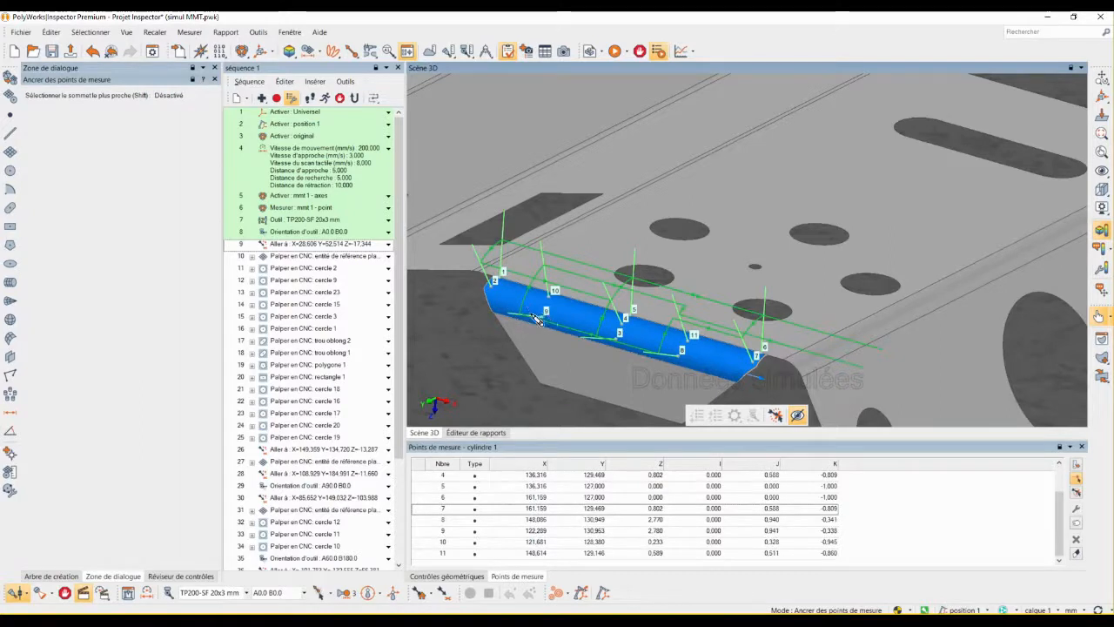
pyautogui.moveTo(443, 543); pyautogui.dragTo(450, 498)
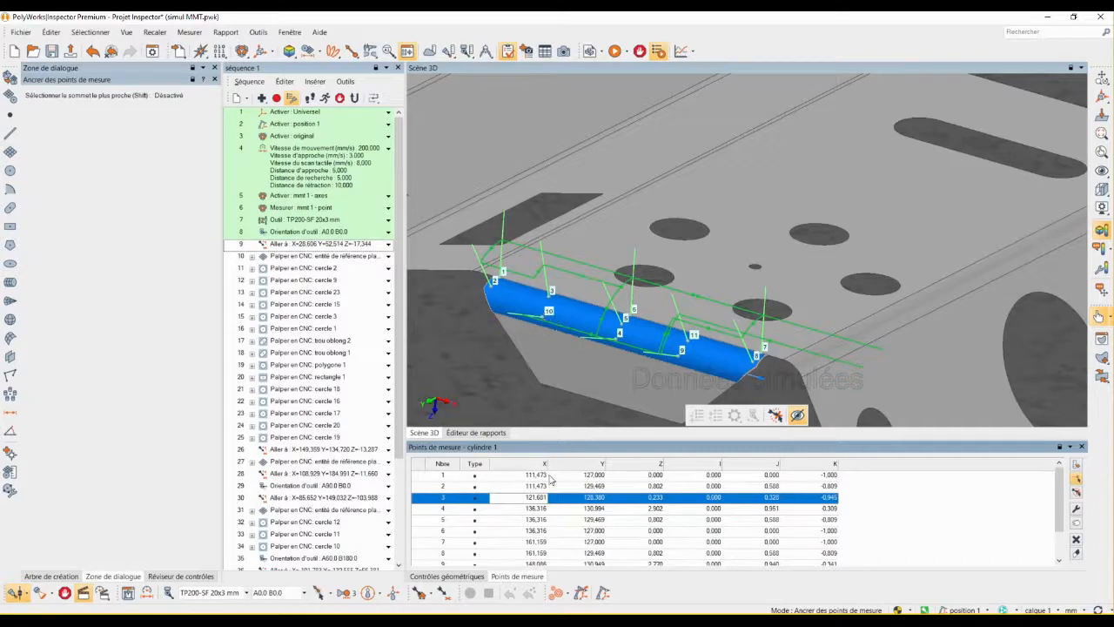
pyautogui.scroll(-1, 550, 484)
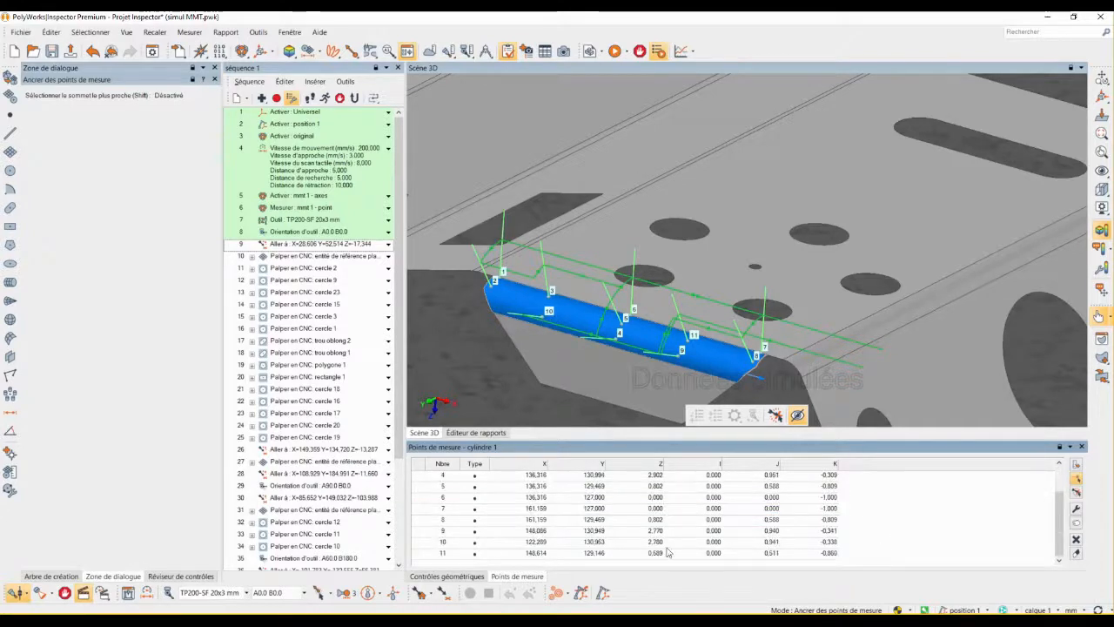
pyautogui.moveTo(438, 542); pyautogui.dragTo(450, 496)
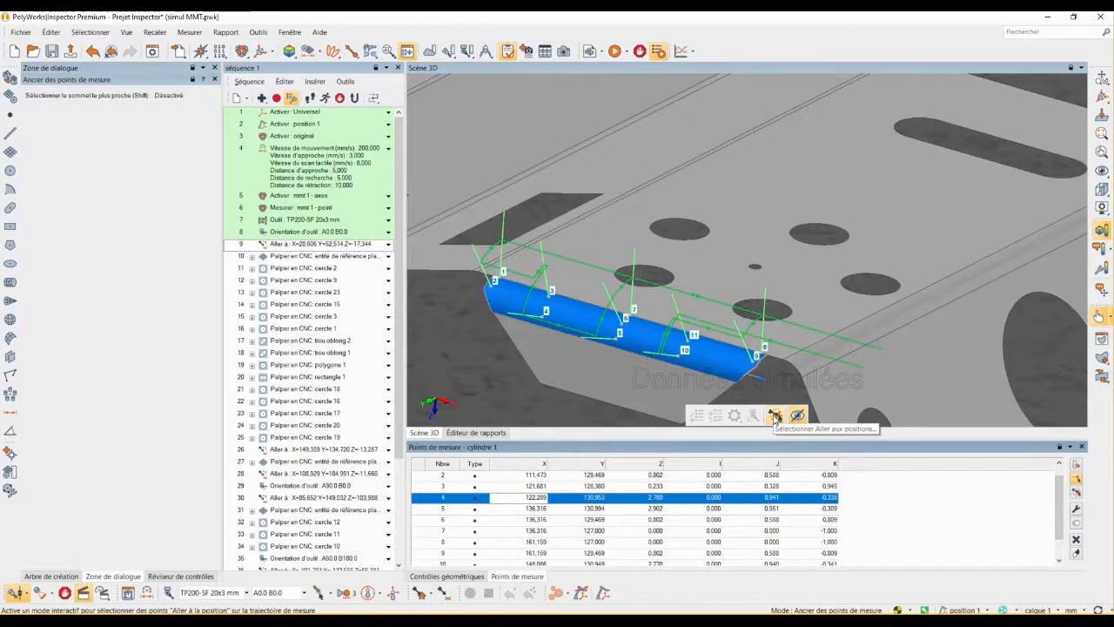
# Move points 10 and 5 of cylindre 1 slightly up its surface, and shift points 8 and 9 inward to about X=154
pyautogui.click(1077, 523)
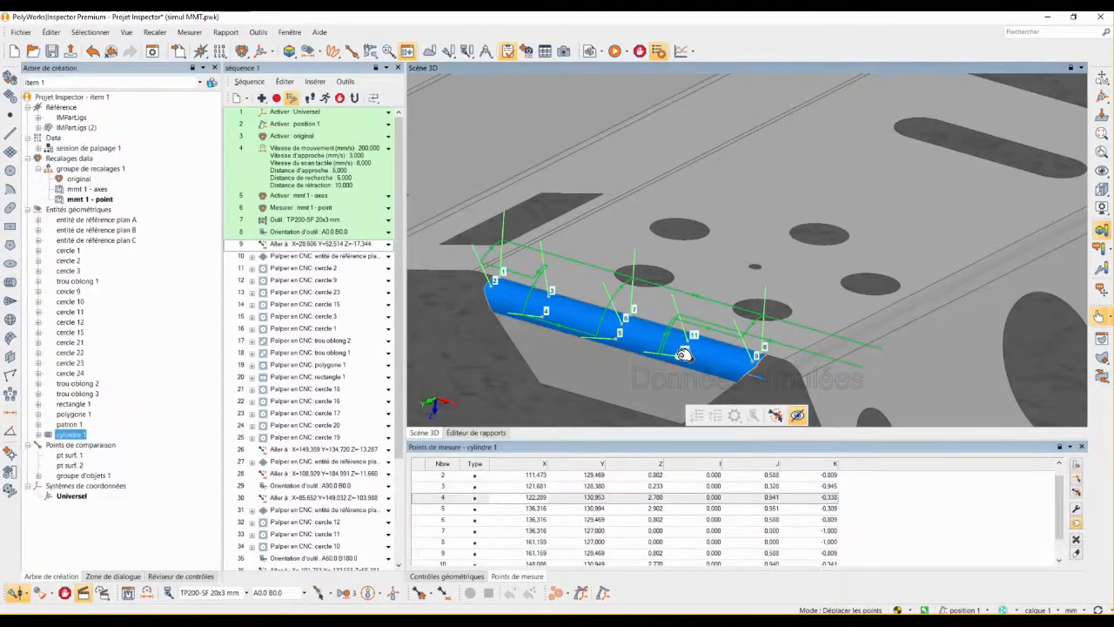
pyautogui.moveTo(685, 355)
pyautogui.mouseDown()
pyautogui.moveTo(719, 366)
pyautogui.moveTo(659, 349)
pyautogui.moveTo(688, 349)
pyautogui.mouseUp()
pyautogui.moveTo(622, 340)
pyautogui.mouseDown()
pyautogui.moveTo(634, 344)
pyautogui.moveTo(621, 335)
pyautogui.mouseUp()
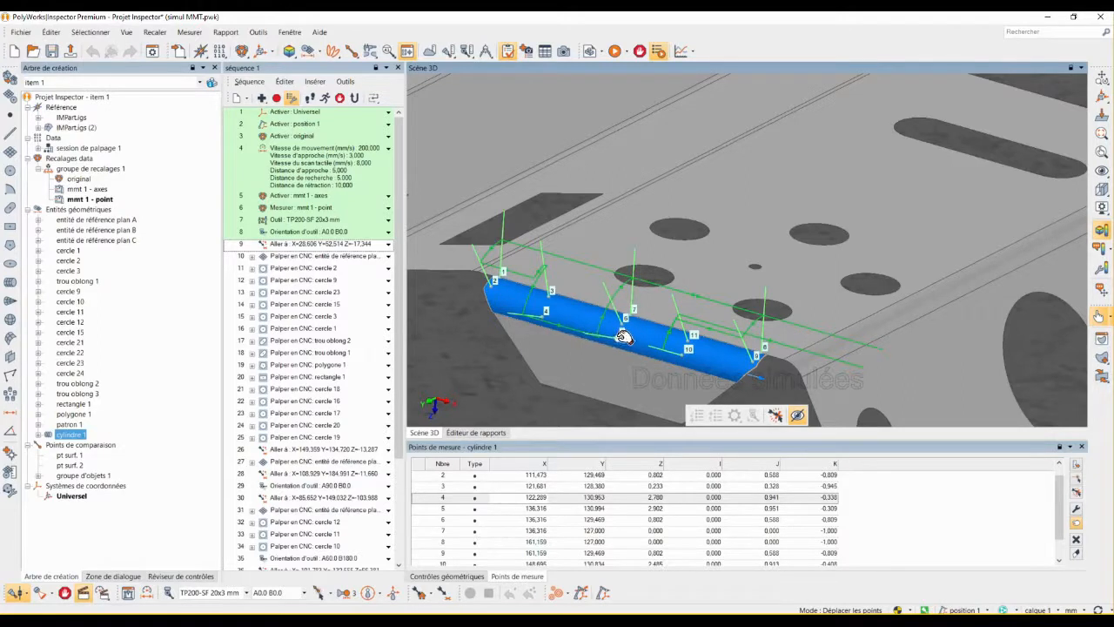
pyautogui.moveTo(748, 357)
pyautogui.mouseDown()
pyautogui.moveTo(737, 360)
pyautogui.moveTo(754, 350)
pyautogui.moveTo(725, 346)
pyautogui.moveTo(728, 366)
pyautogui.mouseUp()
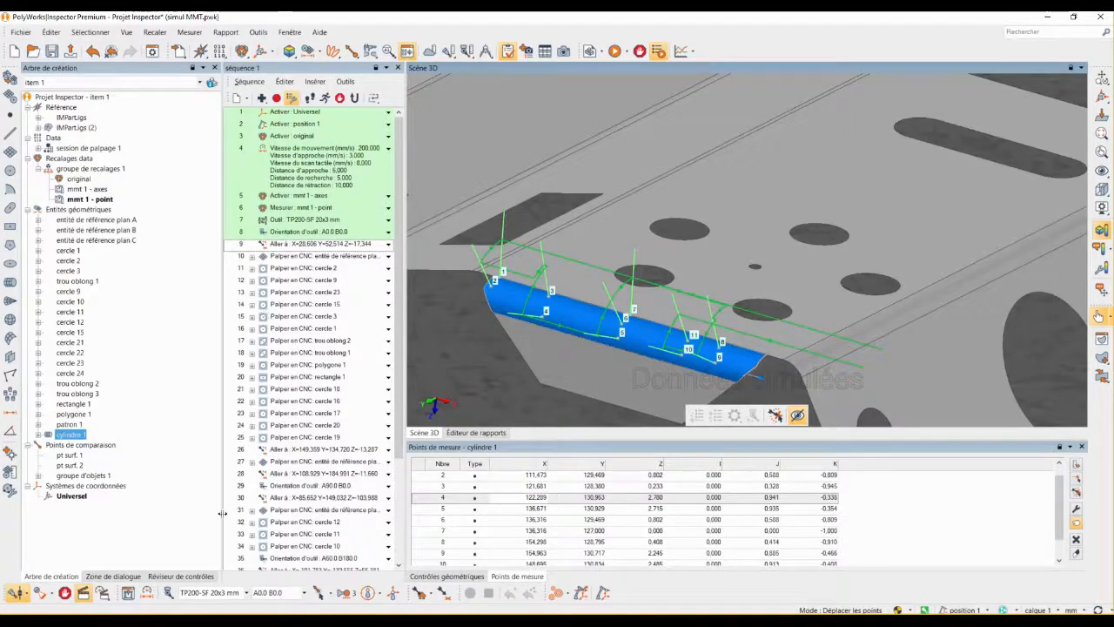
# Display the control reviewer (Réviseur de contrôles) listing the entities' controls
pyautogui.click(124, 576)
pyautogui.click(197, 576)
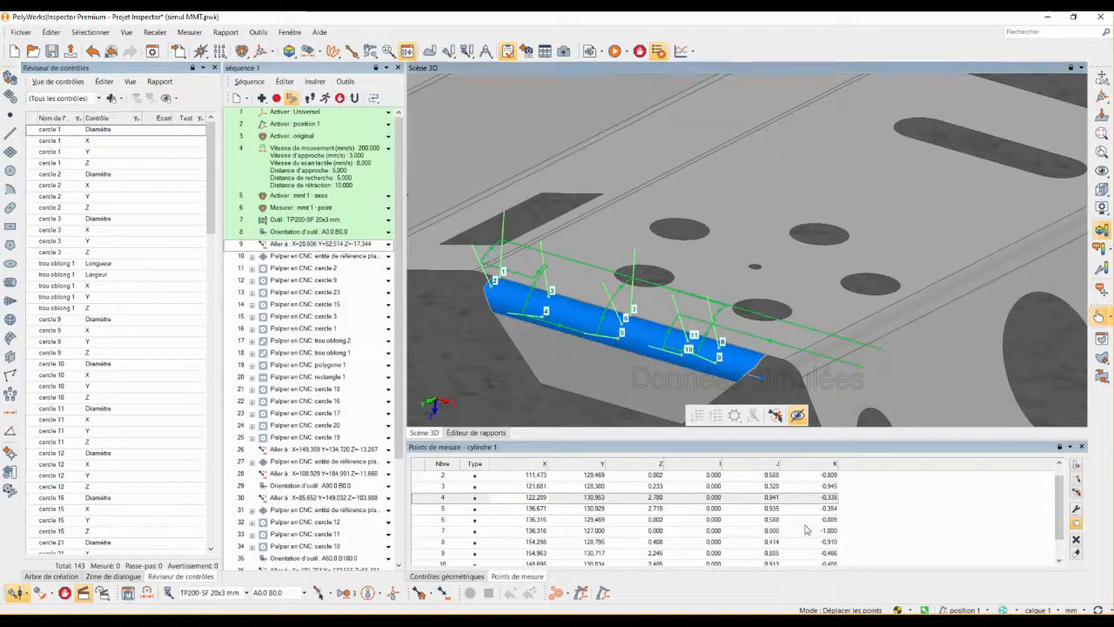
# Add a CNC probing step for cylindre 1 to séquence 1 and expand it to check its points and warning
pyautogui.press('Escape')
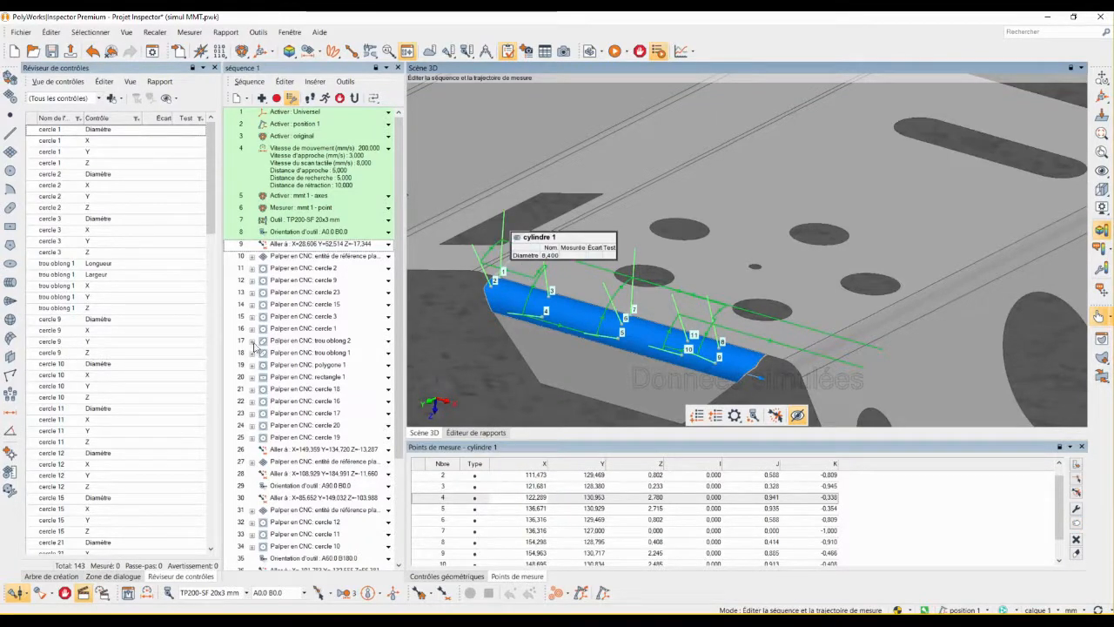
pyautogui.click(73, 577)
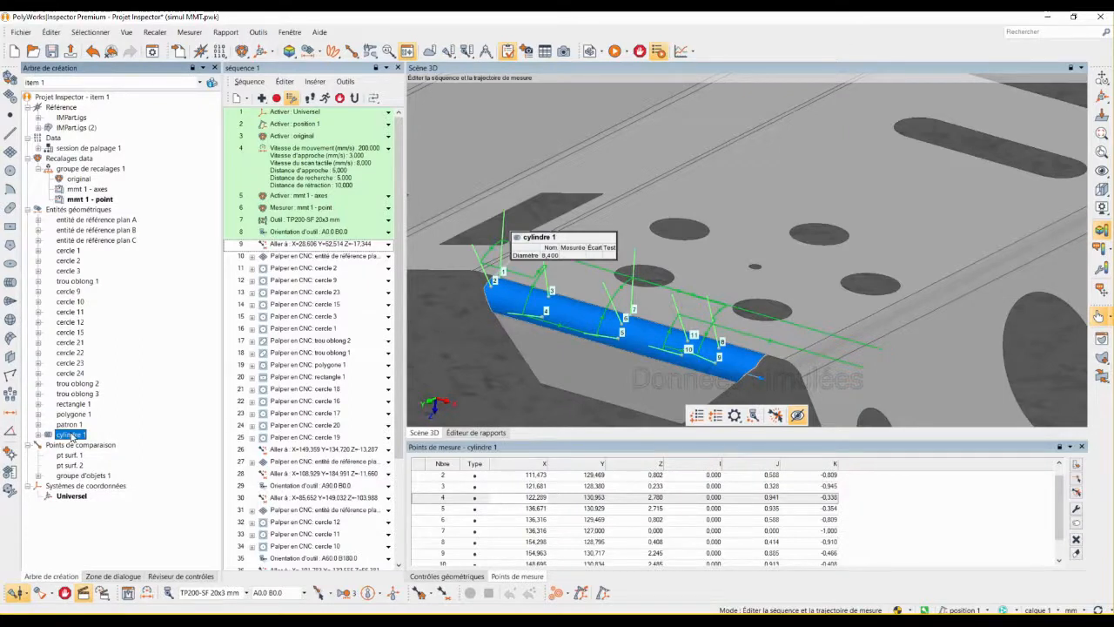
pyautogui.click(717, 417)
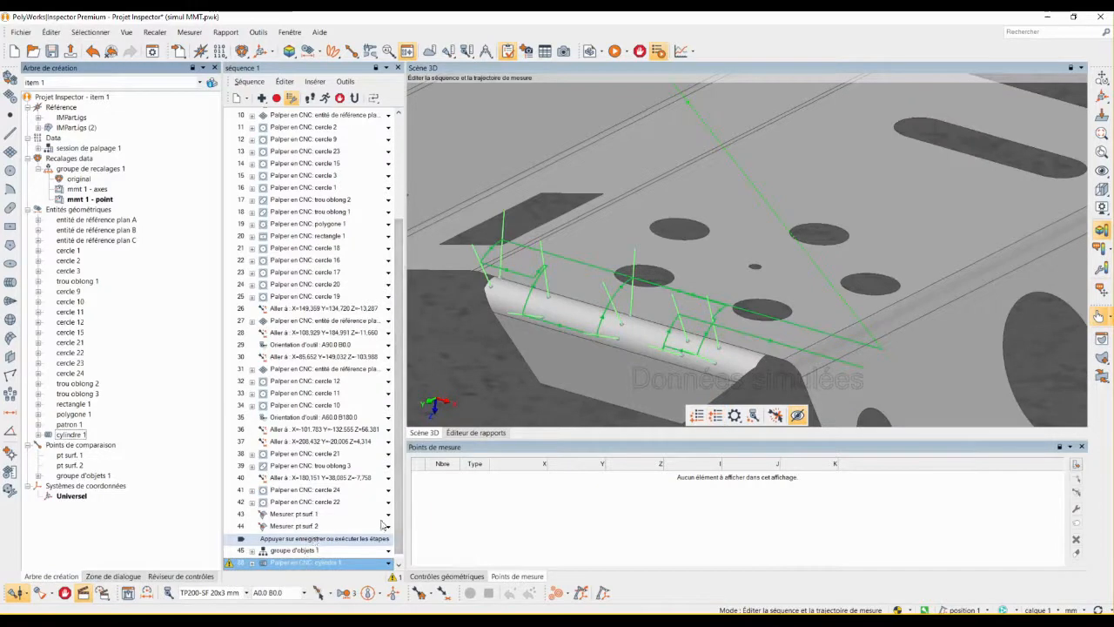
pyautogui.click(251, 562)
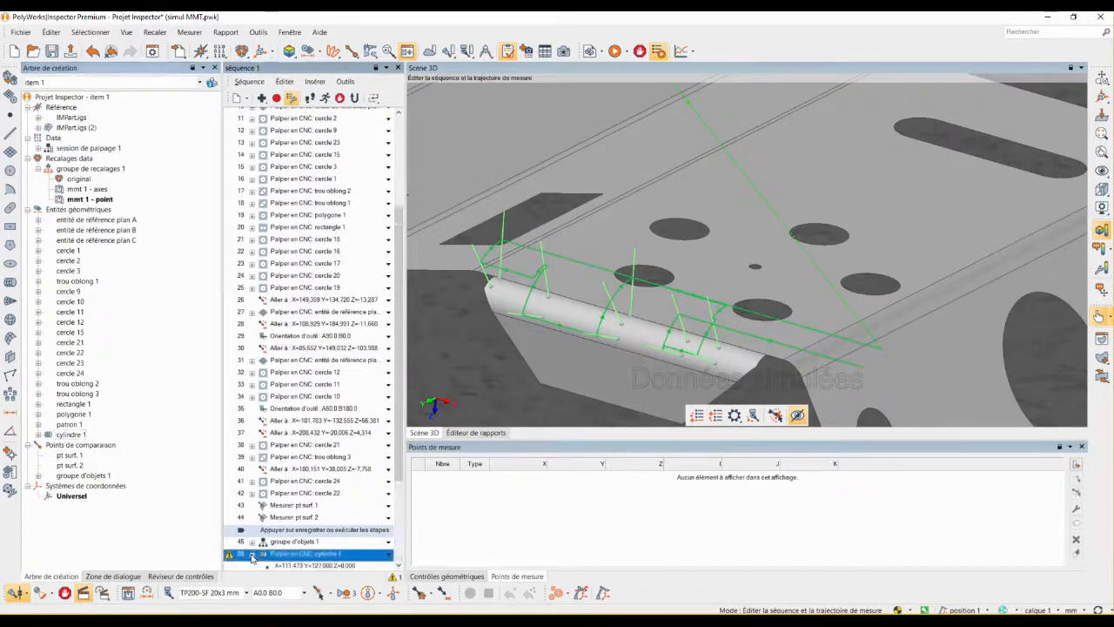
pyautogui.moveTo(400, 479); pyautogui.dragTo(407, 561)
pyautogui.moveTo(231, 425)
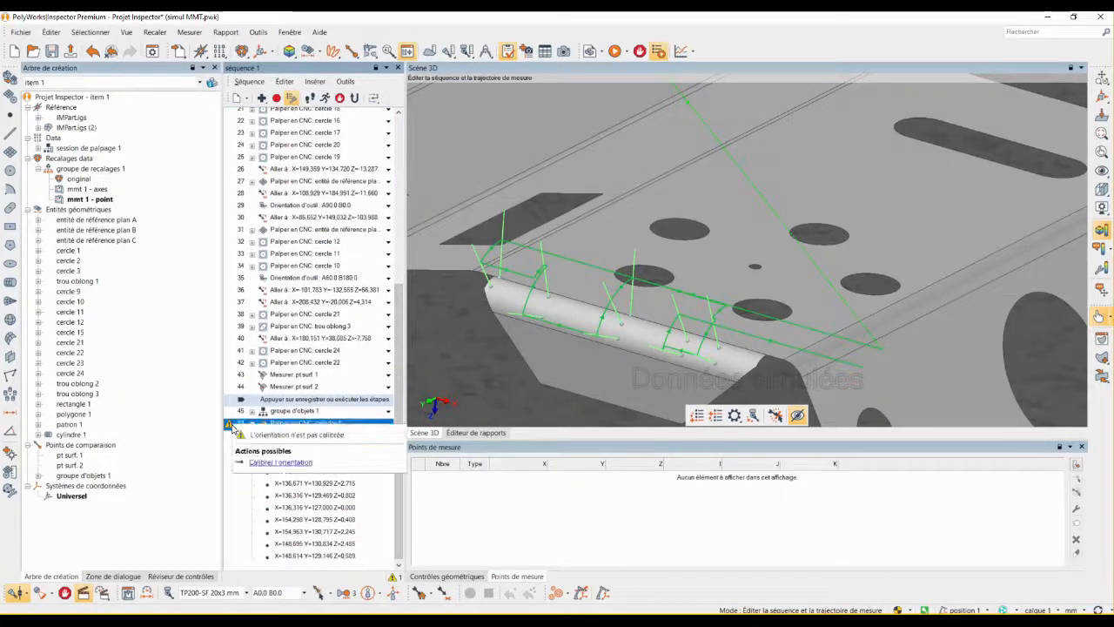
pyautogui.click(569, 319)
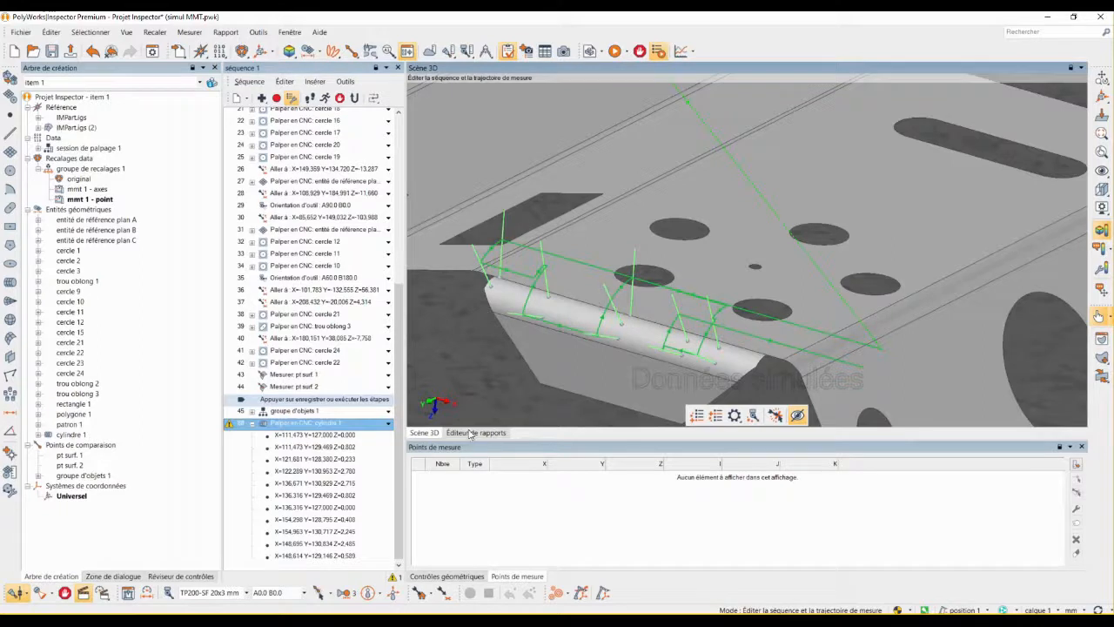
# Set the probe's tool orientation to A60.0 B90.0 using the surface of cylindre 1
pyautogui.click(320, 592)
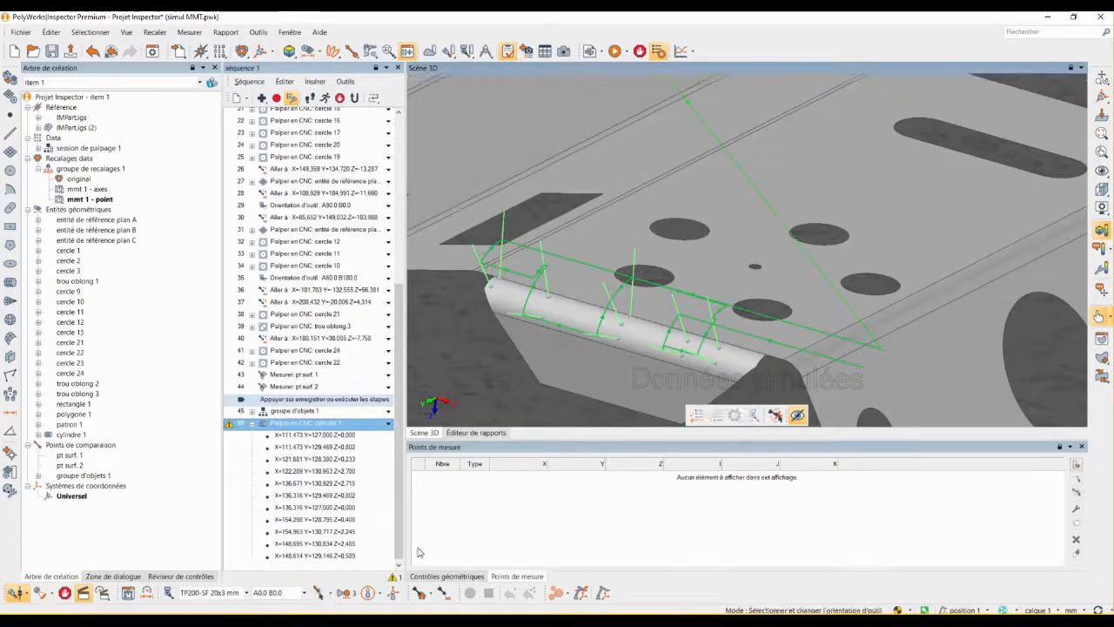
pyautogui.click(581, 337)
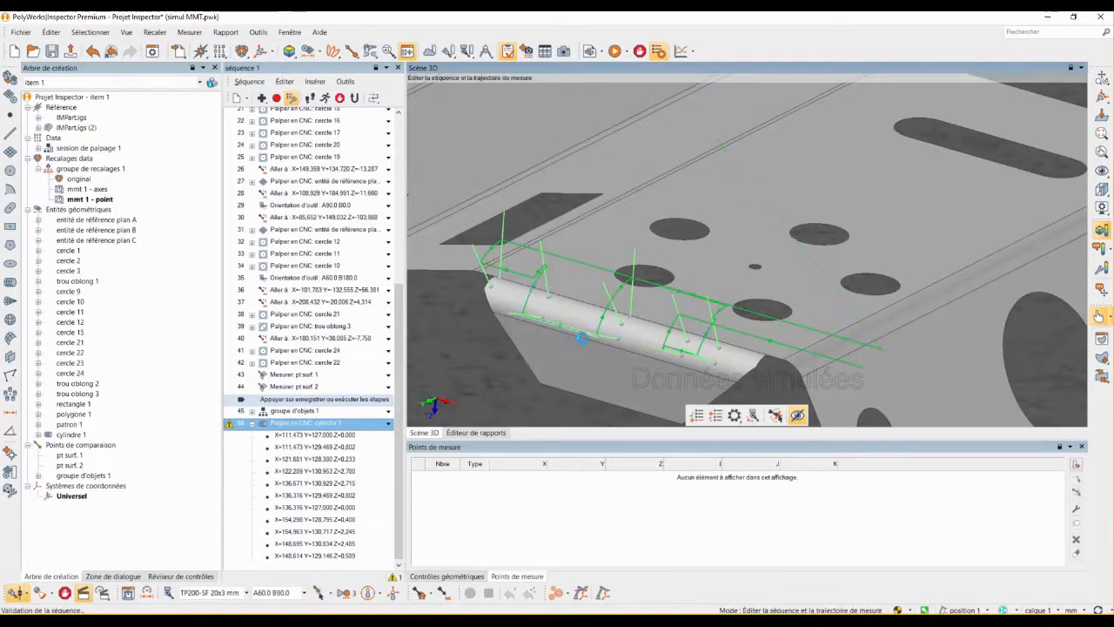
pyautogui.click(320, 593)
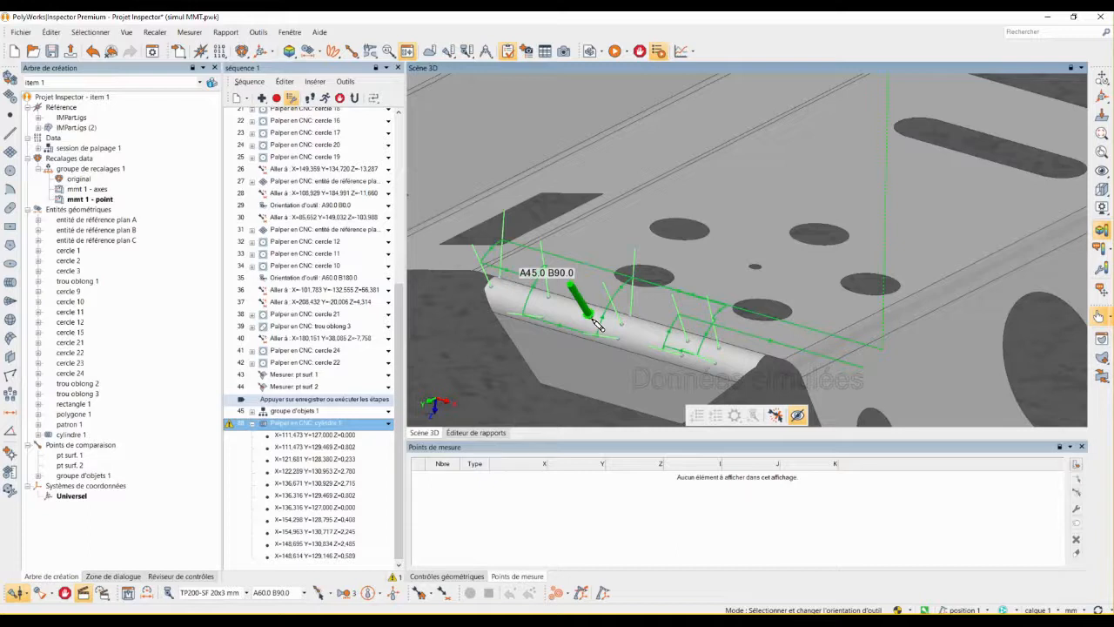
# Collapse the cylindre 1 probing step and move it directly after the entité de référence plan A step in the sequence
pyautogui.click(252, 424)
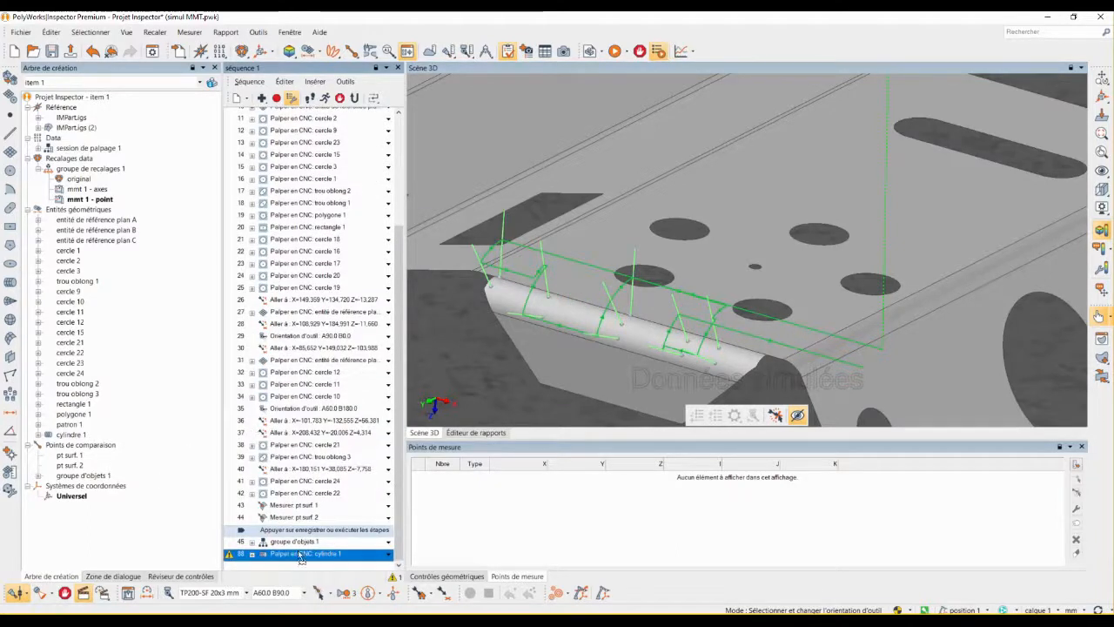
pyautogui.moveTo(300, 557)
pyautogui.mouseDown()
pyautogui.moveTo(298, 302)
pyautogui.moveTo(312, 103)
pyautogui.moveTo(319, 290)
pyautogui.moveTo(300, 145)
pyautogui.mouseUp()
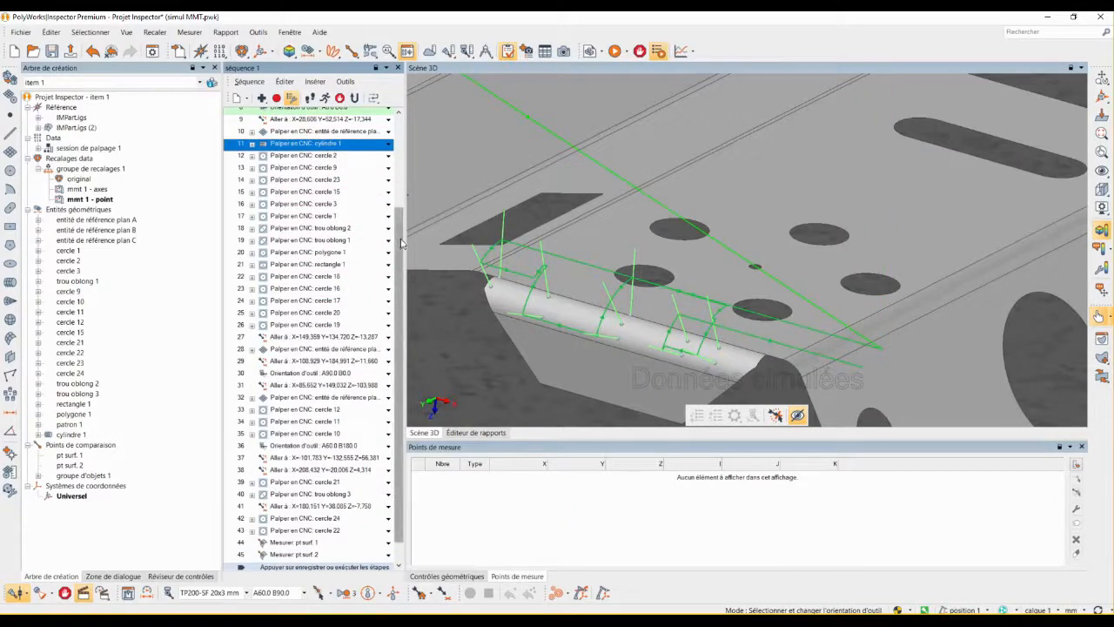
pyautogui.scroll(4, 365, 252)
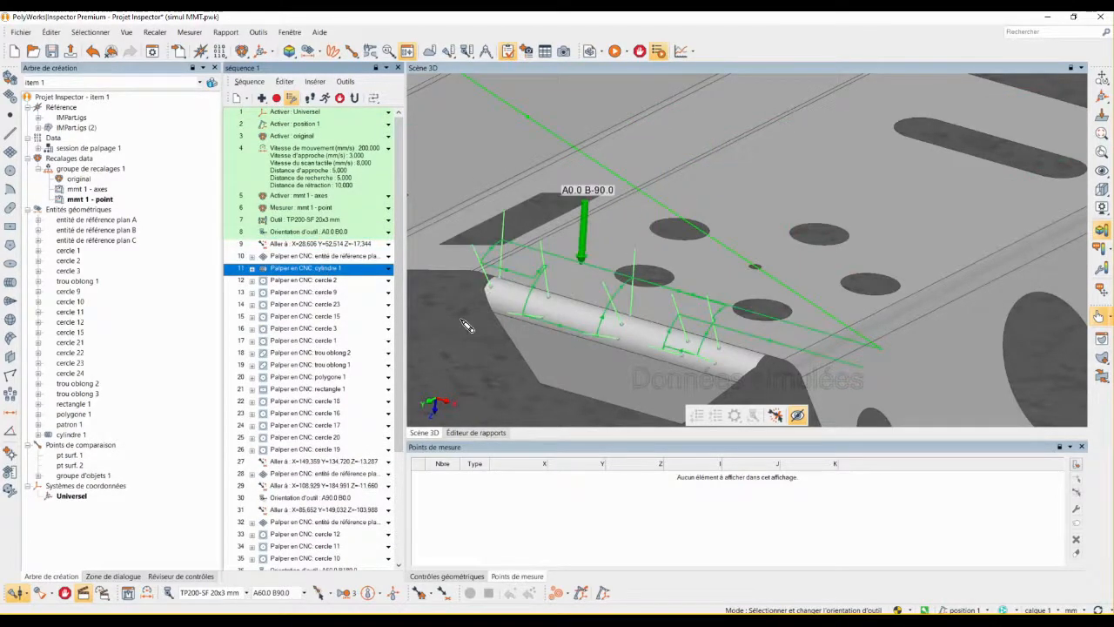
# Examine the whole part and the probe head in the 3D scene, from the side and at an oblique angle
pyautogui.click(27, 446)
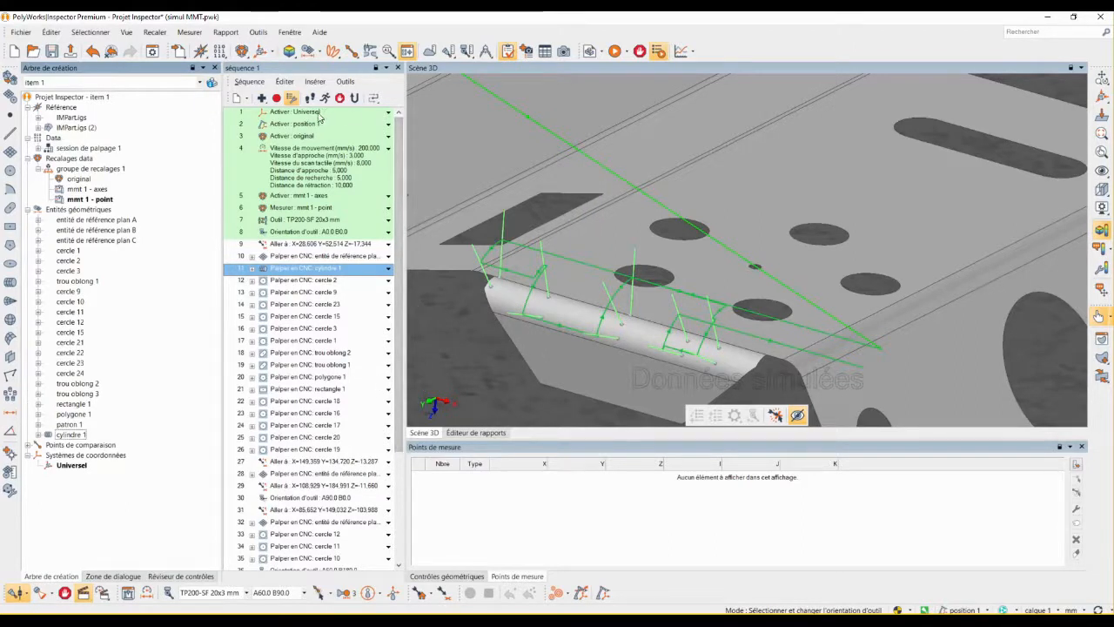
pyautogui.click(344, 113)
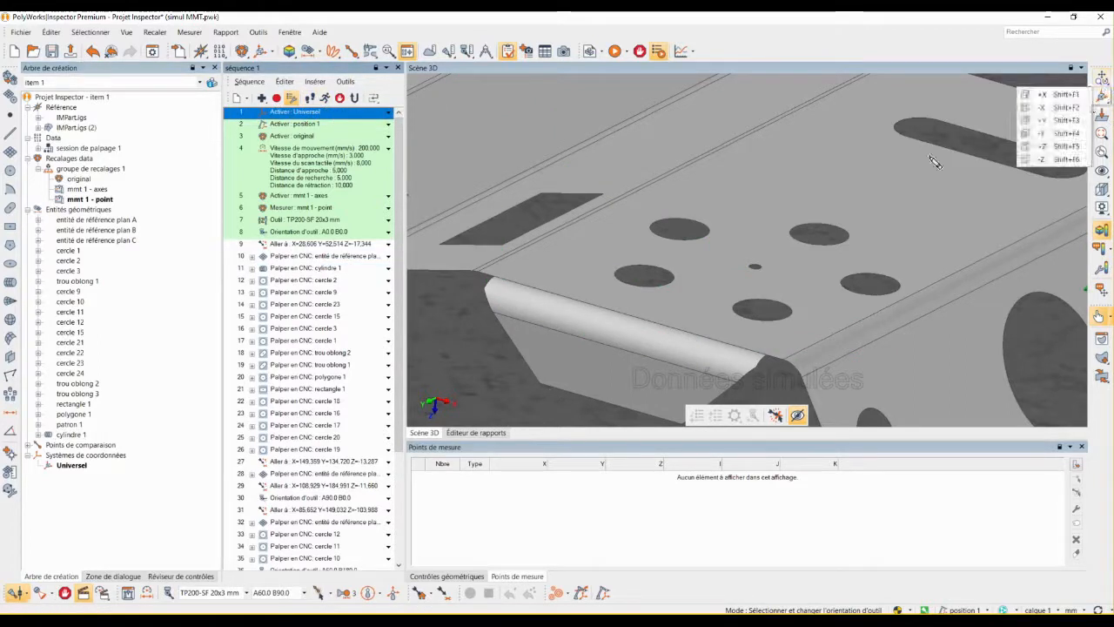
pyautogui.click(1102, 98)
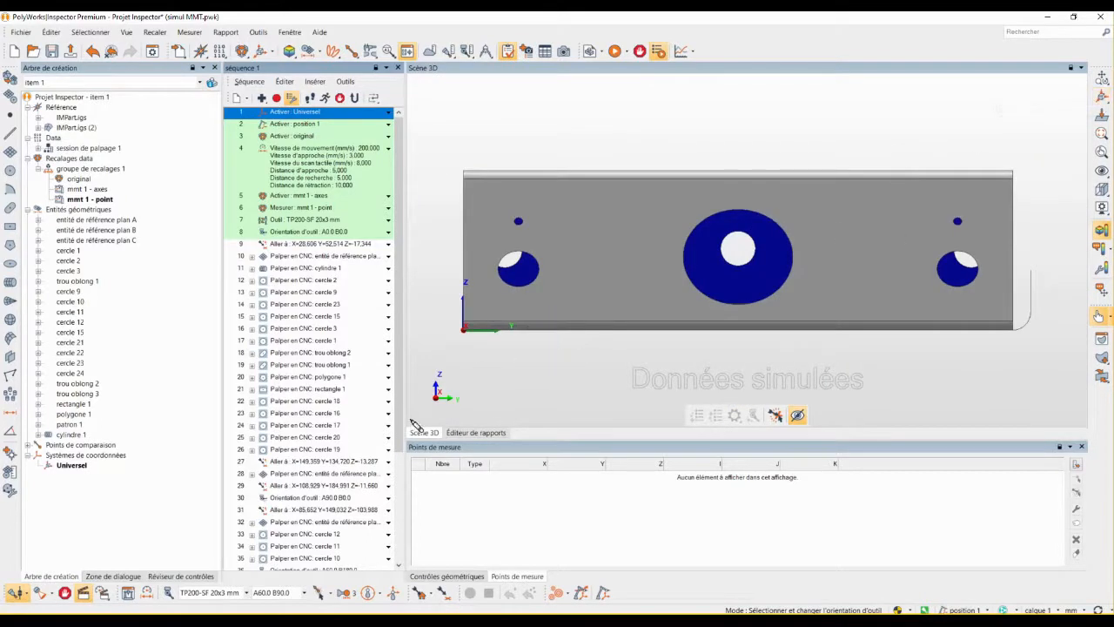
pyautogui.click(319, 593)
pyautogui.moveTo(837, 330); pyautogui.dragTo(839, 218)
pyautogui.scroll(-5, 844, 225)
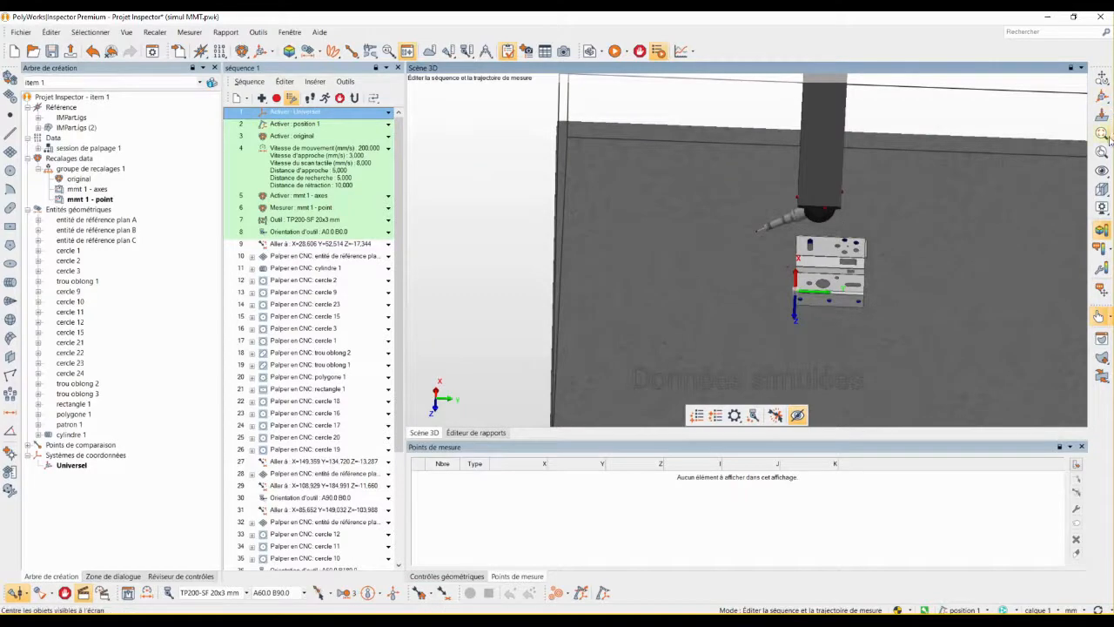
pyautogui.scroll(5, 920, 260)
pyautogui.moveTo(829, 366); pyautogui.dragTo(575, 368)
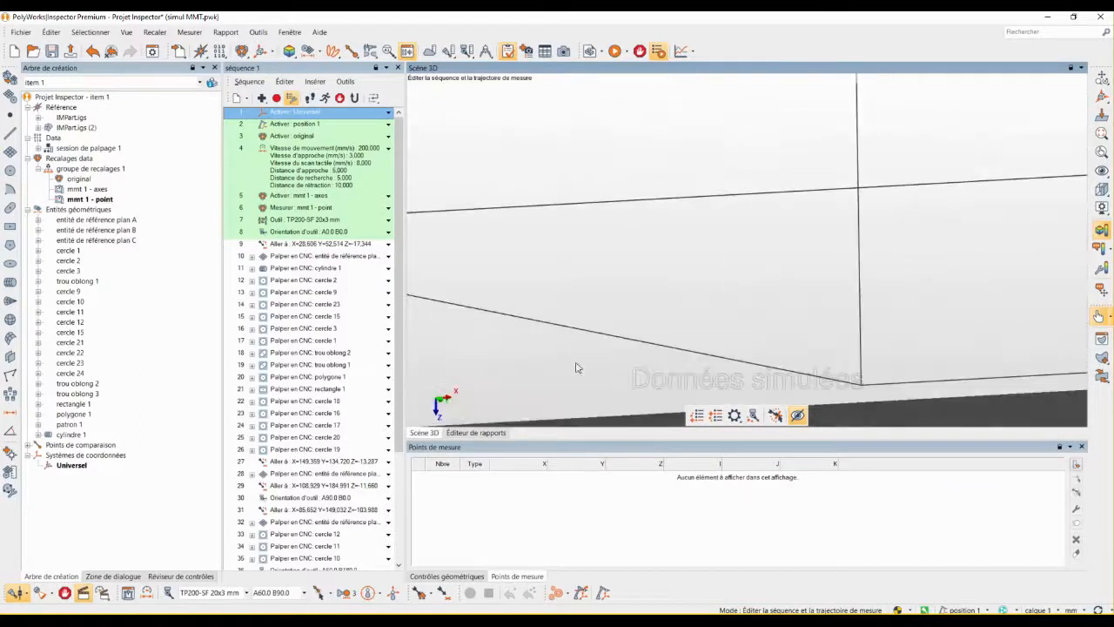
pyautogui.click(438, 398)
pyautogui.scroll(-5, 673, 345)
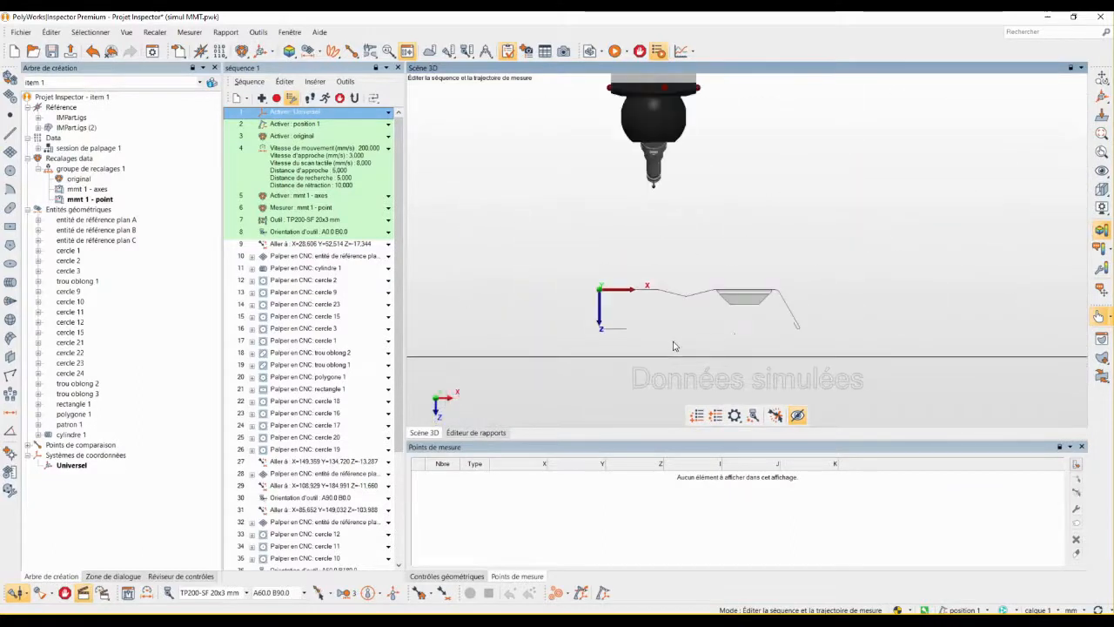
pyautogui.moveTo(674, 345); pyautogui.dragTo(726, 340)
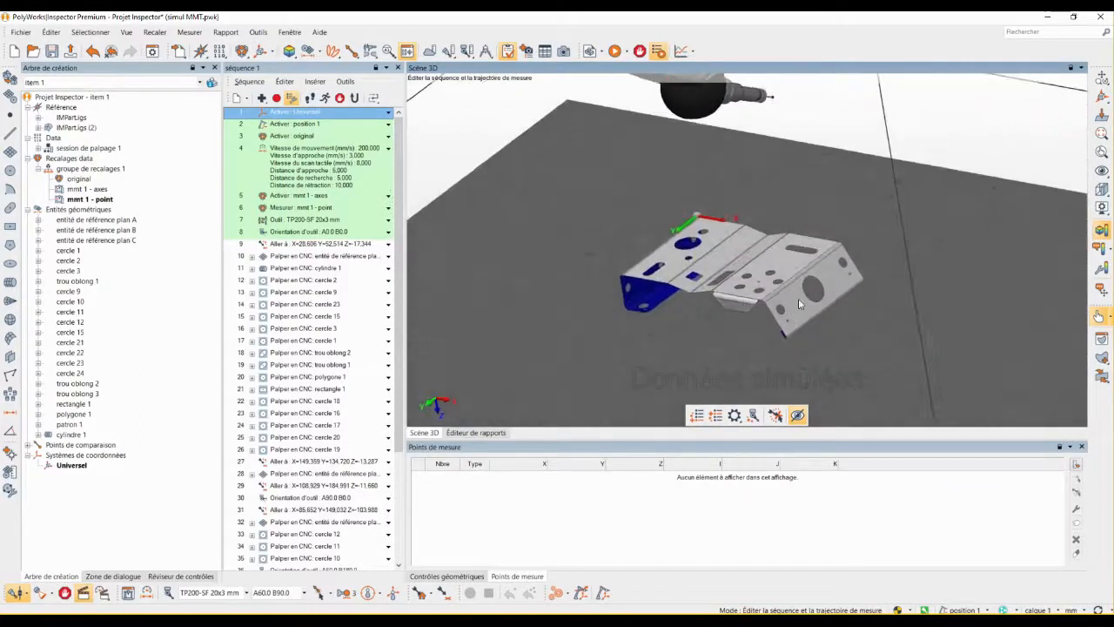
pyautogui.moveTo(799, 303); pyautogui.dragTo(809, 304)
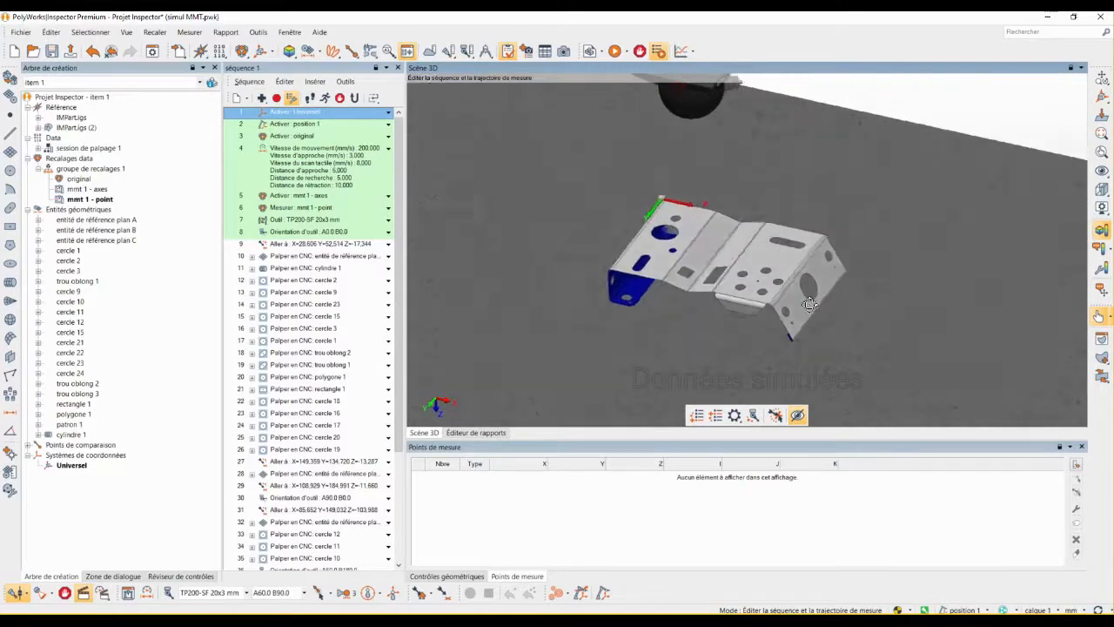
# Set the execution marker at step 1, Activer : Universel, and run the sequence from the marker
pyautogui.rightClick(317, 114)
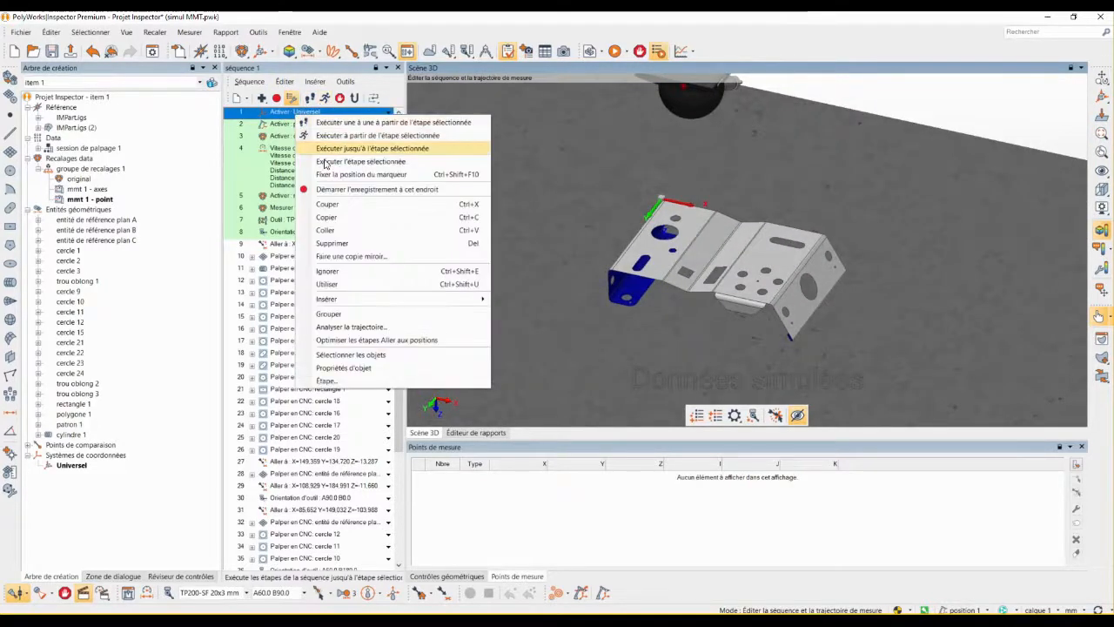
pyautogui.click(319, 128)
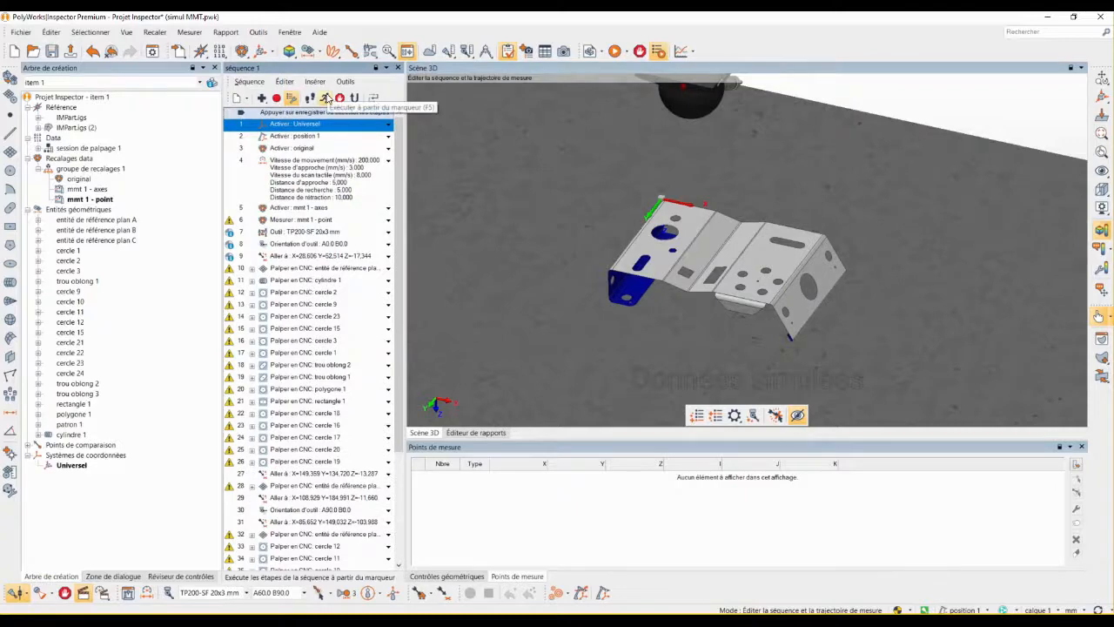
pyautogui.click(324, 98)
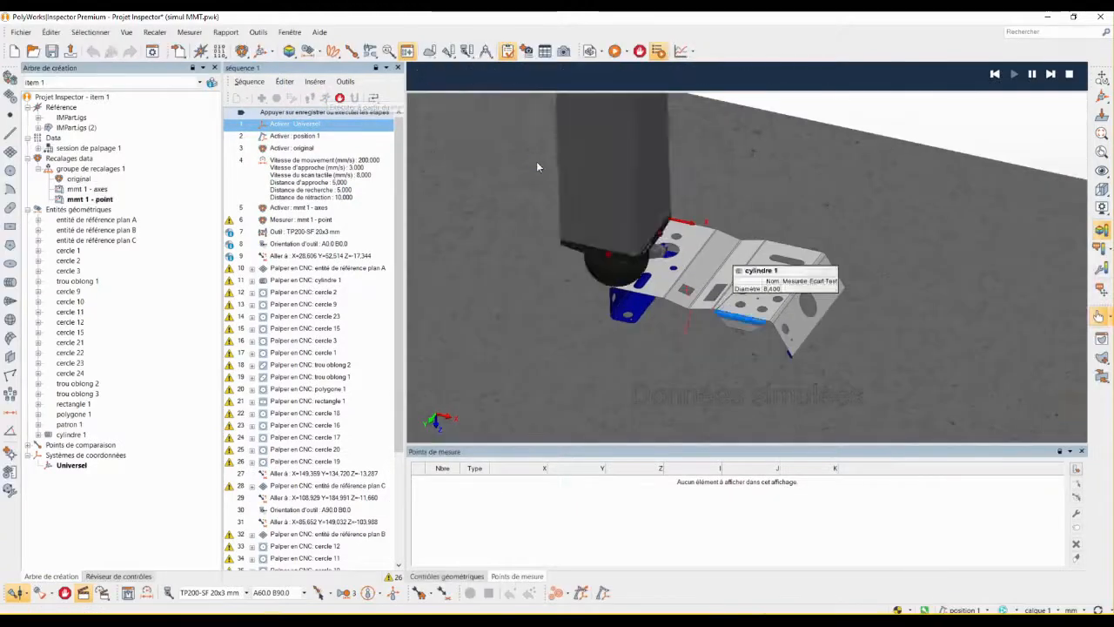
# Pause the run at the step 9 collision, then move the probe head clear of the part and resume
pyautogui.click(521, 324)
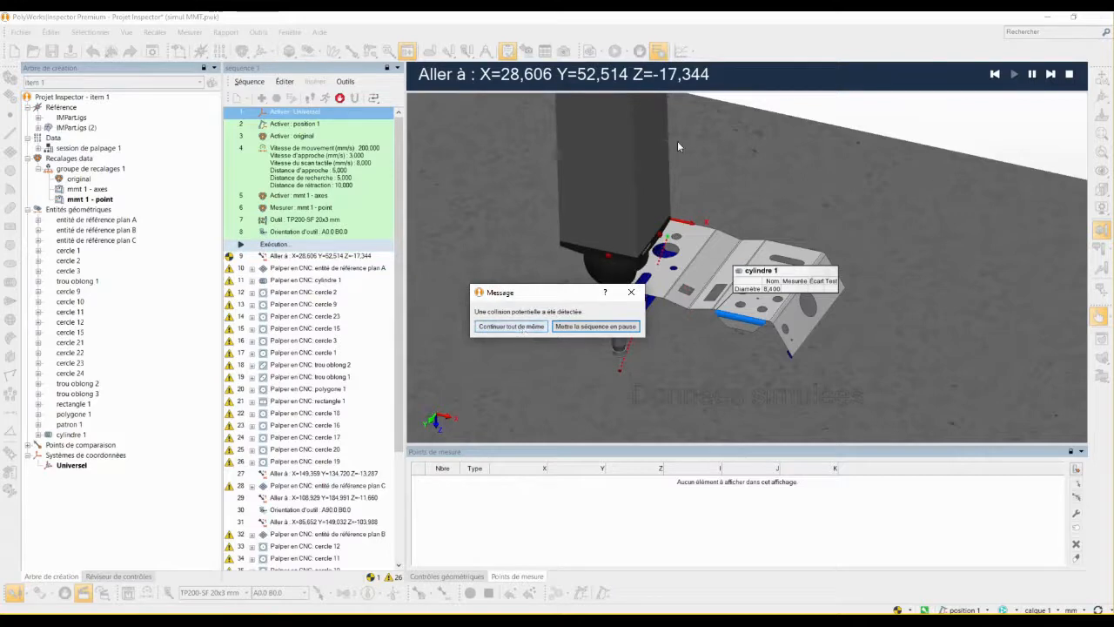
pyautogui.click(632, 291)
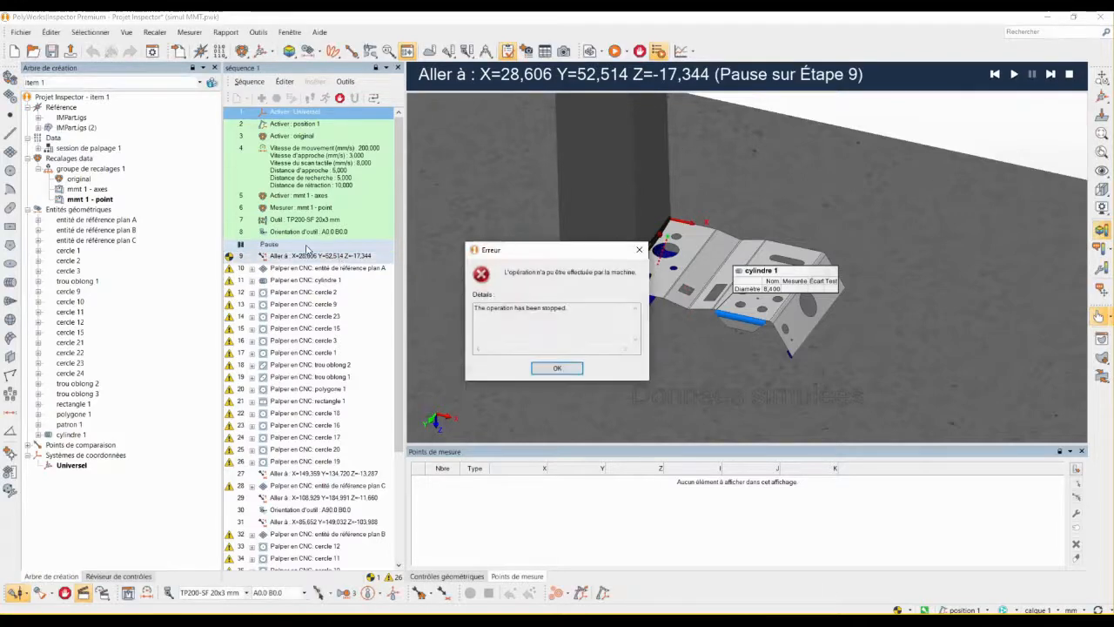
pyautogui.click(555, 367)
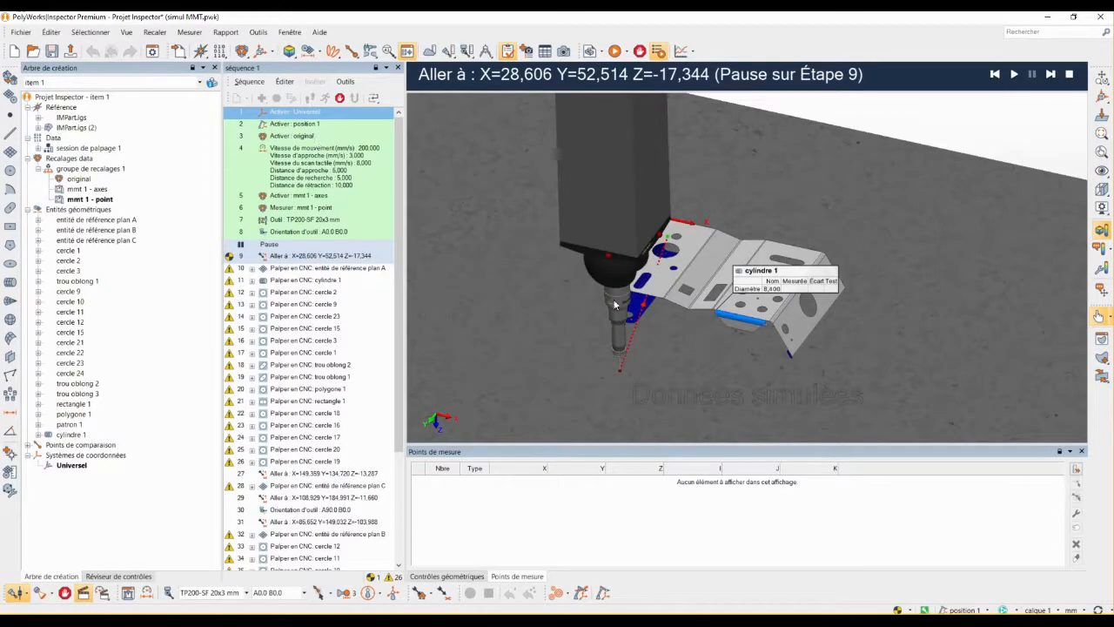
pyautogui.click(419, 592)
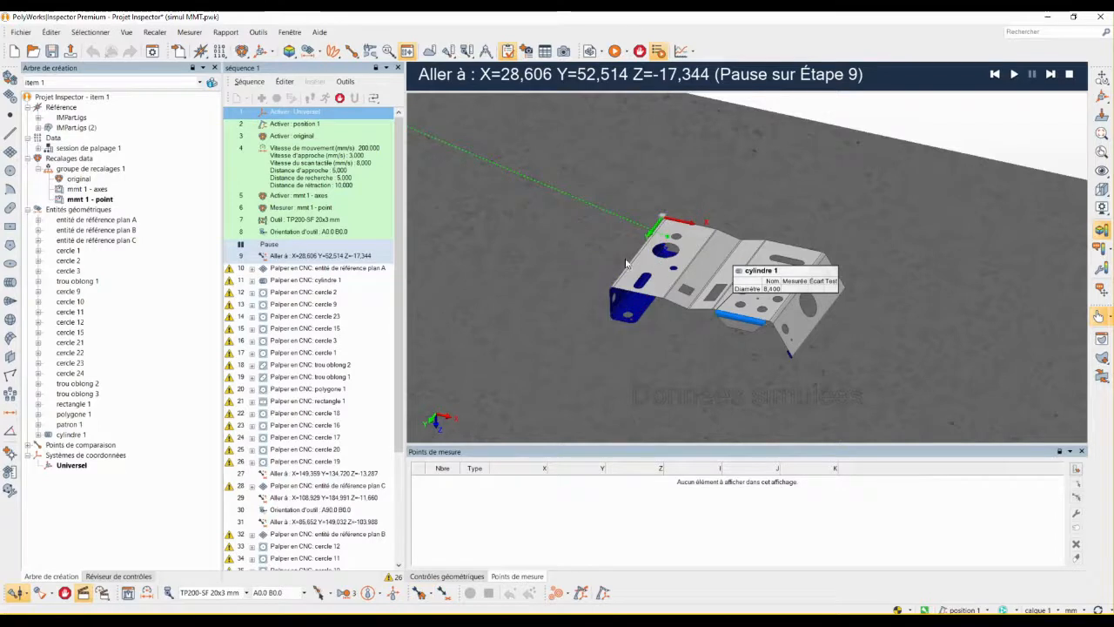
pyautogui.click(339, 98)
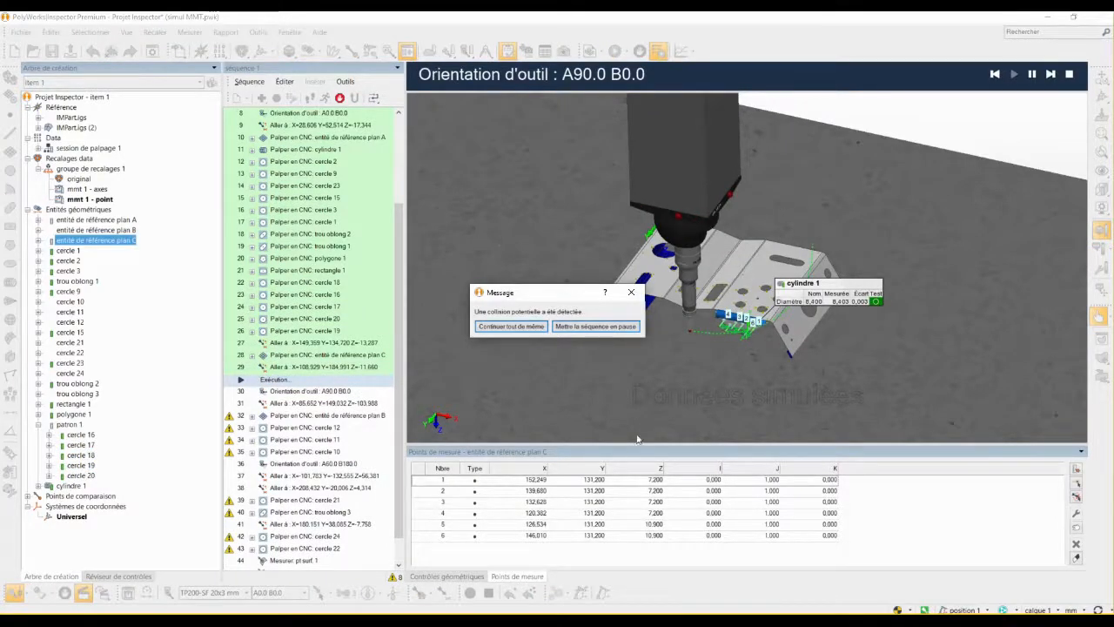
# Stop the run at the step 30 tool orientation and set the execution marker at step 28, entité de référence plan C
pyautogui.moveTo(637, 440); pyautogui.dragTo(649, 417)
pyautogui.click(576, 330)
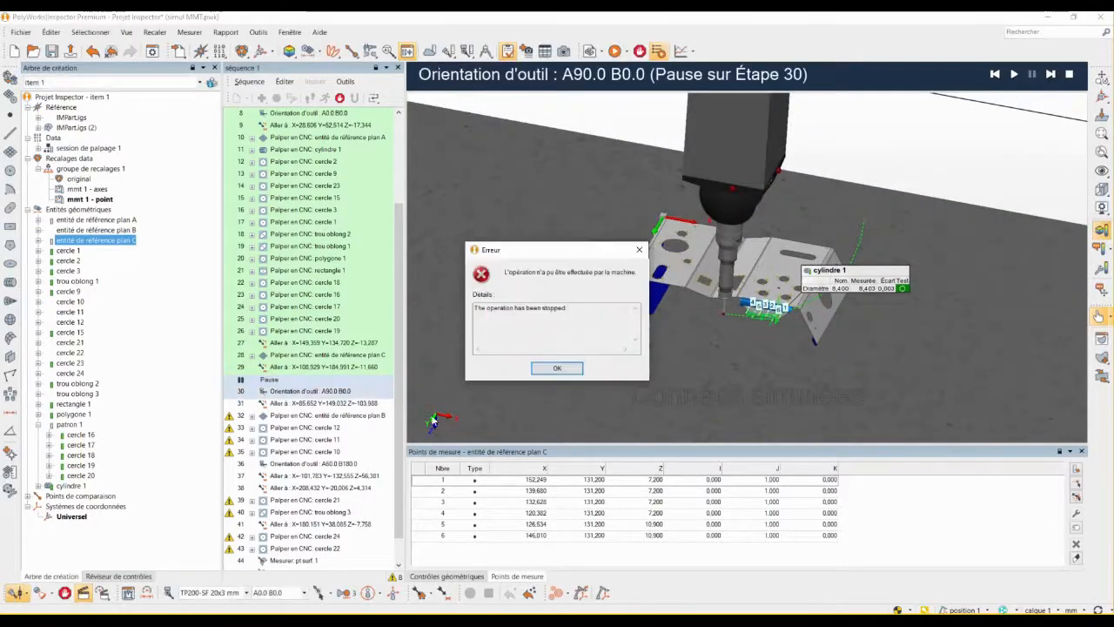
pyautogui.click(557, 369)
pyautogui.rightClick(273, 355)
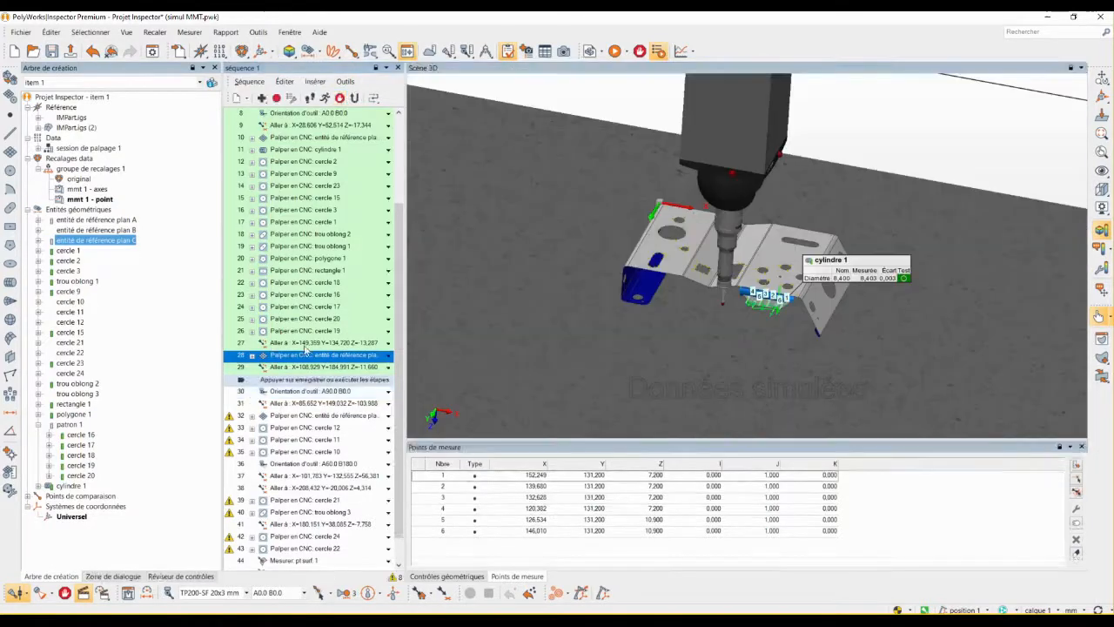
pyautogui.rightClick(306, 357)
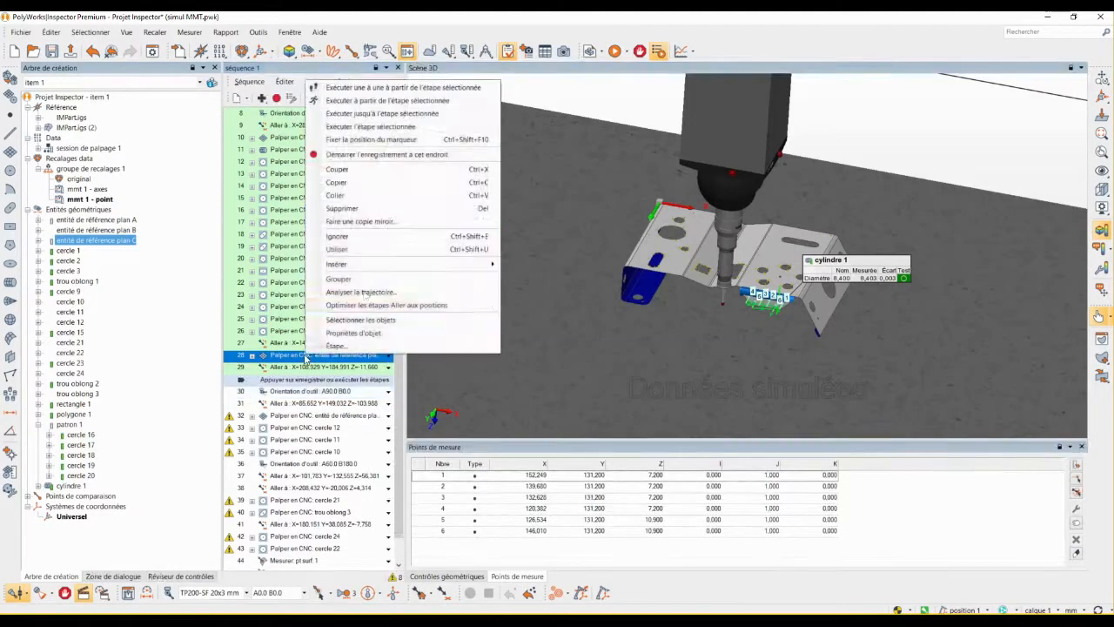
pyautogui.click(363, 140)
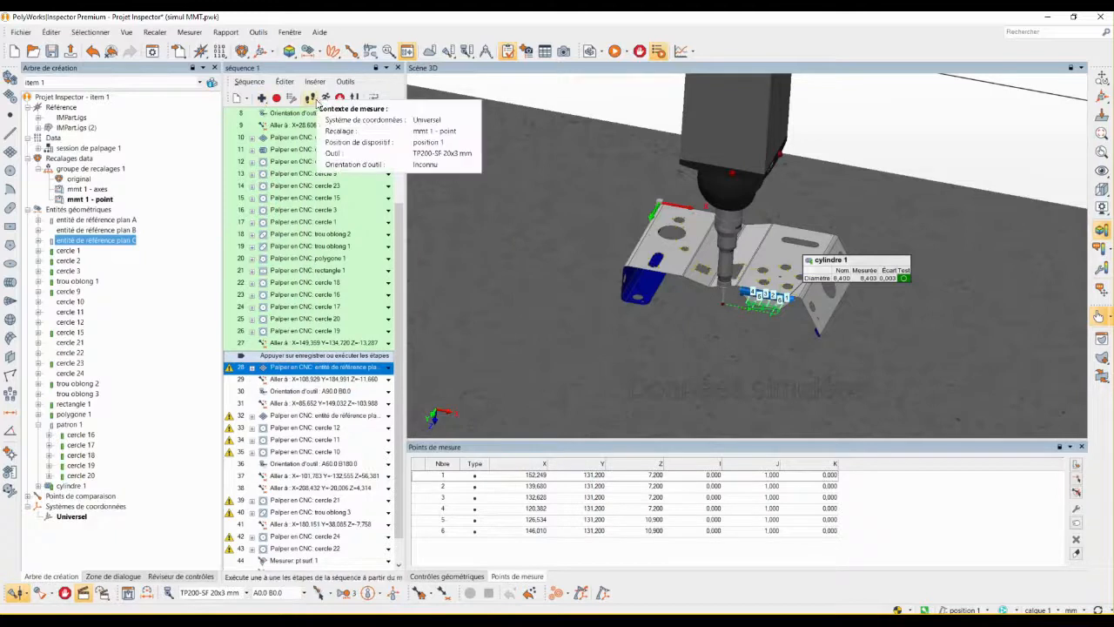
# Execute the sequence one step at a time from step 28 through the A90.0 B0.0 tool orientation
pyautogui.click(315, 101)
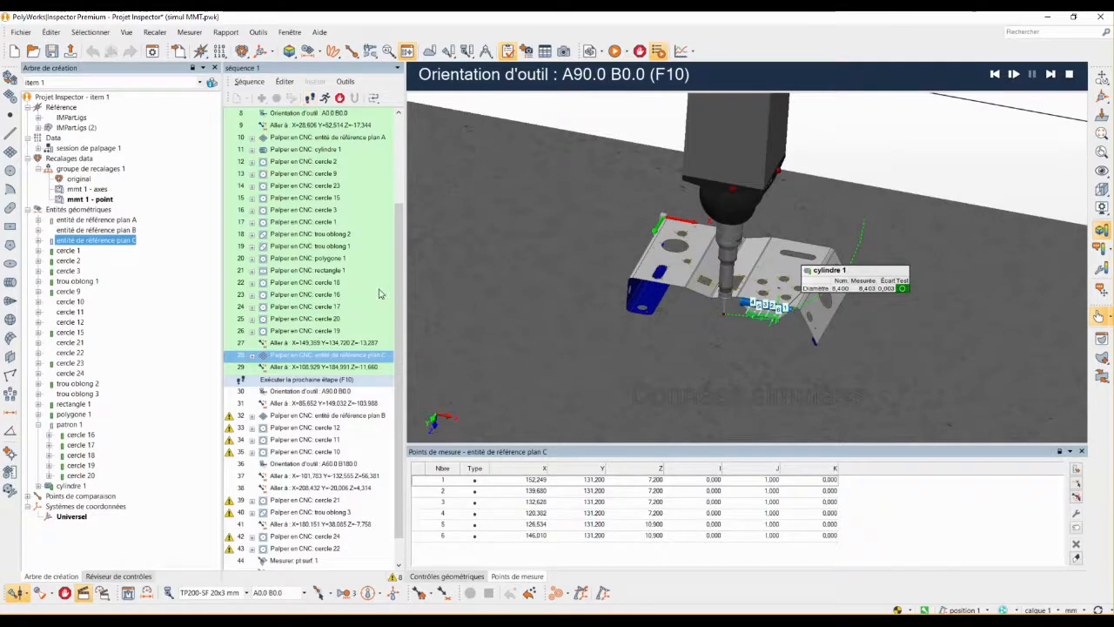
pyautogui.moveTo(546, 414); pyautogui.dragTo(515, 402)
pyautogui.moveTo(823, 316); pyautogui.dragTo(863, 302)
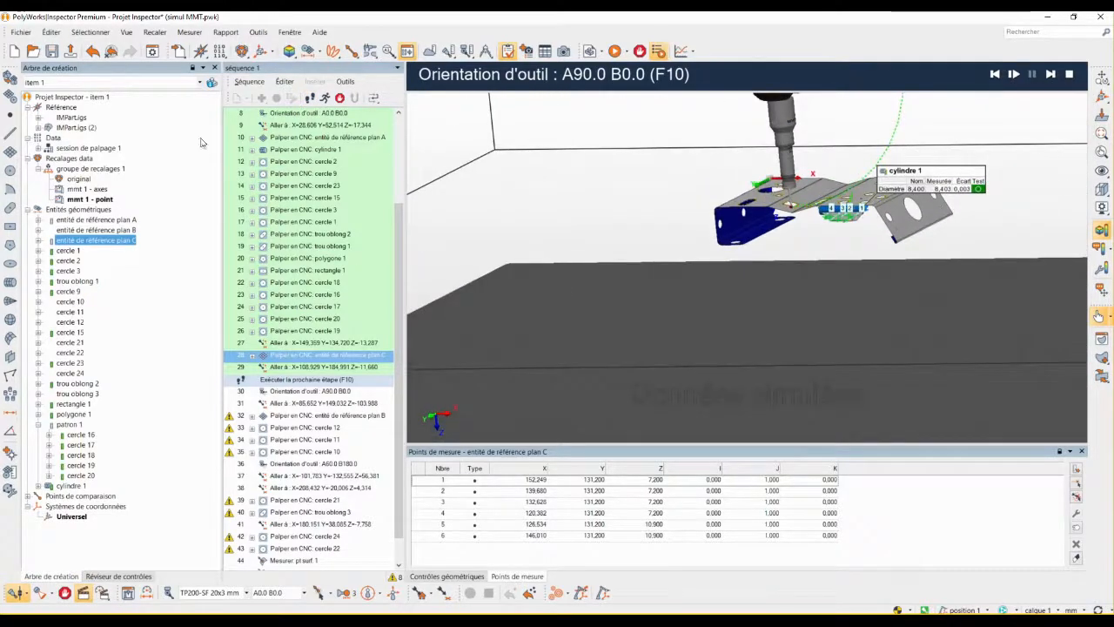
pyautogui.click(309, 100)
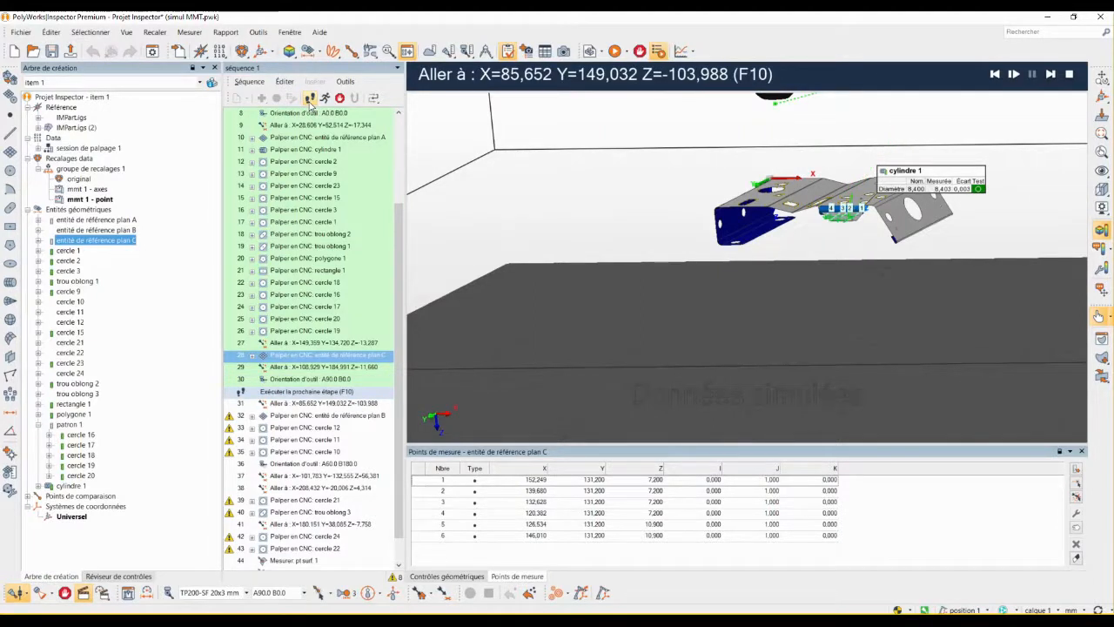
# Execute the move to X=85,652 Y=149,032 Z=-103,988, then run the rest of the sequence to its last surface point
pyautogui.click(310, 100)
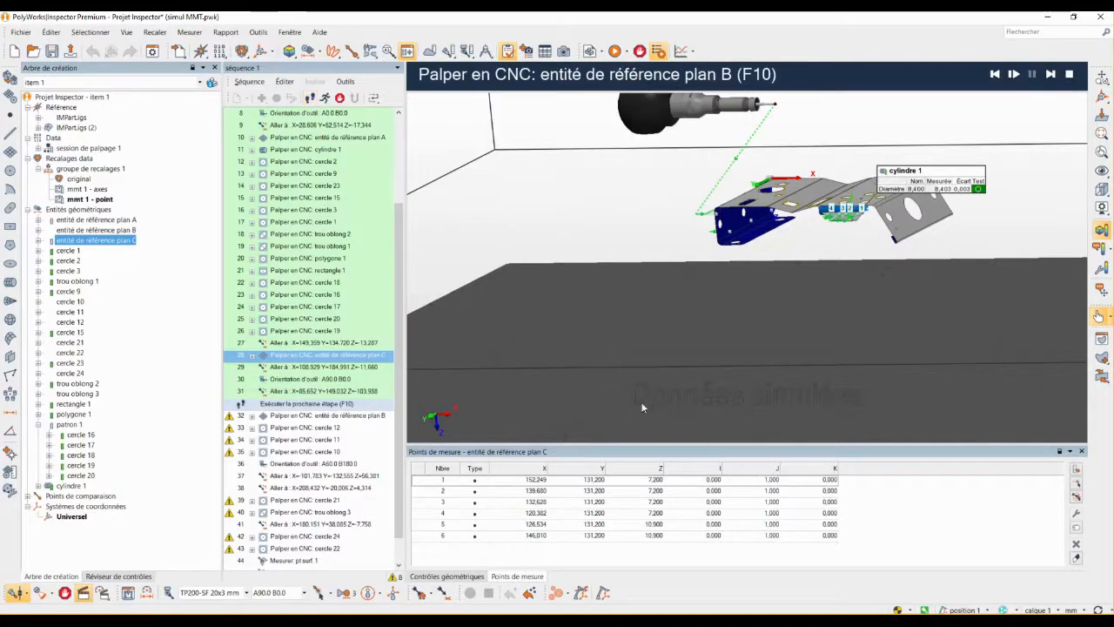
pyautogui.moveTo(644, 407); pyautogui.dragTo(666, 361)
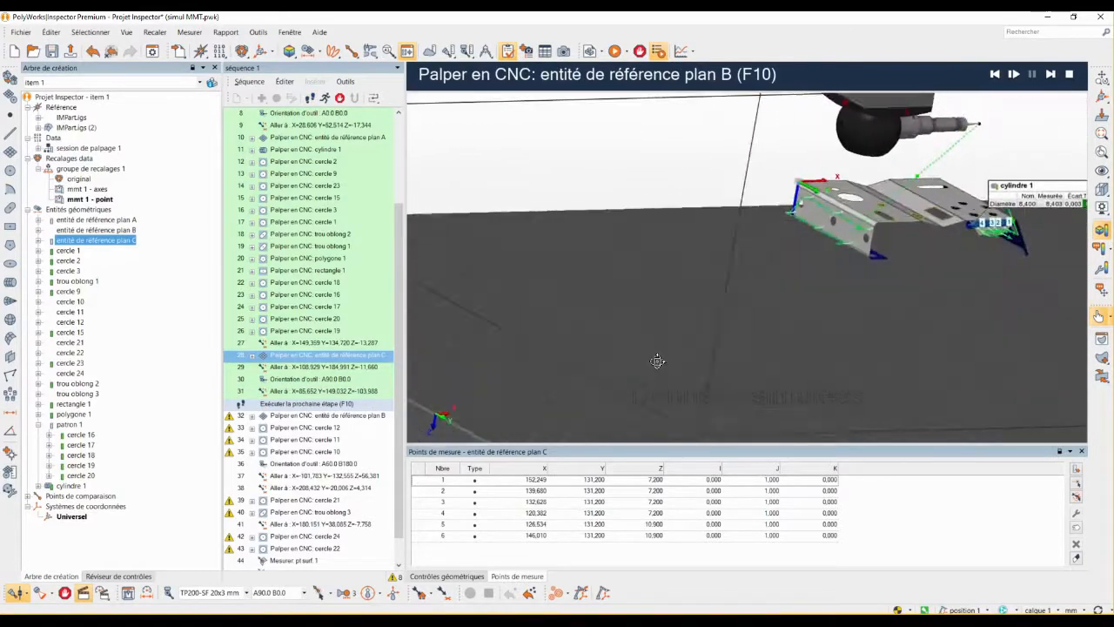
pyautogui.click(327, 100)
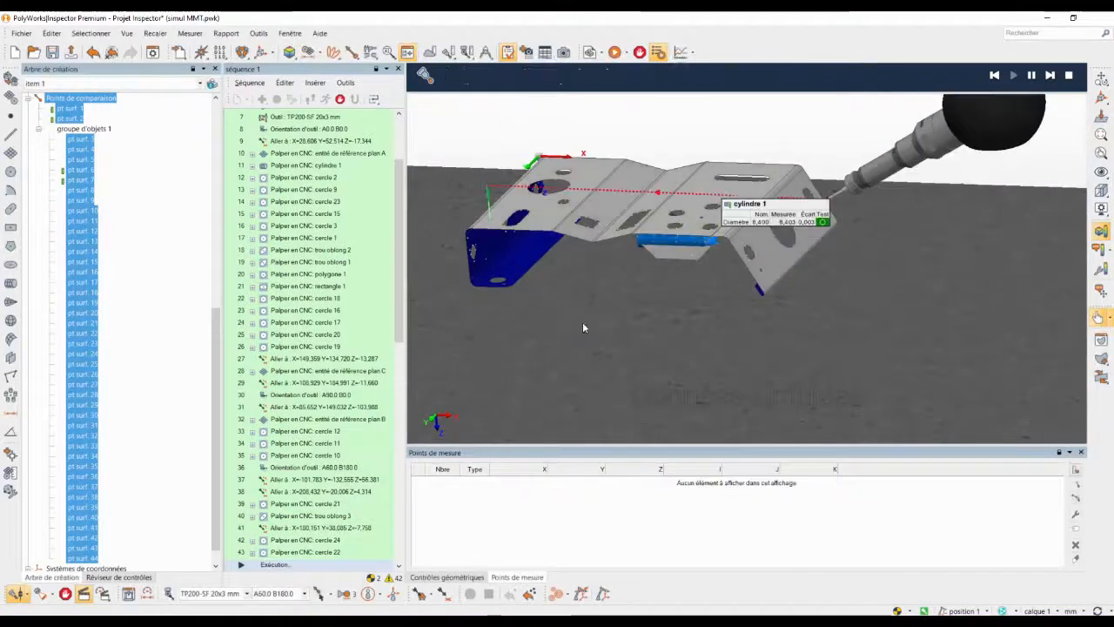
pyautogui.click(532, 327)
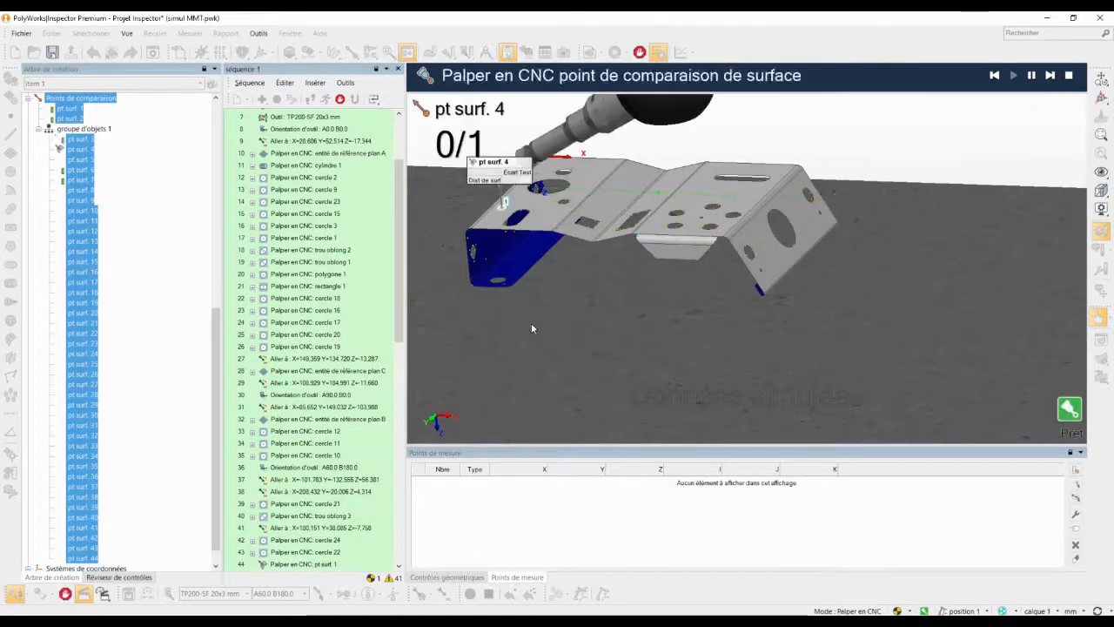
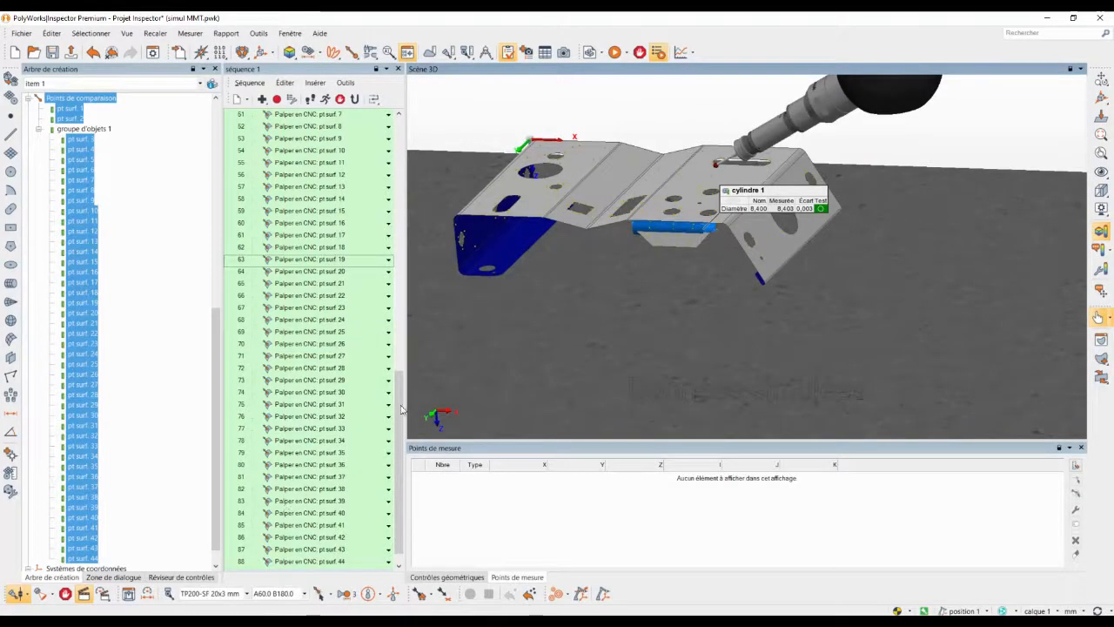
# Review the executed sequence steps and move the probe head away from the part to the corner of the machine volume
pyautogui.moveTo(401, 409); pyautogui.dragTo(412, 499)
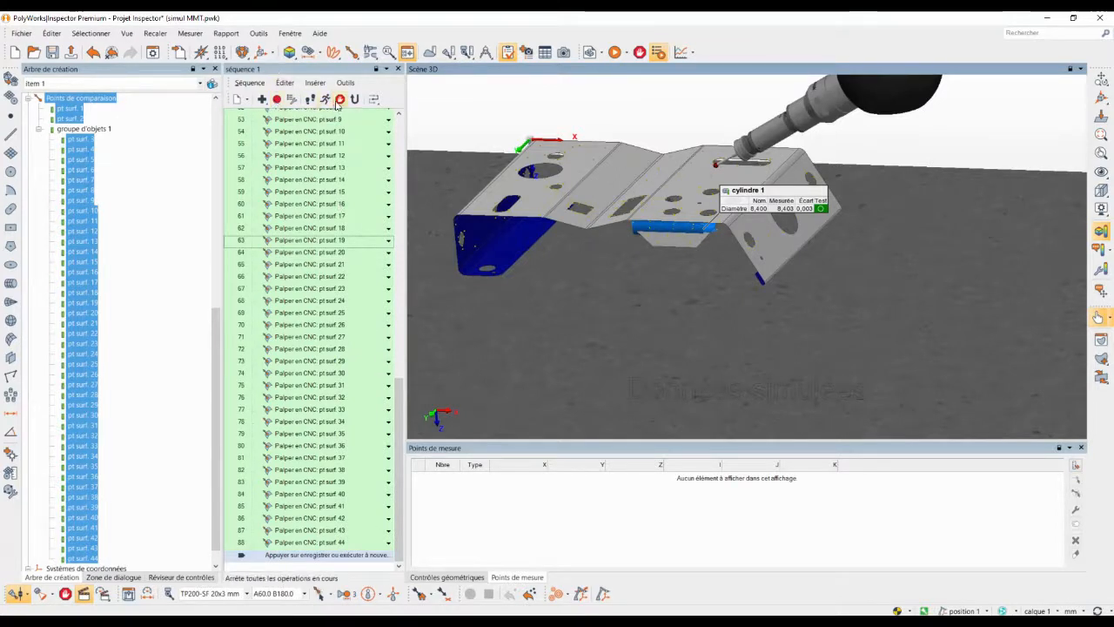
pyautogui.moveTo(399, 501); pyautogui.dragTo(399, 274)
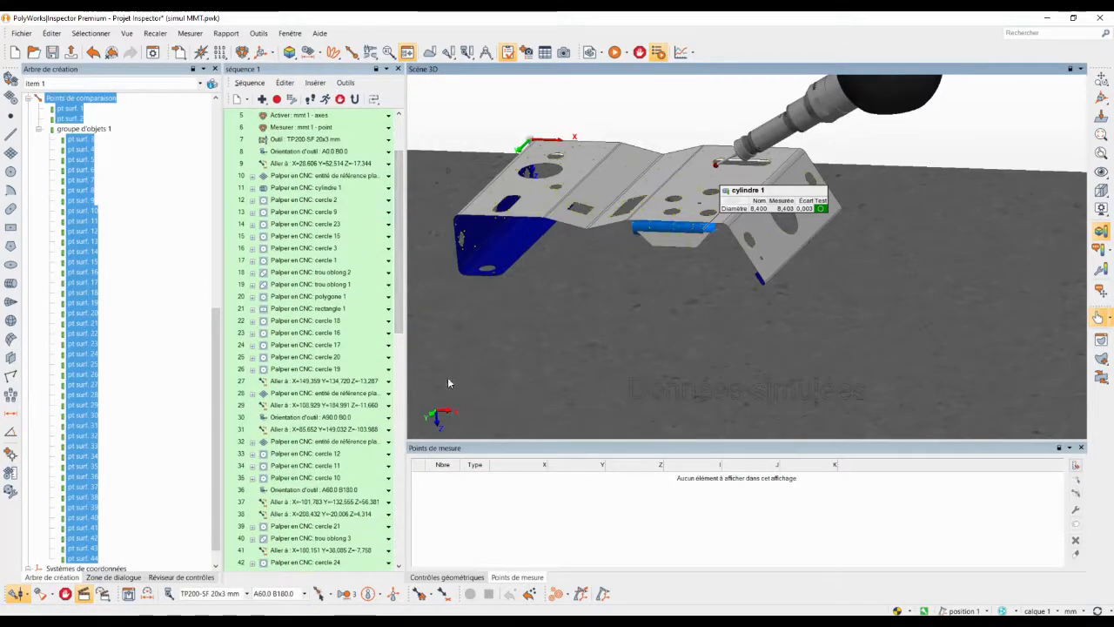
pyautogui.click(418, 594)
pyautogui.scroll(-10, 697, 273)
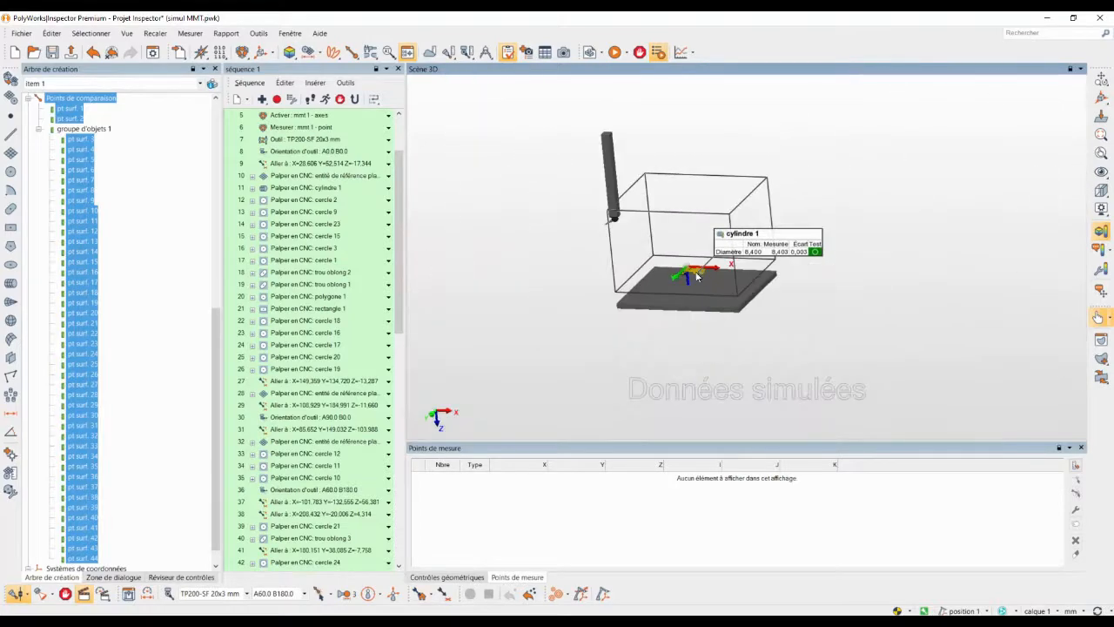
pyautogui.scroll(2, 690, 243)
pyautogui.scroll(6, 690, 247)
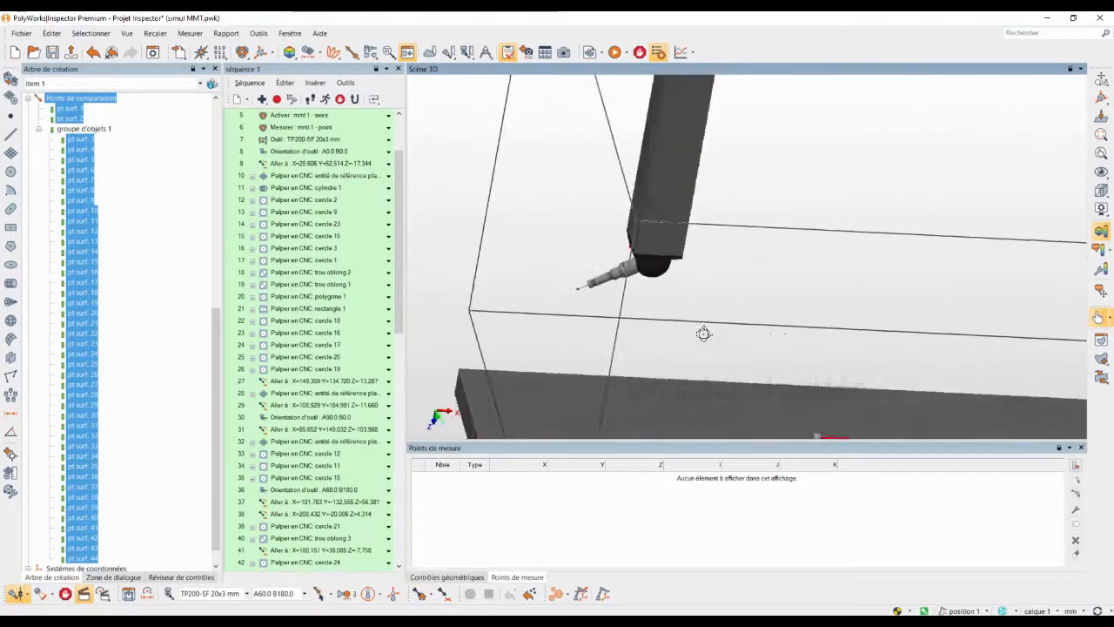
# Collapse groupe d'objets 1 and display all comparison points with their annotations on the part
pyautogui.moveTo(214, 354); pyautogui.dragTo(214, 292)
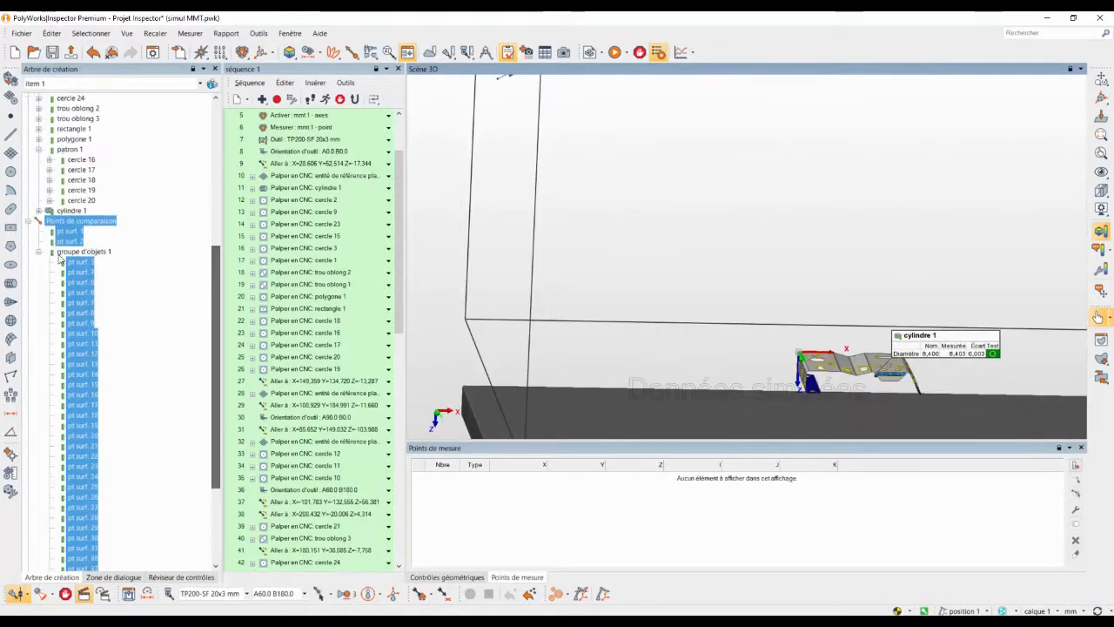
pyautogui.click(39, 223)
pyautogui.click(38, 251)
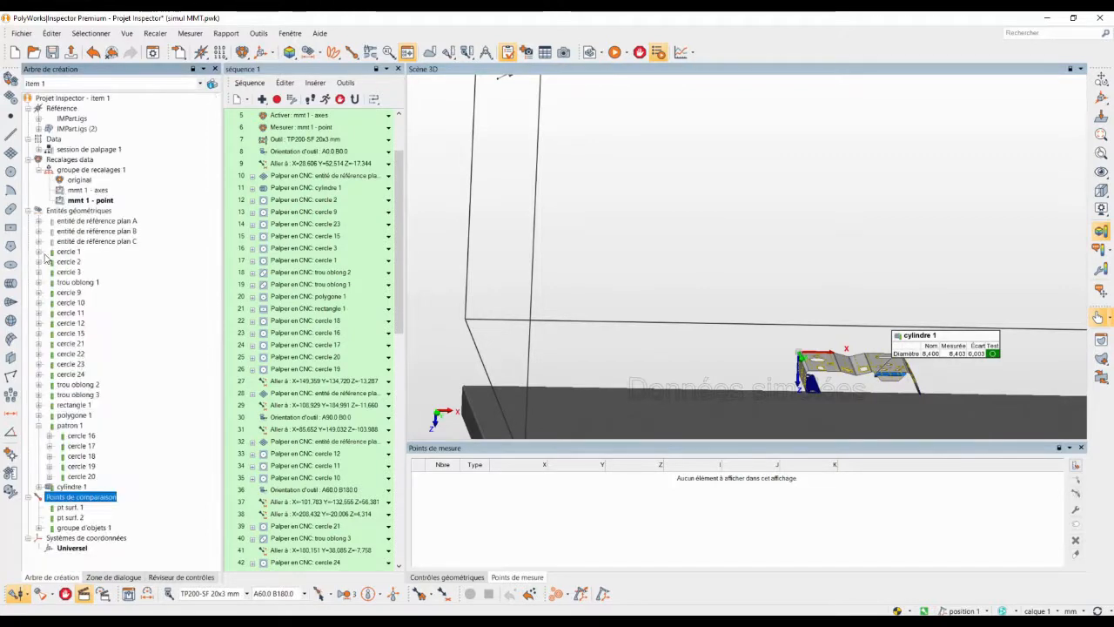
pyautogui.moveTo(831, 391); pyautogui.dragTo(858, 387)
pyautogui.scroll(3, 873, 366)
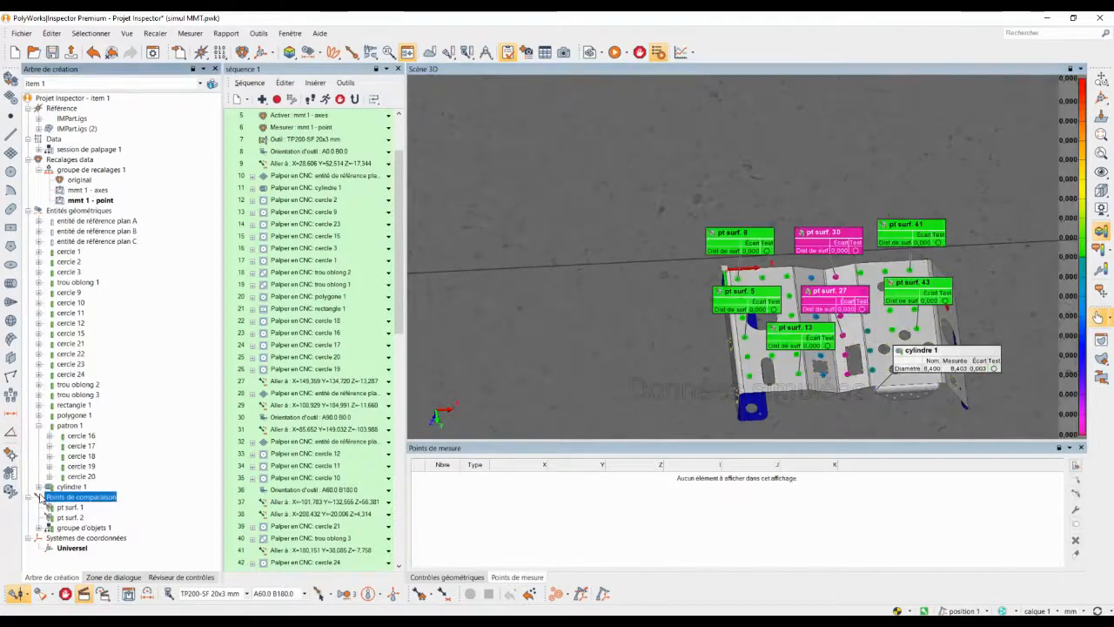
# Inspect the surface comparison points, then hide them and display all geometric entities with their annotations
pyautogui.scroll(4, 829, 329)
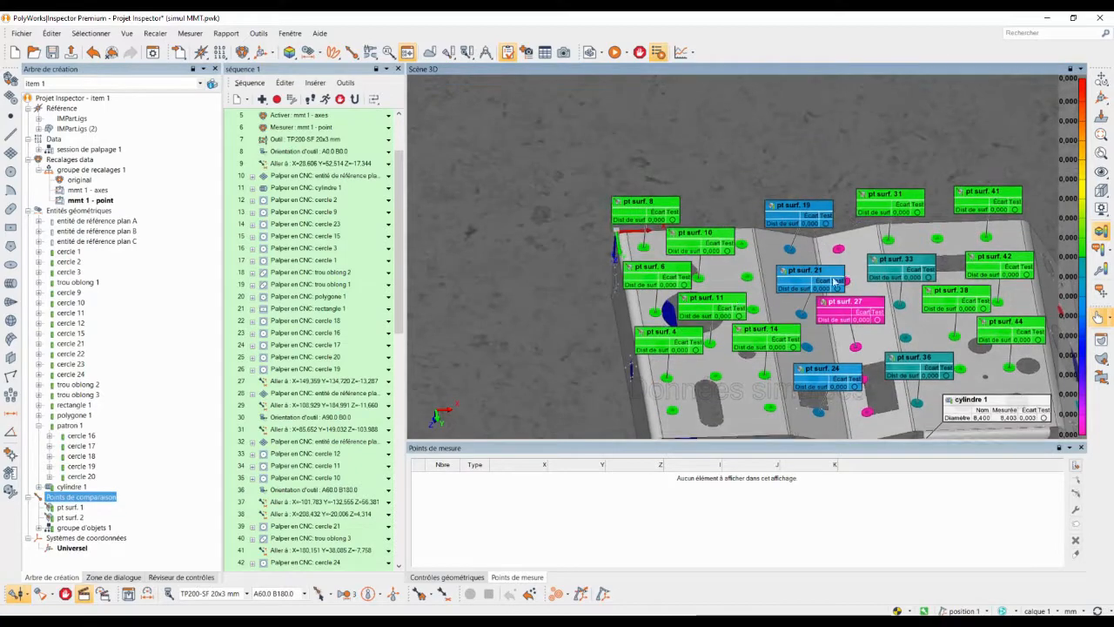
pyautogui.scroll(-2, 576, 232)
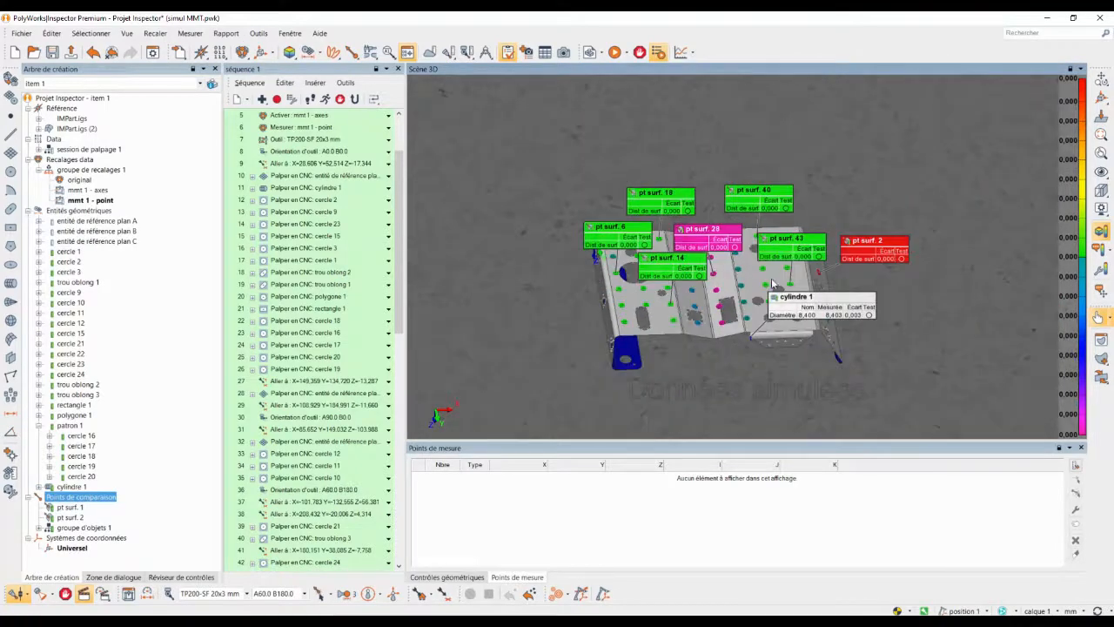
pyautogui.scroll(3, 771, 278)
pyautogui.moveTo(780, 315); pyautogui.dragTo(544, 253)
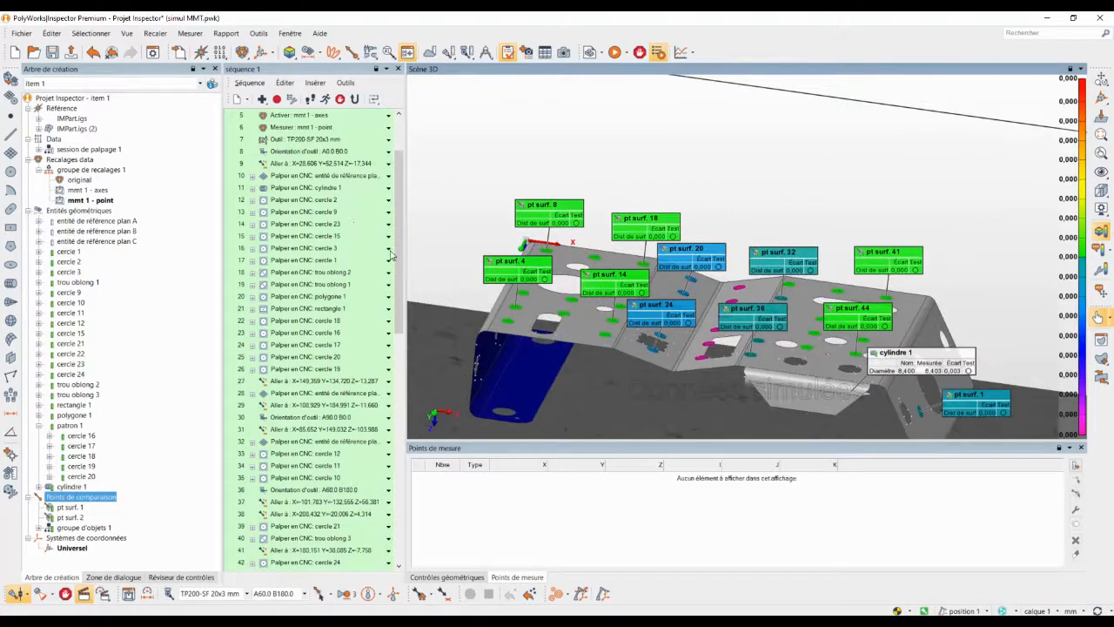
pyautogui.scroll(5, 391, 254)
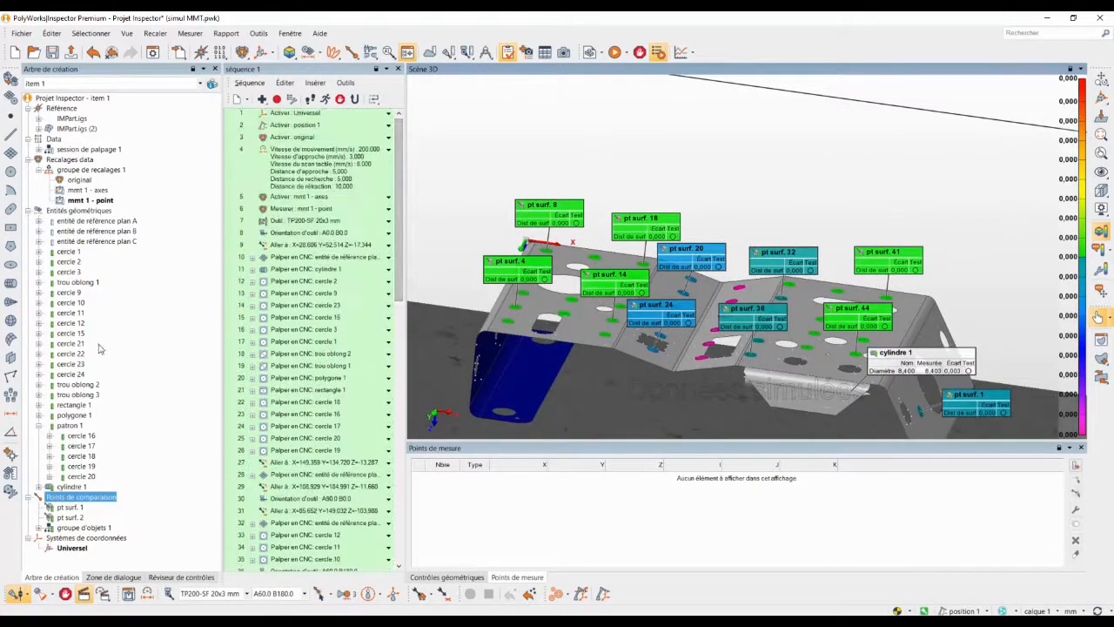
pyautogui.click(35, 496)
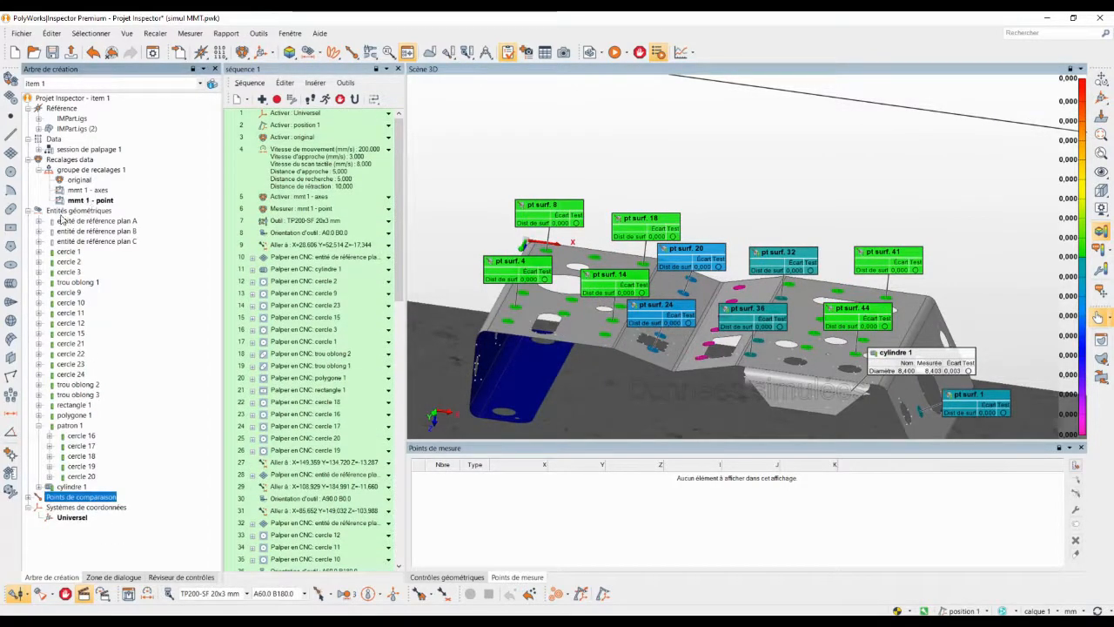
pyautogui.click(62, 211)
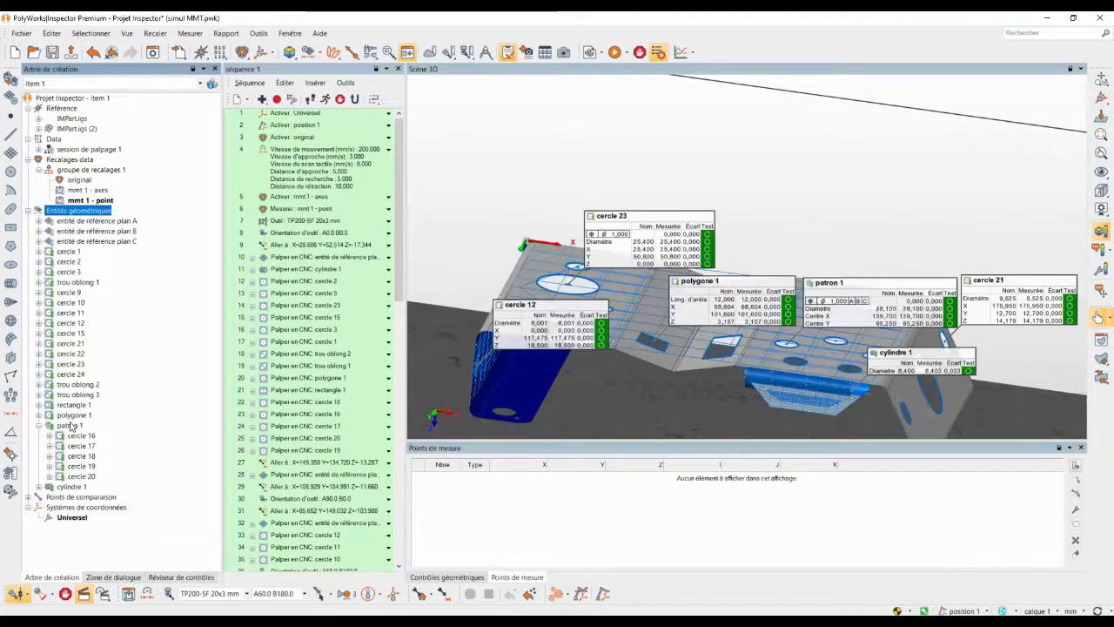
# Hide the other geometric entities, leaving patron 1 displayed, and select it with cercle 16 through cercle 20
pyautogui.click(70, 425)
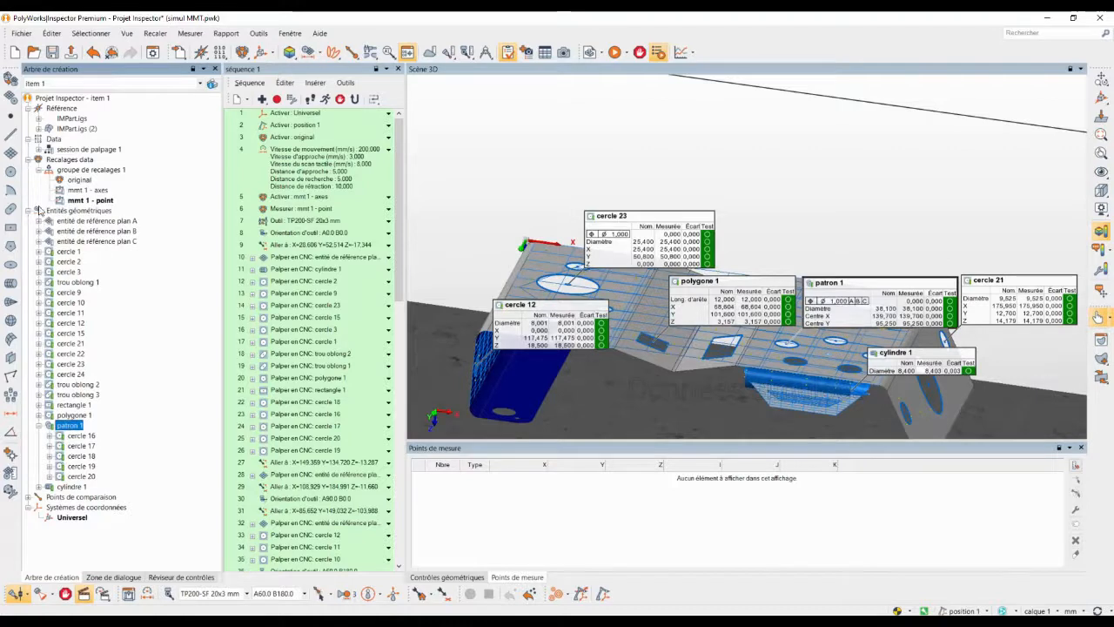
pyautogui.click(38, 210)
pyautogui.click(50, 425)
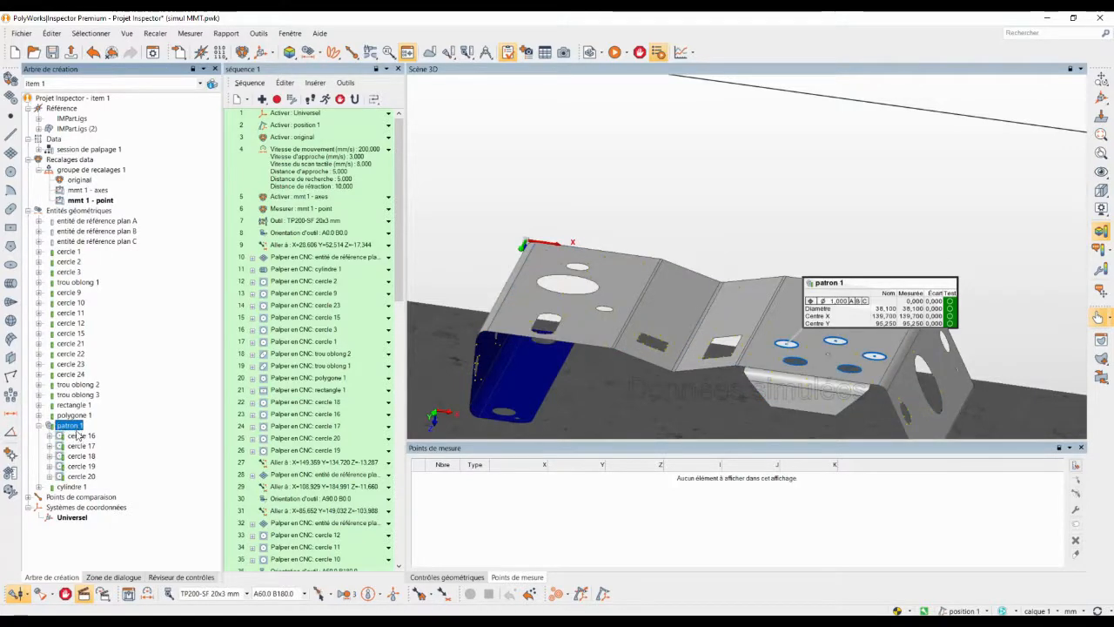
pyautogui.keyDown('shift'); pyautogui.click(82, 478); pyautogui.keyUp('shift')
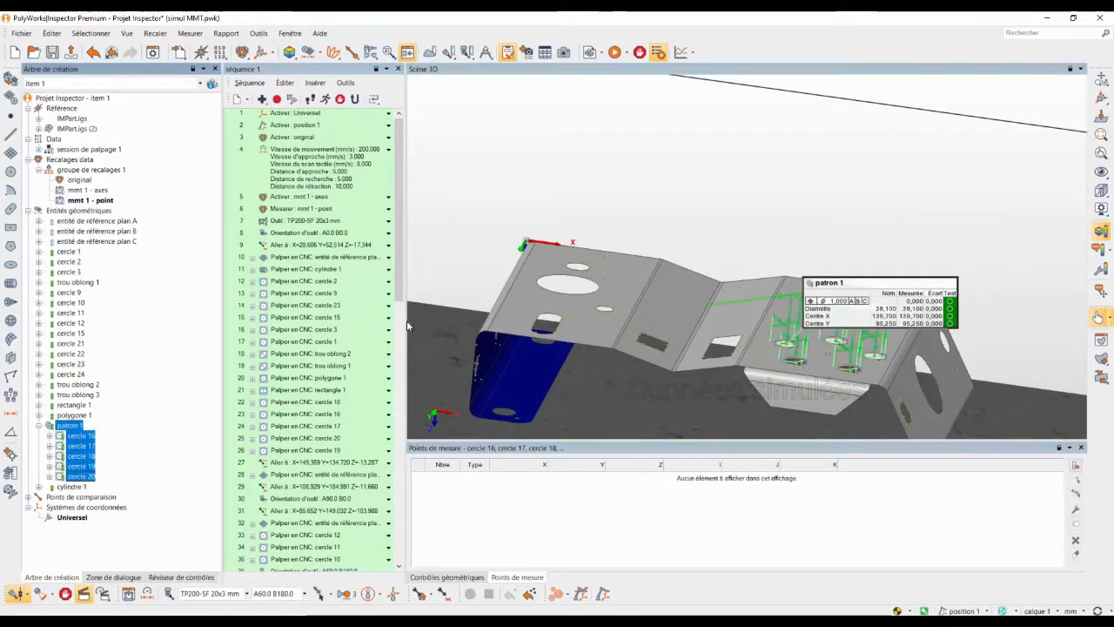
# View the hole pattern from above and automatically arrange the annotations of patron 1 and its circles along the scene borders
pyautogui.click(327, 115)
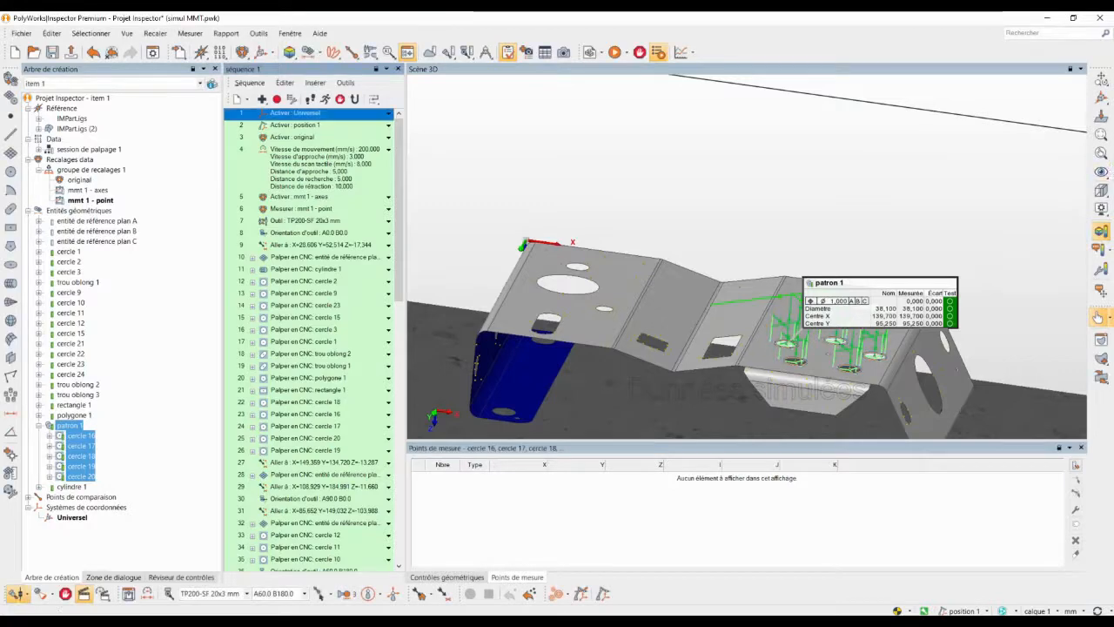
pyautogui.click(1102, 154)
pyautogui.scroll(-3, 920, 358)
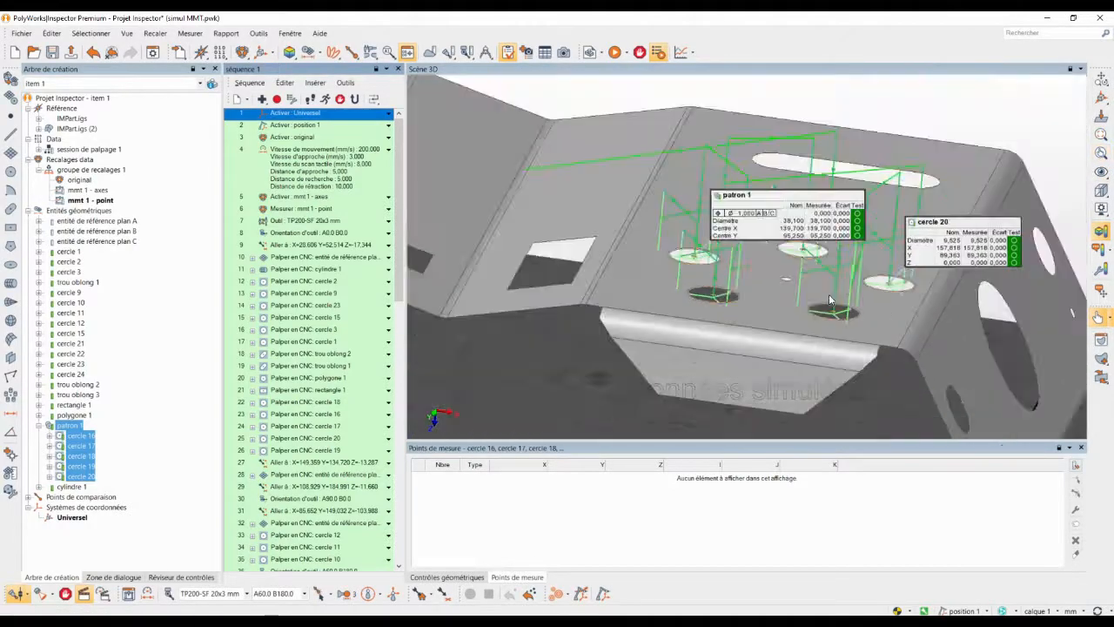
pyautogui.moveTo(840, 248)
pyautogui.mouseDown()
pyautogui.moveTo(834, 258)
pyautogui.moveTo(966, 218)
pyautogui.moveTo(1042, 215)
pyautogui.moveTo(1045, 248)
pyautogui.mouseUp()
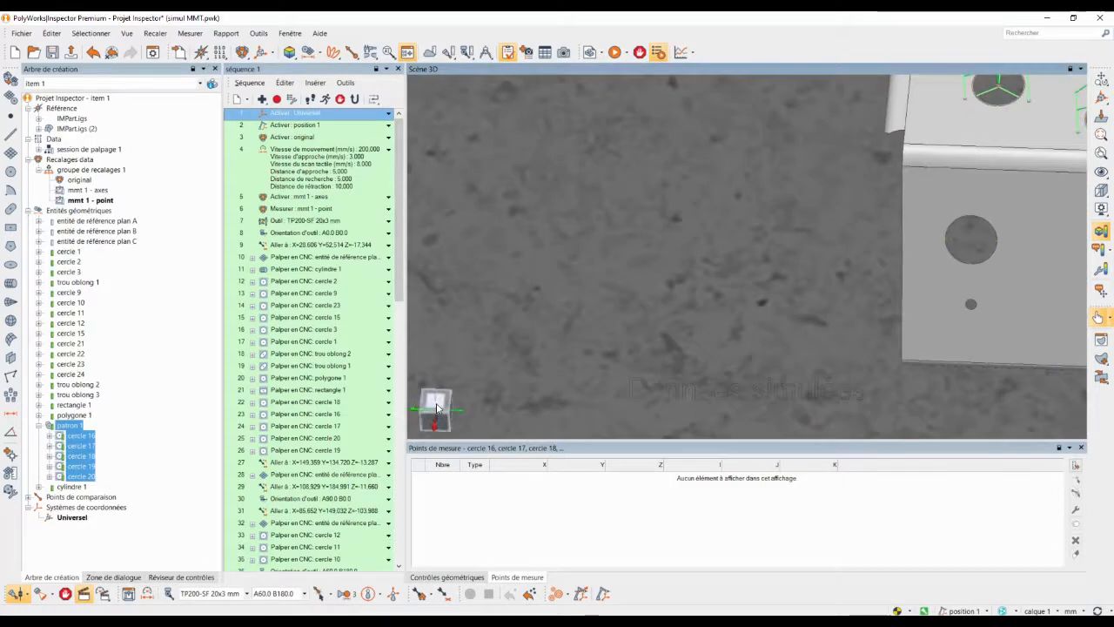
pyautogui.click(438, 408)
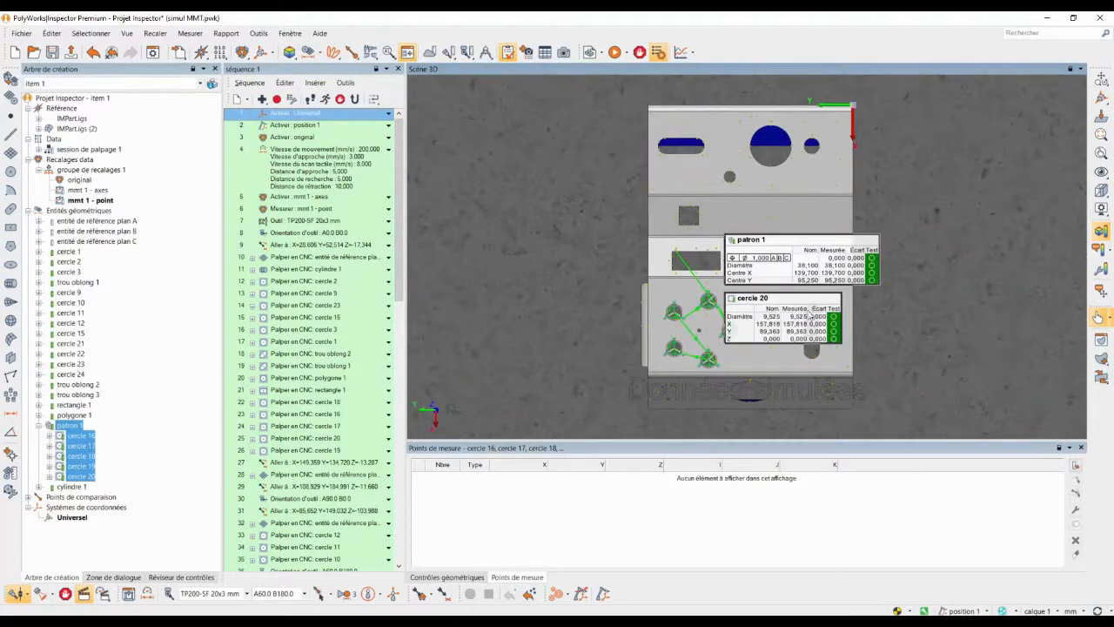
pyautogui.click(1099, 319)
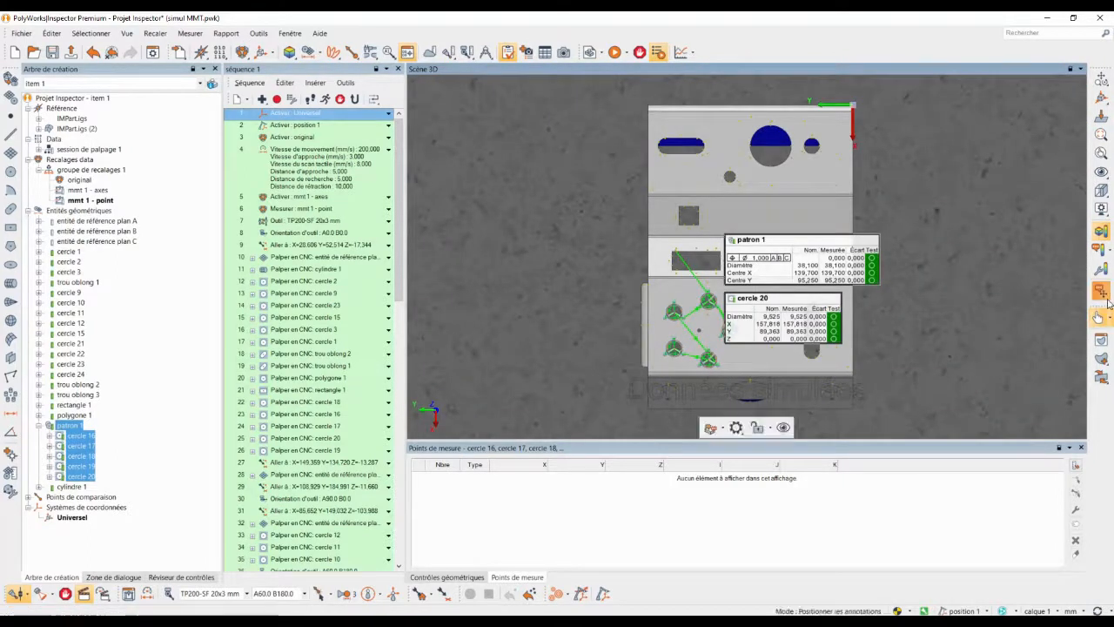
pyautogui.click(711, 428)
pyautogui.click(711, 448)
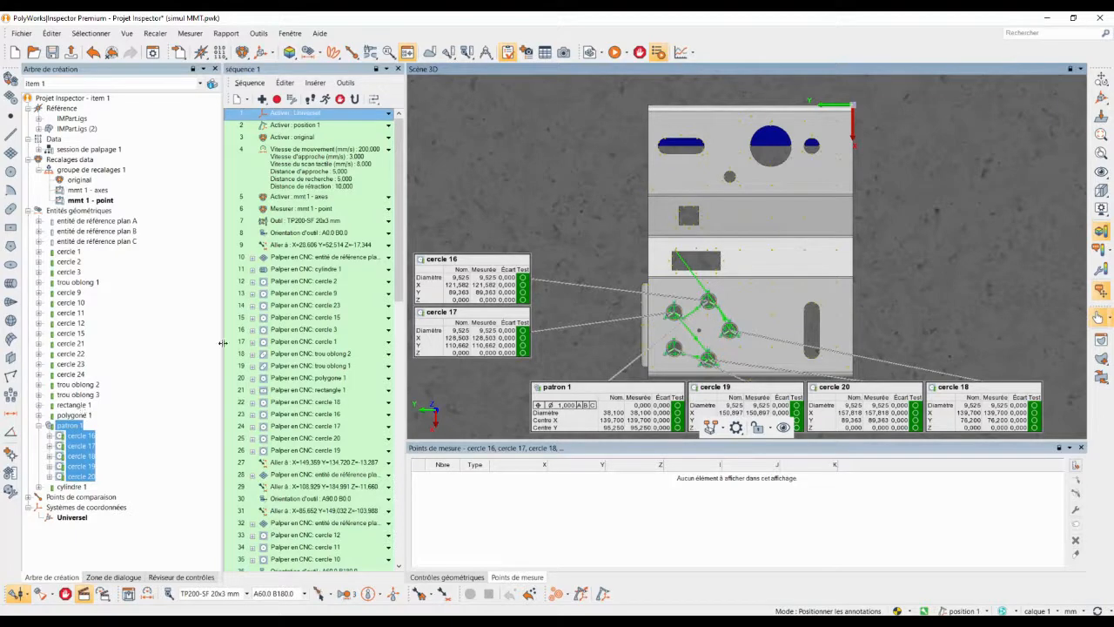
# Frame the holes of patron 1 and manually reposition the patron 1 and cercle 16 annotations near the rectangular cutout
pyautogui.click(71, 426)
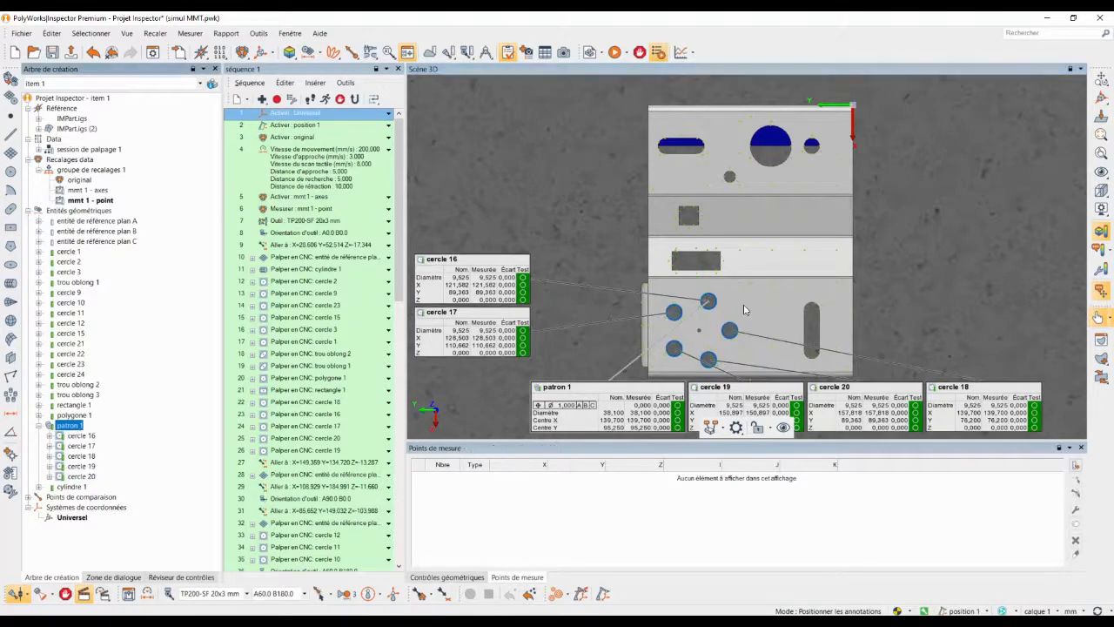
pyautogui.press('f')
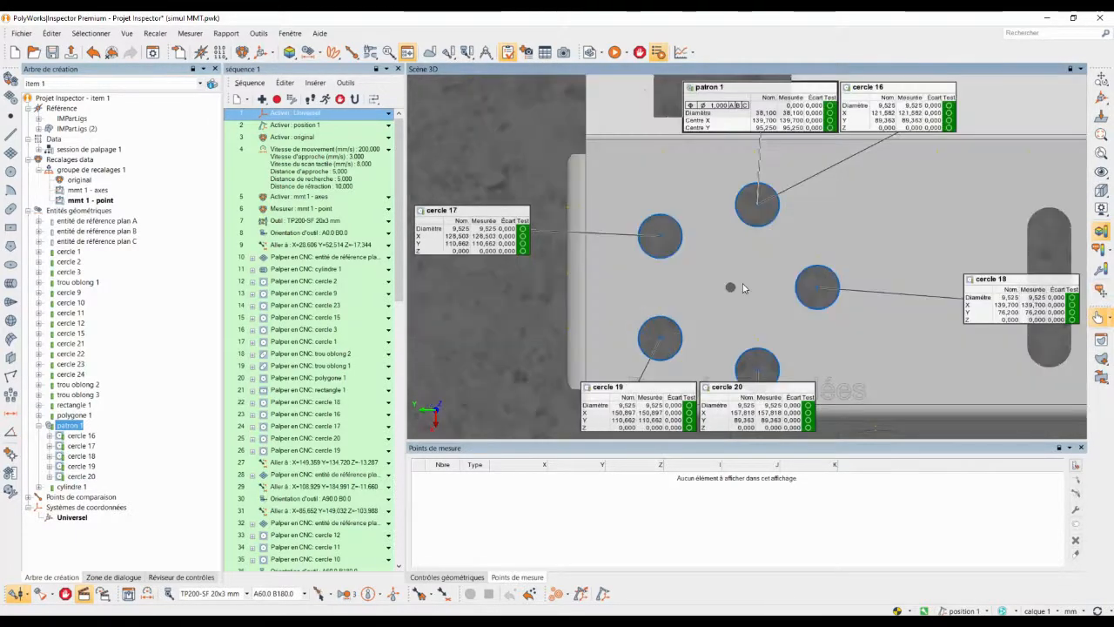
pyautogui.scroll(-2, 740, 285)
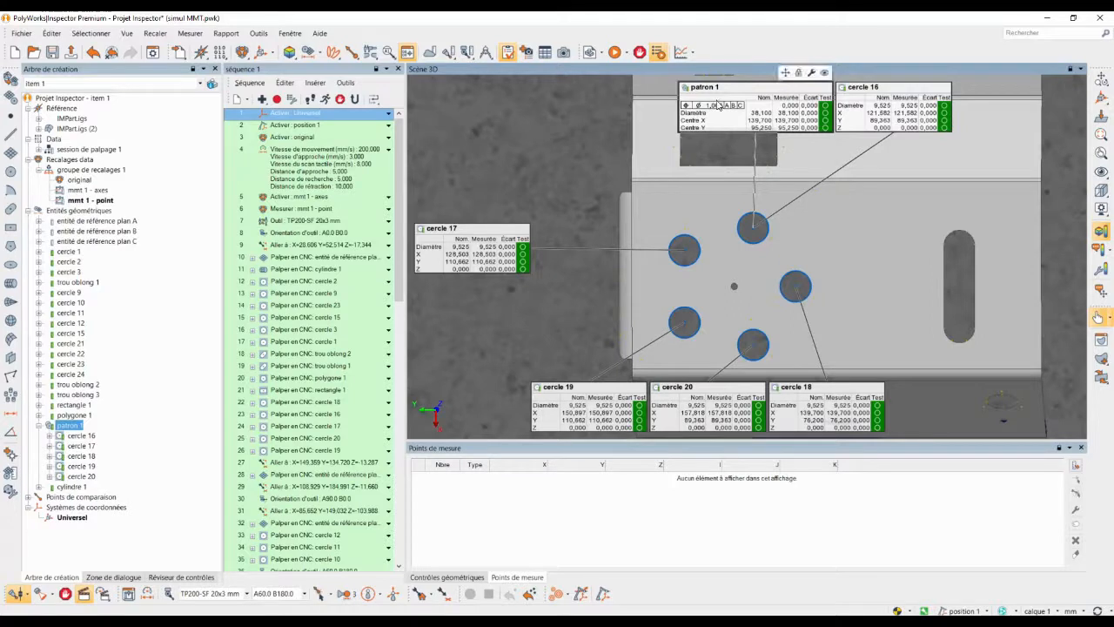
pyautogui.click(788, 78)
pyautogui.moveTo(773, 111)
pyautogui.mouseDown()
pyautogui.moveTo(723, 126)
pyautogui.moveTo(566, 127)
pyautogui.mouseUp()
pyautogui.moveTo(766, 115); pyautogui.dragTo(894, 151)
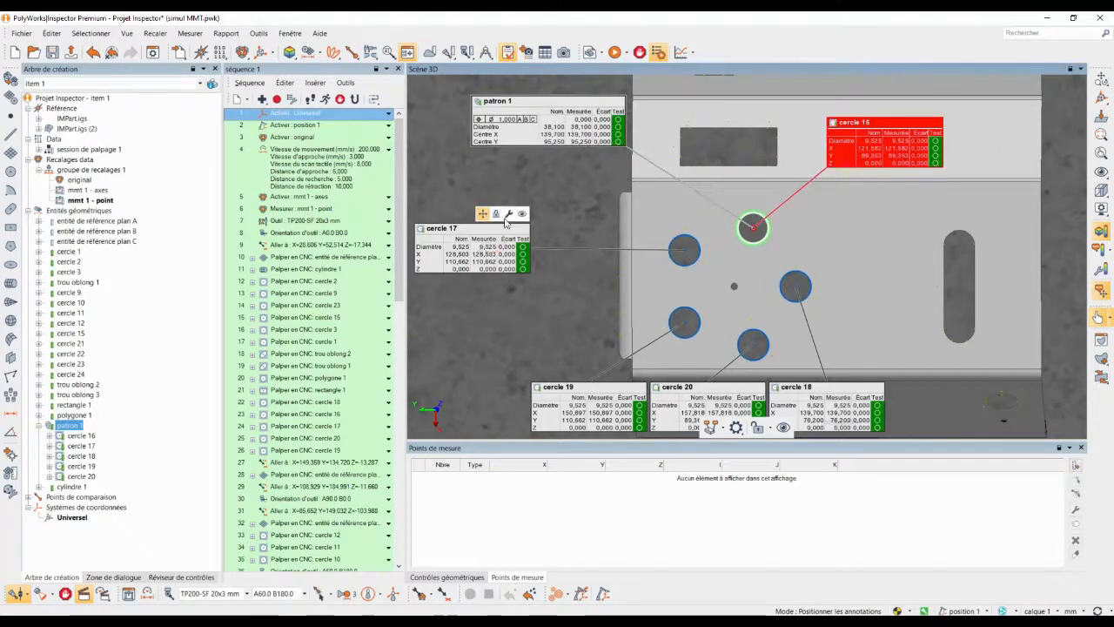
# Add the object's measurement date and time column to the cercle 17 annotation
pyautogui.click(509, 215)
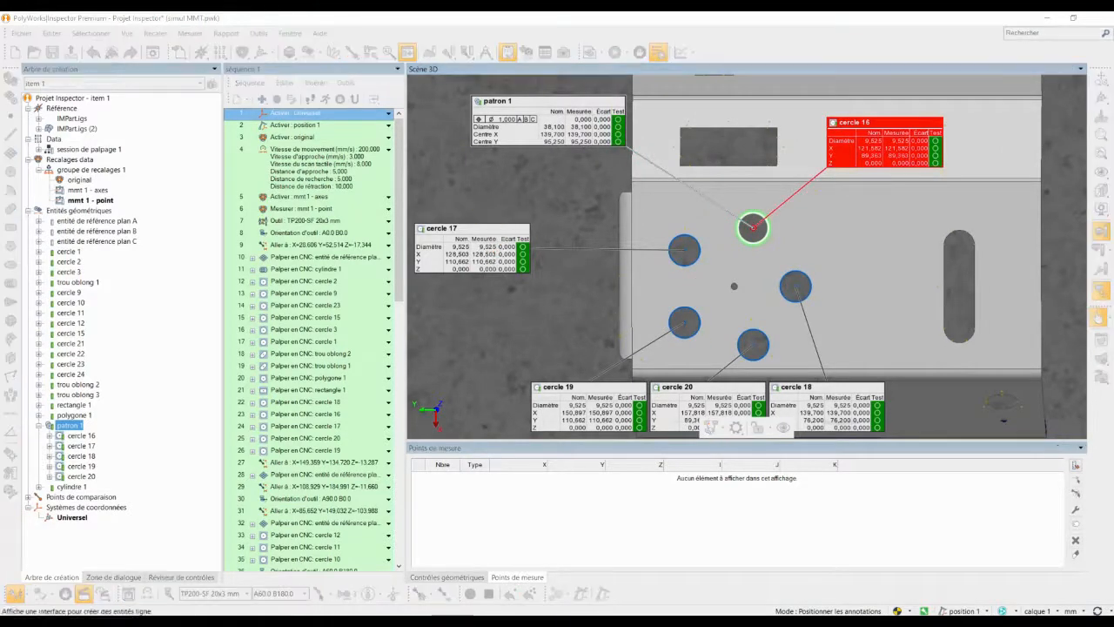
pyautogui.moveTo(536, 58)
pyautogui.mouseDown()
pyautogui.moveTo(395, 208)
pyautogui.moveTo(206, 209)
pyautogui.mouseUp()
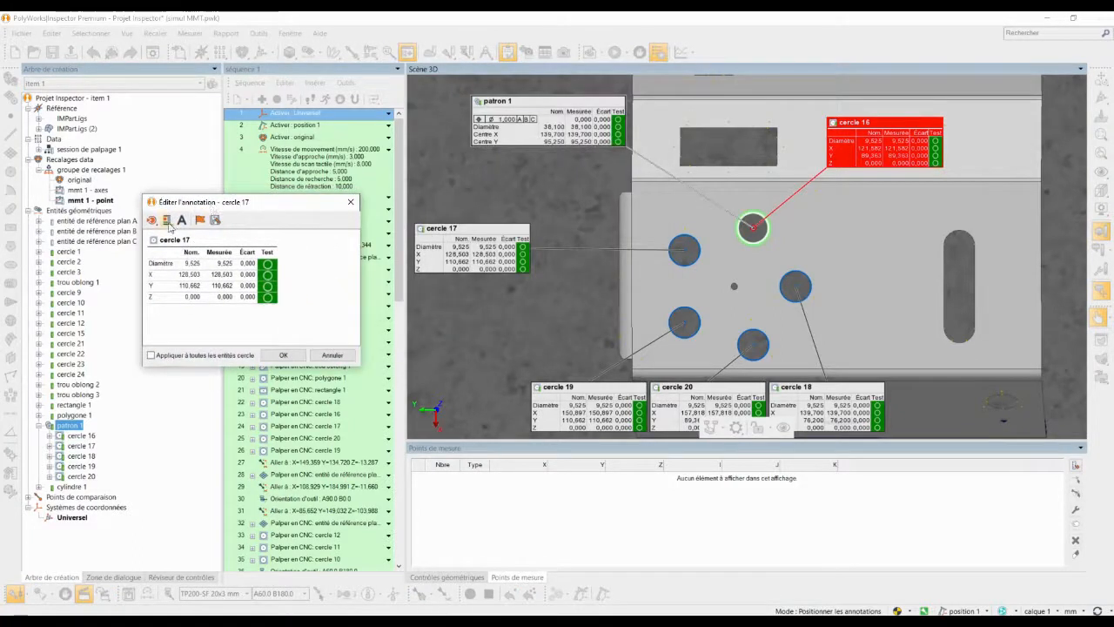
pyautogui.click(167, 220)
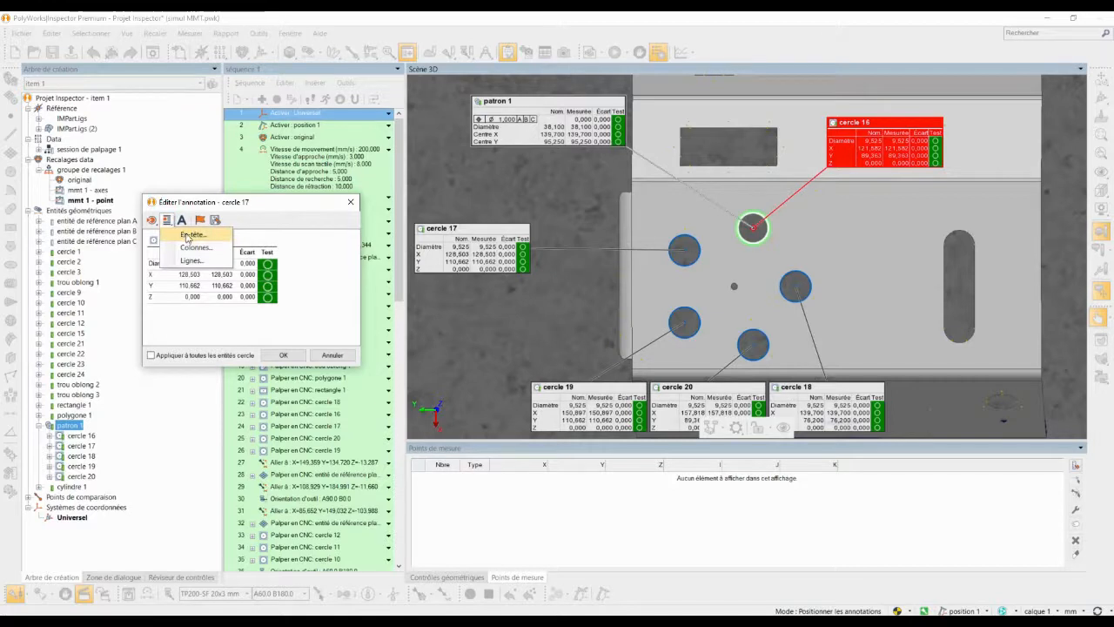
pyautogui.click(195, 247)
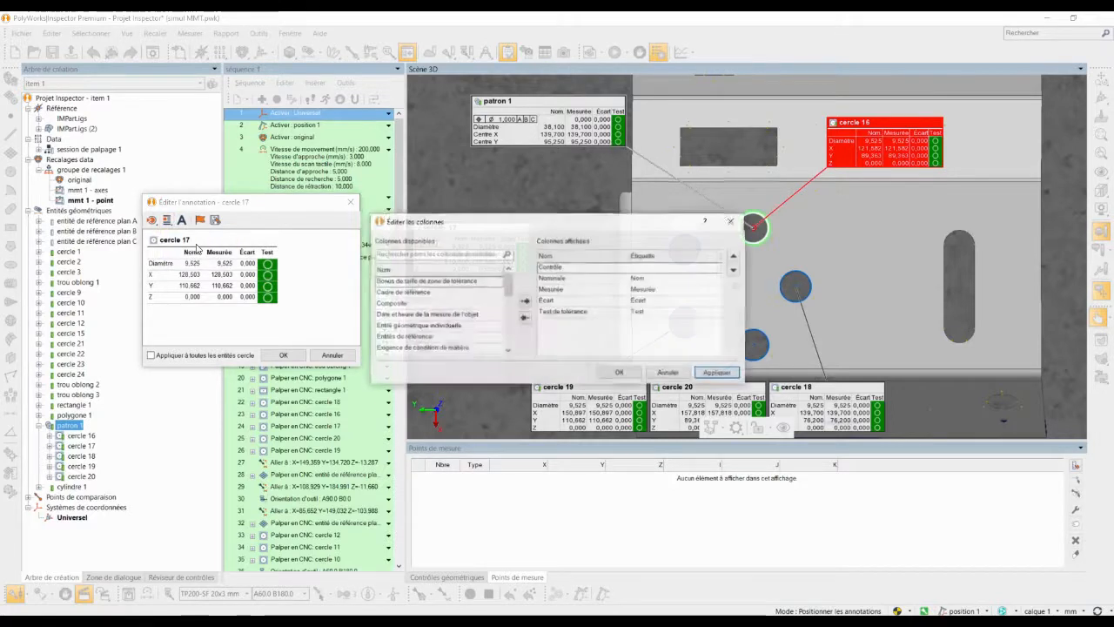
pyautogui.click(399, 293)
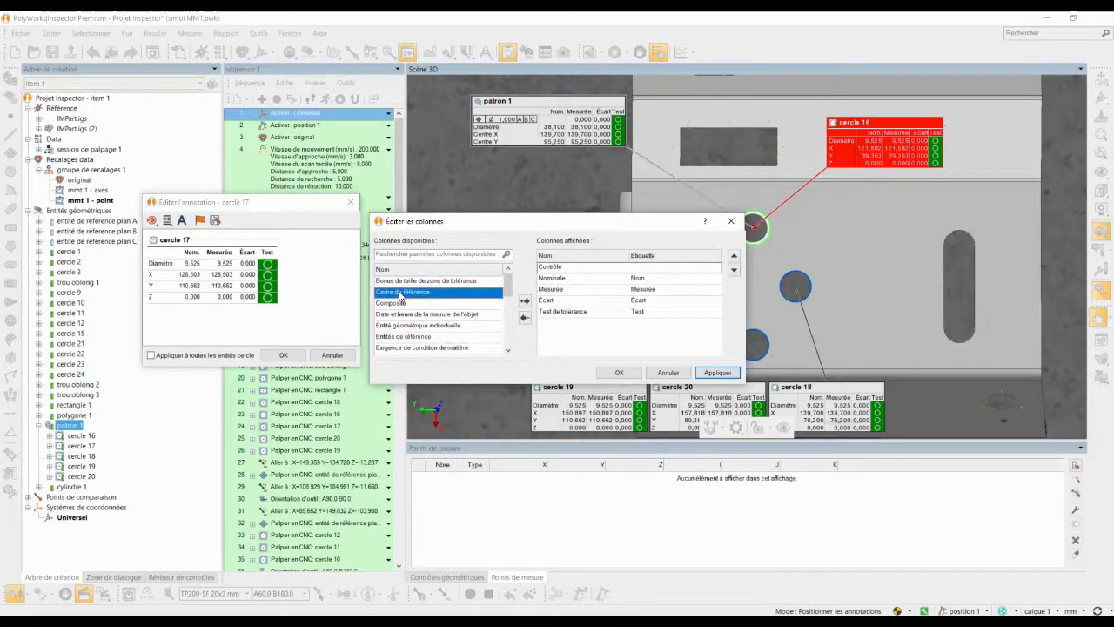
pyautogui.click(402, 303)
pyautogui.click(404, 313)
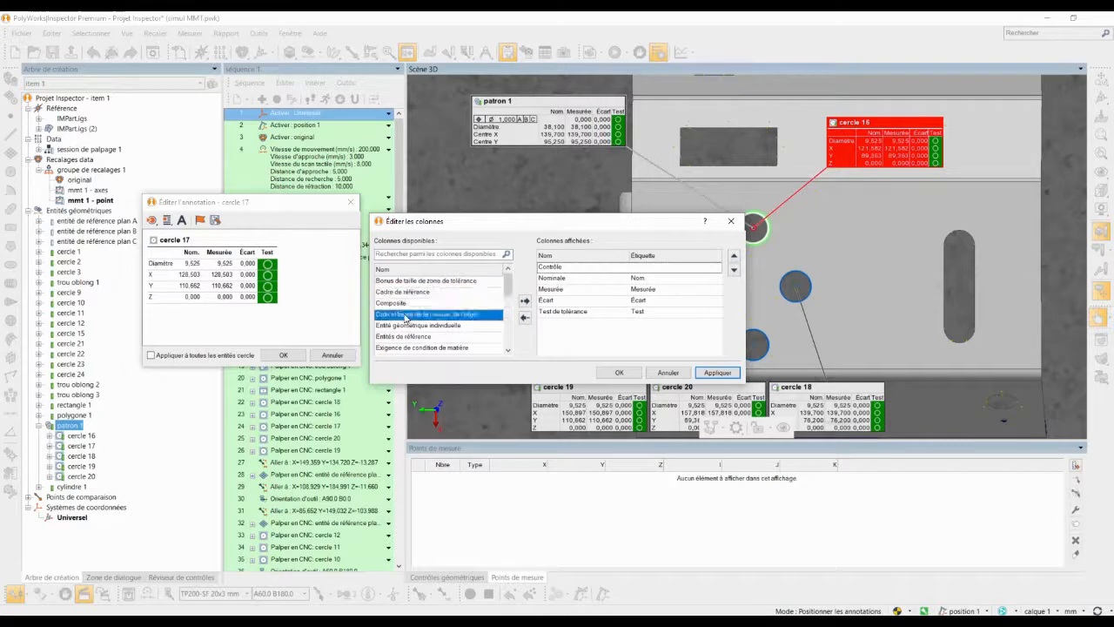
pyautogui.moveTo(510, 285)
pyautogui.mouseDown()
pyautogui.moveTo(511, 299)
pyautogui.moveTo(511, 288)
pyautogui.mouseUp()
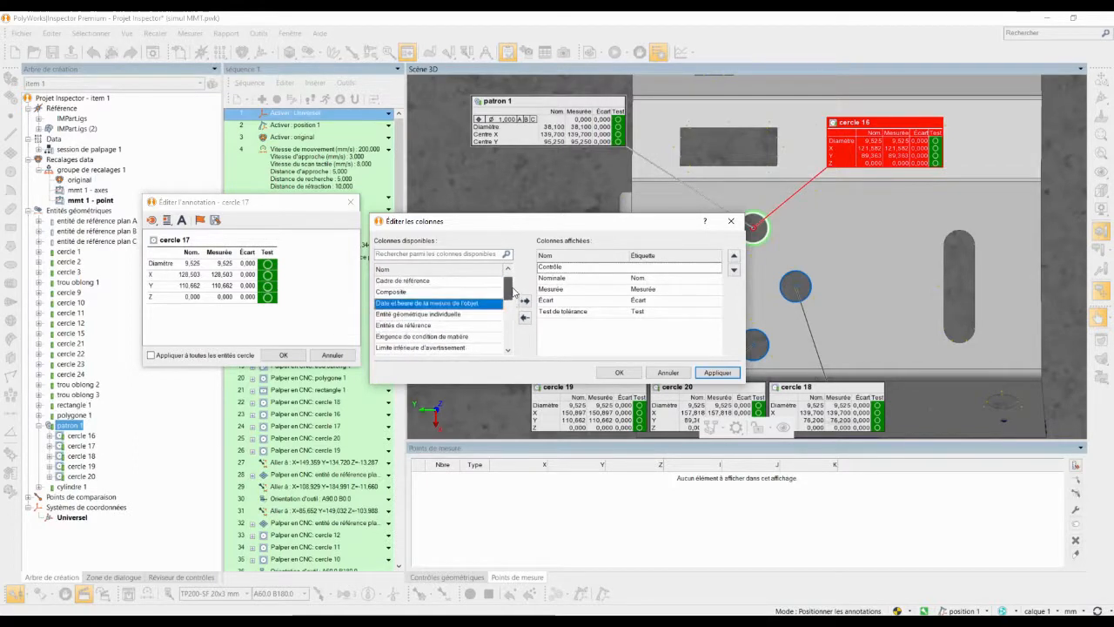
pyautogui.click(587, 339)
pyautogui.click(526, 301)
pyautogui.click(455, 304)
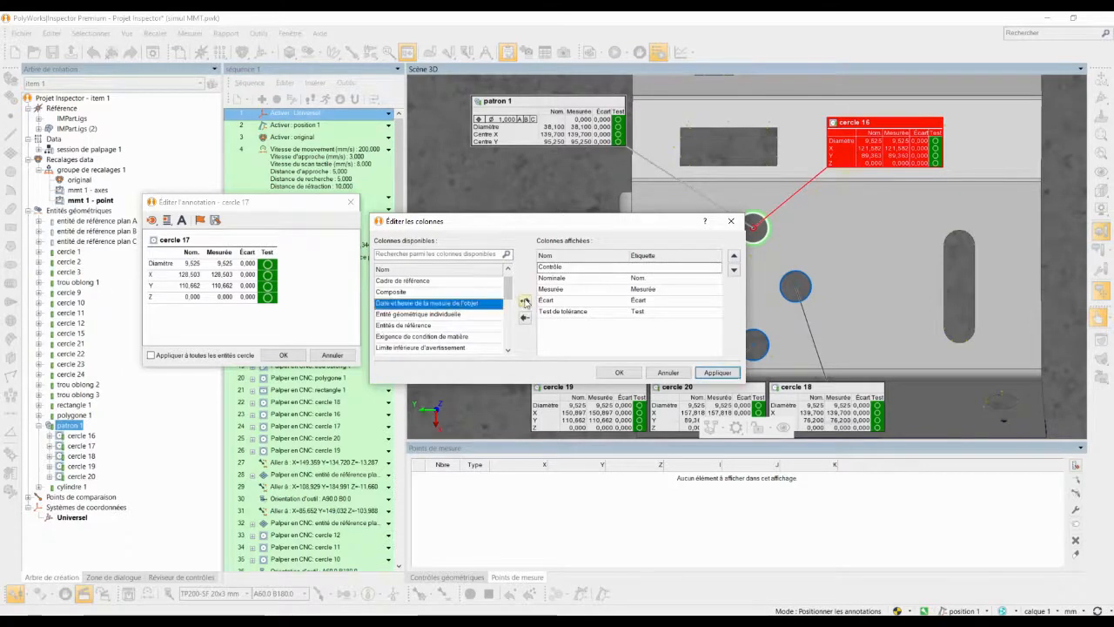
pyautogui.click(525, 300)
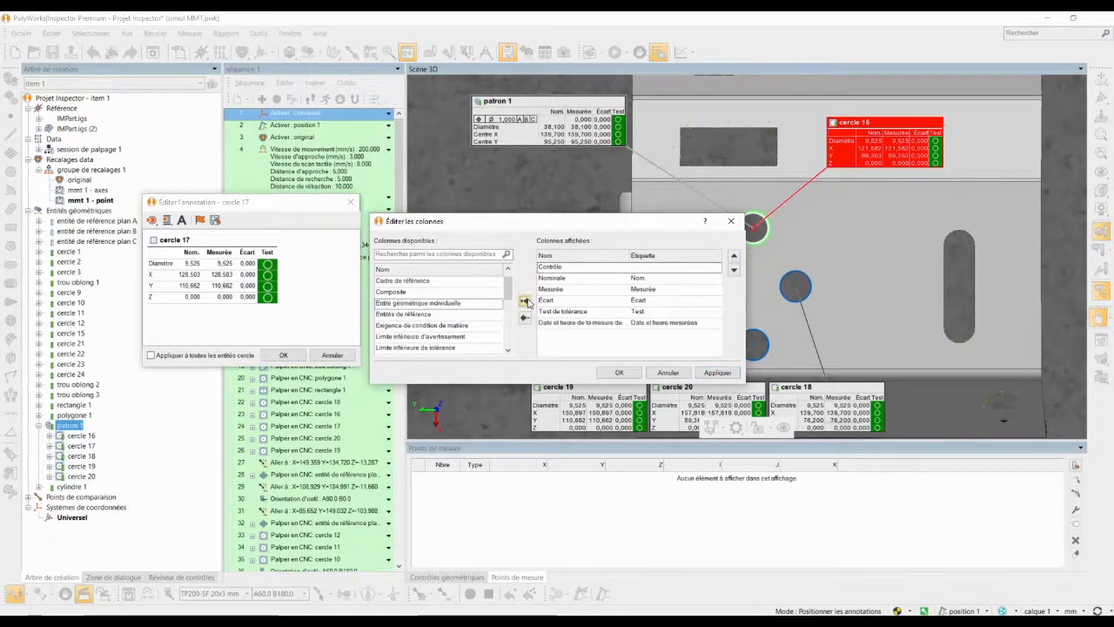
# Set the label of the added measurement date and time column to Date
pyautogui.doubleClick(676, 324)
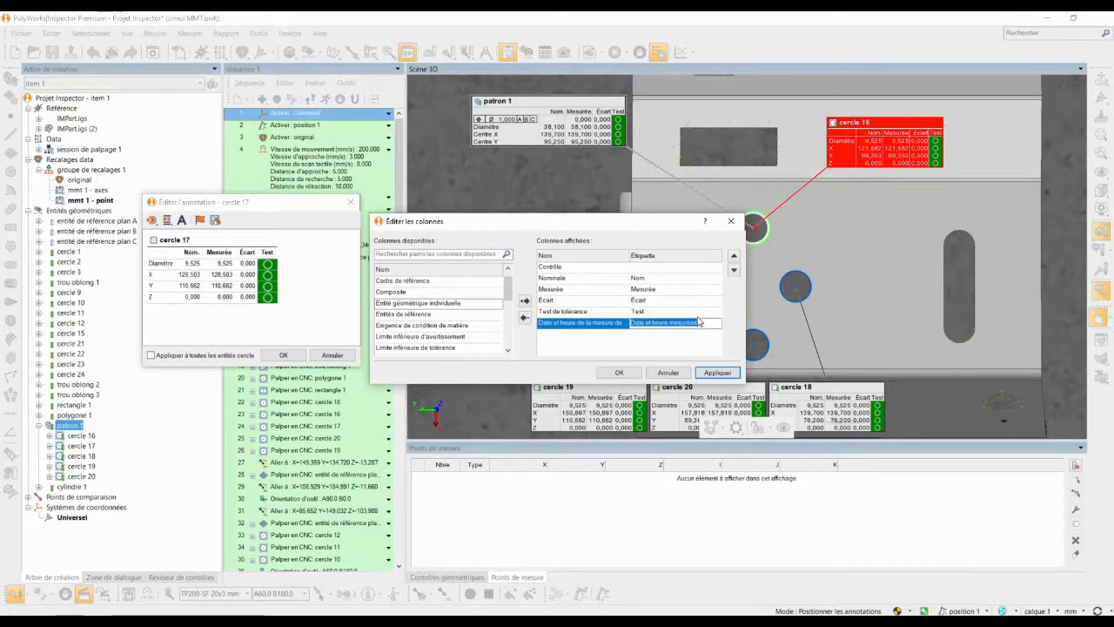
pyautogui.write('Date')
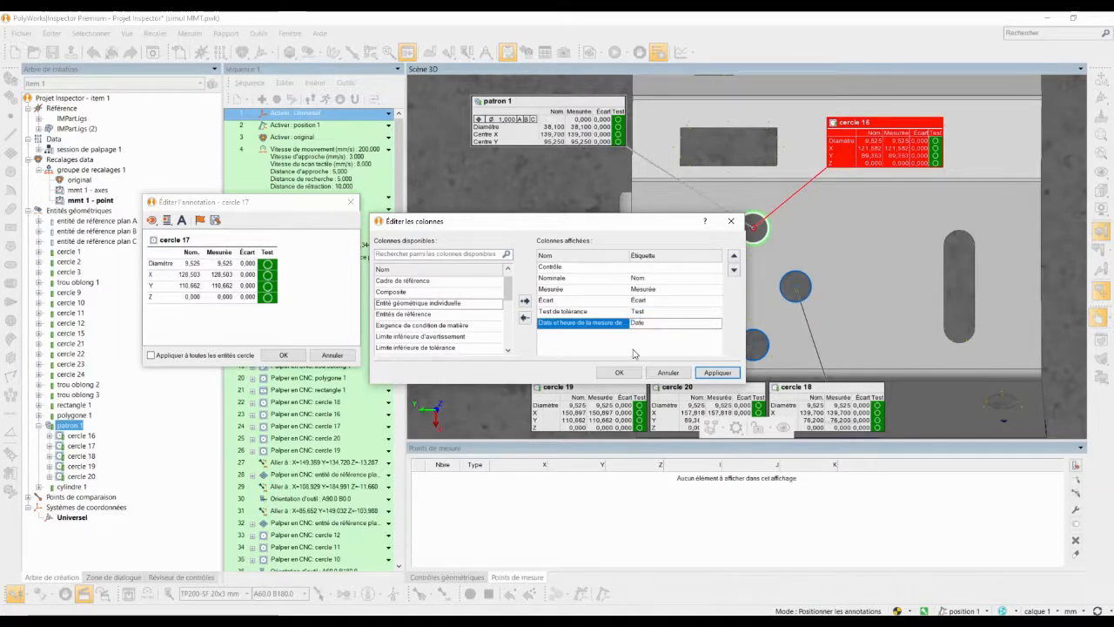
pyautogui.click(573, 349)
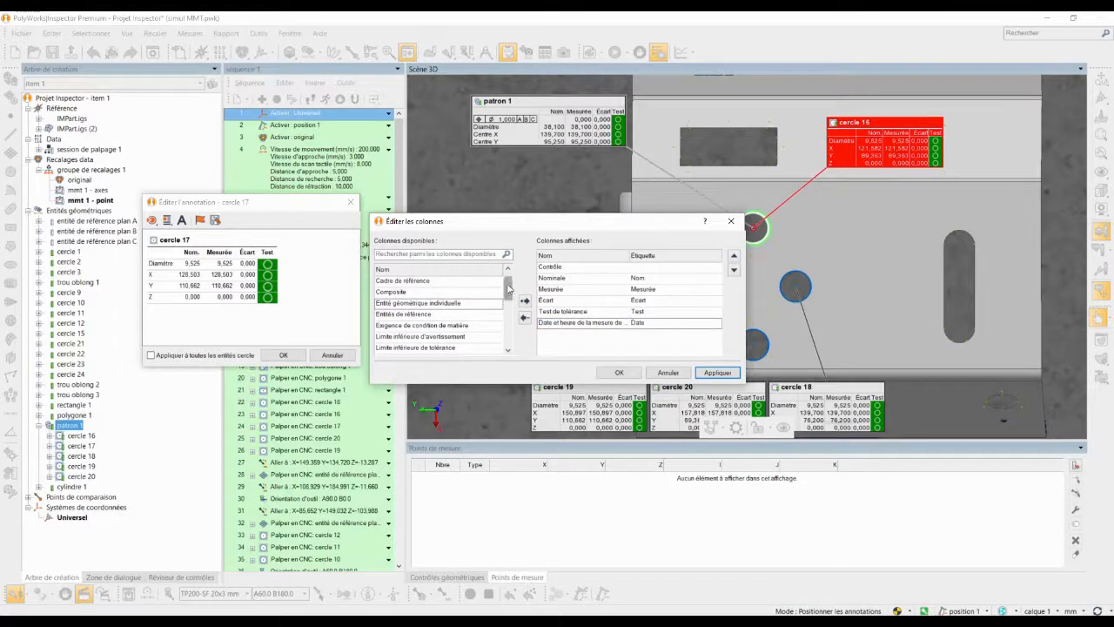
# Try adding the Nom de la caractéristique column to the cercle 17 annotation, and remove it again
pyautogui.moveTo(510, 288); pyautogui.dragTo(511, 311)
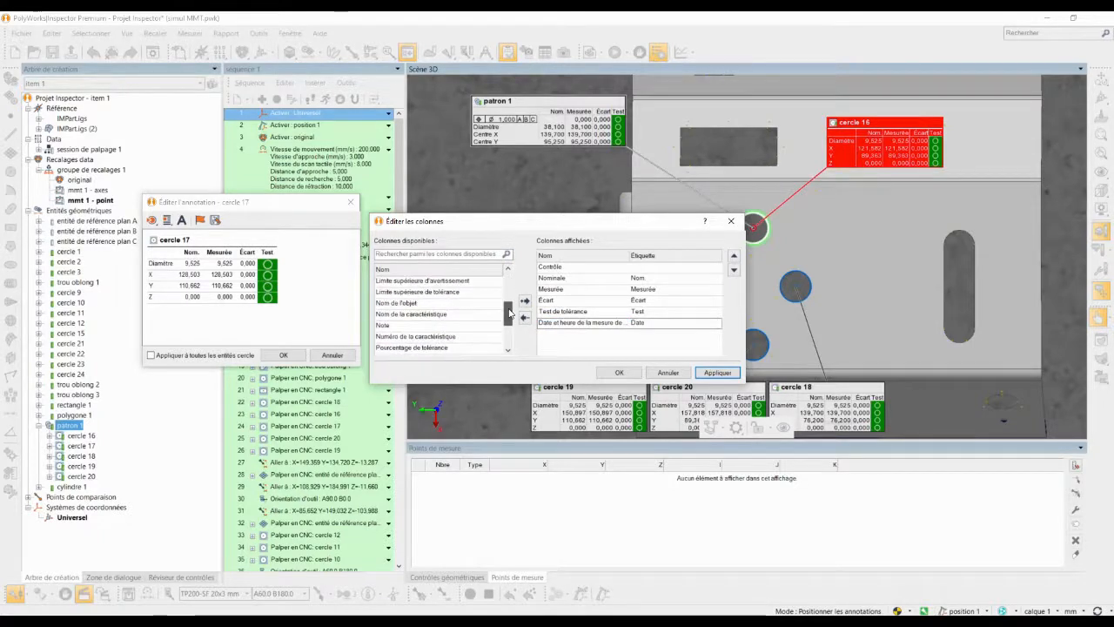
pyautogui.click(435, 313)
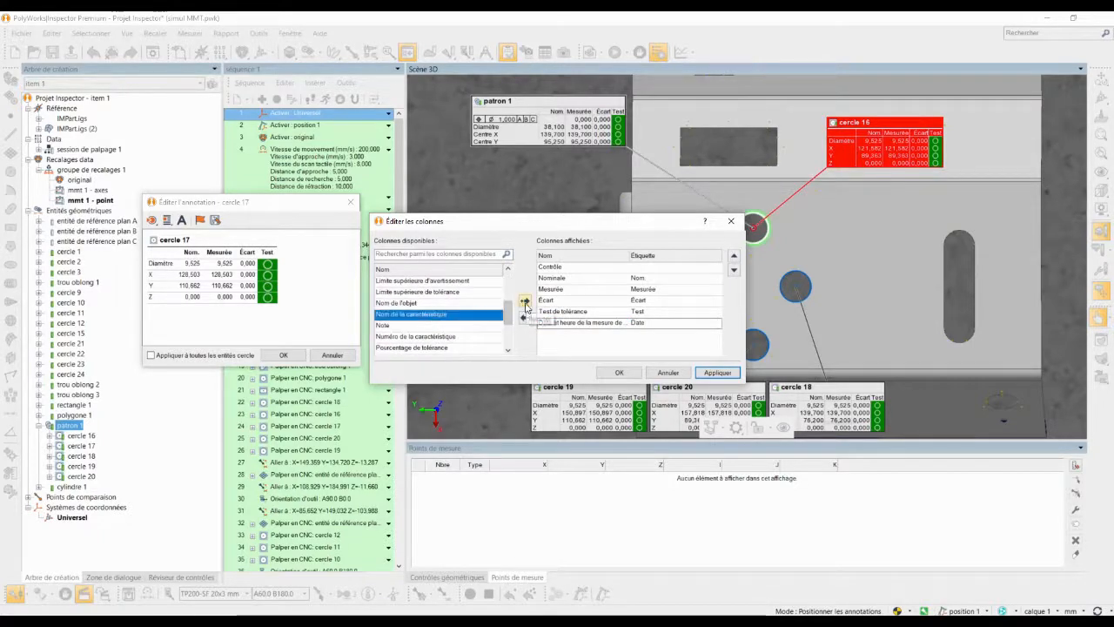
pyautogui.click(525, 302)
pyautogui.click(562, 335)
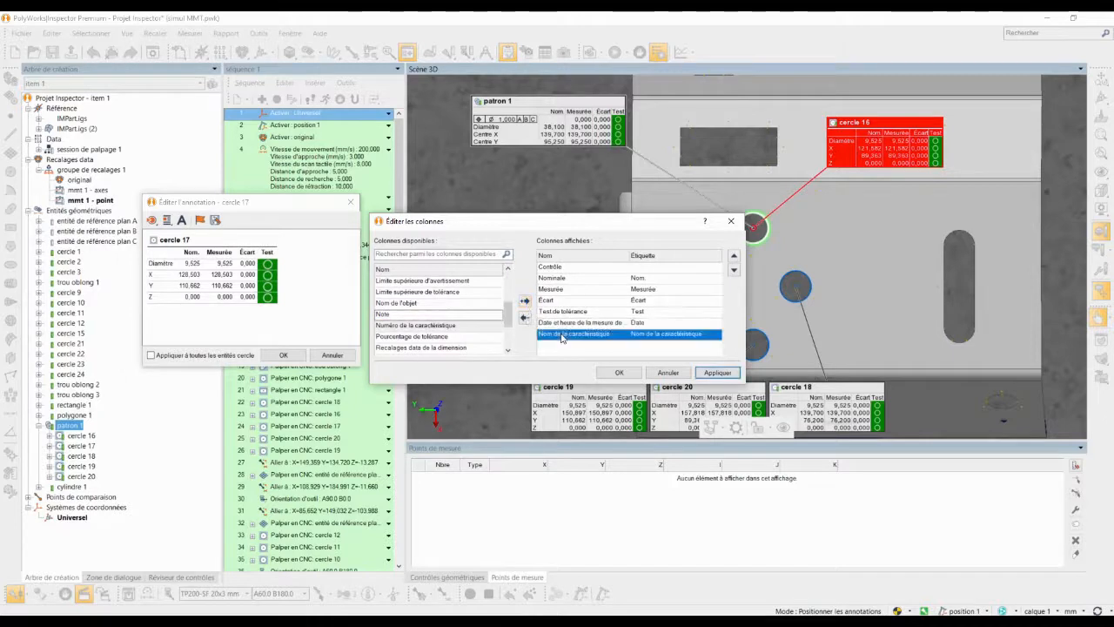
pyautogui.doubleClick(645, 337)
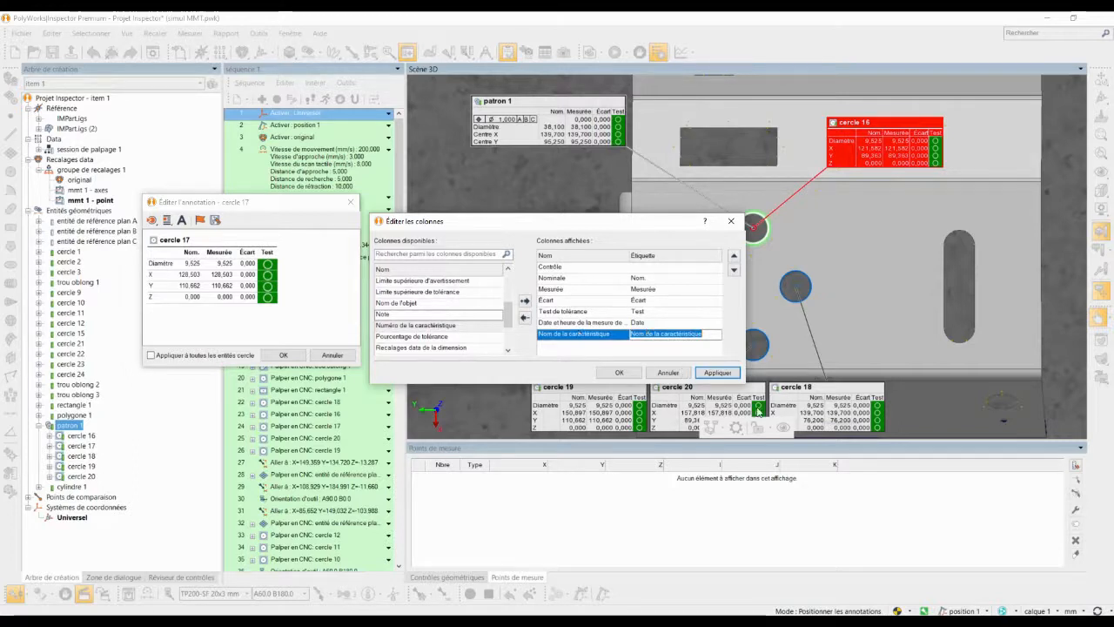
pyautogui.click(524, 319)
# Apply the column changes made in the cercle 17 annotation to all circle entities
pyautogui.click(717, 372)
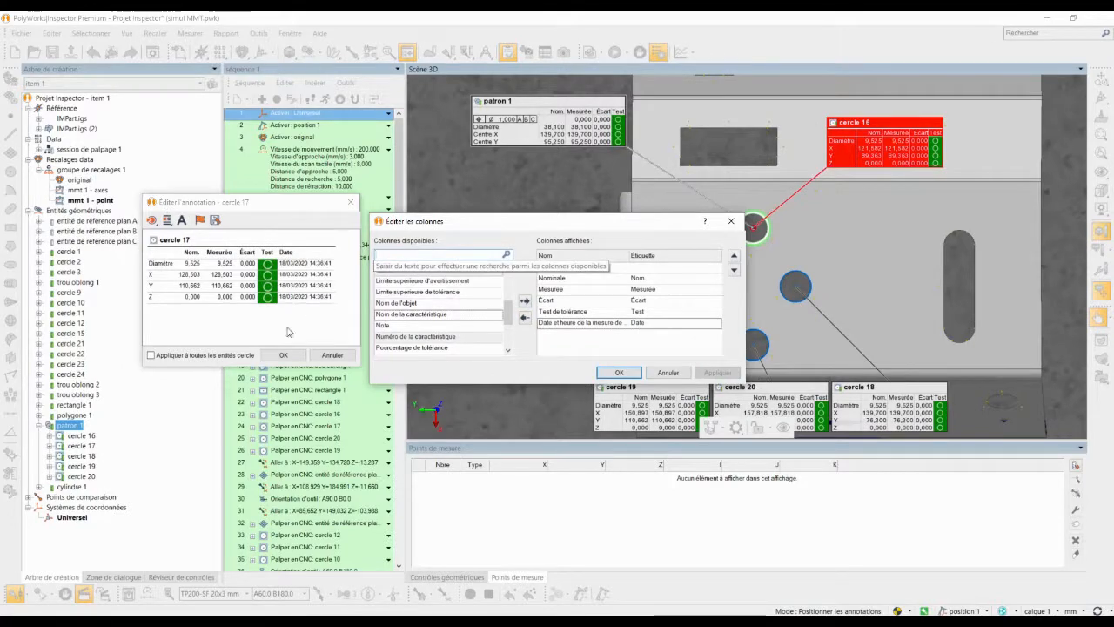
pyautogui.click(619, 372)
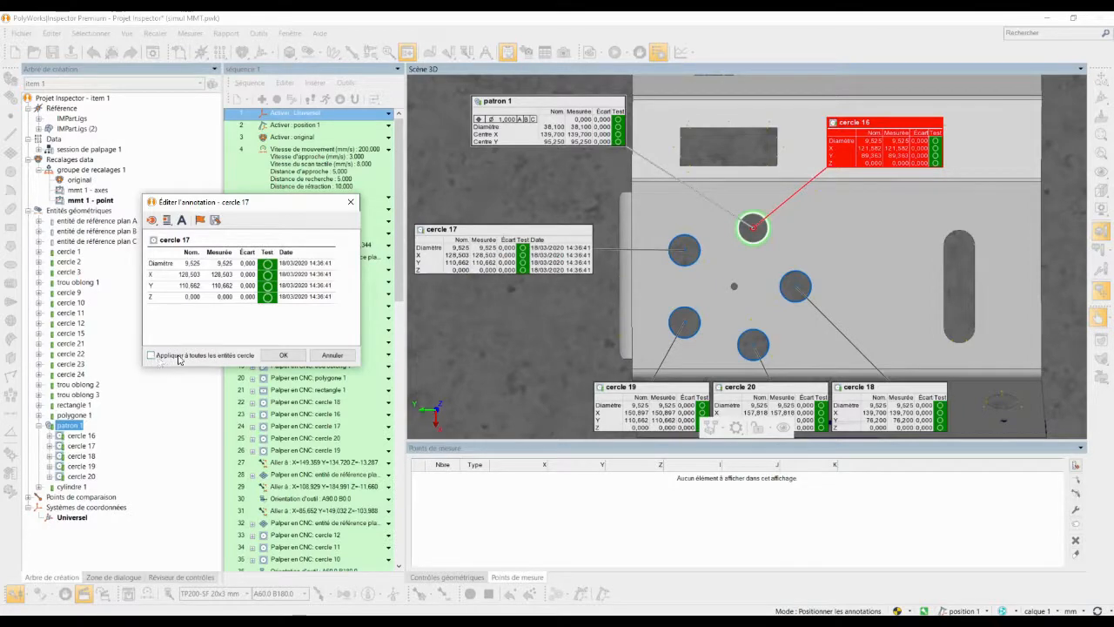
pyautogui.click(284, 355)
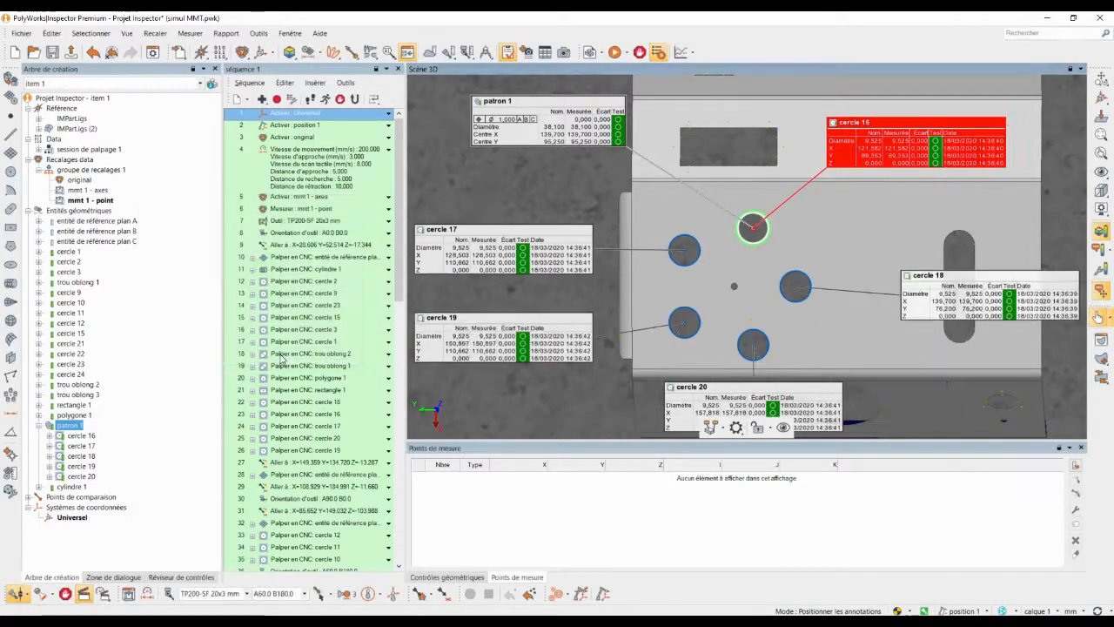
# Remove the Date column from the cercle 17 annotation and apply the change to all circle entities
pyautogui.moveTo(529, 244)
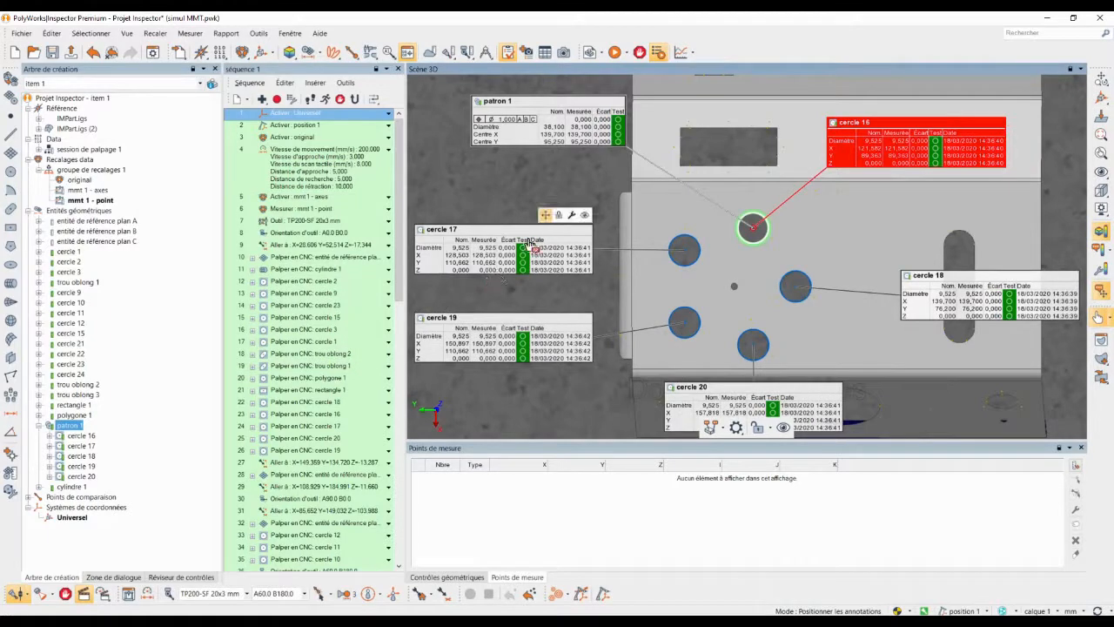
pyautogui.click(571, 215)
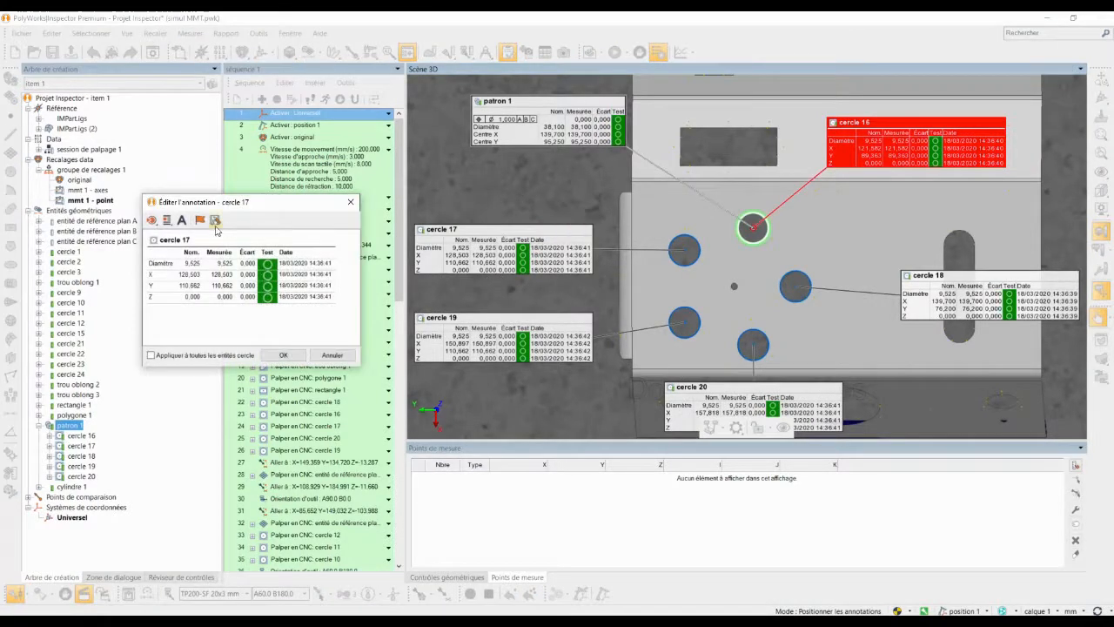
pyautogui.click(166, 220)
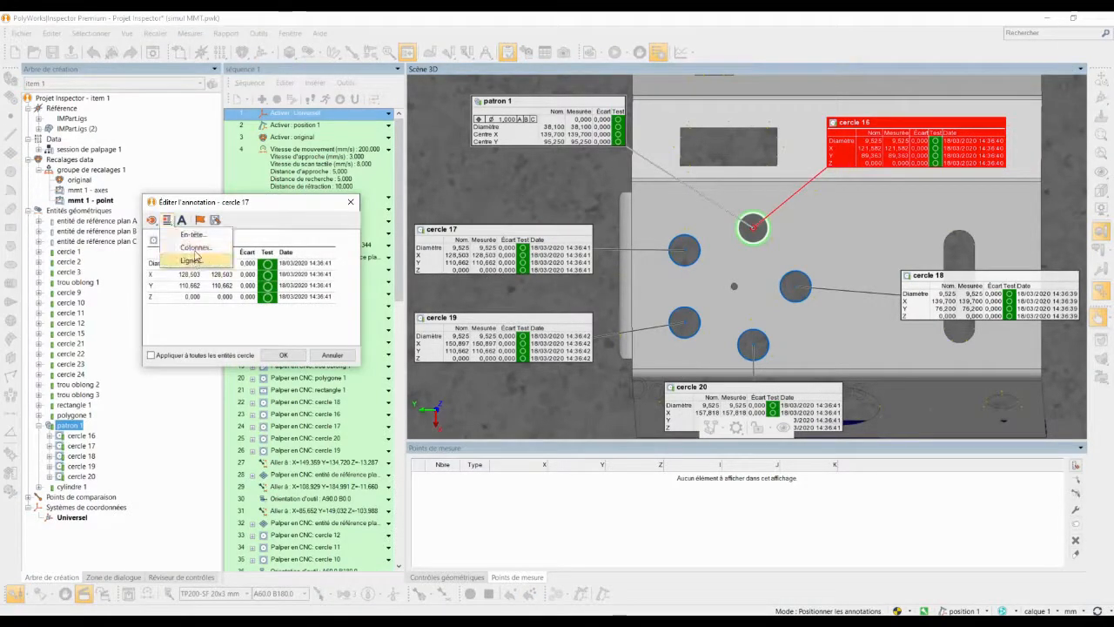
pyautogui.click(195, 248)
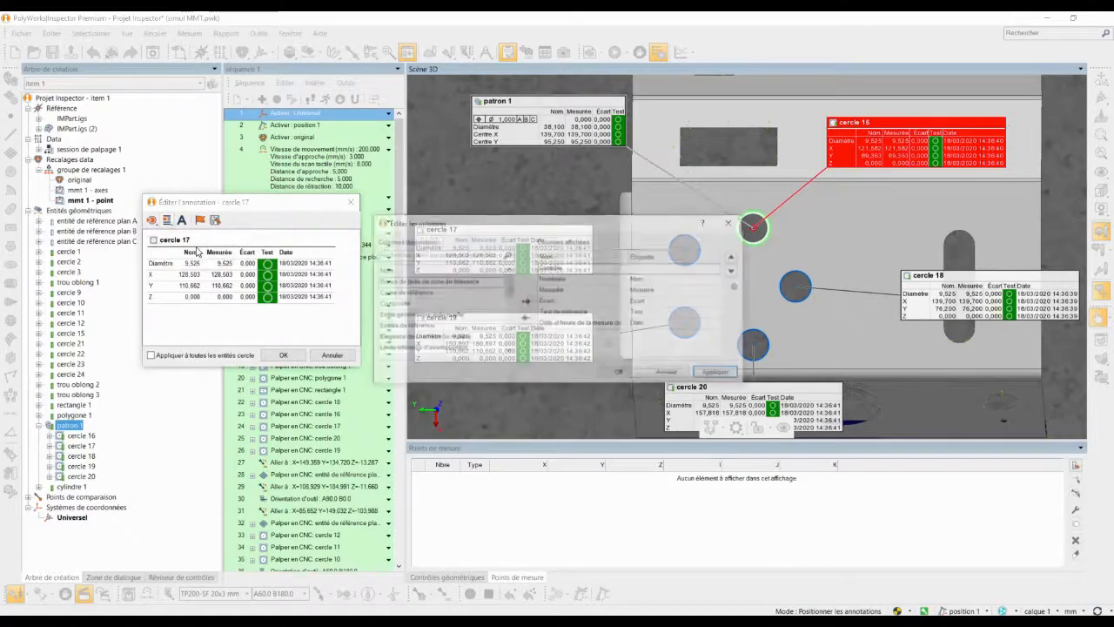
pyautogui.click(584, 323)
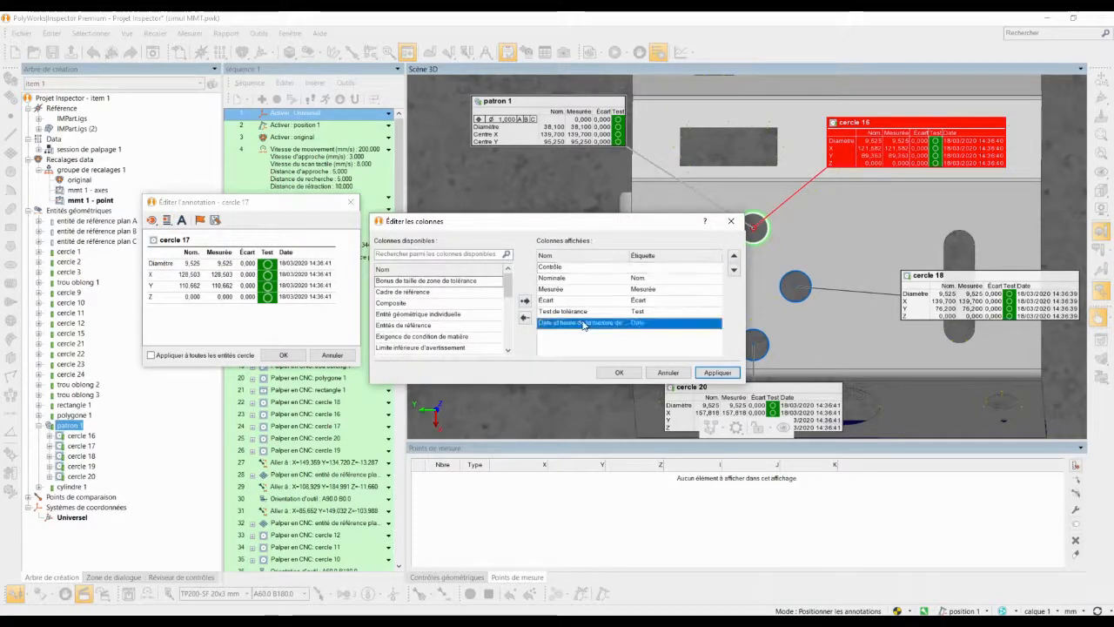
pyautogui.click(525, 317)
pyautogui.click(716, 373)
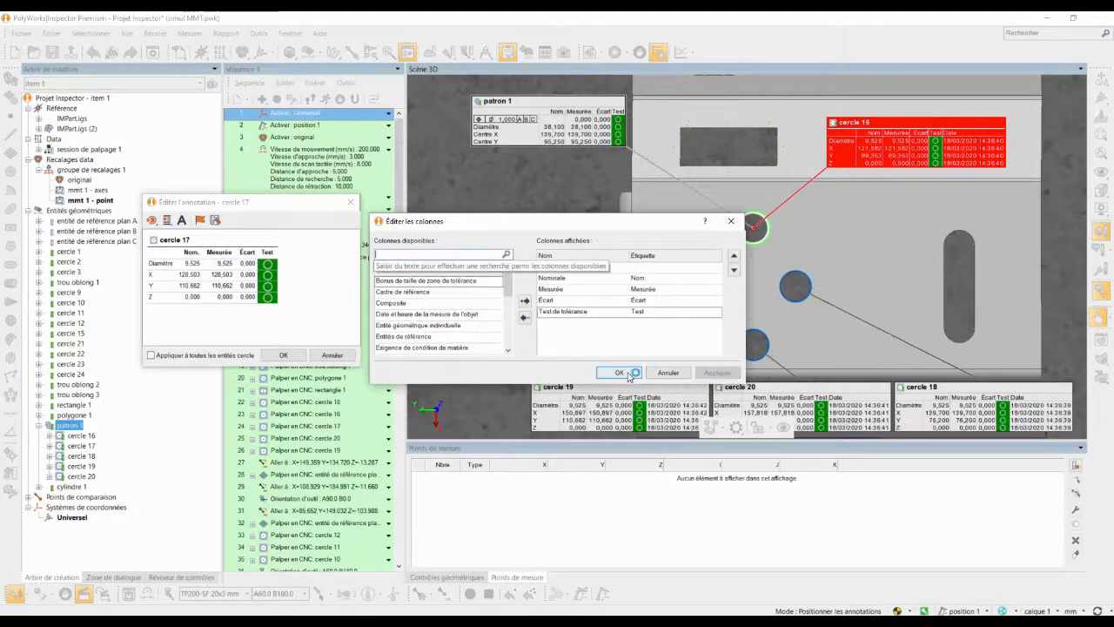
pyautogui.click(620, 373)
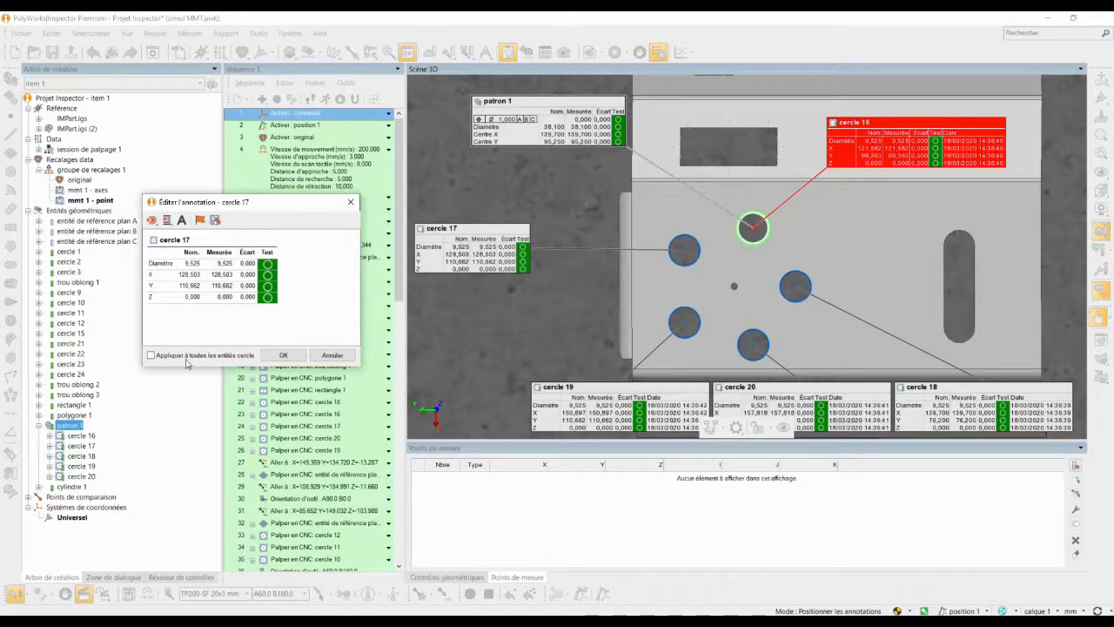
pyautogui.click(283, 355)
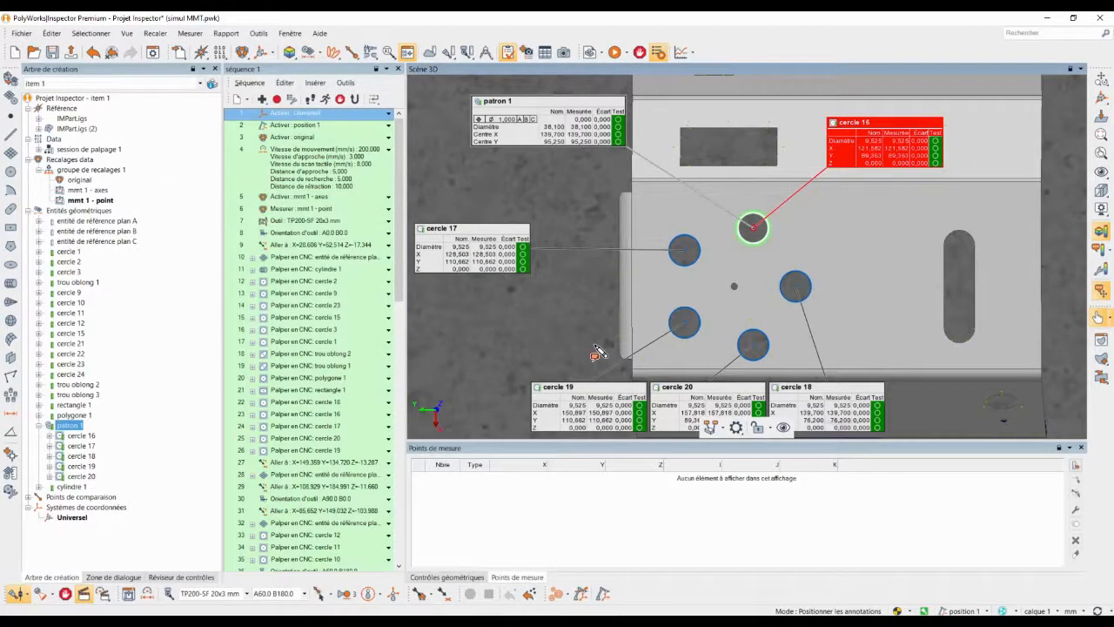
# Hide the CNC CMM's scanner, marble table and work volume in the 3D scene
pyautogui.moveTo(557, 105)
pyautogui.click(1103, 208)
pyautogui.click(1005, 376)
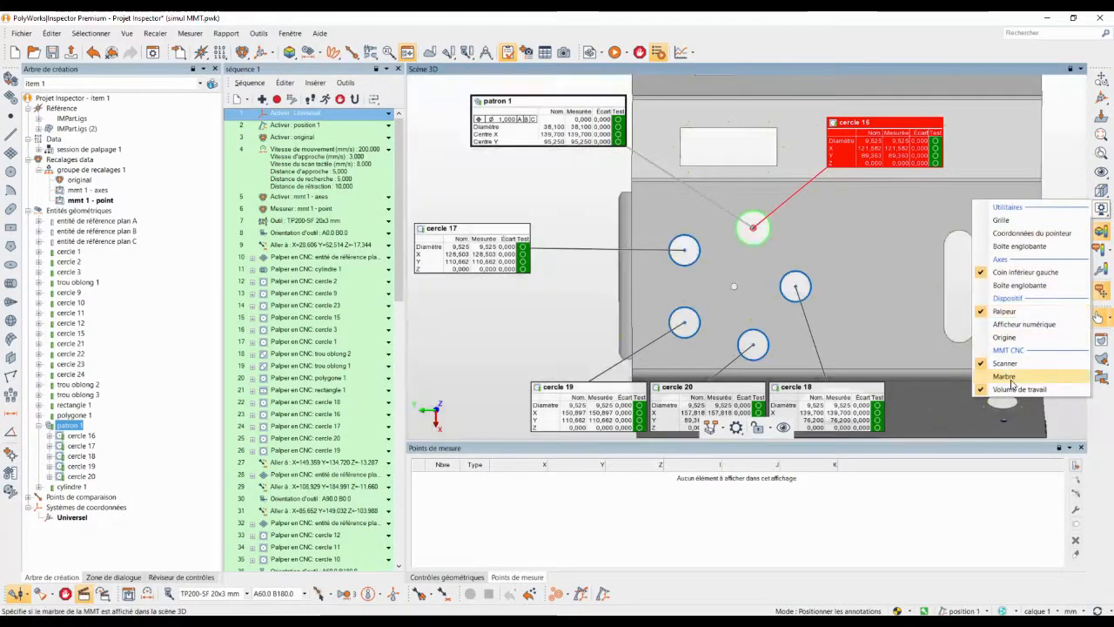
pyautogui.click(1017, 389)
pyautogui.click(1014, 371)
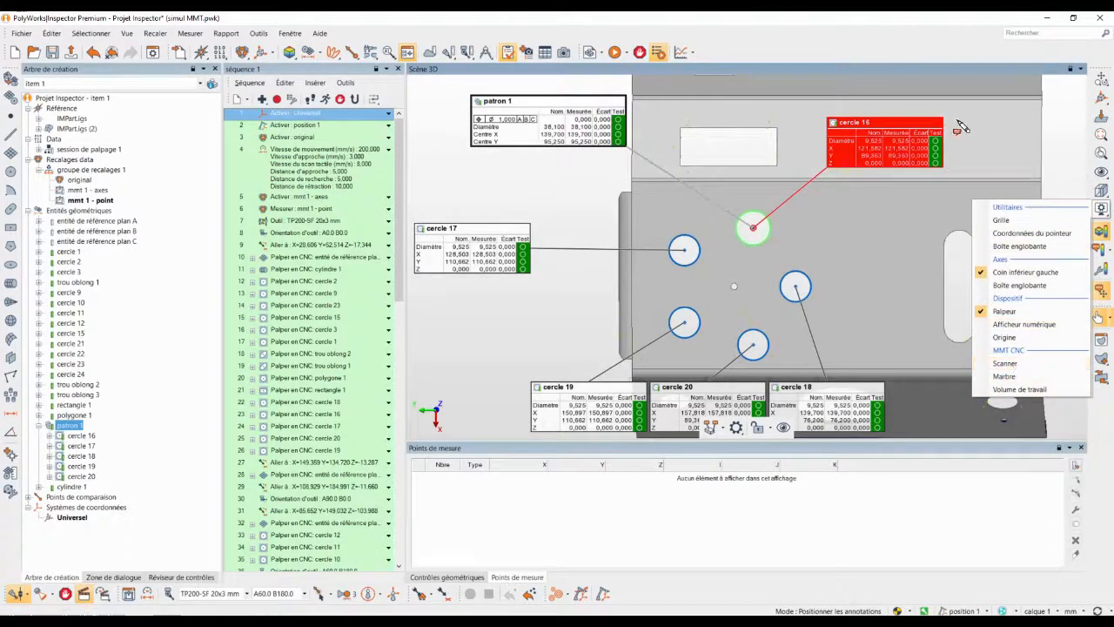
pyautogui.click(548, 18)
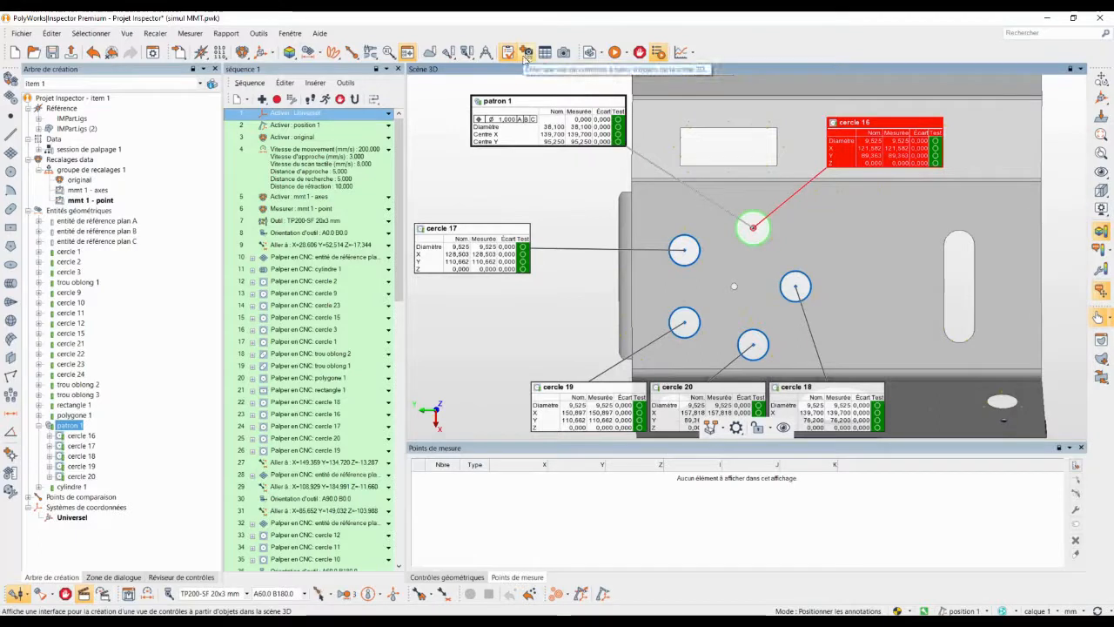
# Create a control view named pattern with a report item from the 3D scene, and hide patron 1 with its circles
pyautogui.click(525, 53)
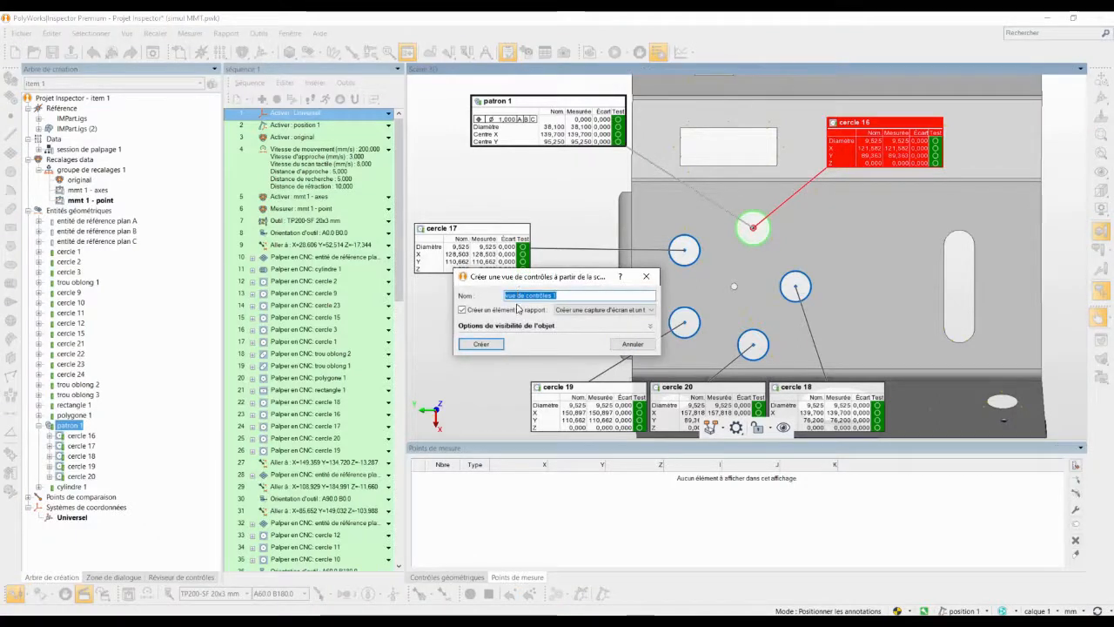
pyautogui.write('patt')
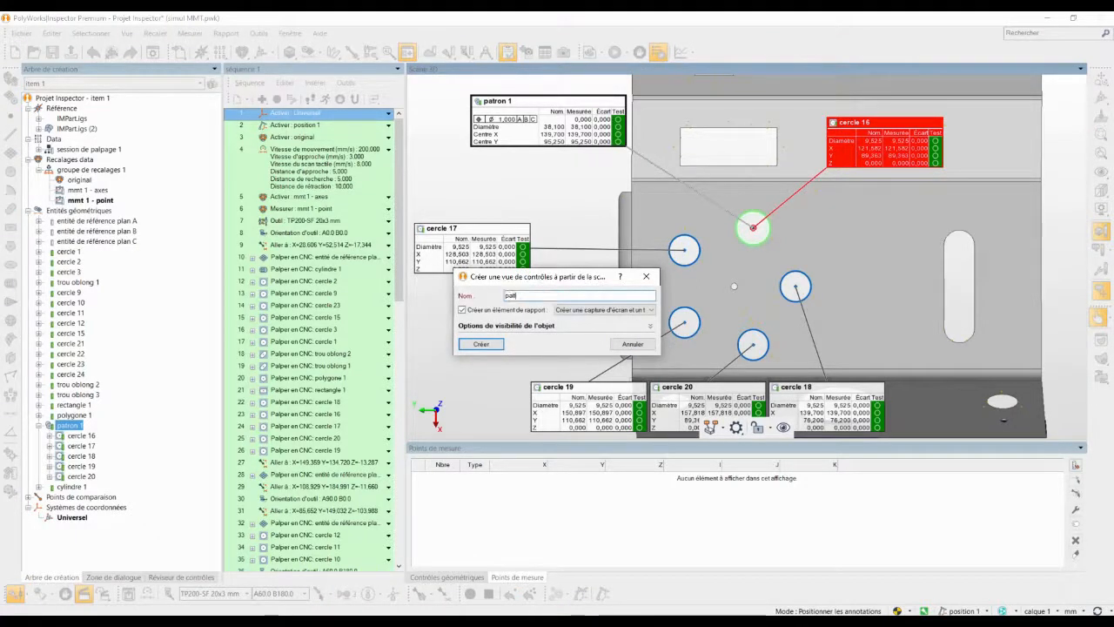
pyautogui.write('ern')
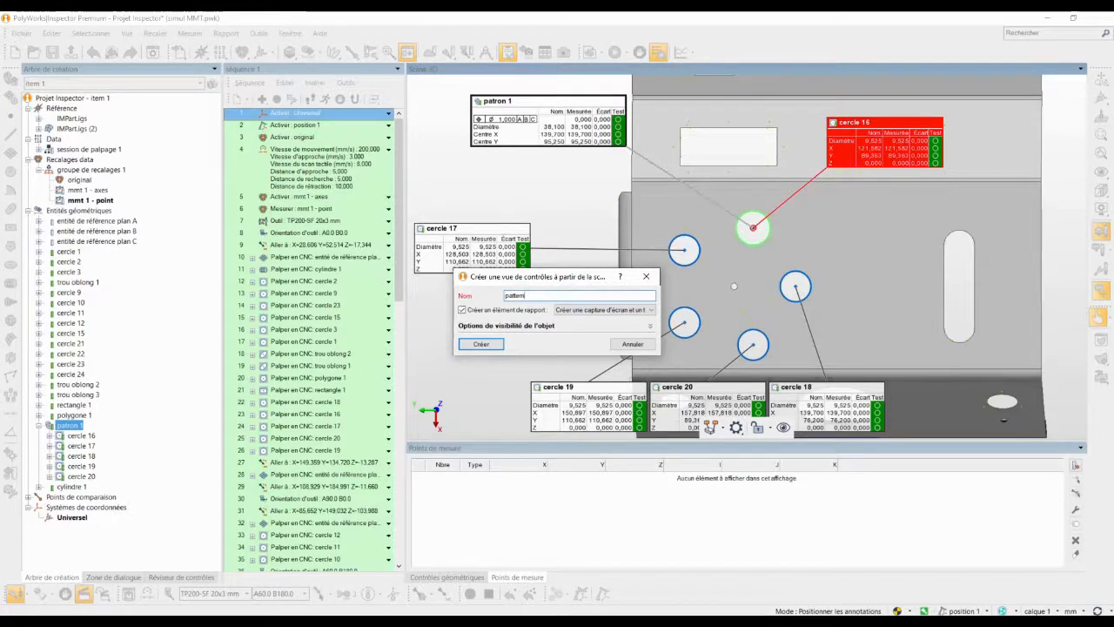
pyautogui.press('Return')
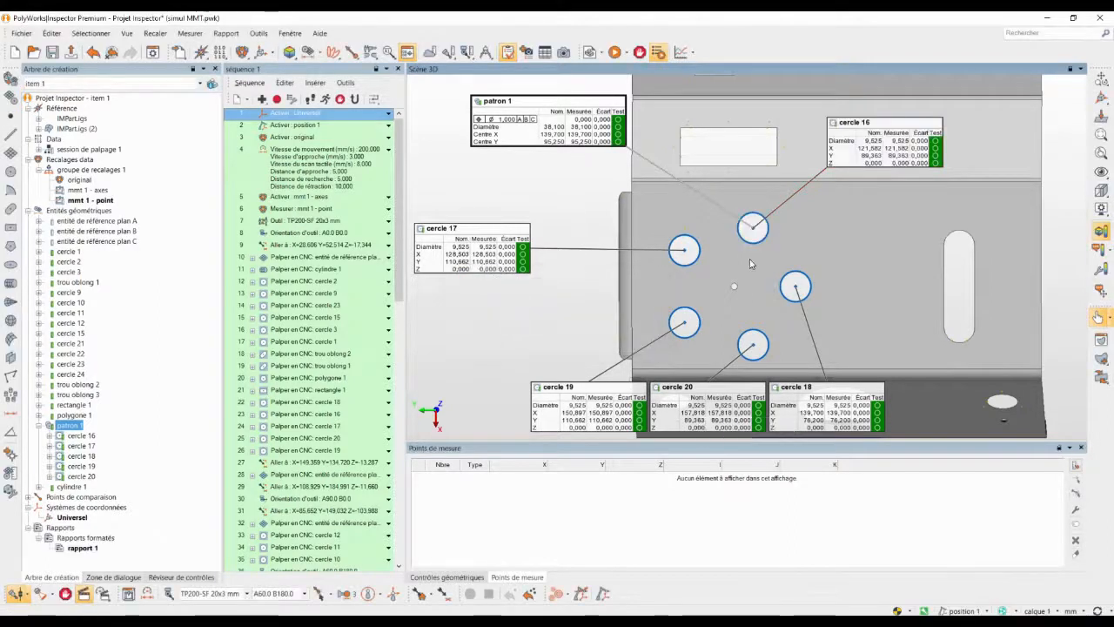
pyautogui.click(49, 426)
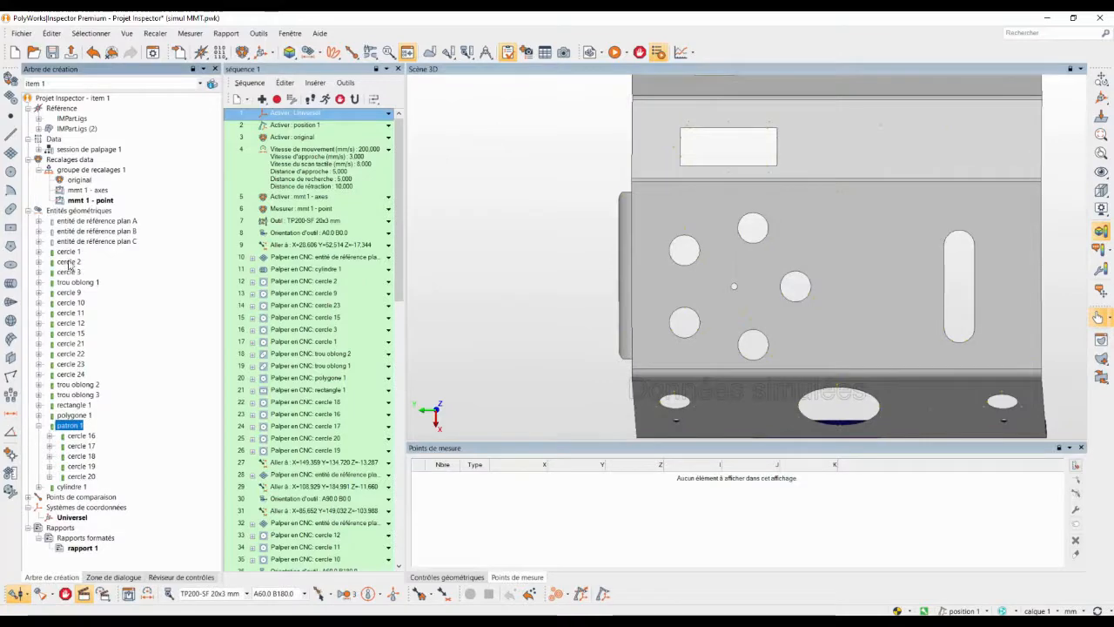
# Show all comparison points with their annotations in the 3D scene, with the whole part in view
pyautogui.click(39, 498)
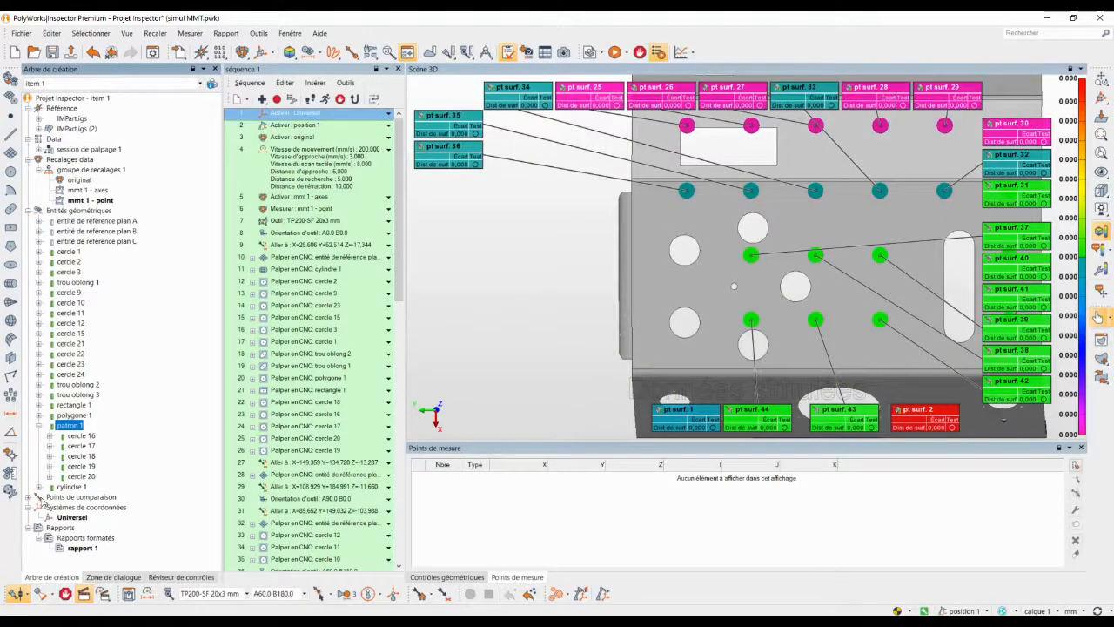
pyautogui.scroll(-3, 600, 354)
pyautogui.scroll(-3, 744, 271)
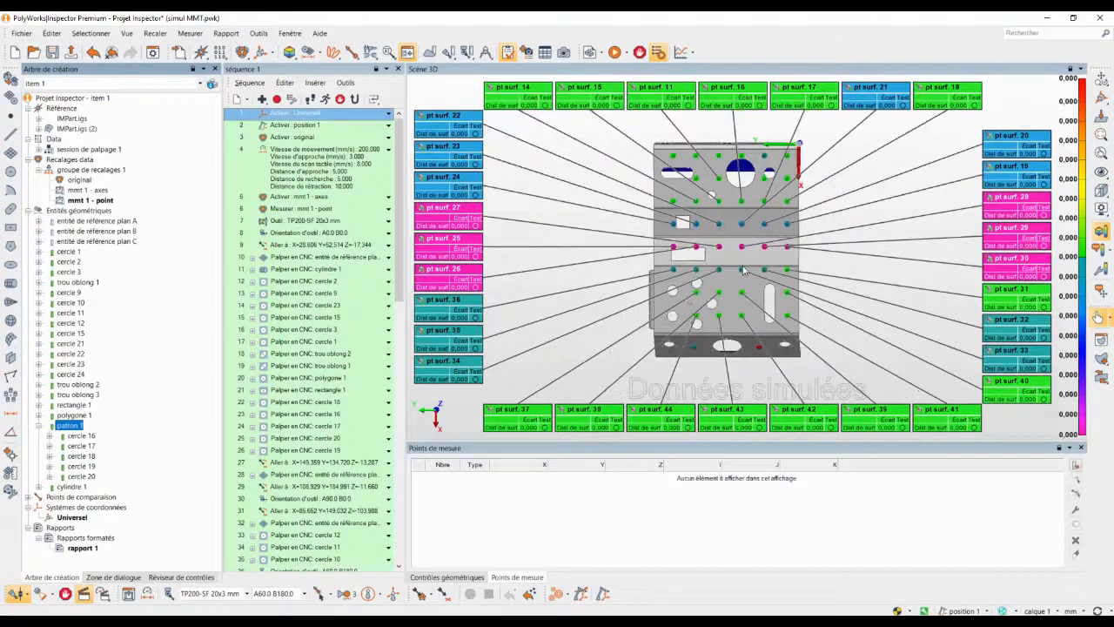
pyautogui.scroll(3, 732, 193)
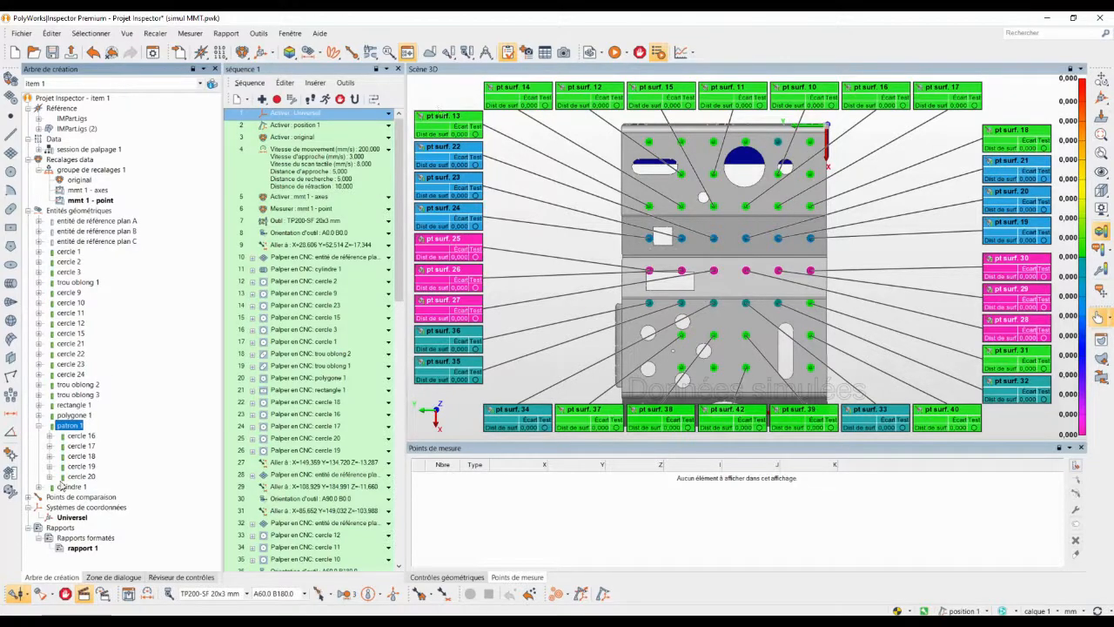
# Expand the comparison points and groupe d'objets 1 in the tree, and display the geometric controls of pt surf. 2
pyautogui.click(31, 499)
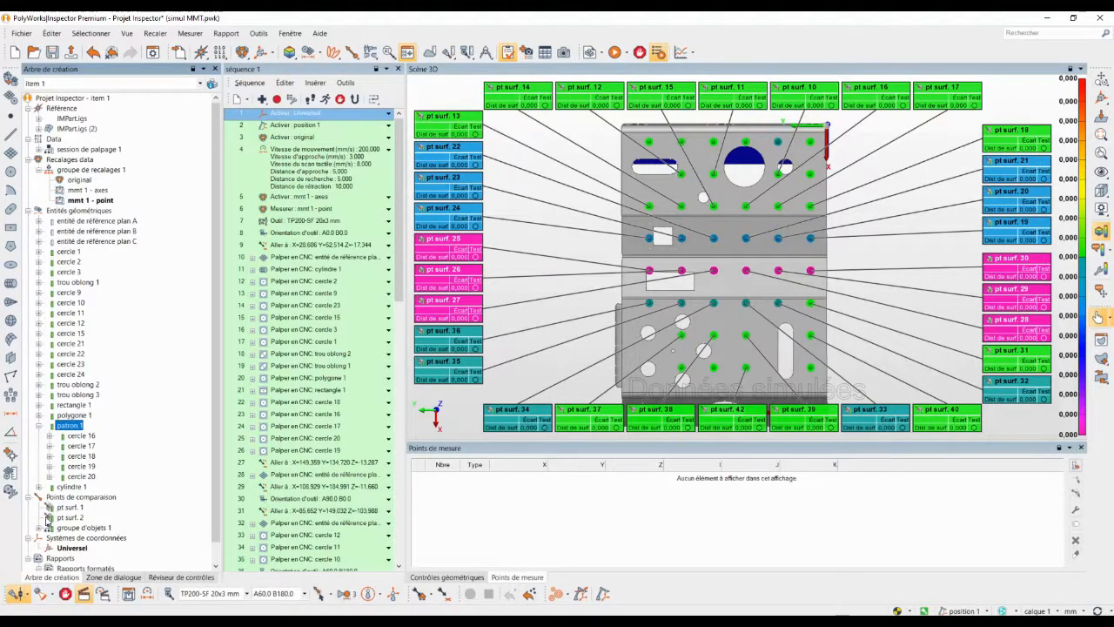
pyautogui.click(69, 508)
pyautogui.click(69, 518)
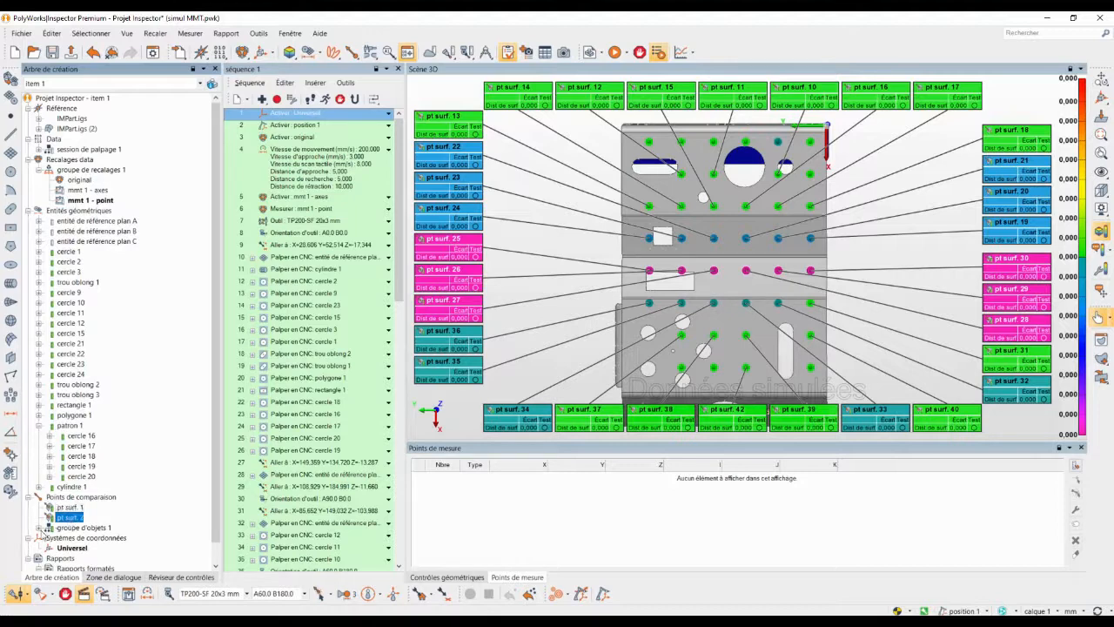
pyautogui.click(38, 528)
pyautogui.click(85, 140)
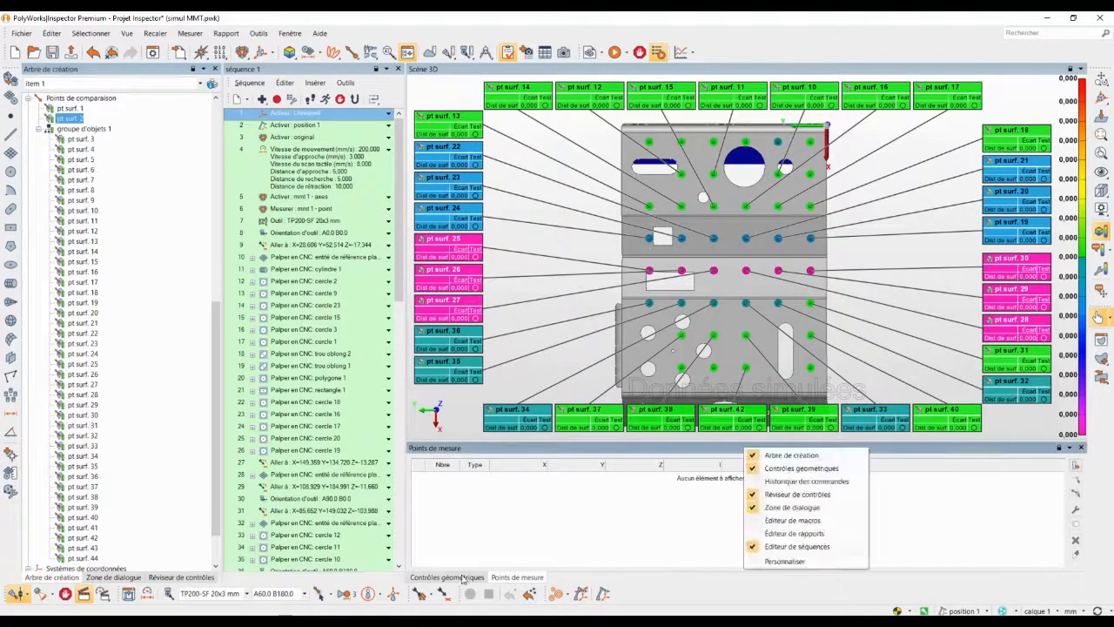
pyautogui.click(462, 575)
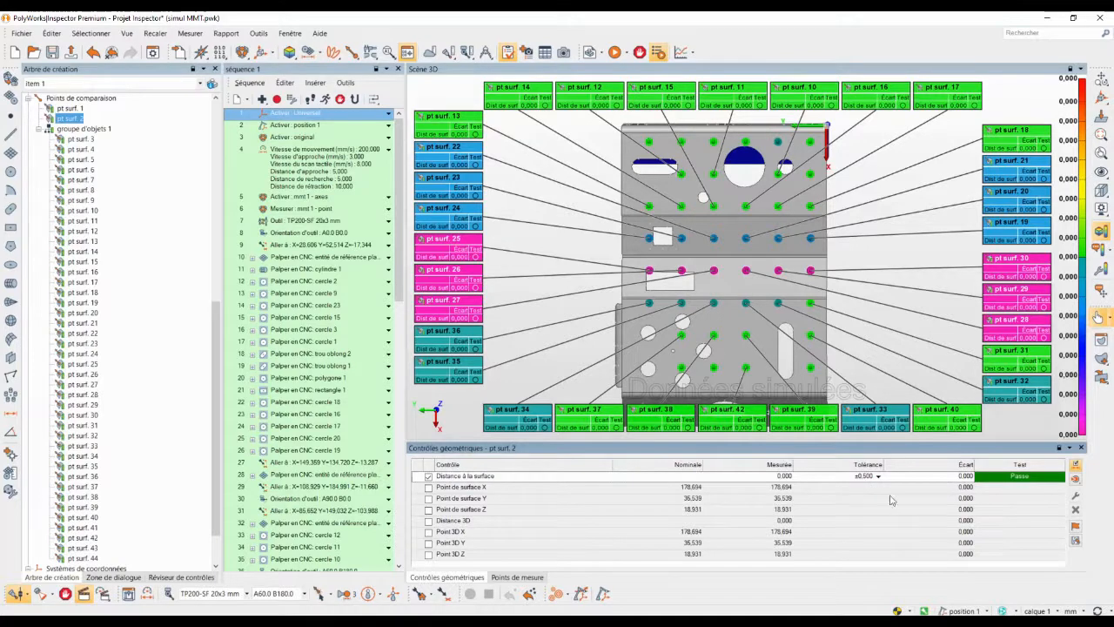
# Review the geometric controls of several surface points in groupe d'objets 1, starting with pt surf. 3
pyautogui.click(79, 139)
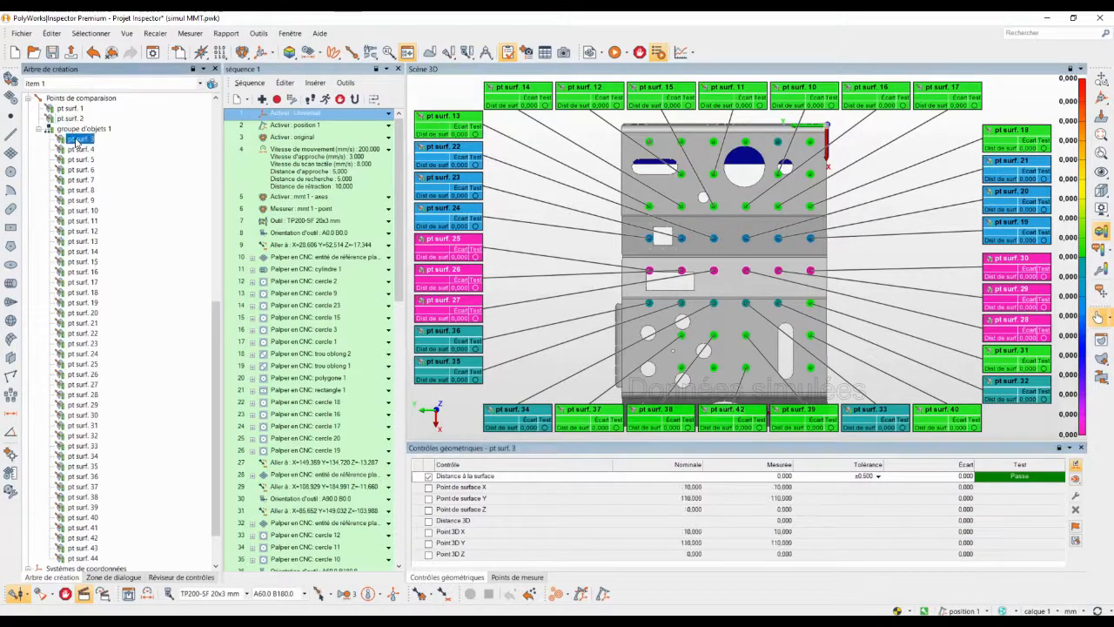
pyautogui.click(85, 159)
pyautogui.click(83, 190)
pyautogui.click(83, 211)
pyautogui.click(88, 242)
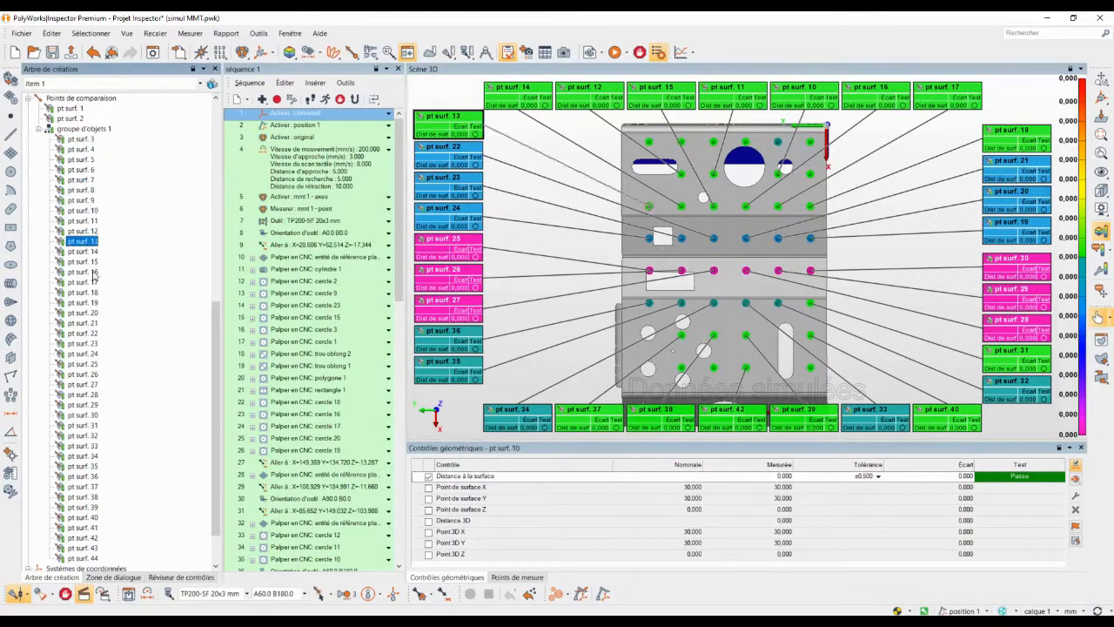
pyautogui.click(95, 293)
# Select groupe d'objets 1 and create a control view named points de surface with a report item from the 3D scene
pyautogui.click(68, 129)
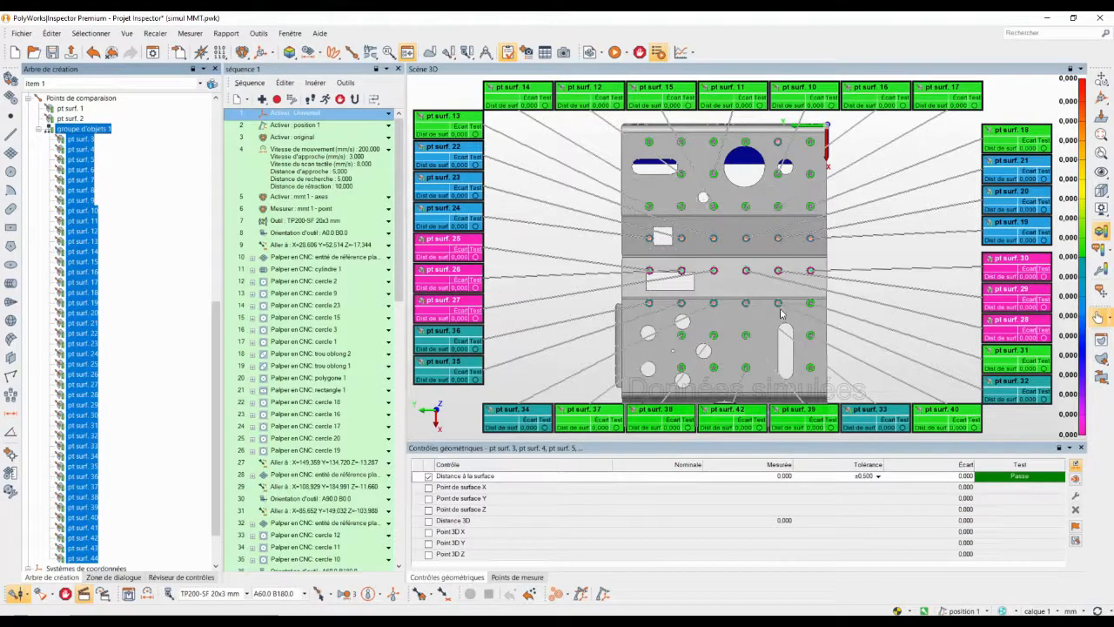
pyautogui.click(49, 129)
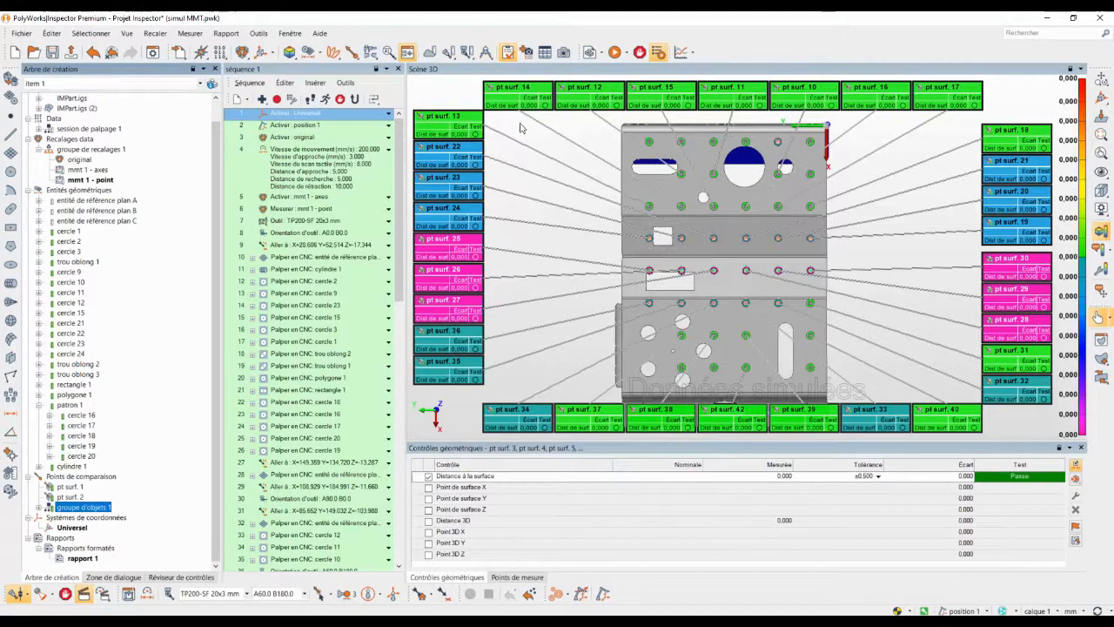
pyautogui.click(526, 53)
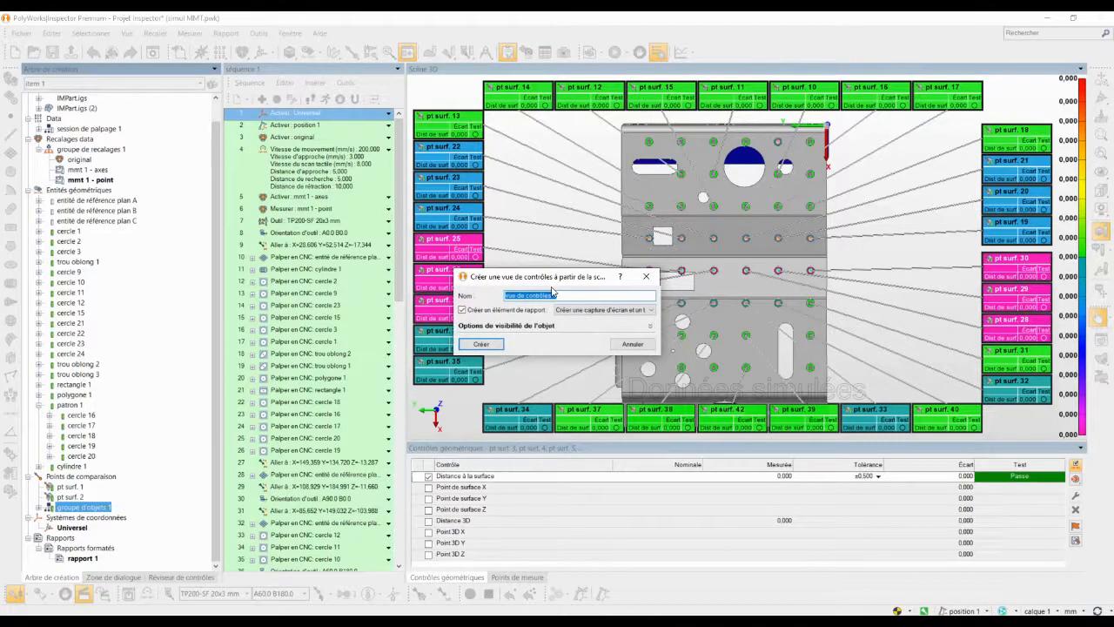
pyautogui.write('pc')
pyautogui.write('ints de surface')
pyautogui.press('Return')
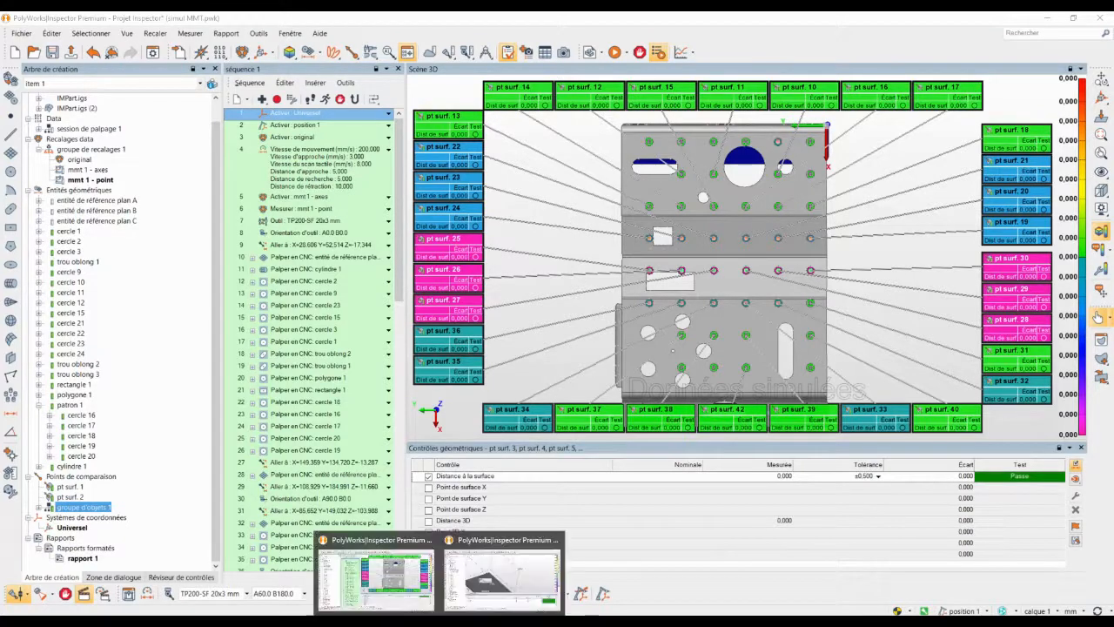
# Switch to the Projet Inspector MMT window and browse all controls in a widened control reviewer
pyautogui.click(488, 576)
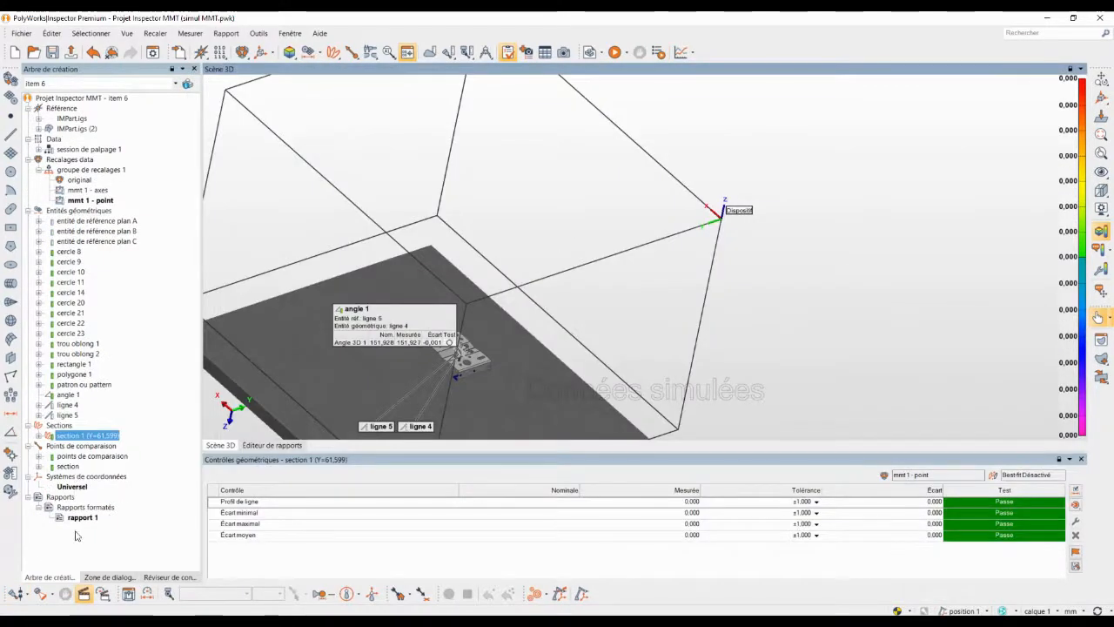
pyautogui.click(508, 51)
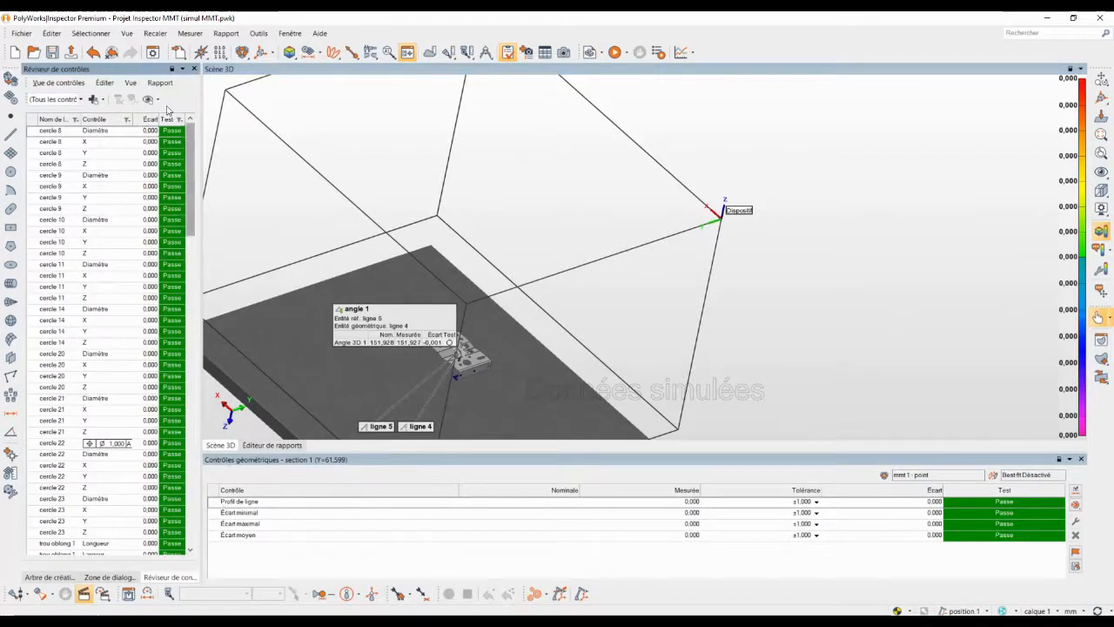
pyautogui.click(204, 165)
pyautogui.moveTo(200, 161); pyautogui.dragTo(320, 161)
pyautogui.scroll(5, 526, 375)
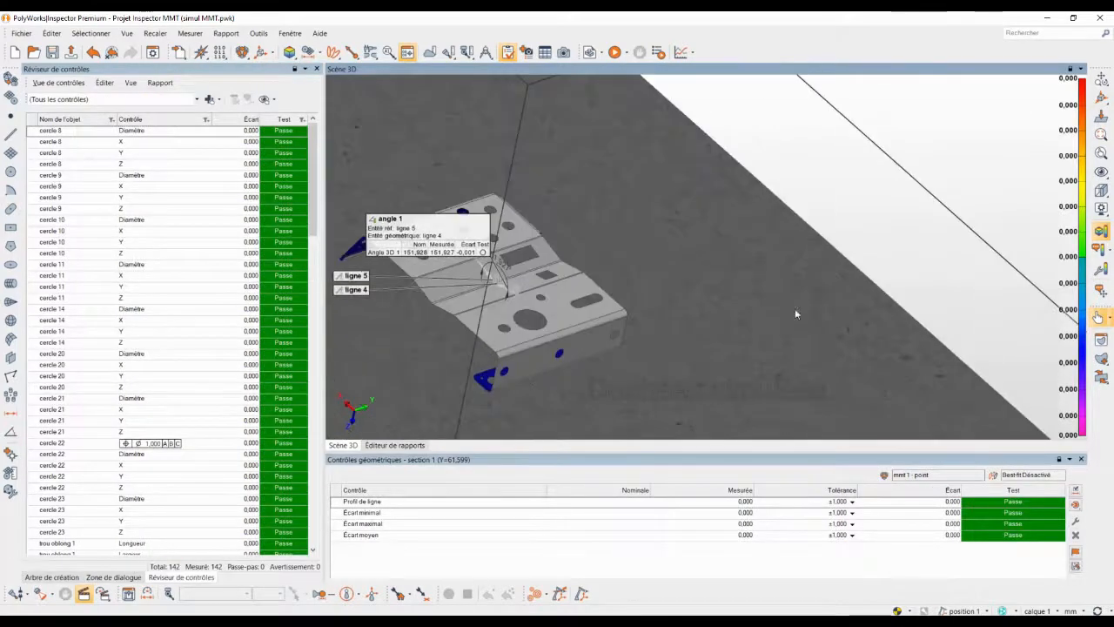
pyautogui.scroll(-3, 863, 282)
pyautogui.scroll(2, 684, 294)
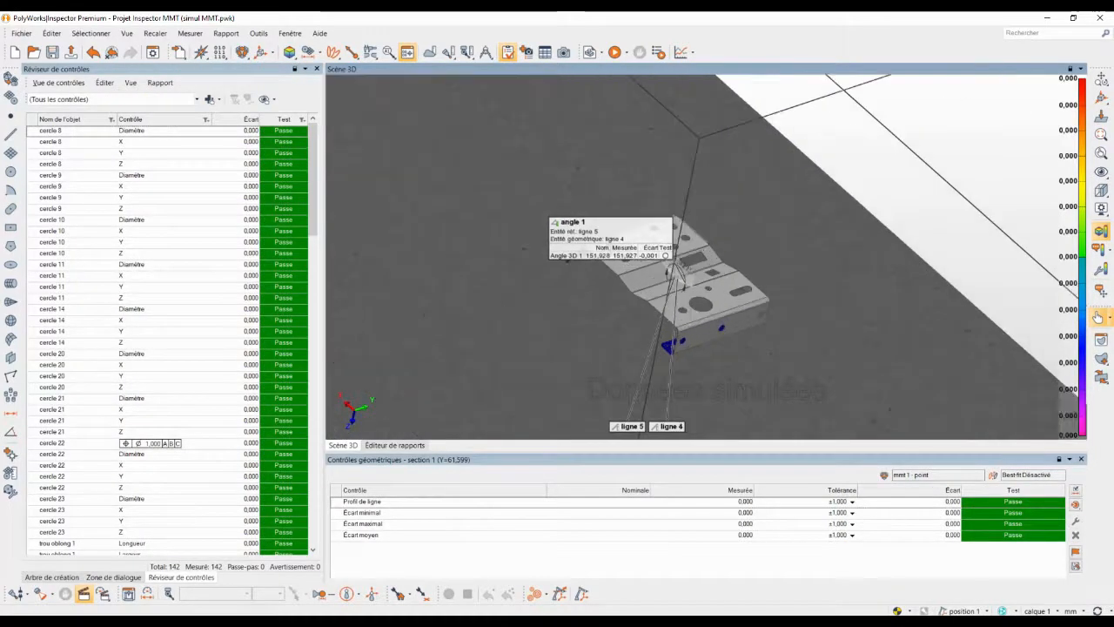
pyautogui.moveTo(80, 248); pyautogui.dragTo(70, 388)
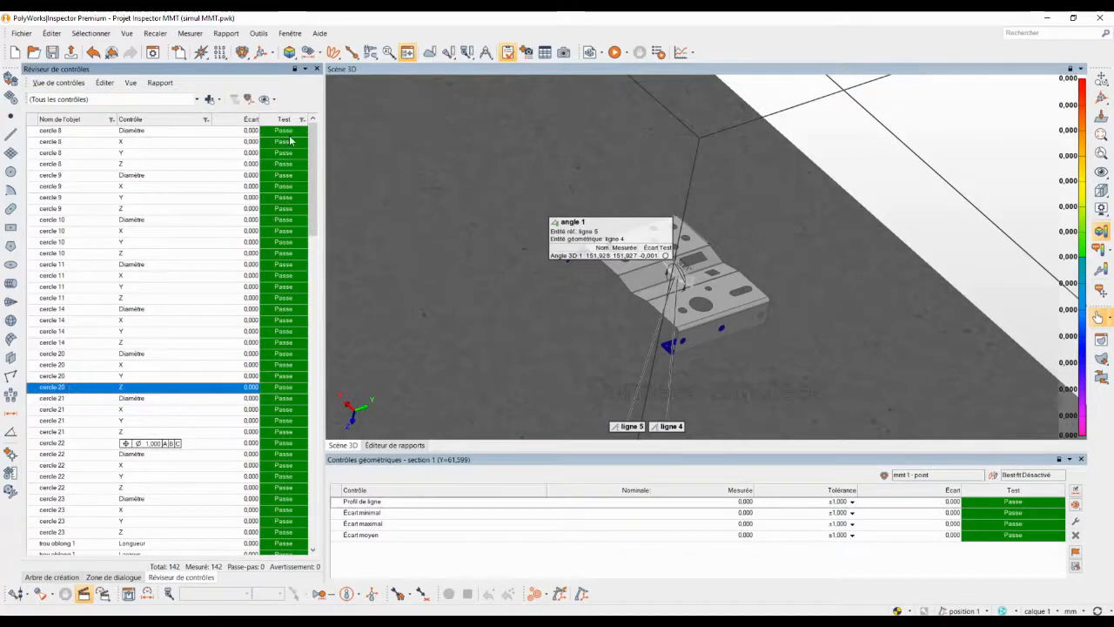
pyautogui.moveTo(313, 152)
pyautogui.mouseDown()
pyautogui.moveTo(310, 448)
pyautogui.moveTo(301, 159)
pyautogui.mouseUp()
# Review the control views pattern, section, angle, points de comparaison and géométrie in turn
pyautogui.click(80, 102)
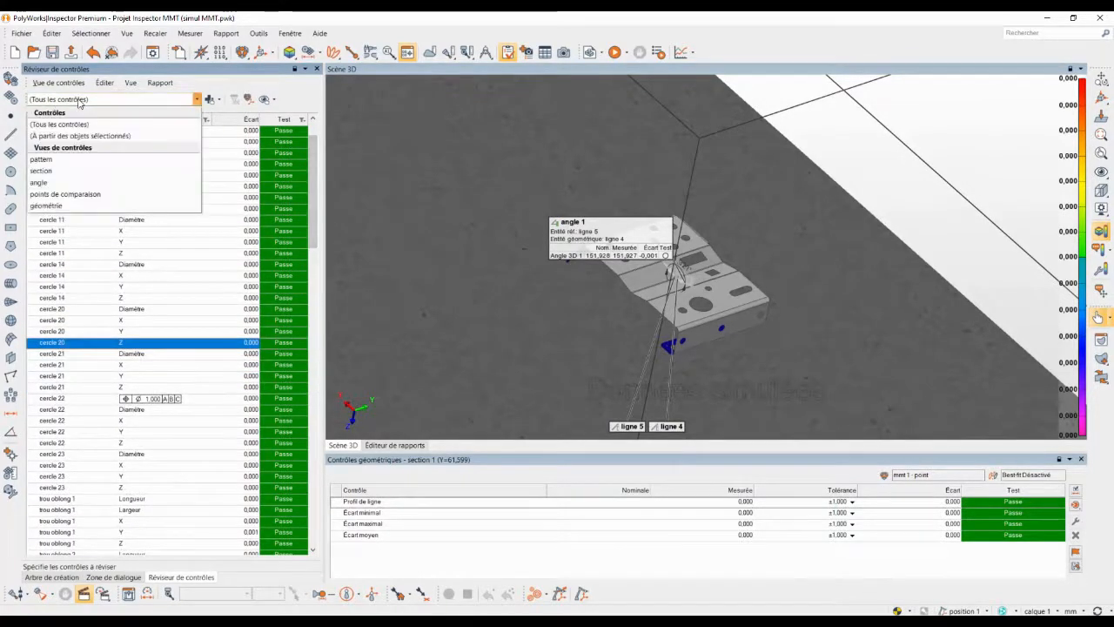
pyautogui.click(54, 159)
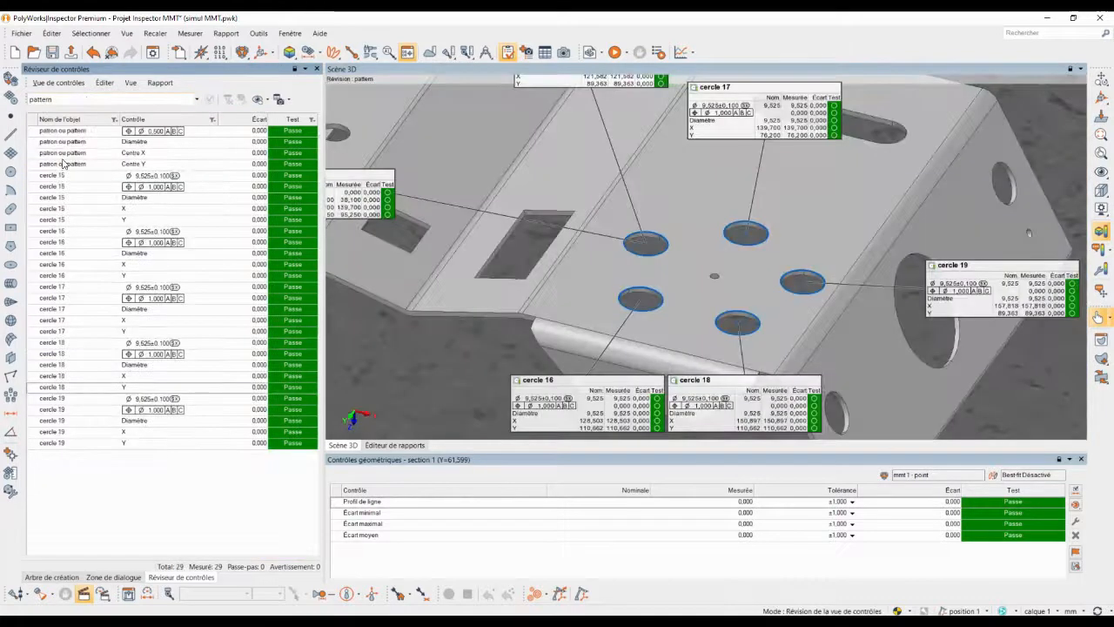
pyautogui.click(80, 99)
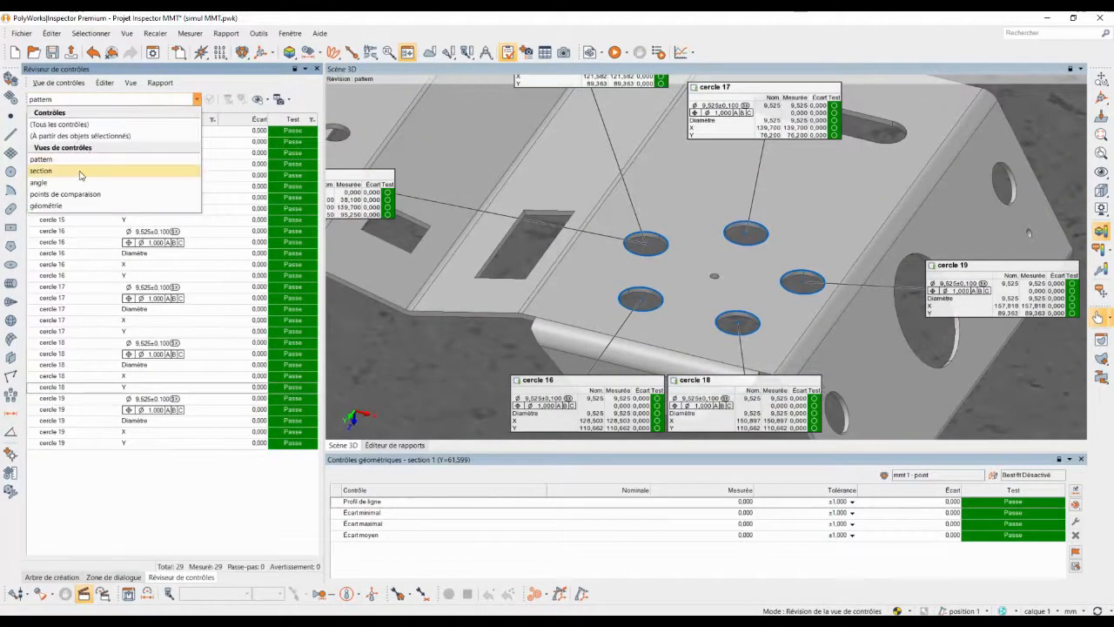
pyautogui.click(80, 171)
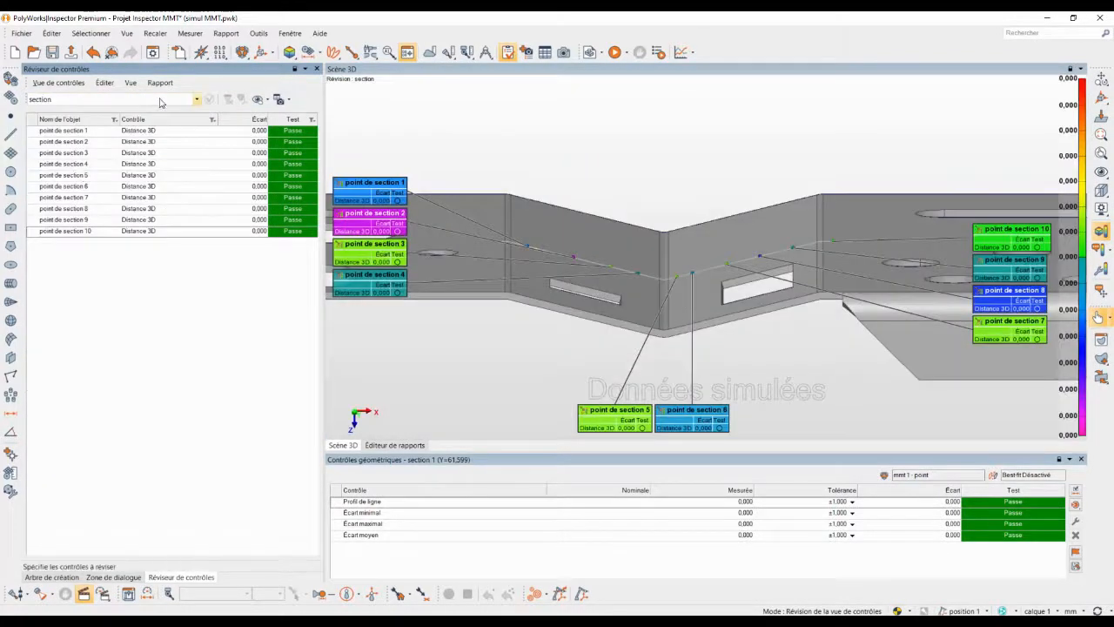
pyautogui.click(197, 99)
pyautogui.click(79, 179)
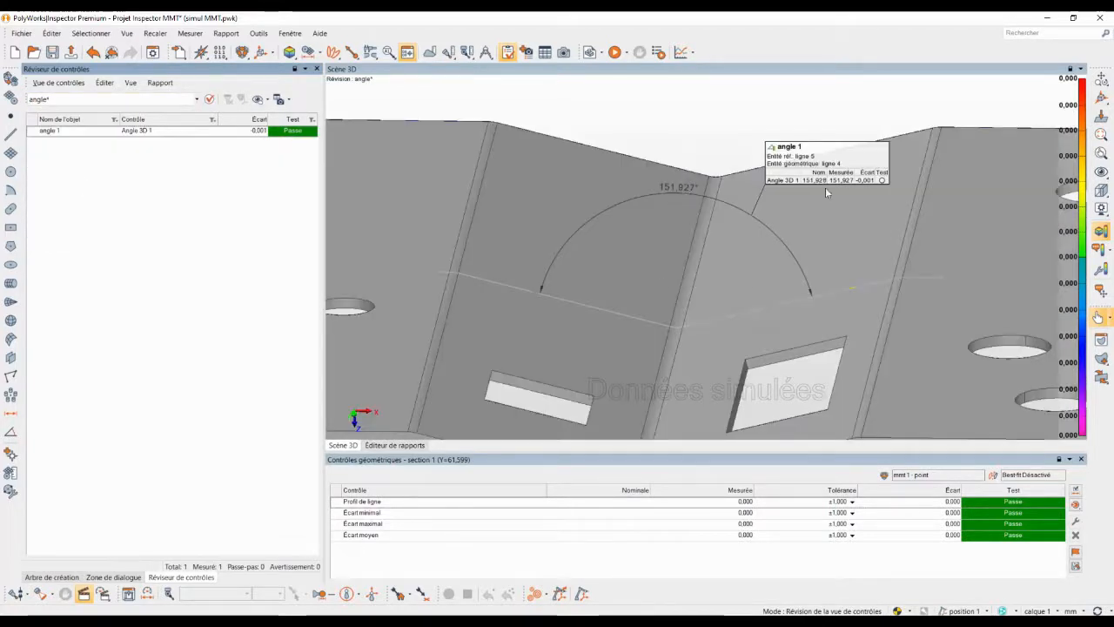
pyautogui.click(196, 100)
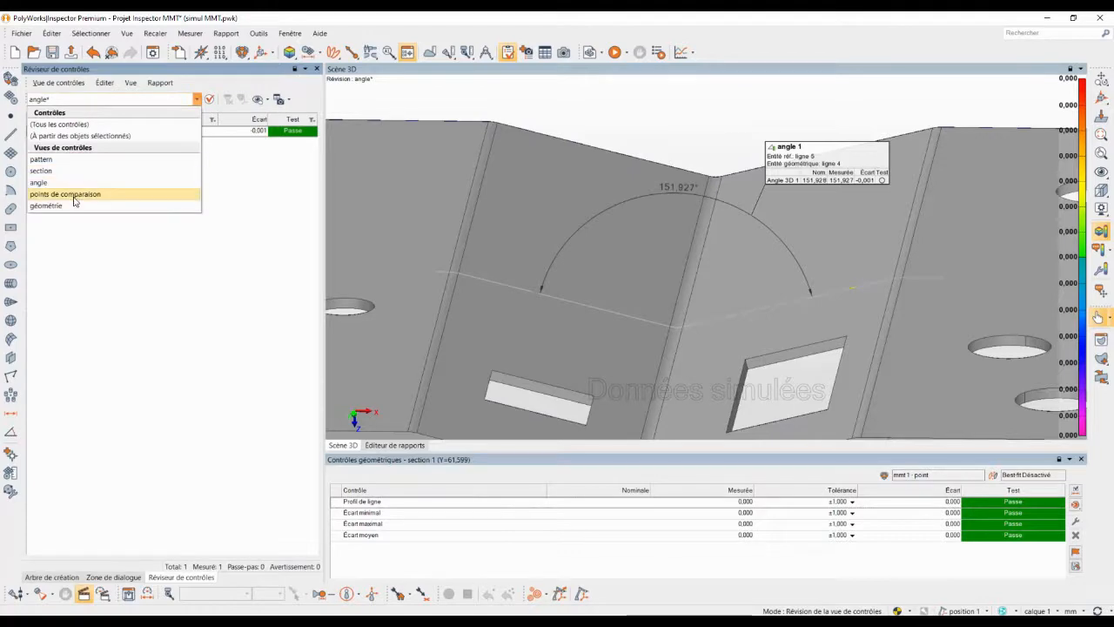
pyautogui.click(75, 195)
pyautogui.click(98, 99)
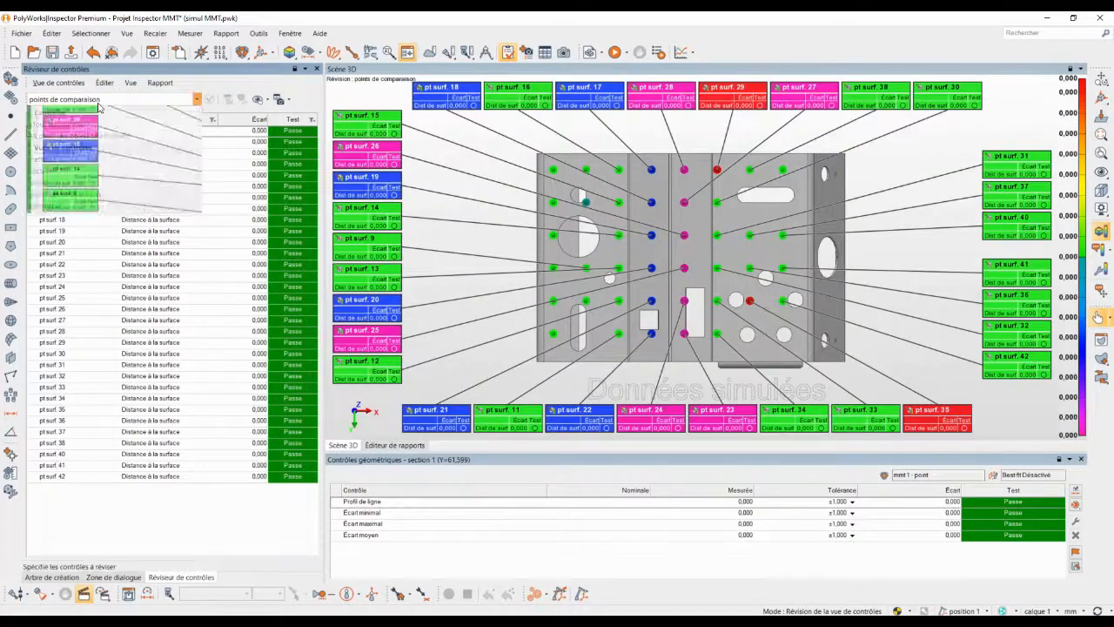
pyautogui.click(76, 207)
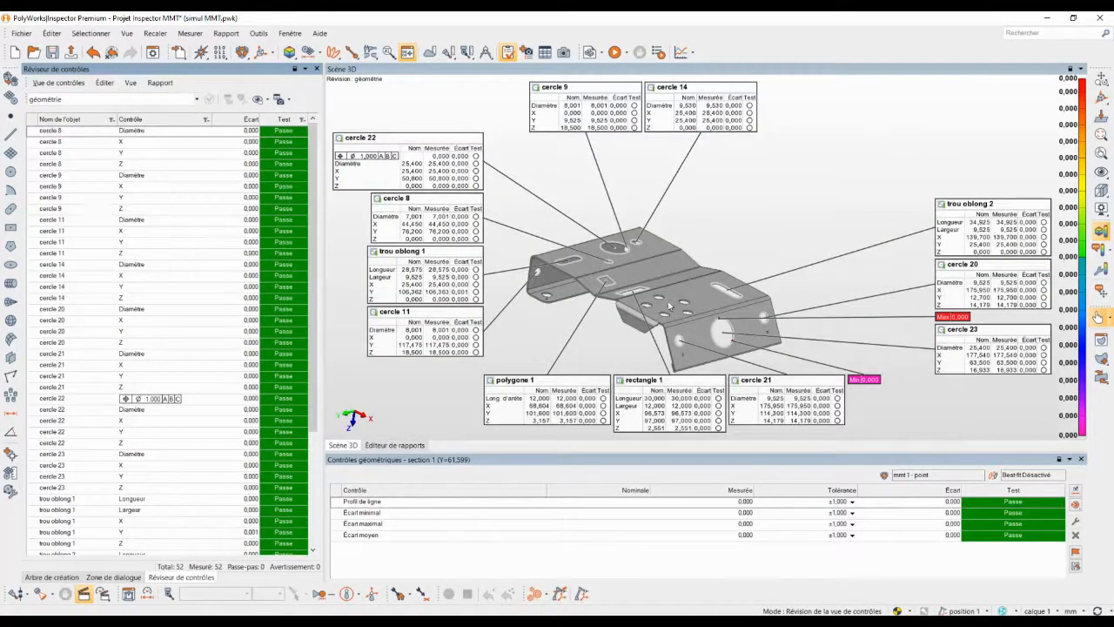
# Open rapport 1 in the report editor and examine its cover page
pyautogui.click(74, 577)
pyautogui.doubleClick(80, 518)
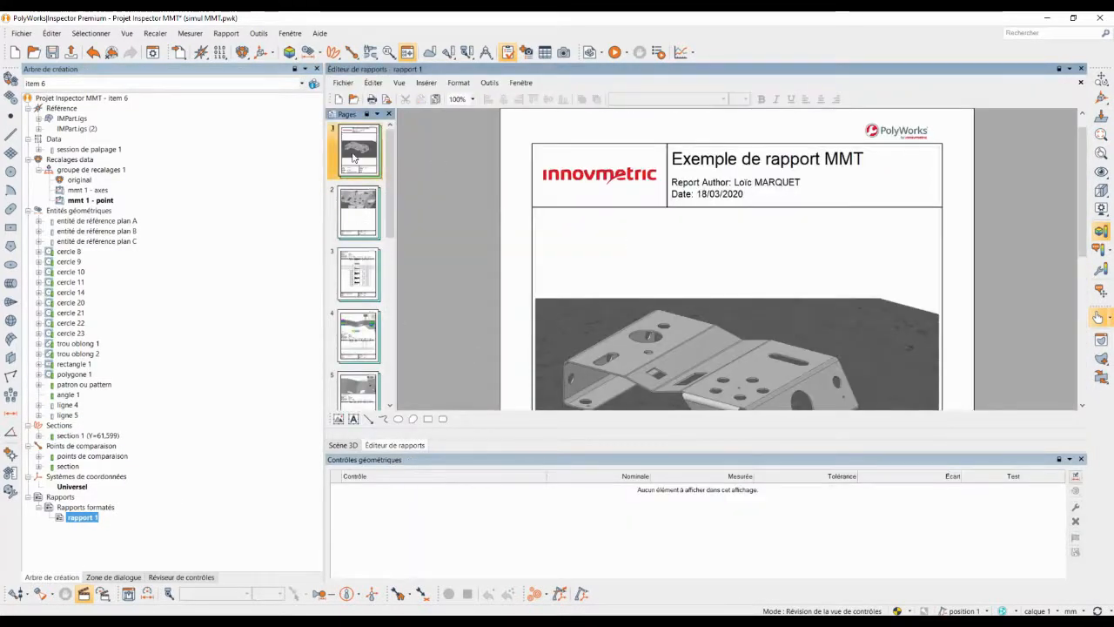
pyautogui.scroll(-3, 766, 281)
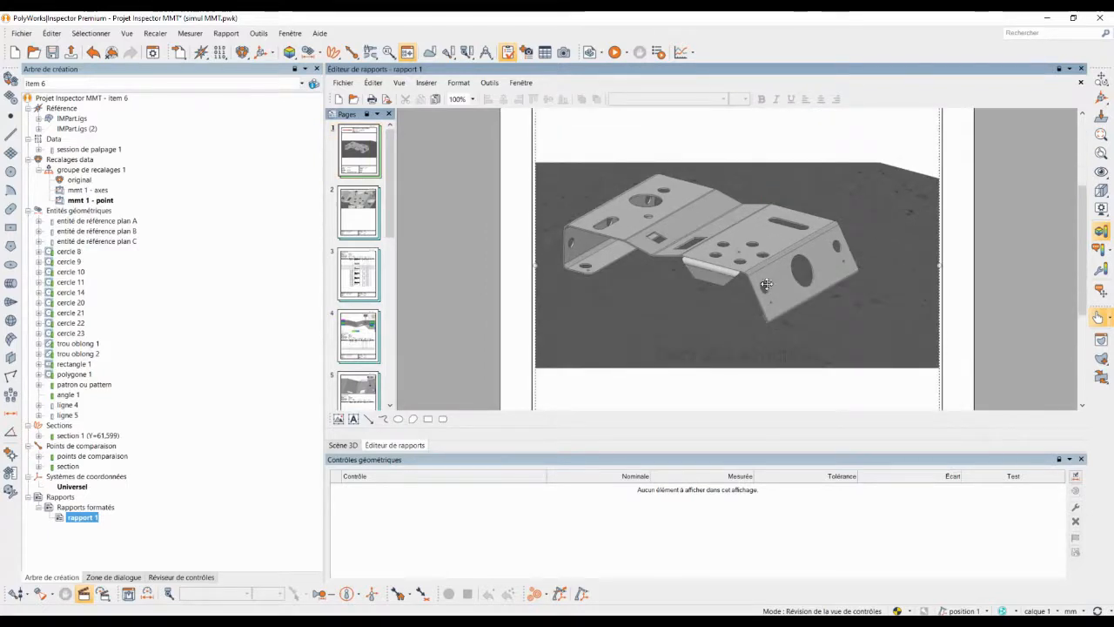
pyautogui.scroll(1, 749, 231)
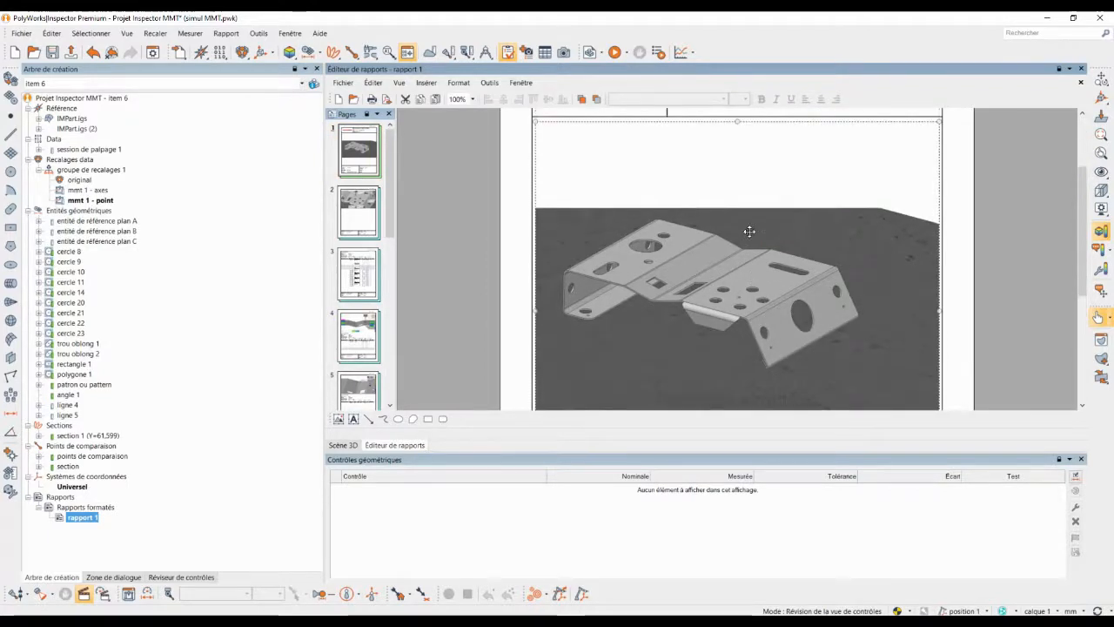
pyautogui.scroll(1, 749, 232)
# Examine pages 2 to 5 of rapport 1, covering the pattern, section and angle control views
pyautogui.click(358, 213)
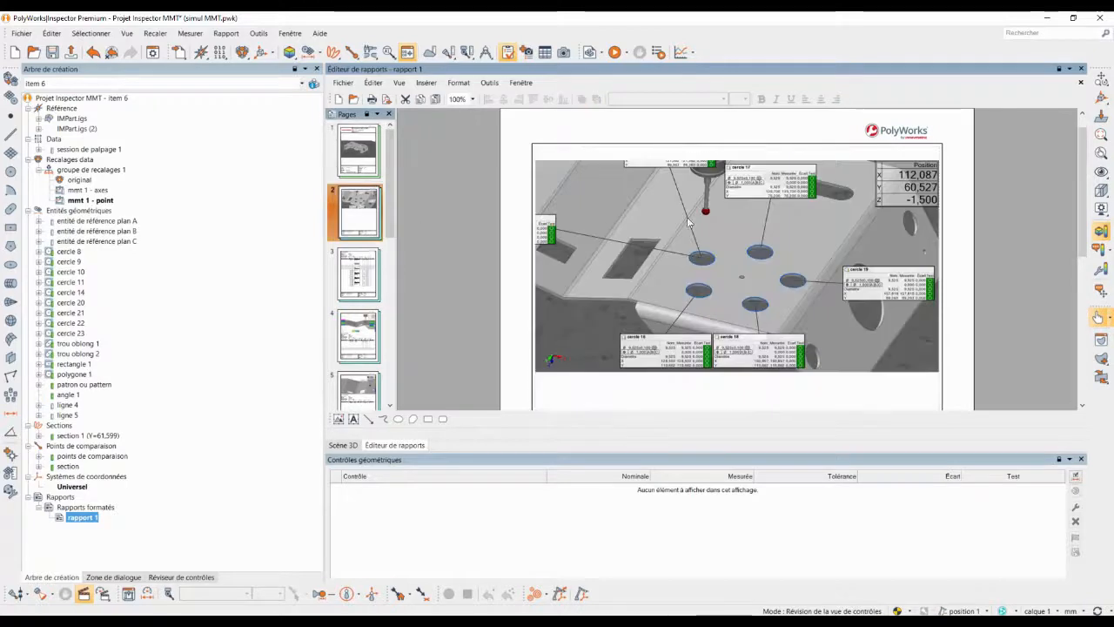
pyautogui.scroll(-7, 731, 316)
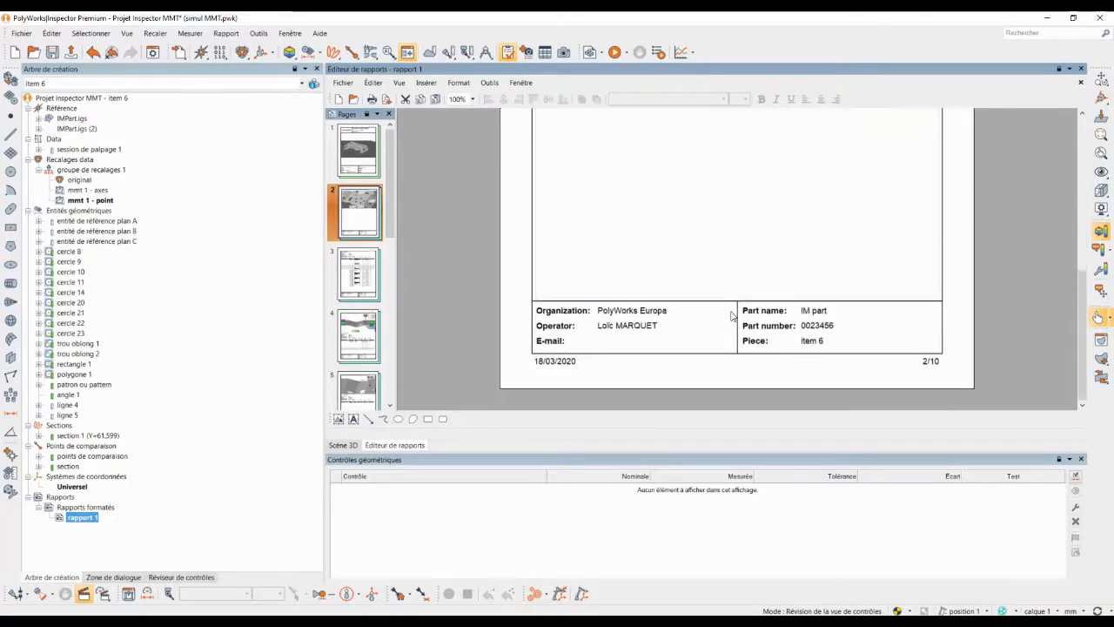
pyautogui.scroll(6, 750, 241)
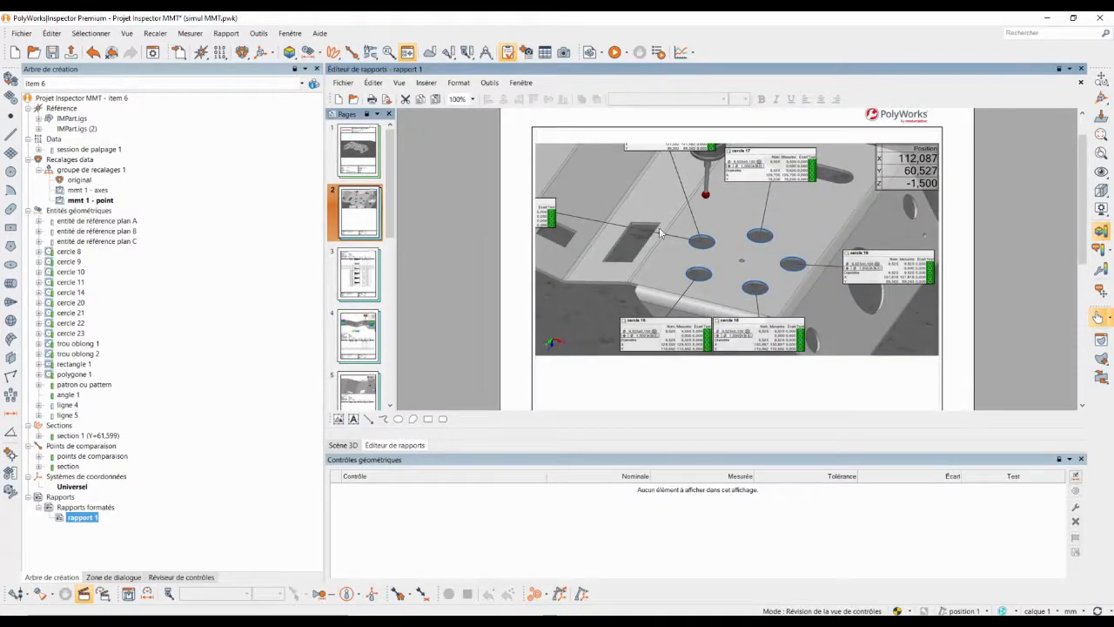
pyautogui.click(368, 274)
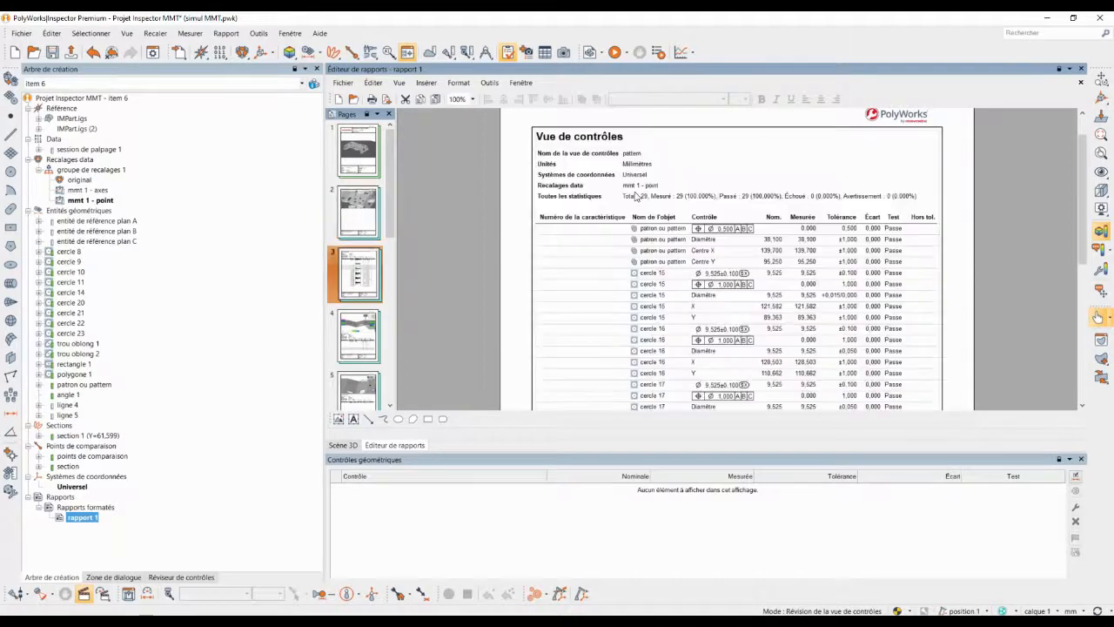
pyautogui.click(365, 339)
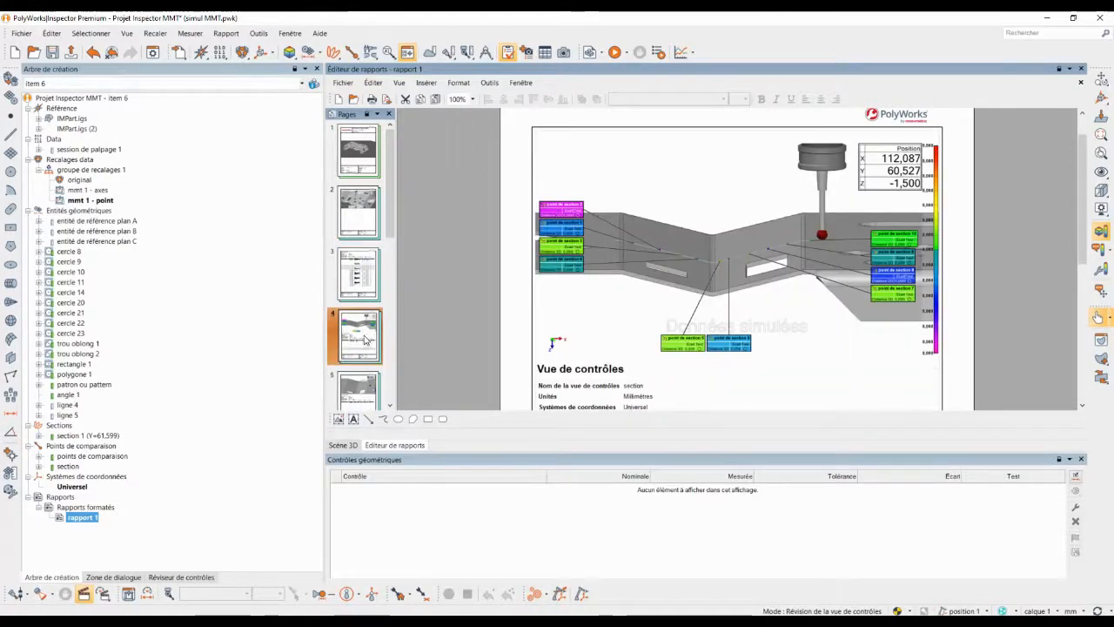
pyautogui.click(383, 397)
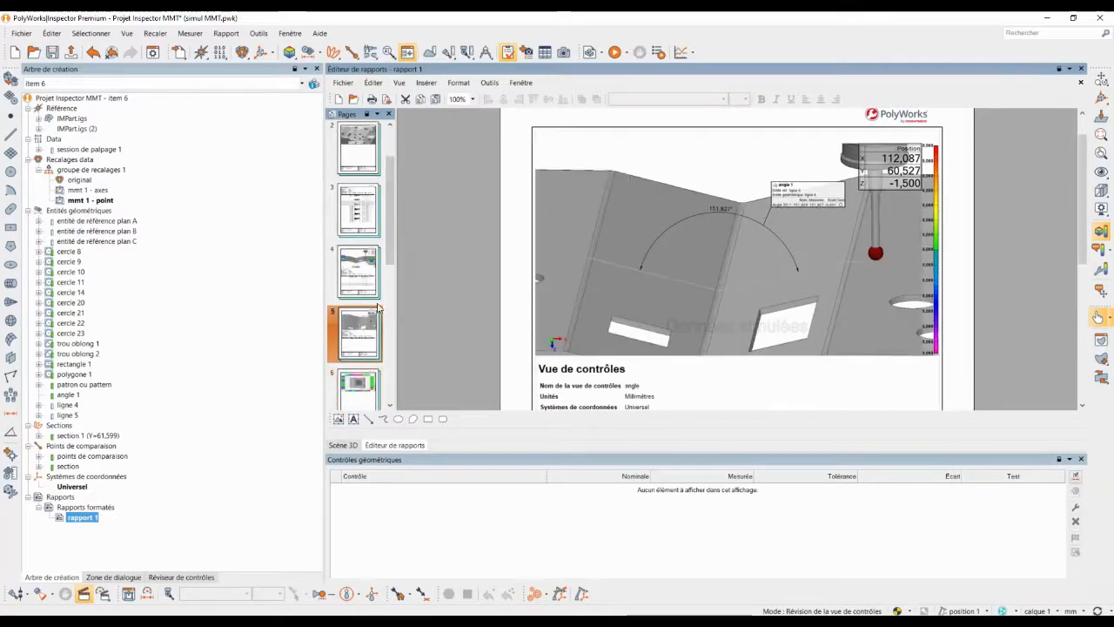
# Examine pages 6 to 8 of rapport 1, covering the points de comparaison and géométrie control views
pyautogui.scroll(-2, 399, 236)
pyautogui.click(359, 272)
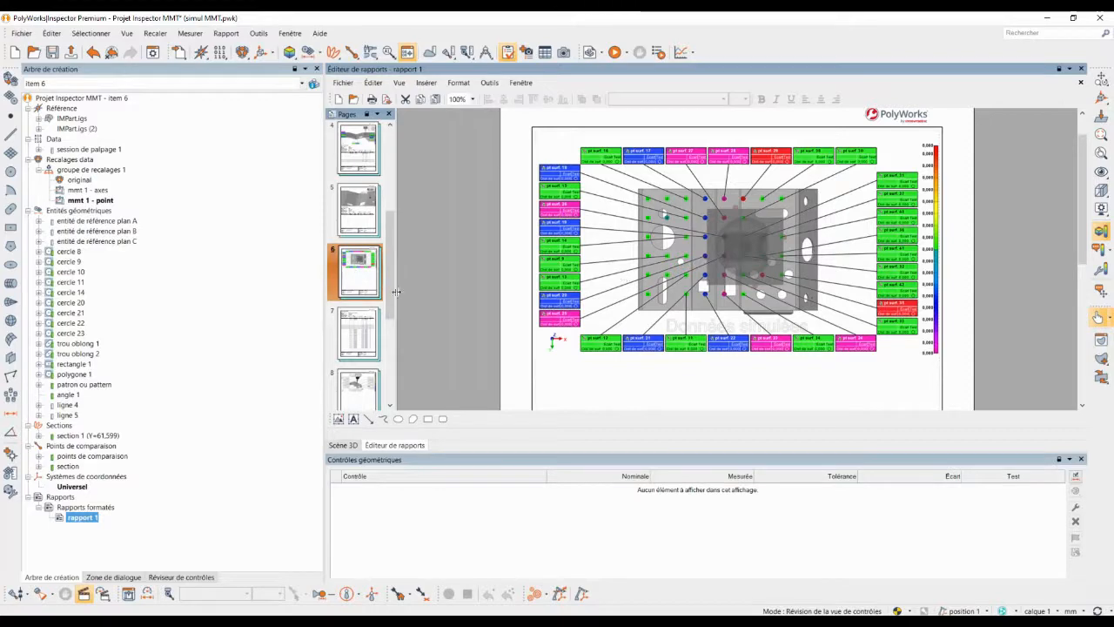
pyautogui.scroll(-1, 374, 279)
pyautogui.click(358, 272)
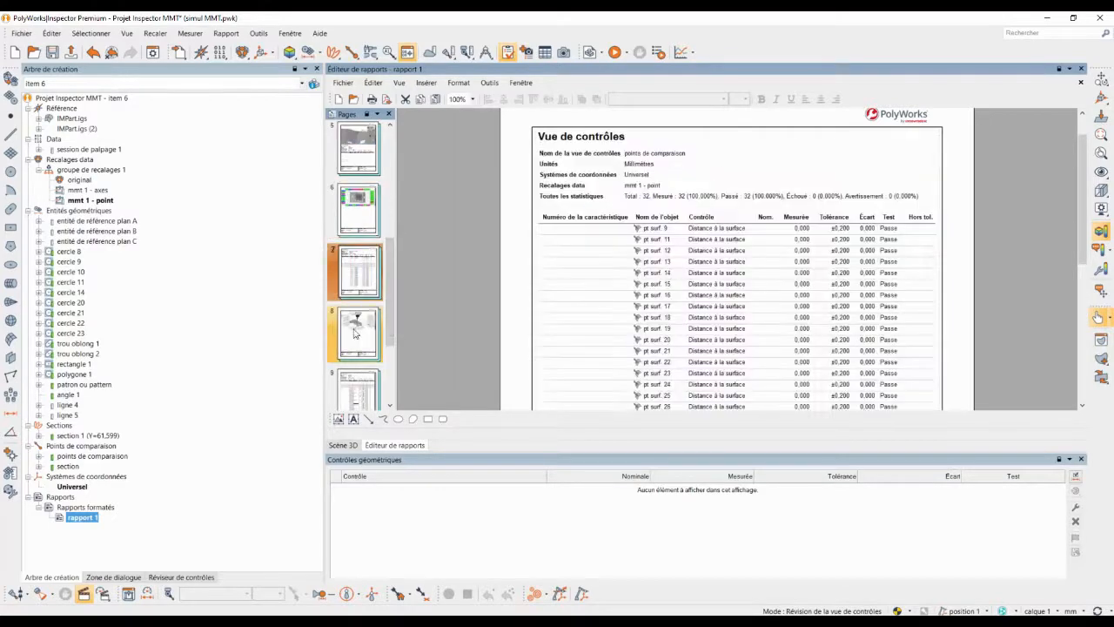
pyautogui.click(354, 333)
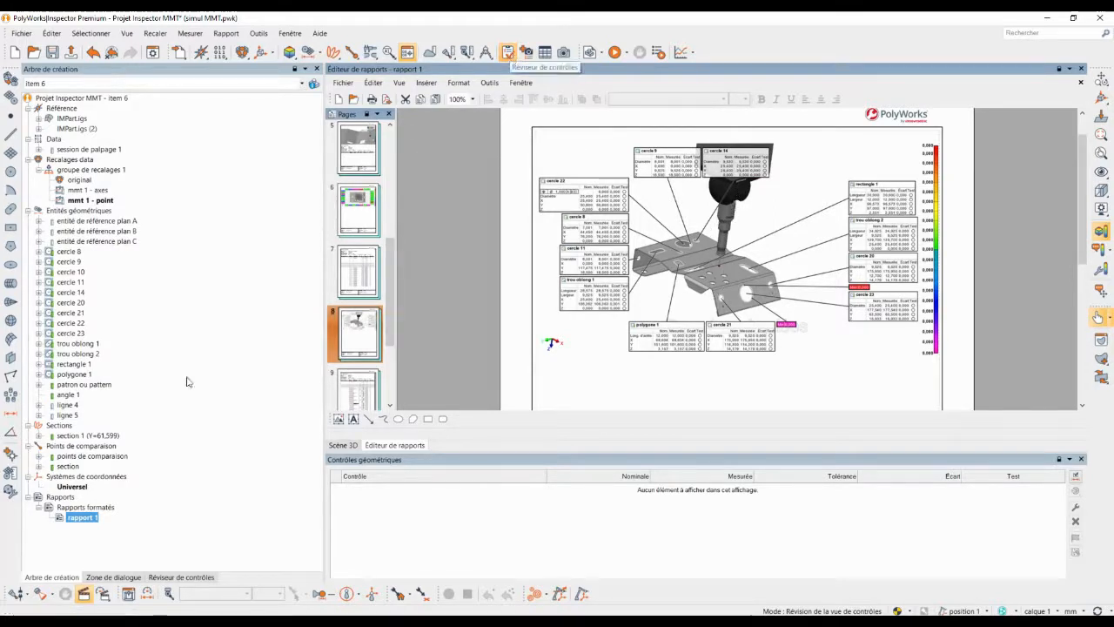
# Load the géométrie control view in the control reviewer, reorient the part in the 3D scene and update the view
pyautogui.click(193, 578)
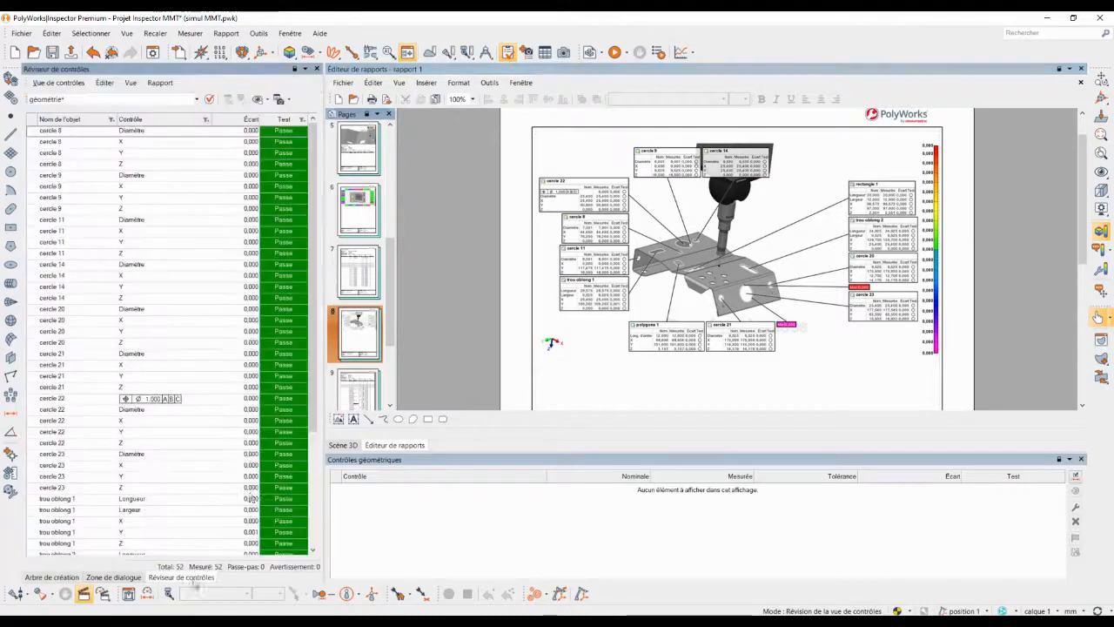
pyautogui.click(196, 101)
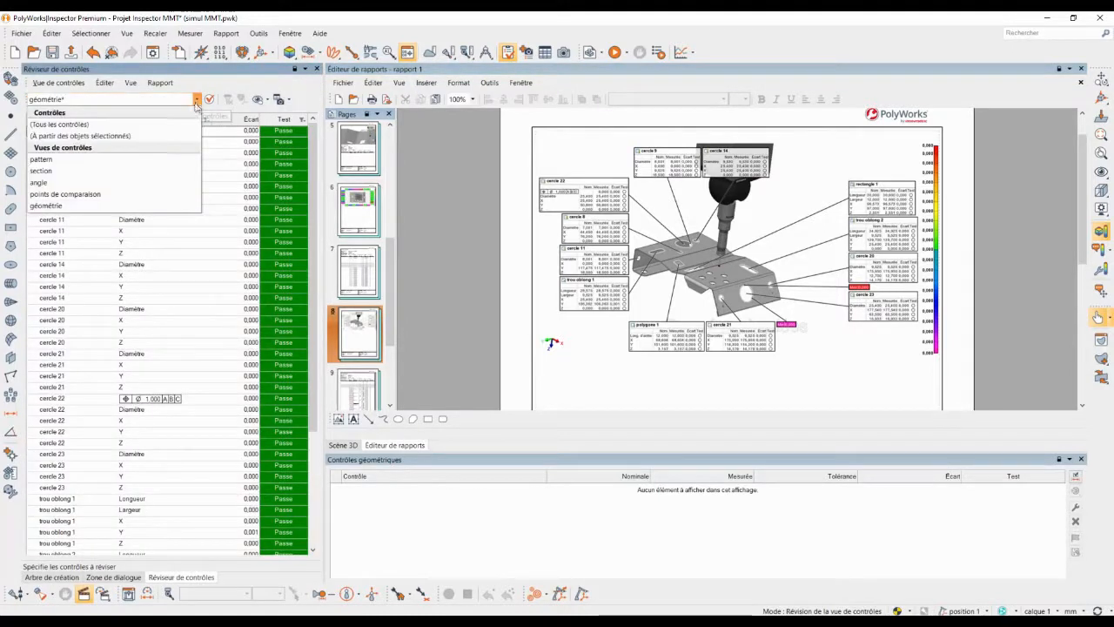
pyautogui.click(52, 206)
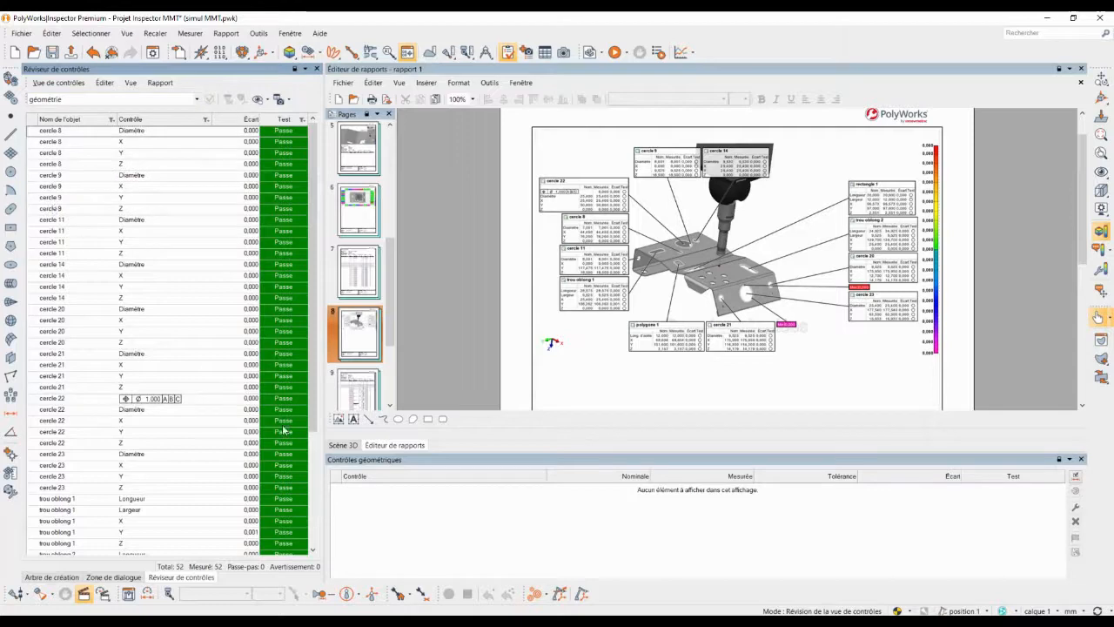
pyautogui.click(748, 288)
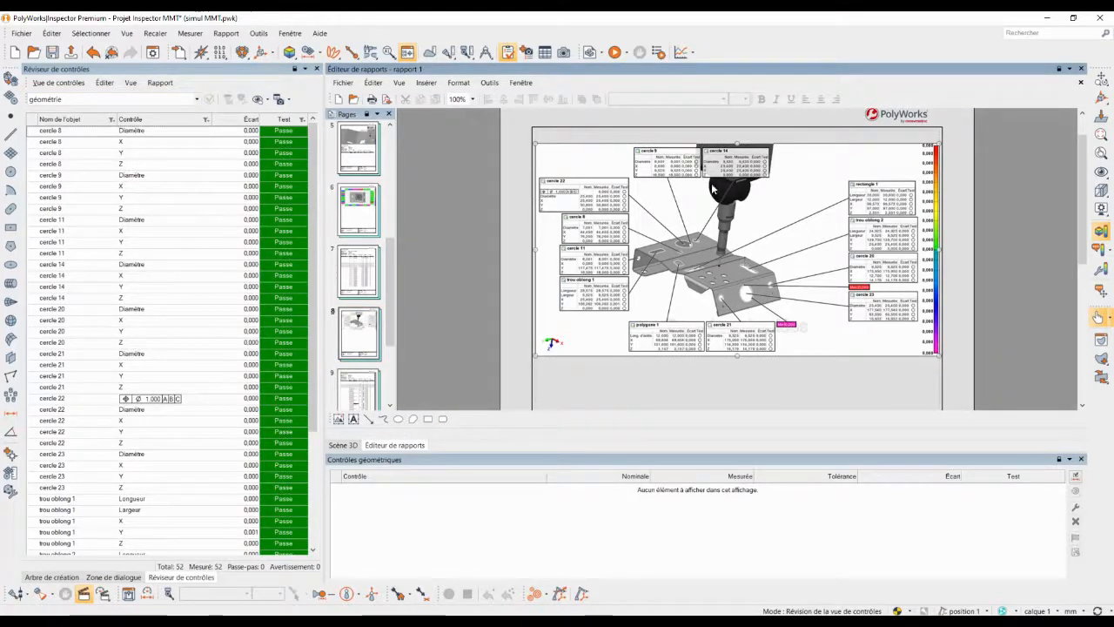
pyautogui.rightClick(711, 182)
pyautogui.click(687, 208)
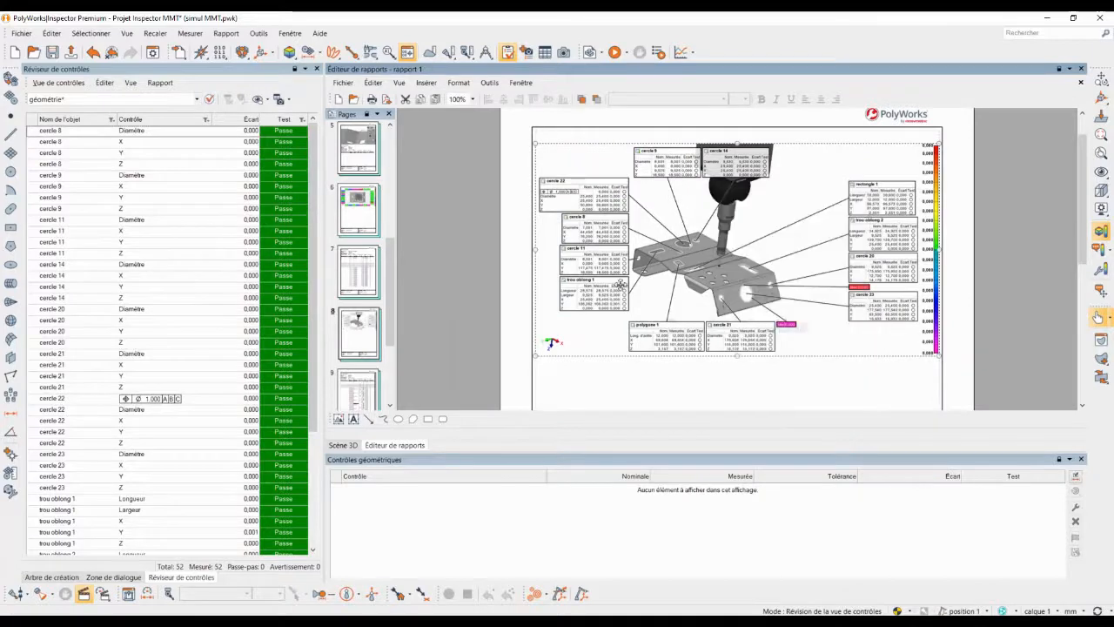
pyautogui.click(344, 445)
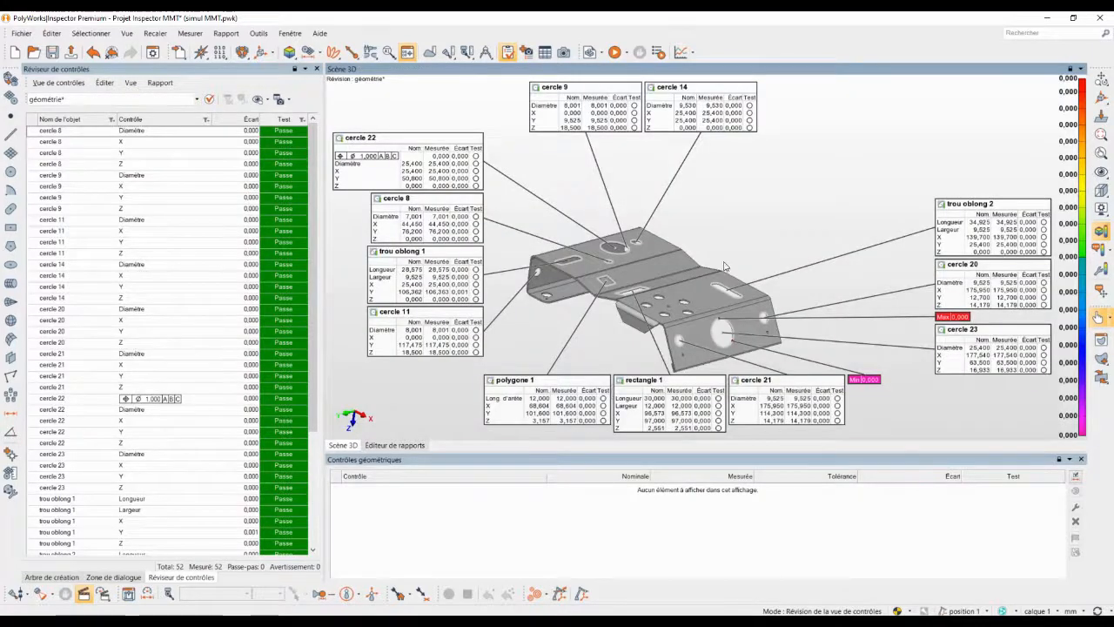
pyautogui.scroll(-3, 719, 265)
pyautogui.scroll(3, 647, 269)
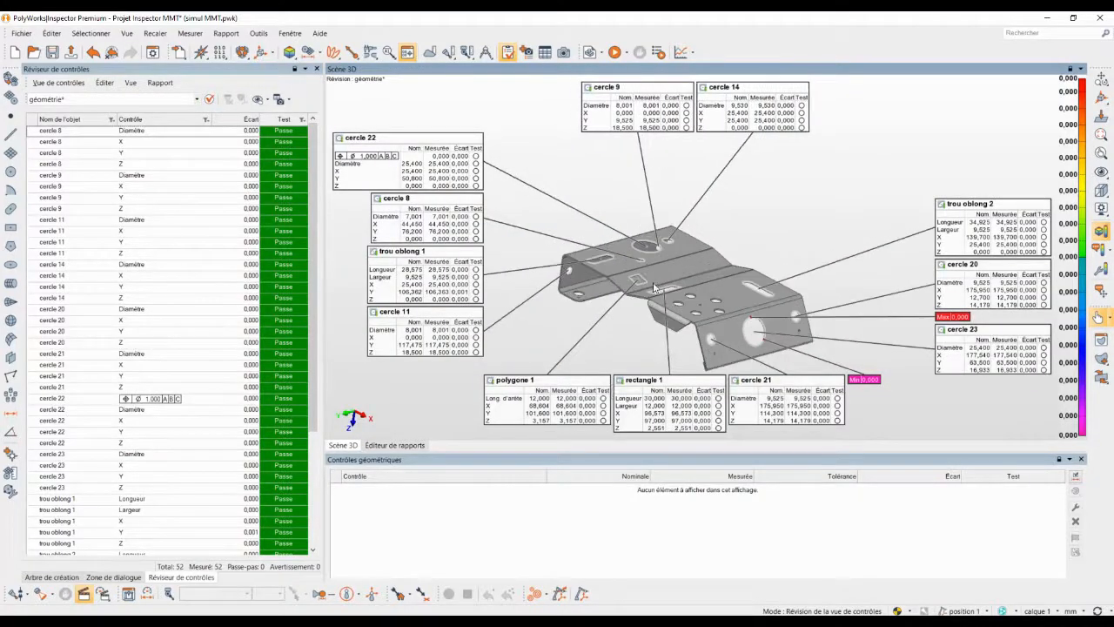
pyautogui.click(212, 101)
# Reopen rapport 1 in the report editor and check the updated géométrie capture on page 8
pyautogui.click(65, 578)
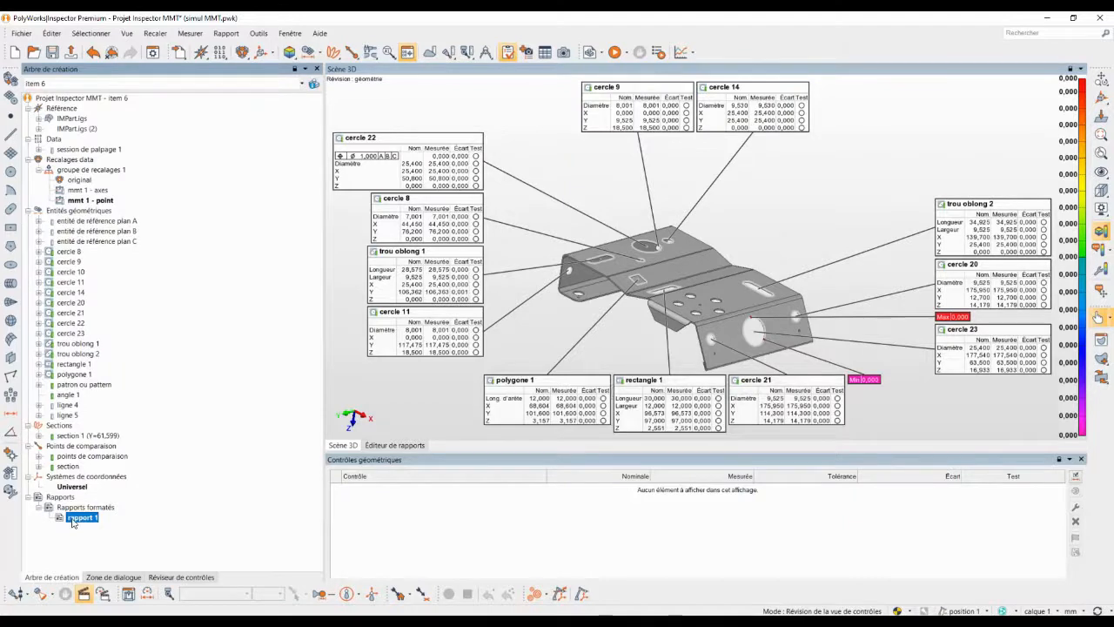
pyautogui.doubleClick(77, 518)
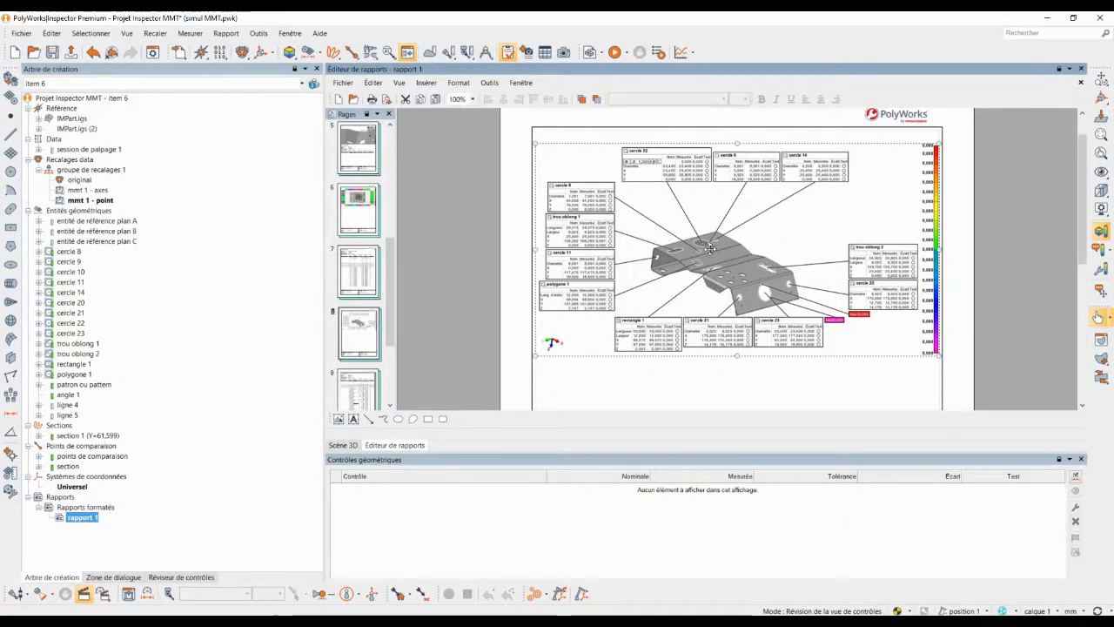
pyautogui.scroll(5, 385, 272)
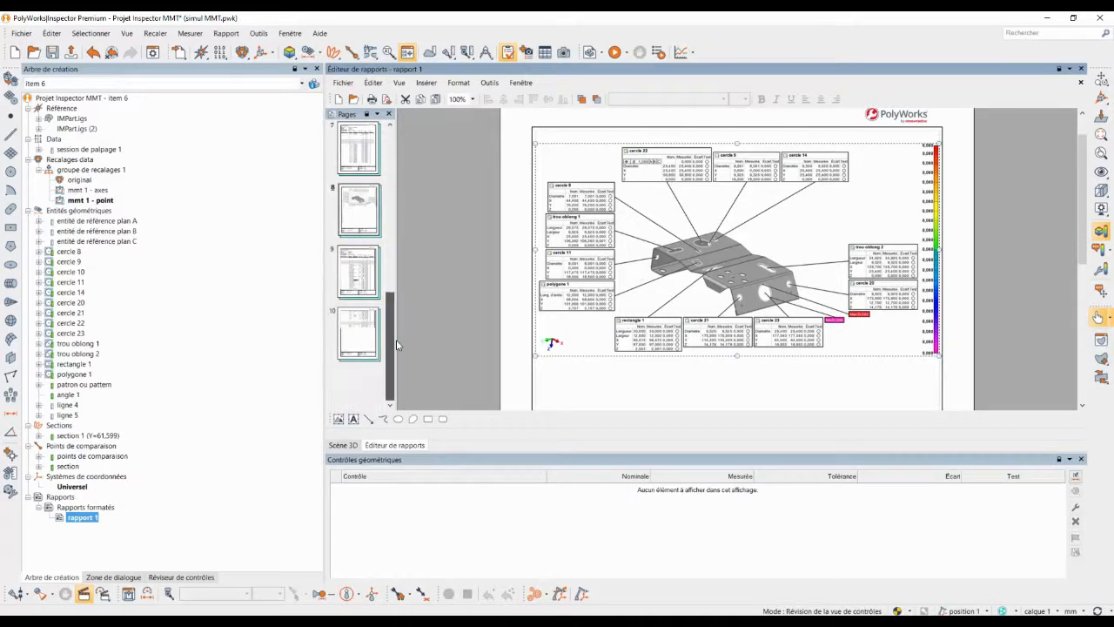
# Go to the cover page of rapport 1 and open its part screenshot for editing
pyautogui.click(373, 168)
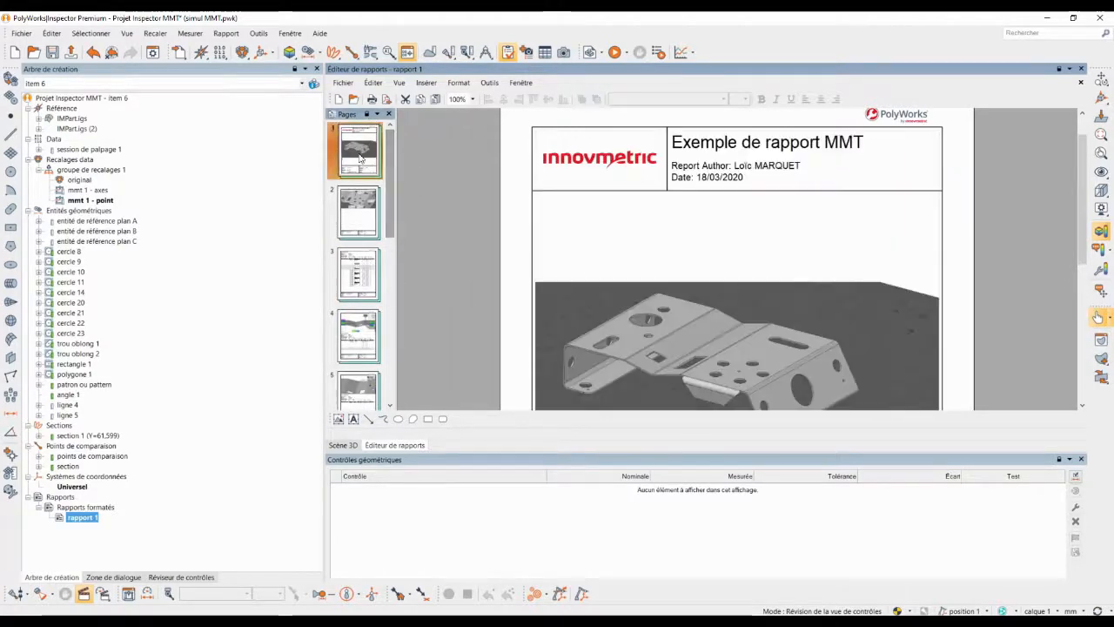
pyautogui.click(812, 330)
pyautogui.scroll(-1, 812, 230)
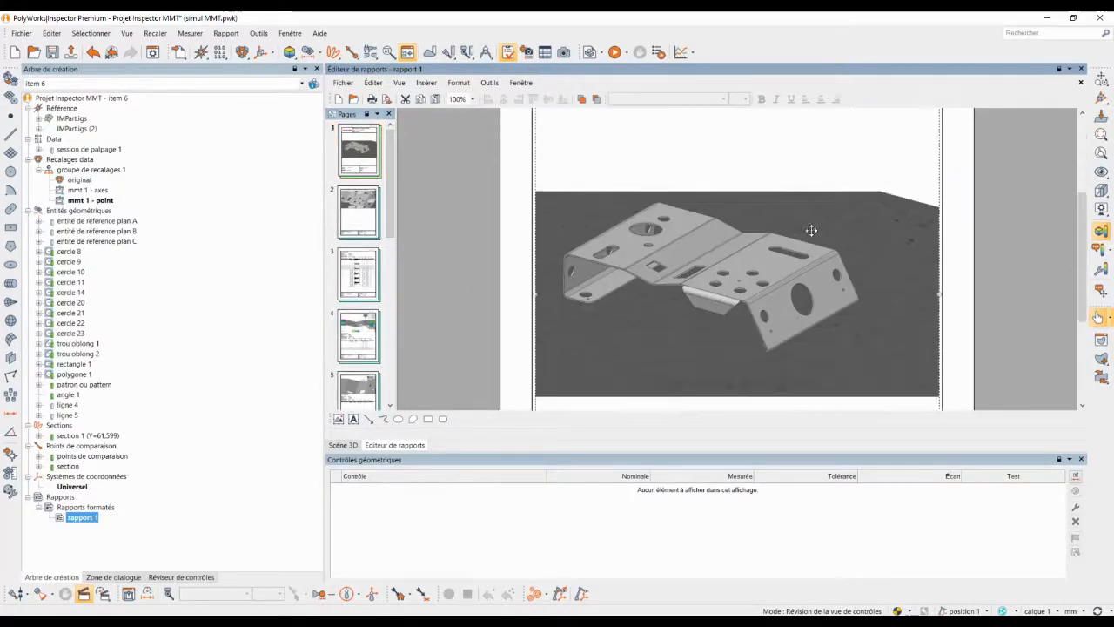
pyautogui.click(705, 315)
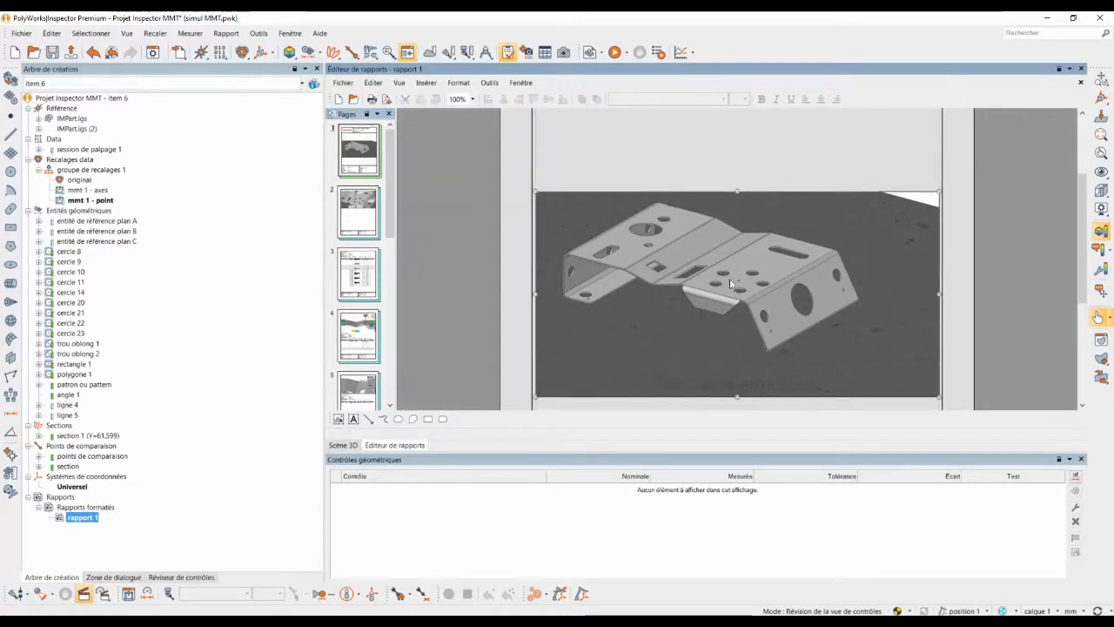
pyautogui.click(343, 445)
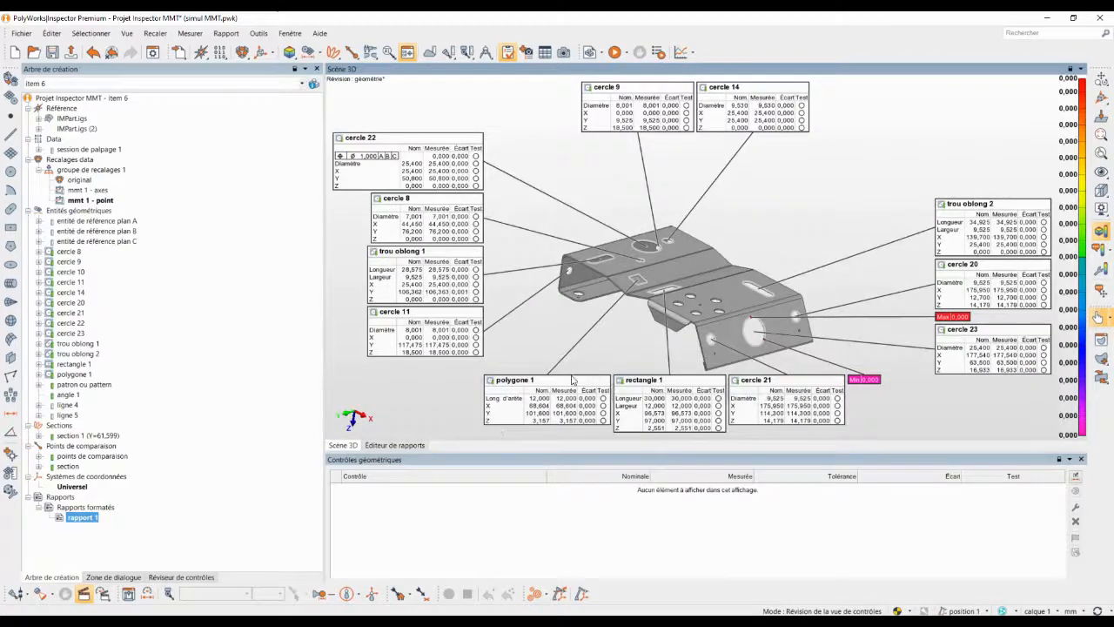
pyautogui.click(393, 445)
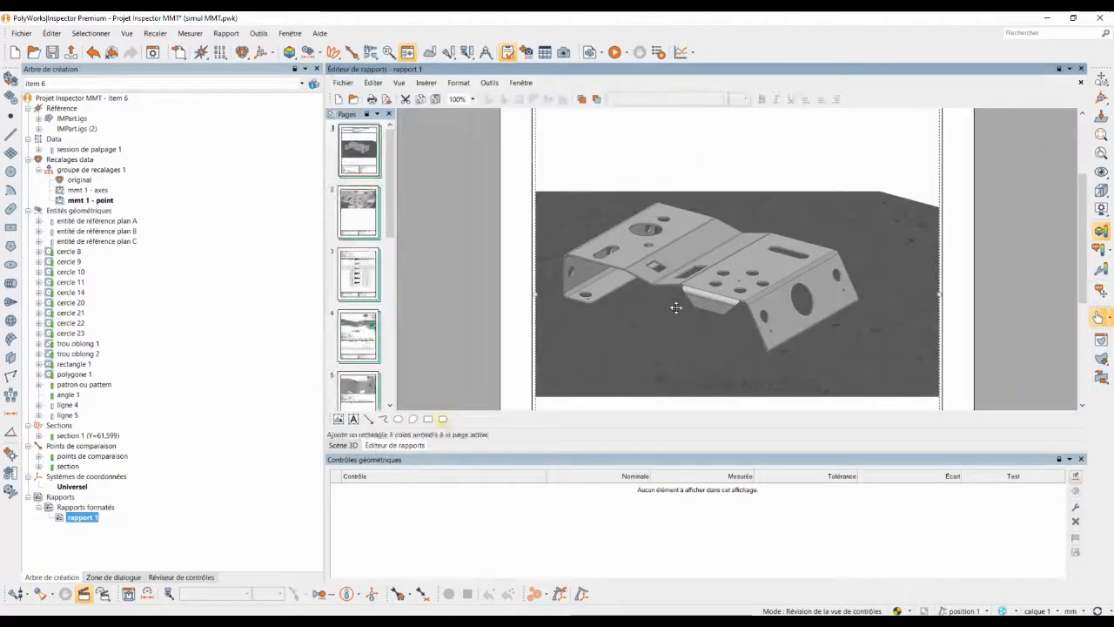
pyautogui.doubleClick(724, 268)
pyautogui.rightClick(723, 270)
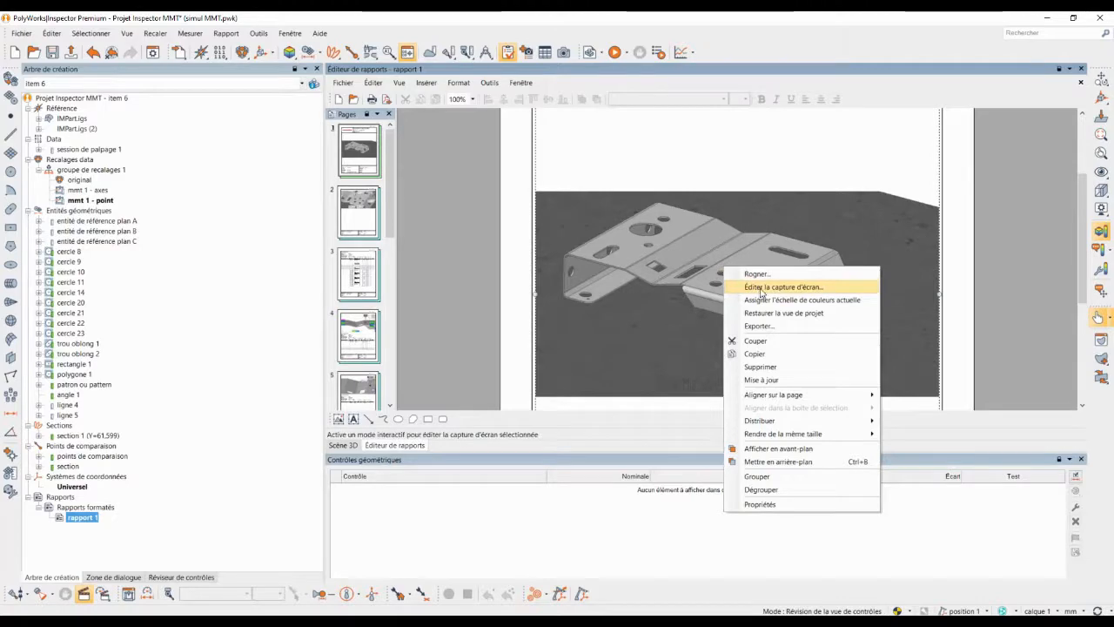
pyautogui.click(760, 288)
# Rotate the part and centre it inside the capture frame, and recapture the cover page screenshot
pyautogui.scroll(2, 701, 244)
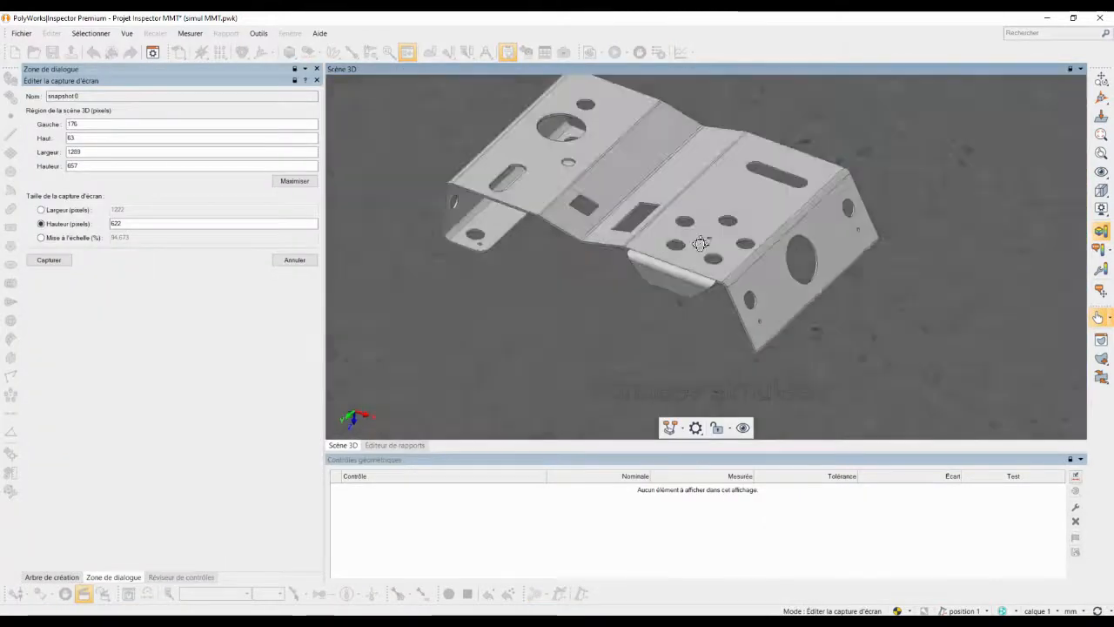
pyautogui.moveTo(701, 244); pyautogui.dragTo(543, 301)
pyautogui.scroll(-2, 721, 251)
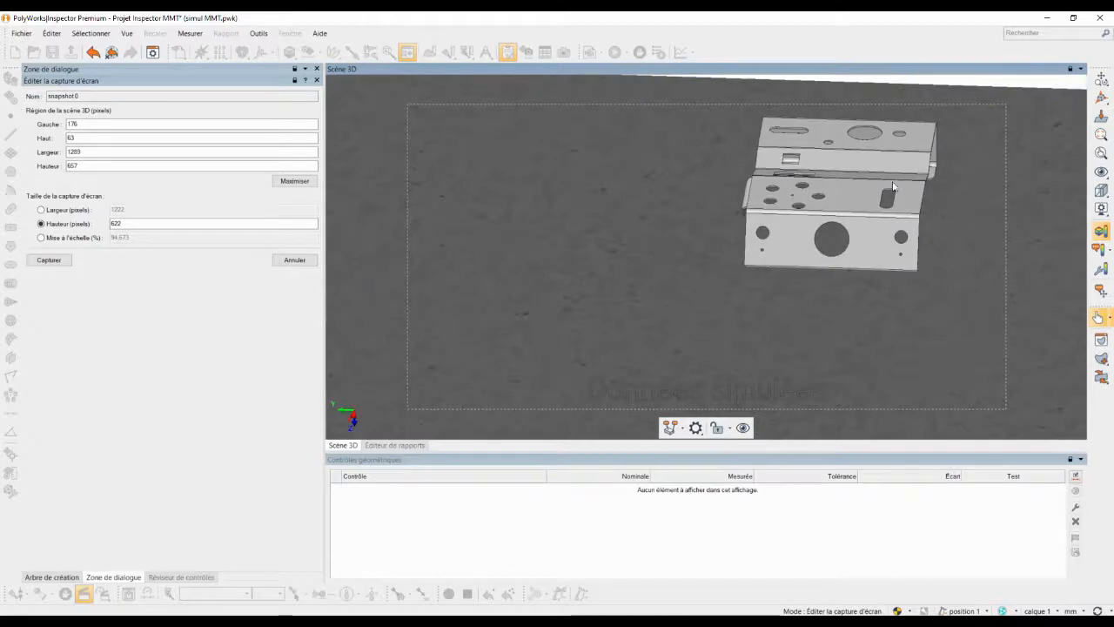
pyautogui.moveTo(893, 186); pyautogui.dragTo(783, 262)
pyautogui.moveTo(759, 305)
pyautogui.mouseDown()
pyautogui.moveTo(746, 308)
pyautogui.moveTo(757, 318)
pyautogui.mouseUp()
pyautogui.click(51, 262)
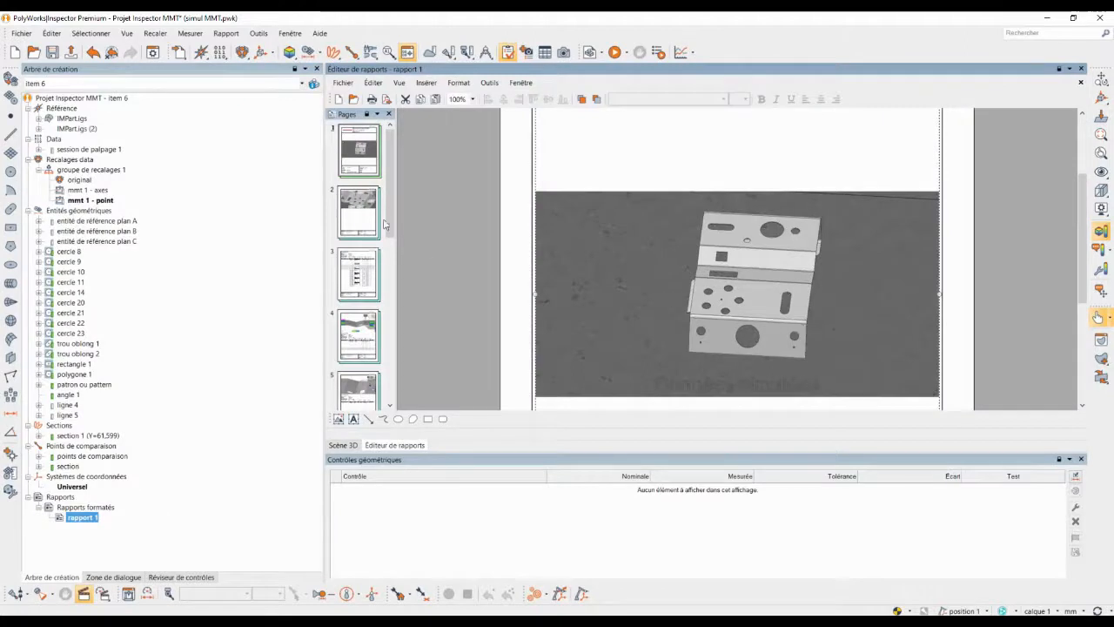
# Browse to the last pages of rapport 1 and examine the formats available for exporting the report
pyautogui.moveTo(385, 225); pyautogui.dragTo(390, 392)
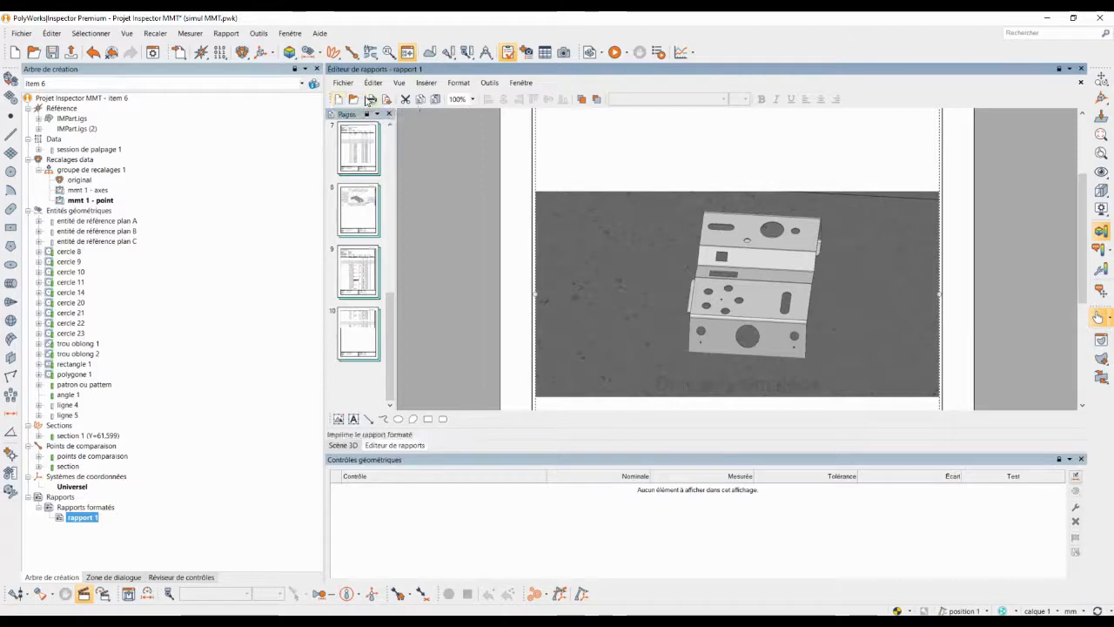
pyautogui.click(343, 83)
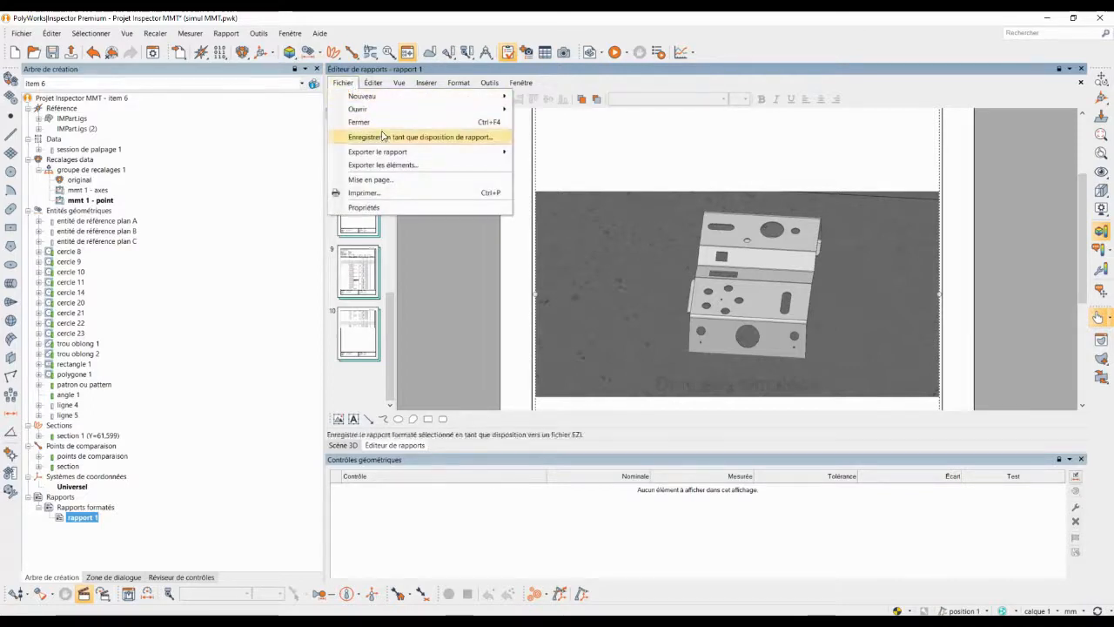
pyautogui.moveTo(488, 152)
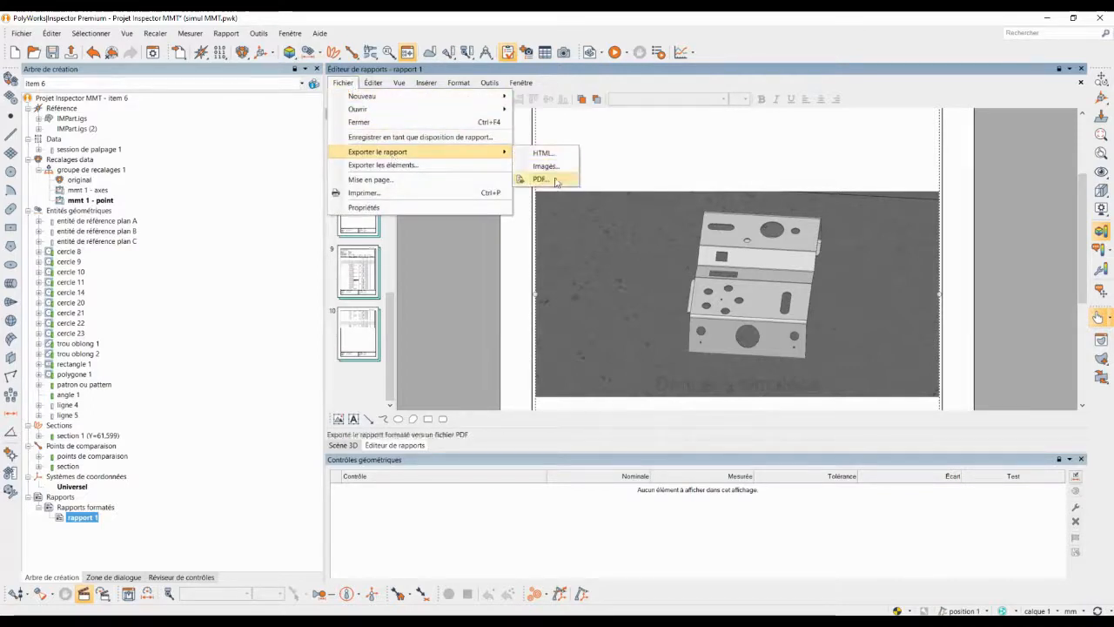
pyautogui.click(674, 75)
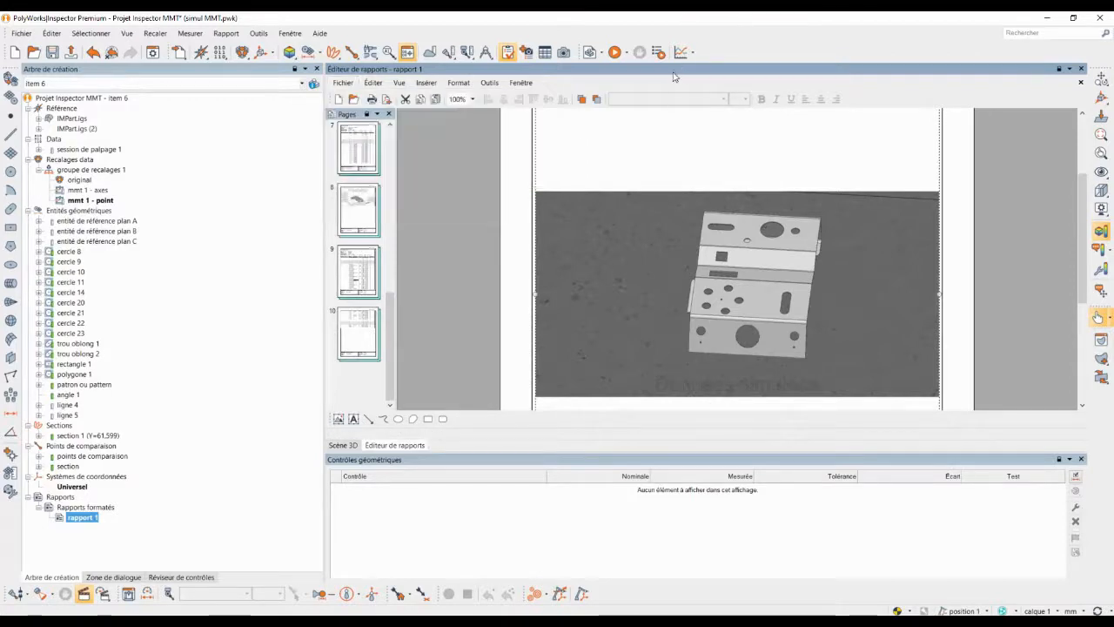
# Examine the géométrie results table on page 9 and return to the cover page of rapport 1
pyautogui.click(381, 334)
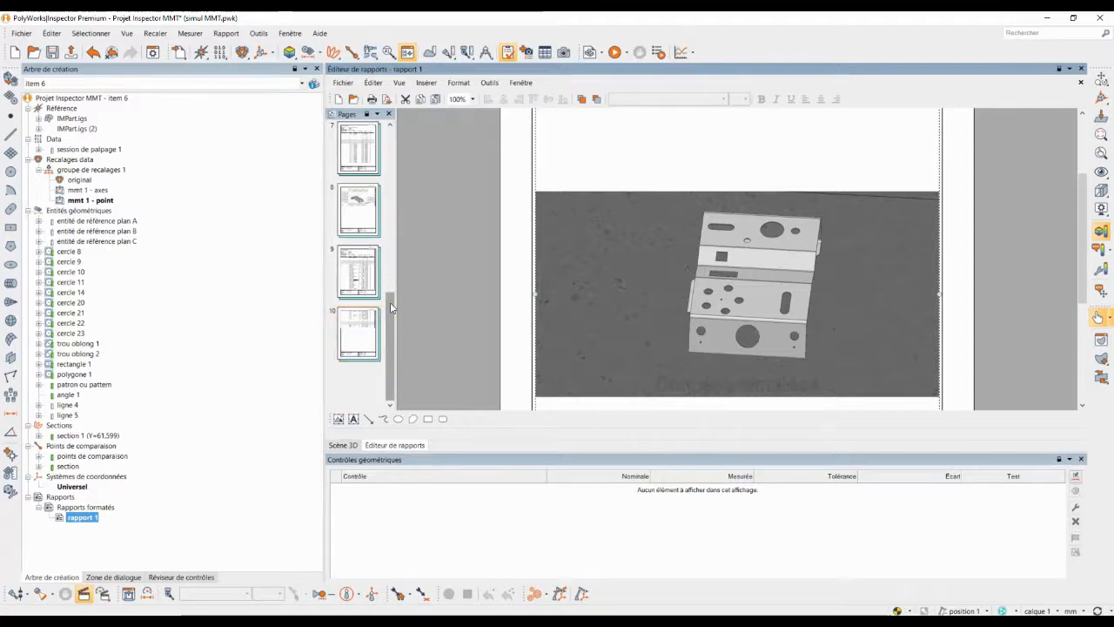
pyautogui.click(355, 278)
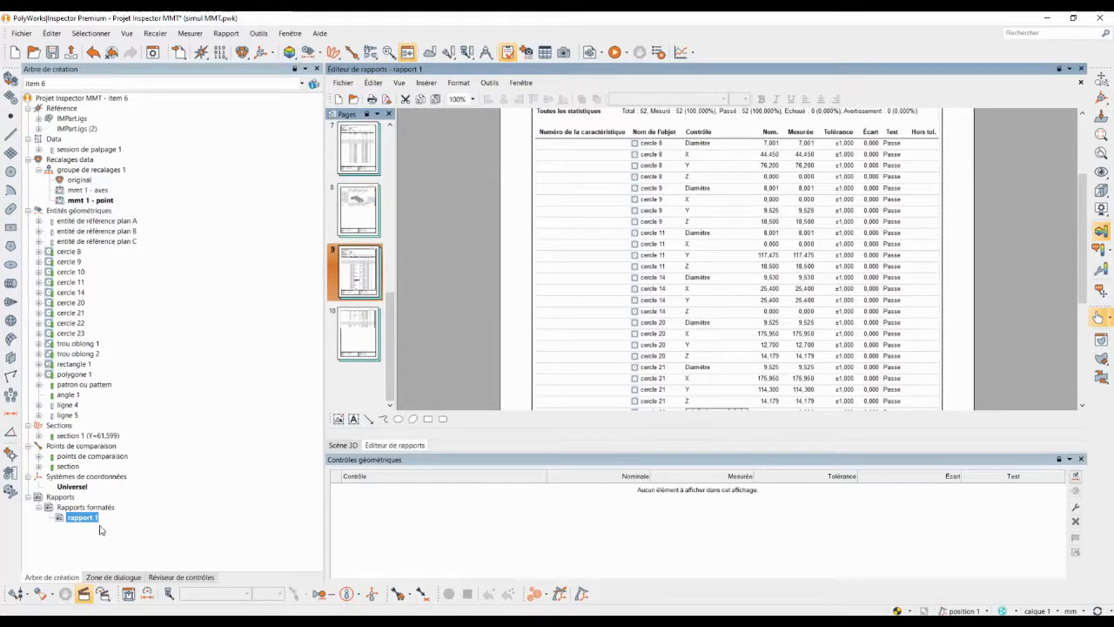
pyautogui.moveTo(388, 330); pyautogui.dragTo(391, 150)
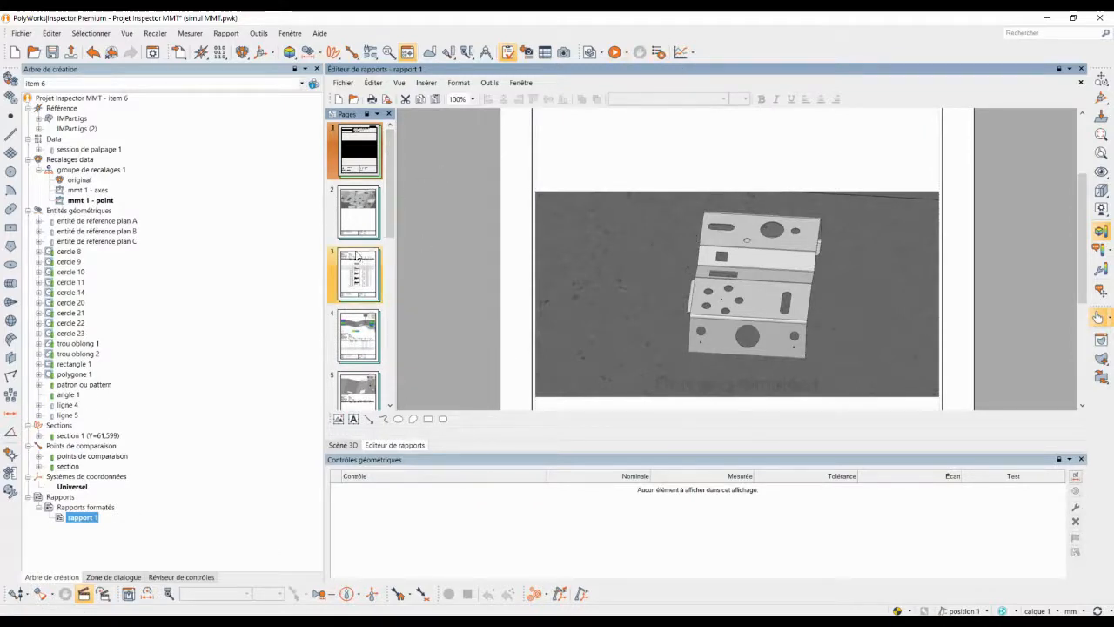
pyautogui.click(114, 577)
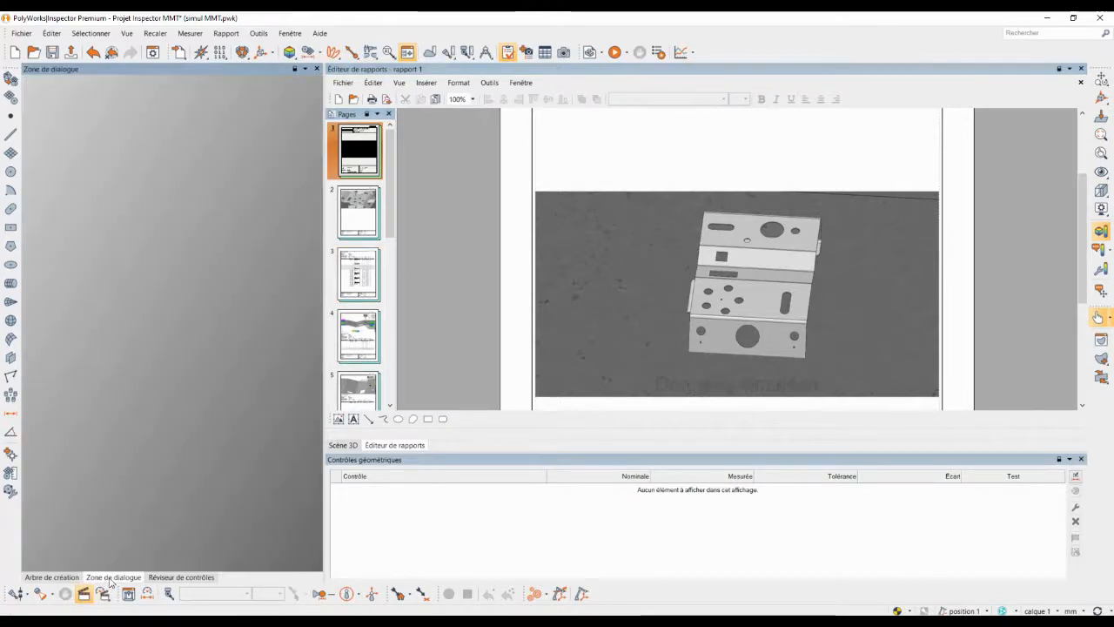
pyautogui.click(184, 577)
pyautogui.click(109, 578)
pyautogui.click(64, 578)
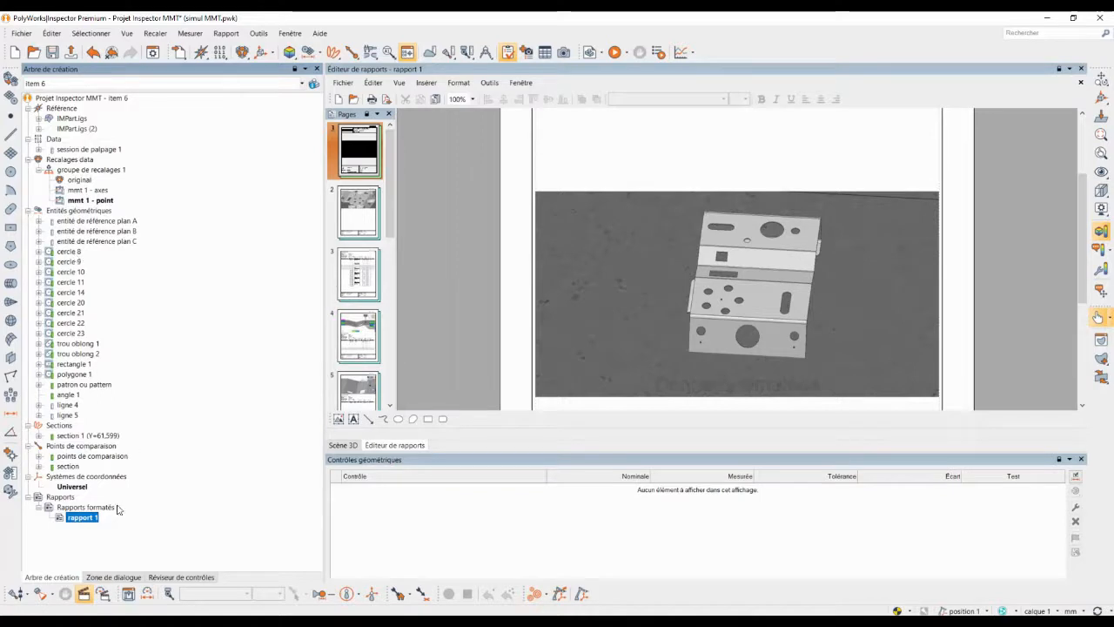
# Open the MSP des contrôles d'objets tool and display the pattern results table on page 3 of rapport 1
pyautogui.click(693, 54)
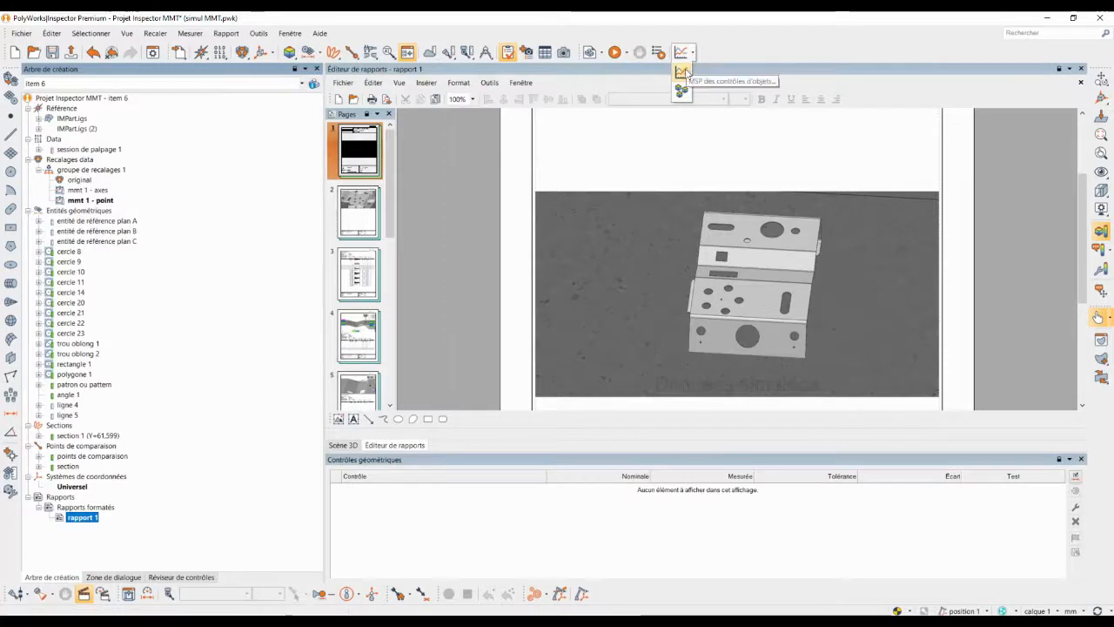
pyautogui.click(683, 73)
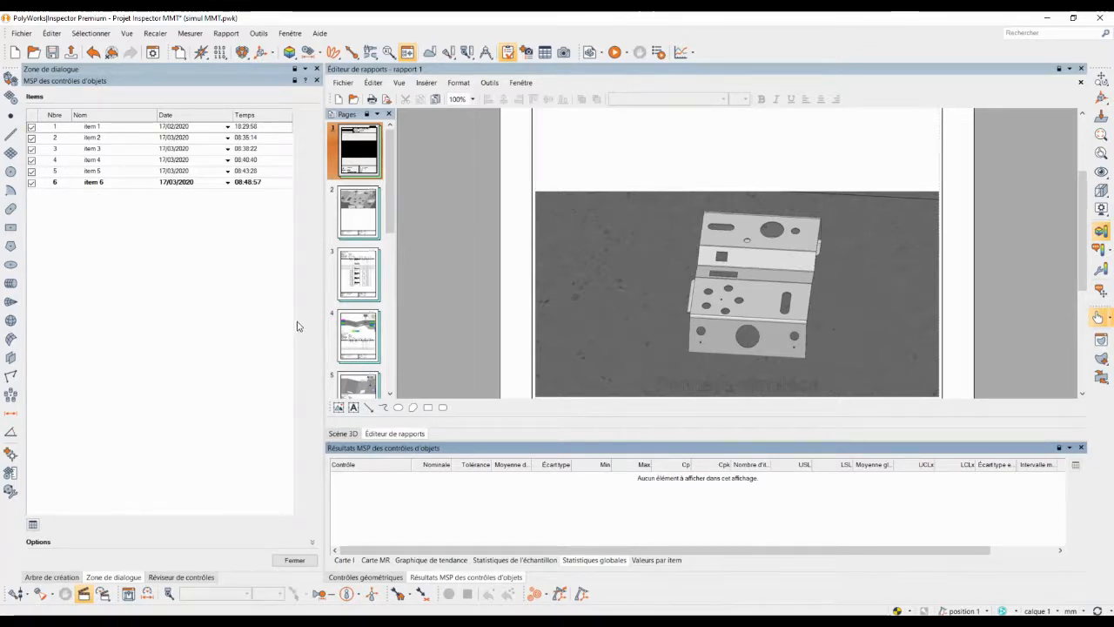
pyautogui.click(358, 211)
pyautogui.click(358, 269)
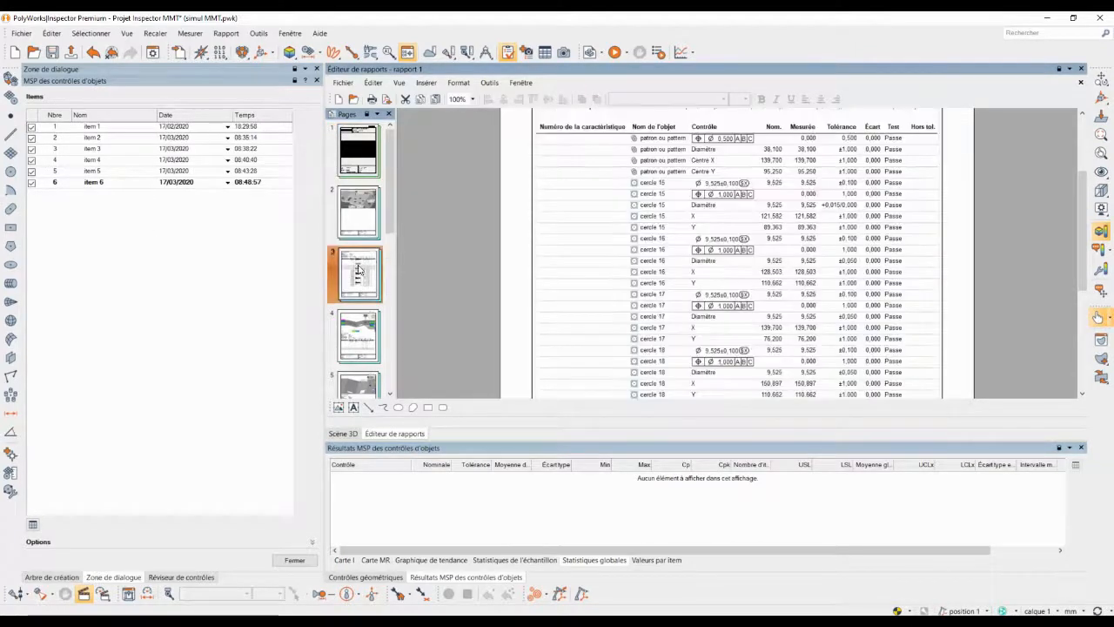
# Review the pattern control view and display its annotated circles in the 3D scene
pyautogui.click(181, 577)
pyautogui.click(121, 102)
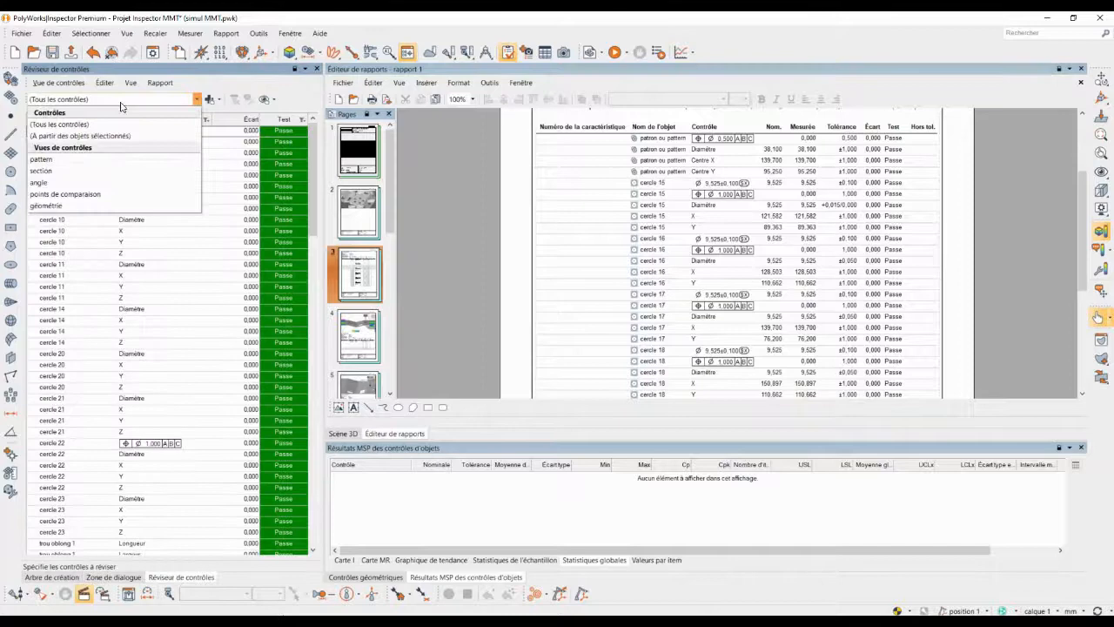
pyautogui.click(96, 161)
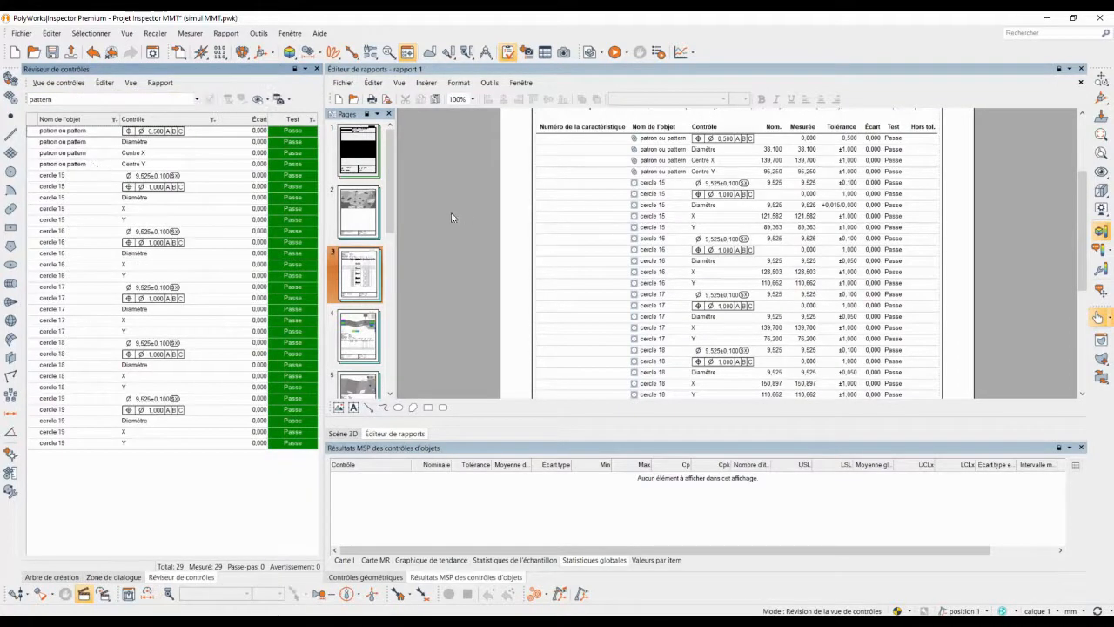
pyautogui.click(342, 434)
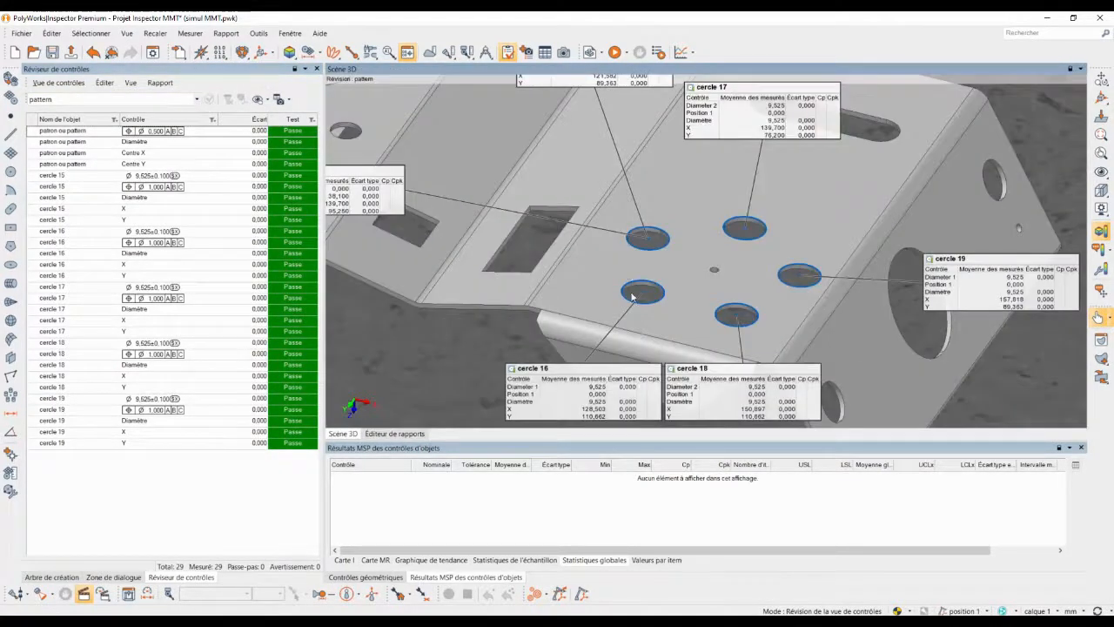
pyautogui.scroll(-3, 628, 276)
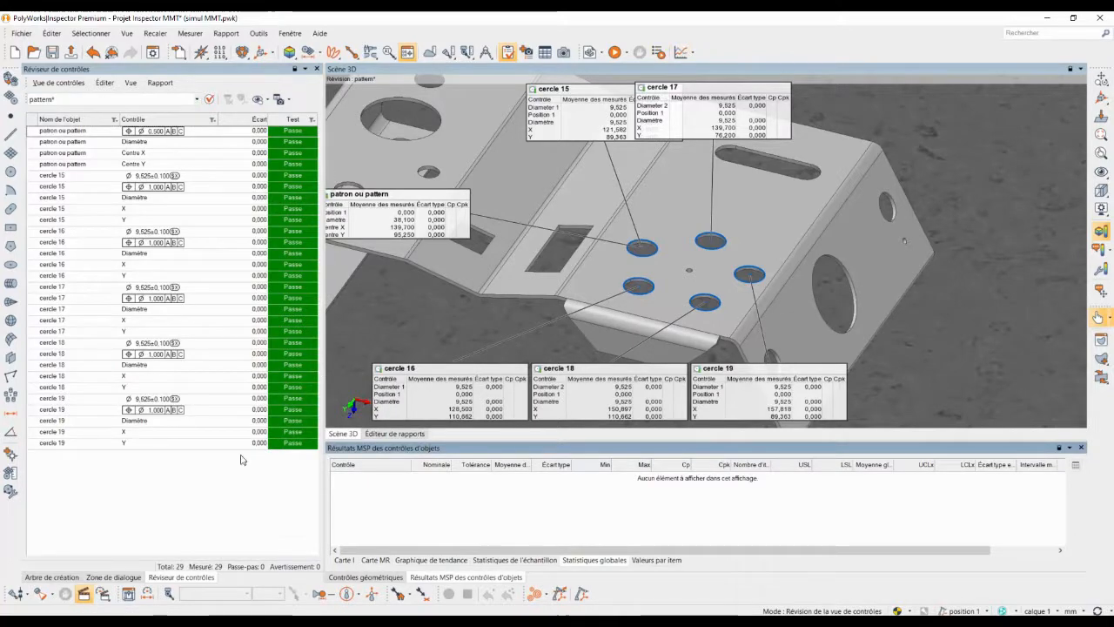
# Edit cercle 16's annotation so that it shows trend charts only
pyautogui.click(427, 393)
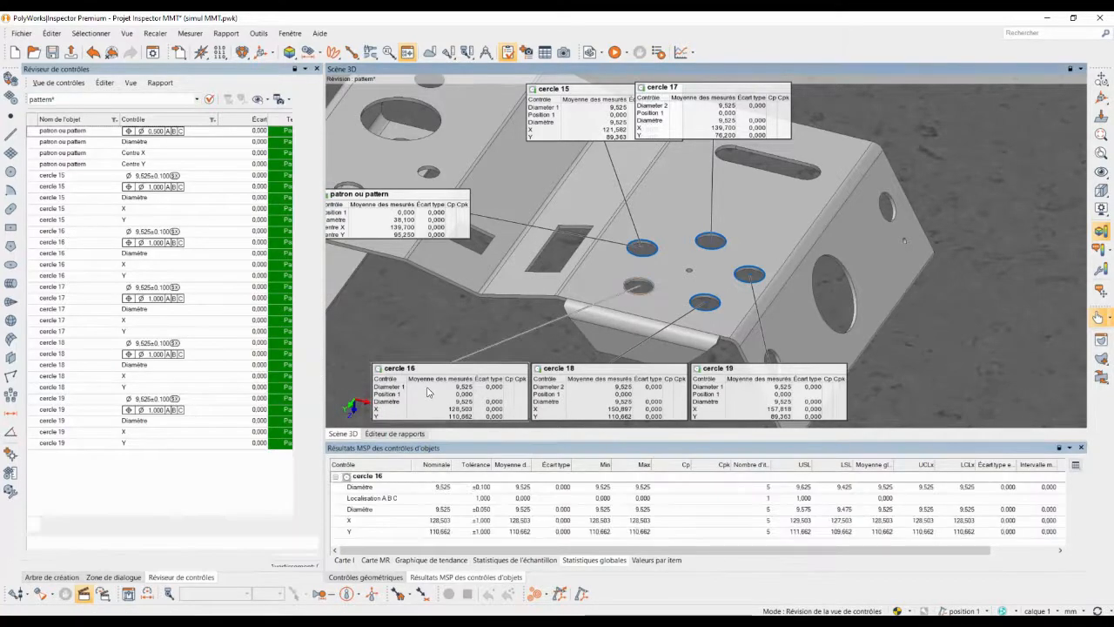
pyautogui.doubleClick(428, 392)
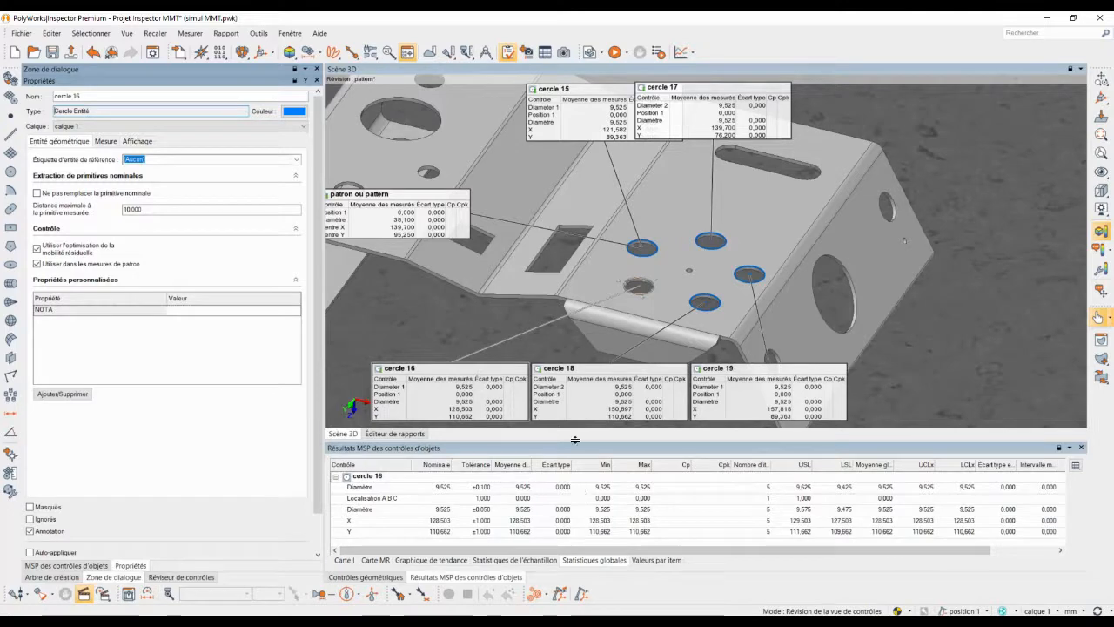
pyautogui.moveTo(476, 392)
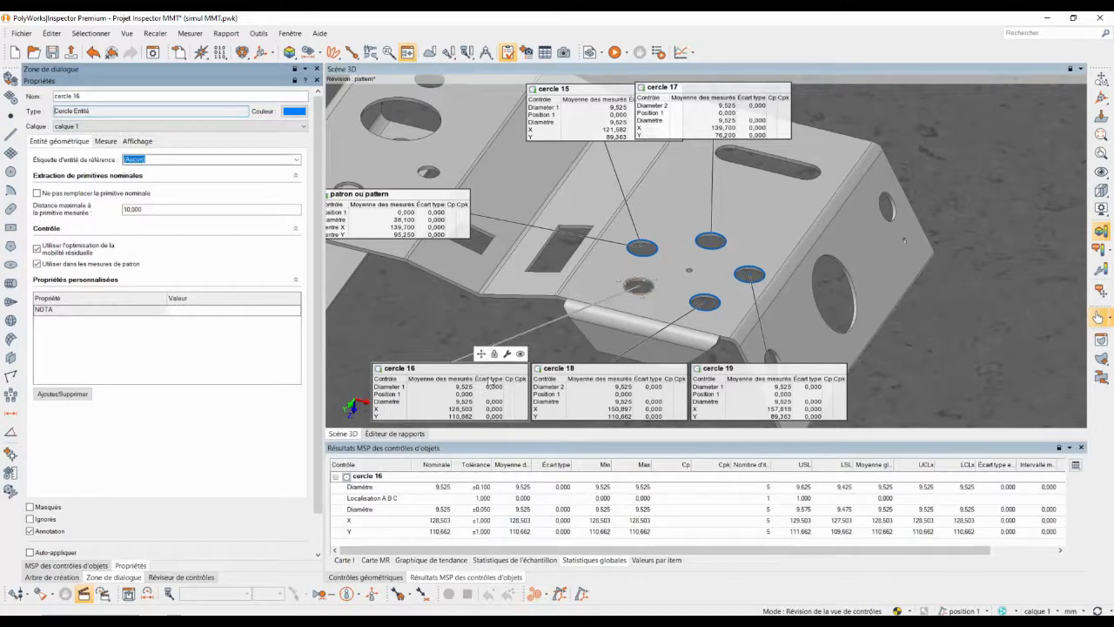
pyautogui.click(507, 355)
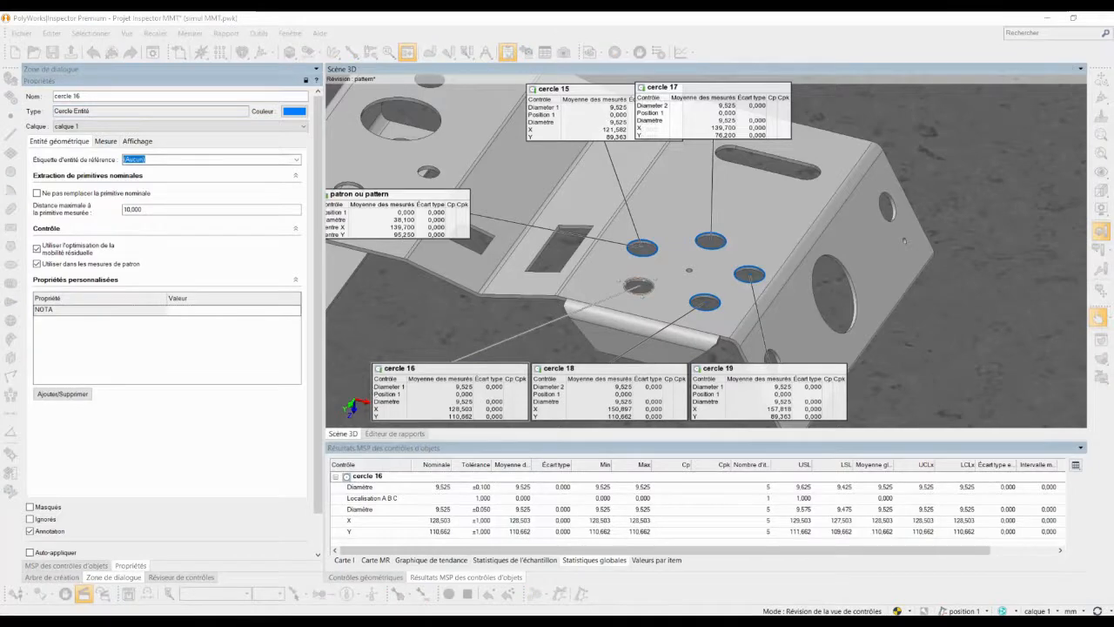
pyautogui.click(650, 145)
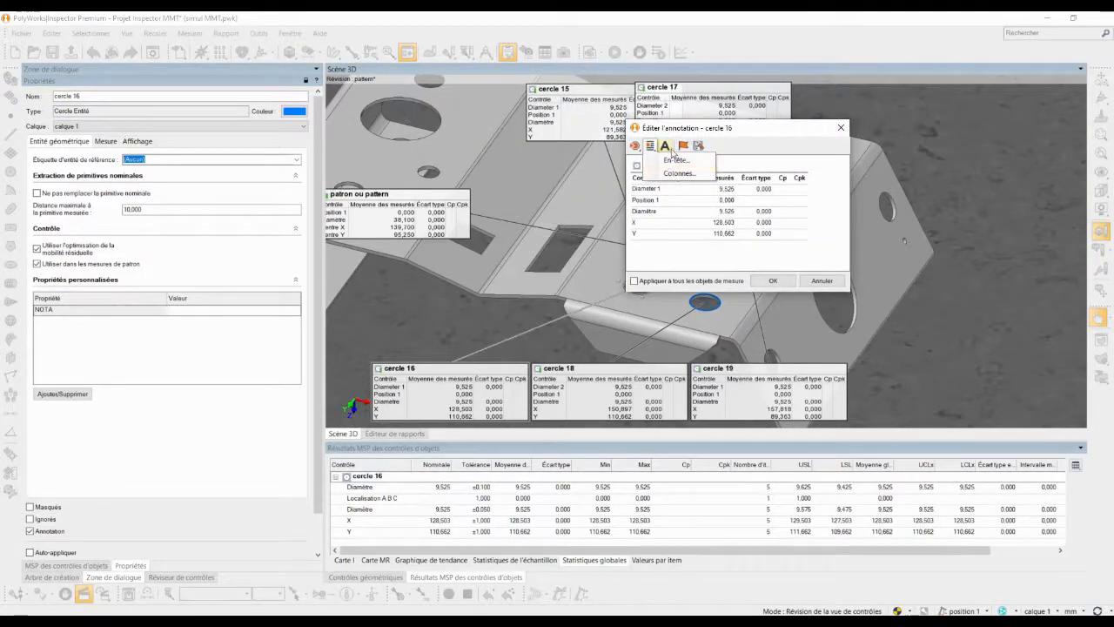
pyautogui.click(636, 146)
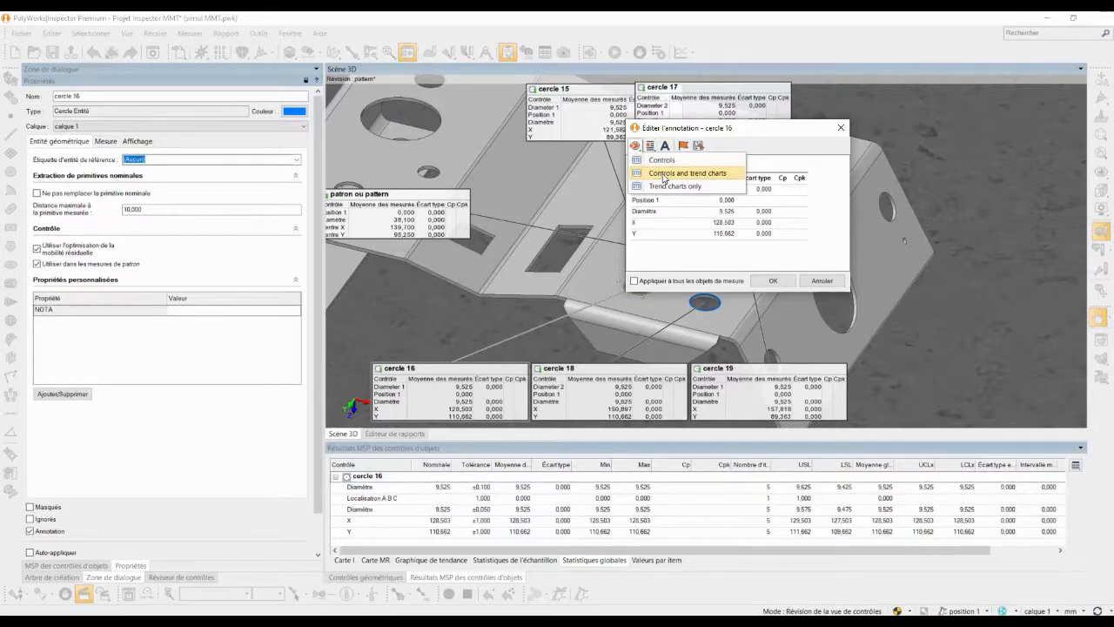
pyautogui.click(667, 187)
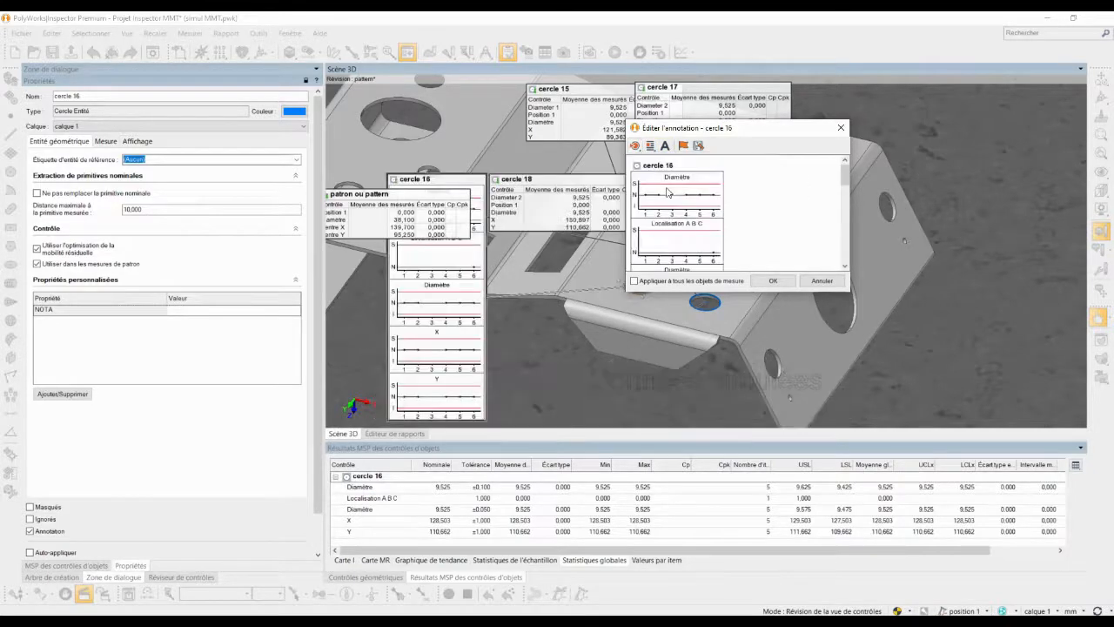
pyautogui.click(773, 281)
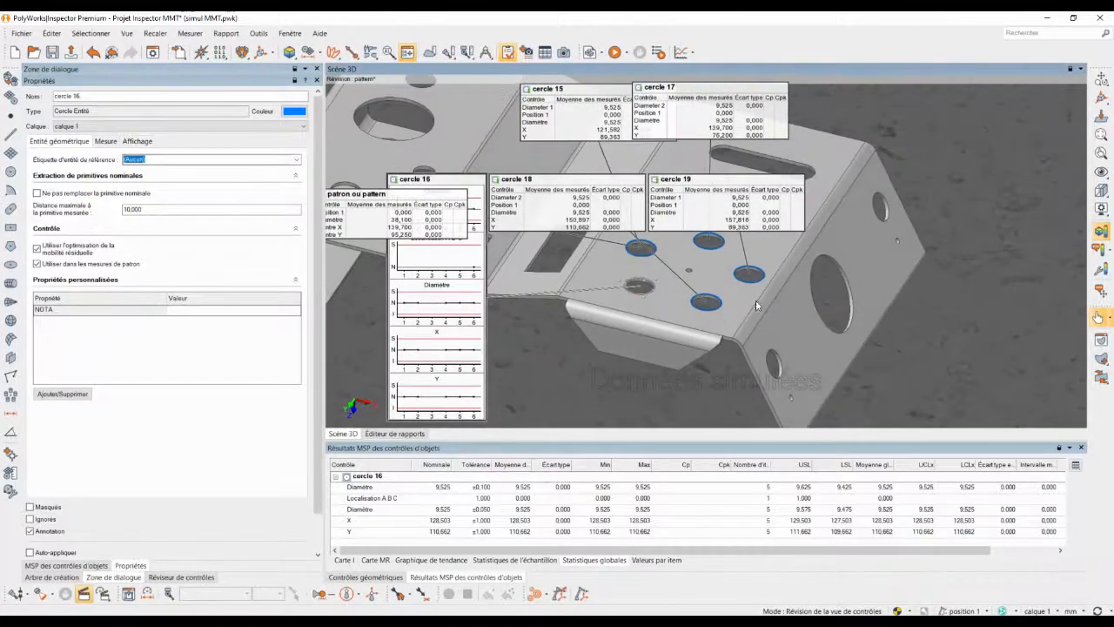
# Examine cercle 16's Diamètre trend and the overall statistics of cercle 18 and the patron ou pattern object
pyautogui.moveTo(396, 217)
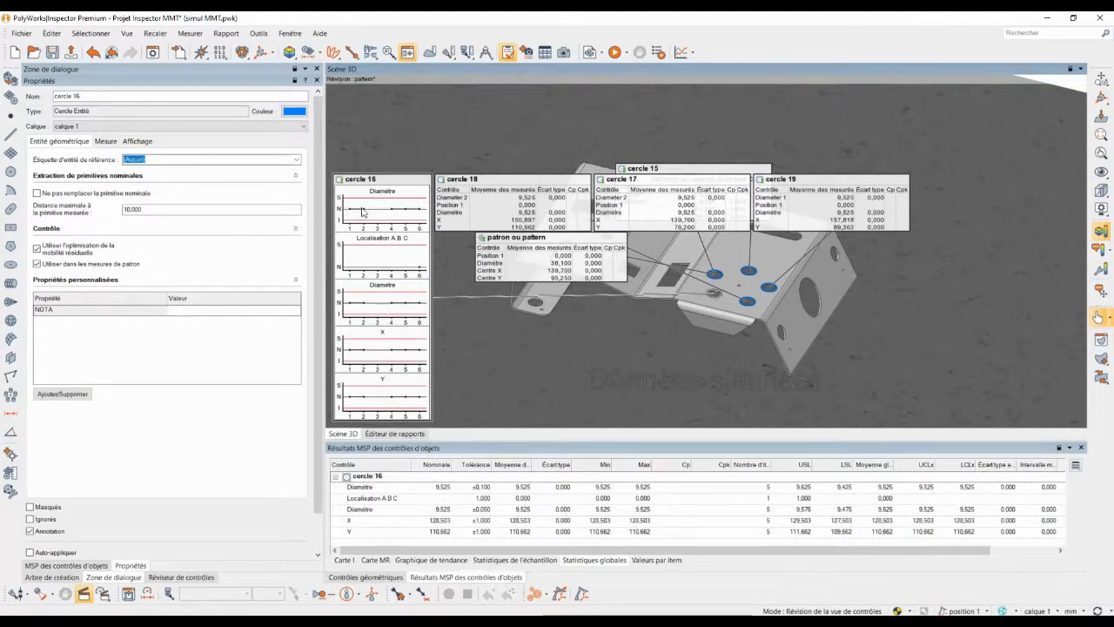
pyautogui.click(366, 487)
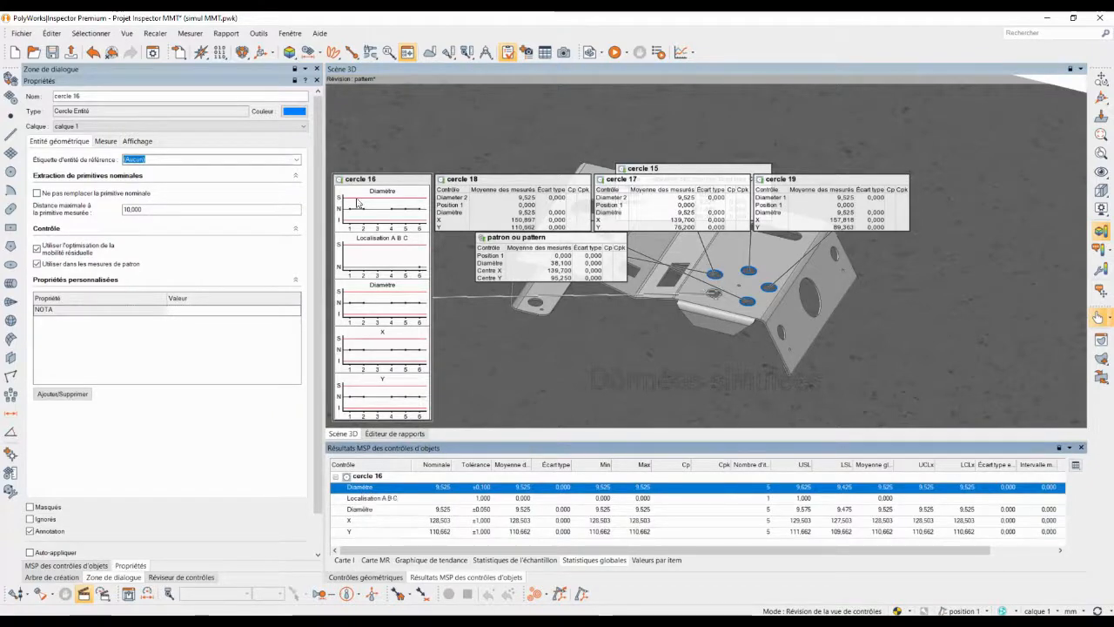
pyautogui.click(509, 194)
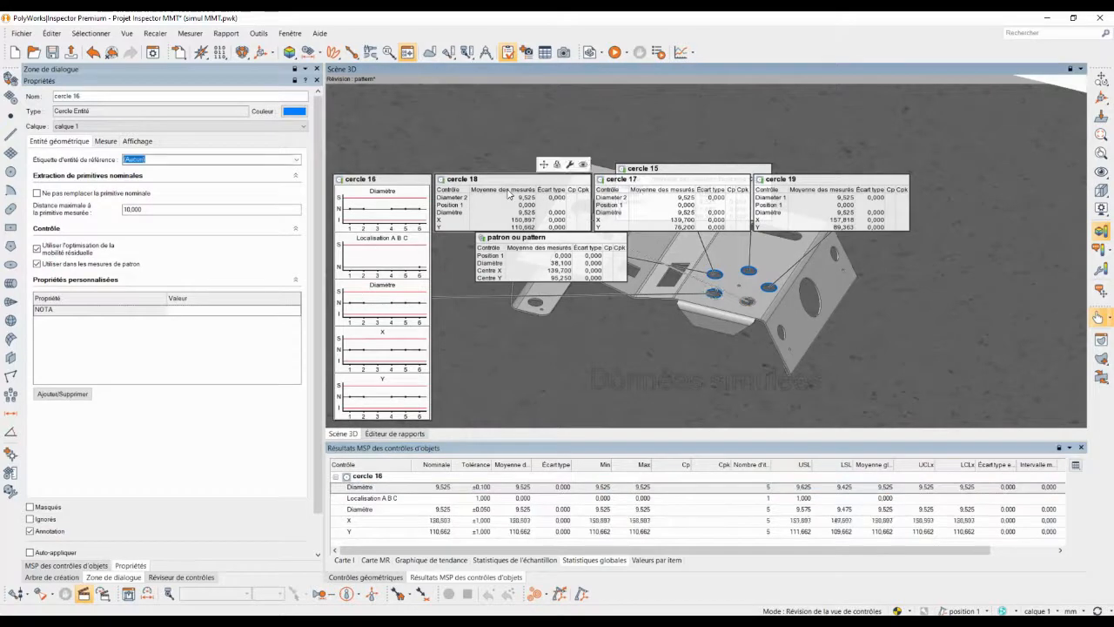
pyautogui.click(663, 205)
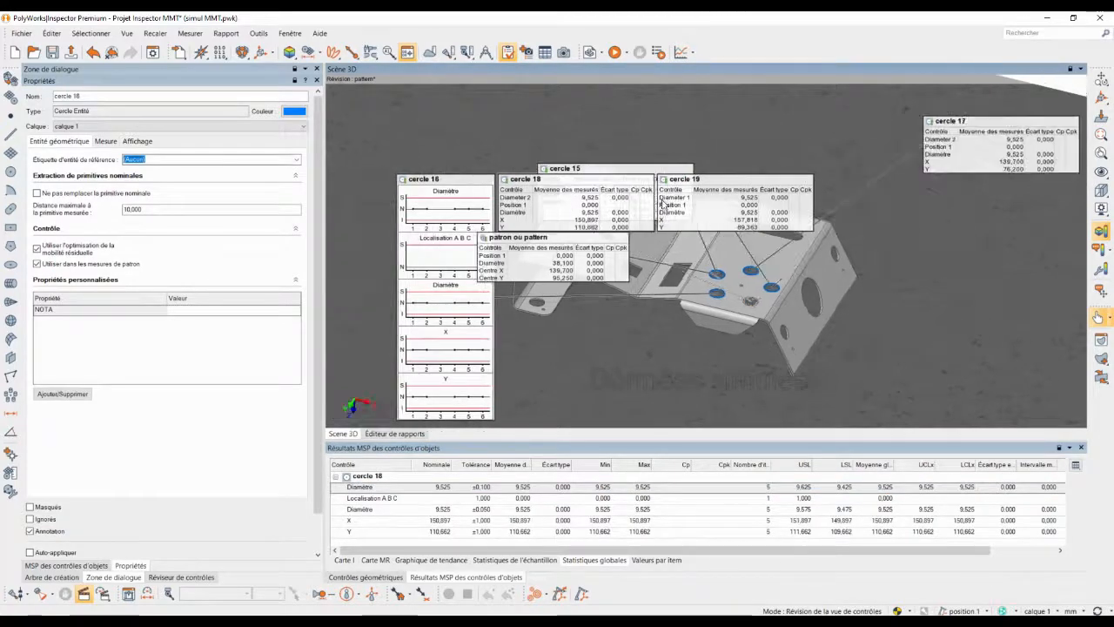
pyautogui.click(572, 255)
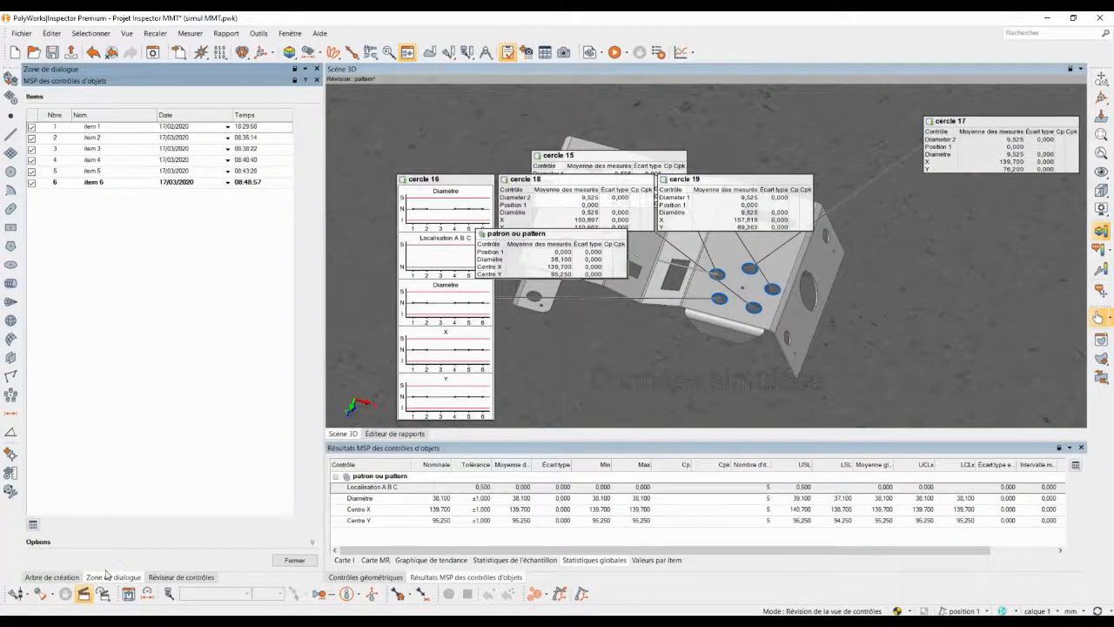
# Switch the control review to the points de comparaison view
pyautogui.click(173, 578)
pyautogui.click(197, 99)
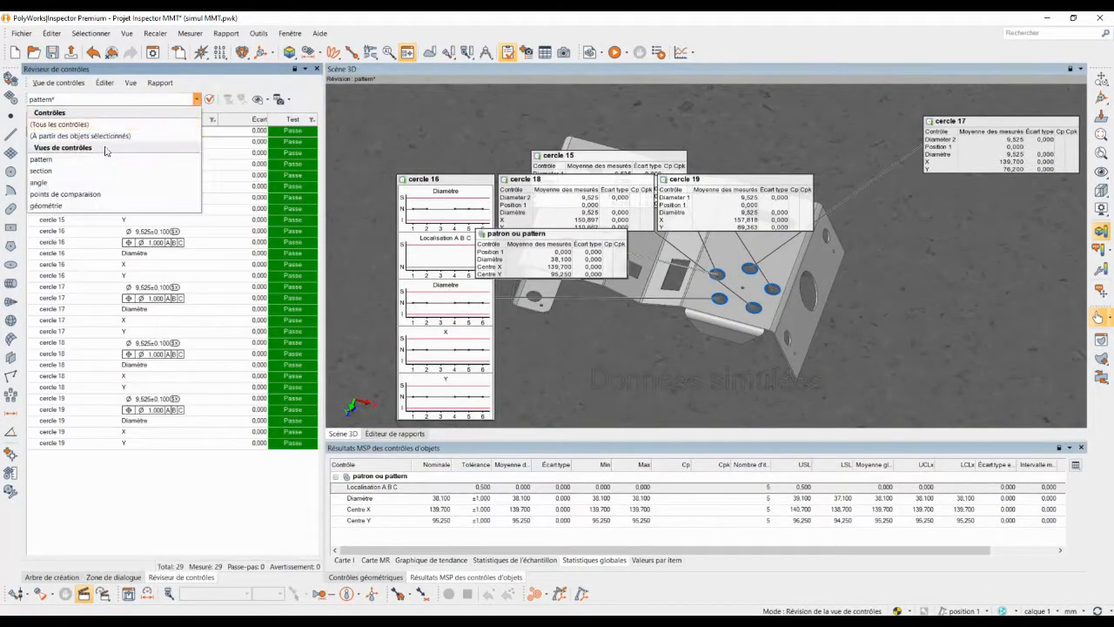
pyautogui.click(97, 194)
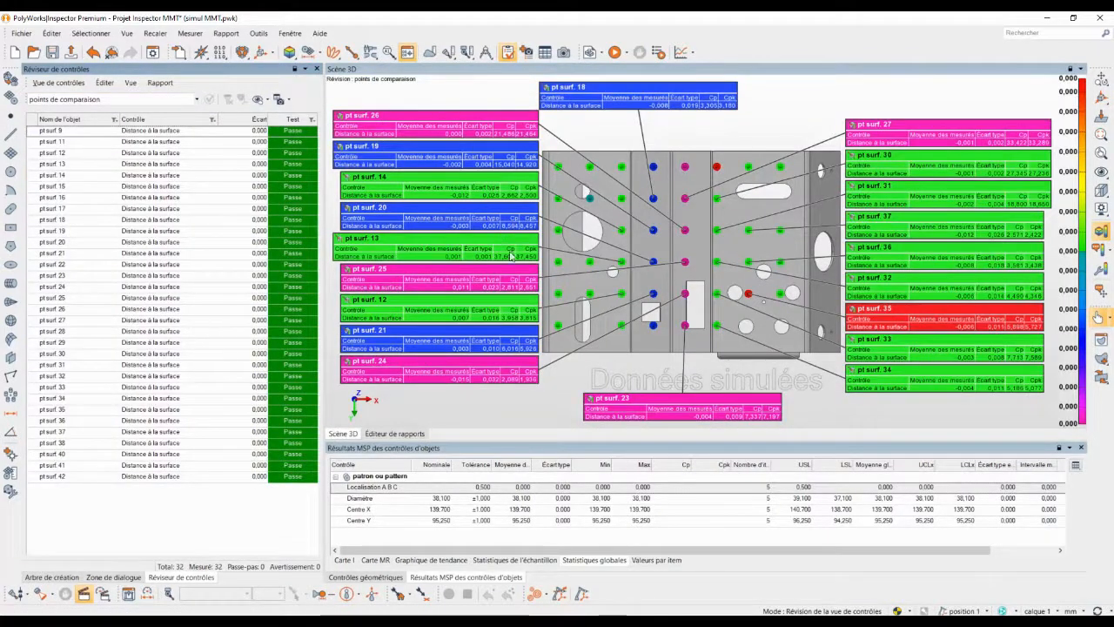
# Set the pt surf. 26 annotation to trend charts only and examine the items plotted on its chart
pyautogui.moveTo(424, 137)
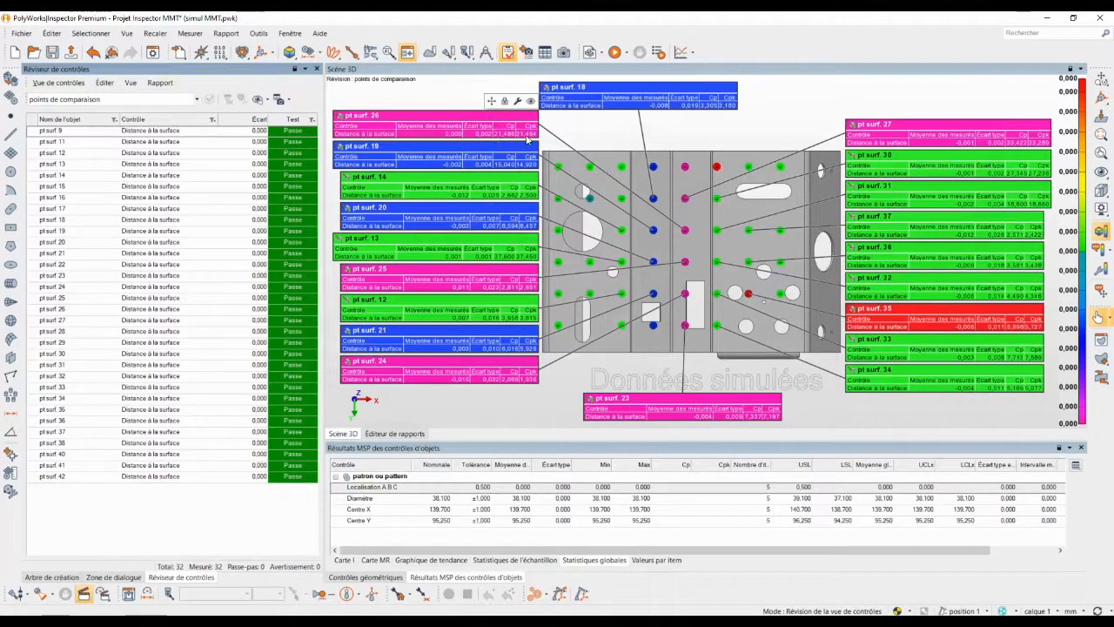
pyautogui.doubleClick(369, 118)
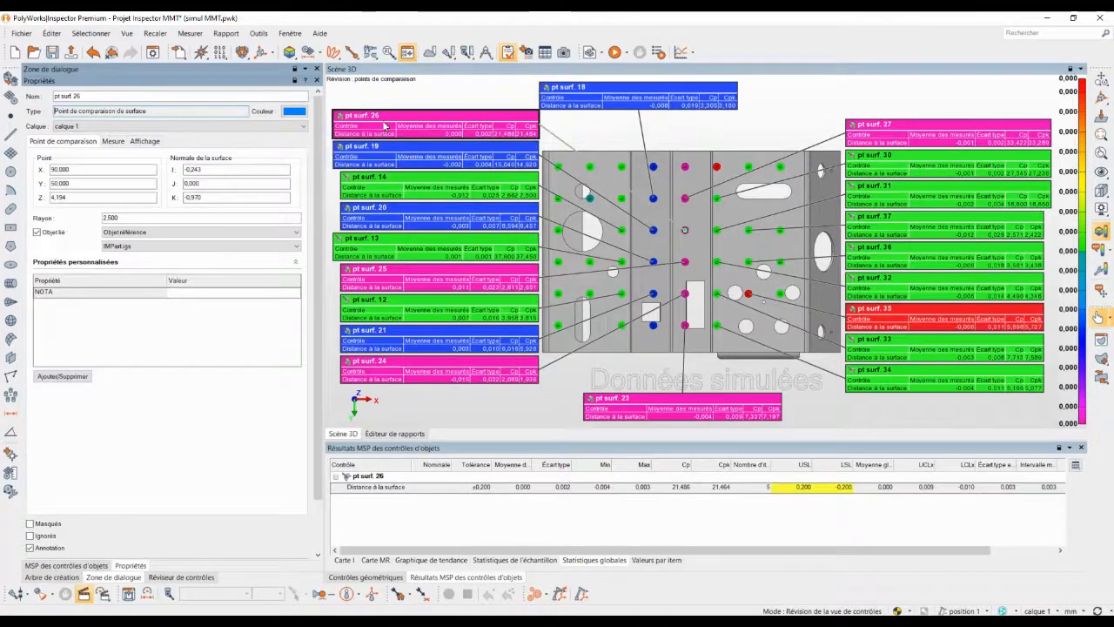
pyautogui.moveTo(425, 124)
pyautogui.click(516, 103)
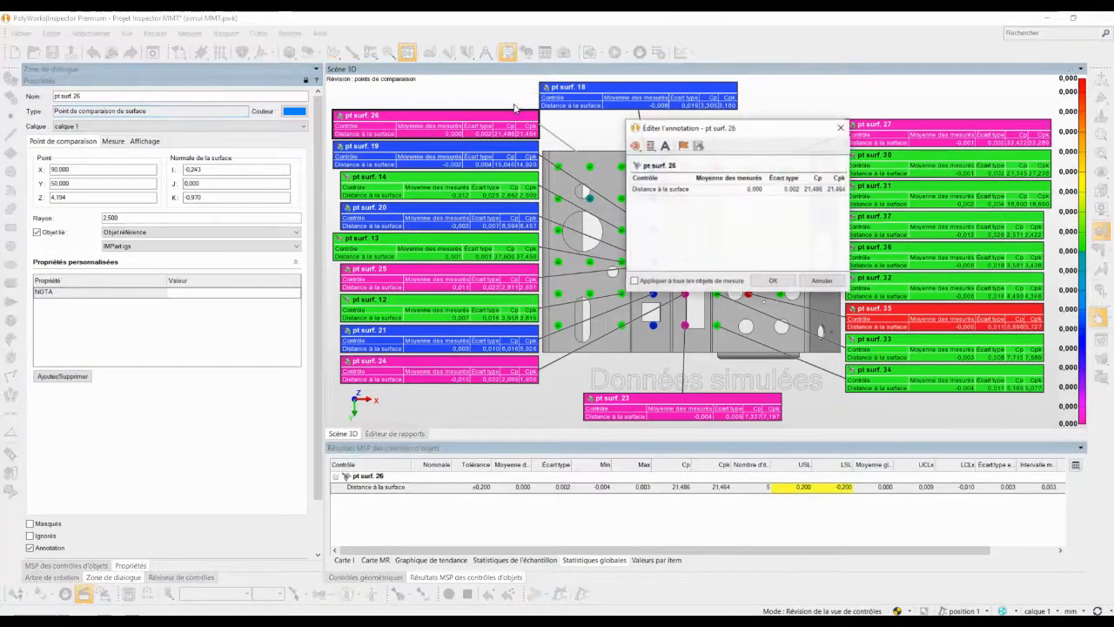
pyautogui.click(638, 146)
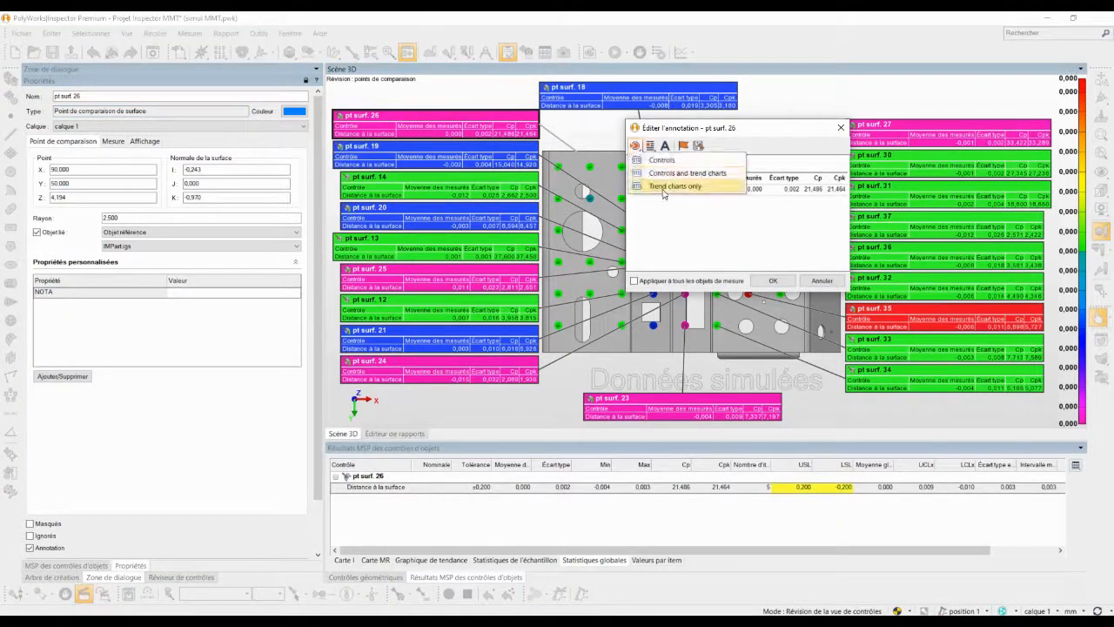
pyautogui.click(662, 187)
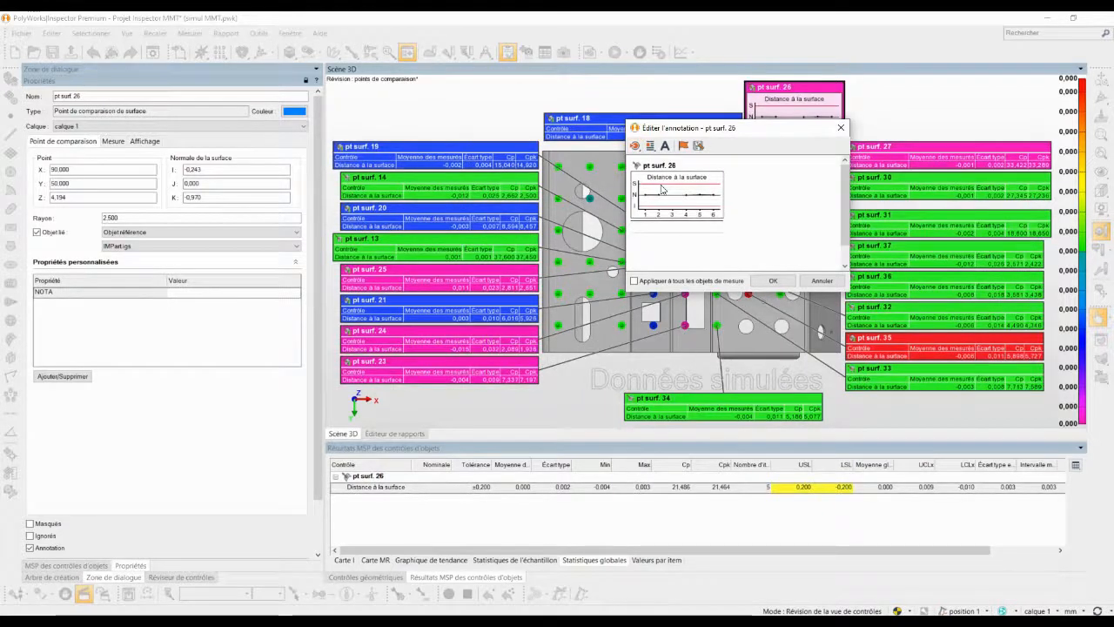
pyautogui.click(774, 280)
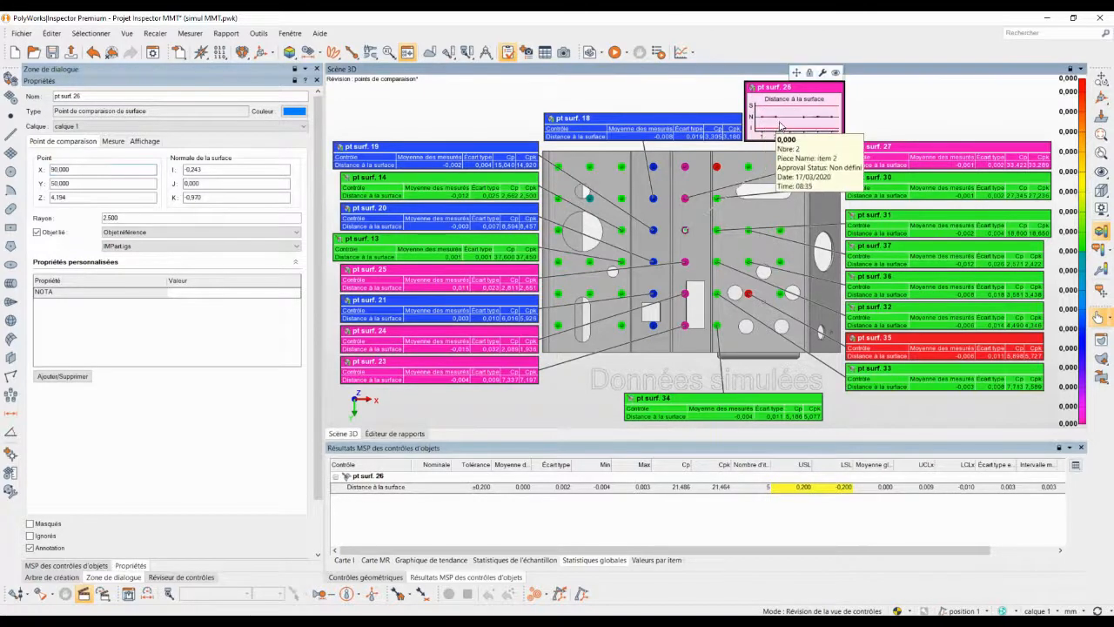
pyautogui.moveTo(792, 120)
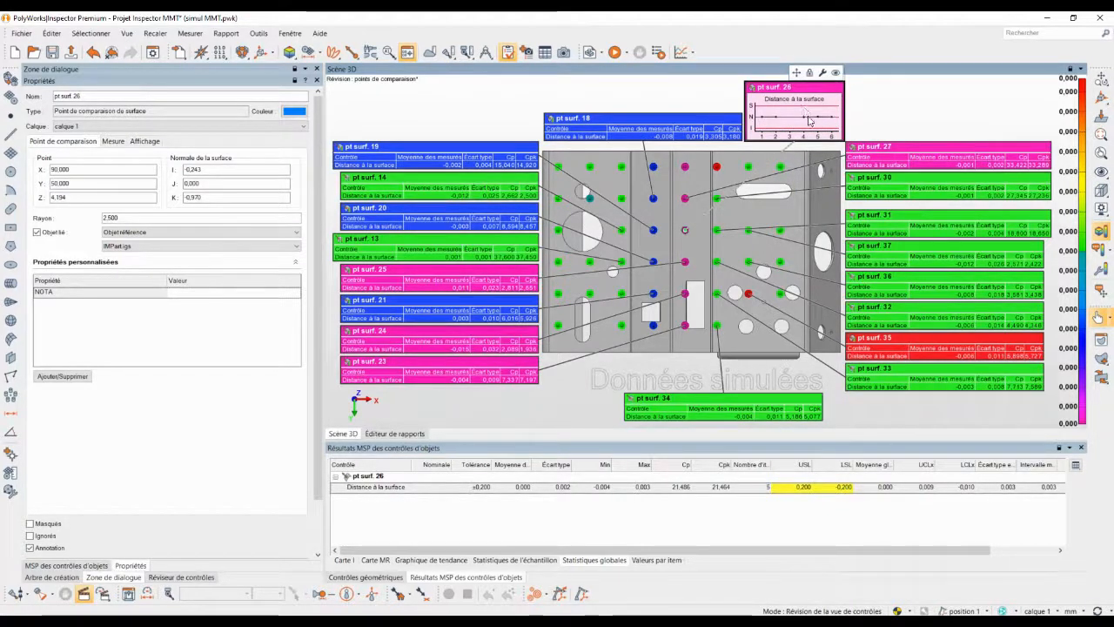
# Change the pt surf. 30 annotation to display only its Distance à la surface trend chart
pyautogui.click(881, 189)
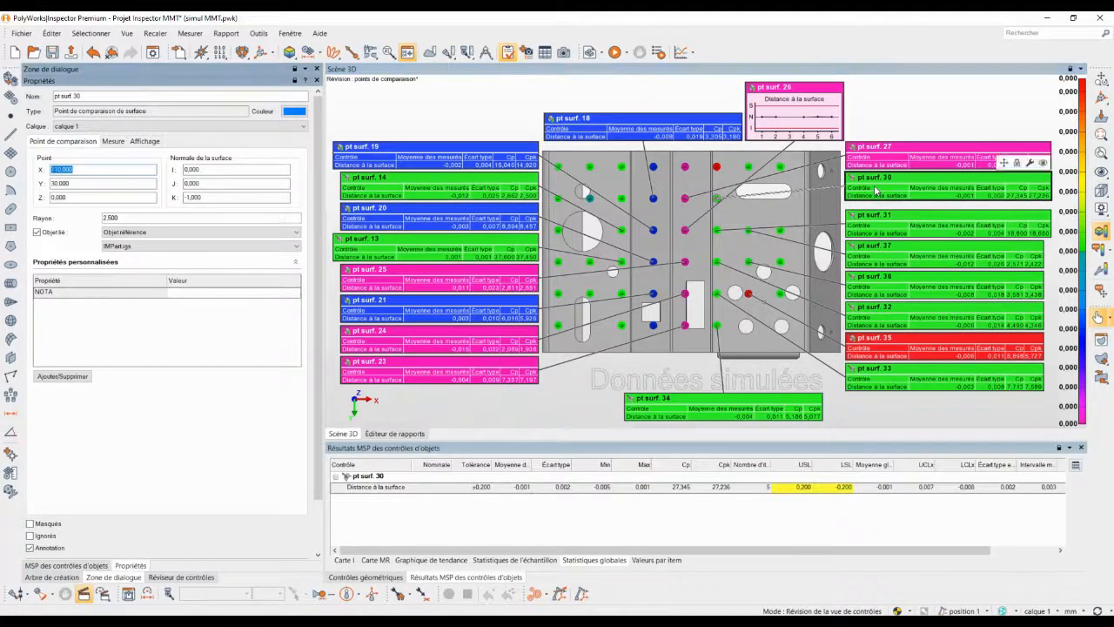
pyautogui.click(1030, 163)
pyautogui.click(635, 146)
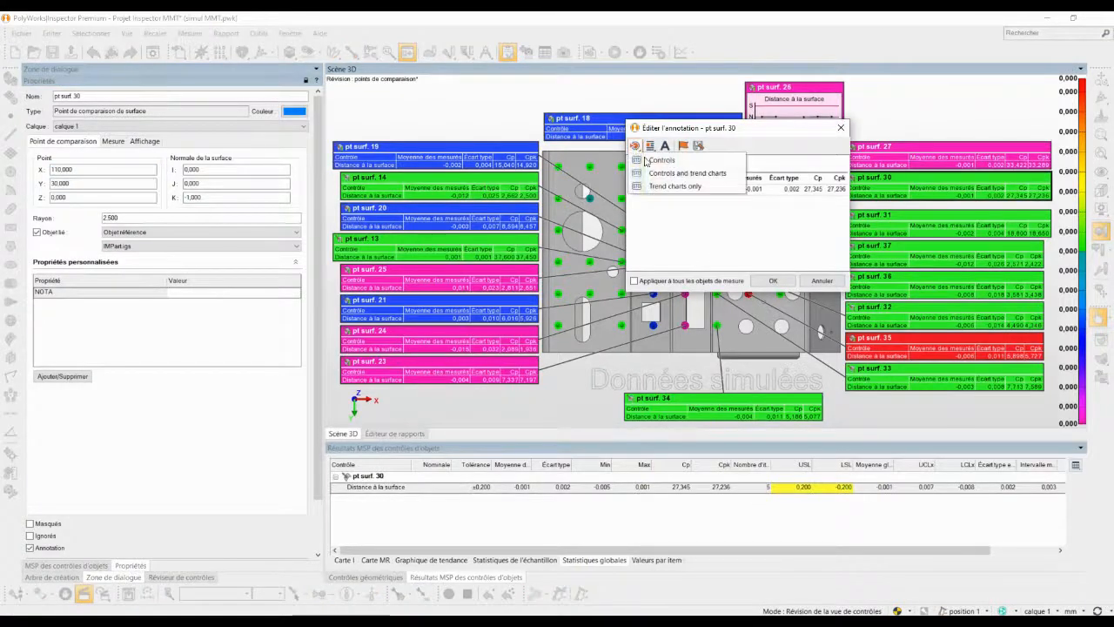
pyautogui.click(674, 172)
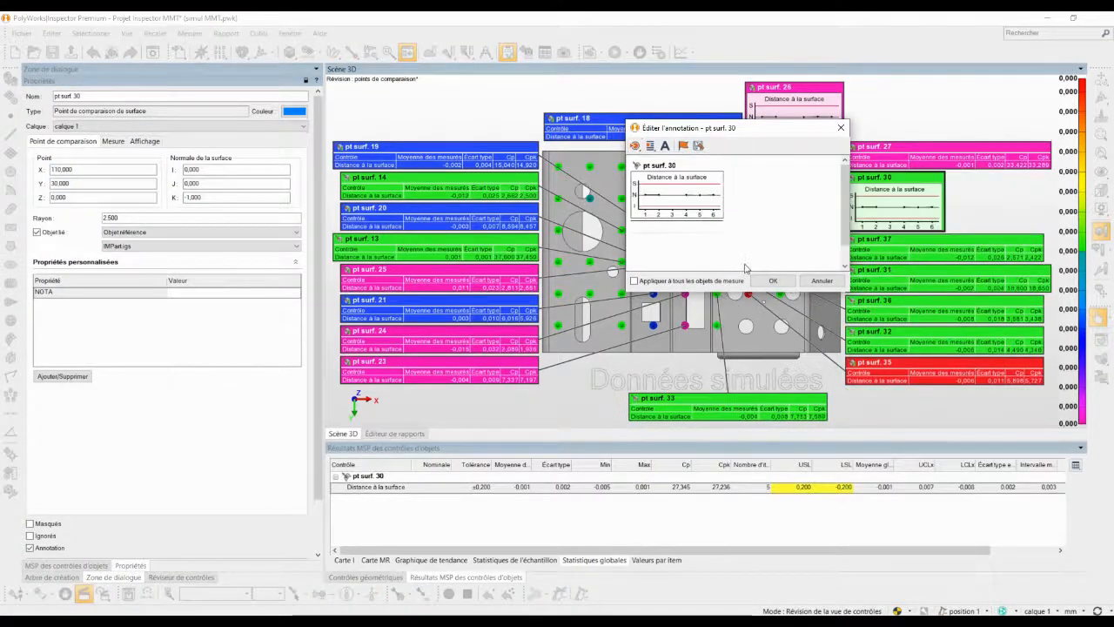
pyautogui.click(772, 281)
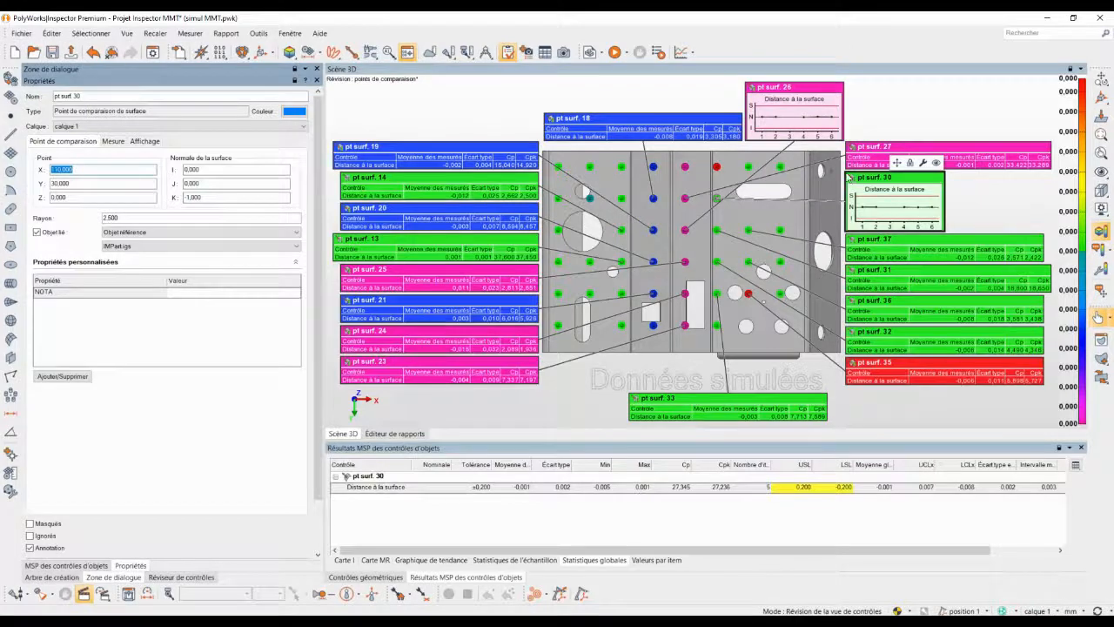
# Move the pt surf. 30 annotation above the part, beside the pt surf. 26 annotation
pyautogui.moveTo(843, 185)
pyautogui.mouseDown()
pyautogui.moveTo(805, 198)
pyautogui.moveTo(828, 202)
pyautogui.moveTo(846, 188)
pyautogui.mouseUp()
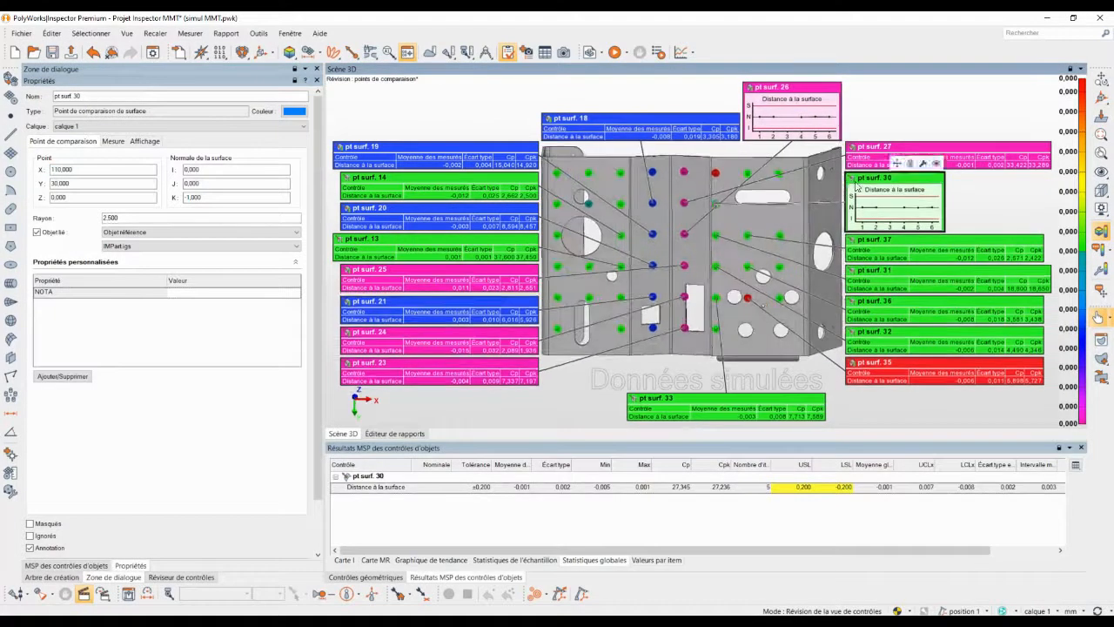
pyautogui.rightClick(857, 187)
pyautogui.click(863, 181)
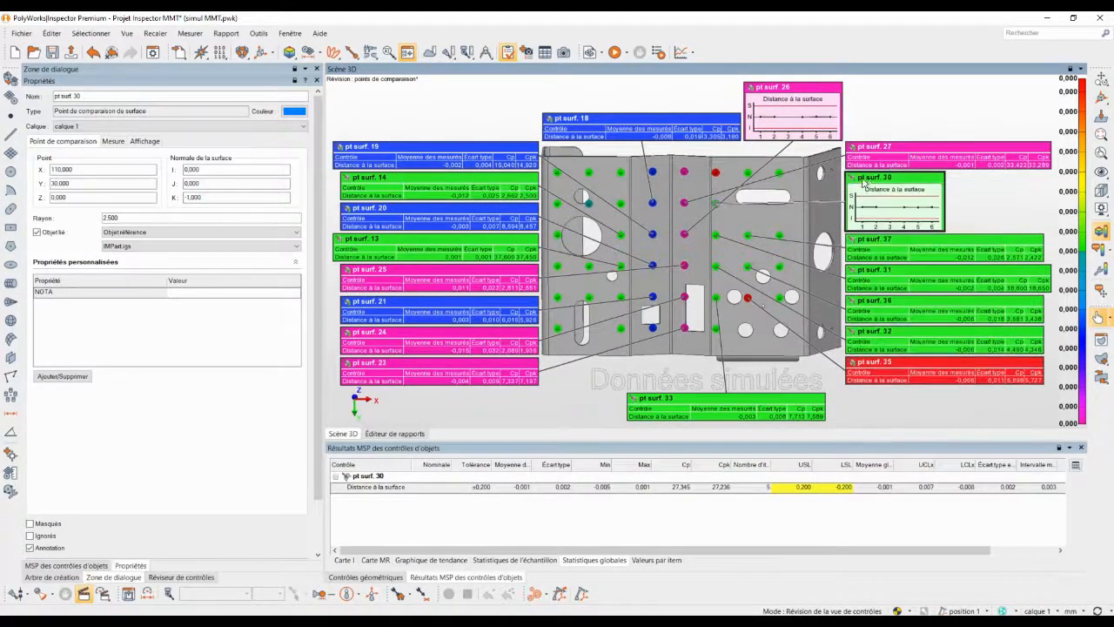
pyautogui.click(897, 165)
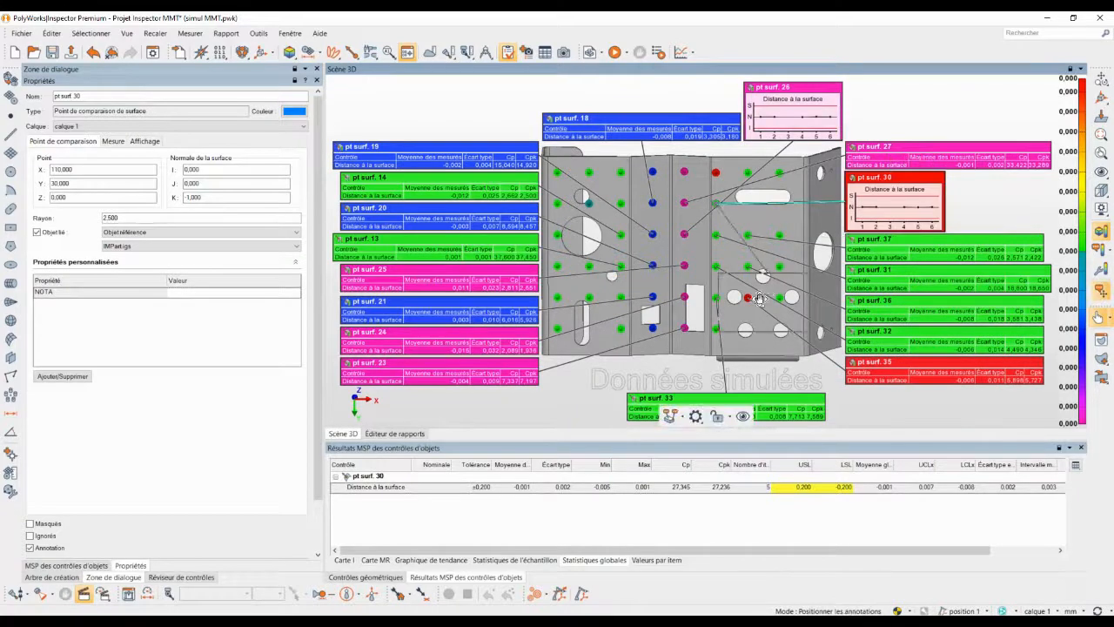
pyautogui.moveTo(886, 198); pyautogui.dragTo(892, 94)
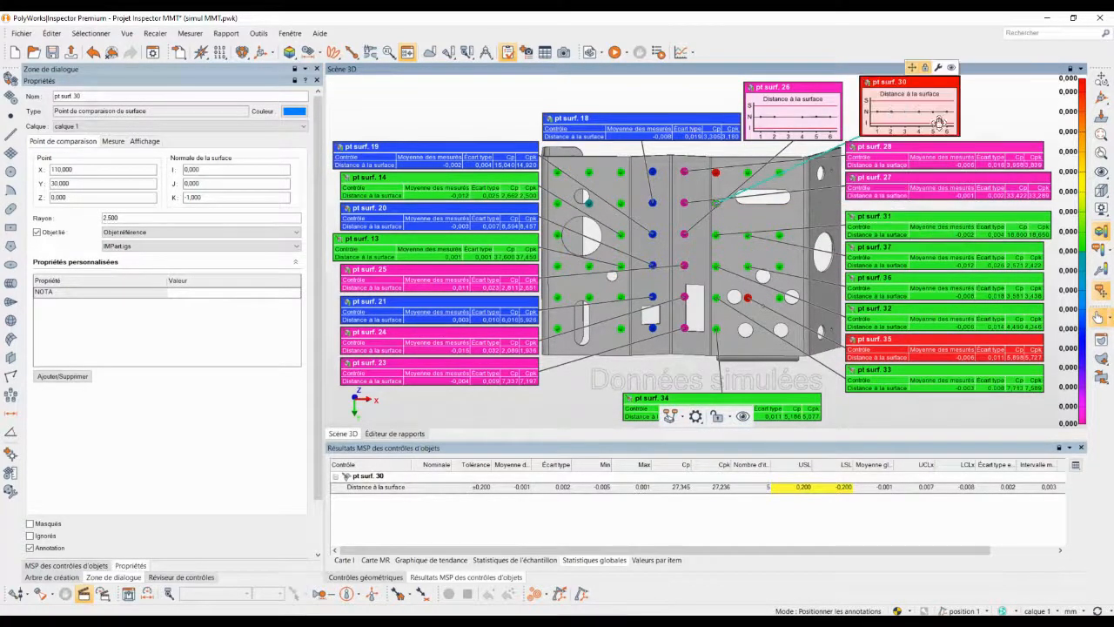